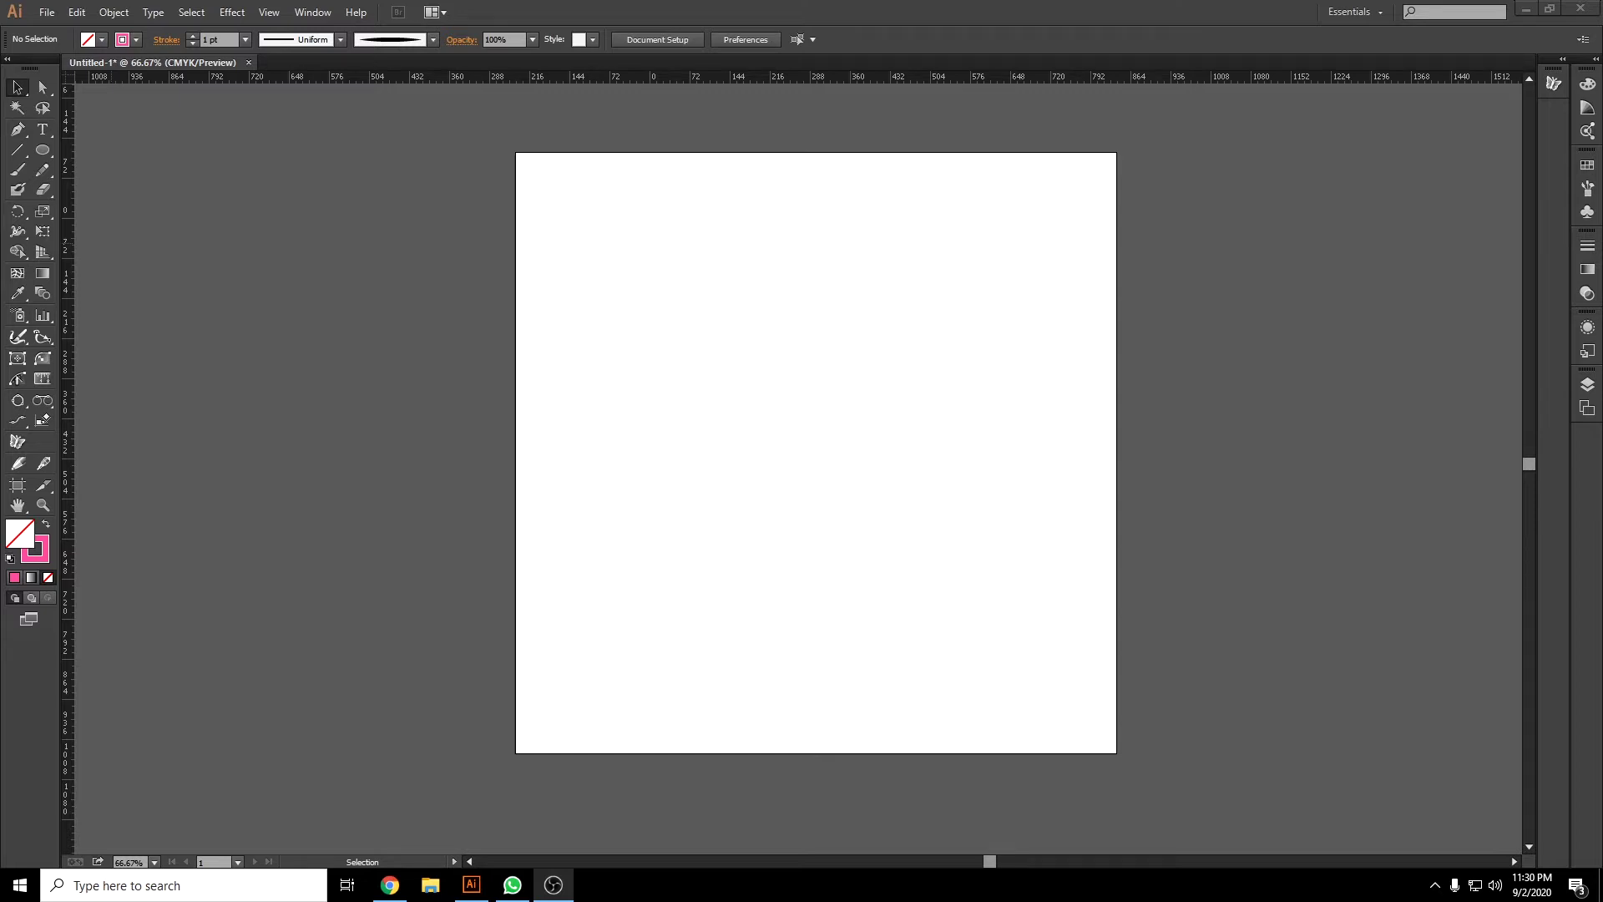
Draw a tall ellipse and swap fill and stroke so it is solid pink with no outline.
click(43, 150)
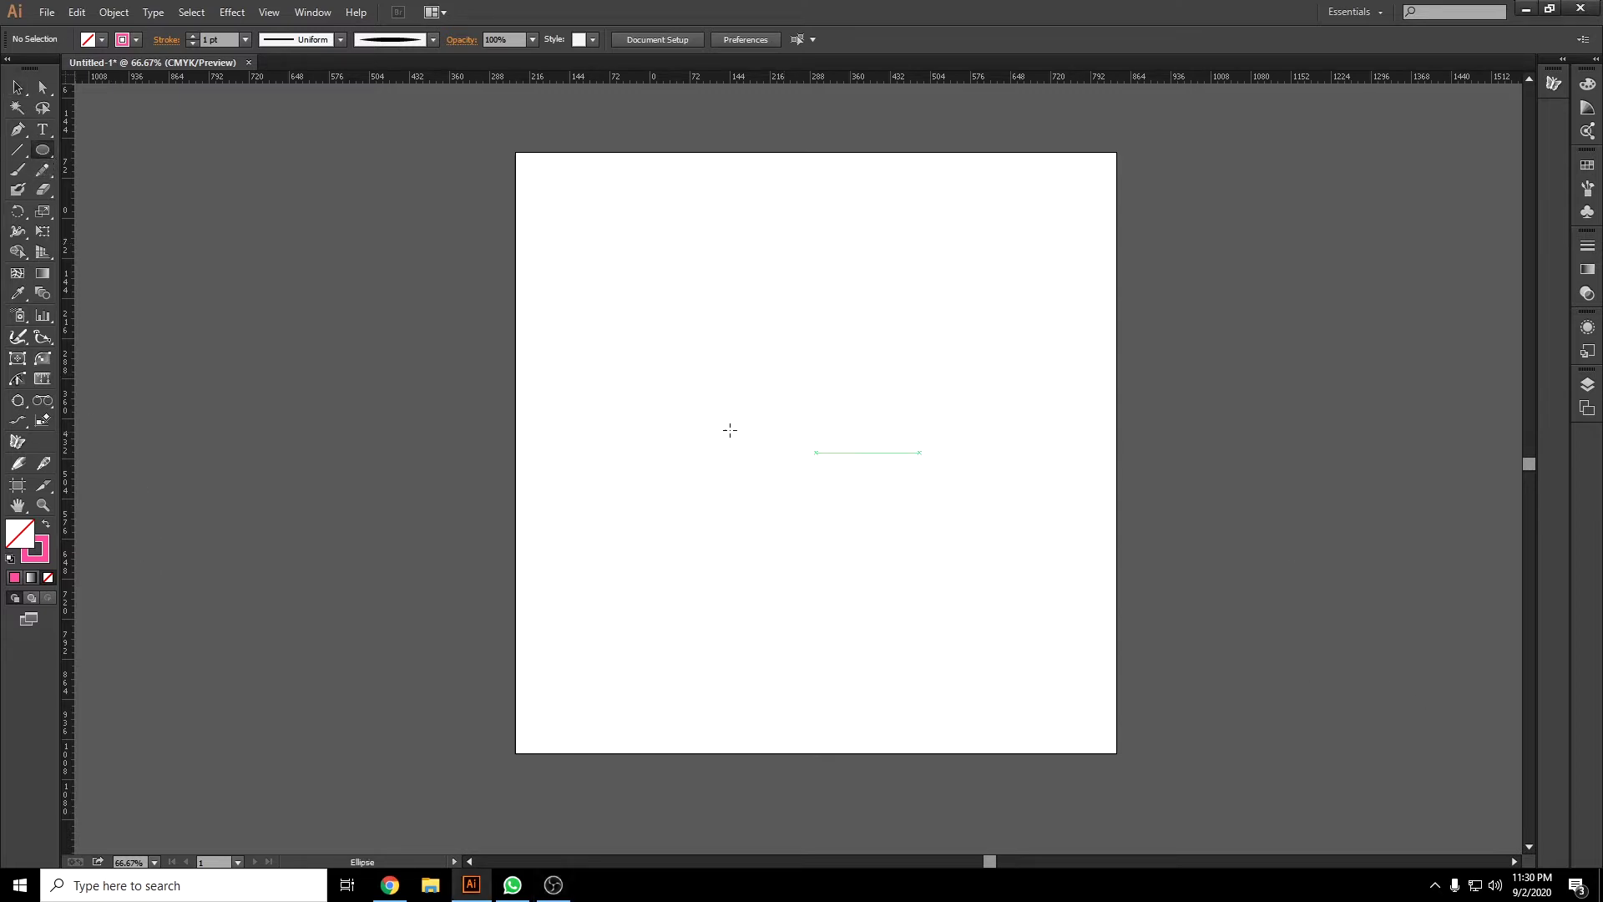
mouse_move(589, 341)
mouse_down()
mouse_move(680, 647)
mouse_move(692, 618)
mouse_up()
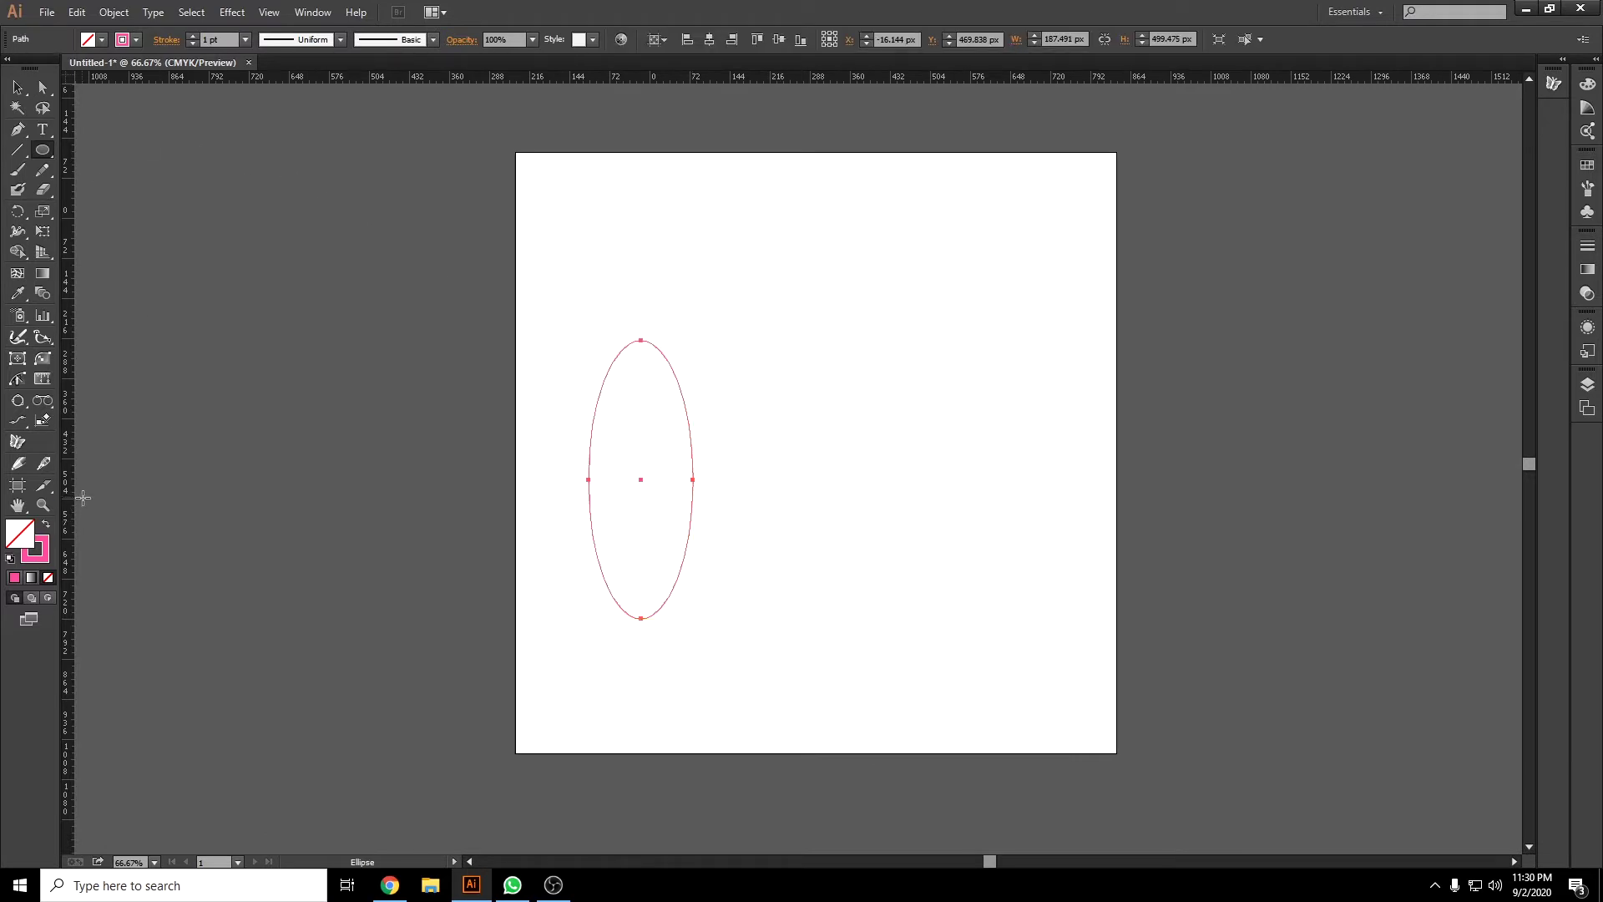
key(shift+x)
Rotate the pink ellipse clockwise, widen it, and move it down and to the right.
key(v)
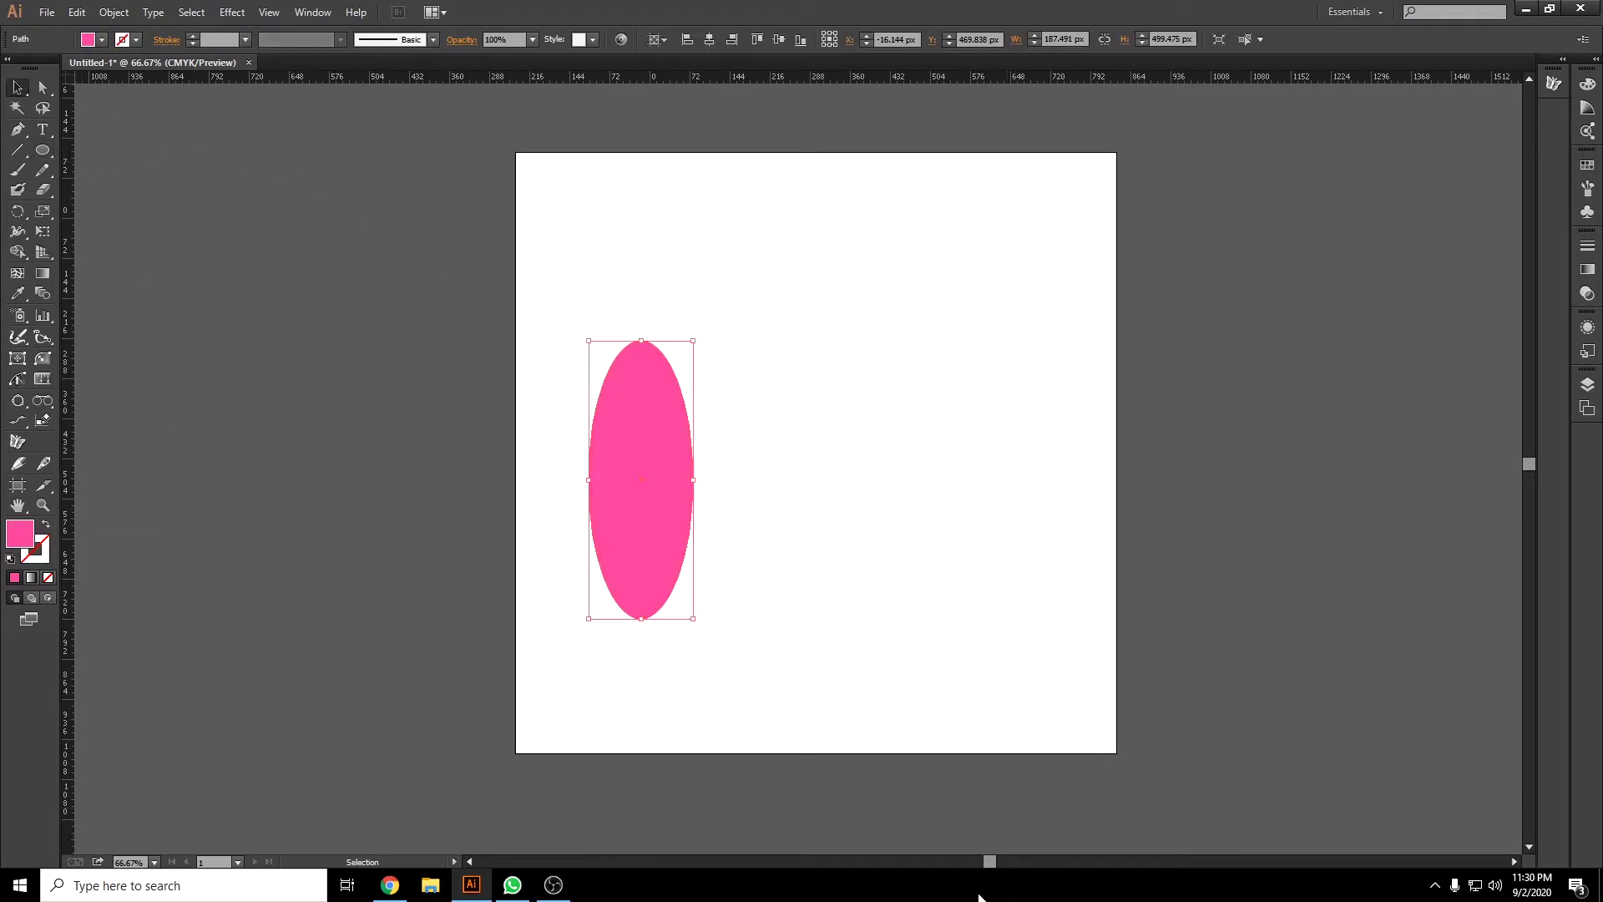
drag(703, 622, 765, 598)
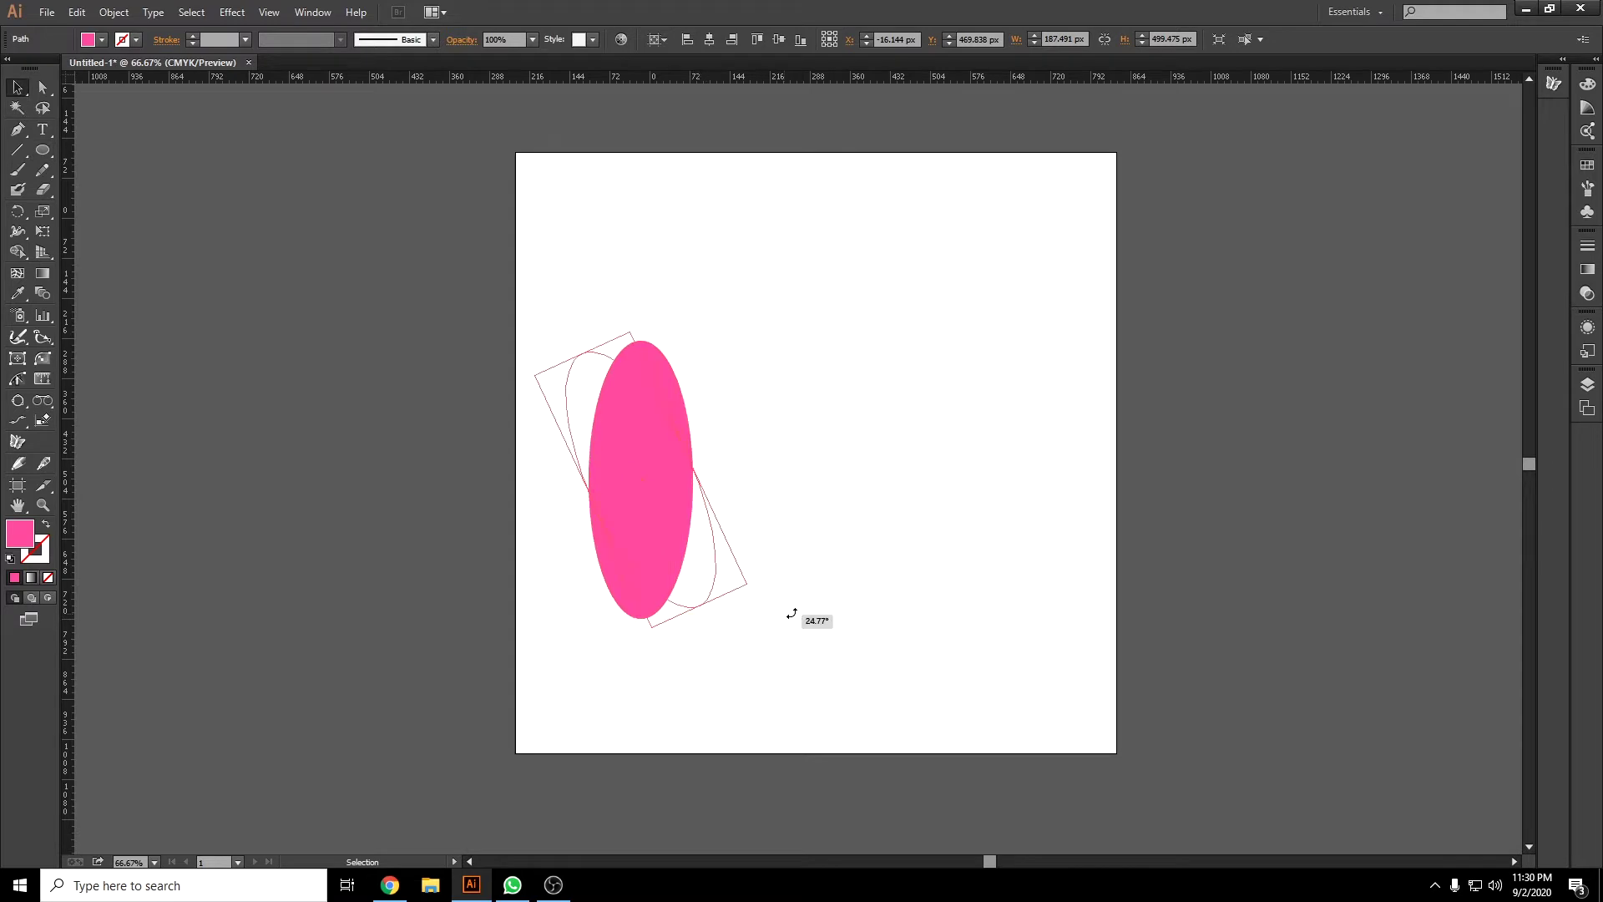
drag(685, 452, 723, 427)
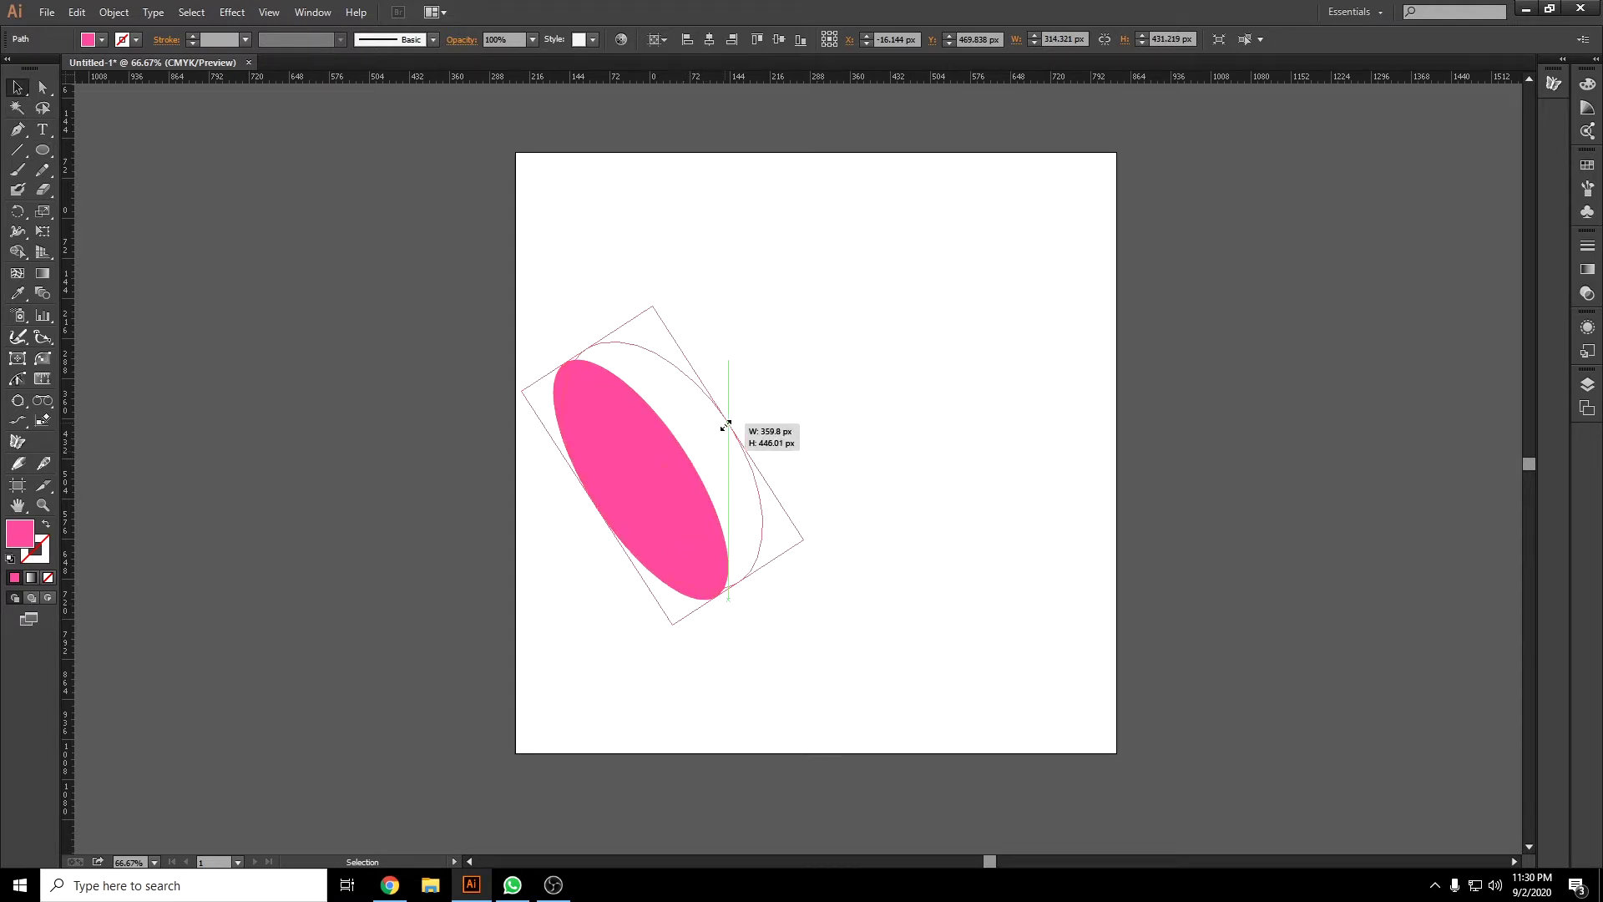
drag(677, 506, 695, 555)
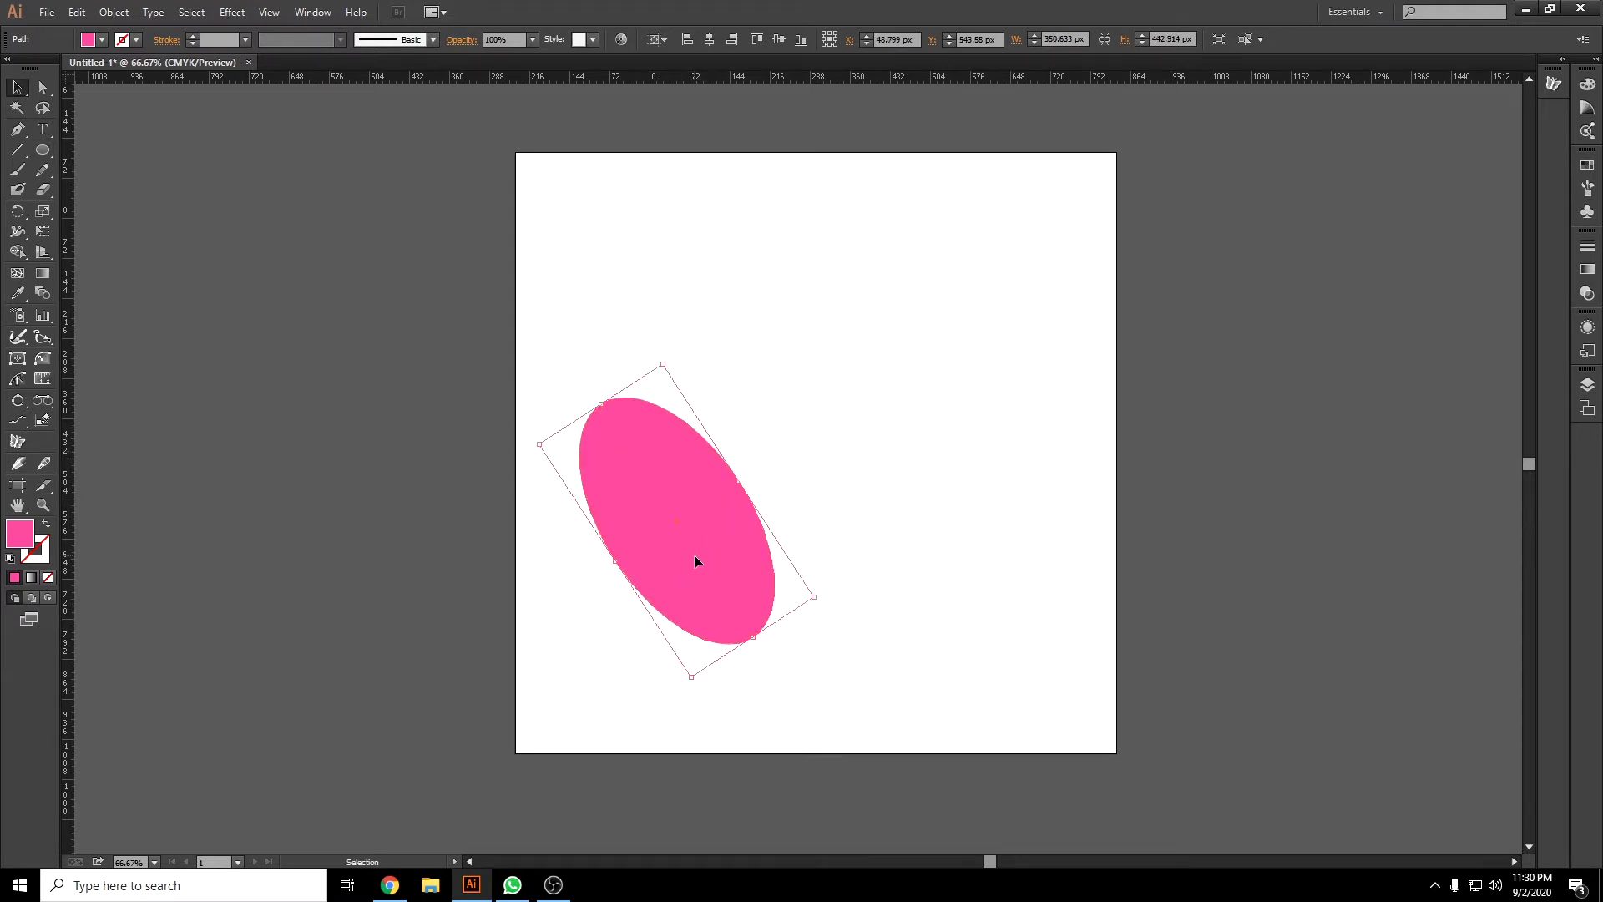
Reflect a copy of the pink ellipse across the vertical axis, with preview on.
right_click(696, 560)
mouse_move(764, 774)
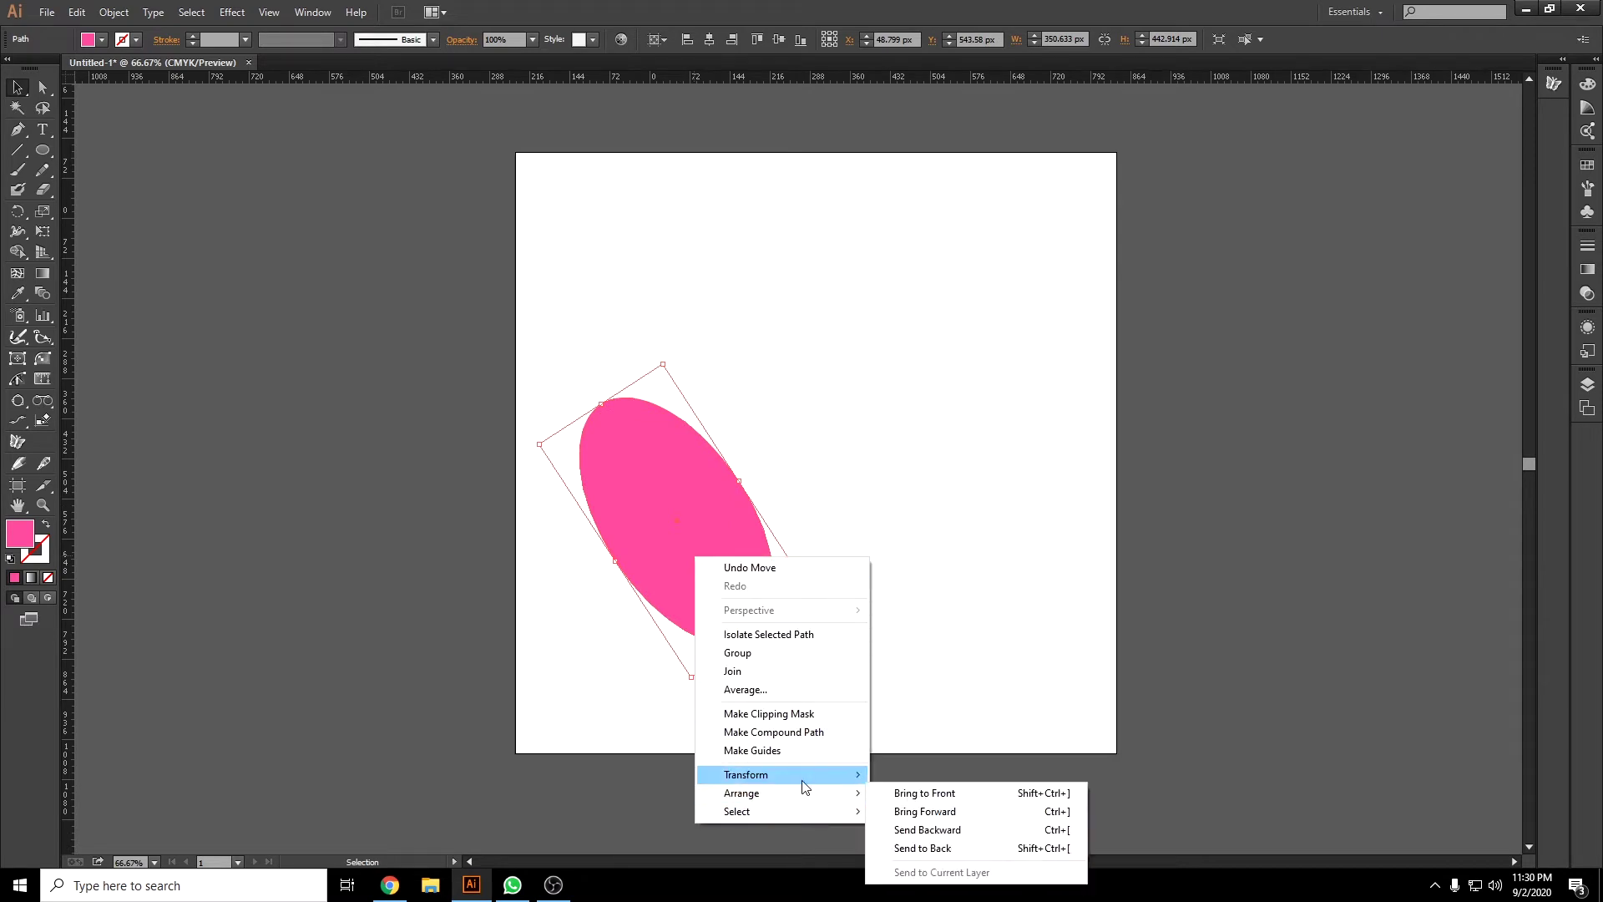
click(935, 691)
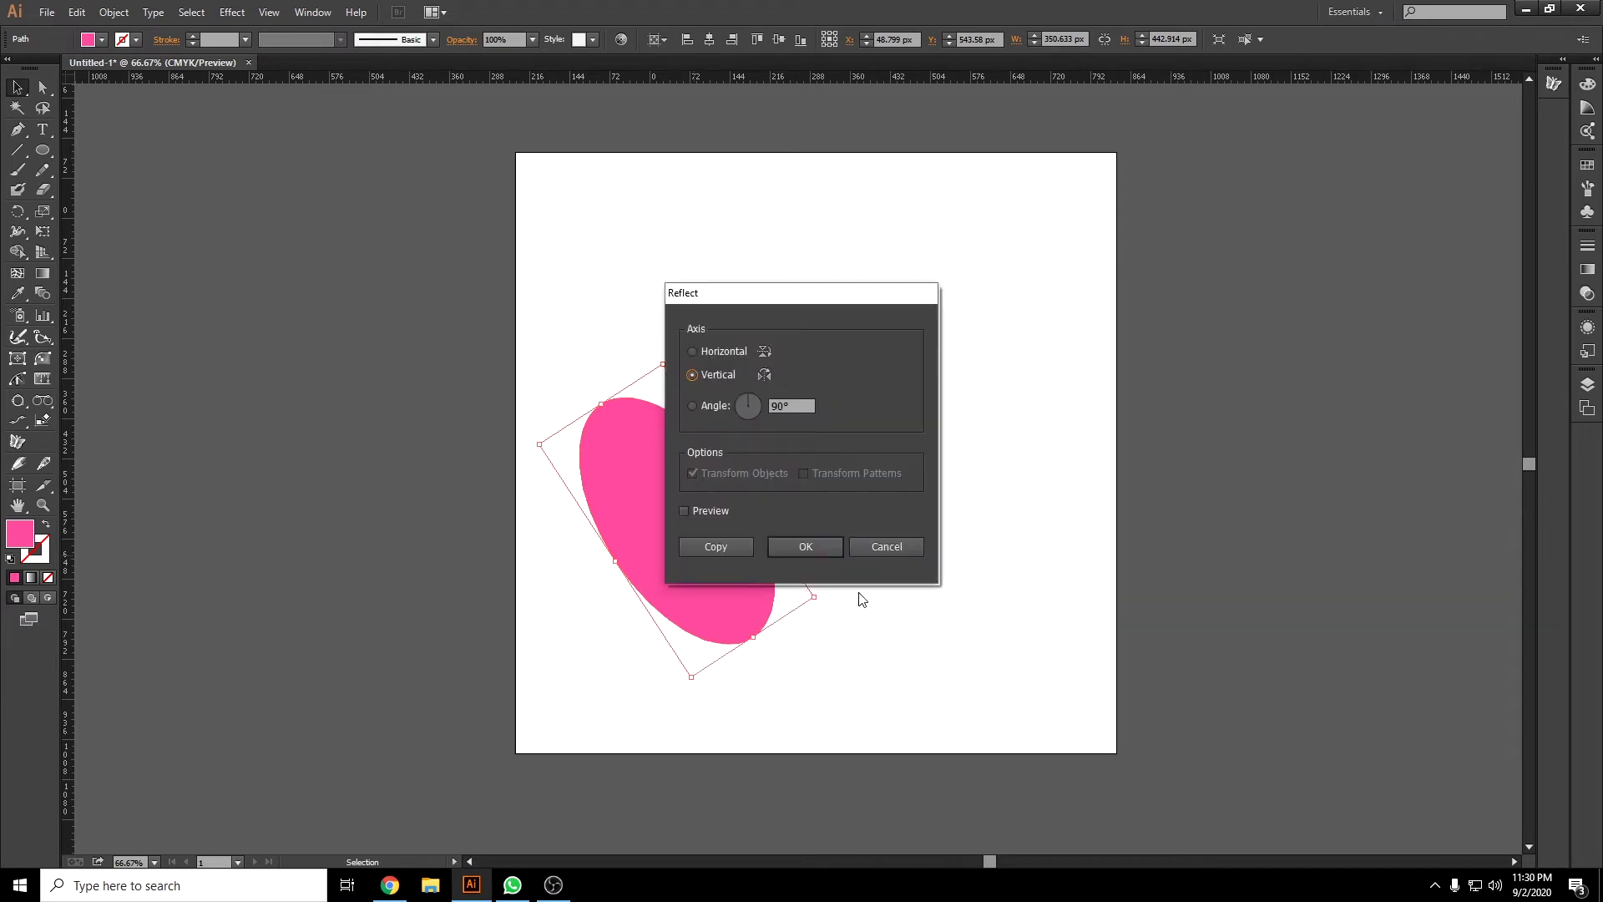
drag(754, 306, 944, 284)
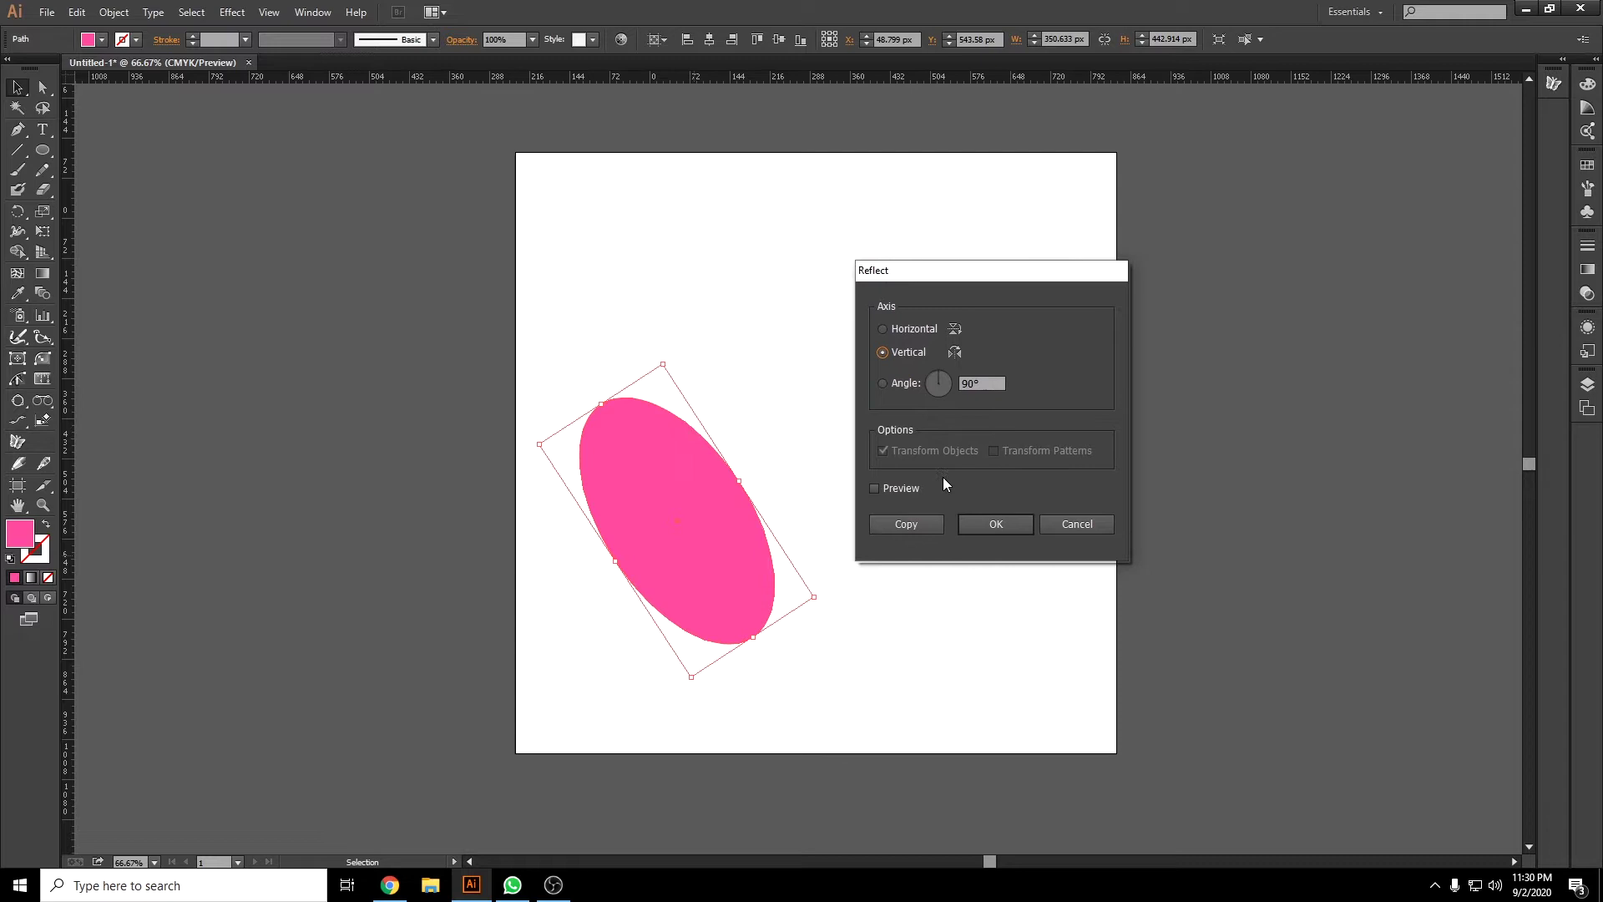
click(895, 487)
click(910, 531)
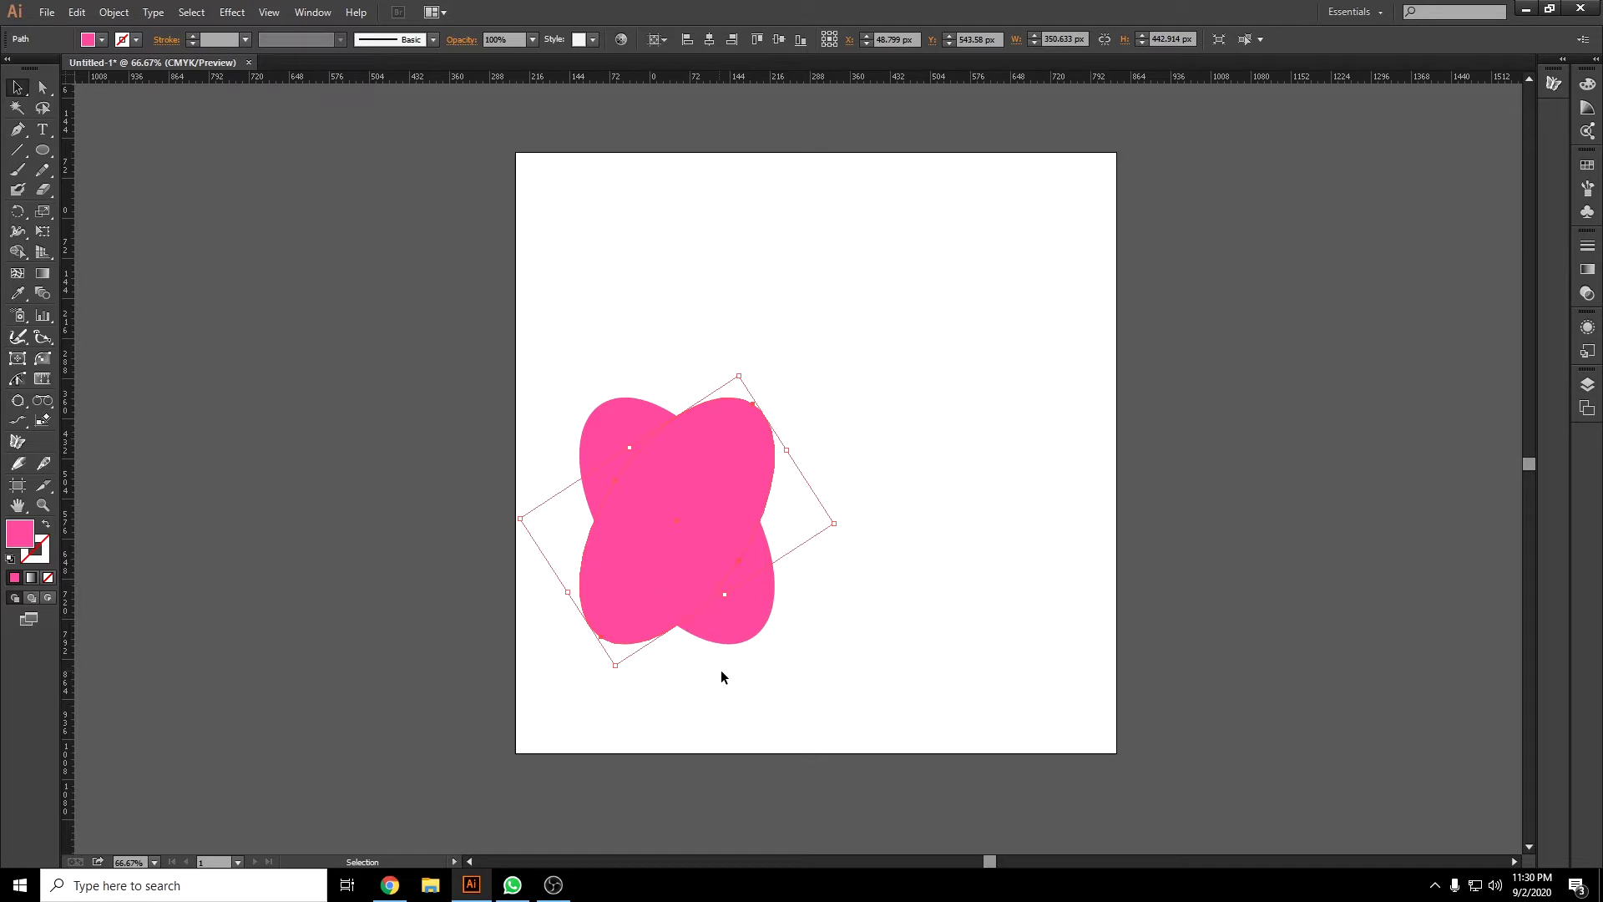
Use Shape Builder to merge the ellipses' top lobes into a heart and delete both lower lobes.
drag(803, 690, 537, 505)
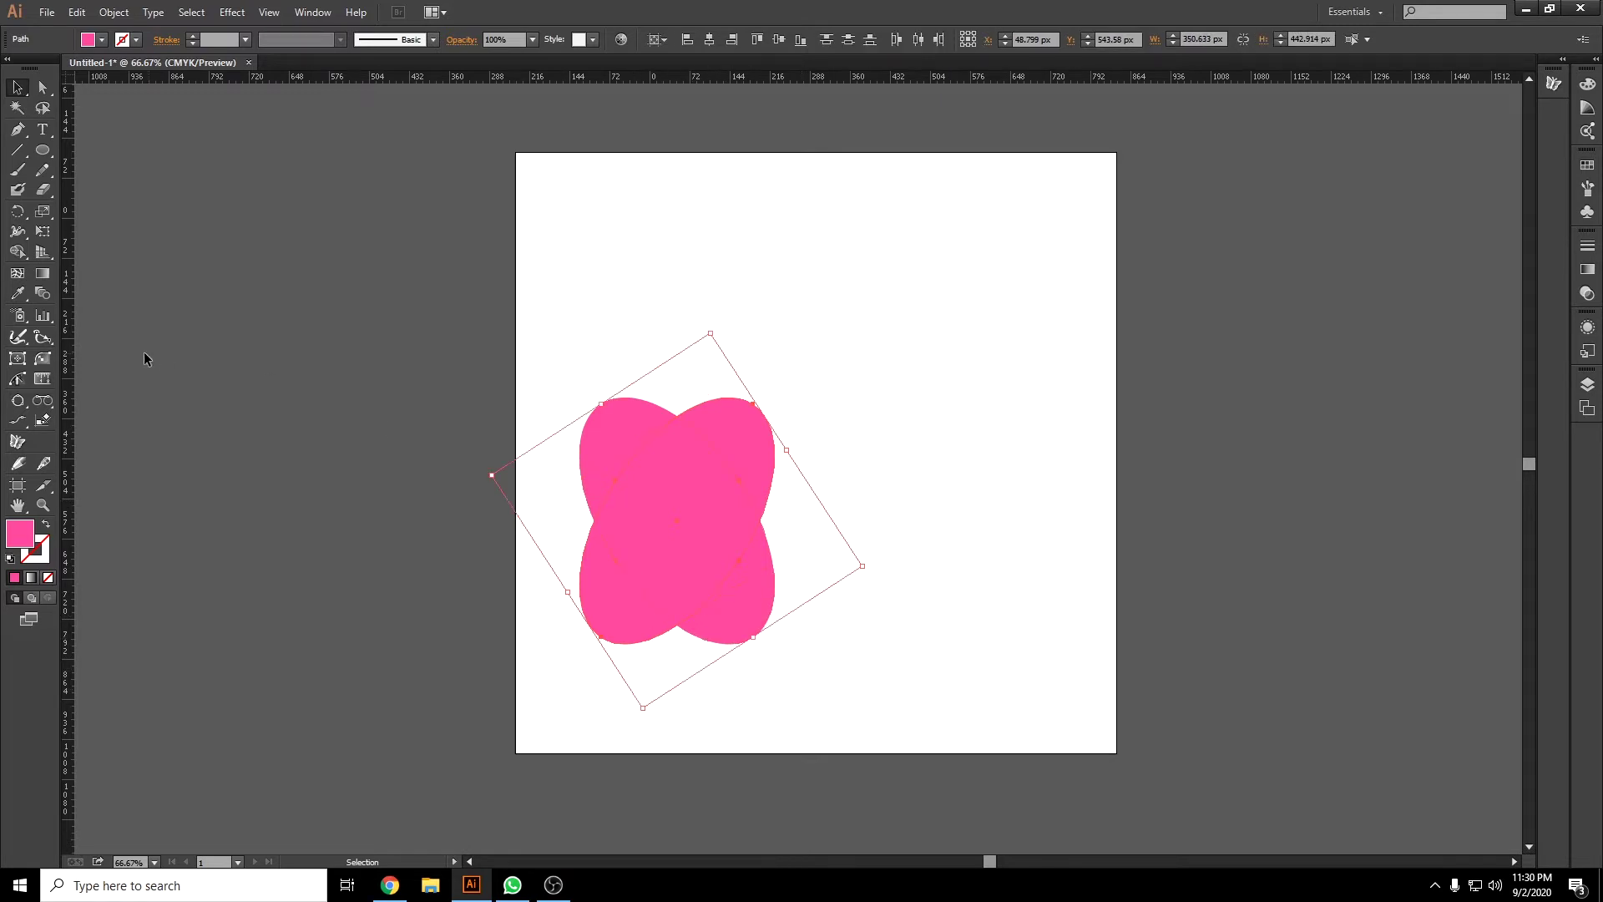
click(17, 253)
drag(673, 609, 727, 451)
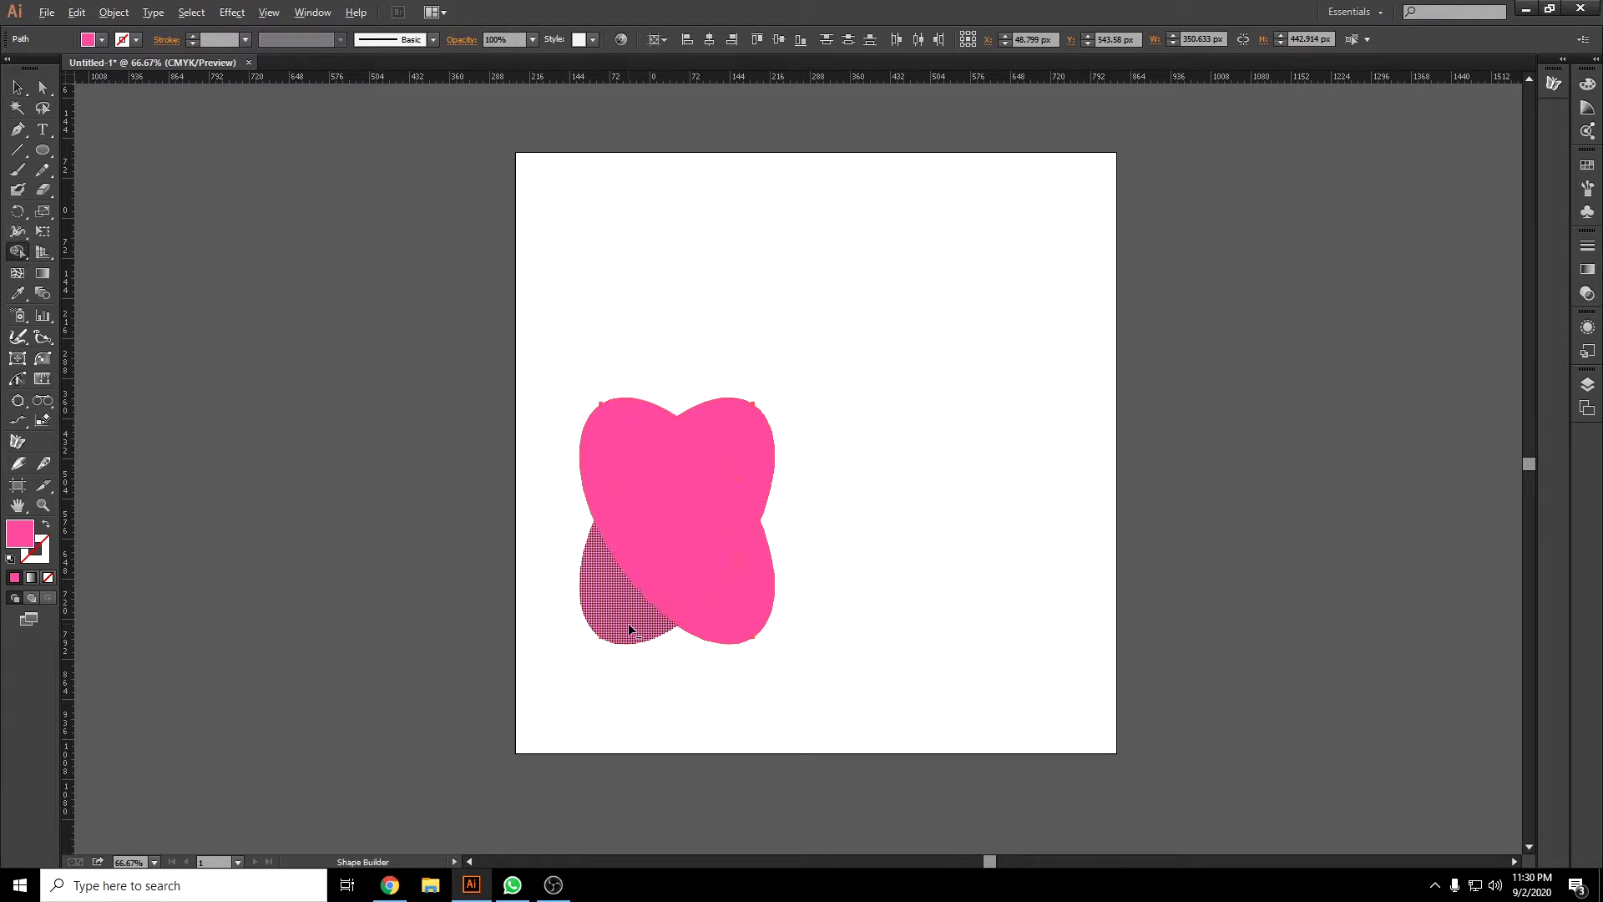
alt+click(630, 630)
alt+click(752, 601)
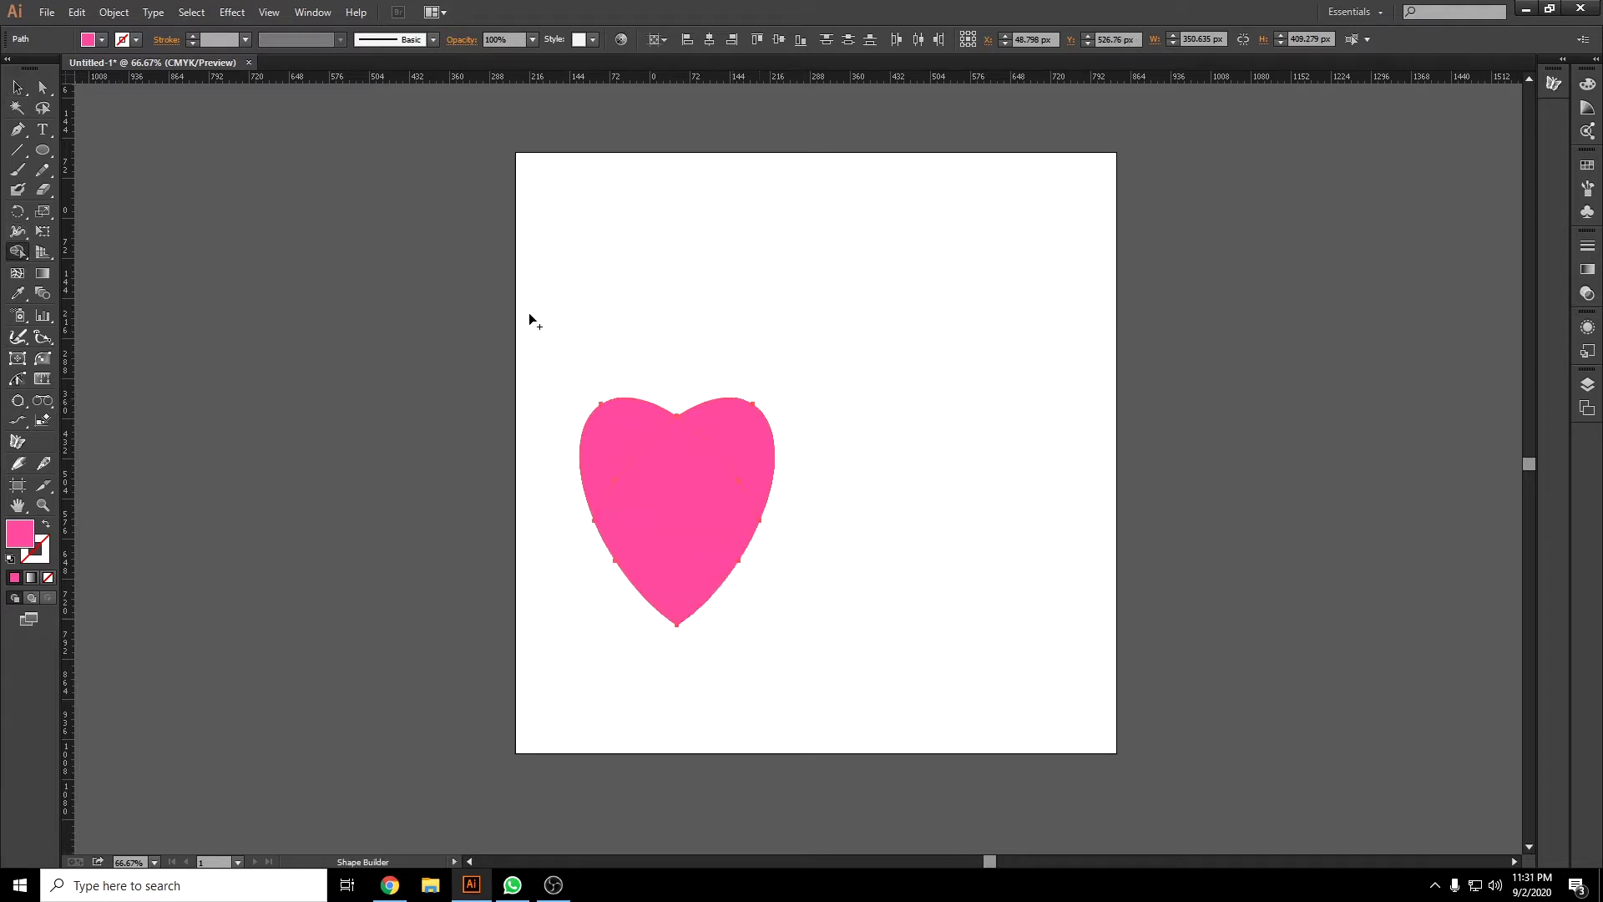
click(17, 87)
click(626, 320)
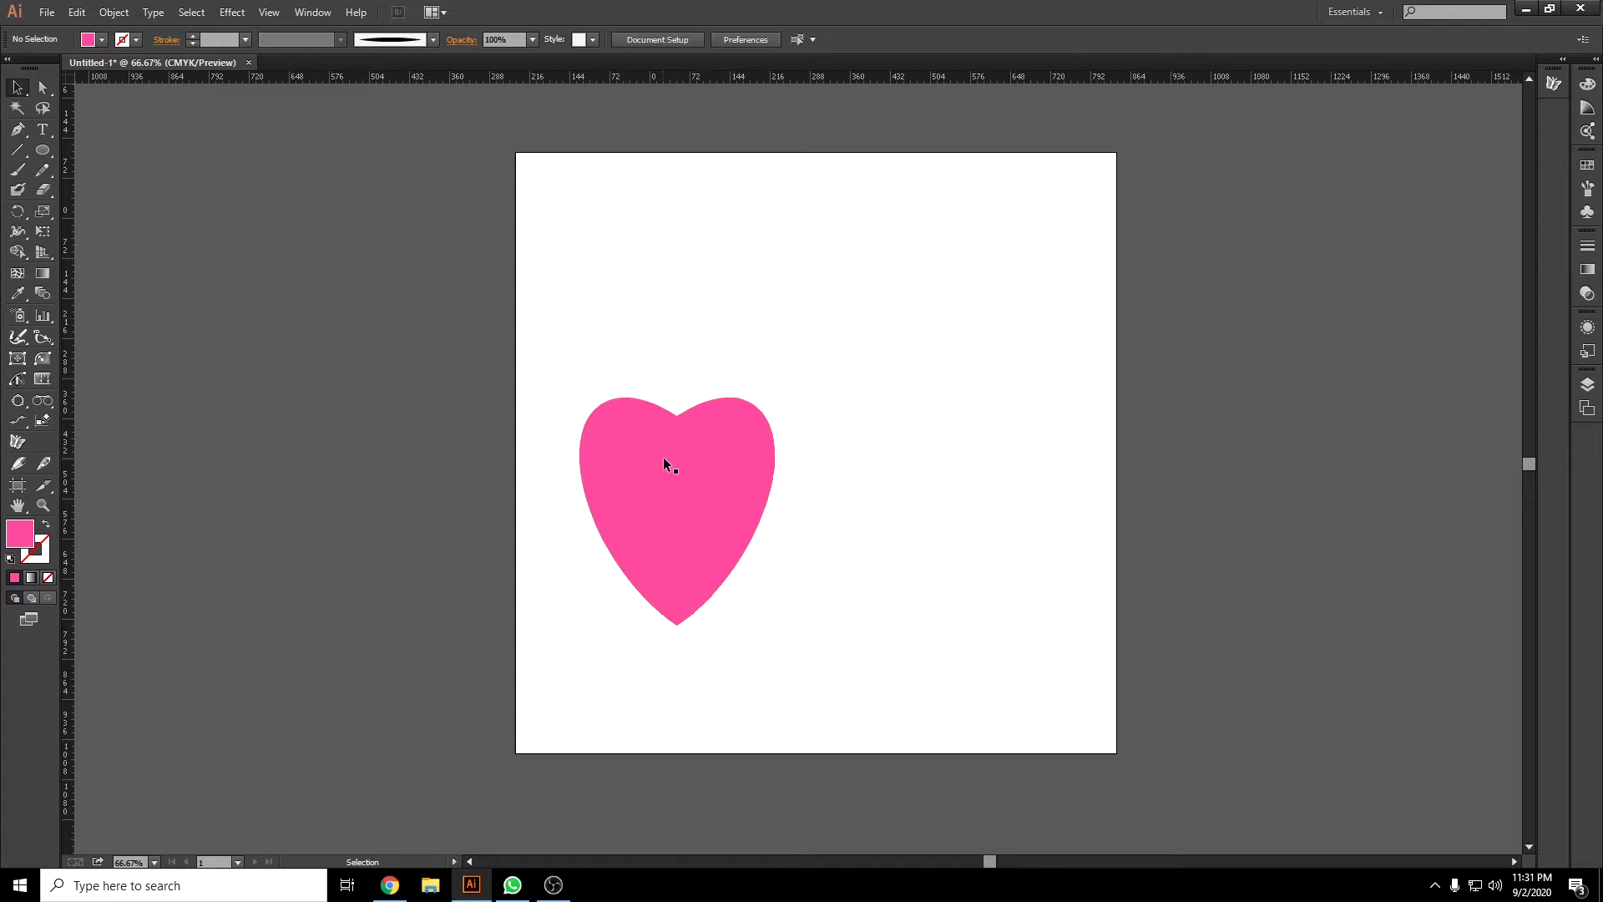
Shorten the heart vertically, undoing two accidental copies dragged to the right.
drag(540, 366, 768, 699)
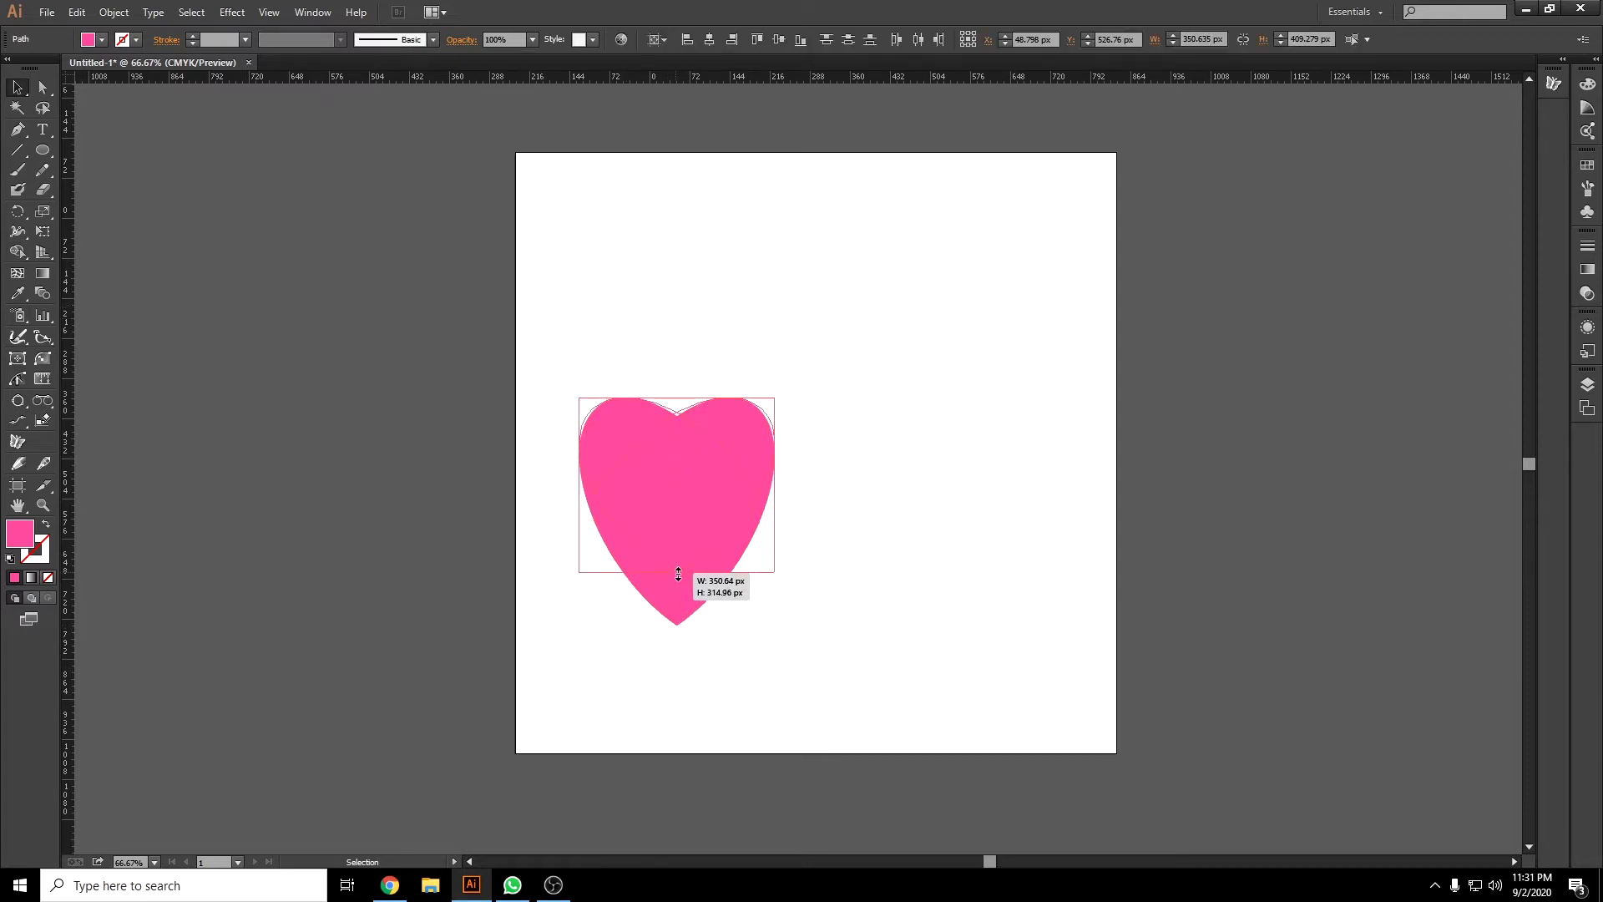
drag(679, 626, 678, 573)
click(702, 605)
drag(679, 492, 812, 493)
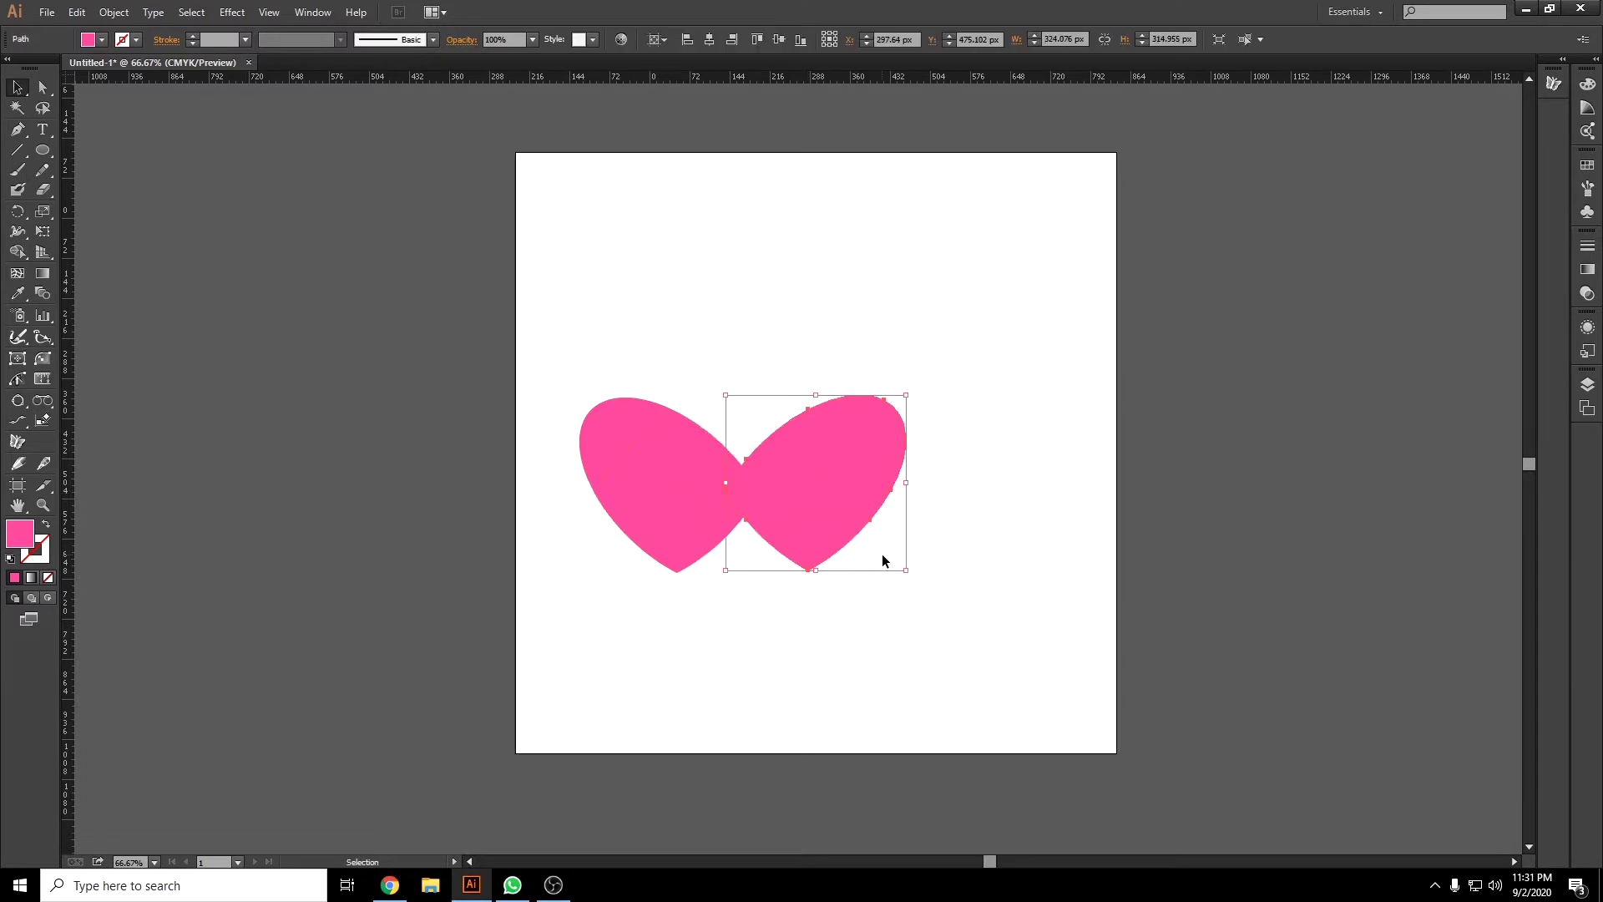
key(ctrl+z)
click(706, 454)
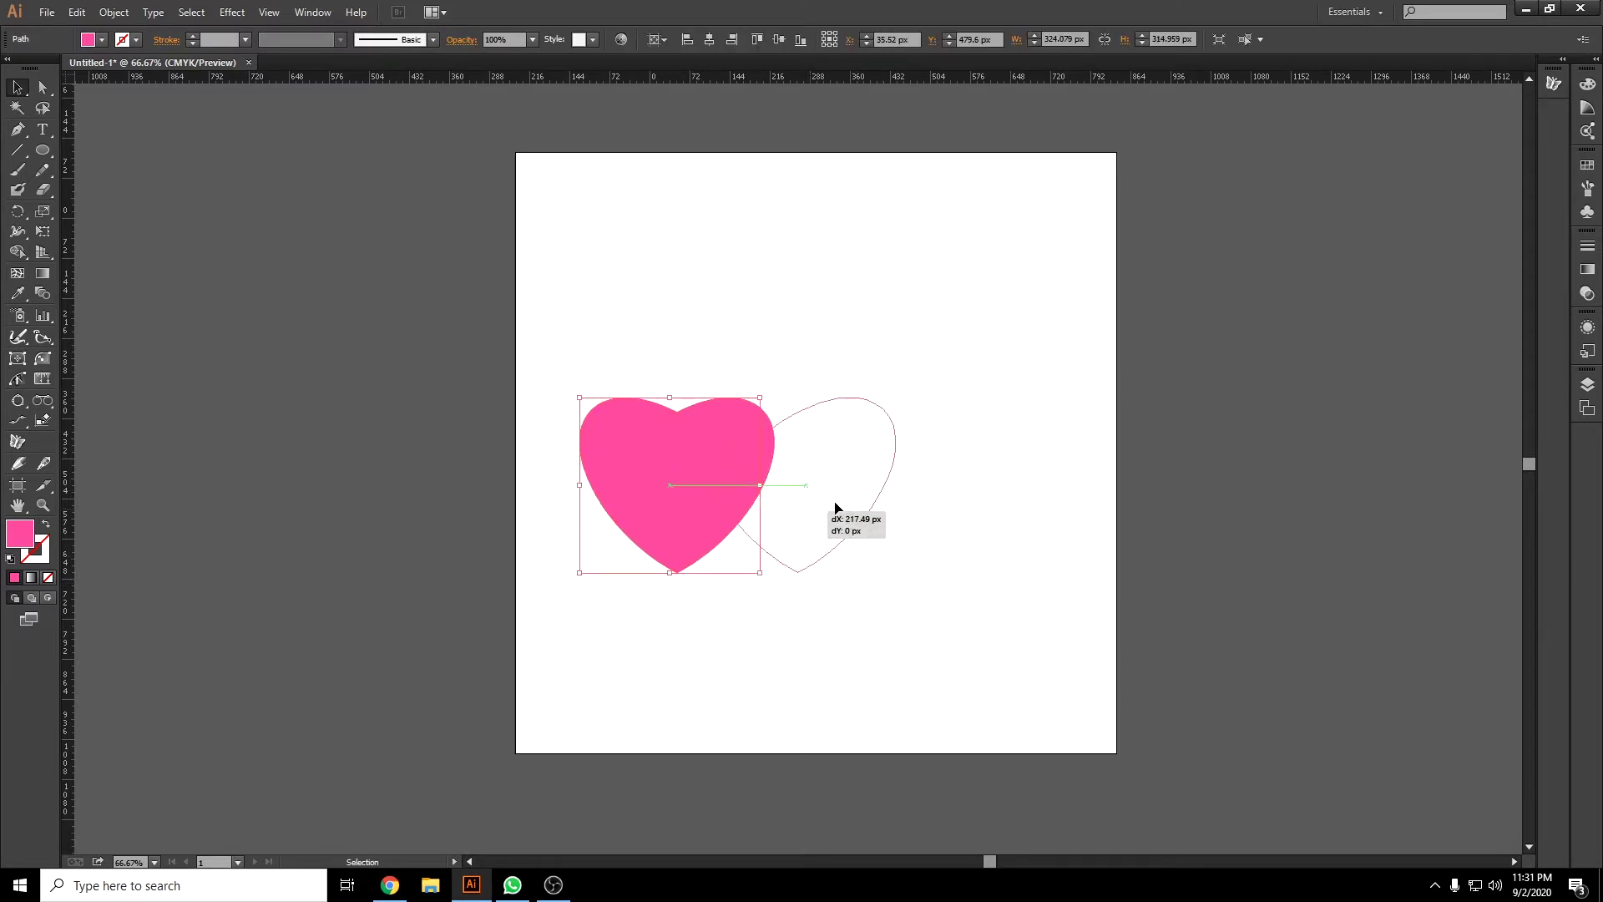
drag(652, 556, 839, 505)
key(ctrl+z)
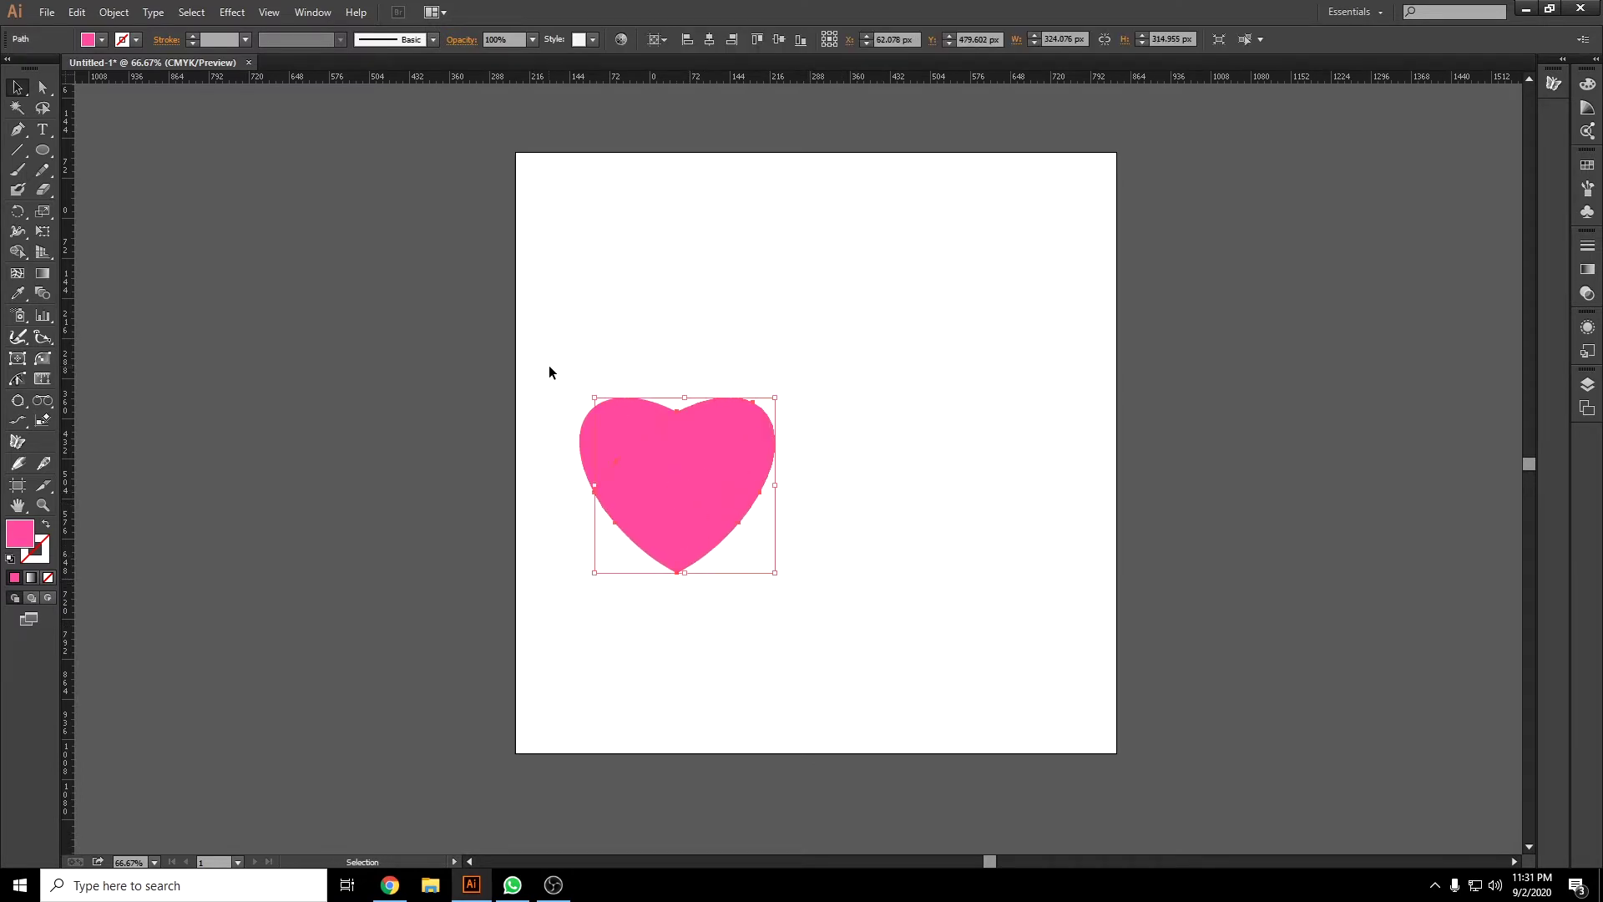
Merge the heart's remaining regions into one shape and move it right and down.
drag(549, 366, 761, 626)
click(15, 251)
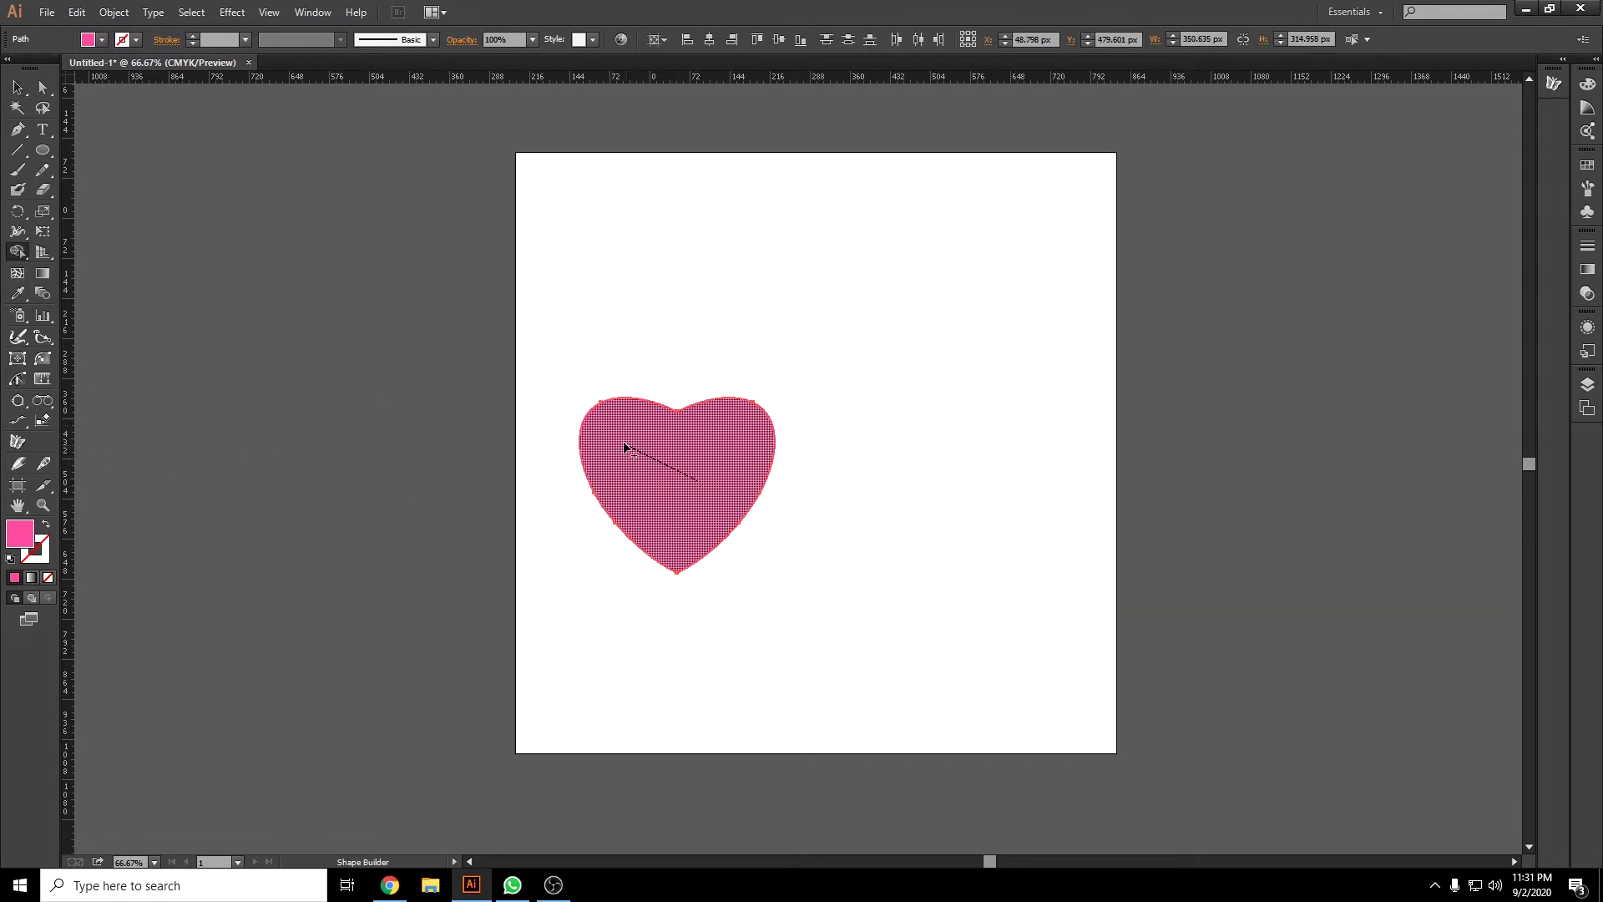
mouse_move(686, 470)
mouse_down()
mouse_move(623, 446)
mouse_move(772, 460)
mouse_up()
key(v)
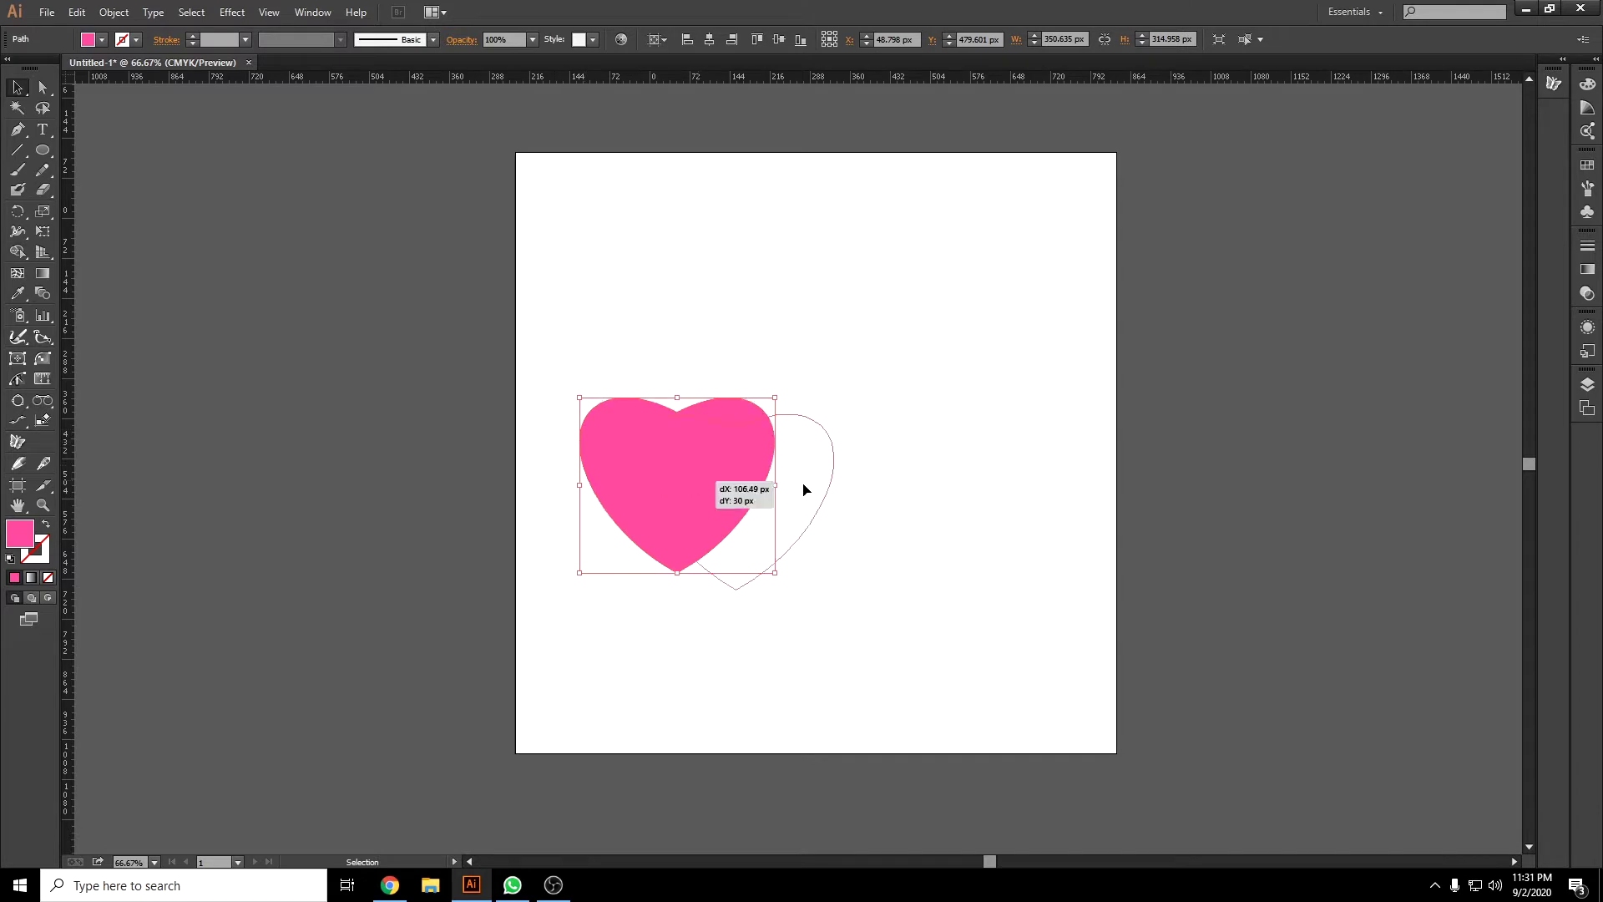
click(924, 658)
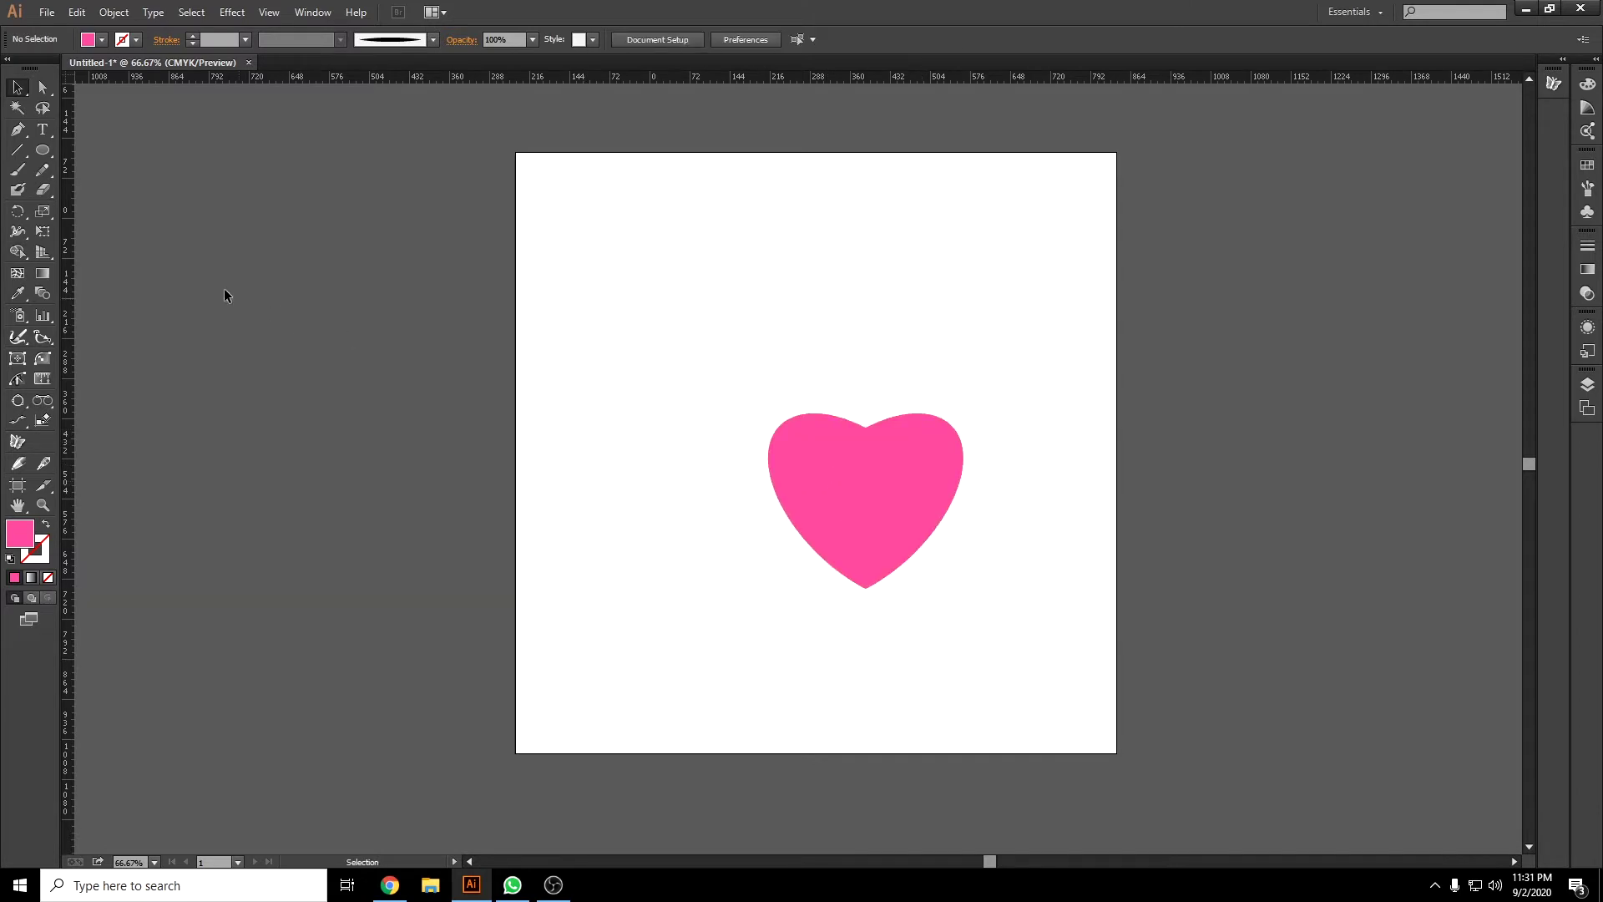
click(43, 150)
Draw a small circle on the heart's upper left and fill it with near-white.
drag(791, 453, 834, 495)
double_click(19, 533)
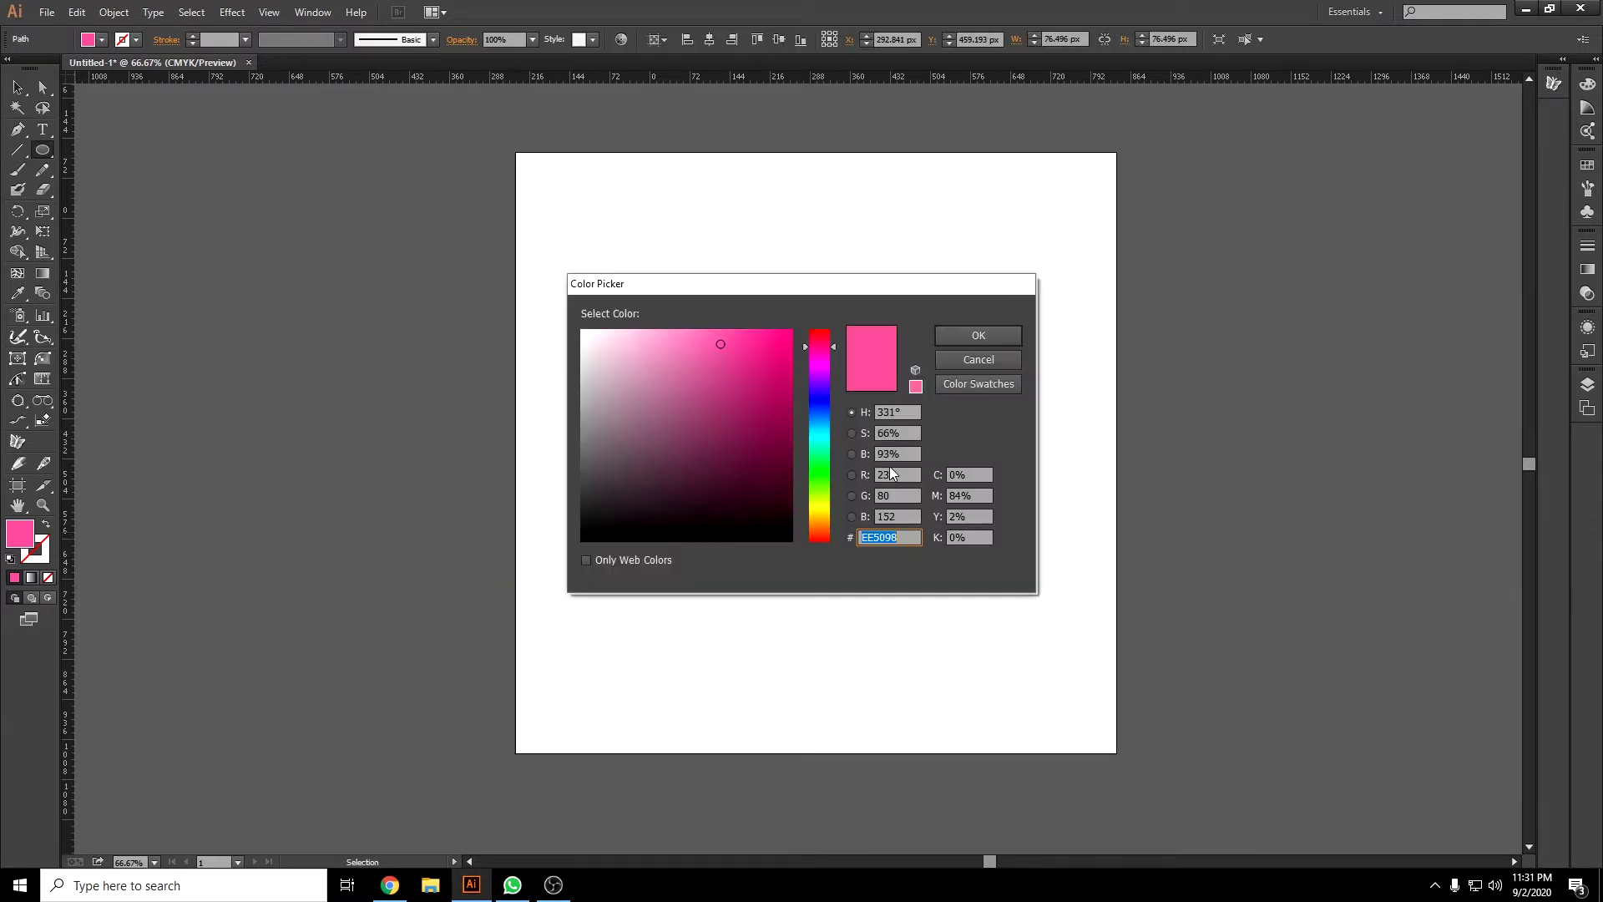
drag(651, 384, 581, 332)
click(978, 335)
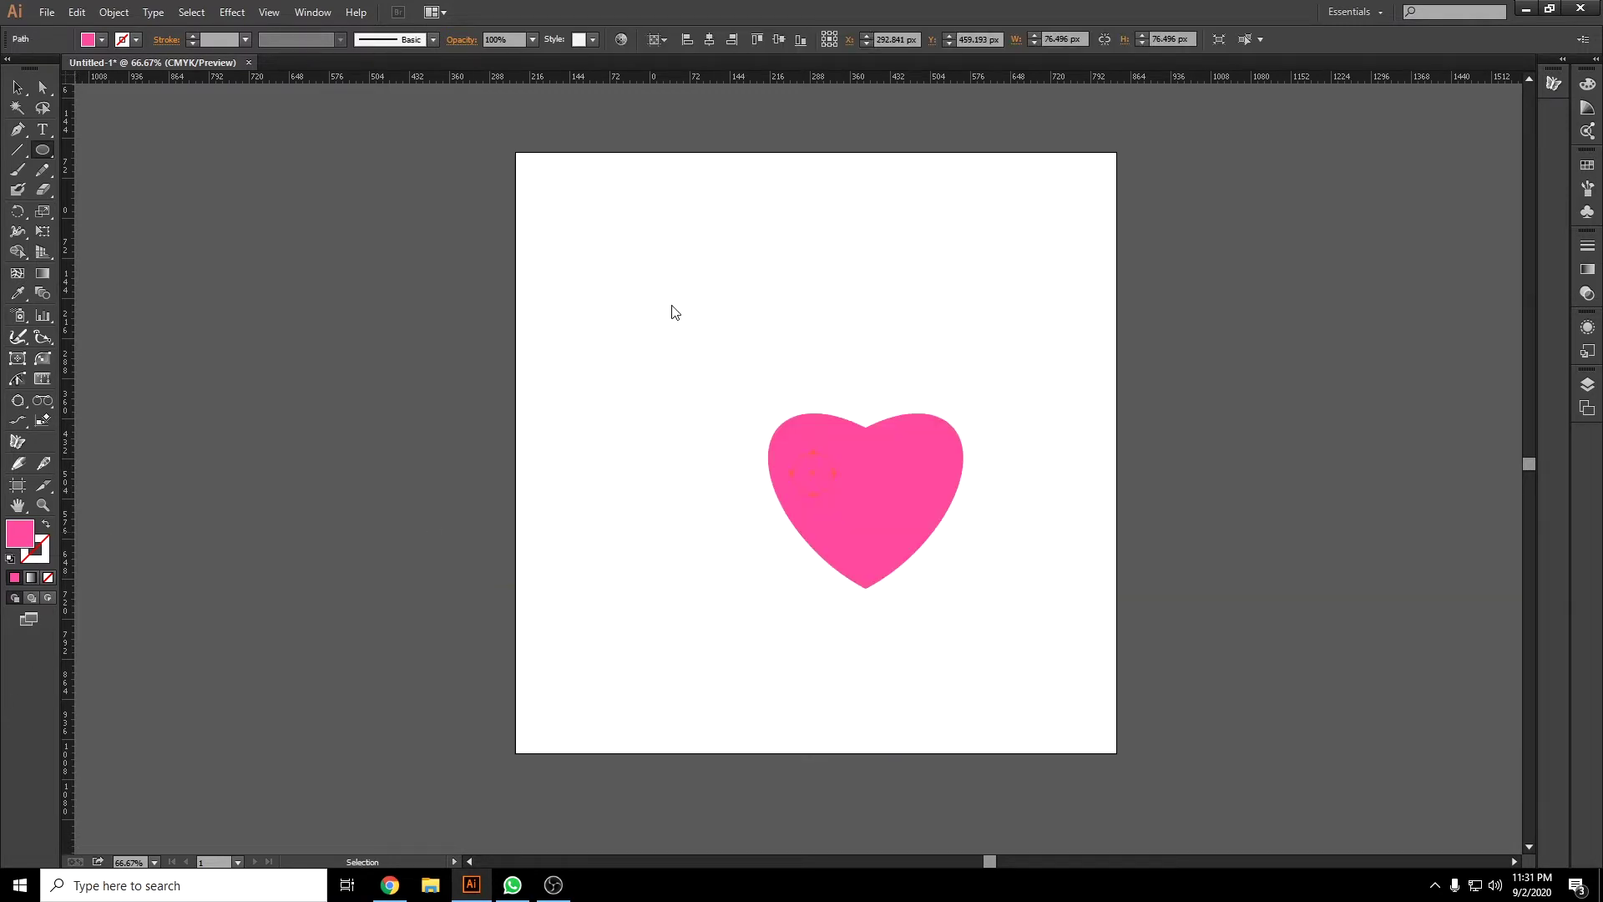
click(41, 86)
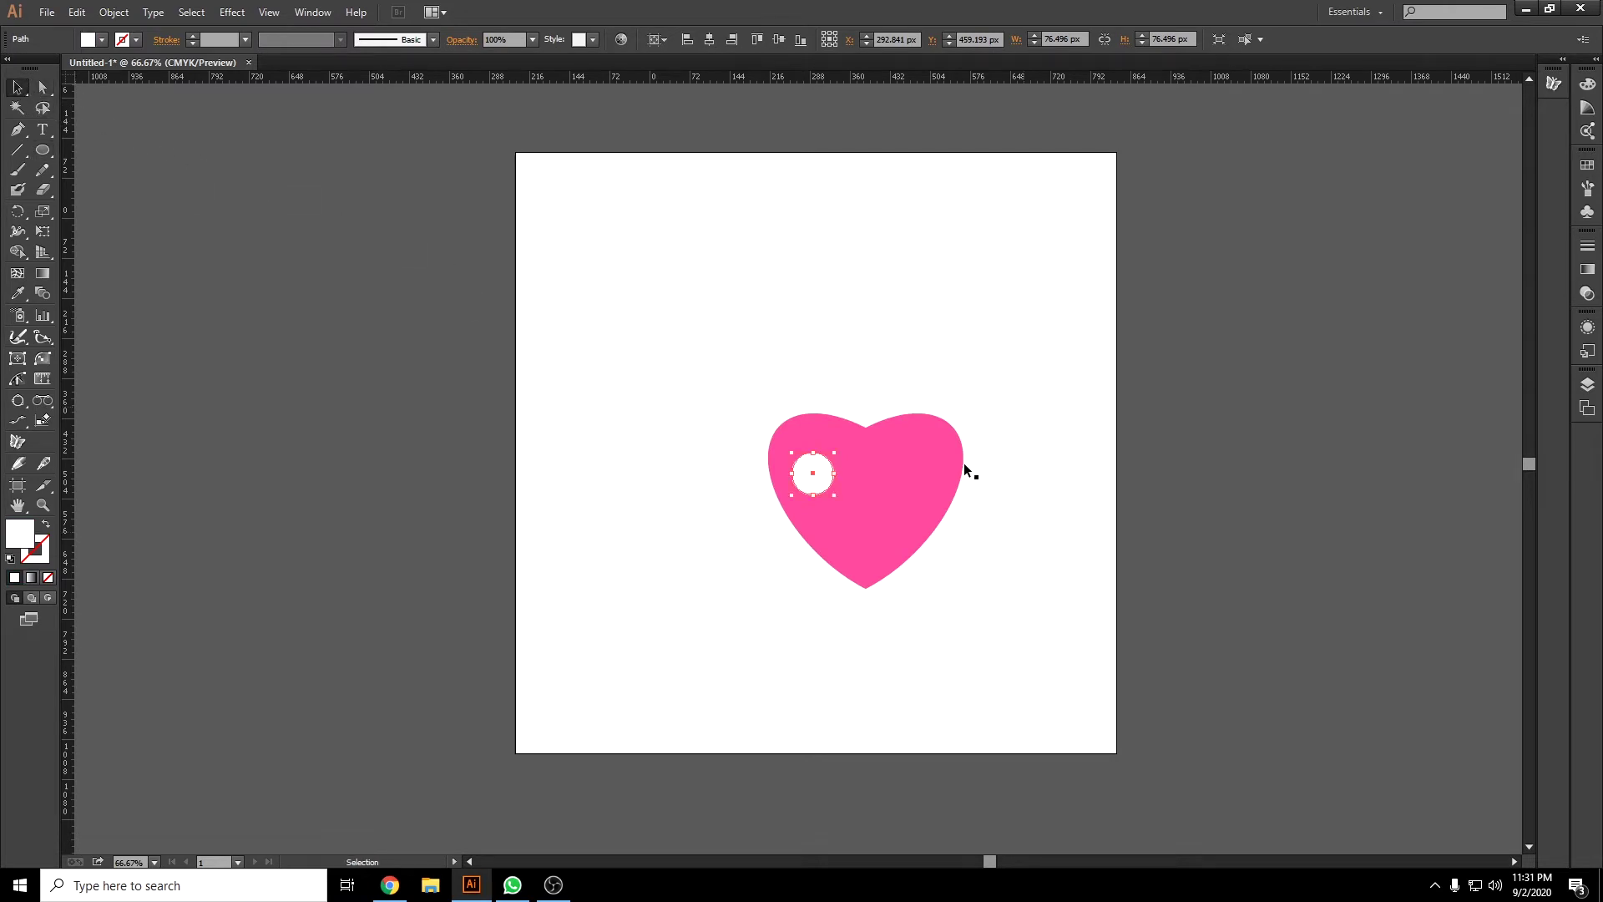
Reflect a copy of the white circle to the heart's right side, then select both eyes and the heart.
scroll(953, 464, up, 1)
right_click(734, 496)
mouse_move(779, 728)
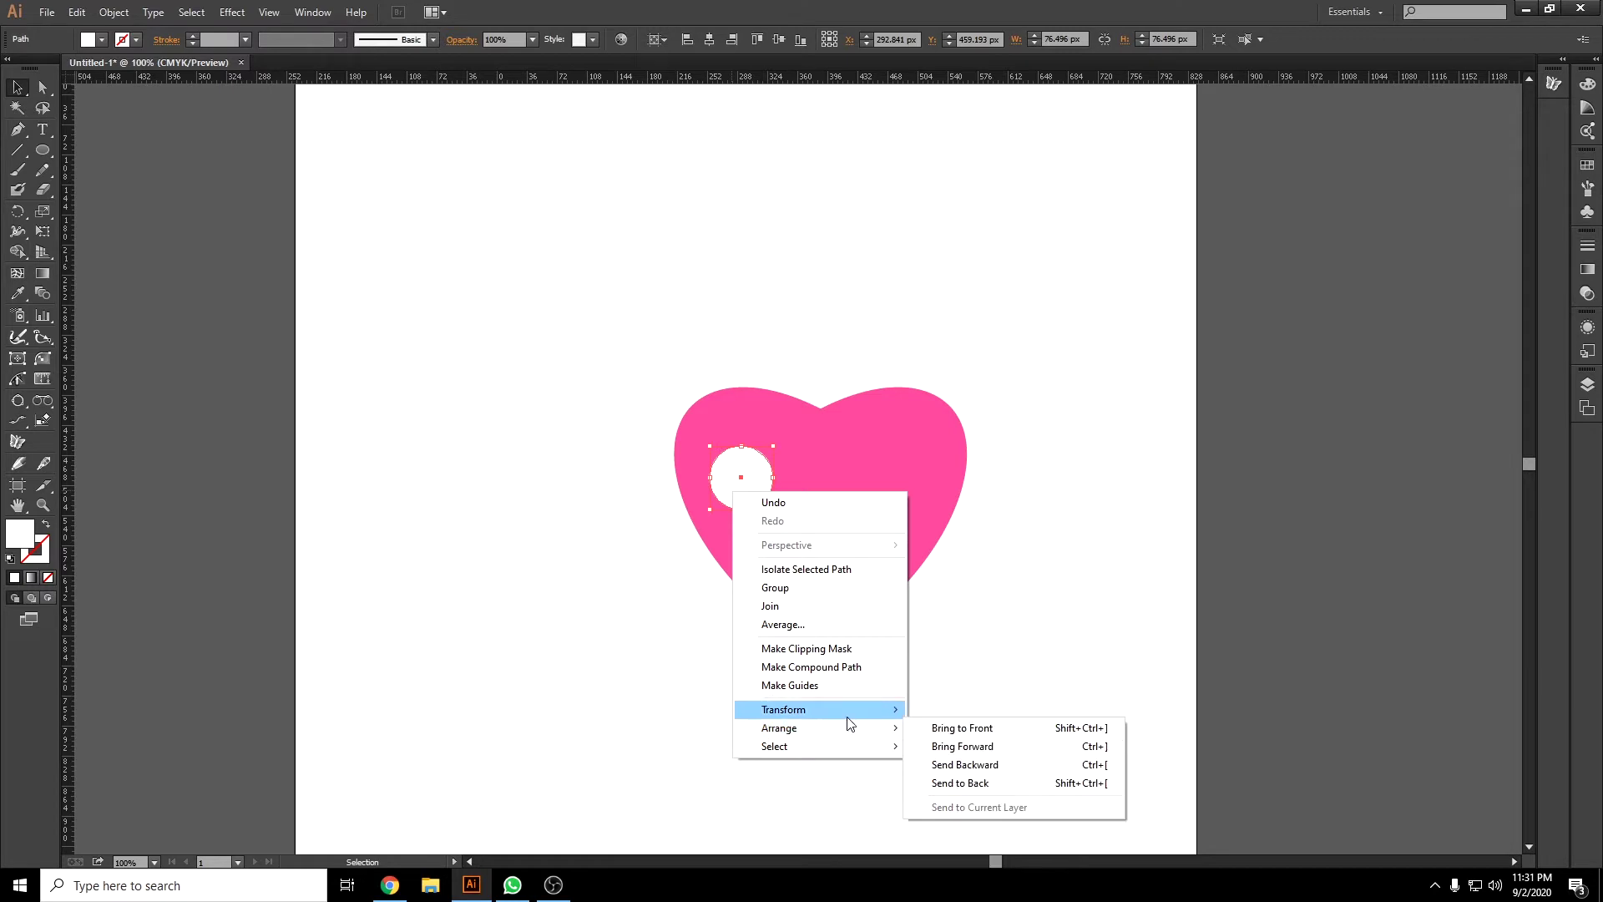
click(954, 761)
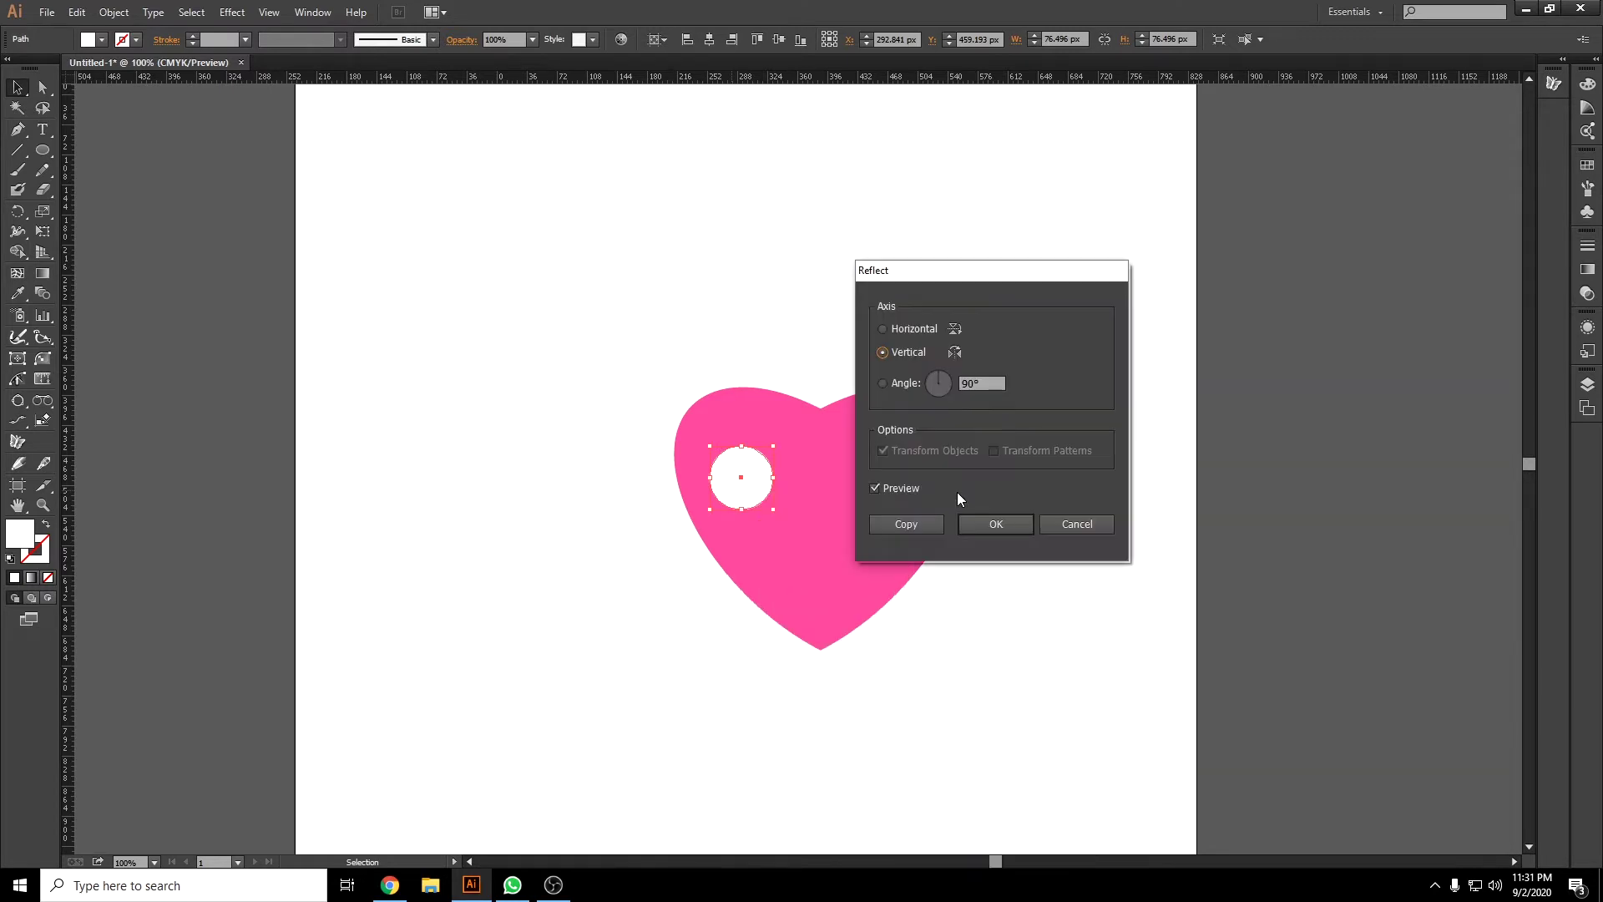
click(919, 530)
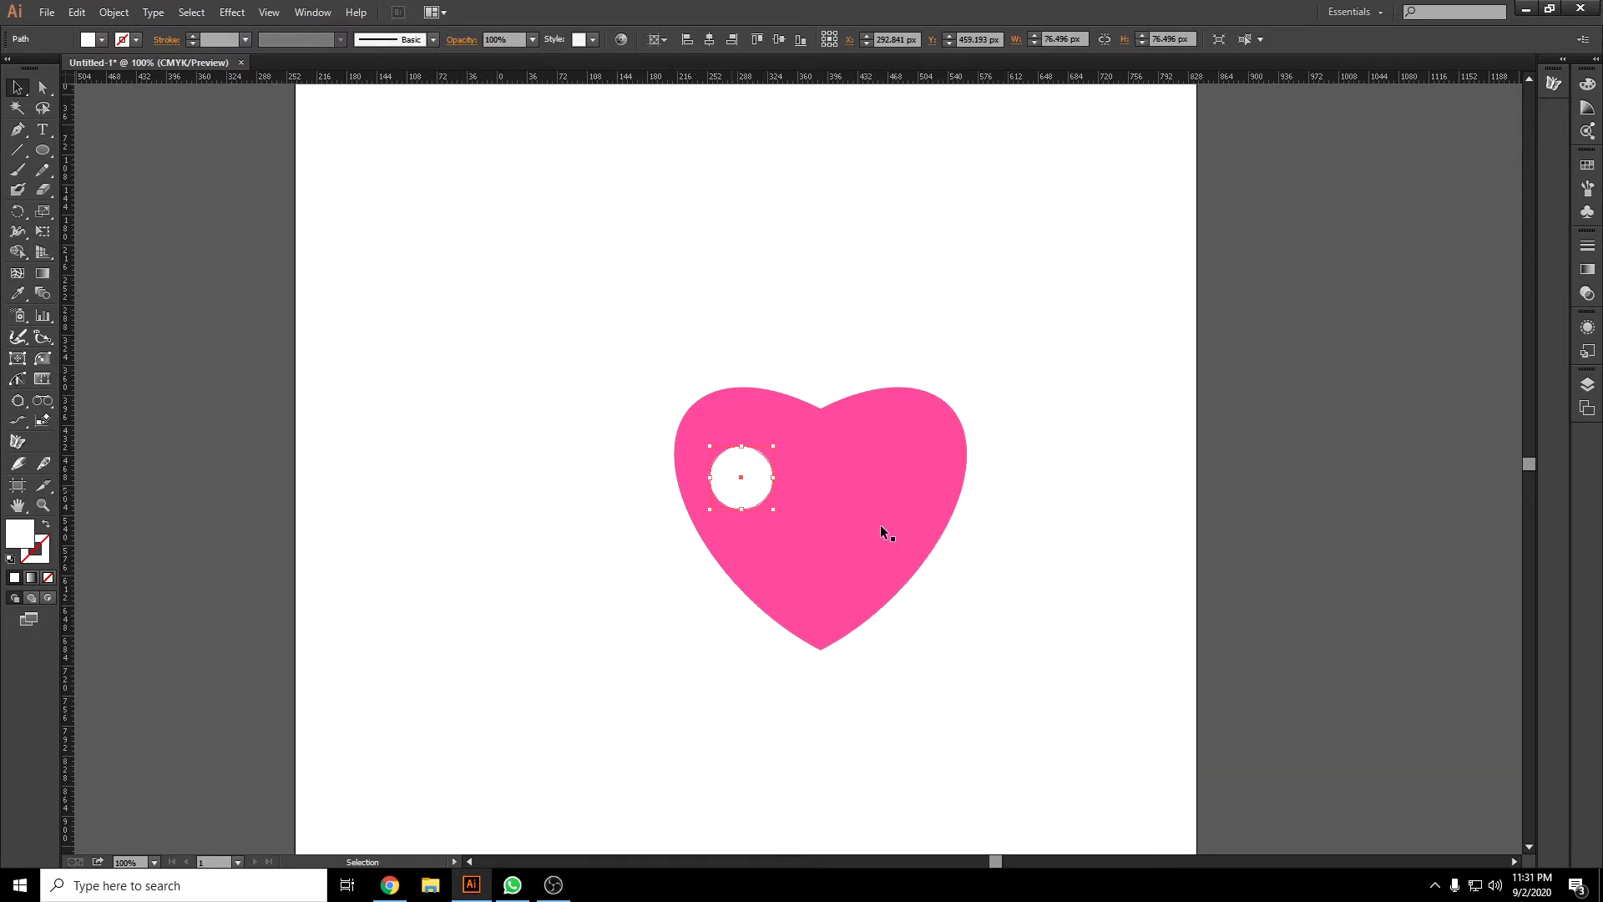
mouse_move(734, 492)
mouse_down()
mouse_move(907, 493)
mouse_move(892, 487)
mouse_up()
shift+click(721, 488)
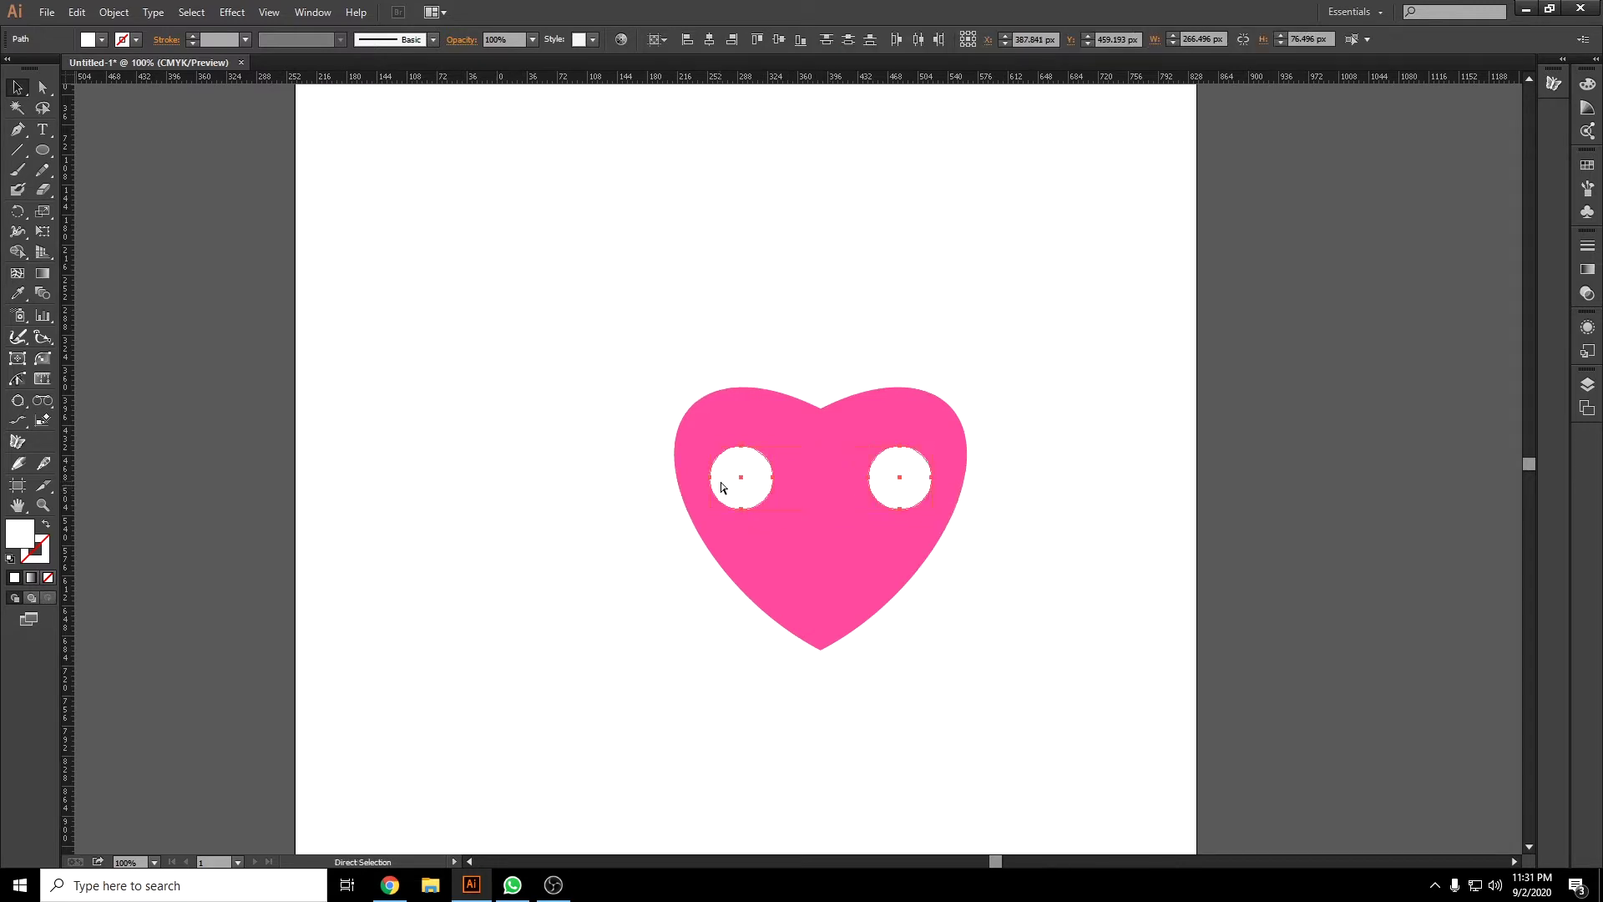
shift+click(774, 580)
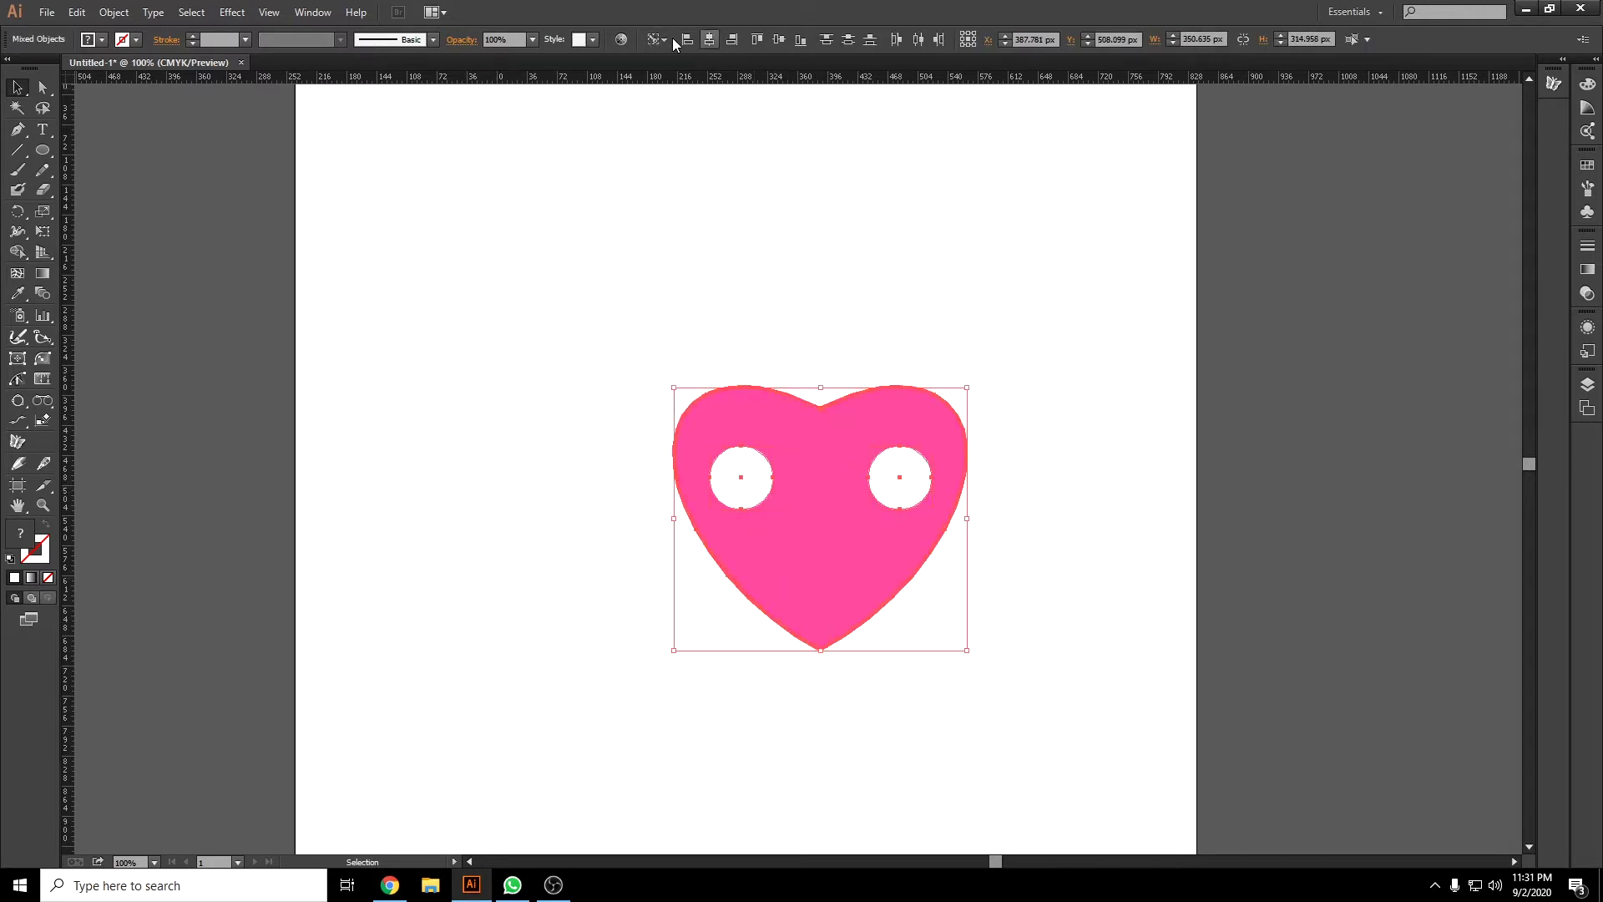
Delete the pink heart and both white circles.
click(845, 325)
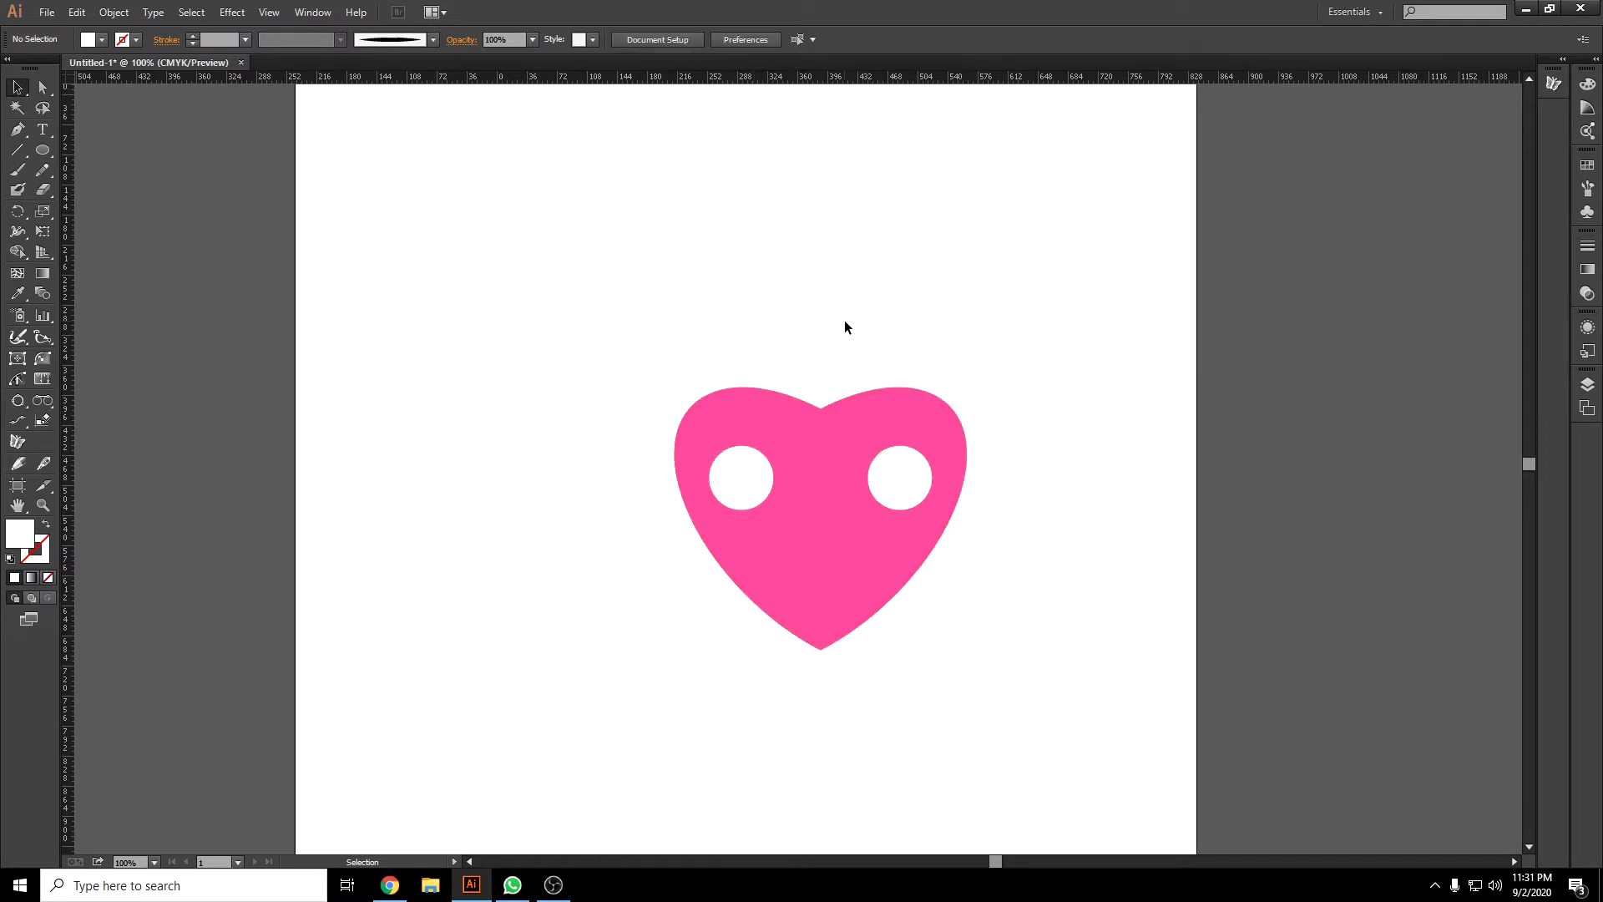
drag(626, 358, 1032, 693)
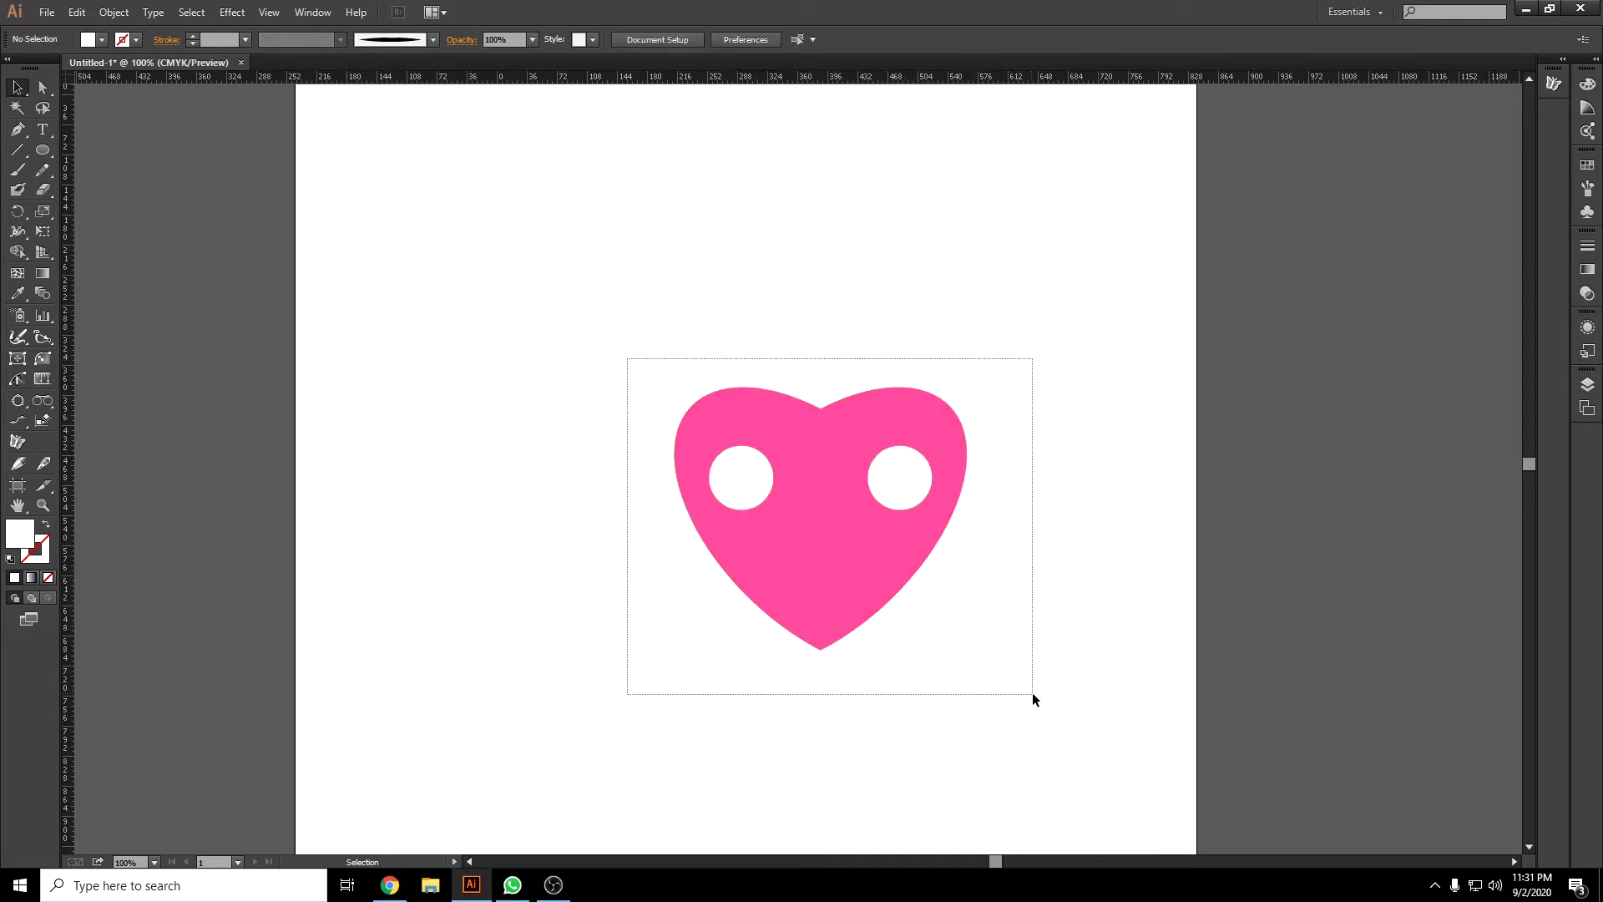
key(Delete)
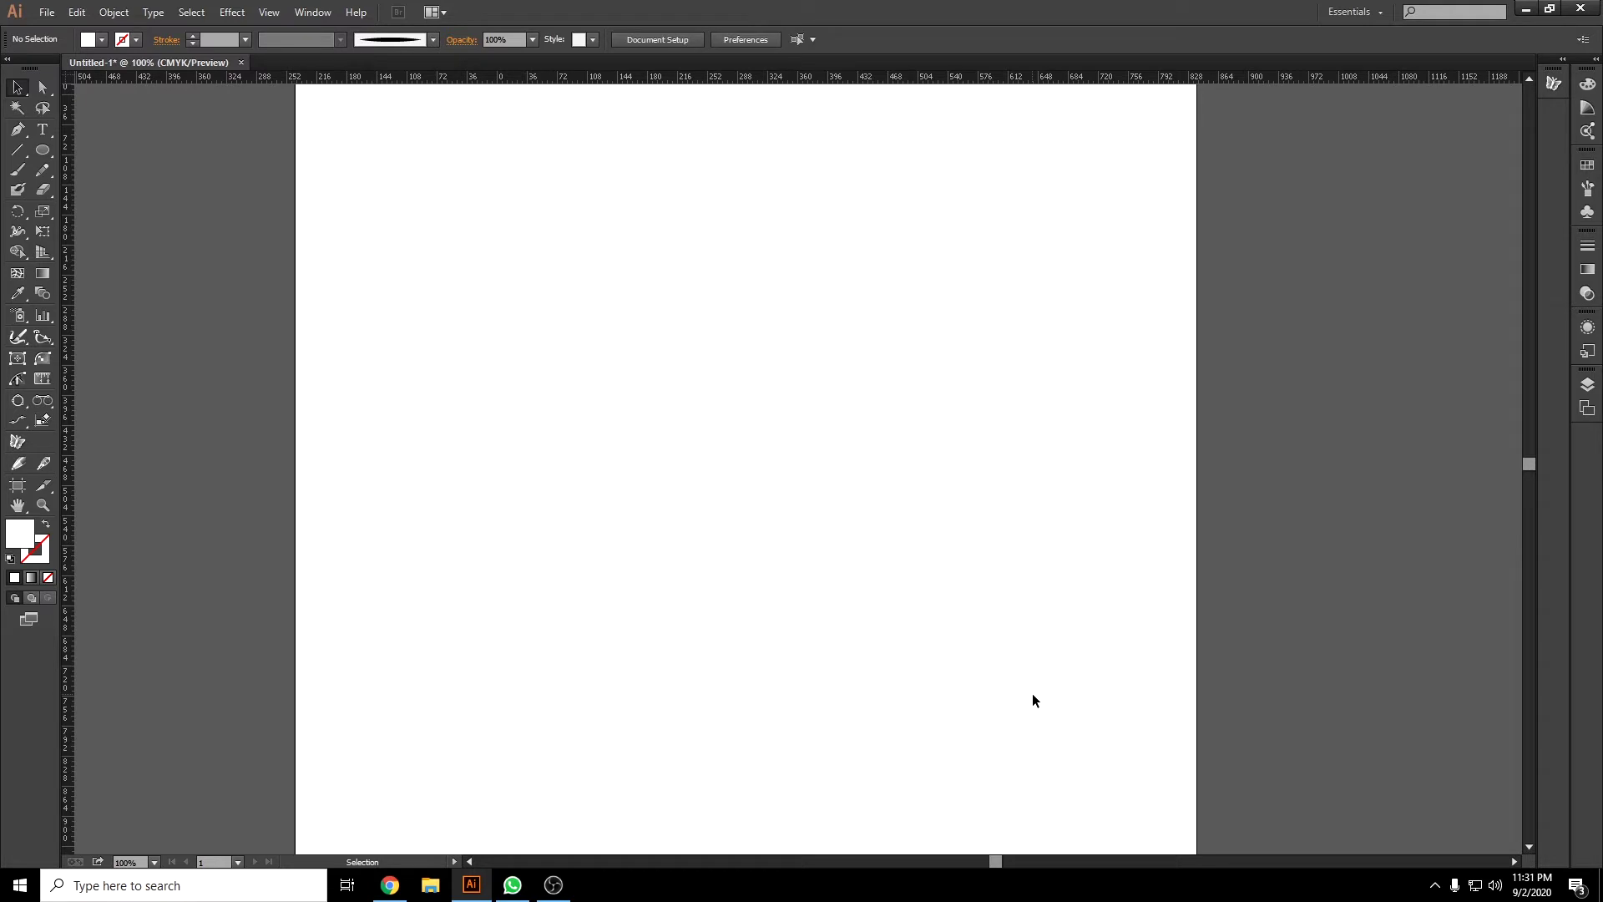
Set the fill colour to light cyan #3DF9F4.
double_click(30, 529)
drag(778, 422, 745, 334)
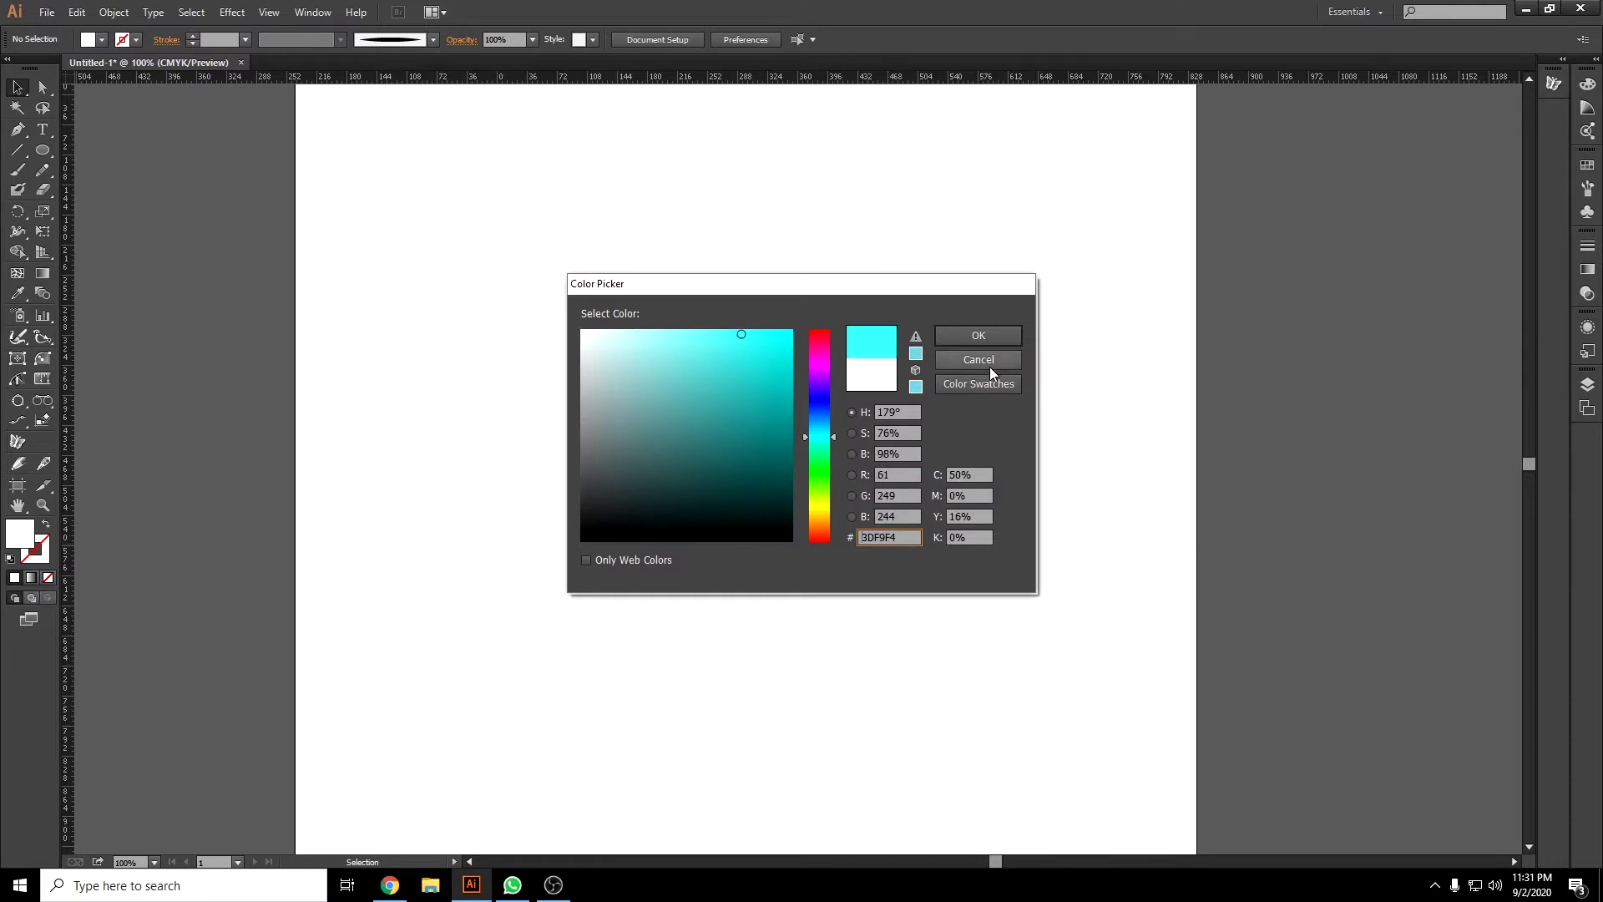
click(987, 344)
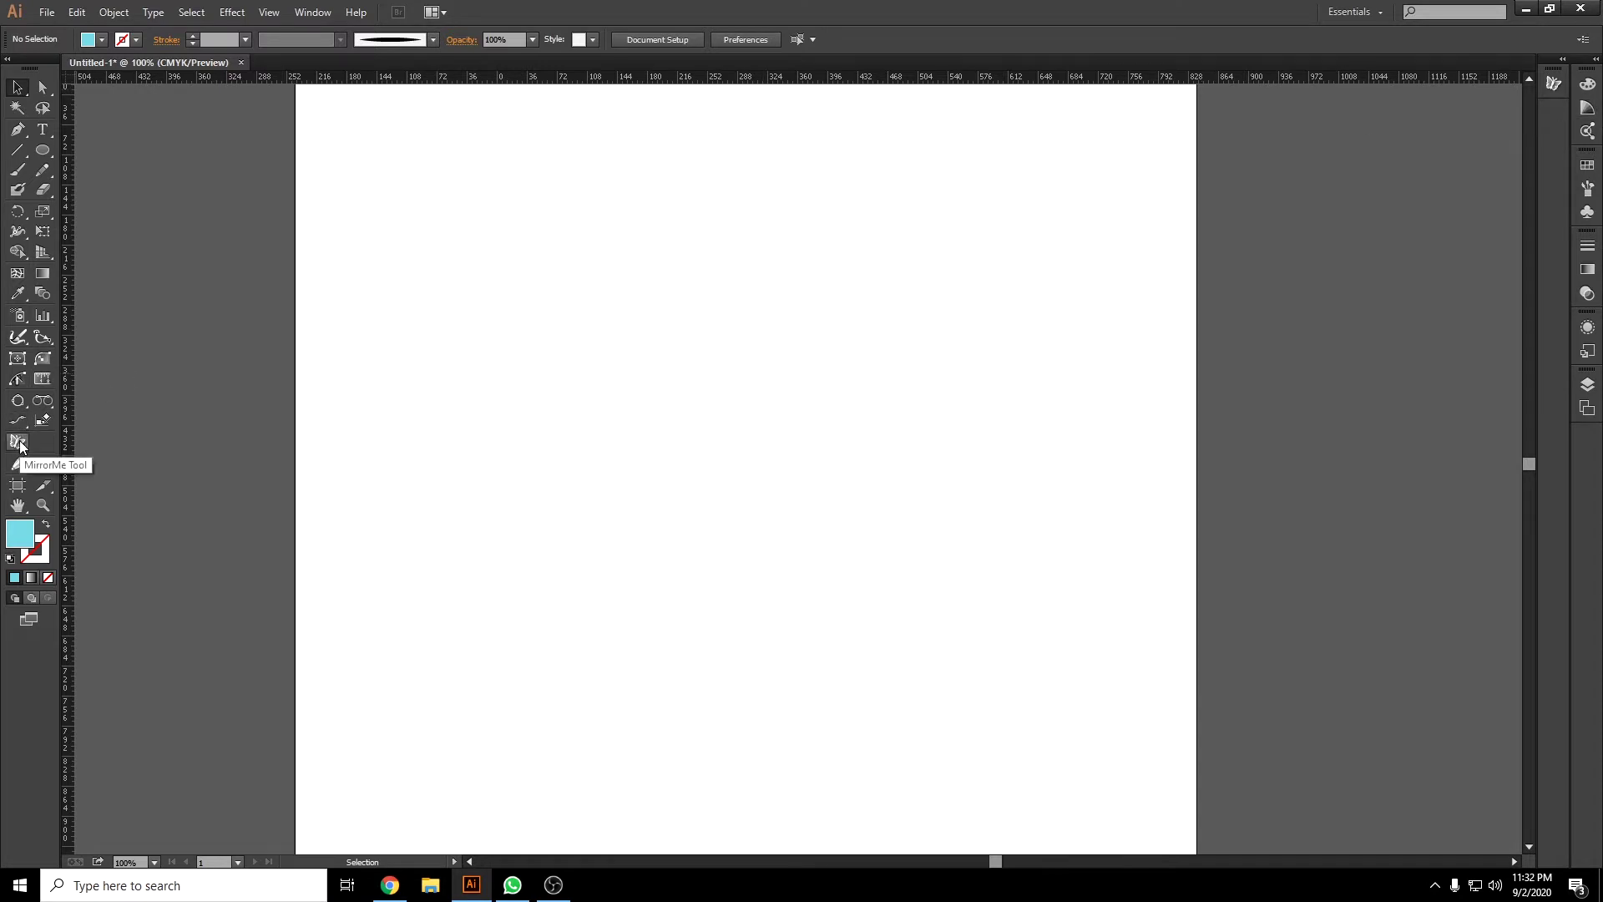
Draw a tall ellipse, rotate it about 38° counter-clockwise, and centre it on the page.
click(46, 157)
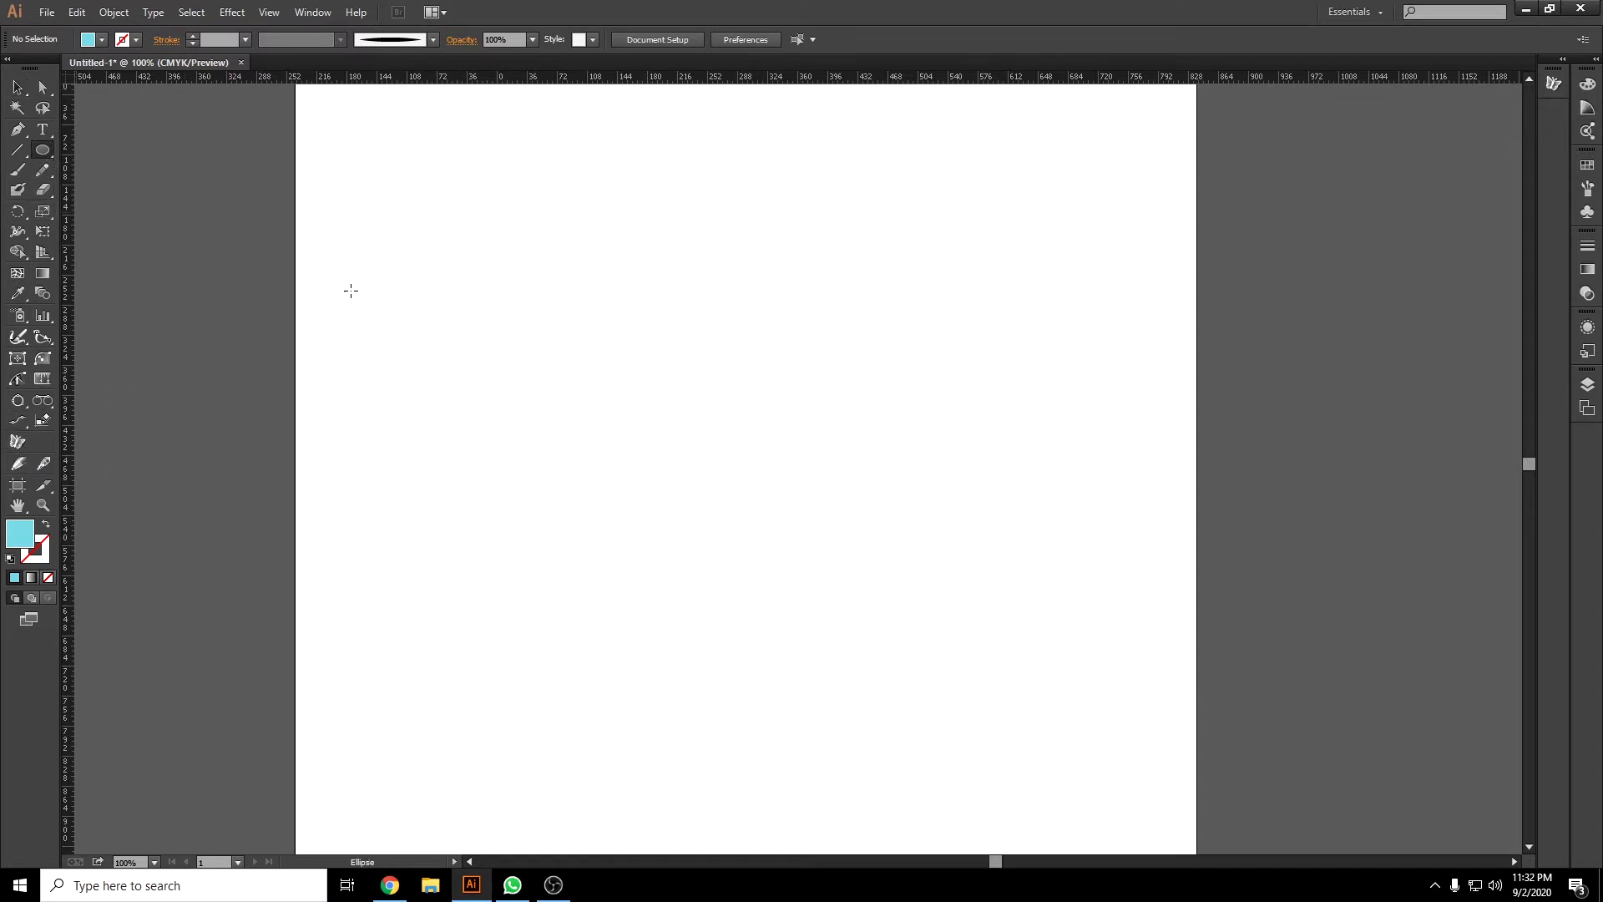
drag(389, 305, 538, 544)
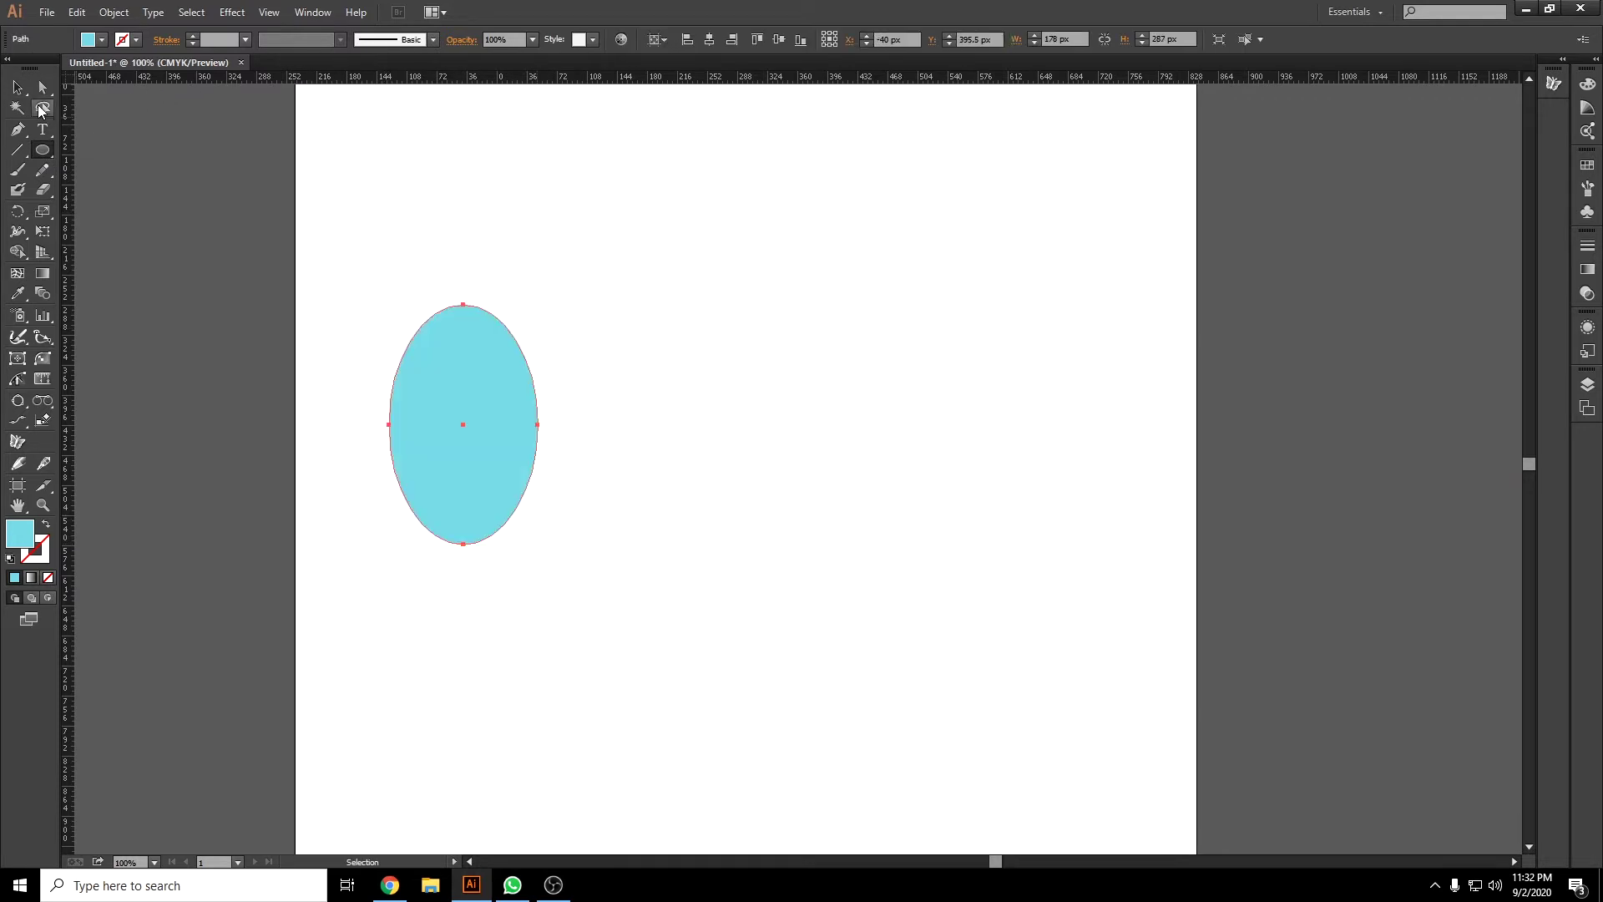
key(v)
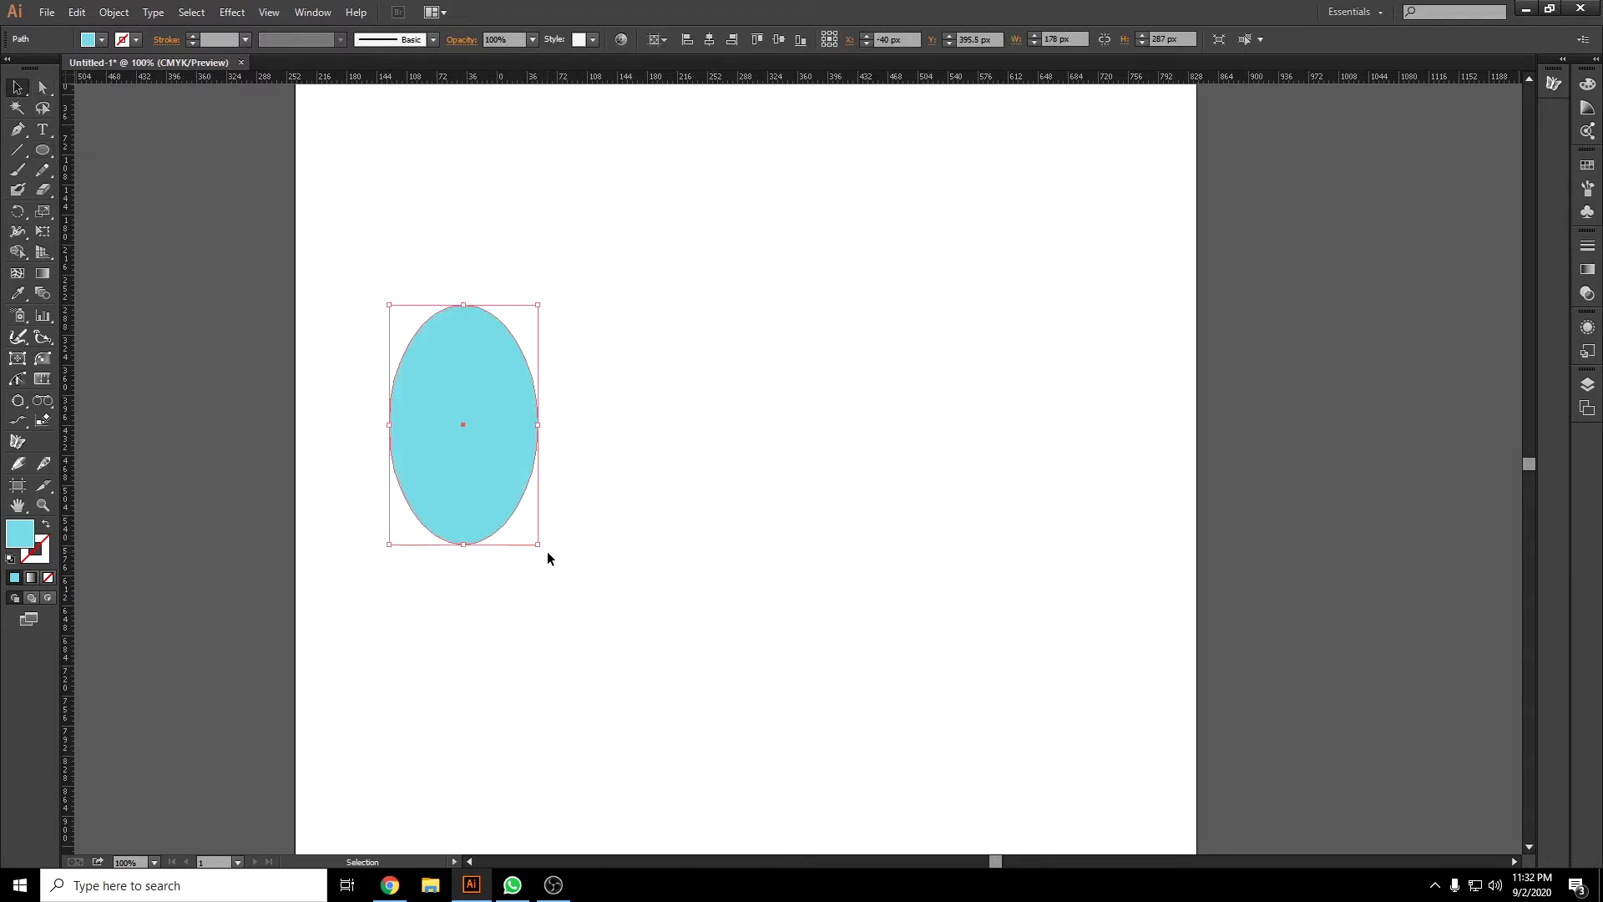
drag(543, 549, 658, 501)
drag(449, 474, 666, 538)
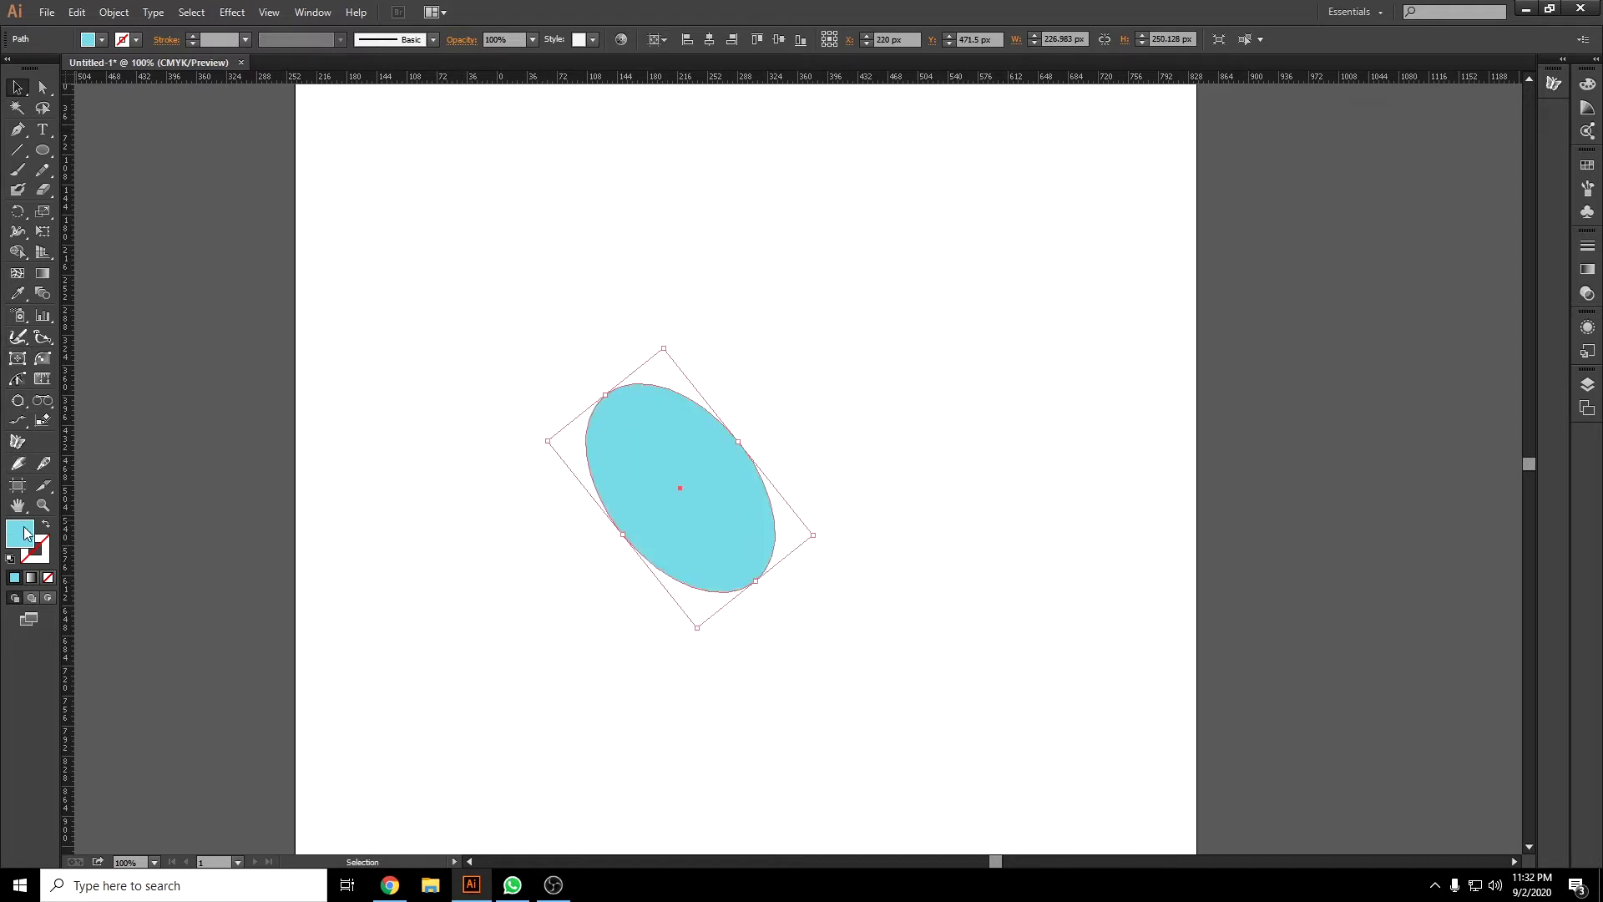
Apply a MirrorMe vertical axis to the ellipse, then shift the axis to its right.
click(21, 446)
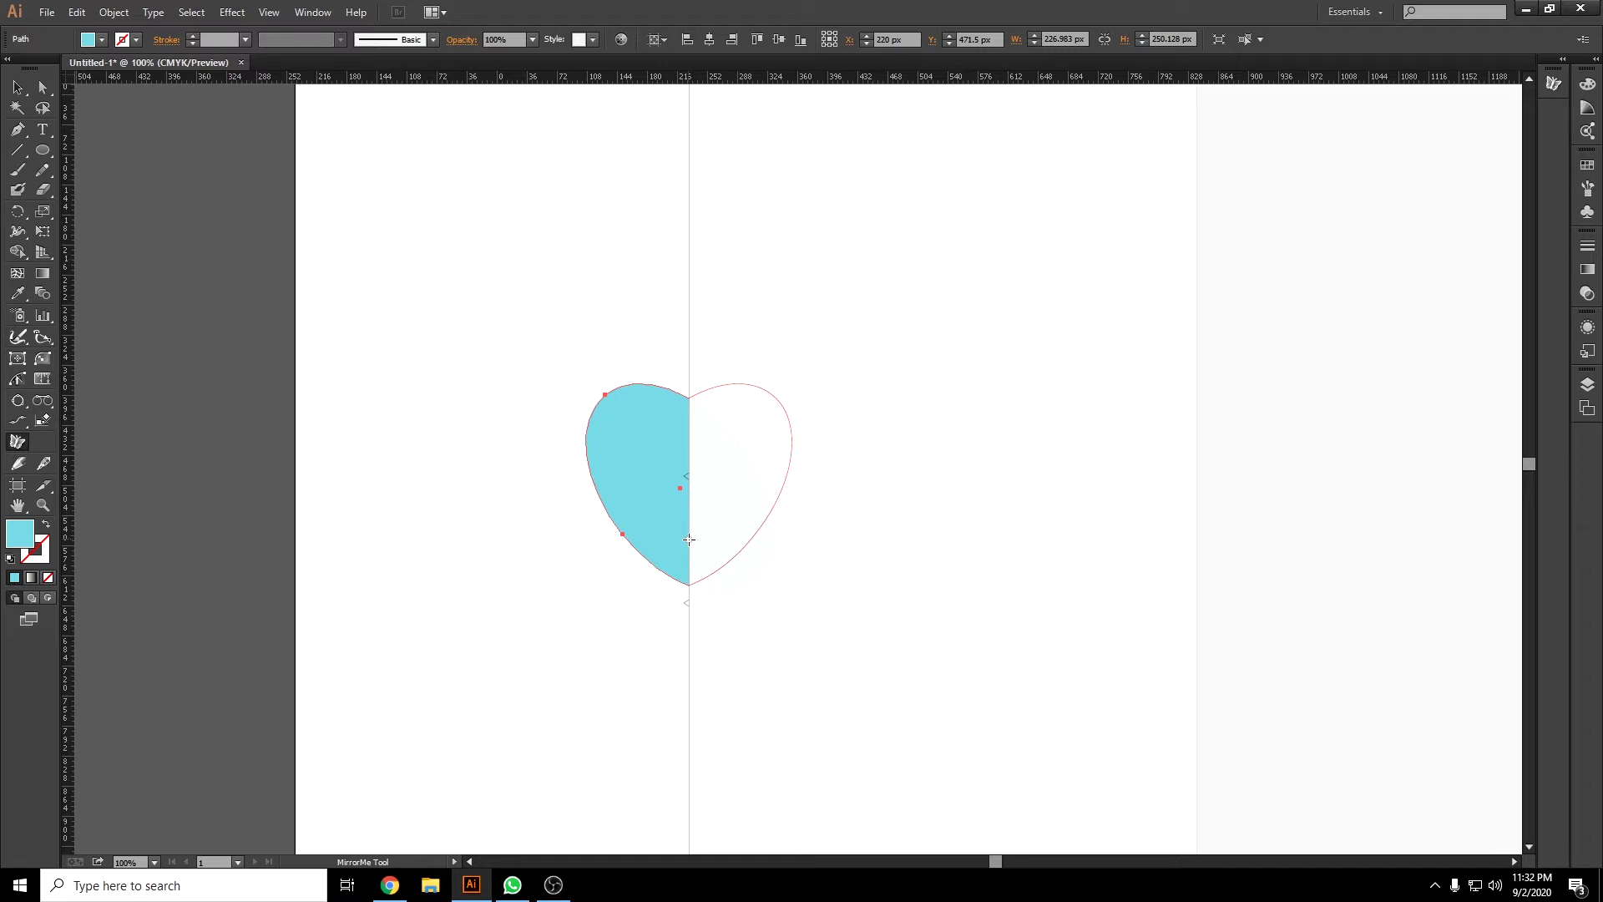
click(689, 540)
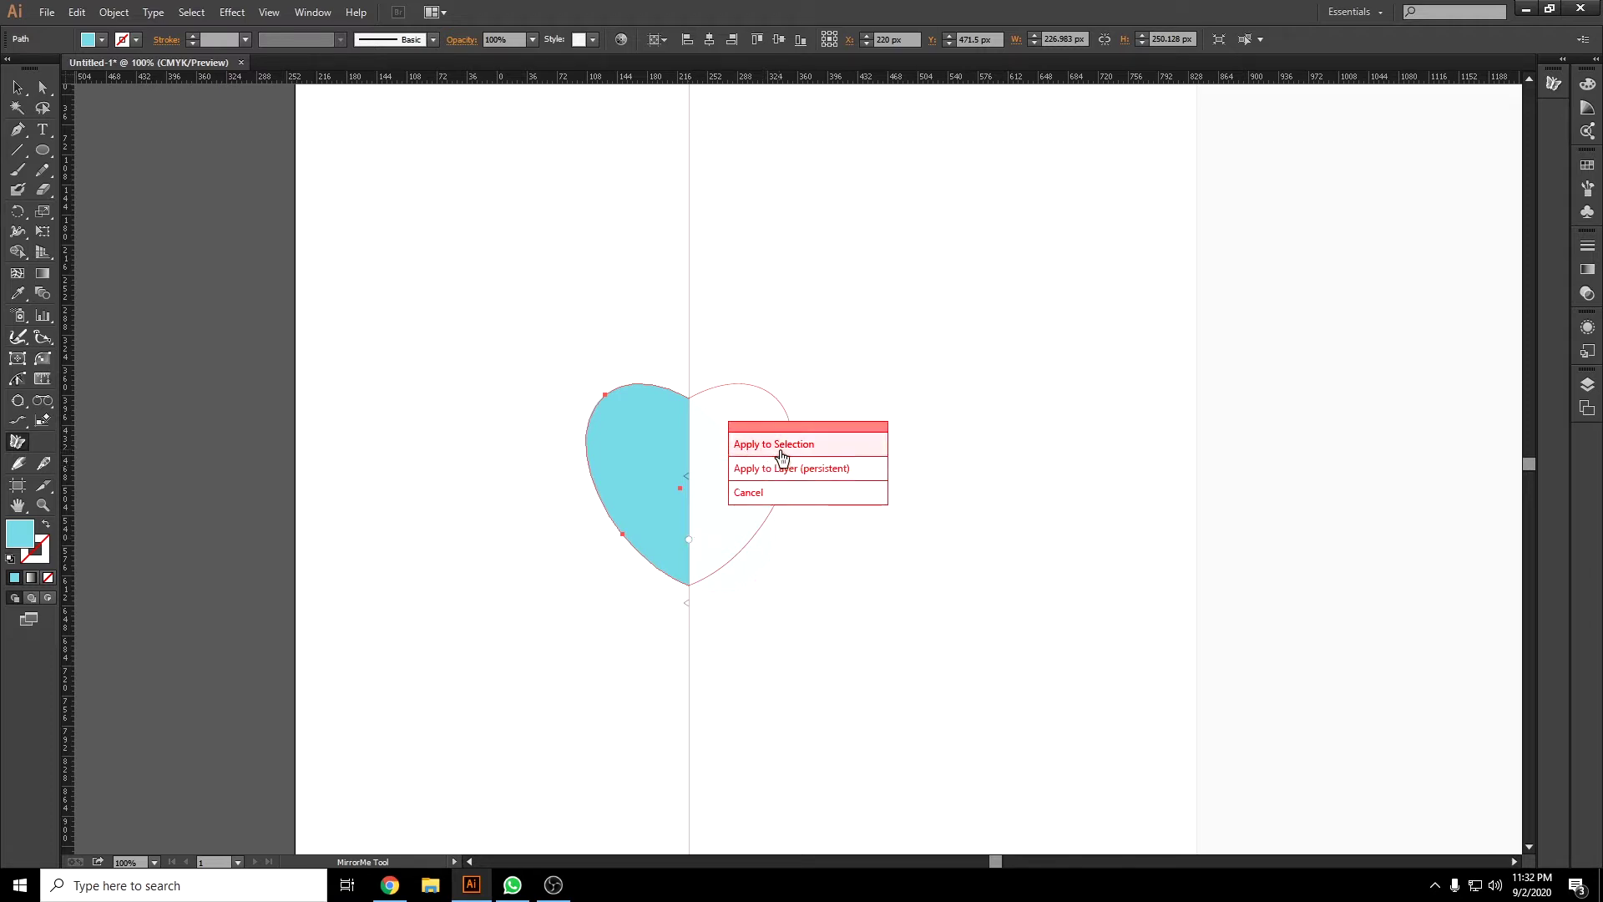
click(835, 452)
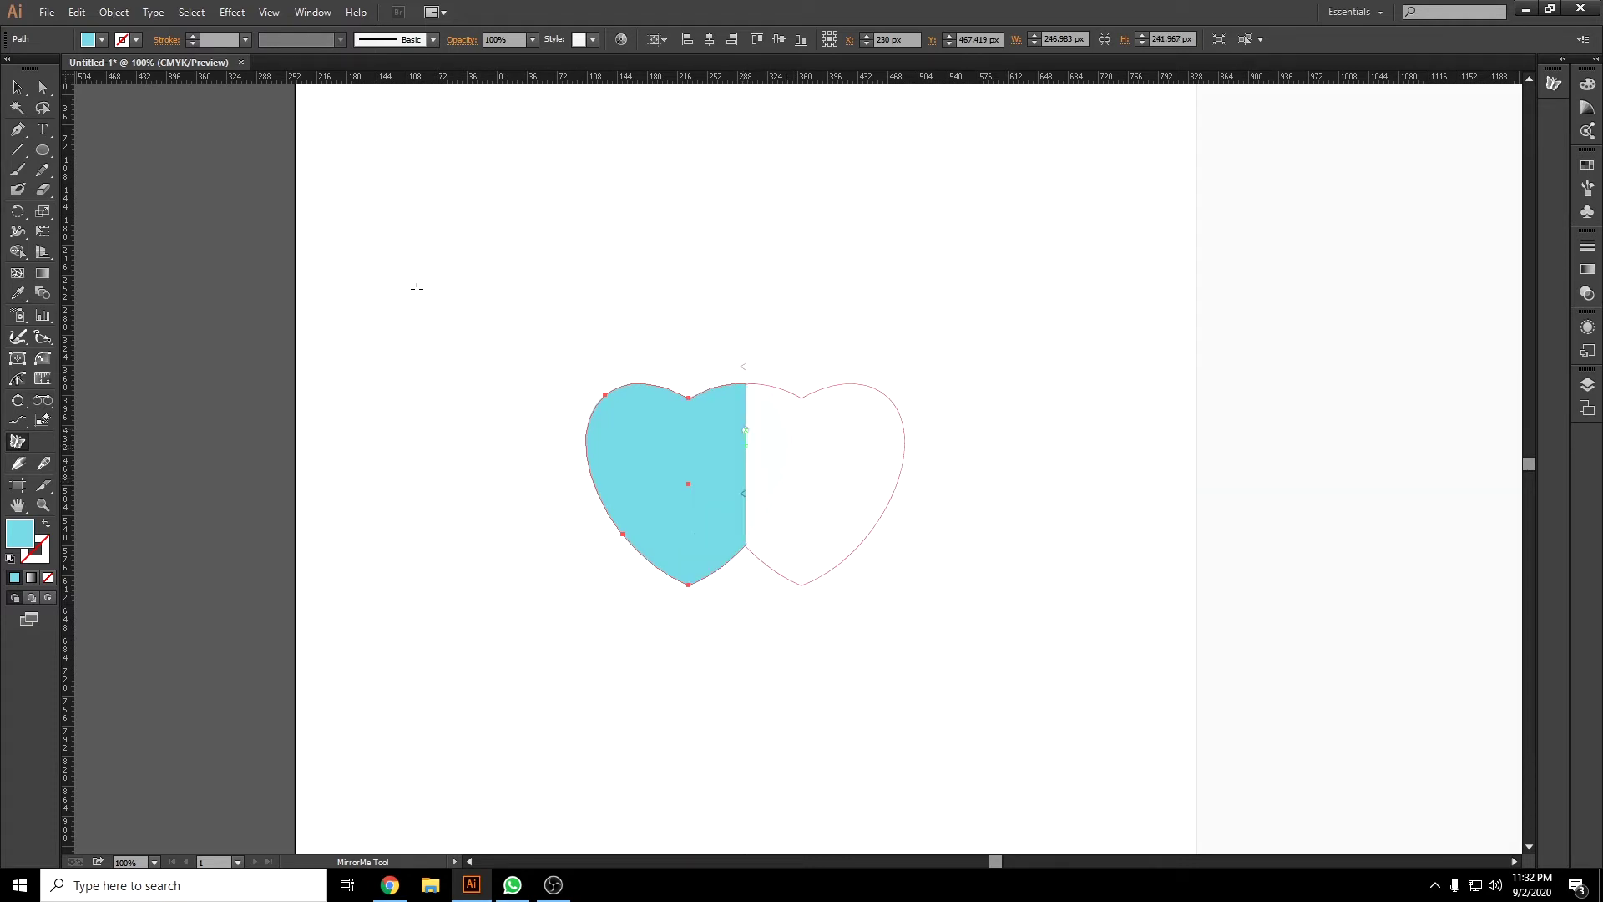
click(889, 418)
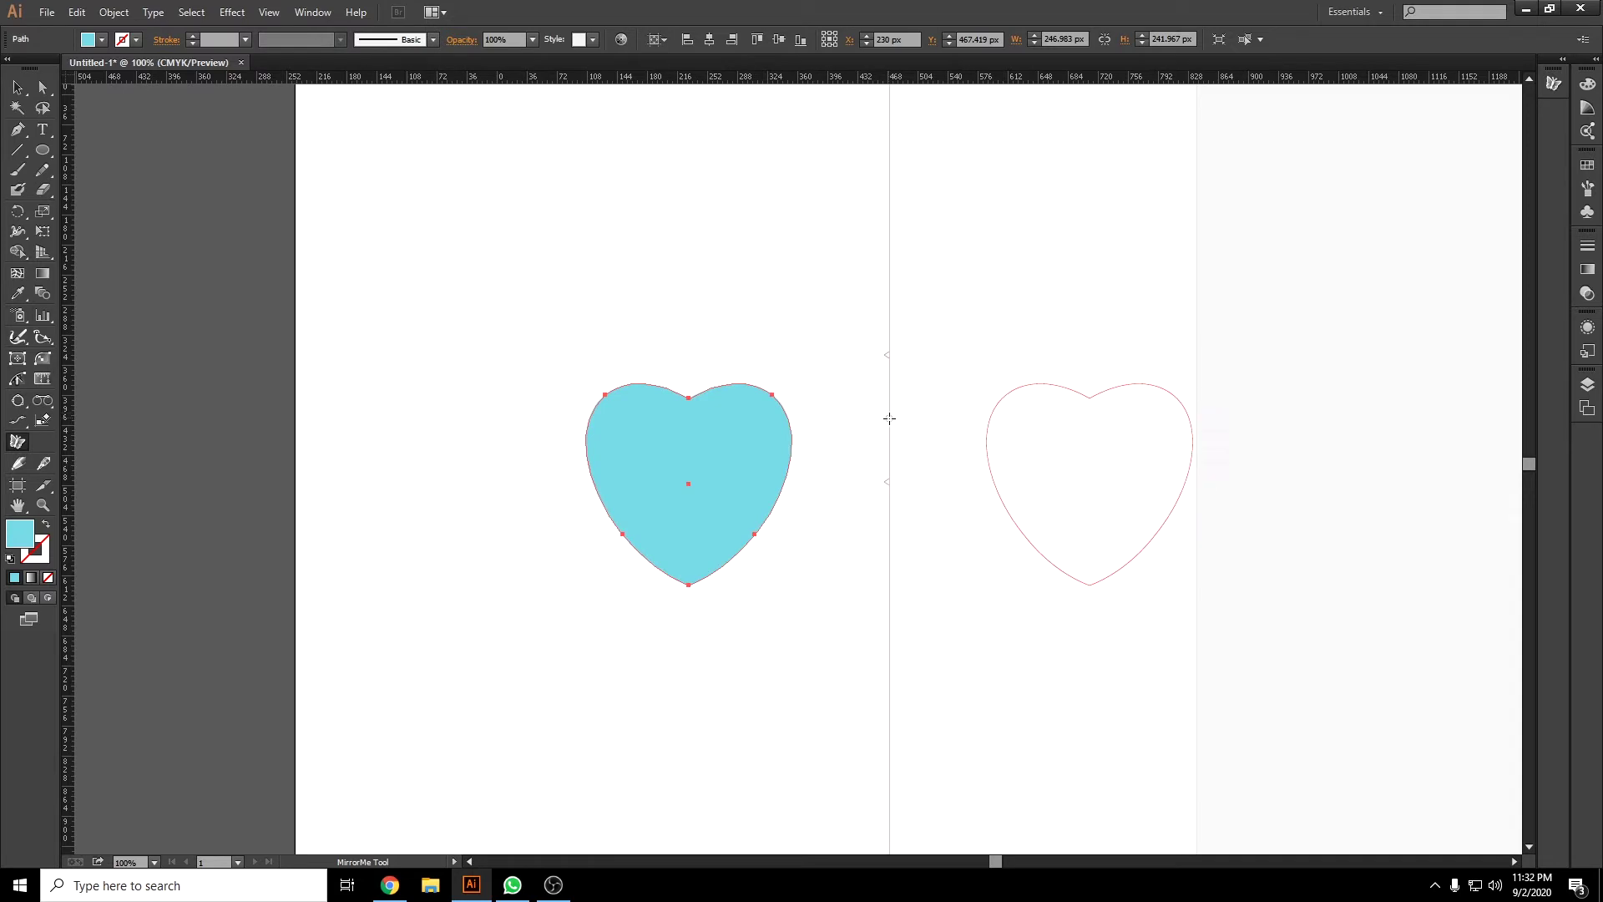
drag(889, 418, 879, 418)
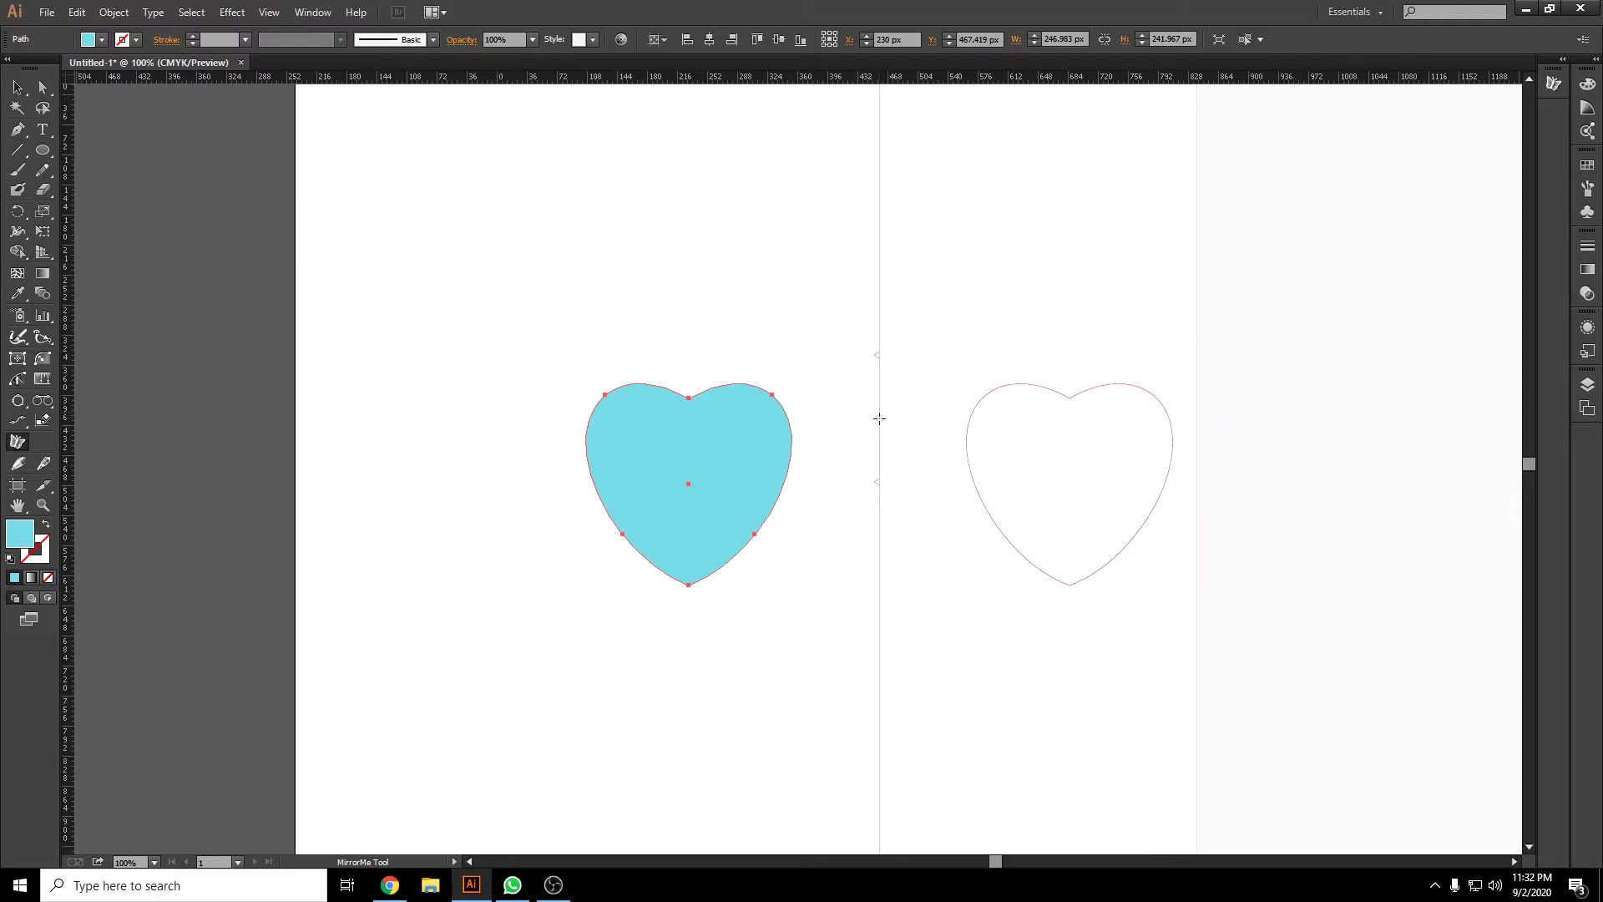
Fill in the mirrored heart copy from the mirror settings and deselect the heart.
double_click(879, 419)
click(749, 485)
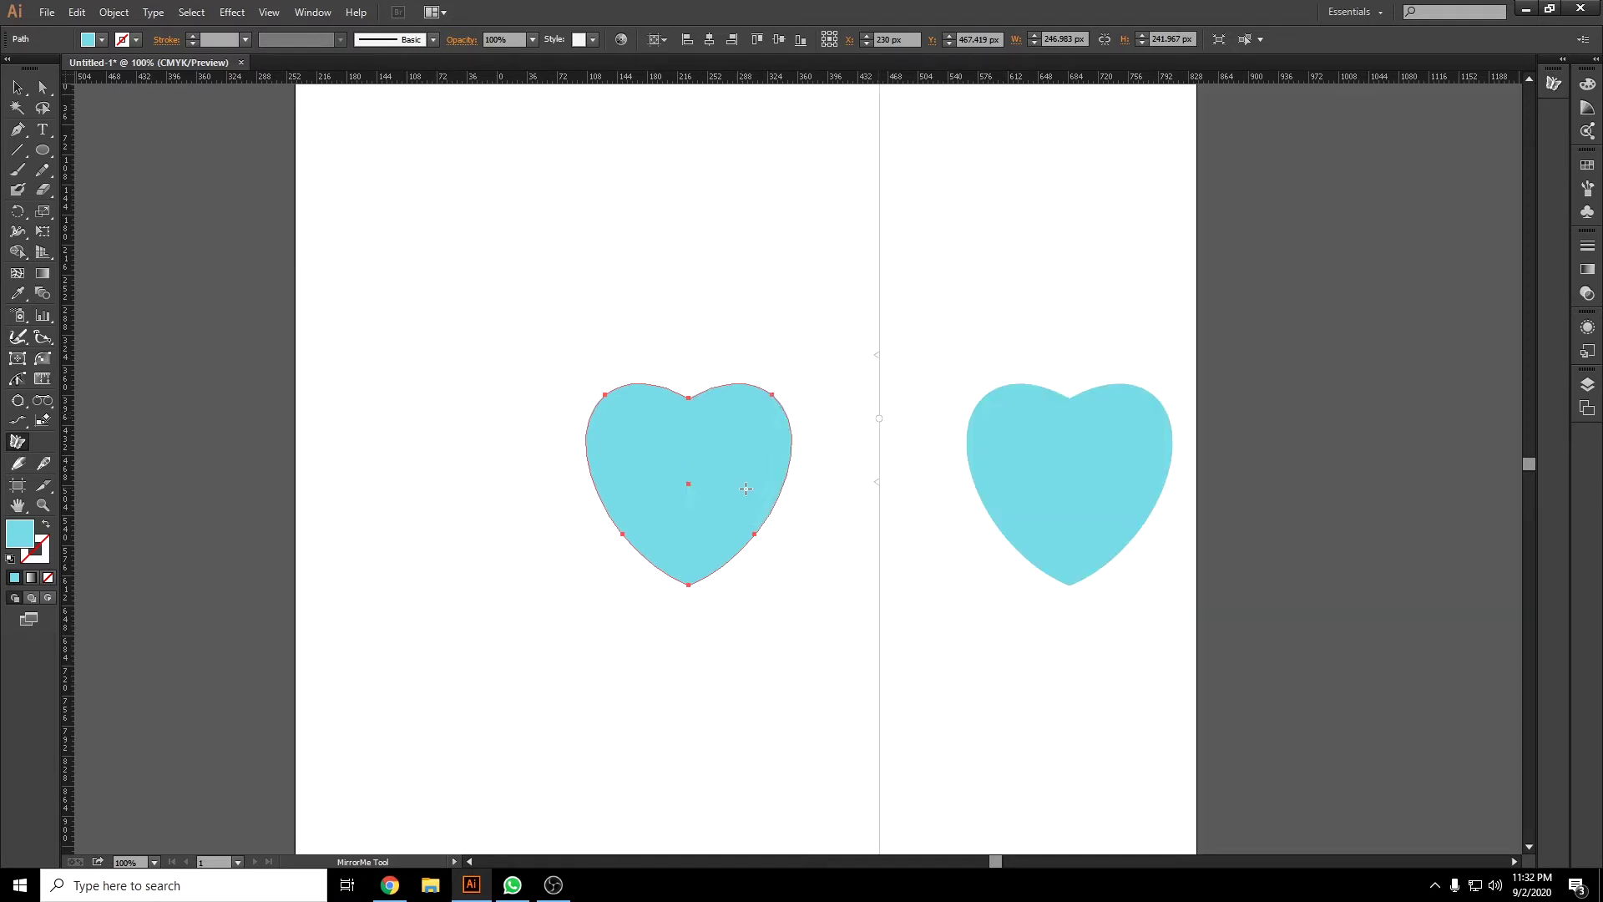
click(17, 87)
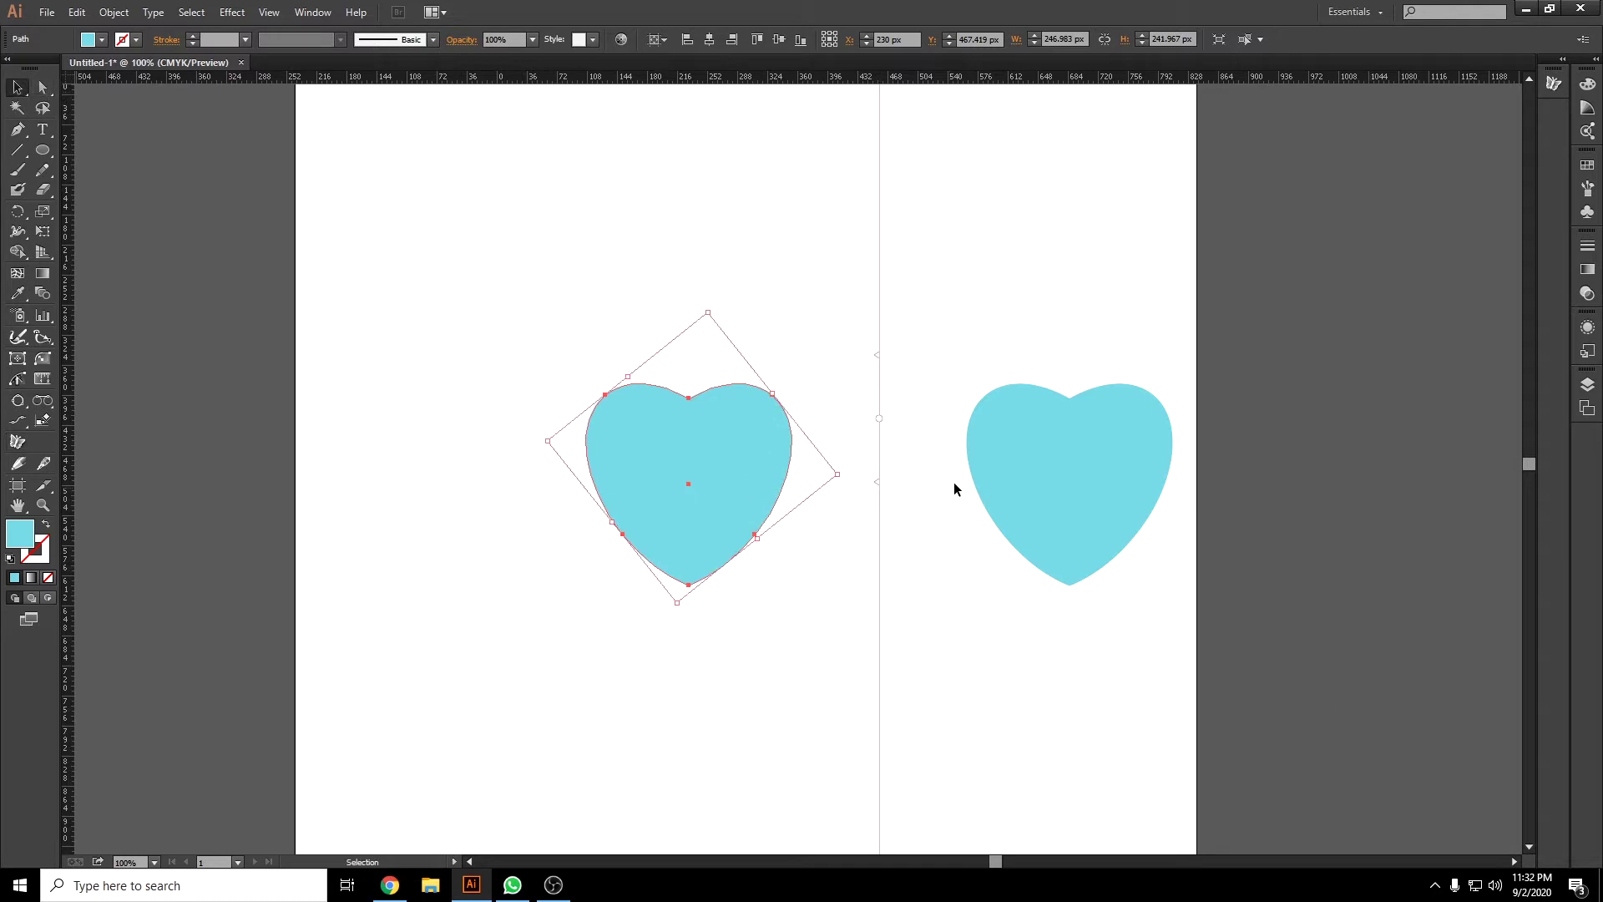
click(884, 429)
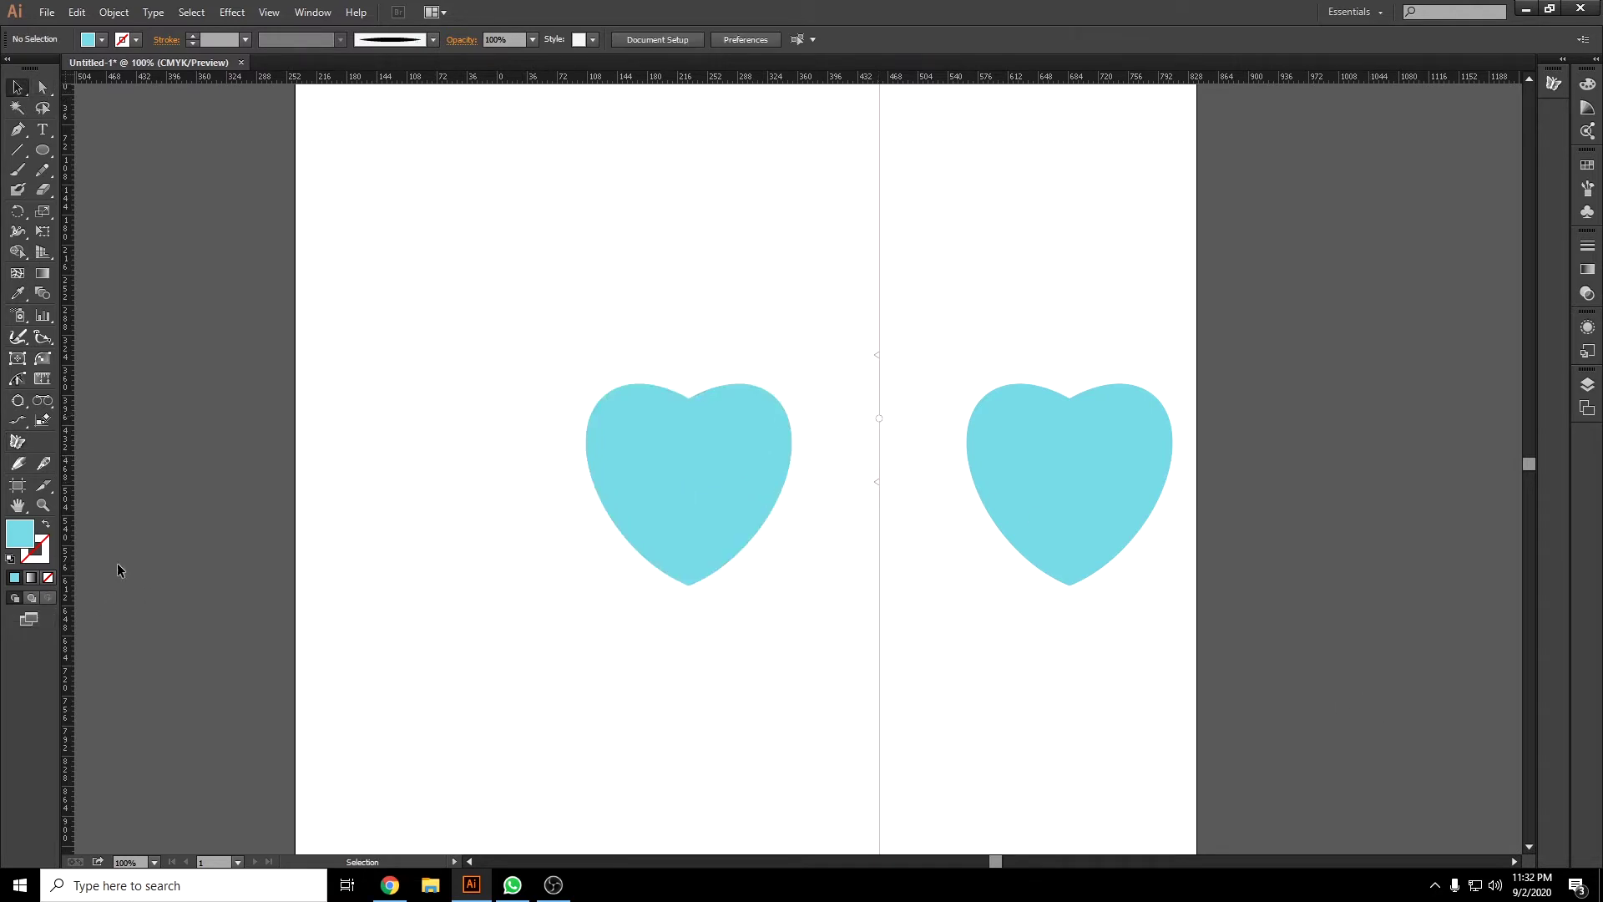
click(17, 440)
Move the mirror axis to the heart's centre line and apply it.
drag(879, 418, 685, 419)
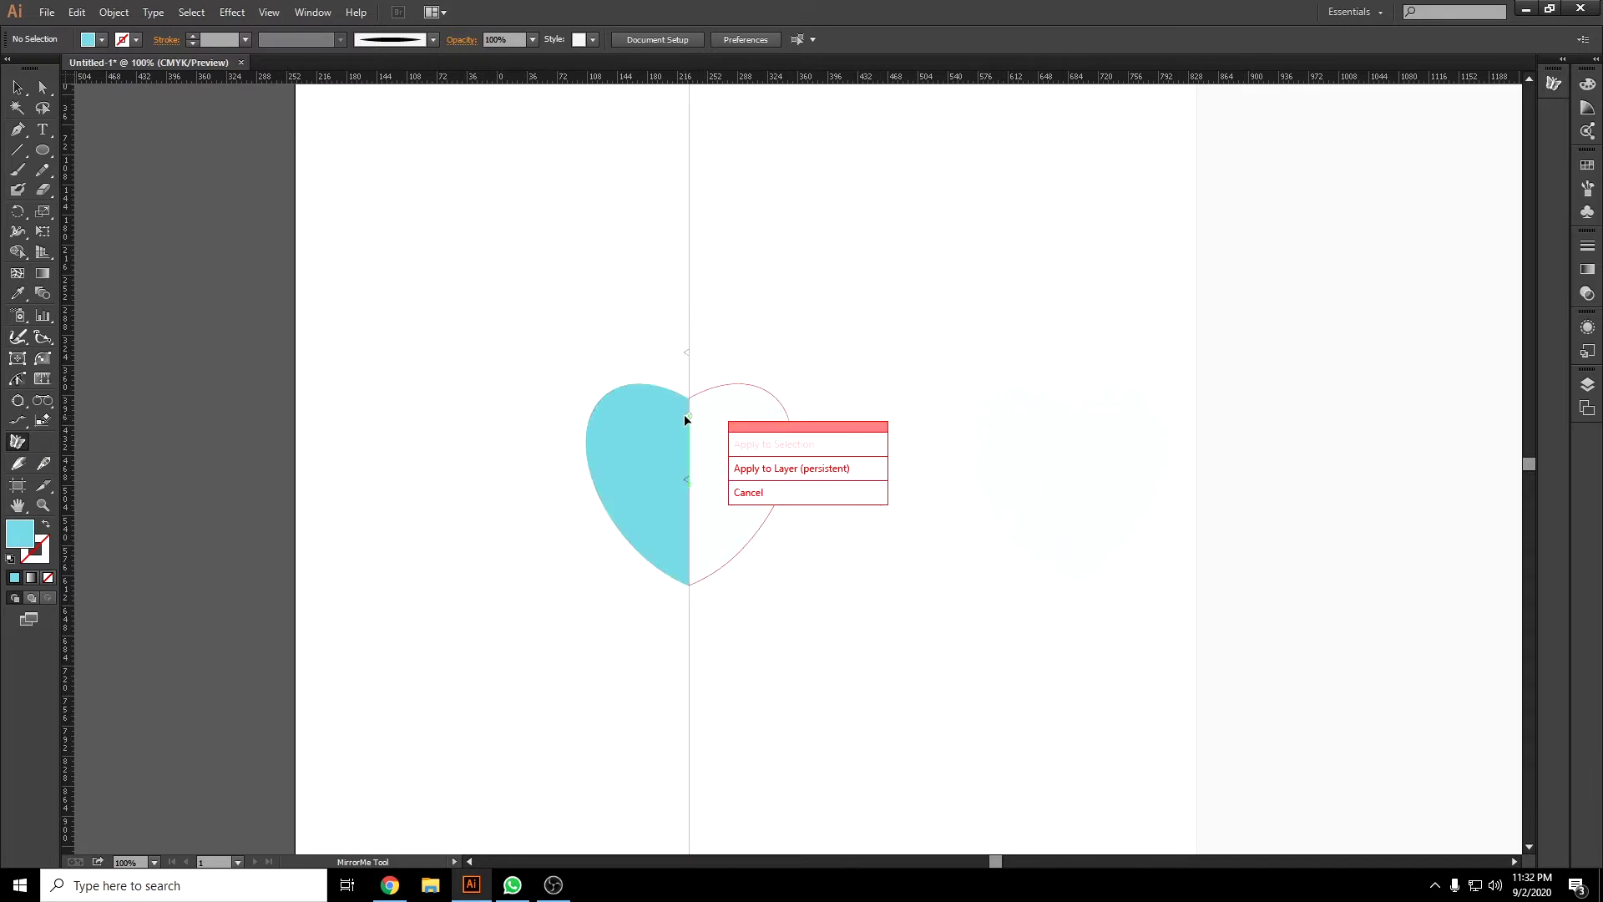
key(Return)
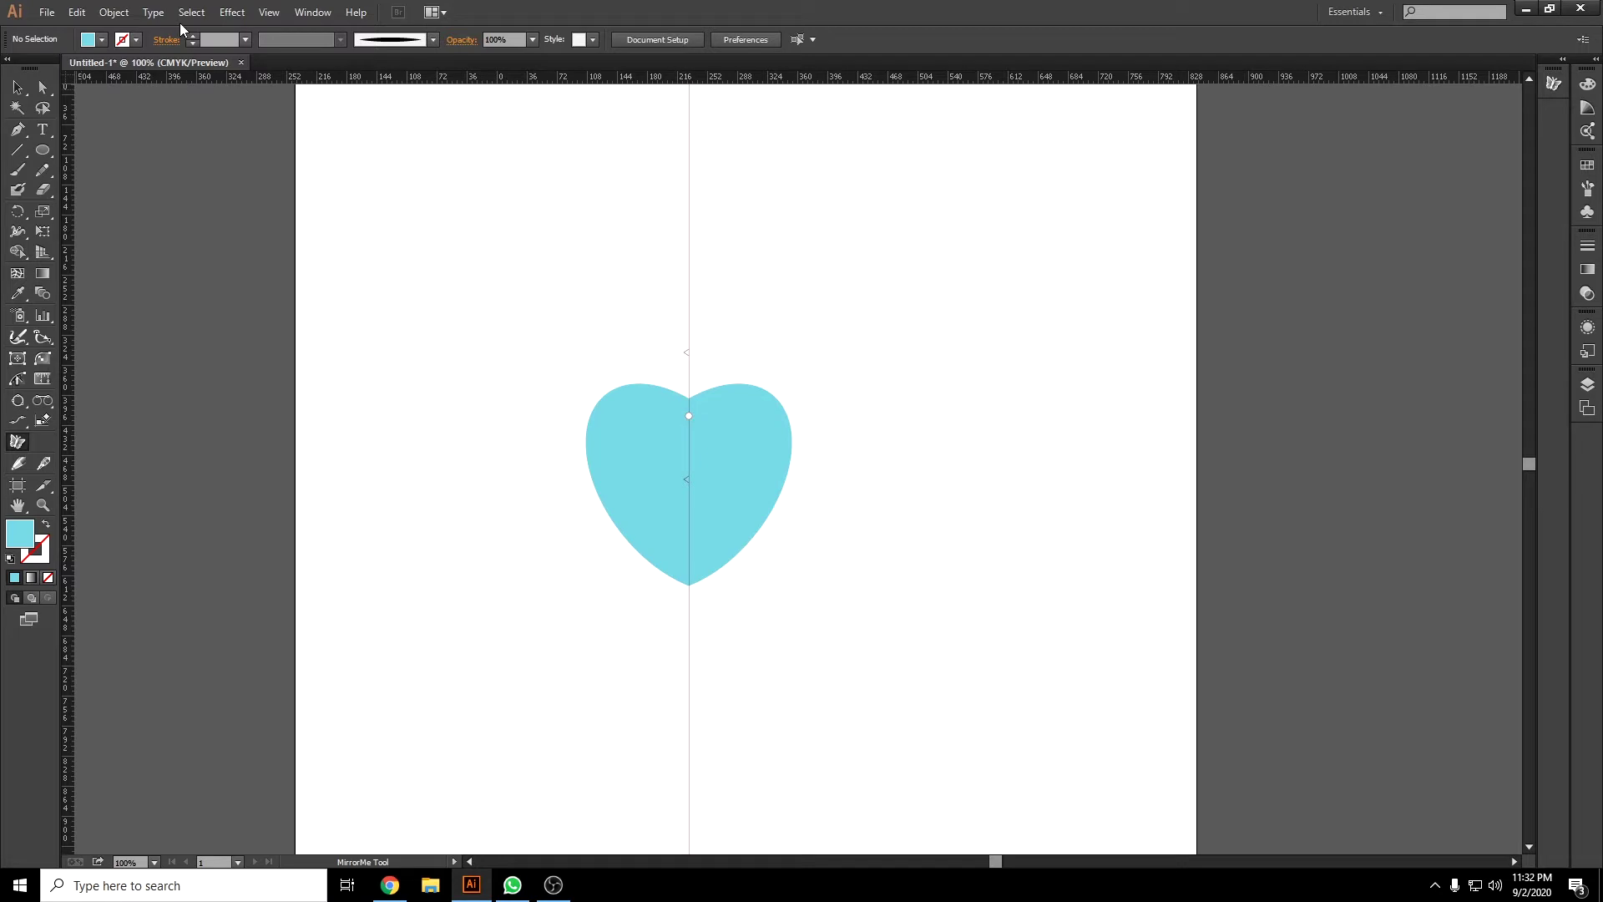
click(17, 87)
drag(805, 412, 598, 572)
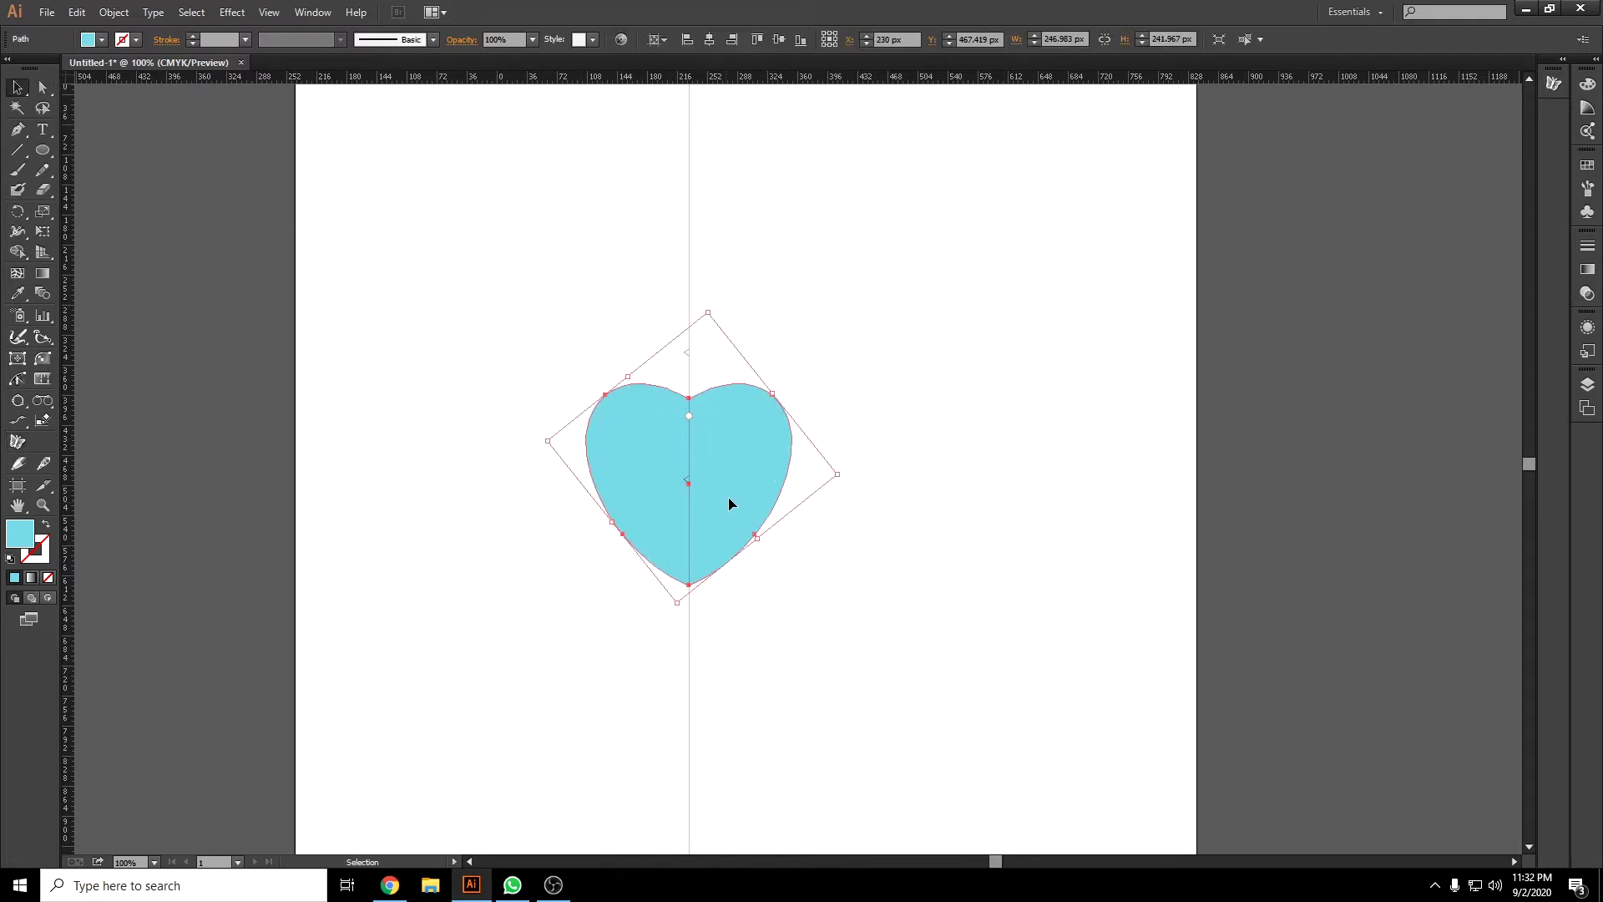
click(872, 425)
Set the fill colour to black.
click(43, 152)
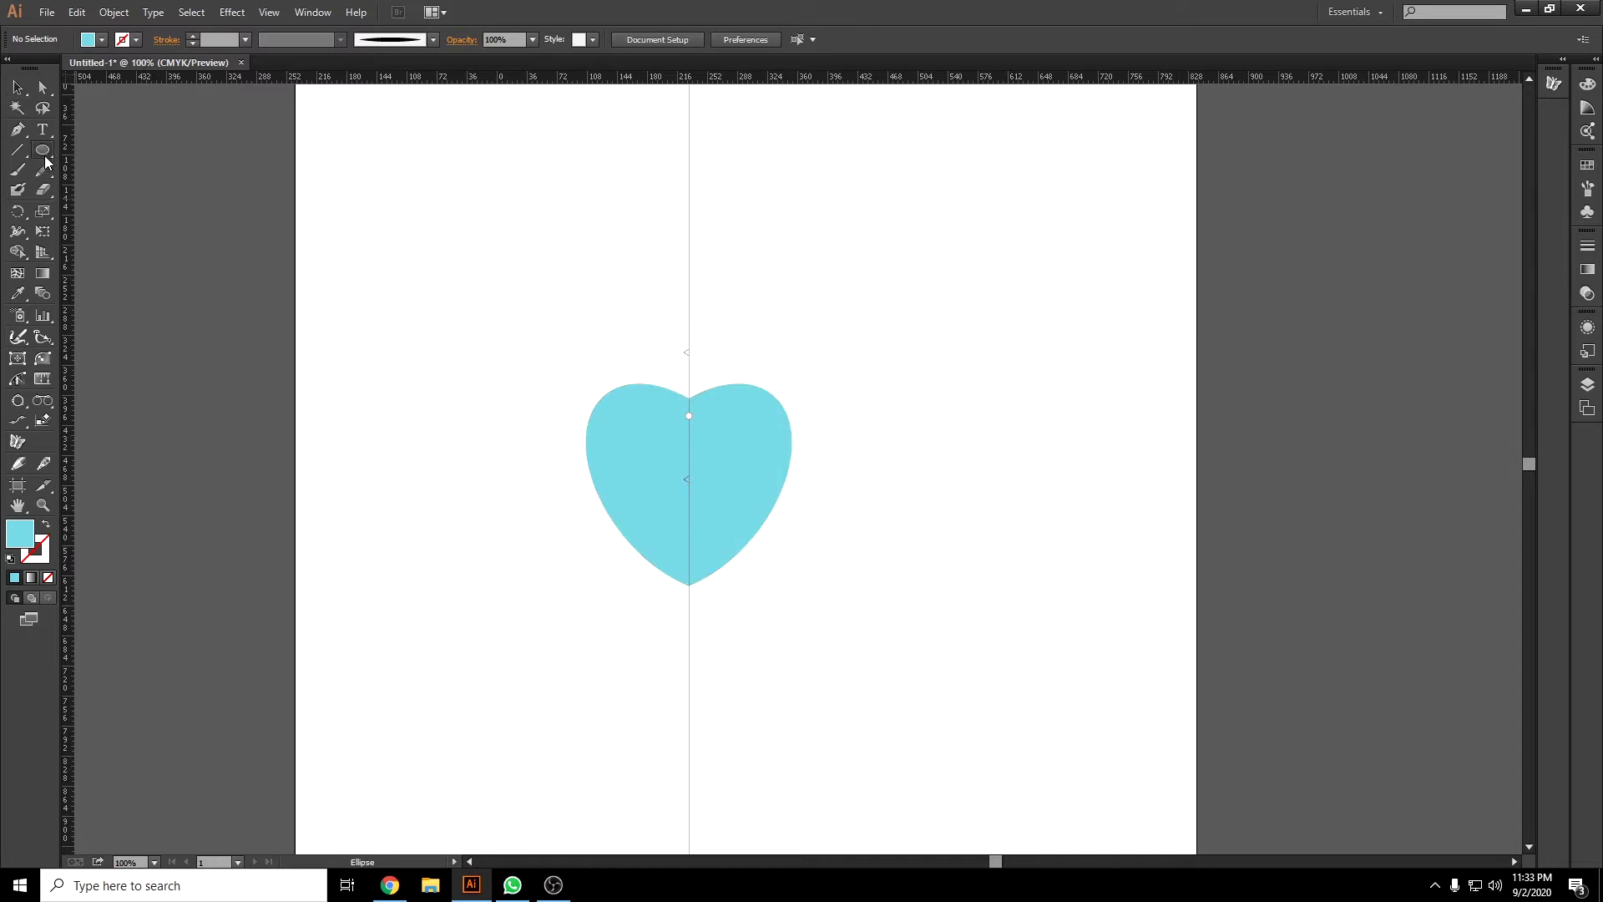
double_click(14, 538)
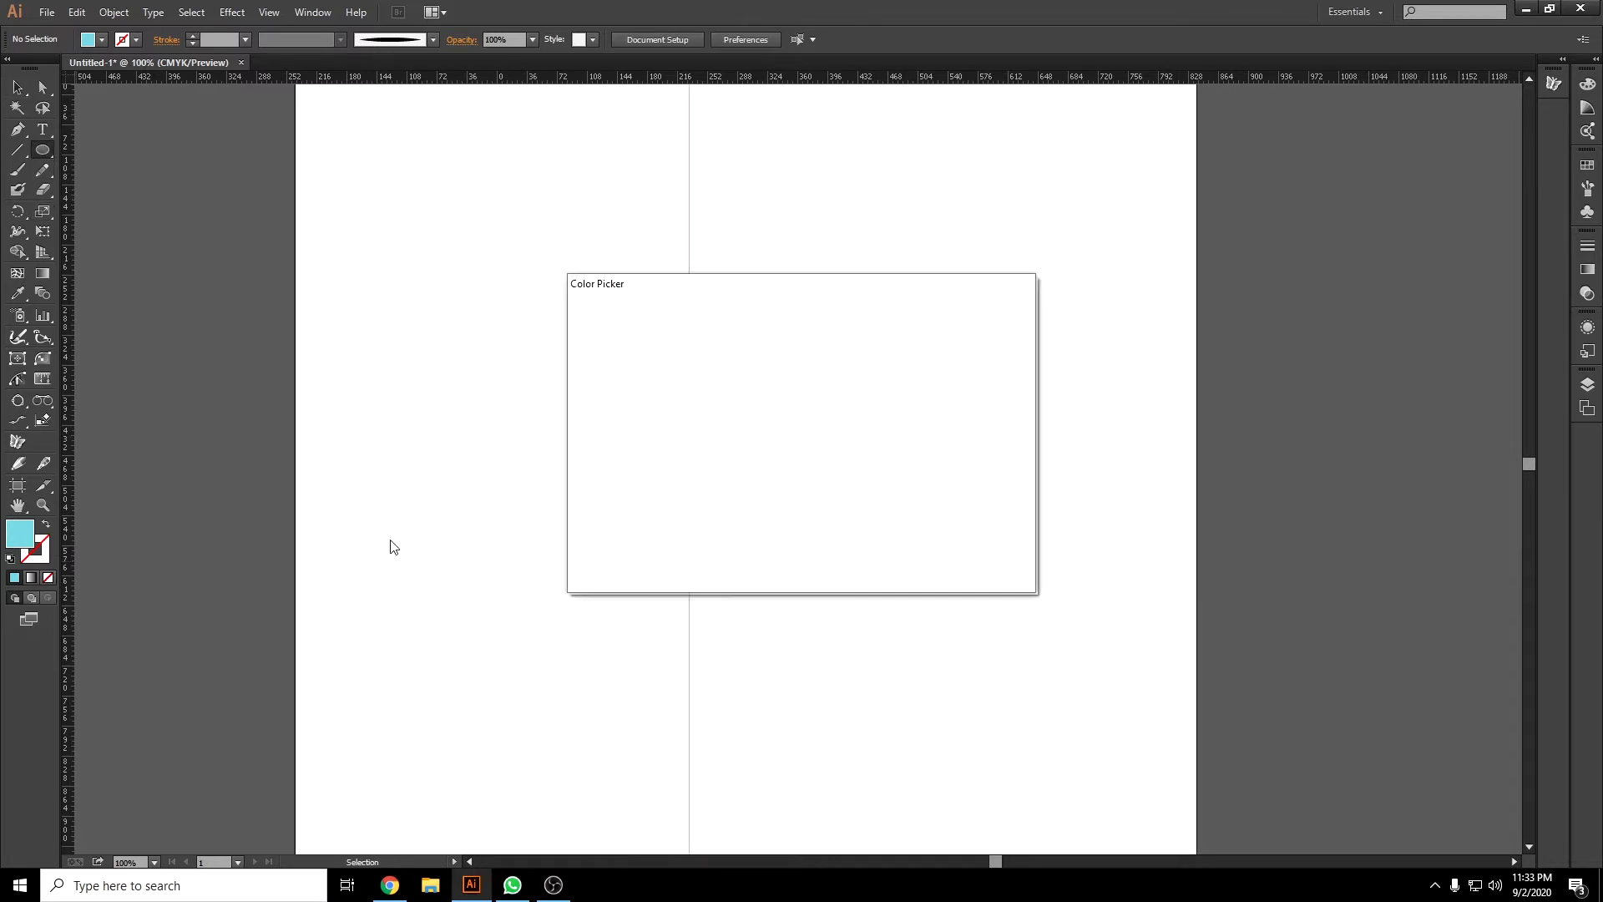
click(998, 337)
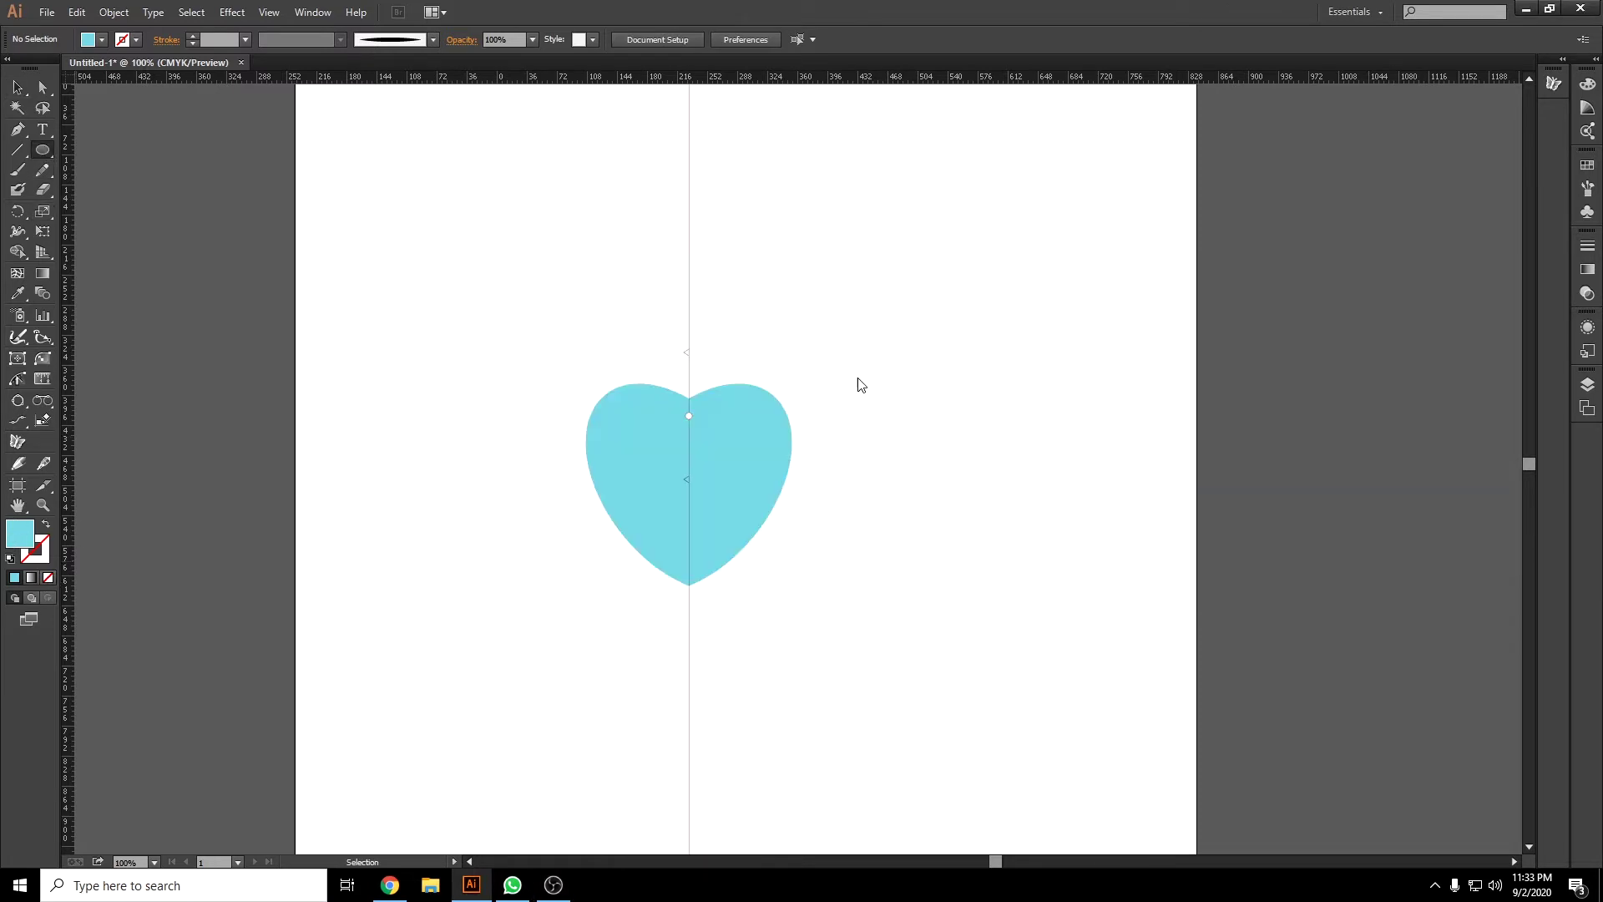
scroll(716, 455, up, 2)
Draw a small black circle on the heart's upper left and turn on MirrorMe Active to mirror it.
scroll(699, 423, up, 1)
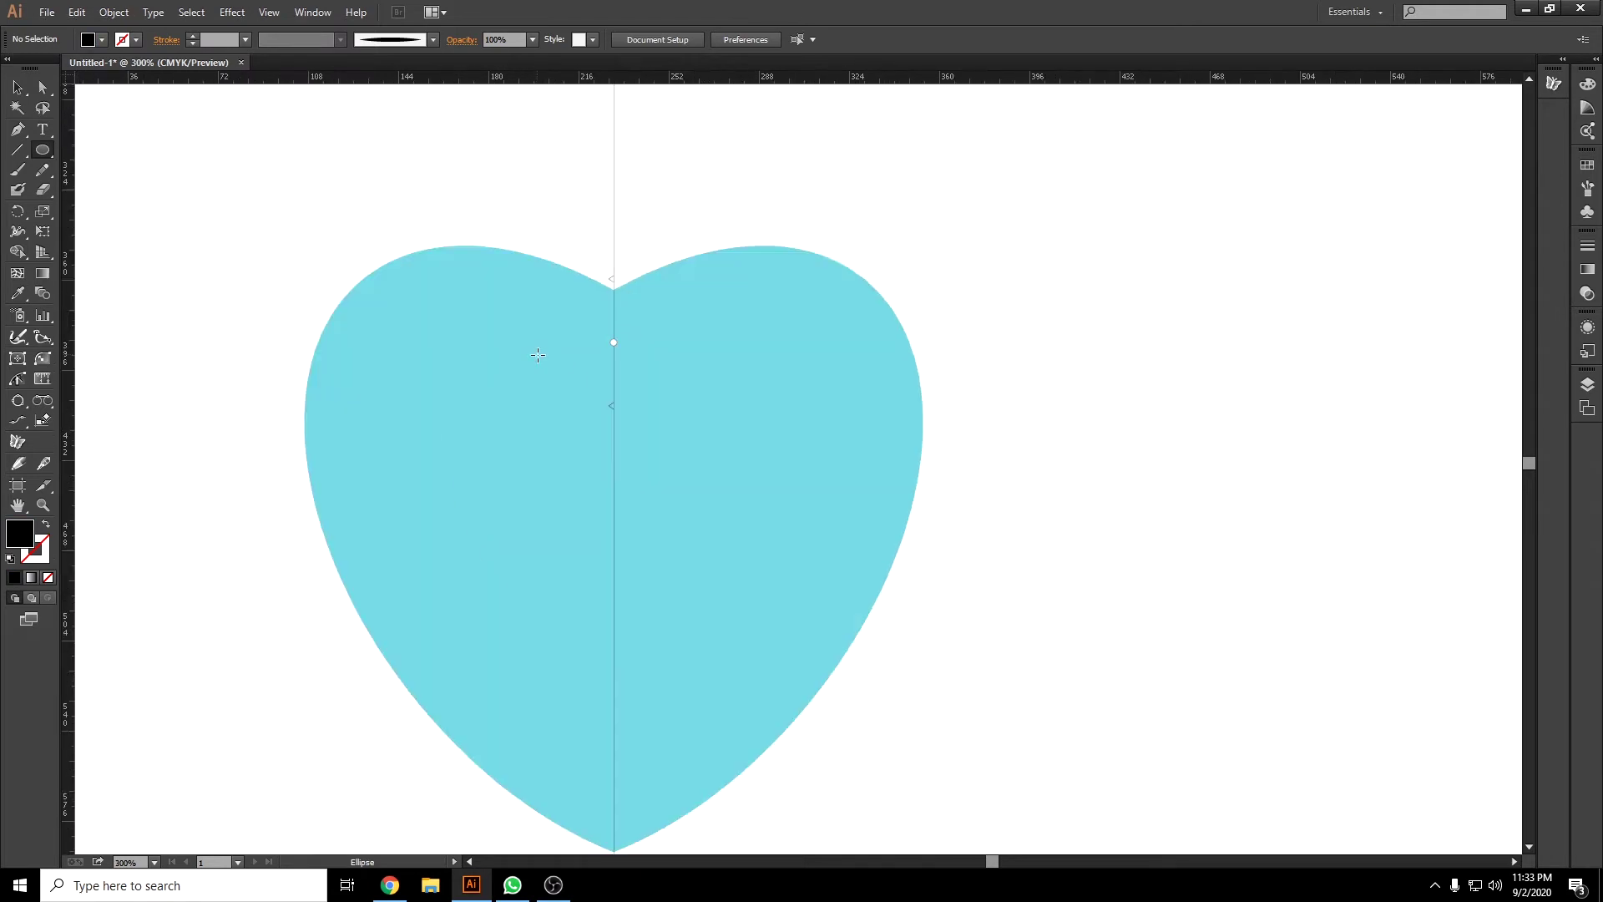
drag(419, 317, 502, 397)
click(17, 86)
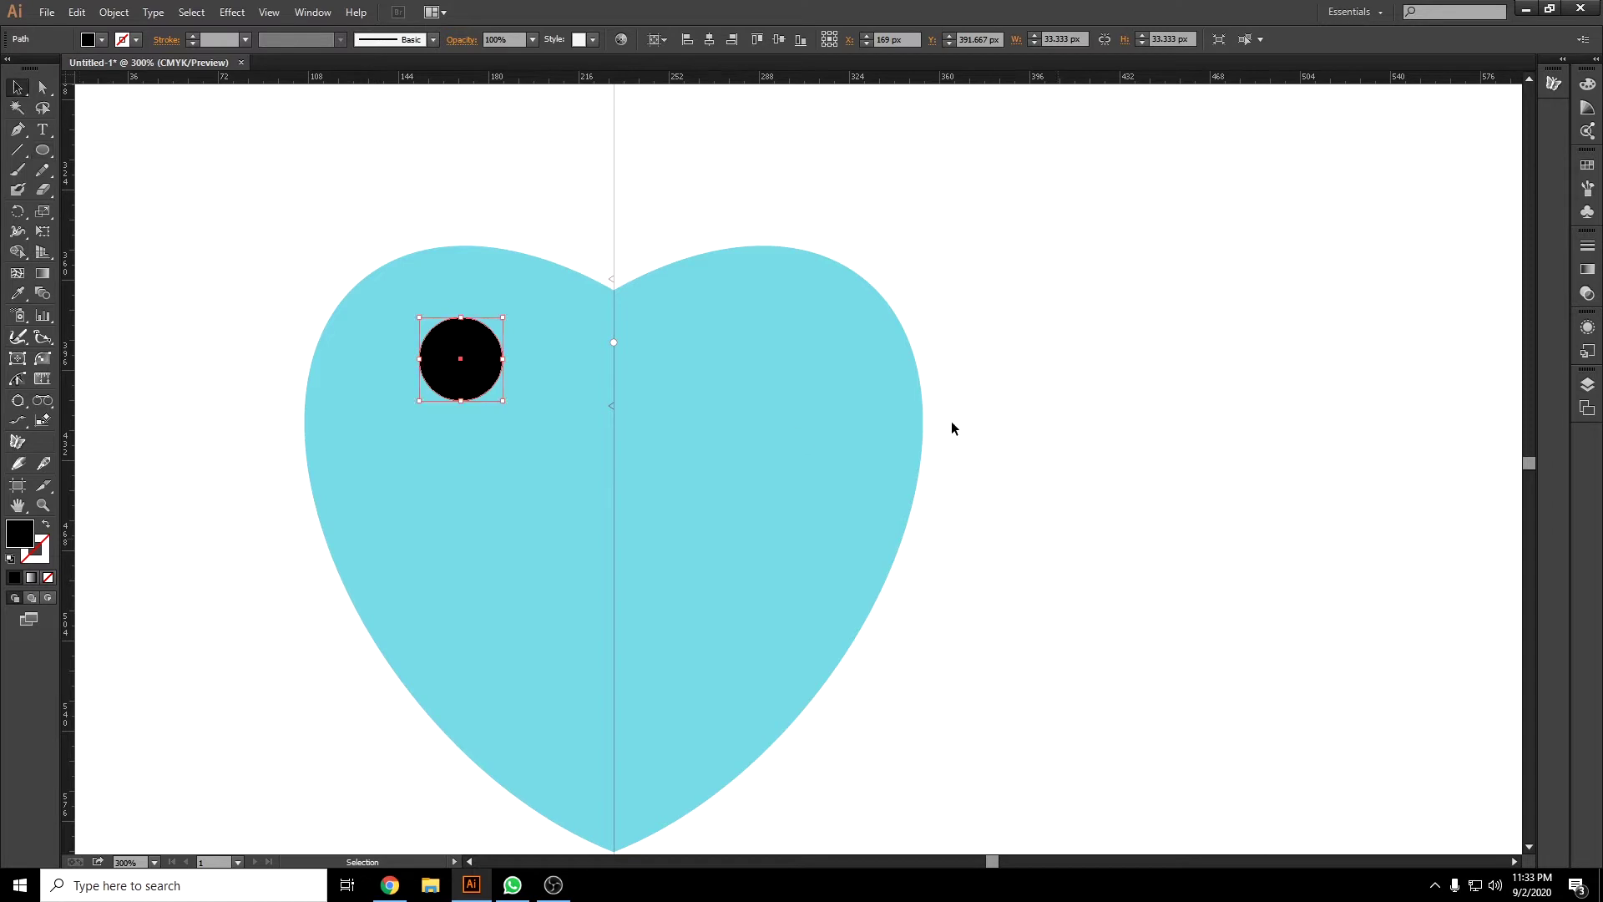
shift+click(431, 419)
click(1553, 84)
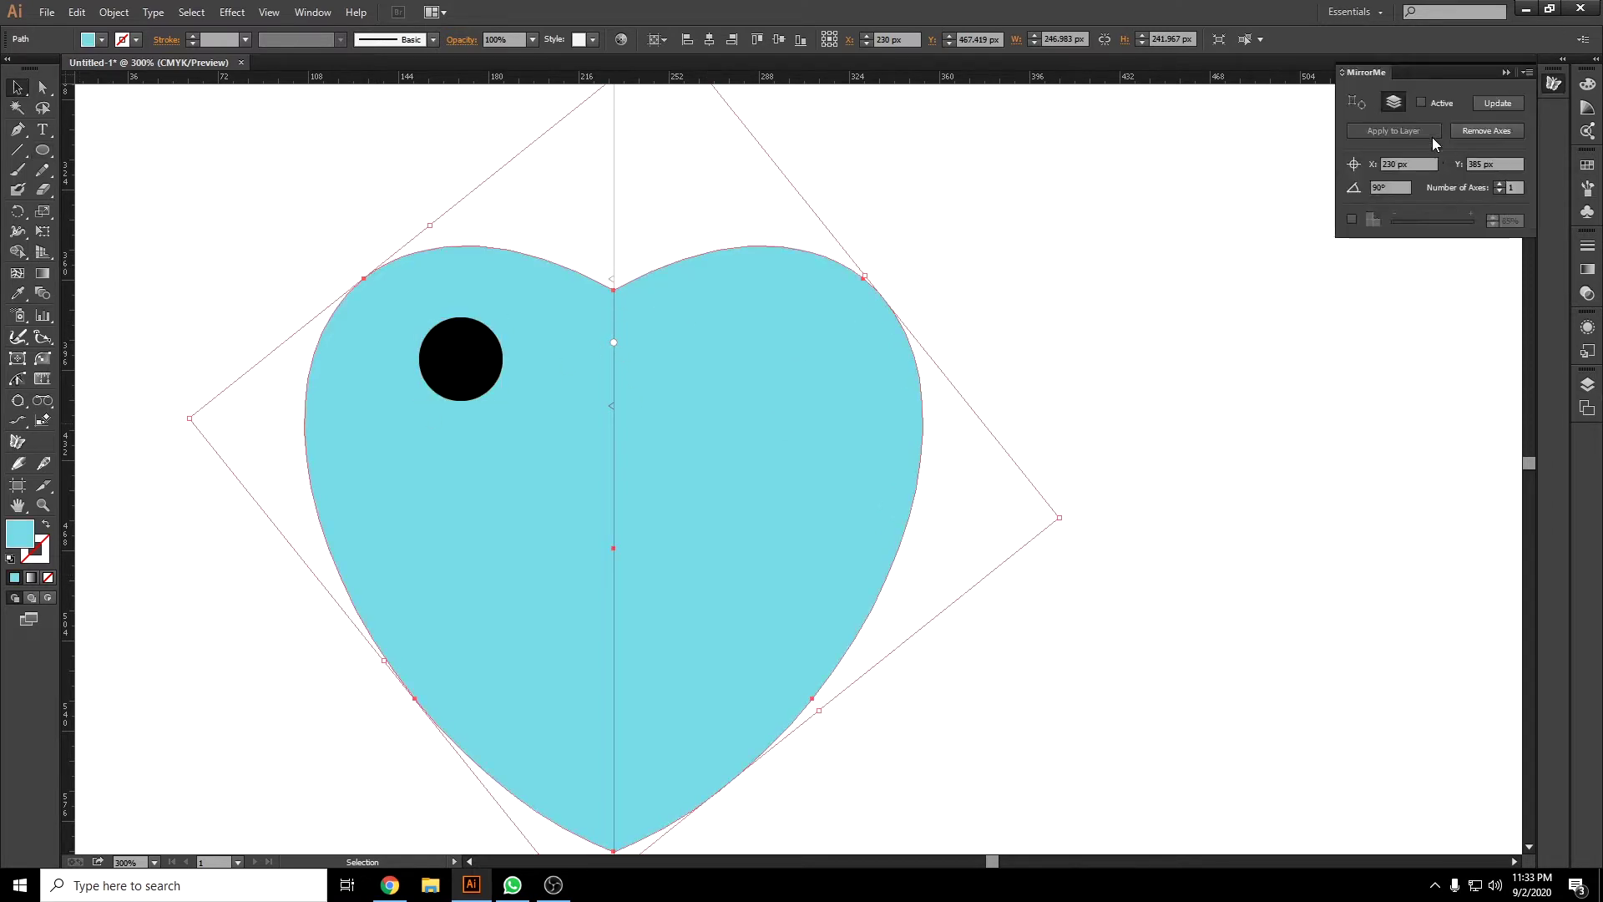
click(1436, 103)
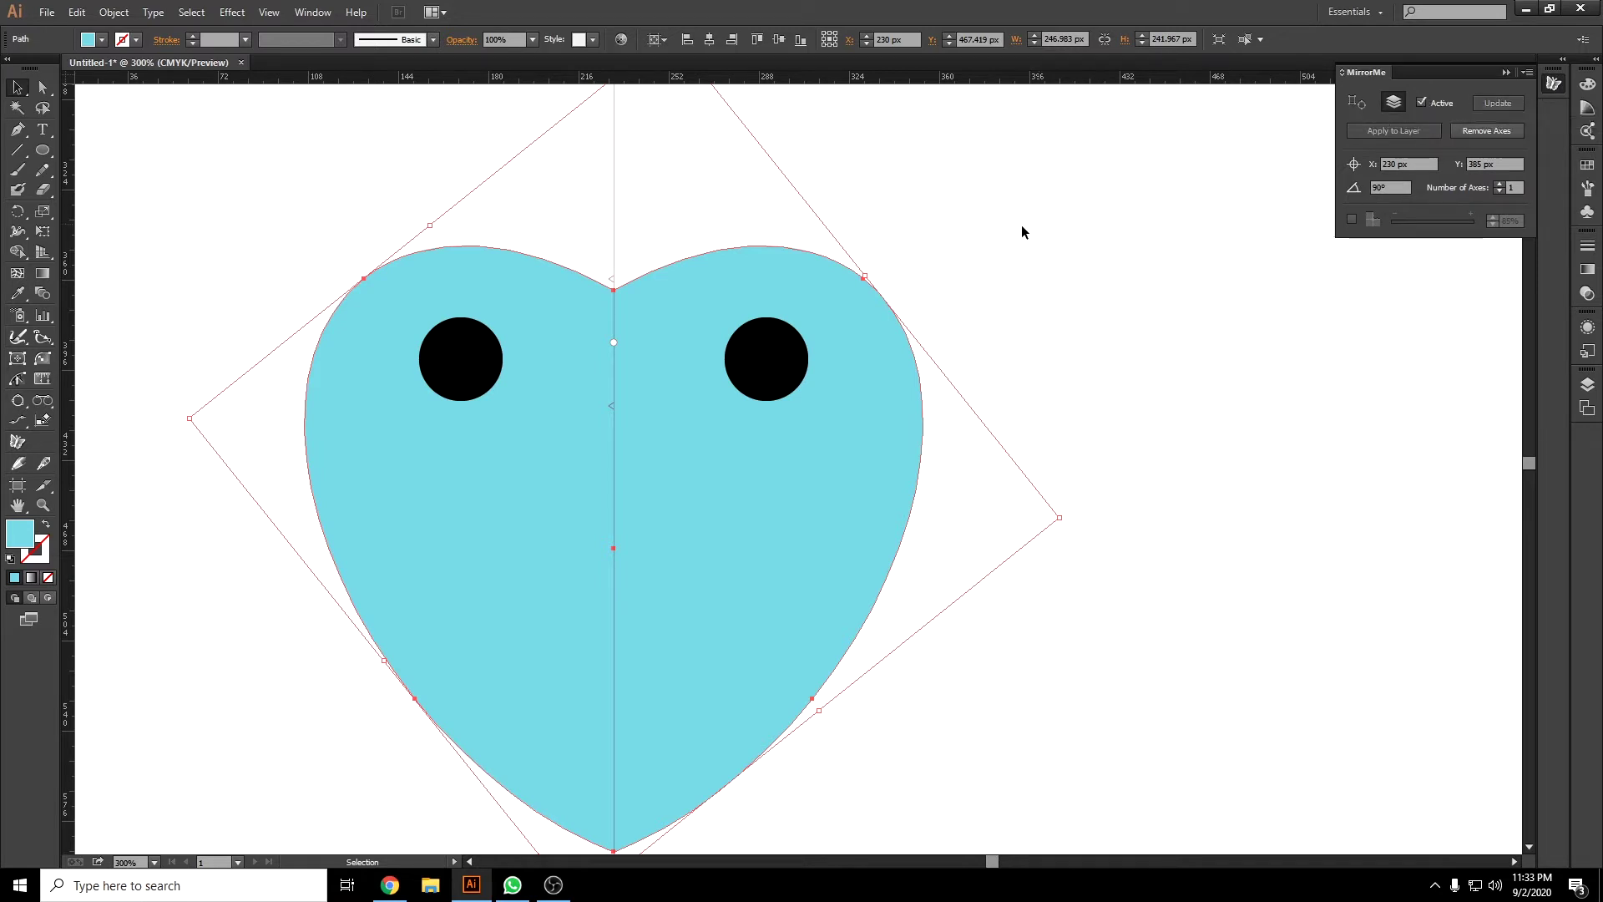
click(1009, 333)
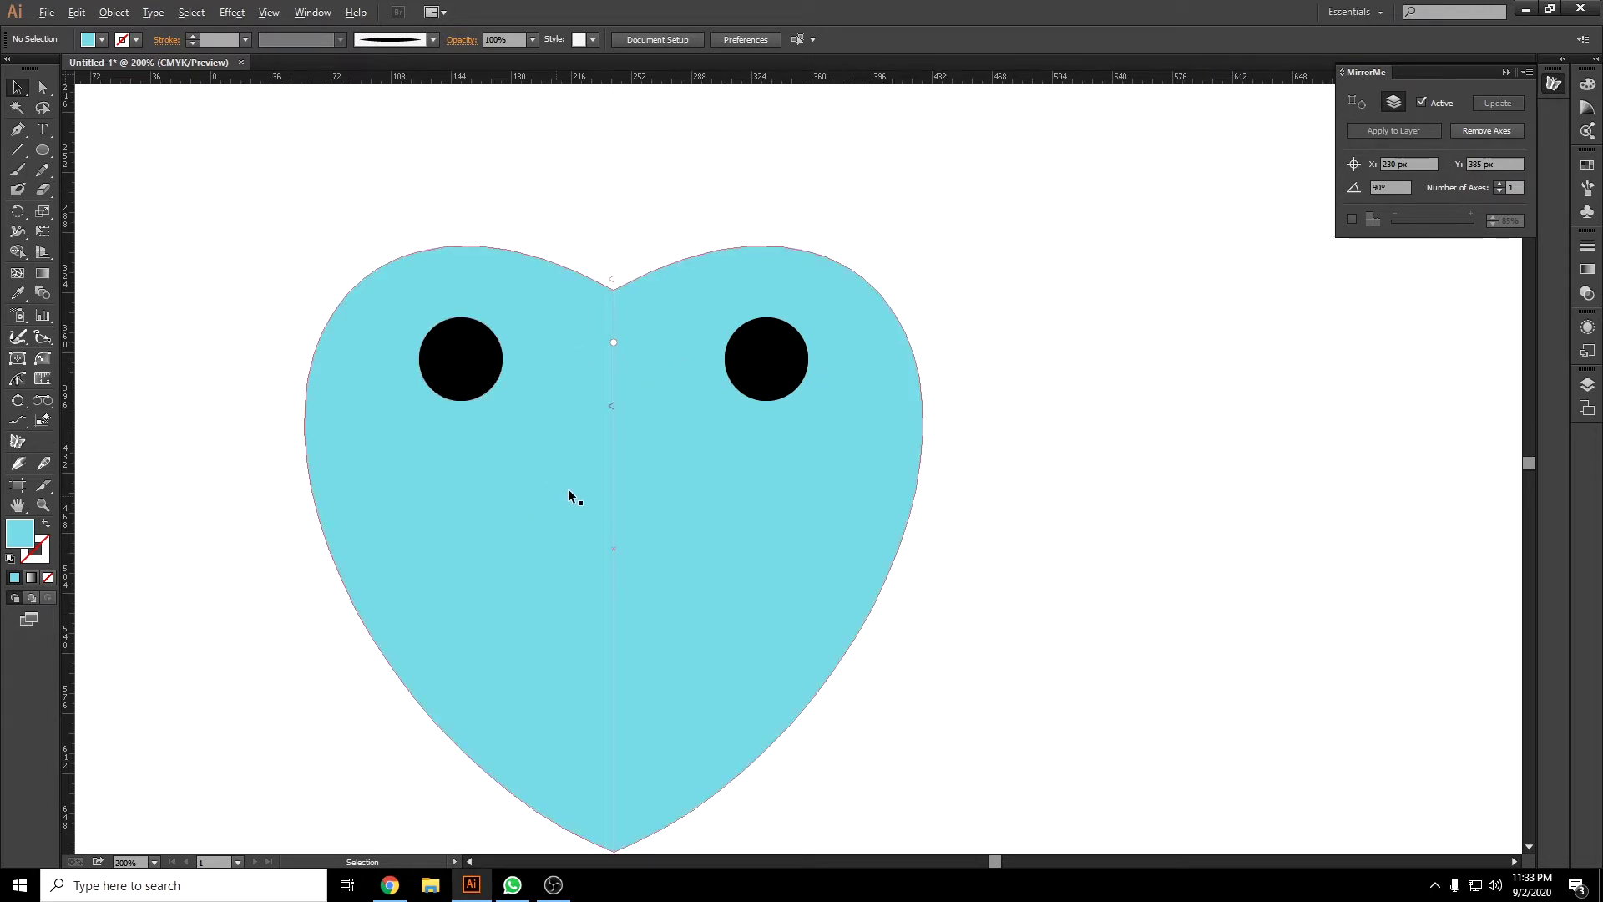
scroll(561, 494, down, 1)
Paint a curved brush stroke down the left half of the heart.
click(18, 169)
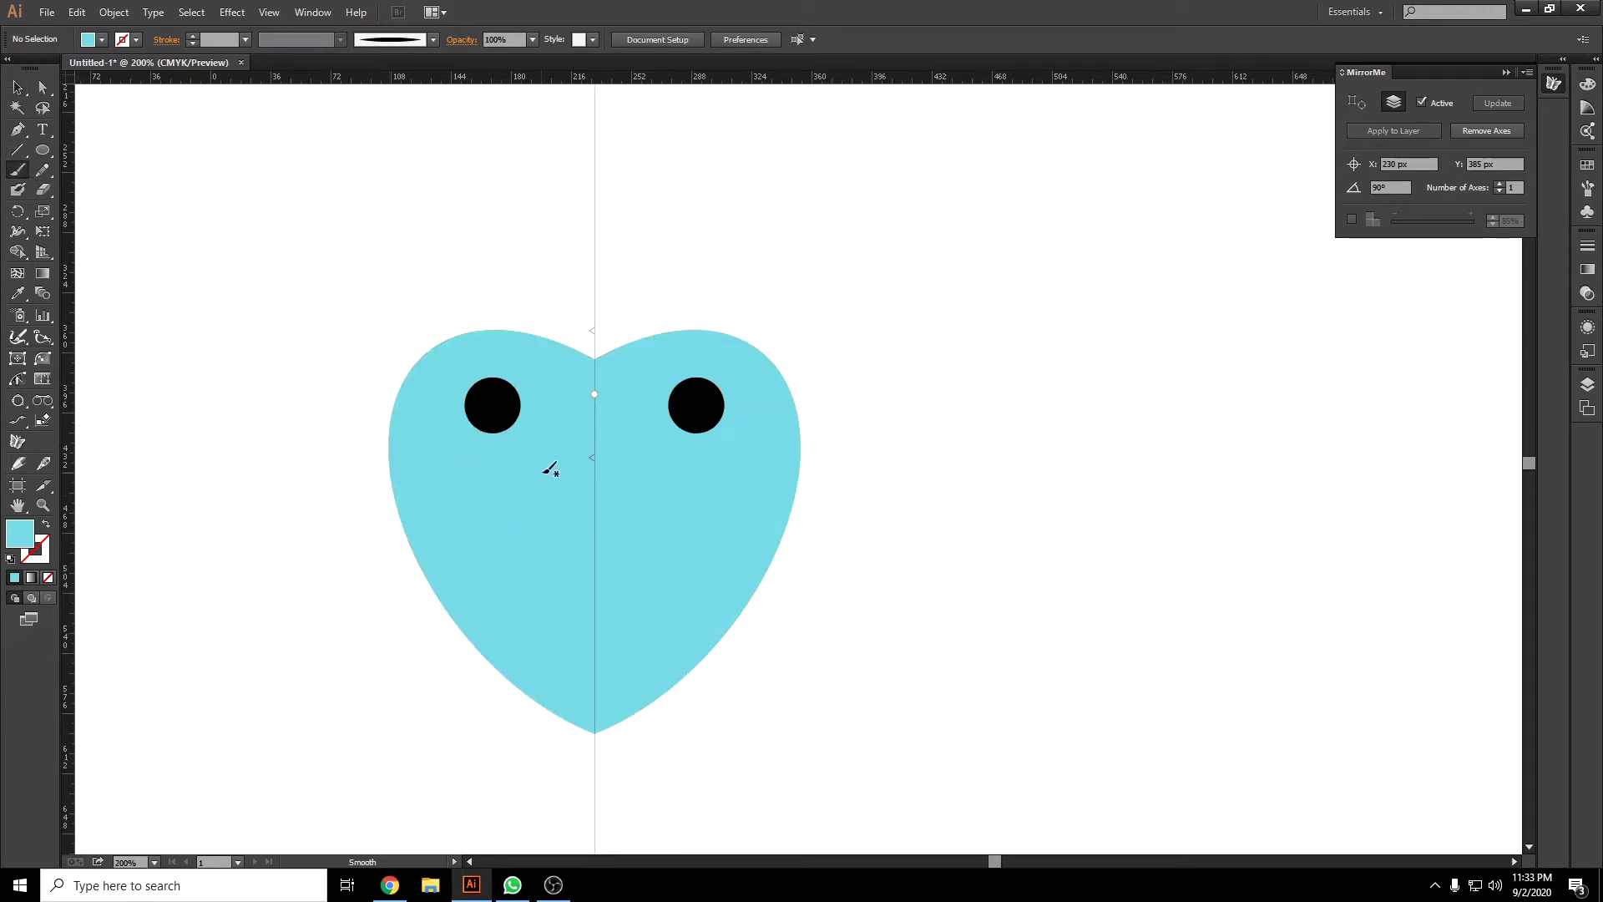
mouse_move(550, 428)
mouse_down()
mouse_move(554, 598)
mouse_move(598, 680)
mouse_up()
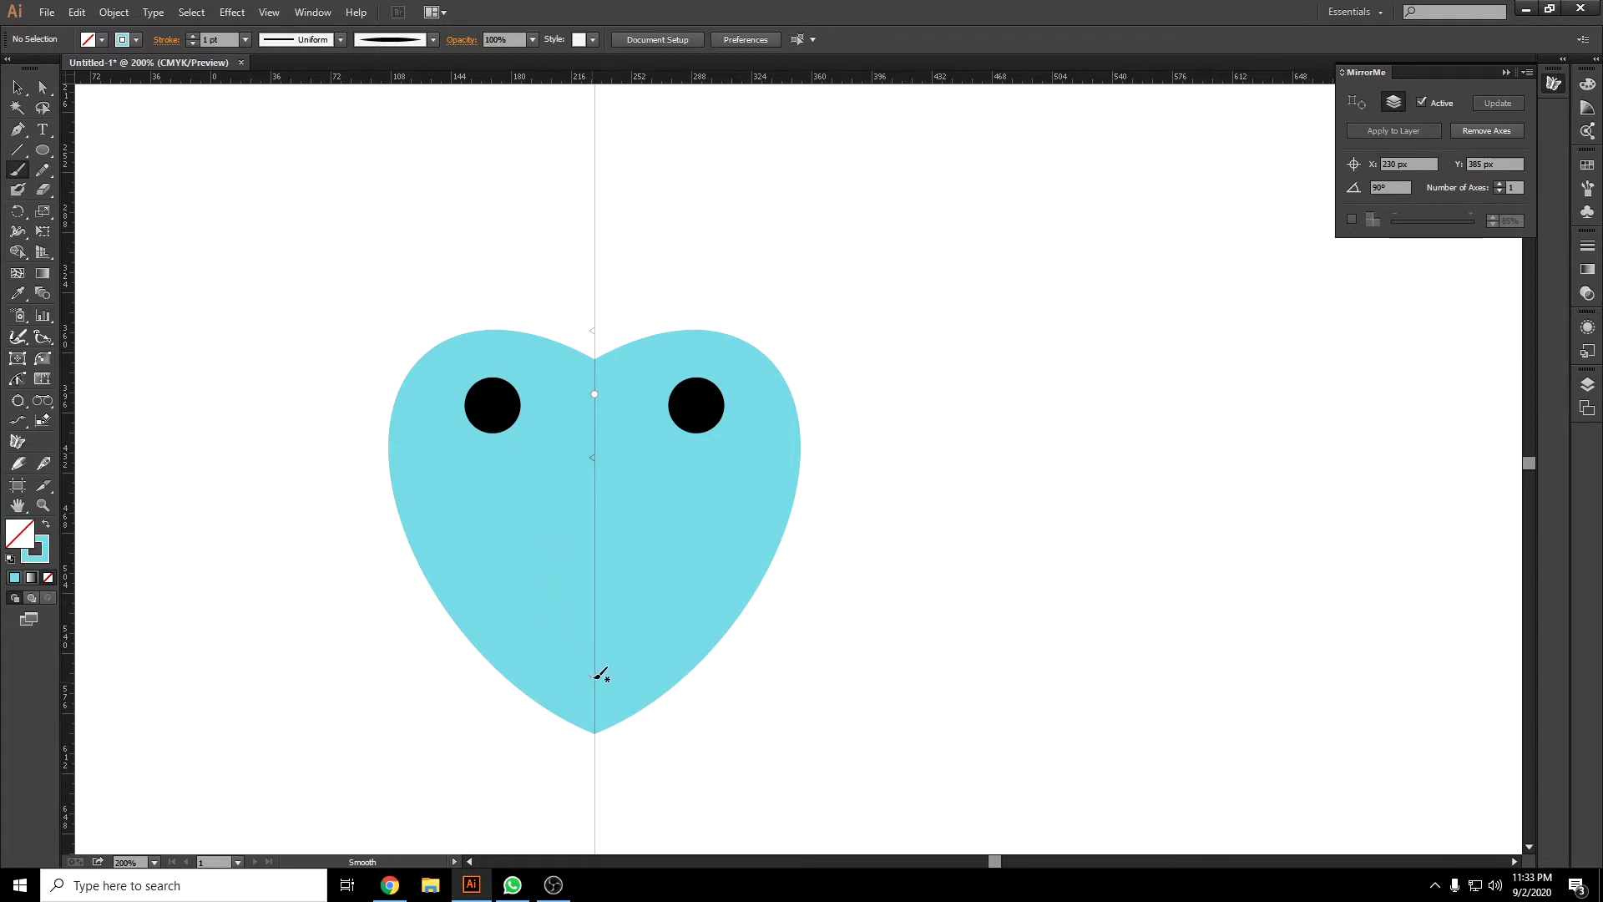
ctrl+click(568, 601)
ctrl+click(564, 559)
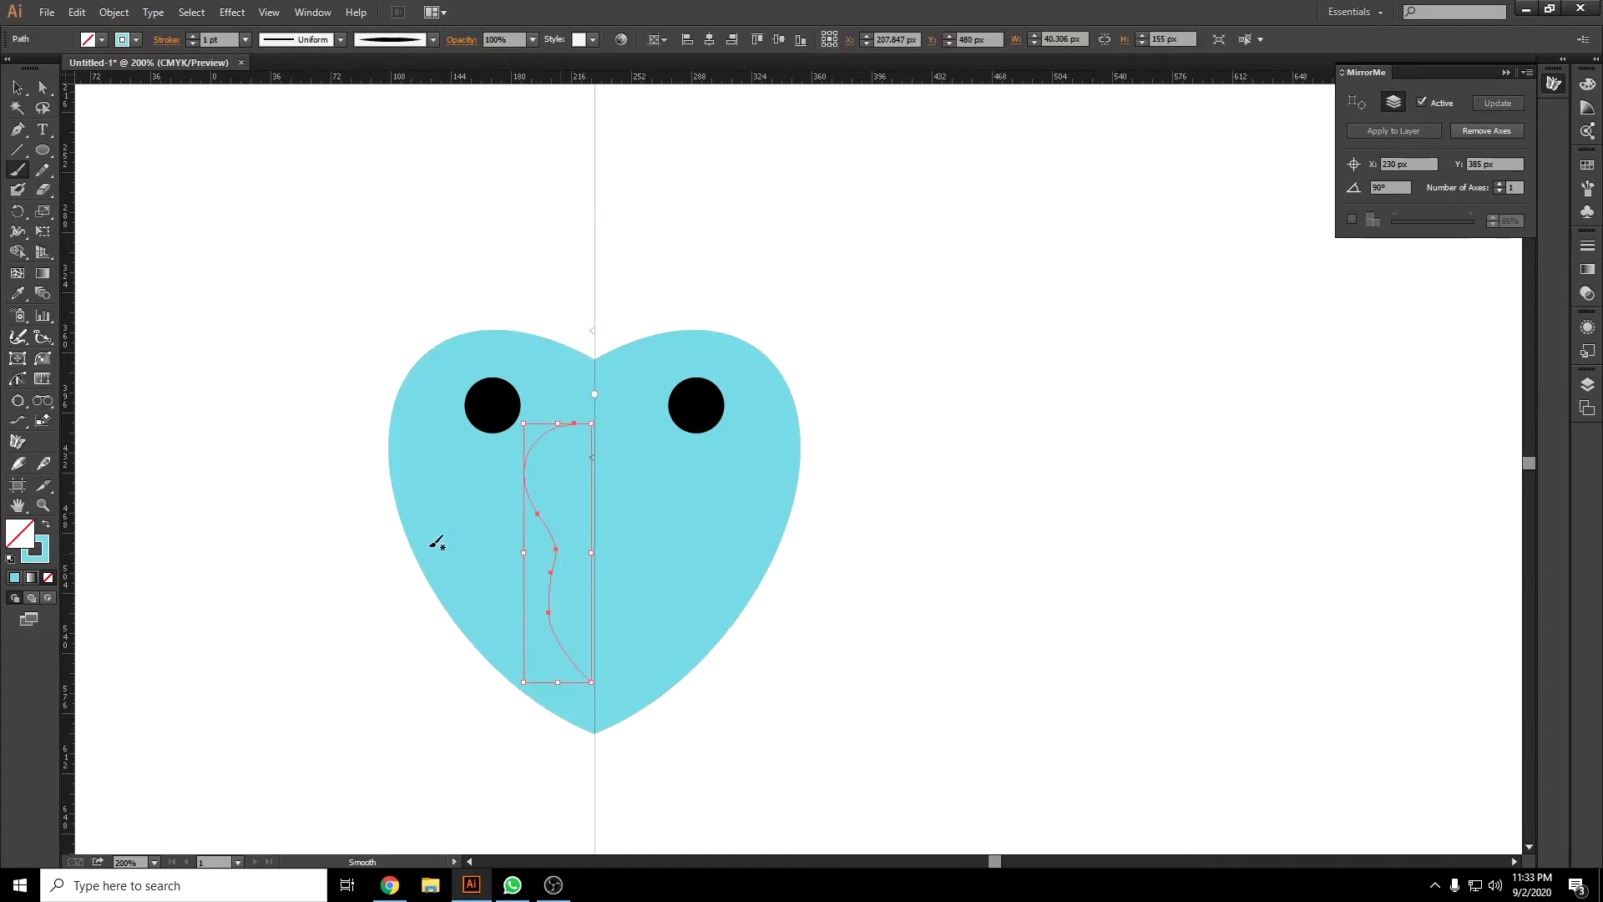
Recolour the brush stroke pink, then deselect it.
key(F6)
double_click(35, 549)
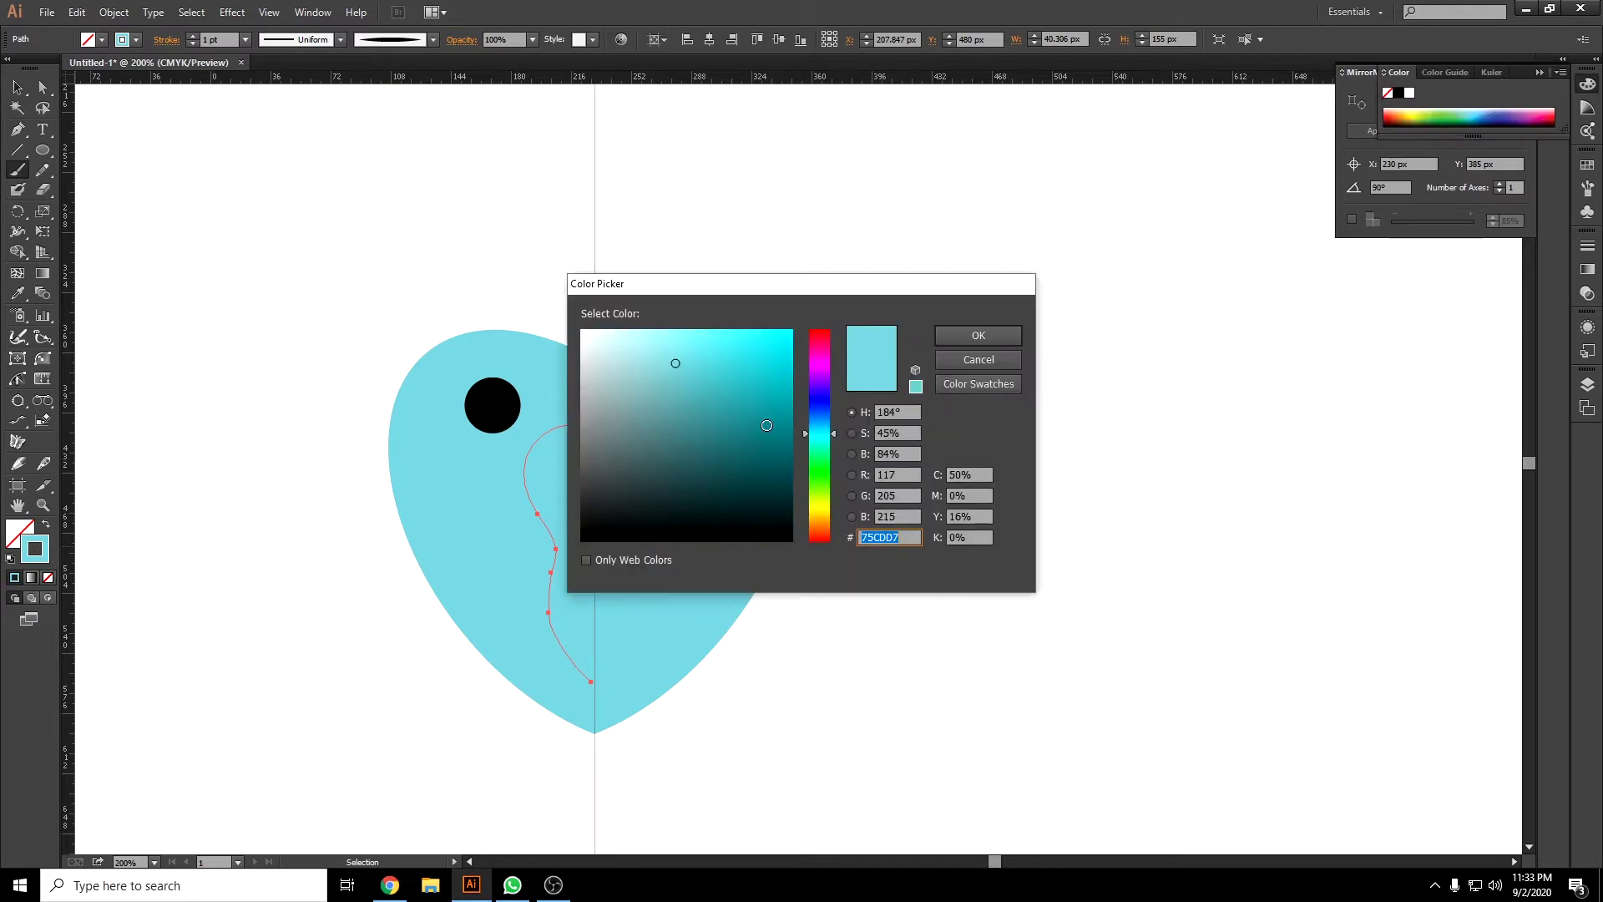
click(672, 358)
click(948, 333)
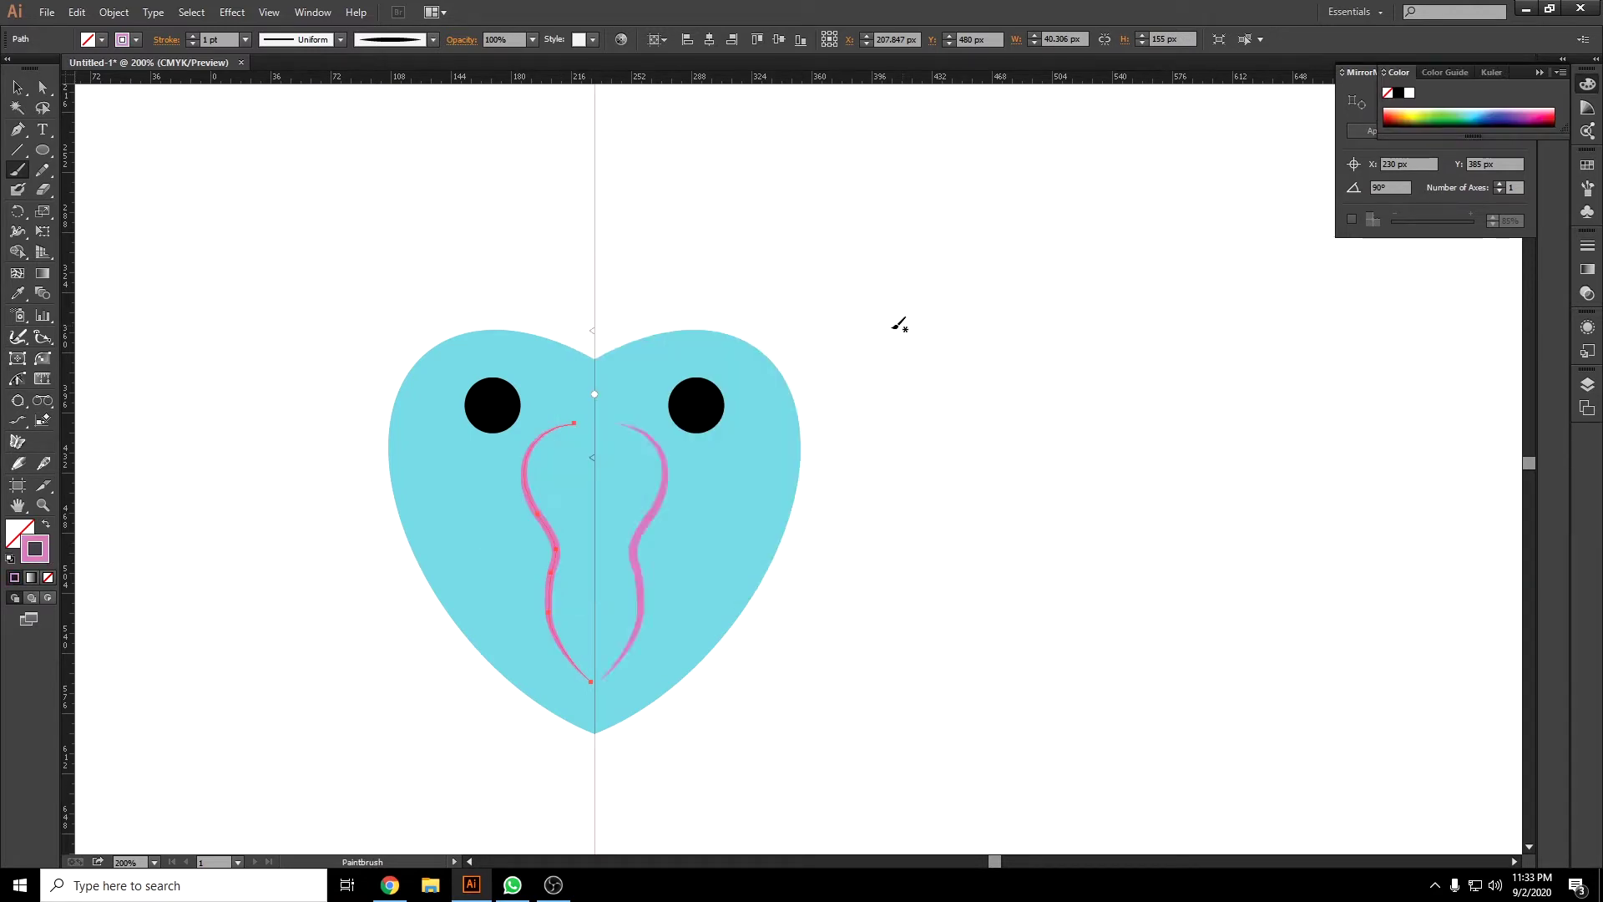
click(17, 87)
click(311, 328)
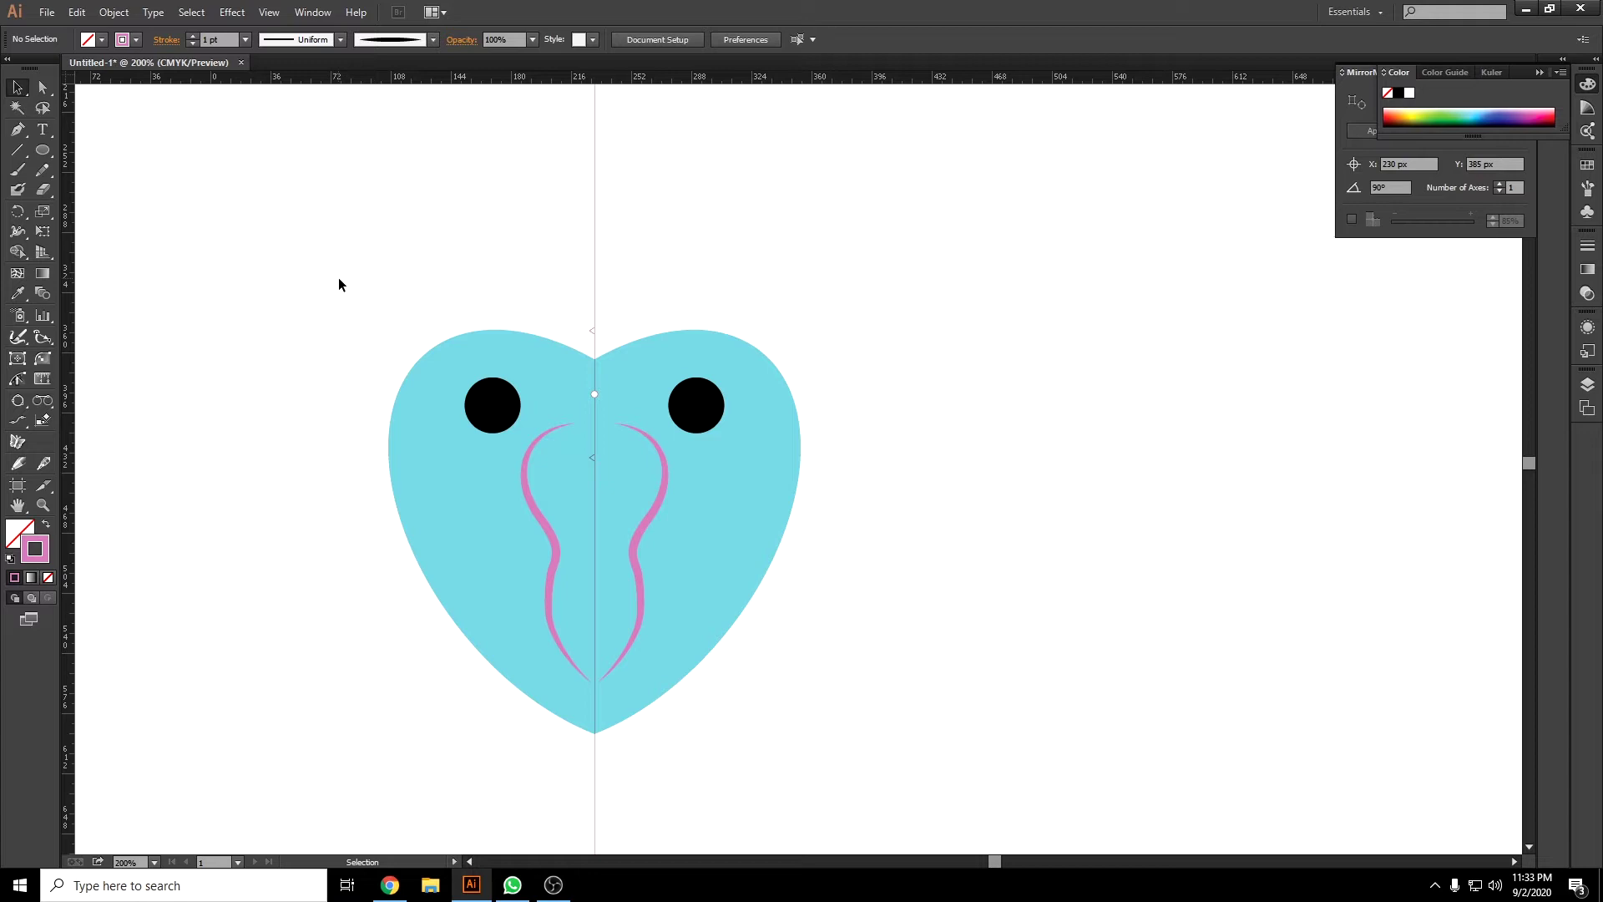
Bring the MirrorMe panel back into view in place of the Color panel.
click(593, 393)
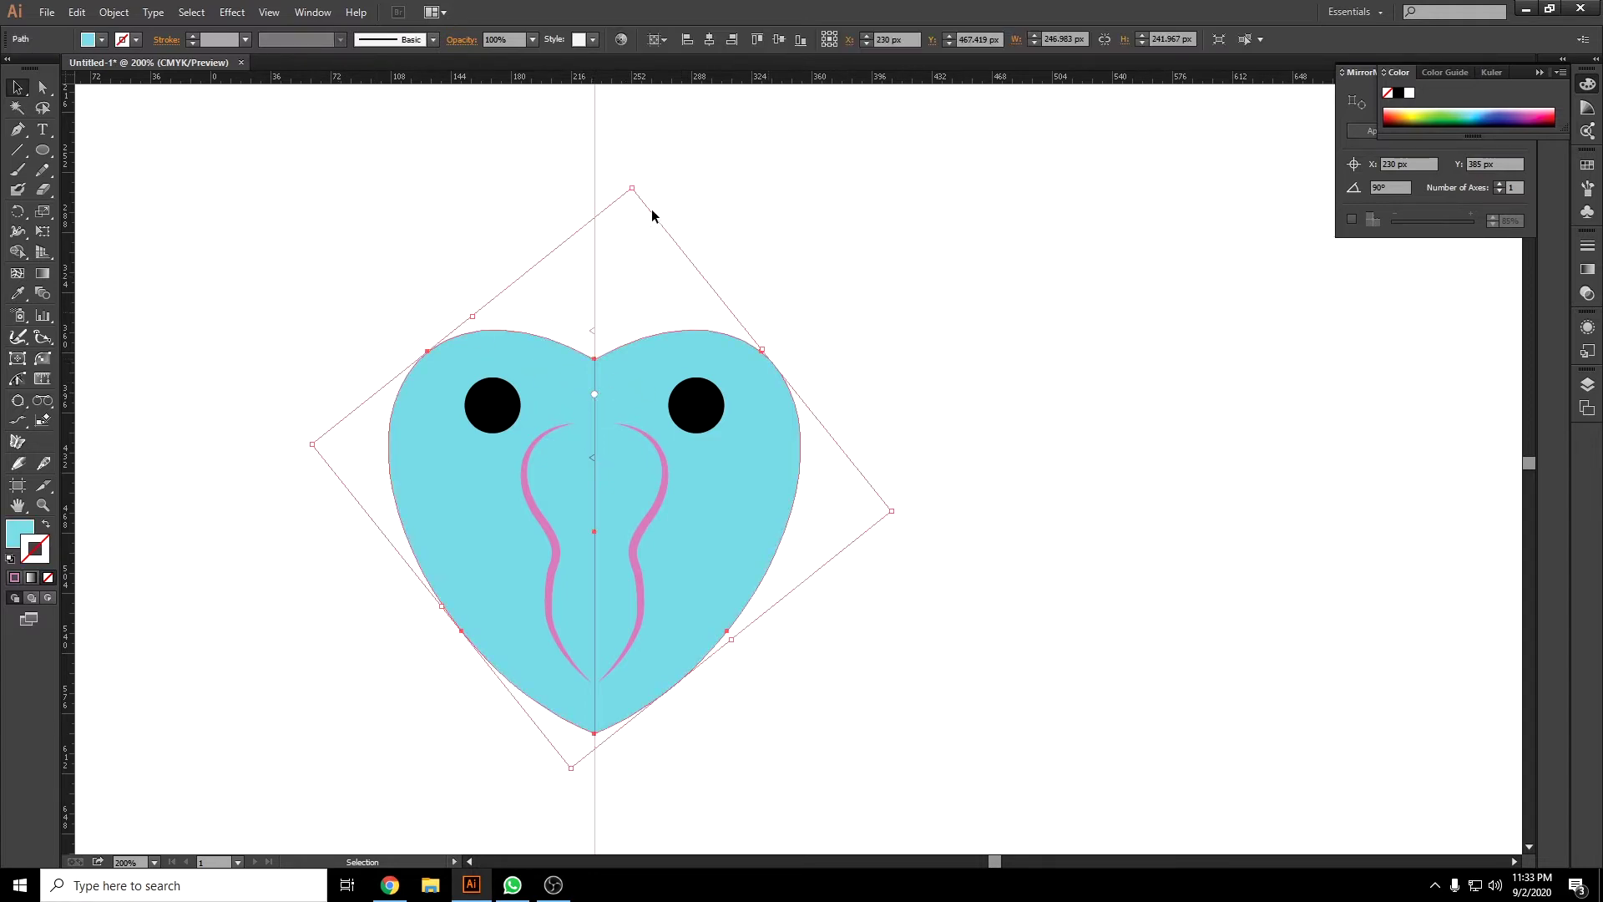
click(593, 333)
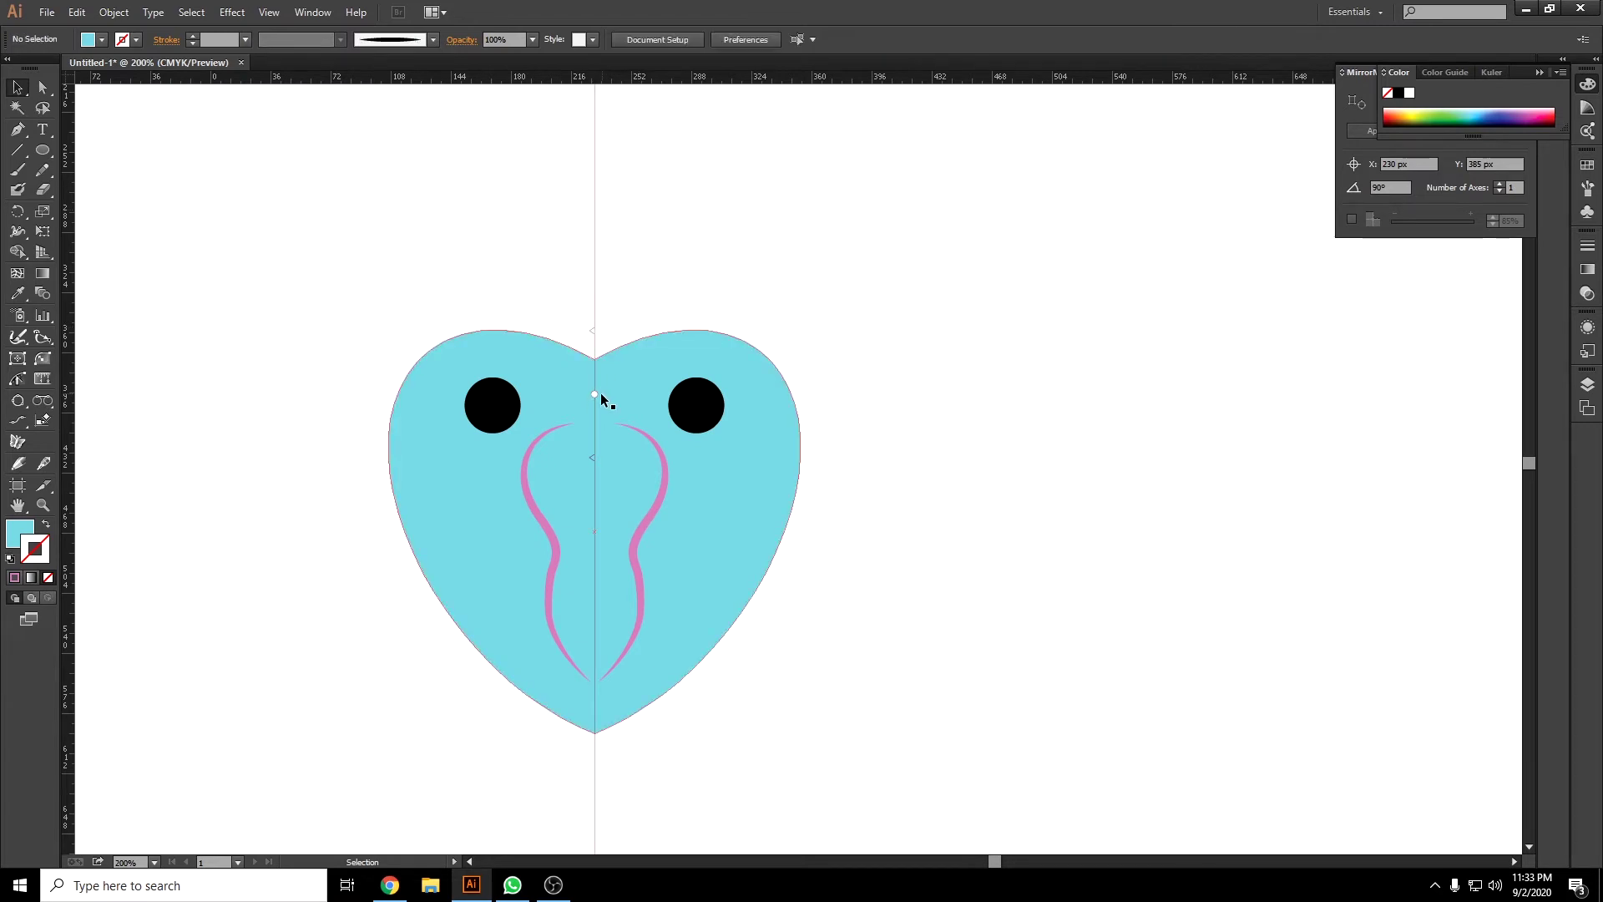
click(1540, 73)
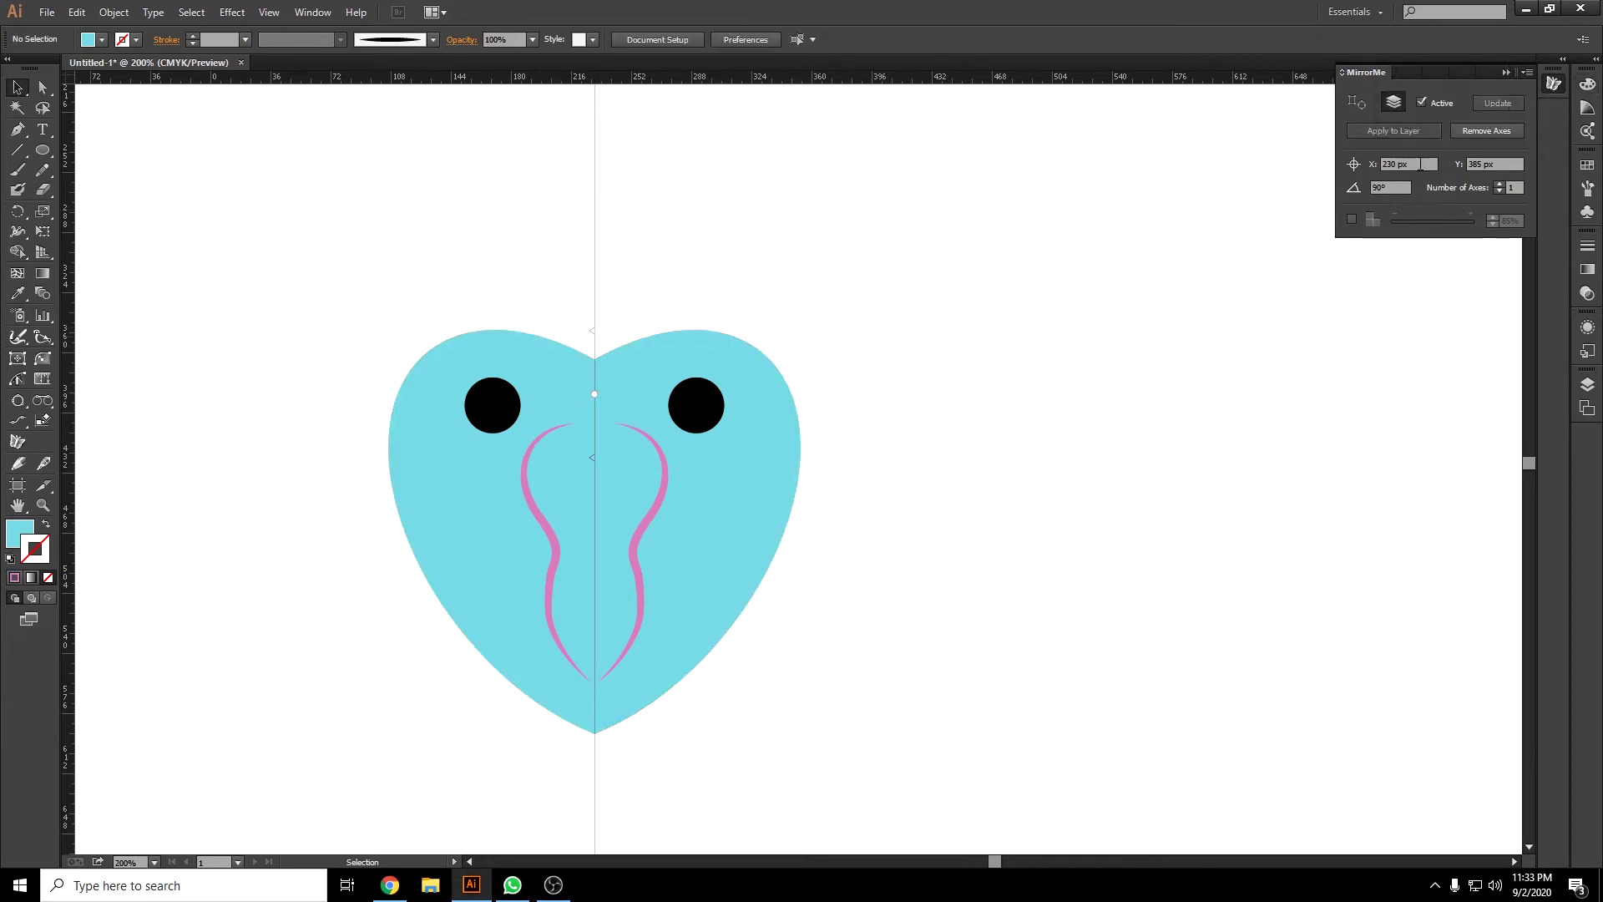
Try a new mirror axis, discard it, and marquee-select all the heart artwork.
click(17, 441)
click(1470, 125)
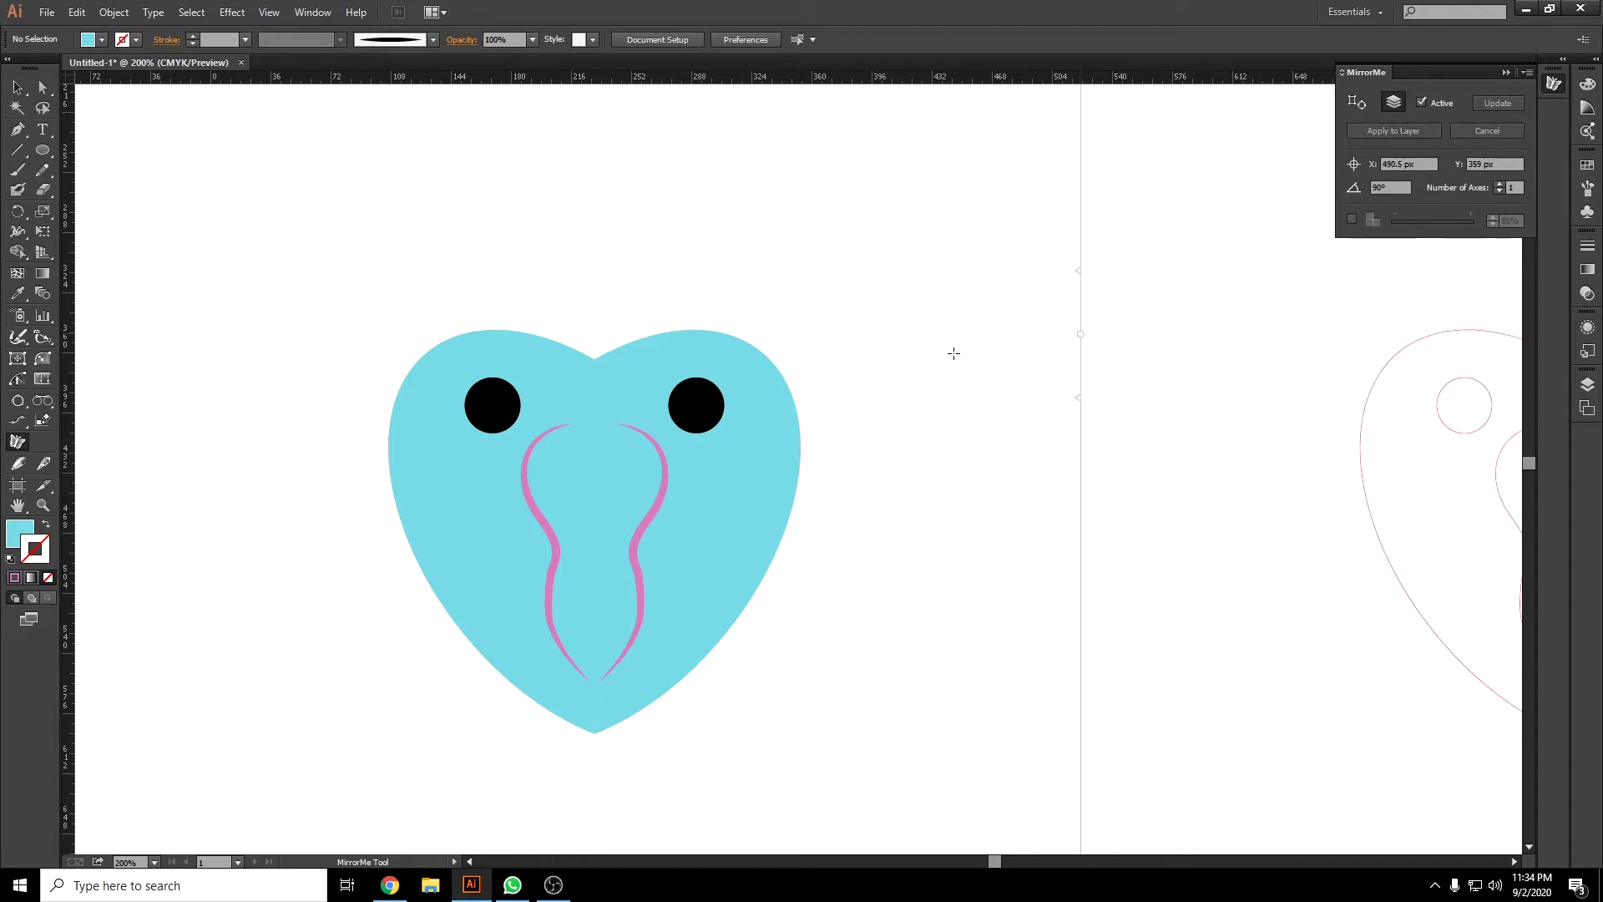
drag(797, 389, 834, 378)
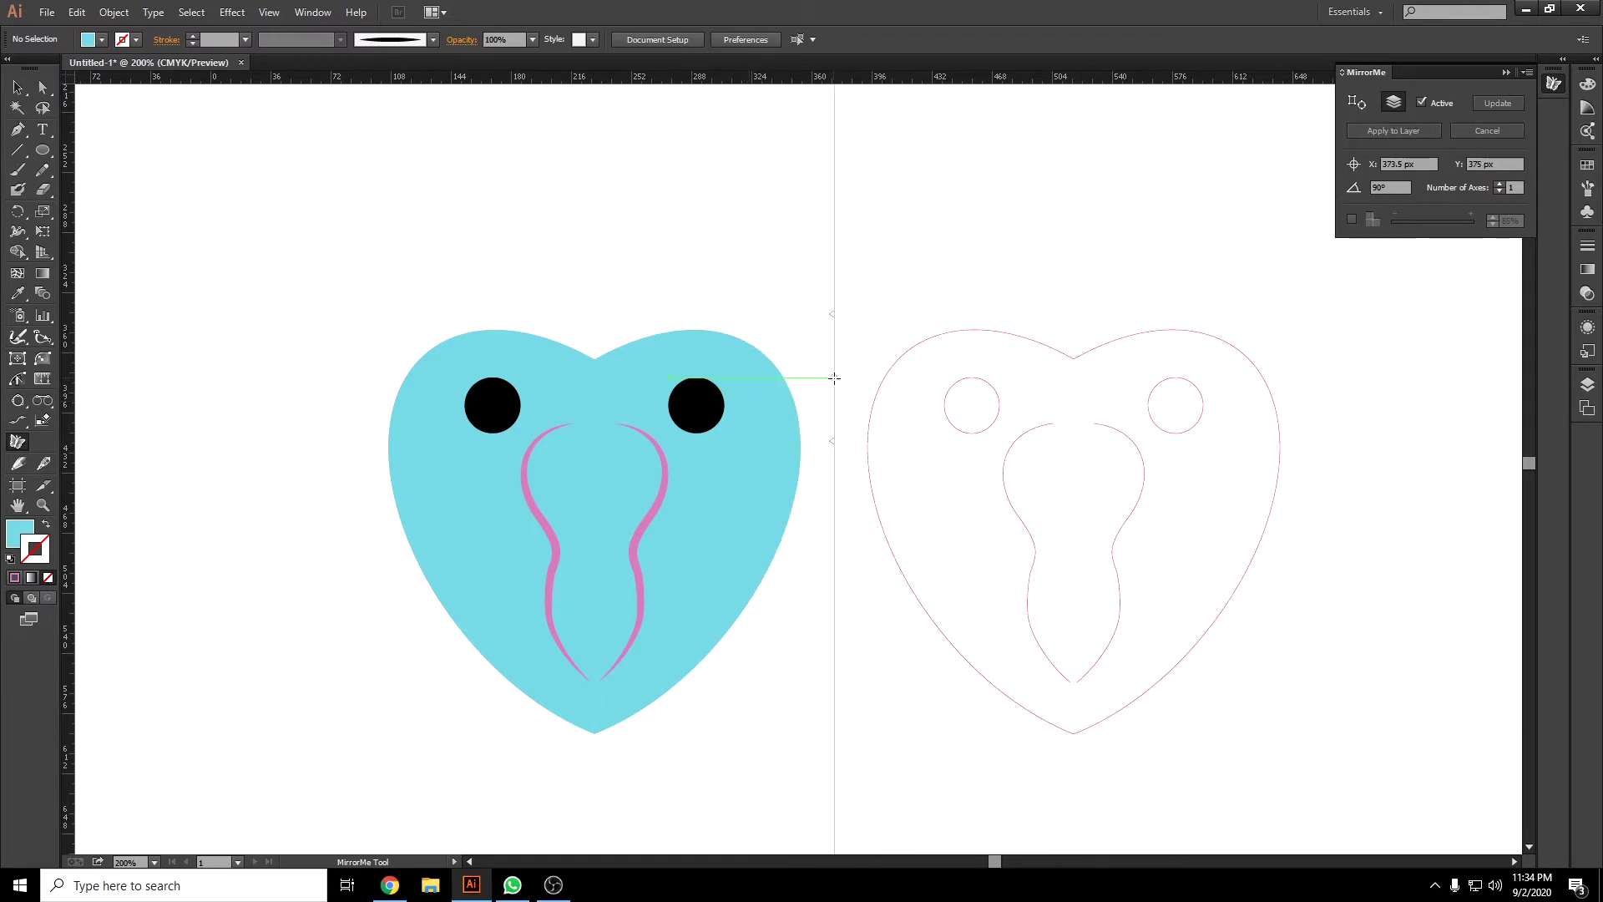
click(18, 86)
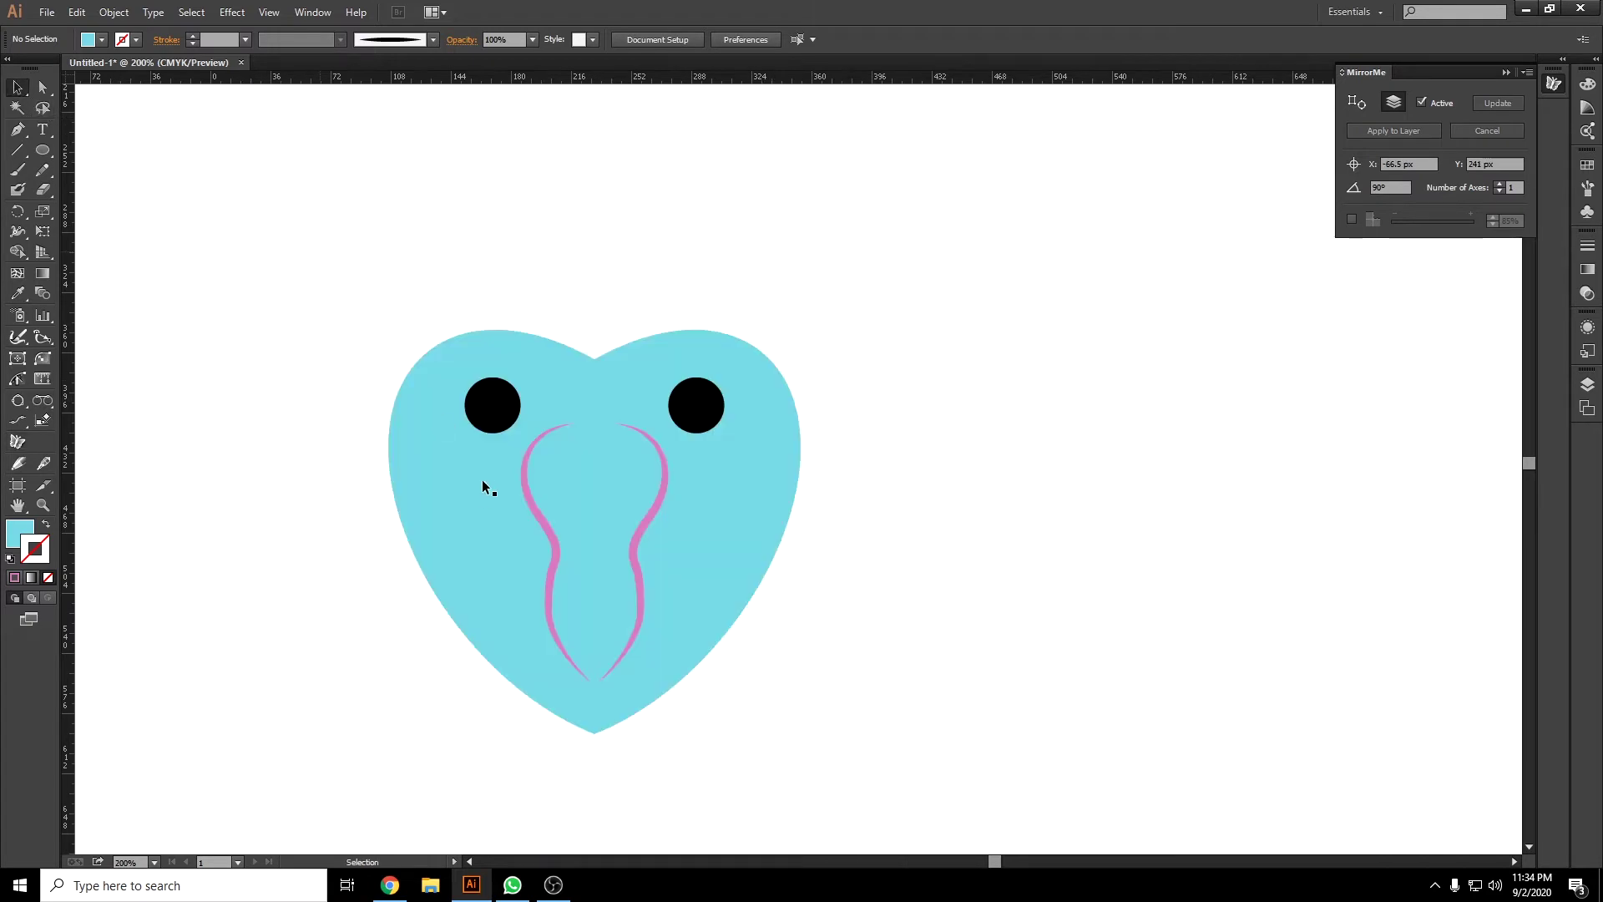
scroll(508, 559, down, 2)
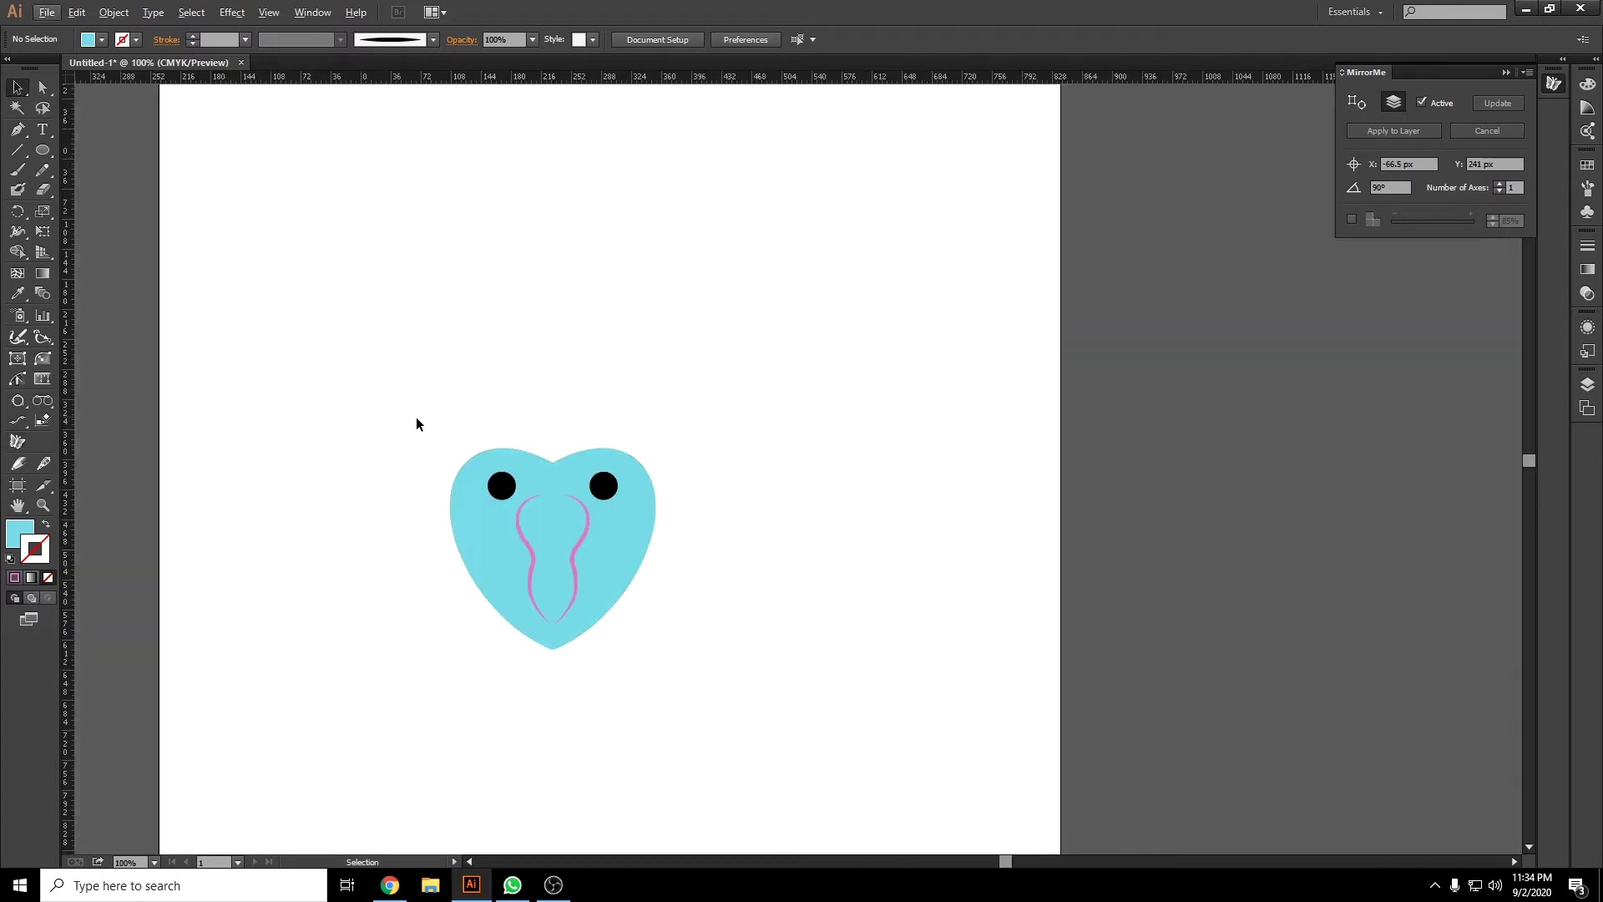
drag(416, 418, 686, 689)
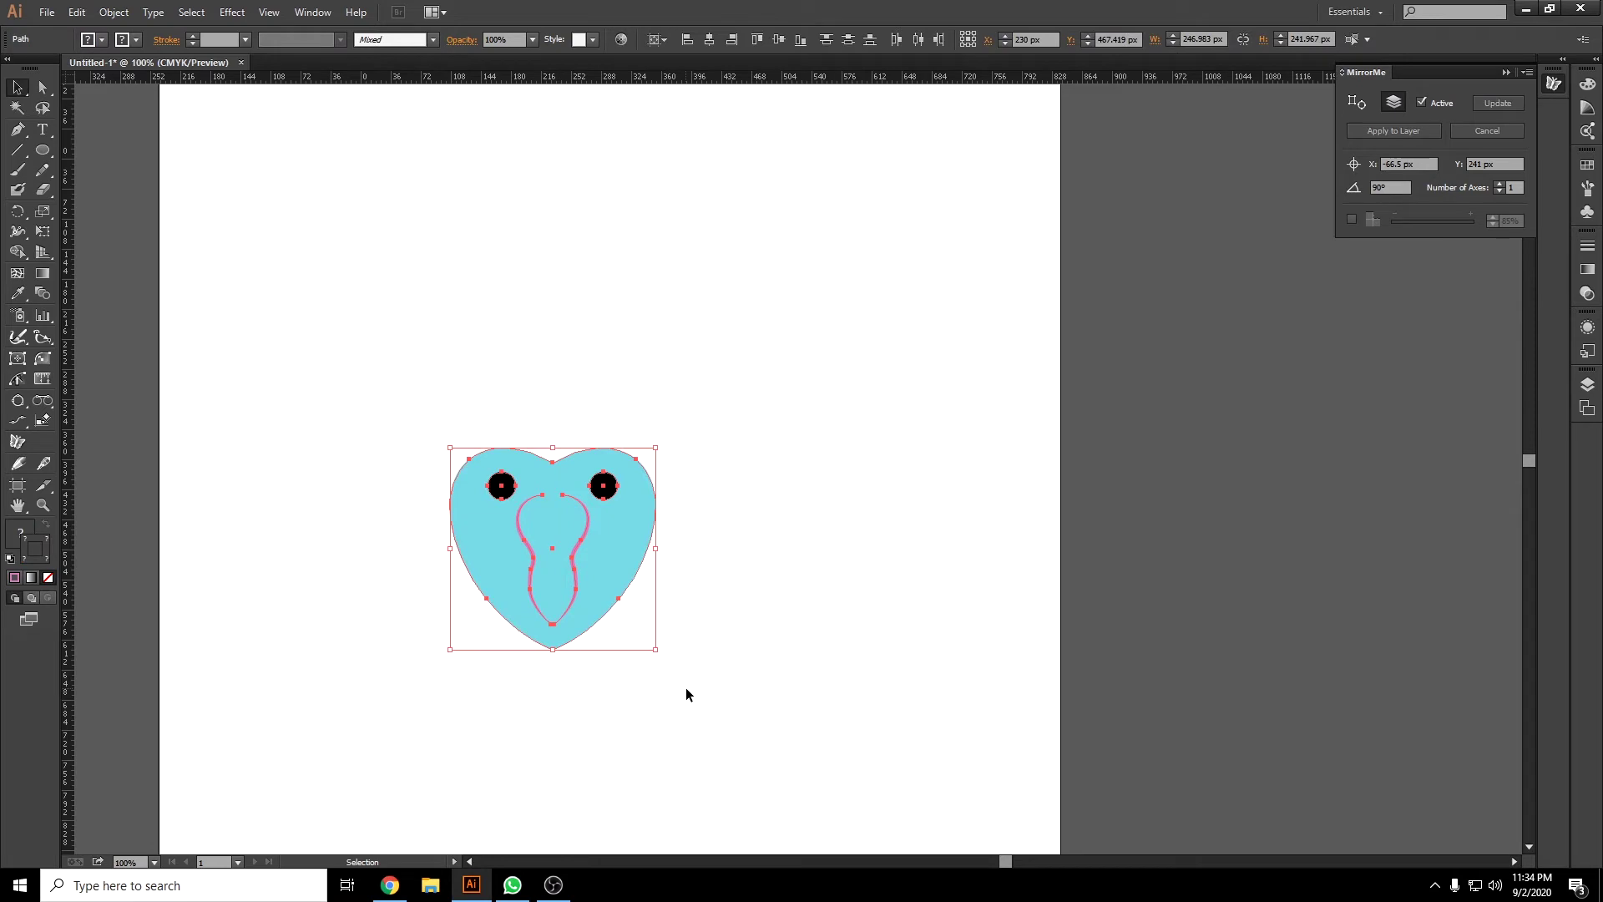
Delete the heart artwork and set a diagonal mirror axis at about 137° across the empty artboard.
key(Delete)
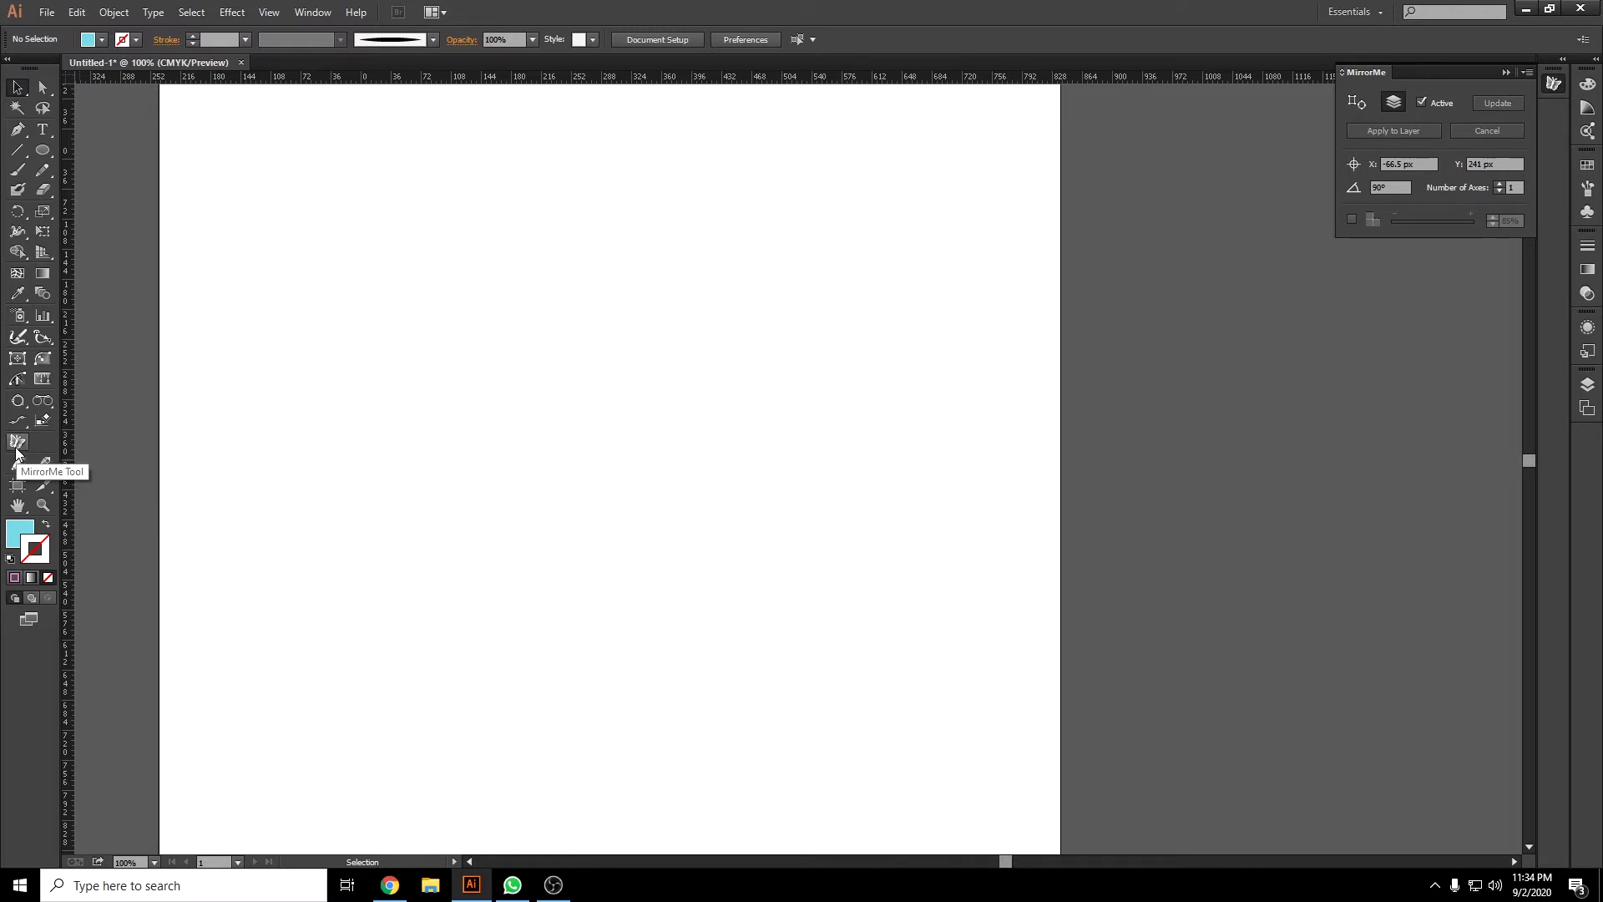
click(14, 445)
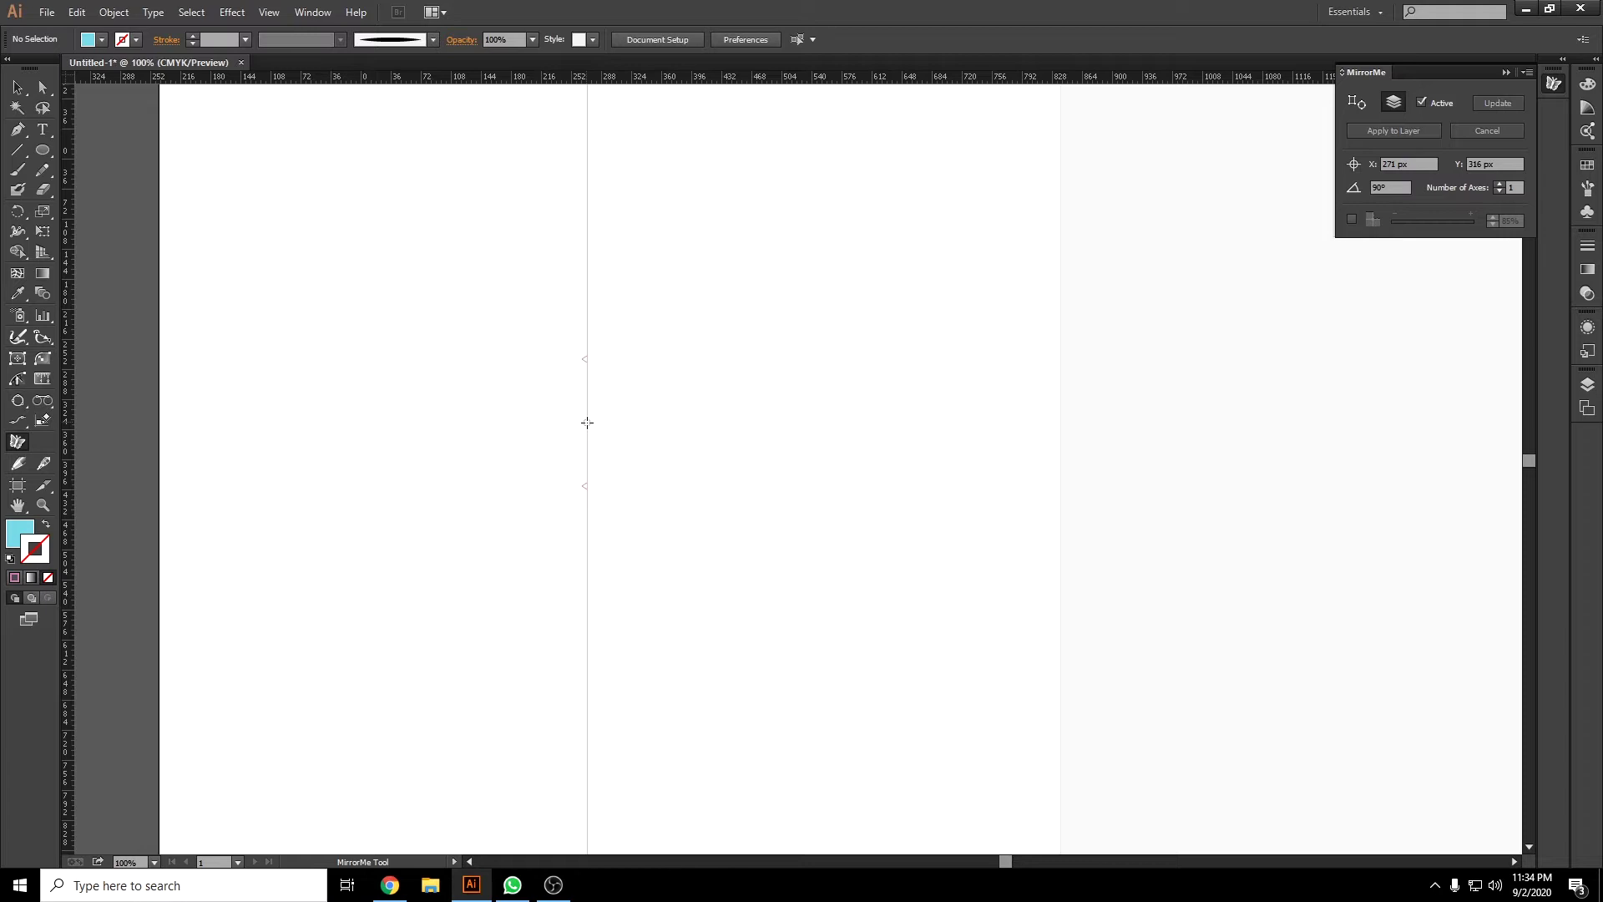
mouse_move(587, 422)
mouse_down()
mouse_move(522, 475)
mouse_move(570, 377)
mouse_move(539, 378)
mouse_up()
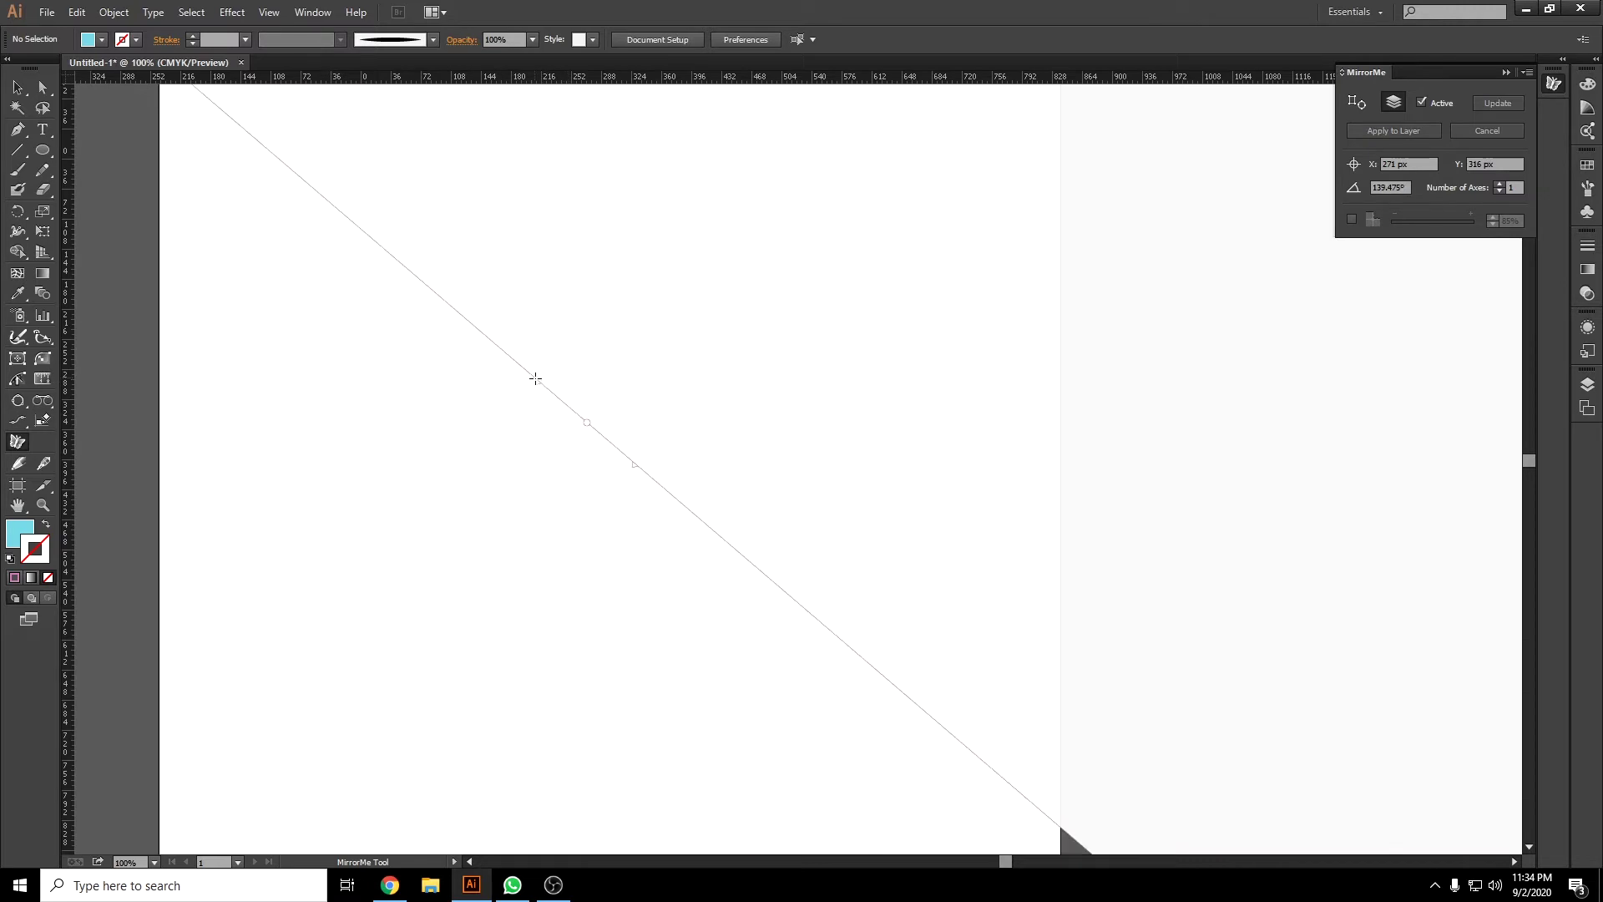
right_click(539, 379)
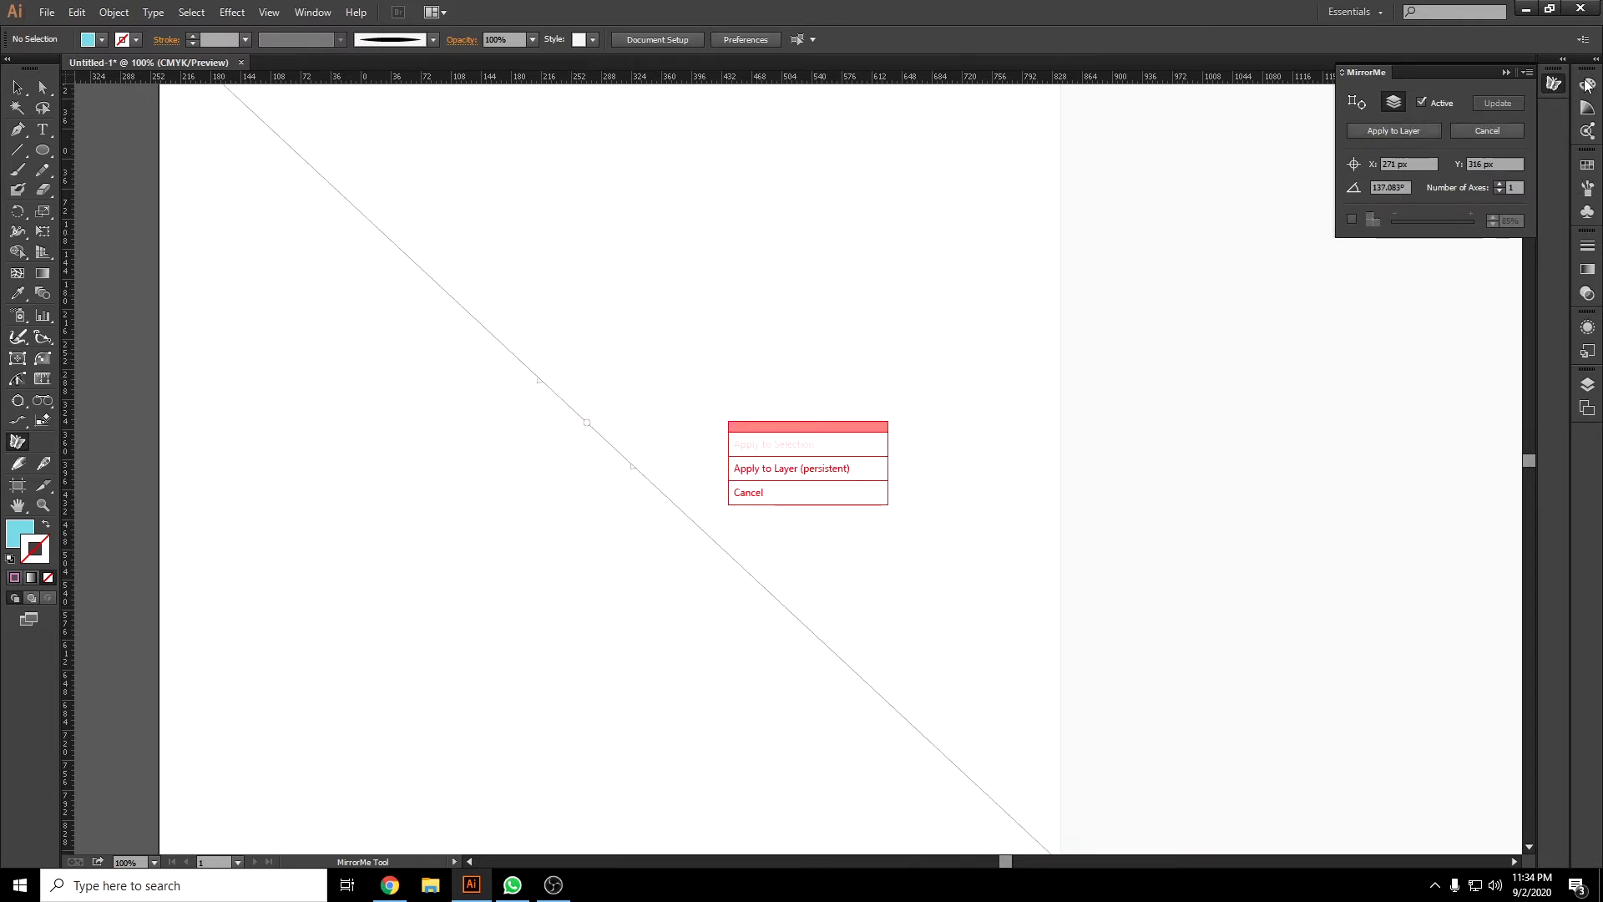
click(1555, 85)
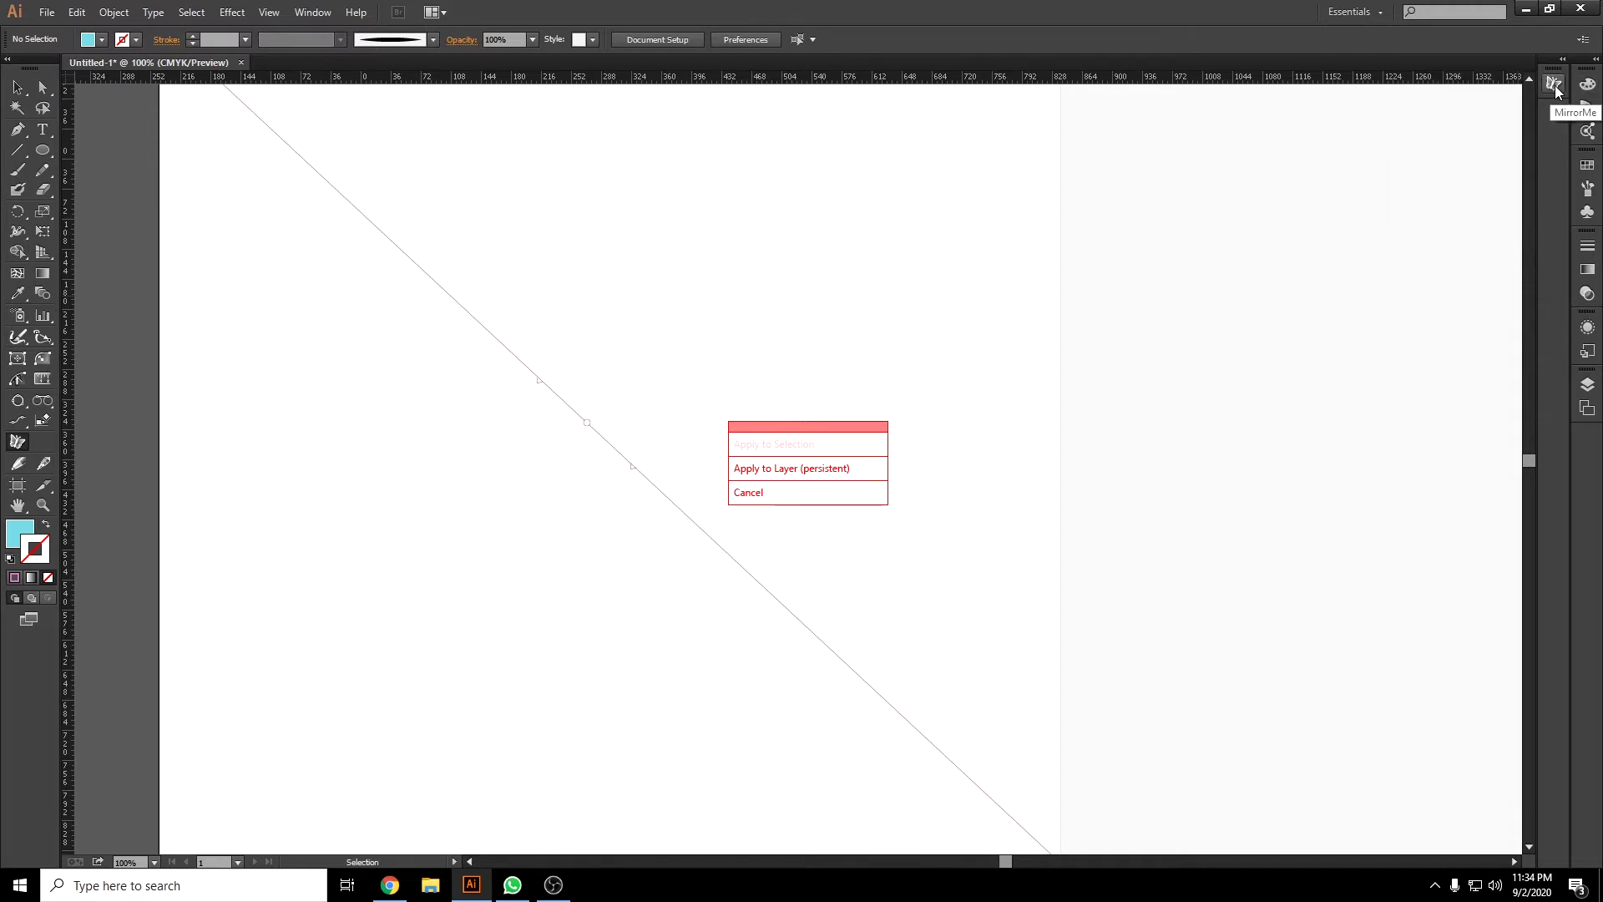
click(313, 11)
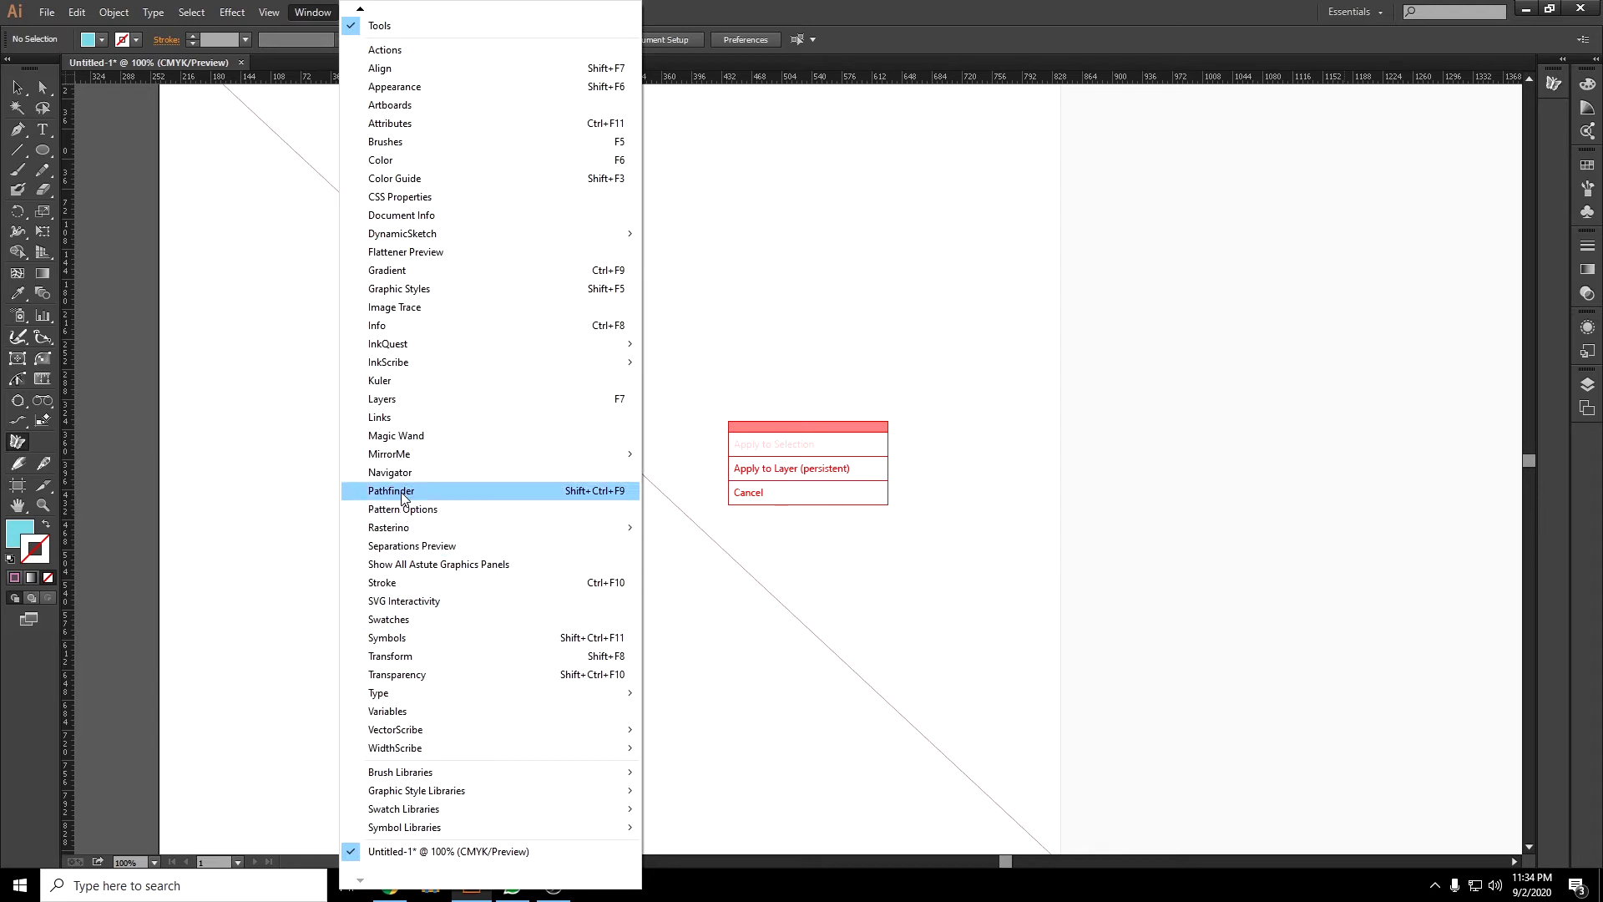
mouse_move(389, 453)
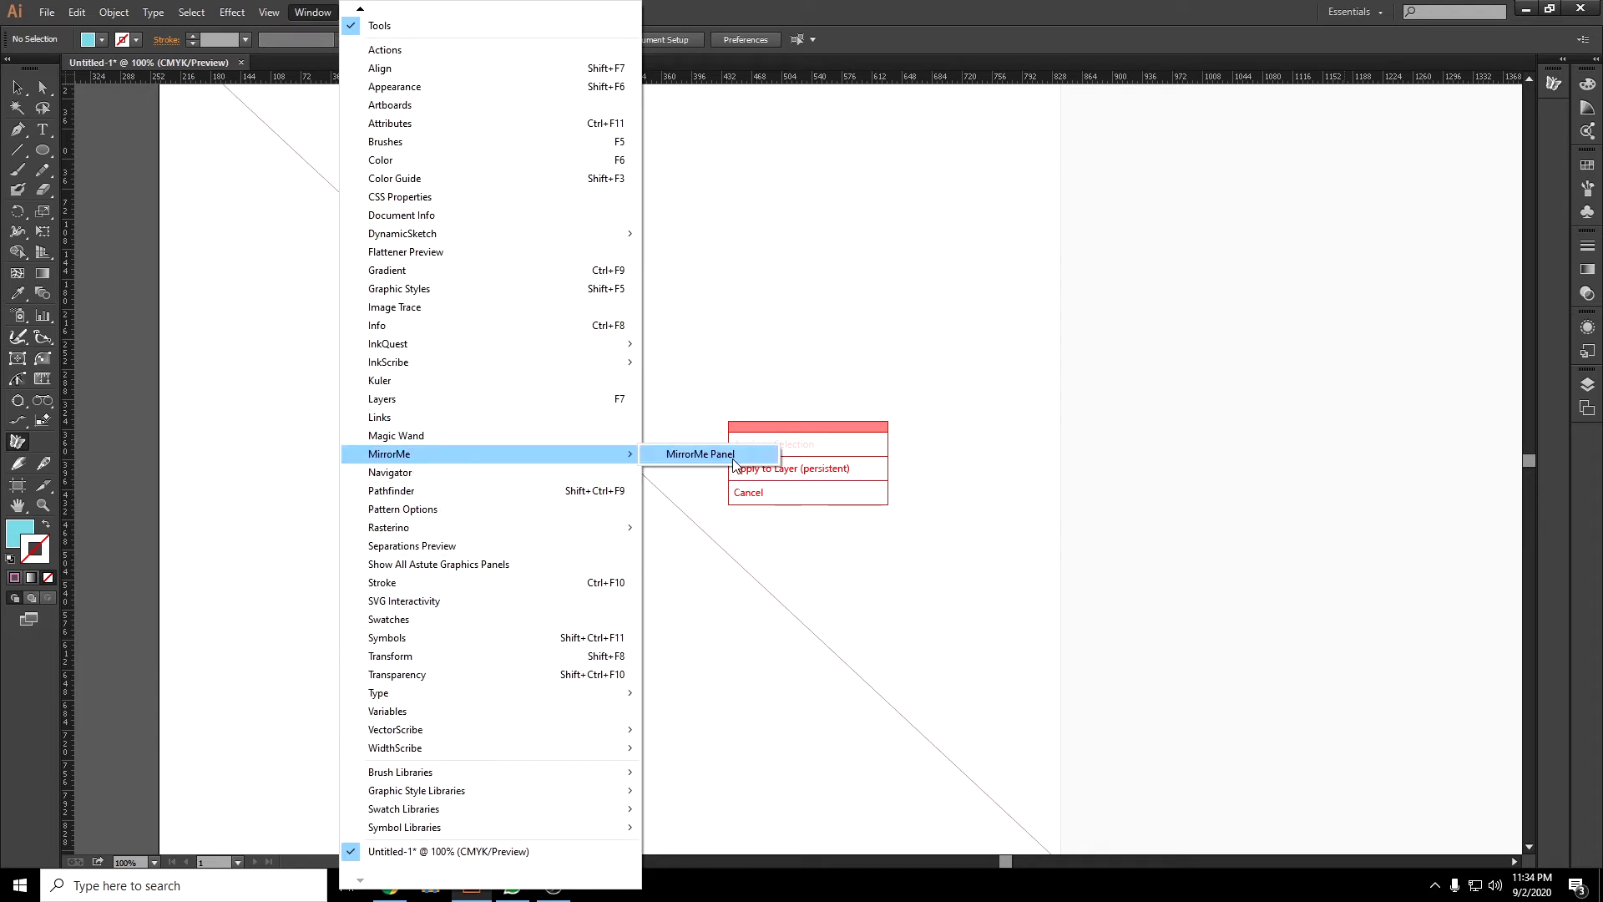
click(1553, 91)
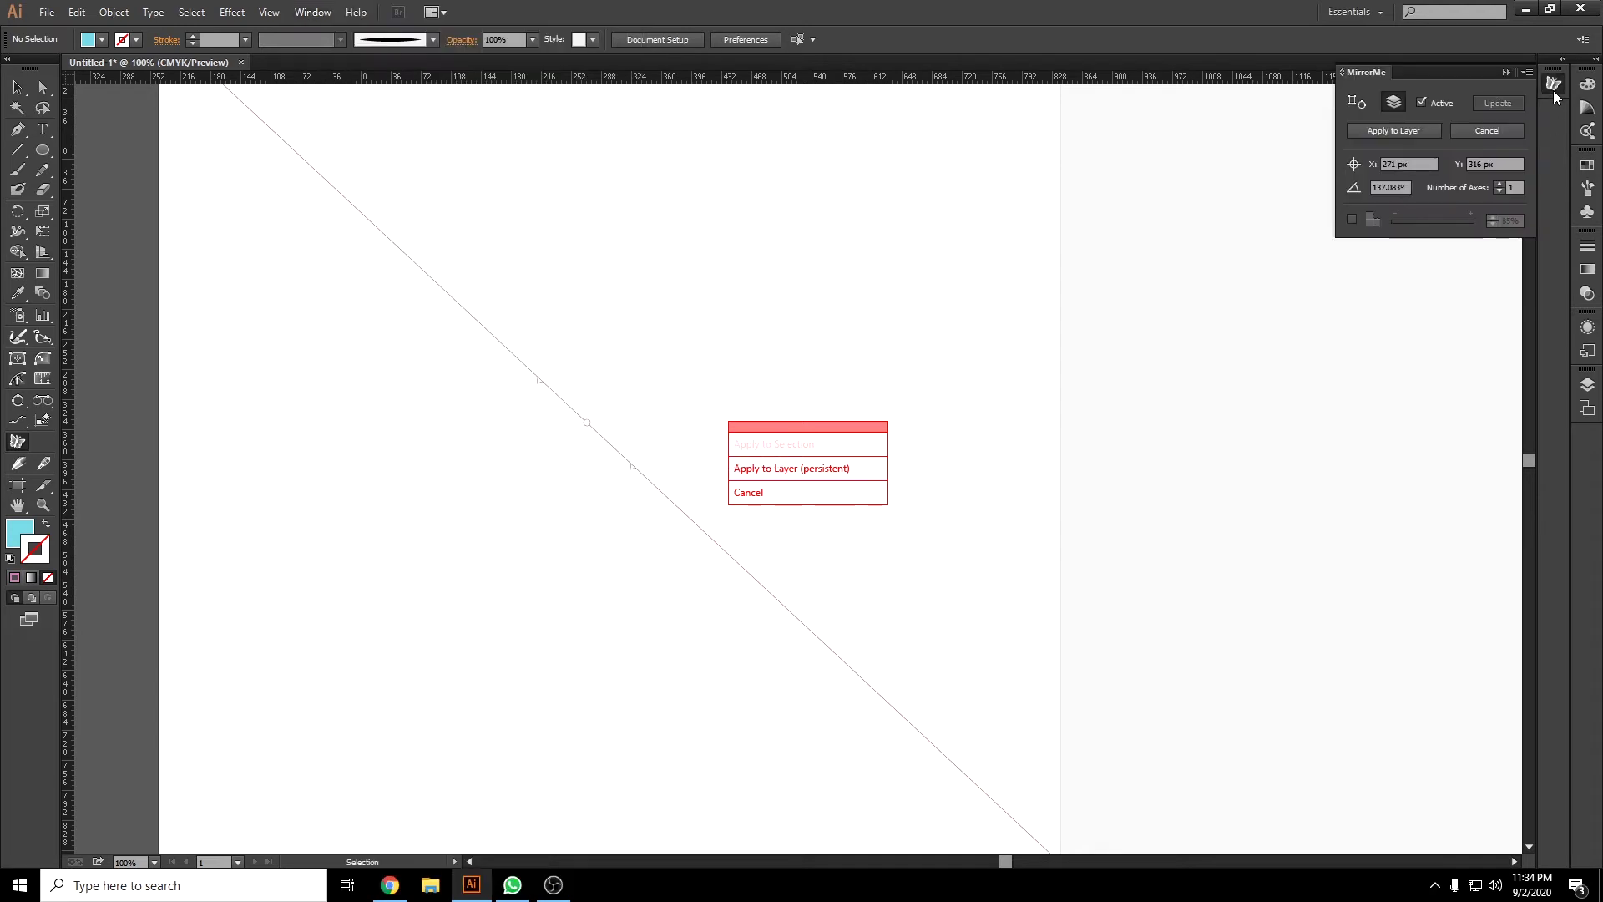
click(1507, 73)
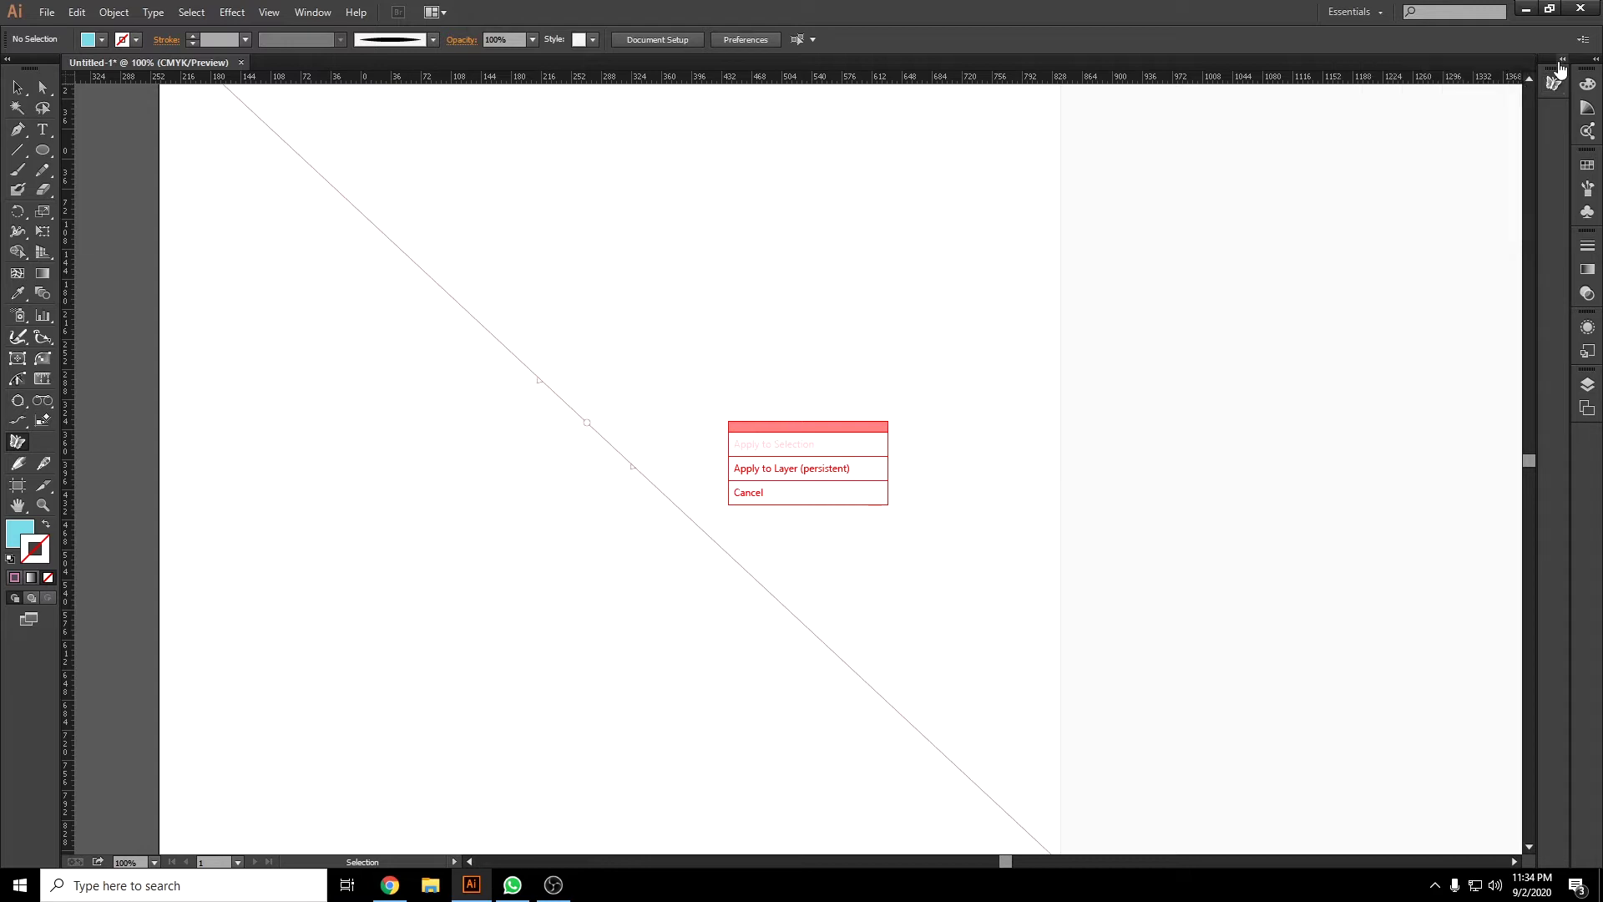
click(1560, 61)
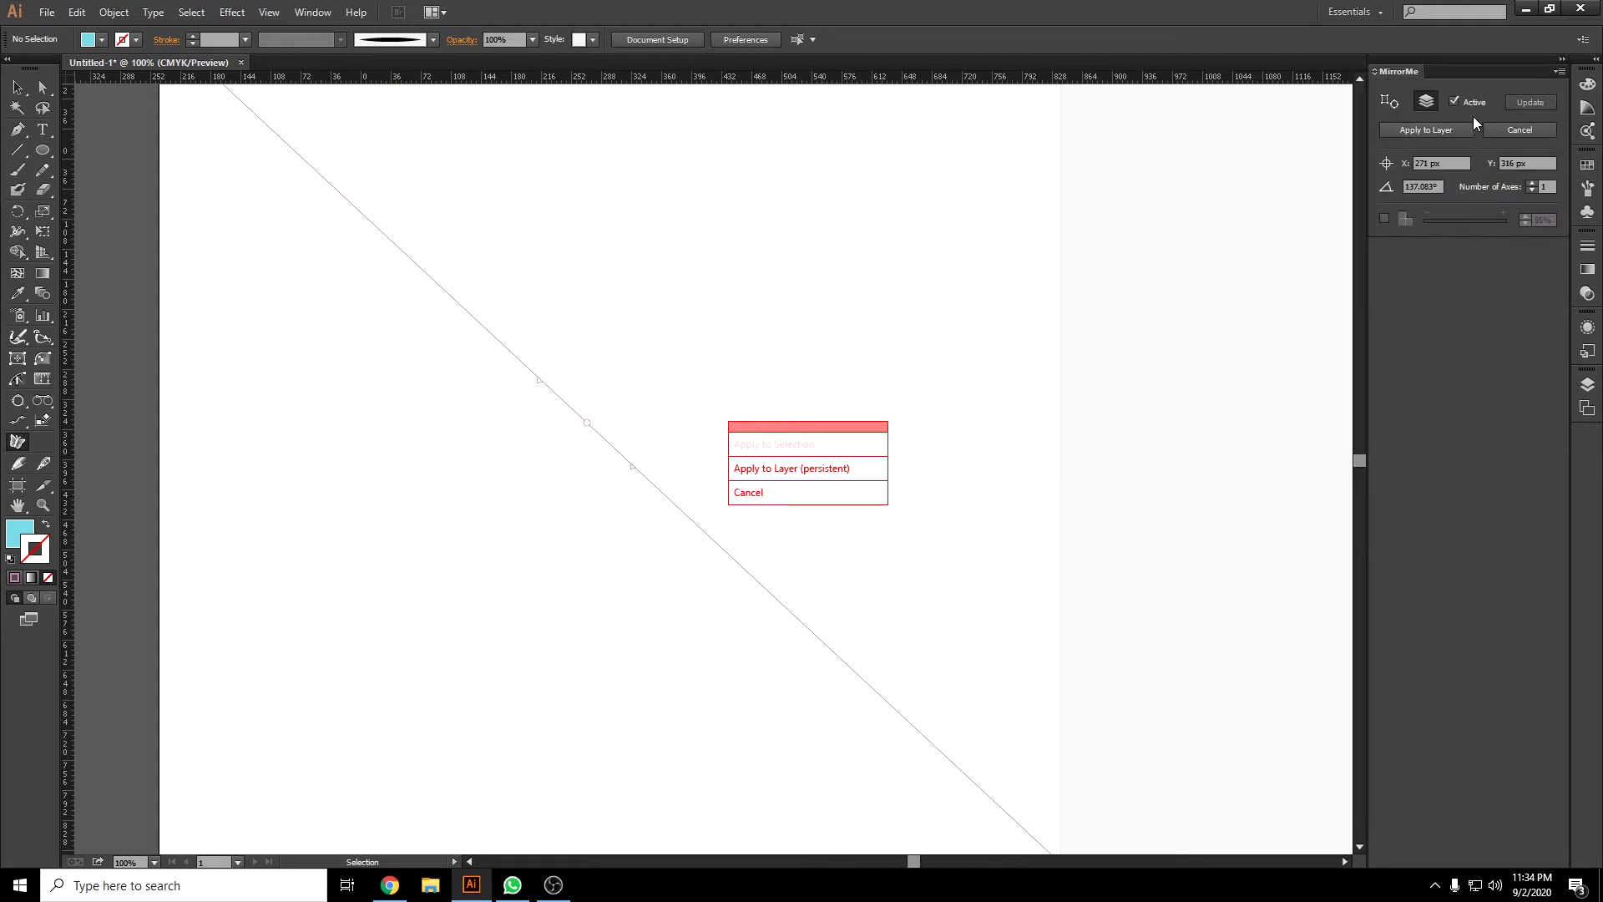
click(1434, 164)
click(1423, 186)
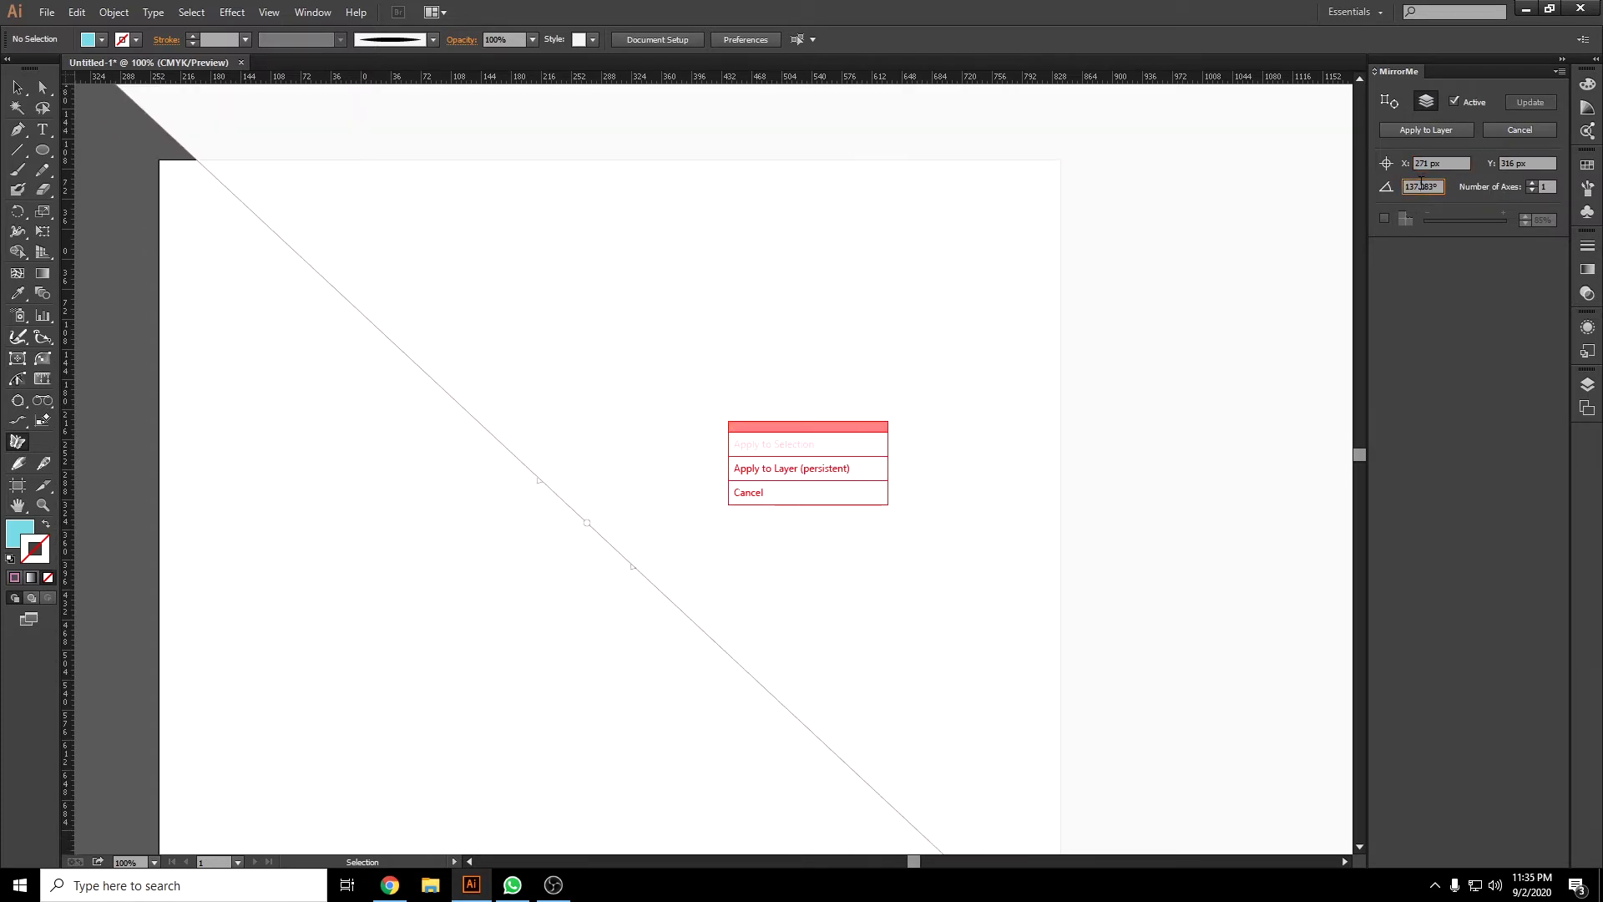
text(138)
key(Return)
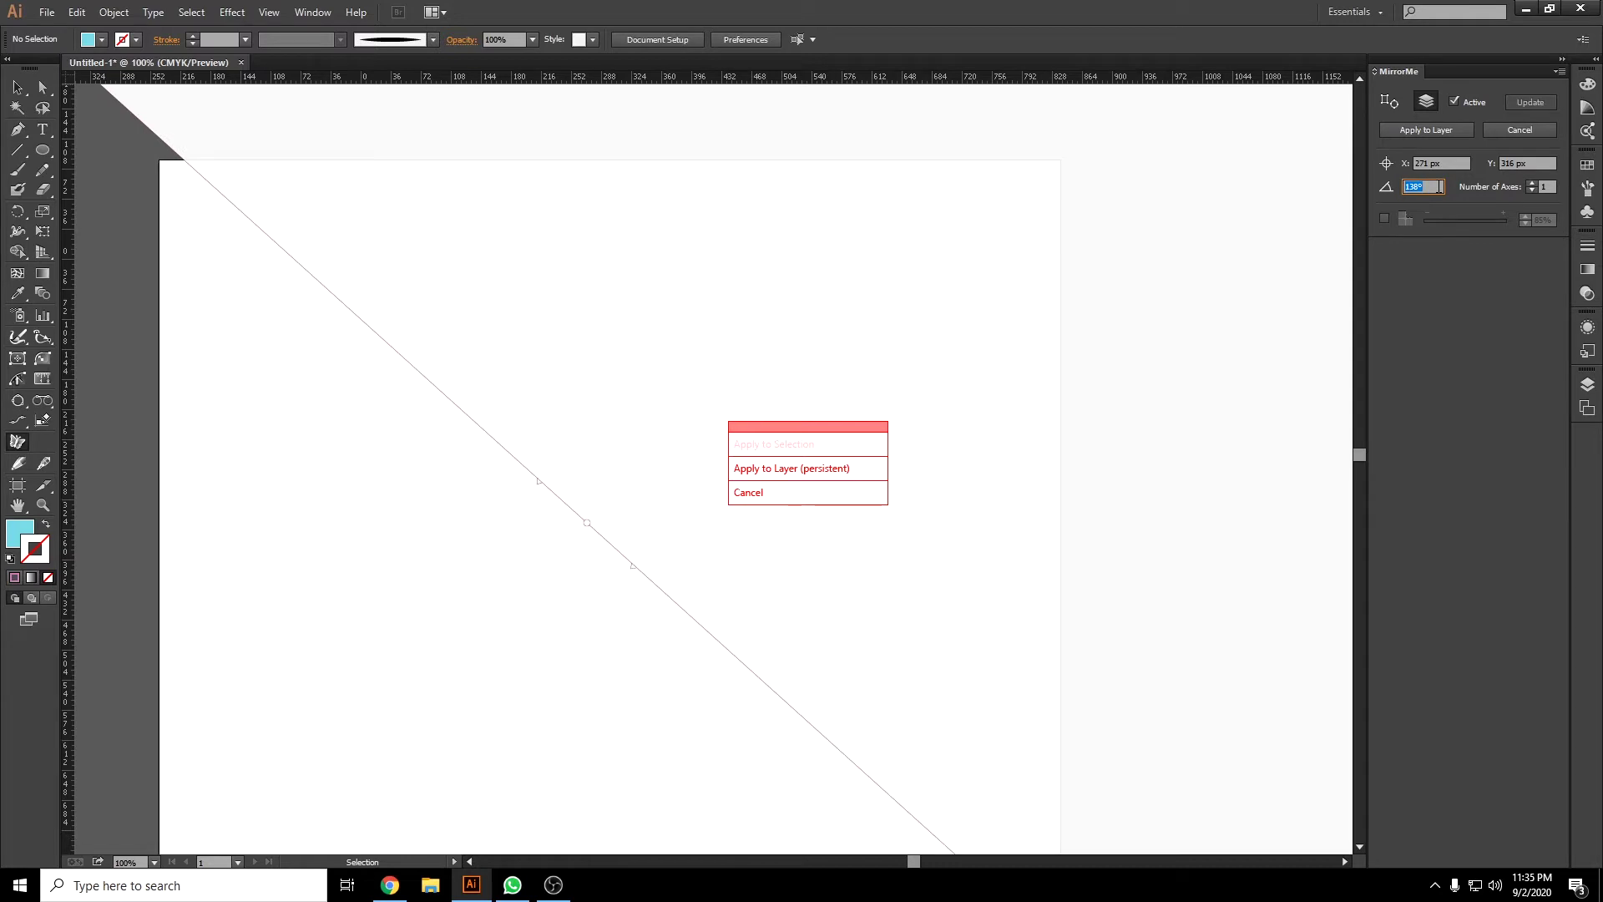
text(45)
key(Return)
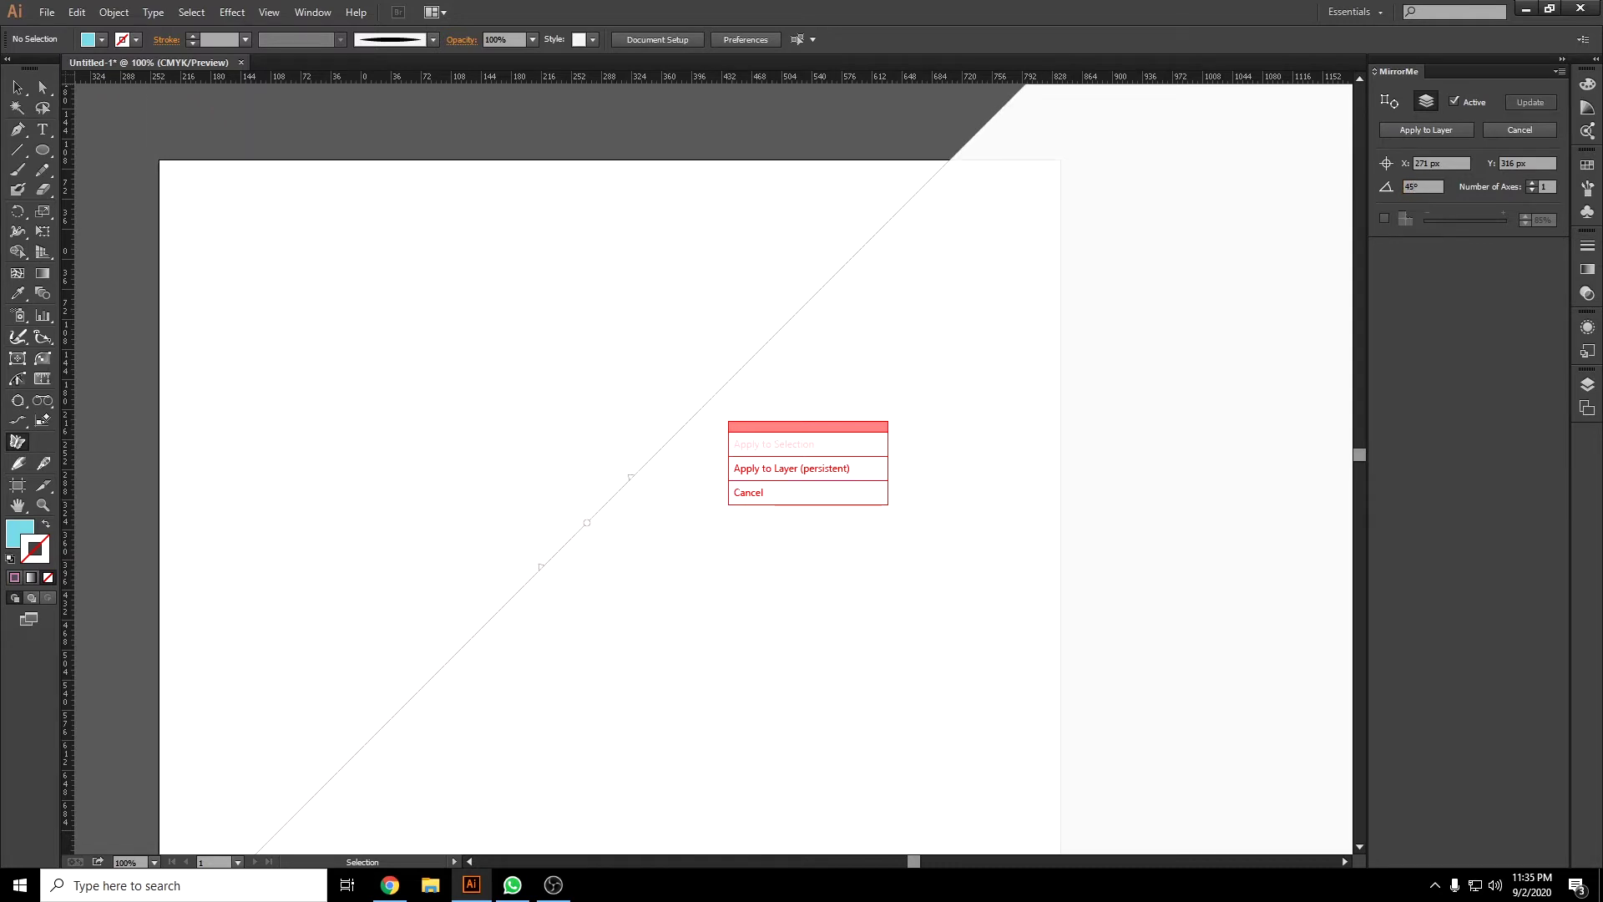
click(1444, 163)
drag(1452, 163, 1417, 163)
scroll(760, 476, down, 2)
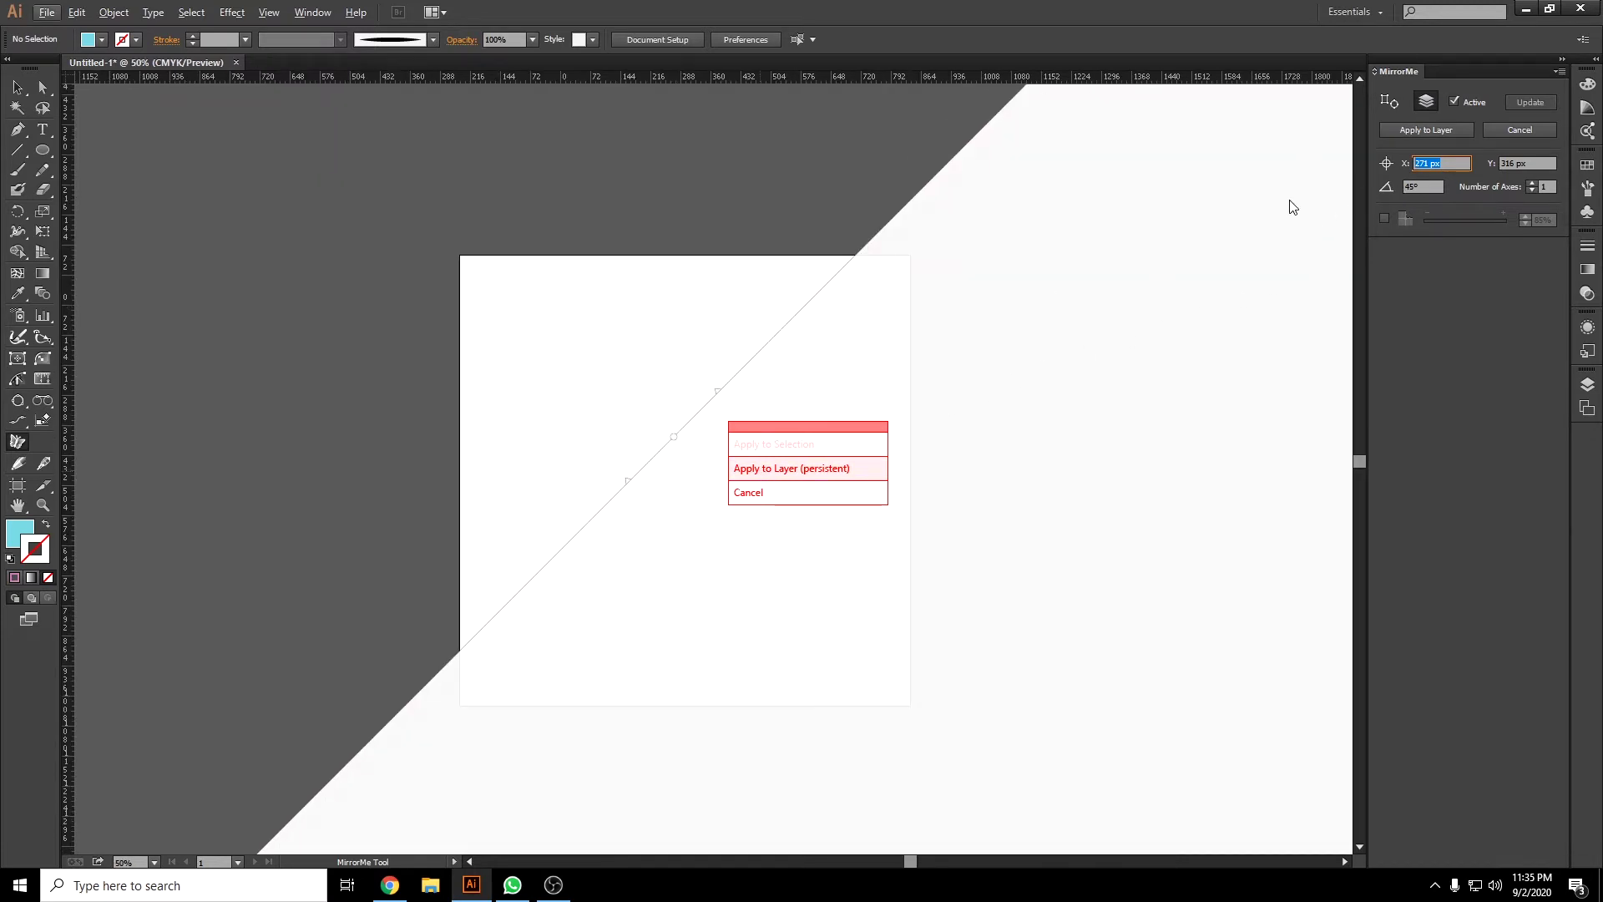
text(00)
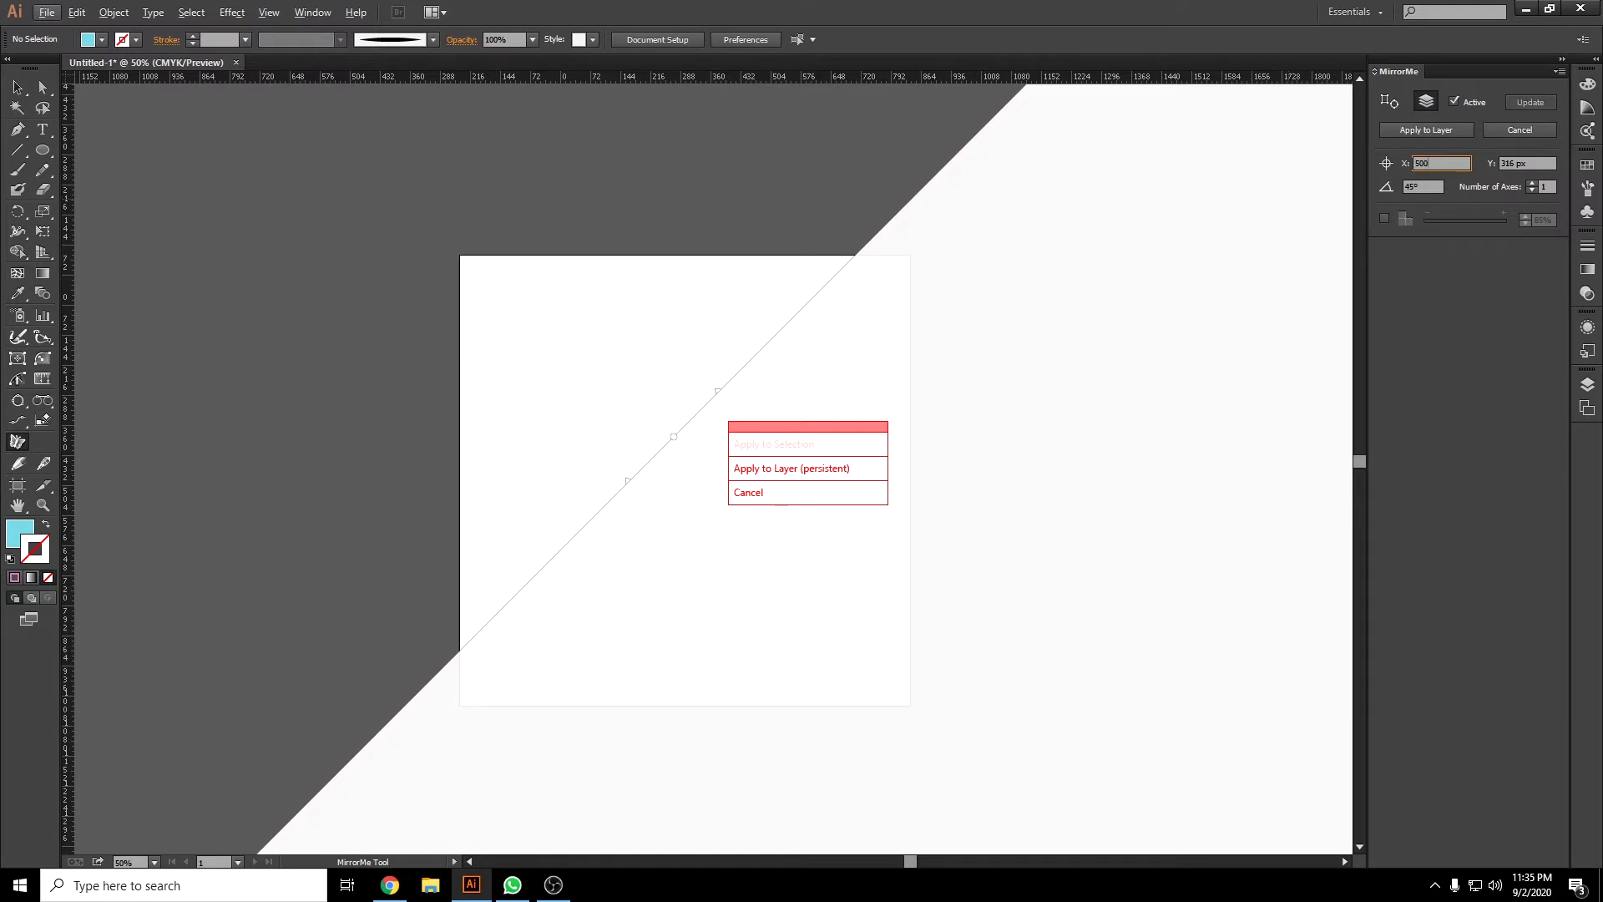
click(1548, 163)
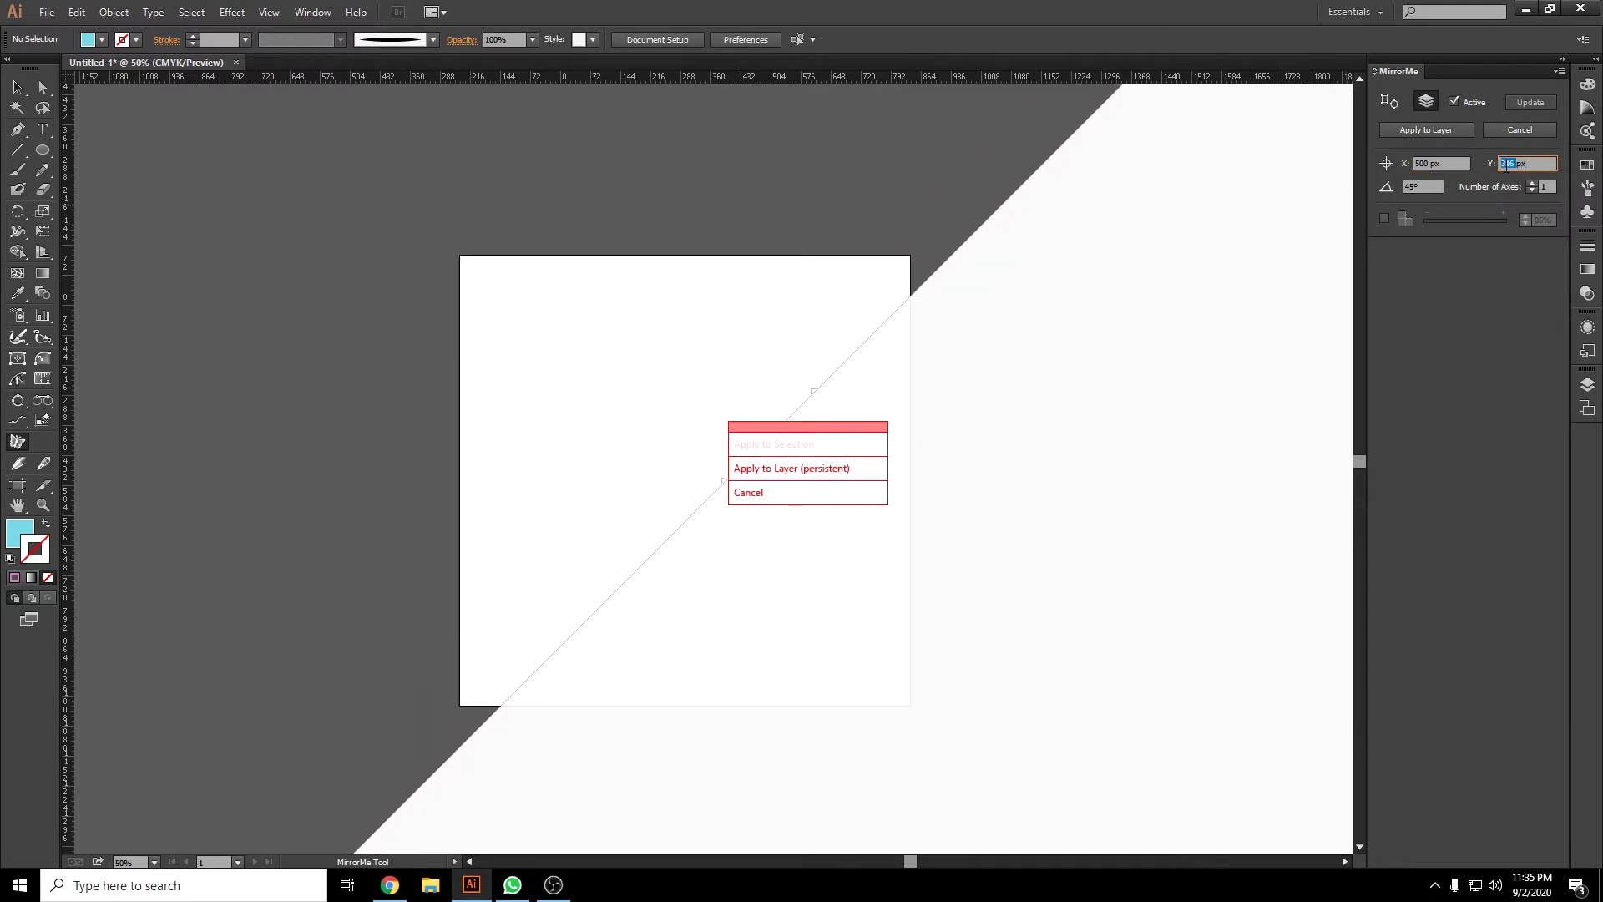
text(500)
key(Return)
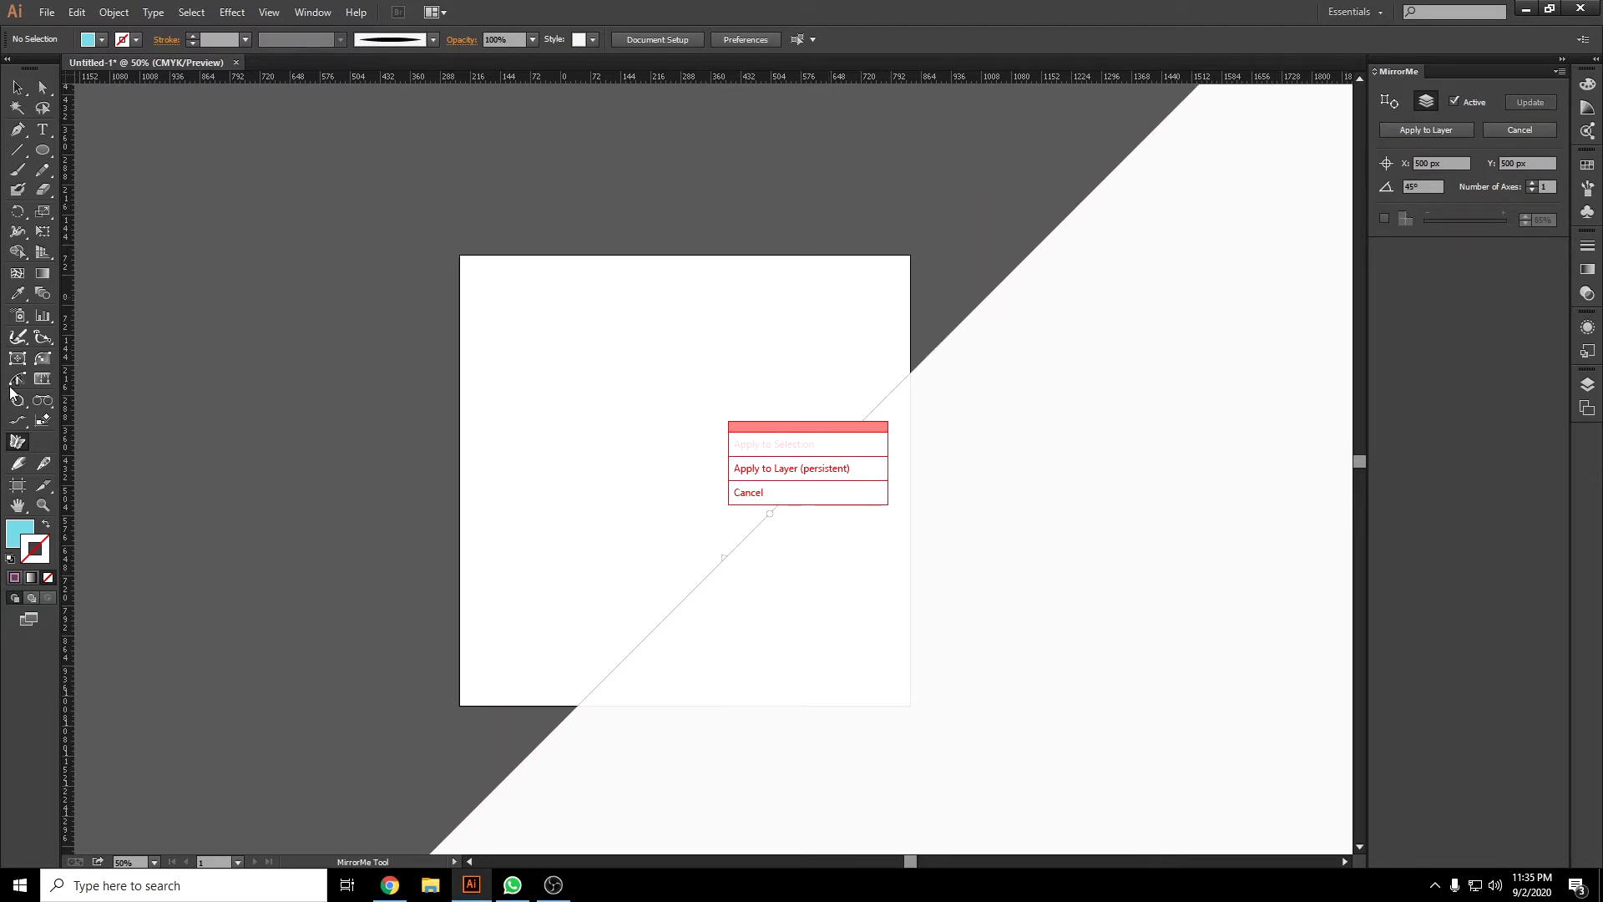
click(17, 485)
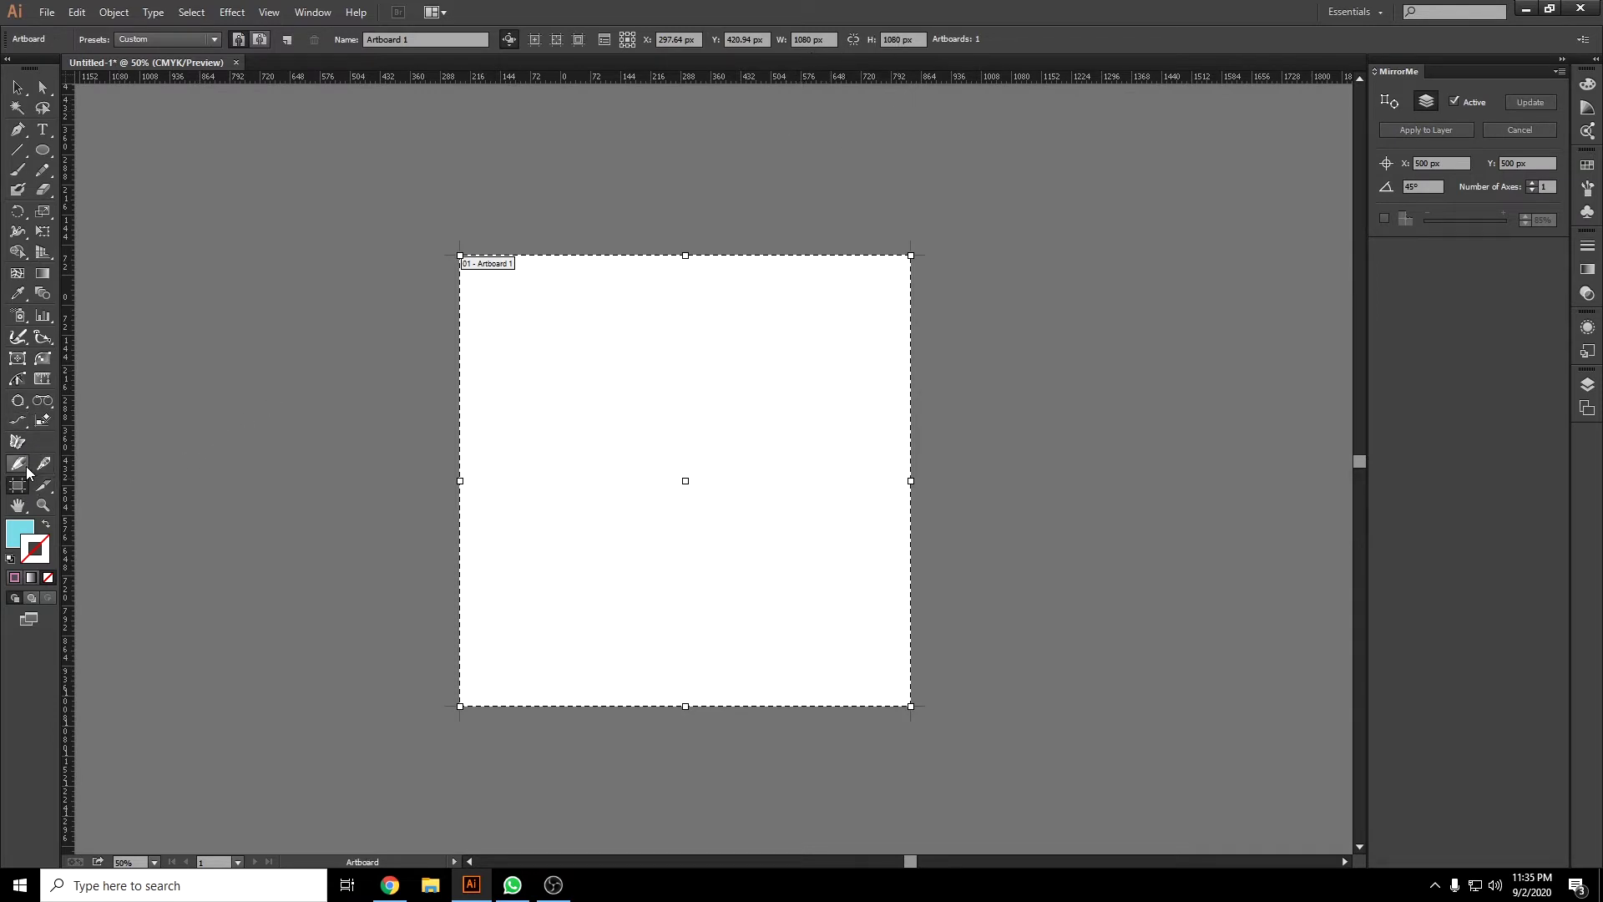
click(18, 441)
drag(679, 473, 668, 501)
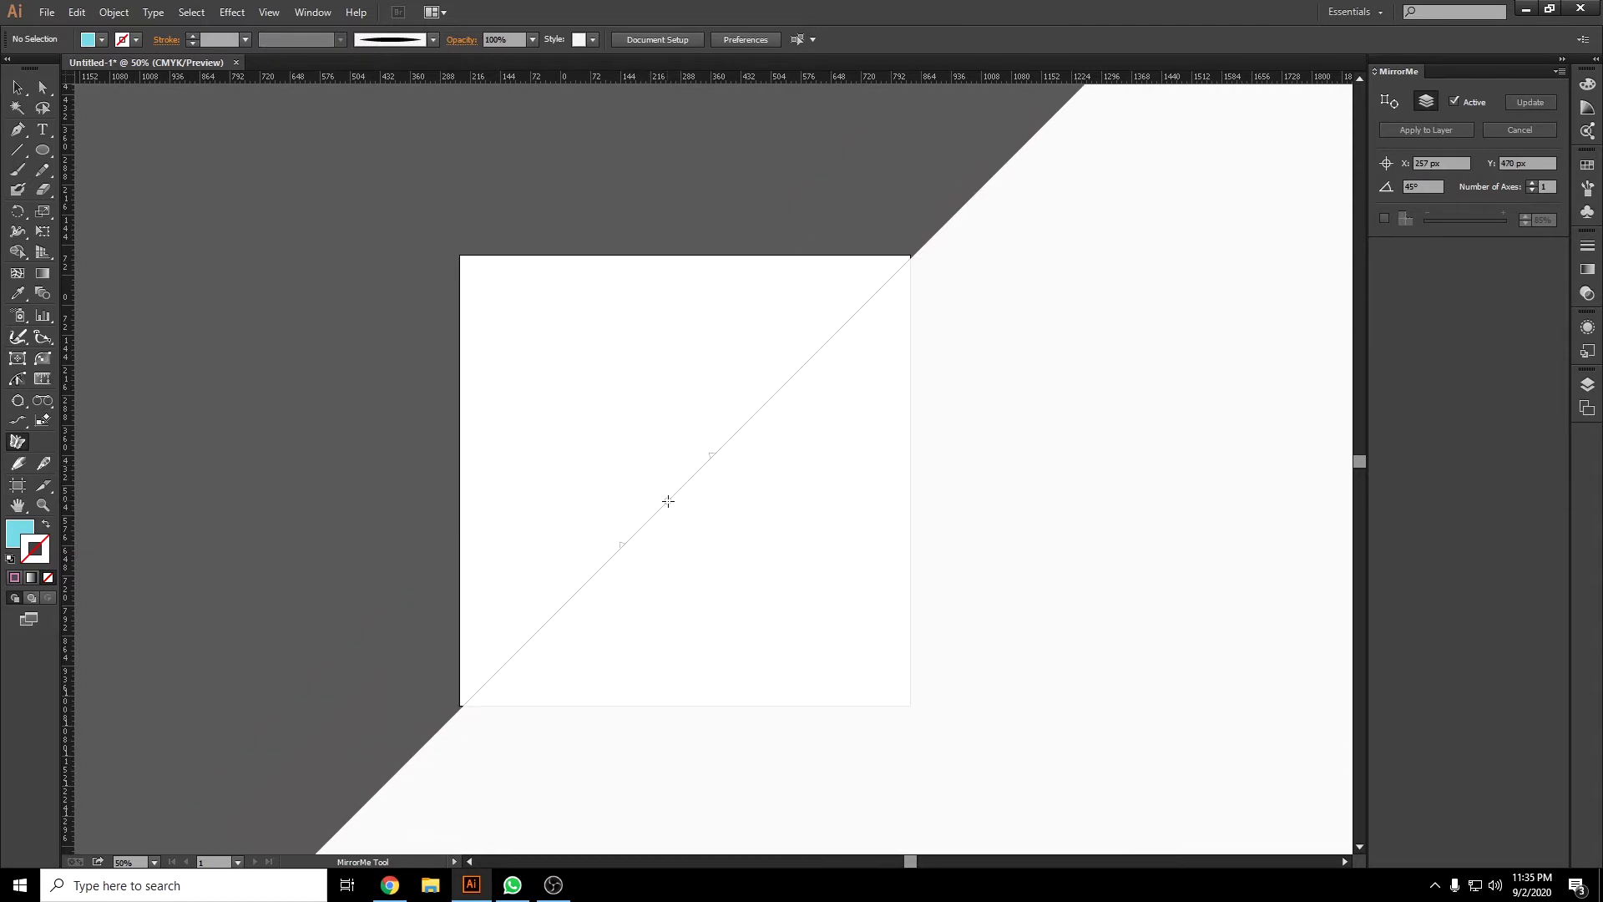
right_click(668, 504)
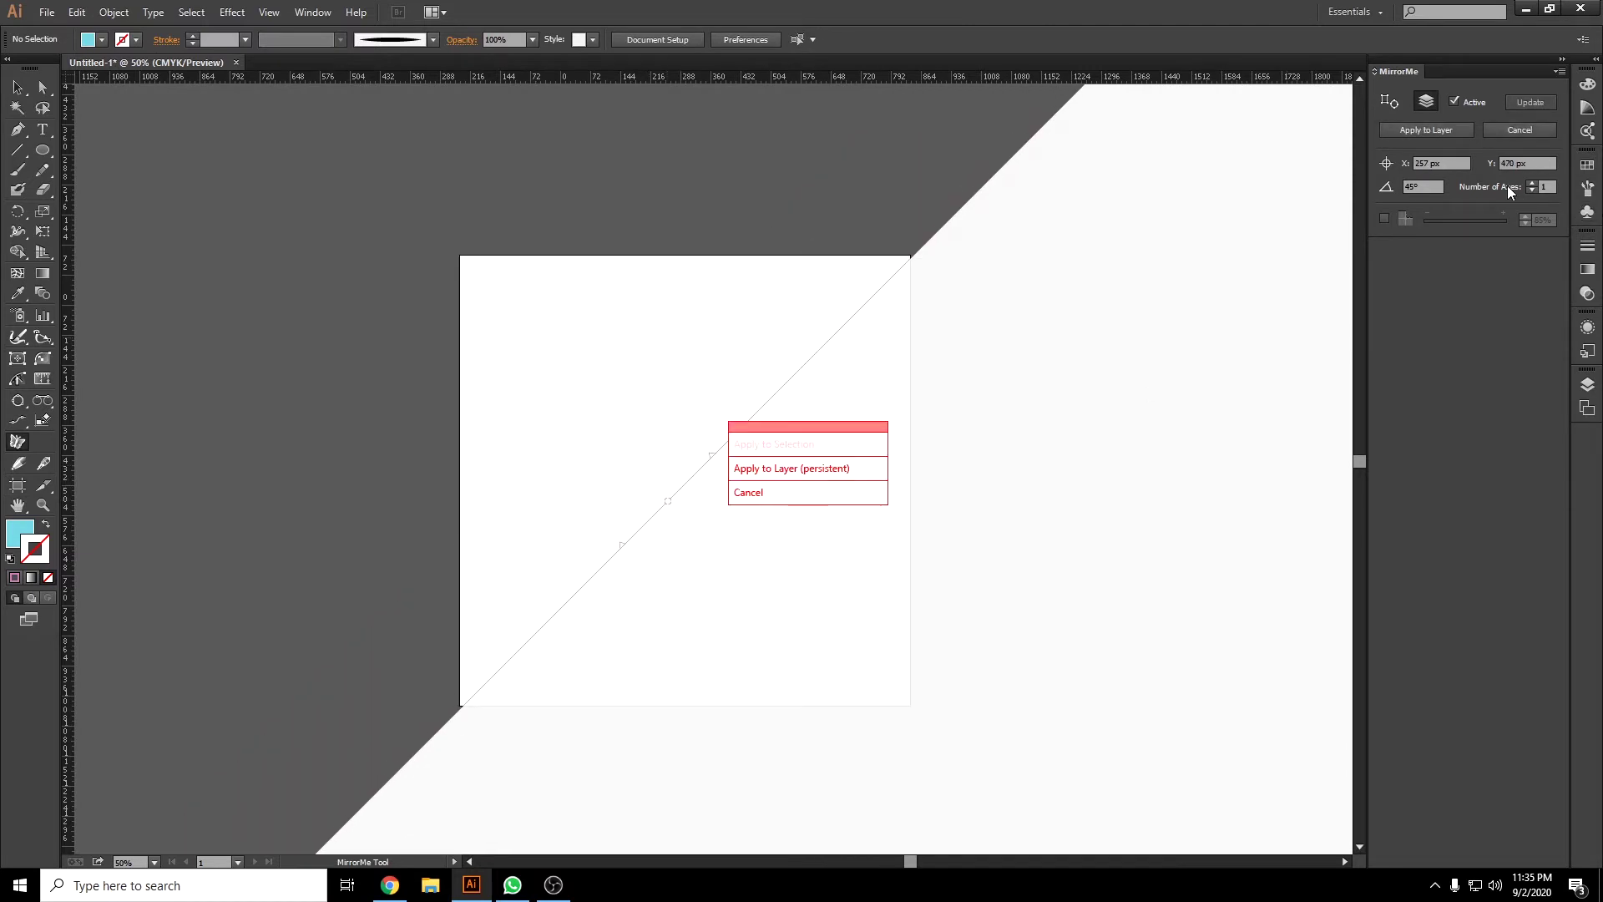
click(1425, 103)
click(43, 149)
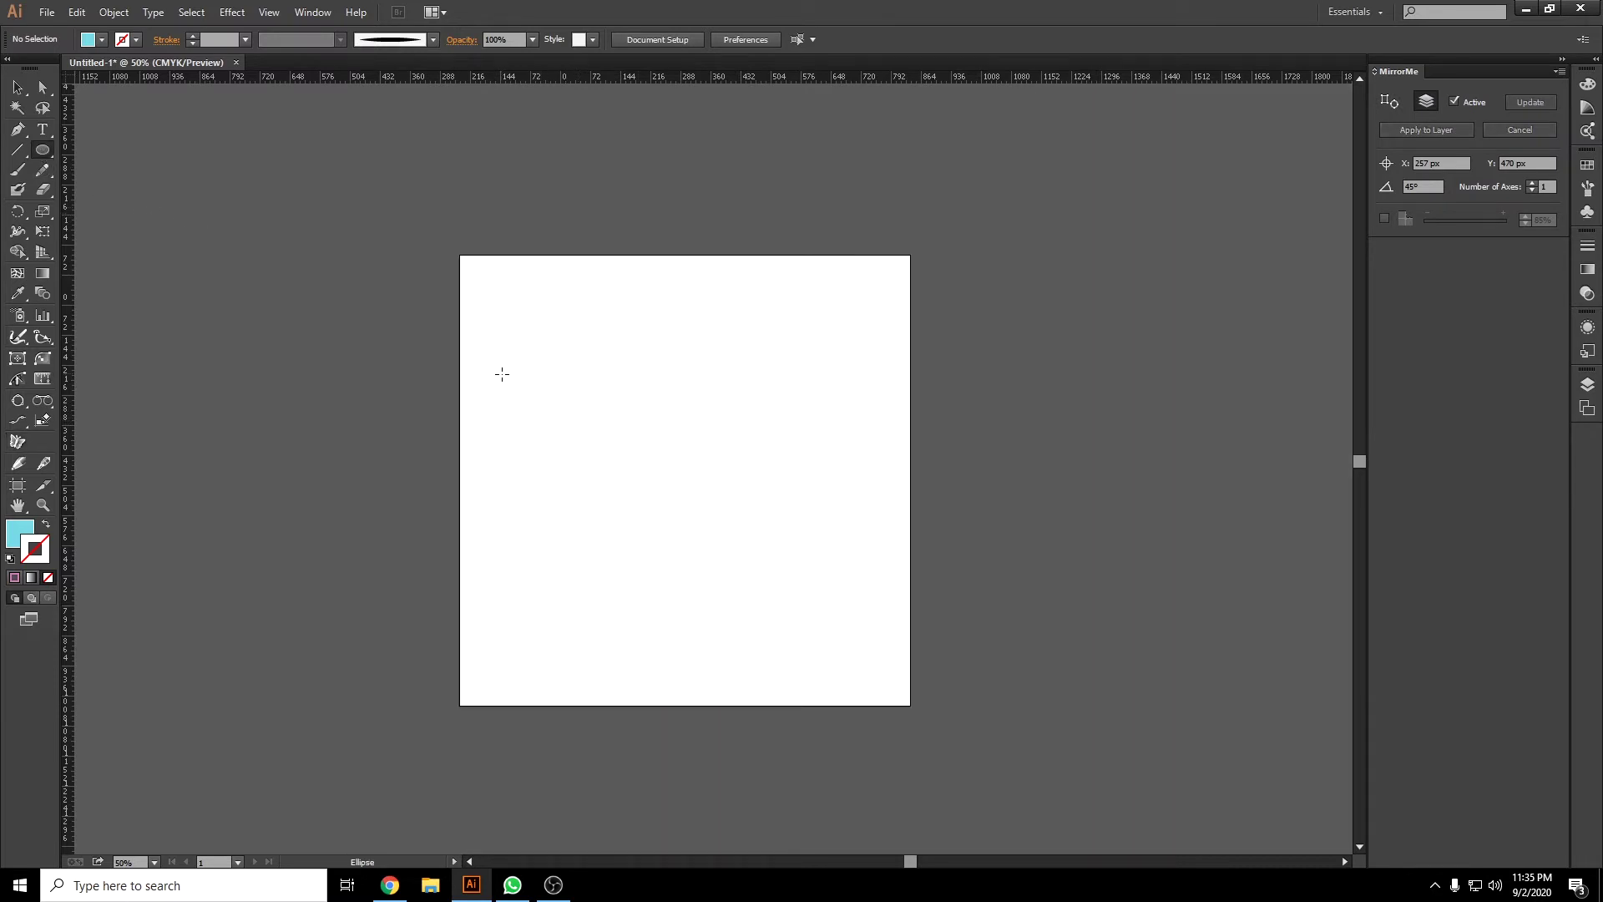
Discard a trial circle and draw a light cyan five-pointed star on the artboard's left.
mouse_move(501, 374)
mouse_down()
mouse_move(621, 546)
mouse_move(618, 529)
mouse_up()
key(v)
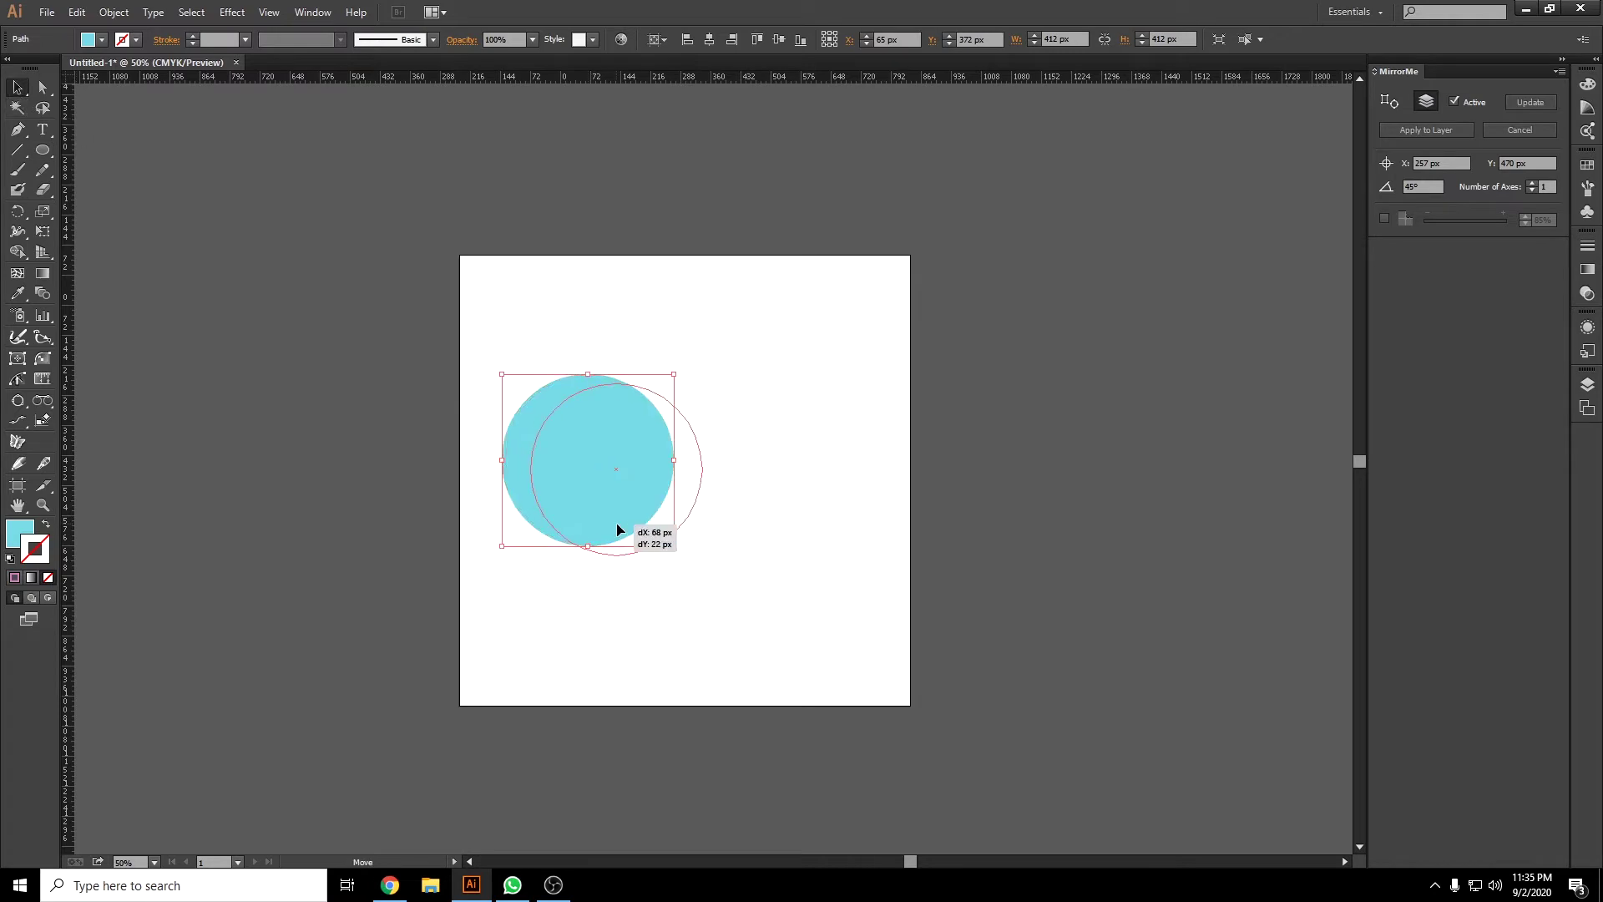
key(Delete)
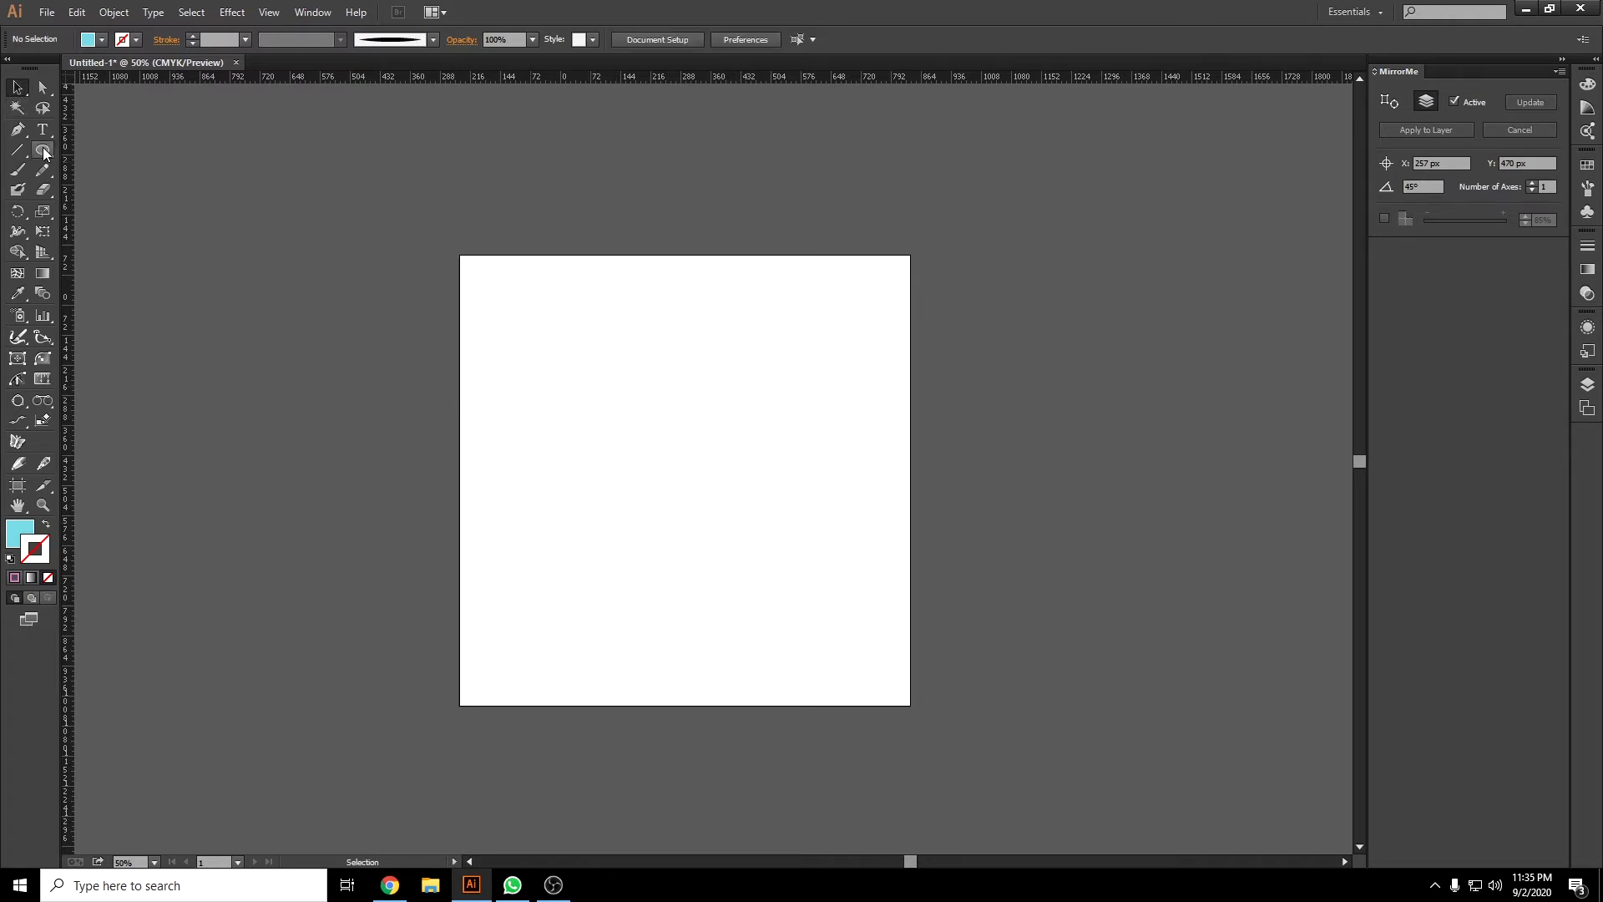
mouse_move(43, 149)
mouse_down()
mouse_move(120, 250)
mouse_move(114, 229)
mouse_up()
drag(550, 445, 587, 496)
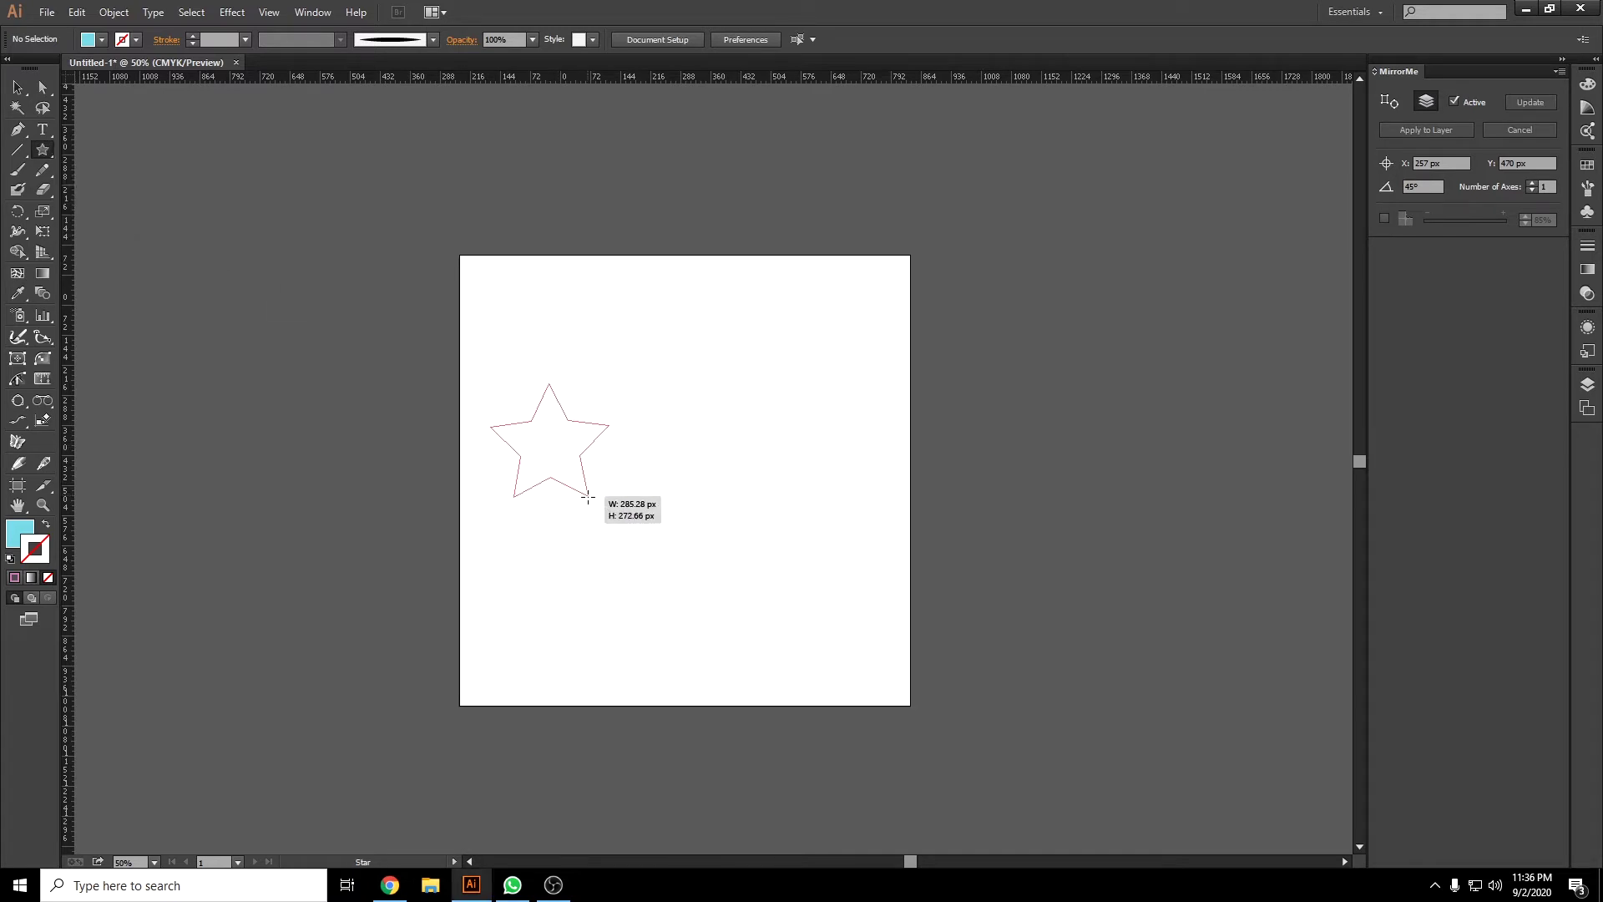
click(17, 87)
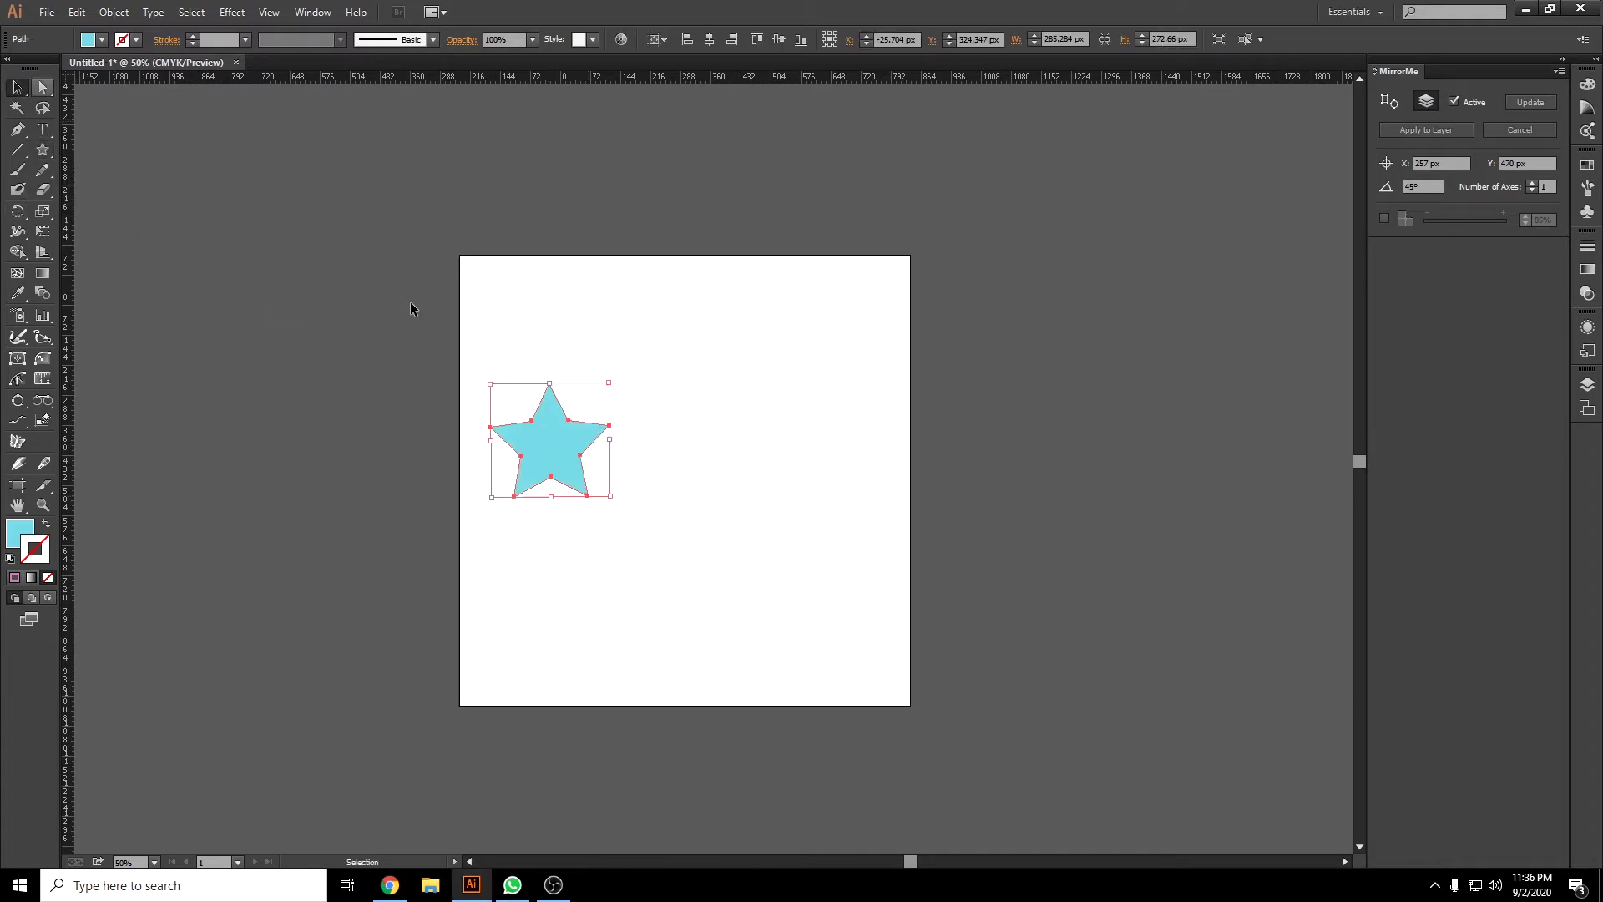
click(609, 389)
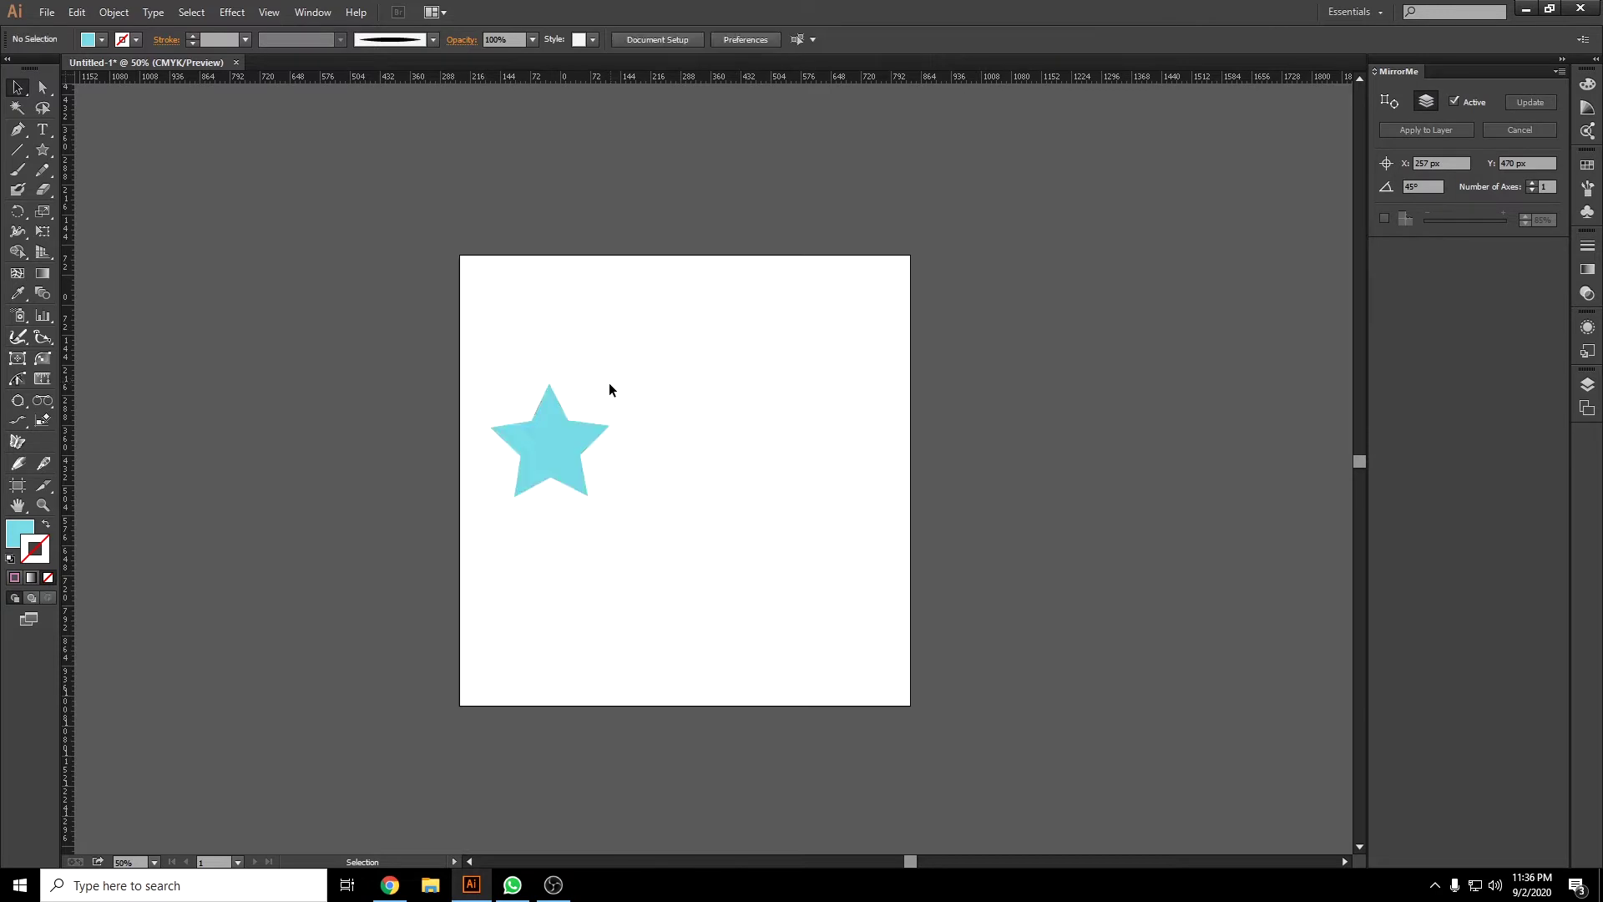
click(589, 427)
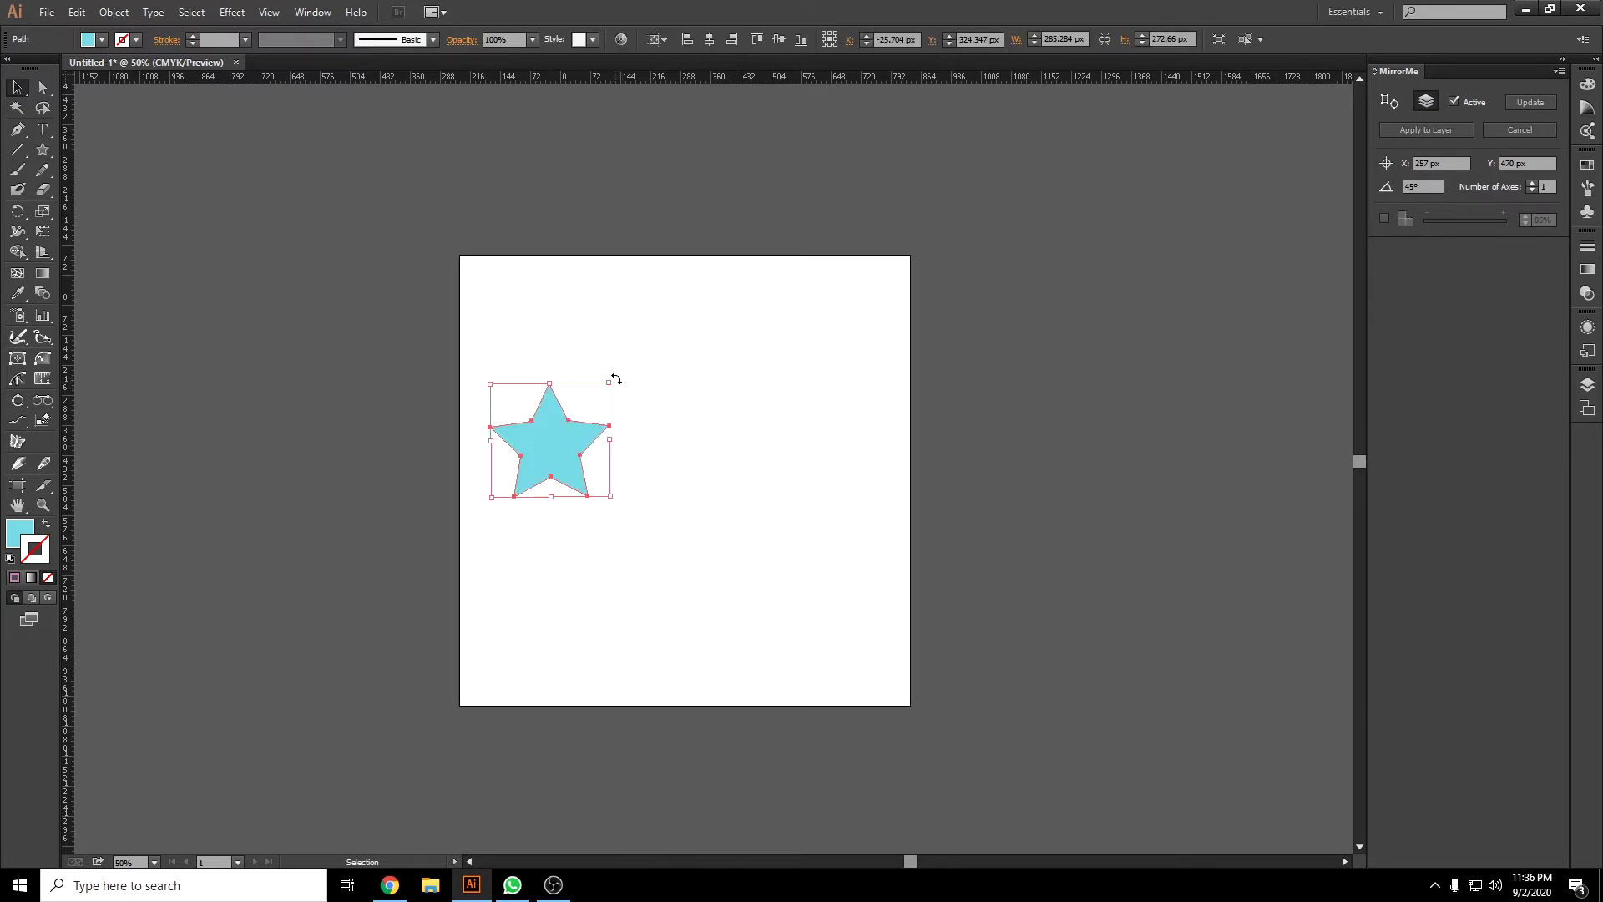
Tilt the star about 30°, centre it, and mirror it across a 45° axis applied to the selection.
drag(615, 382, 601, 417)
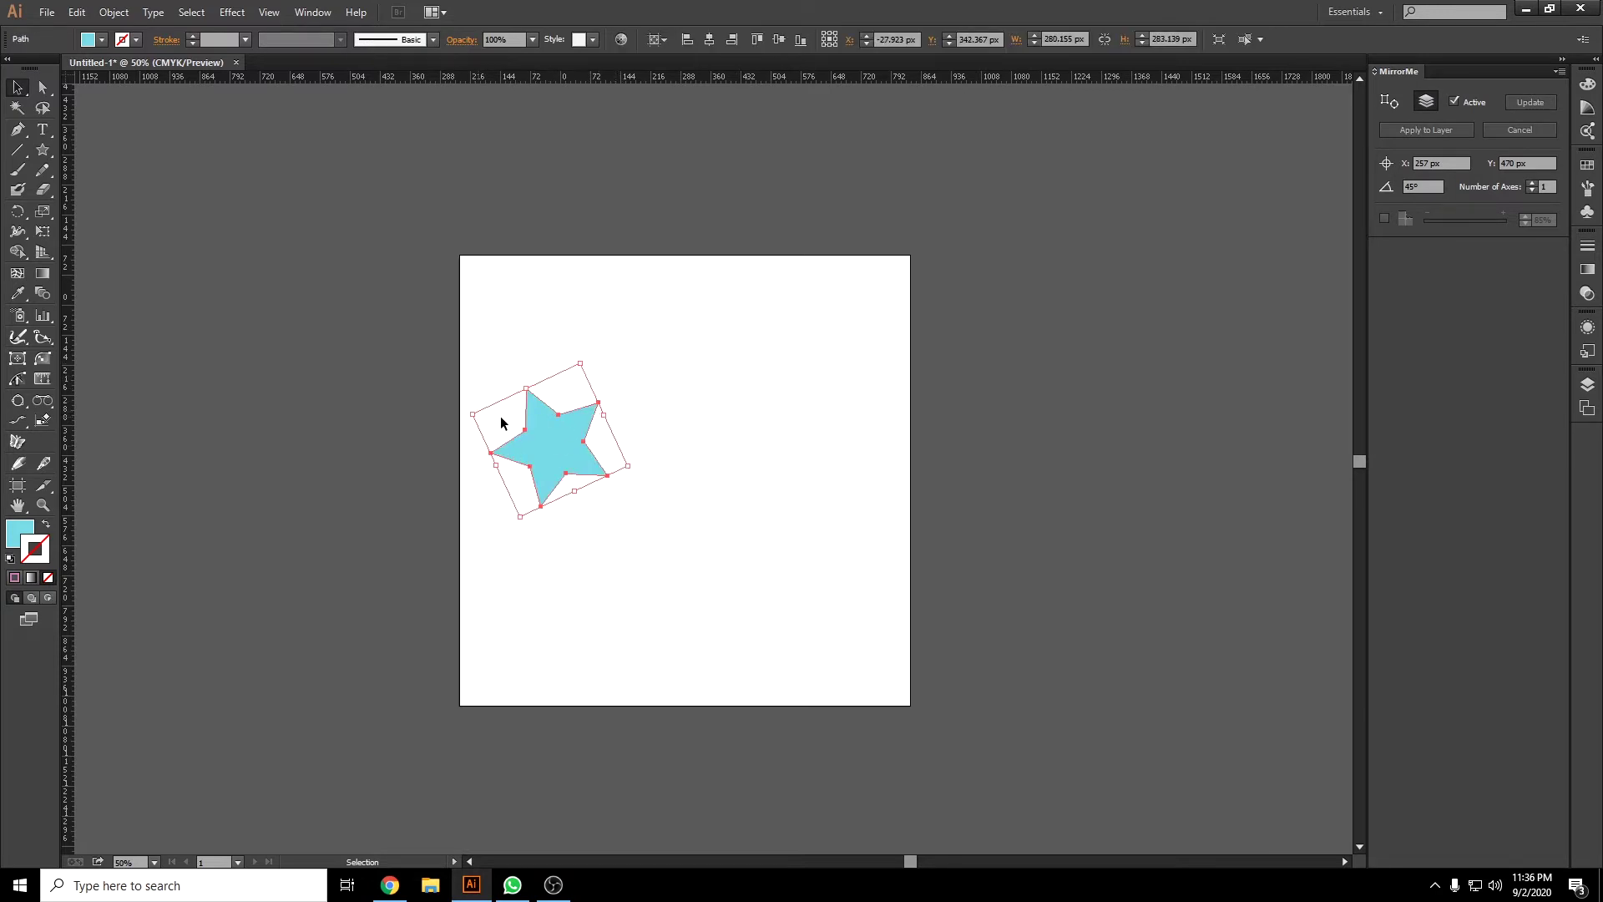
mouse_move(600, 460)
mouse_down()
mouse_move(718, 468)
mouse_move(659, 452)
mouse_up()
click(18, 443)
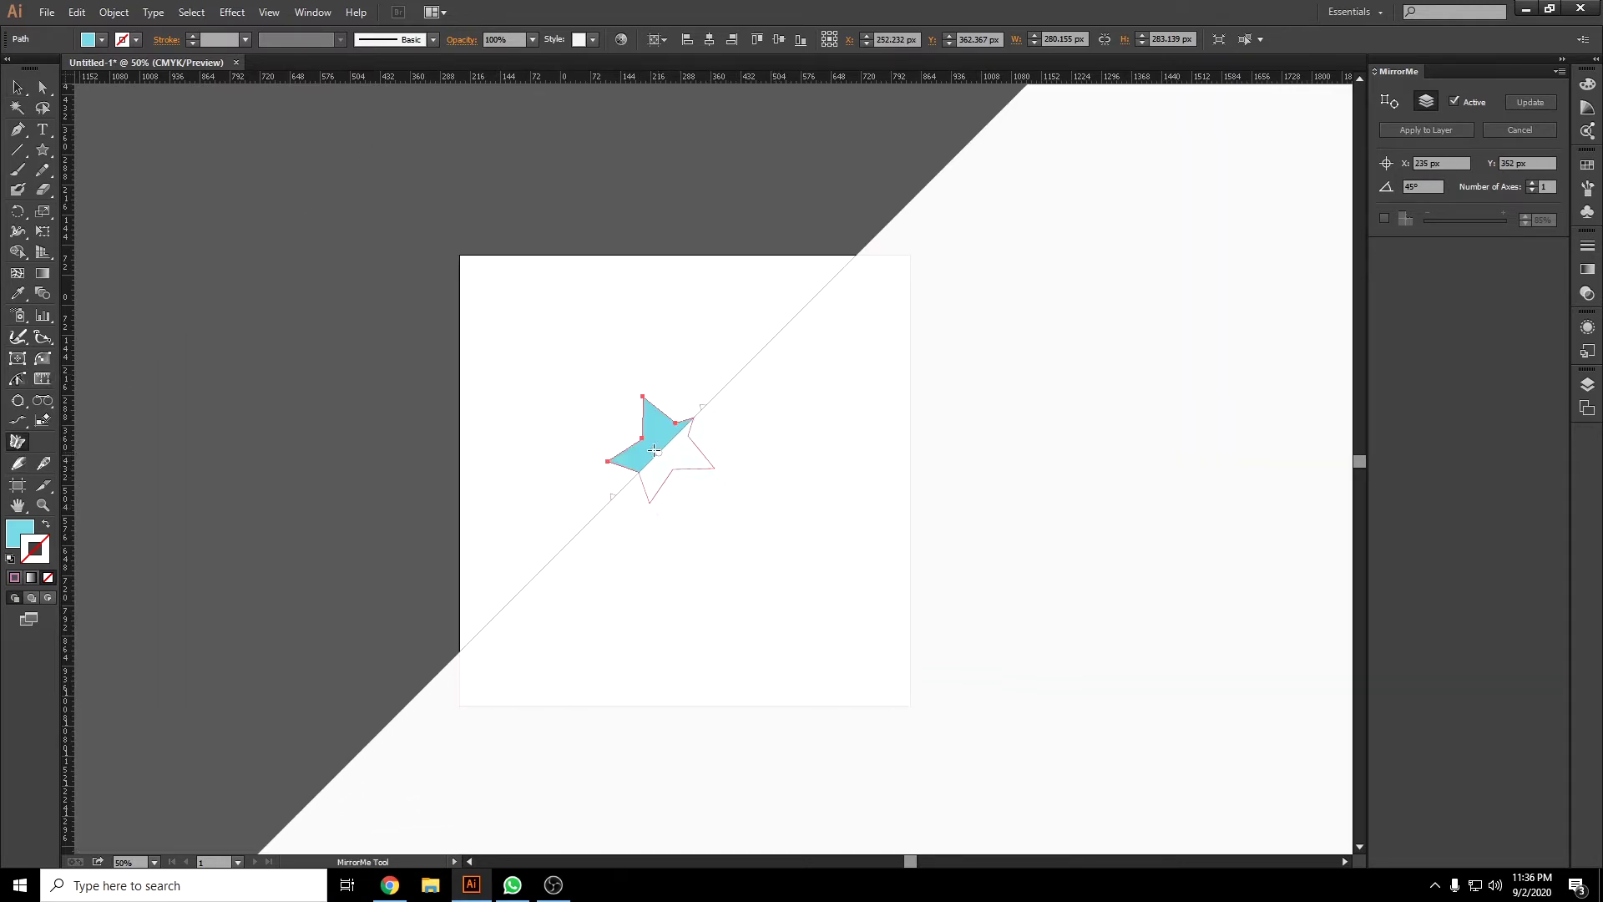
mouse_move(654, 450)
mouse_down()
mouse_move(673, 454)
mouse_move(661, 456)
mouse_up()
click(660, 456)
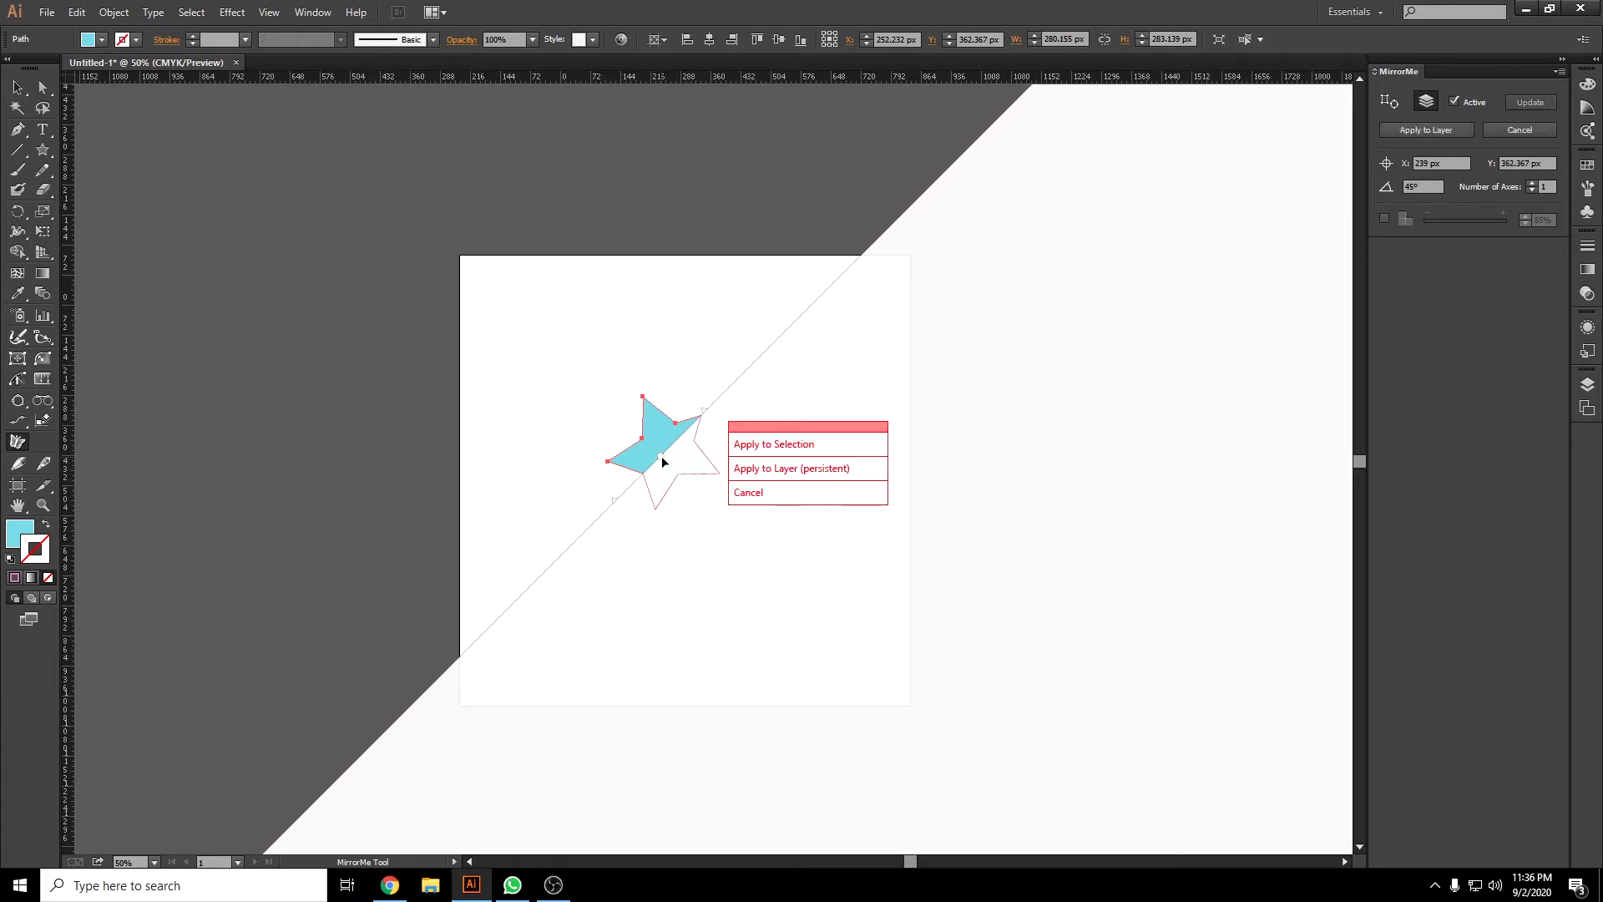
click(1390, 101)
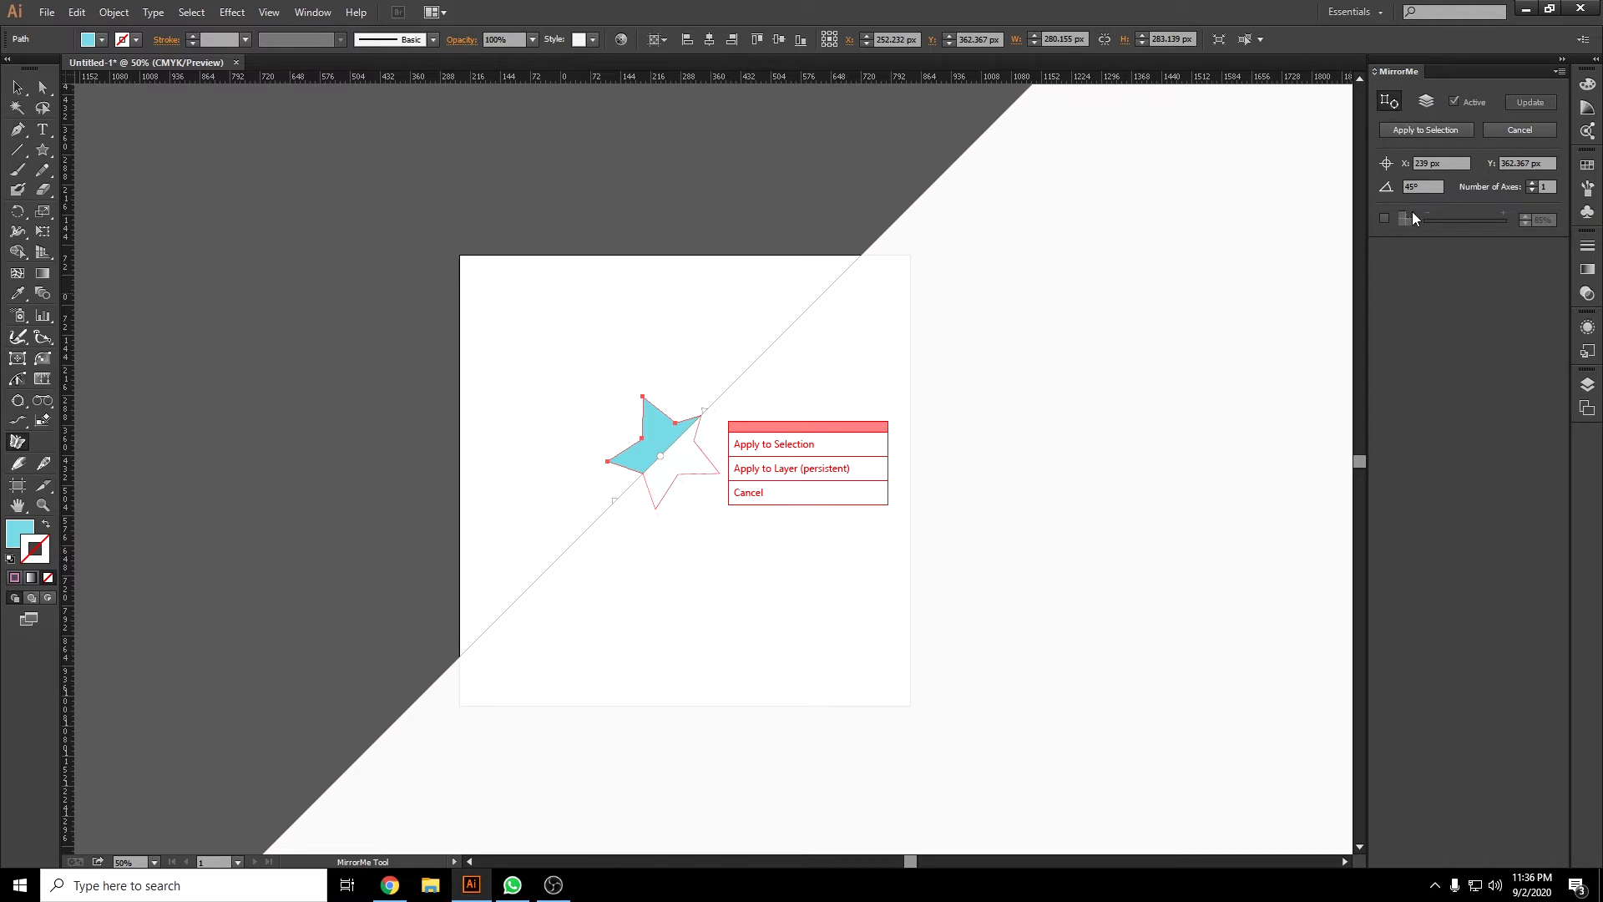
Draw a rectangle over the star's area and fill it bright green (52E538).
key(v)
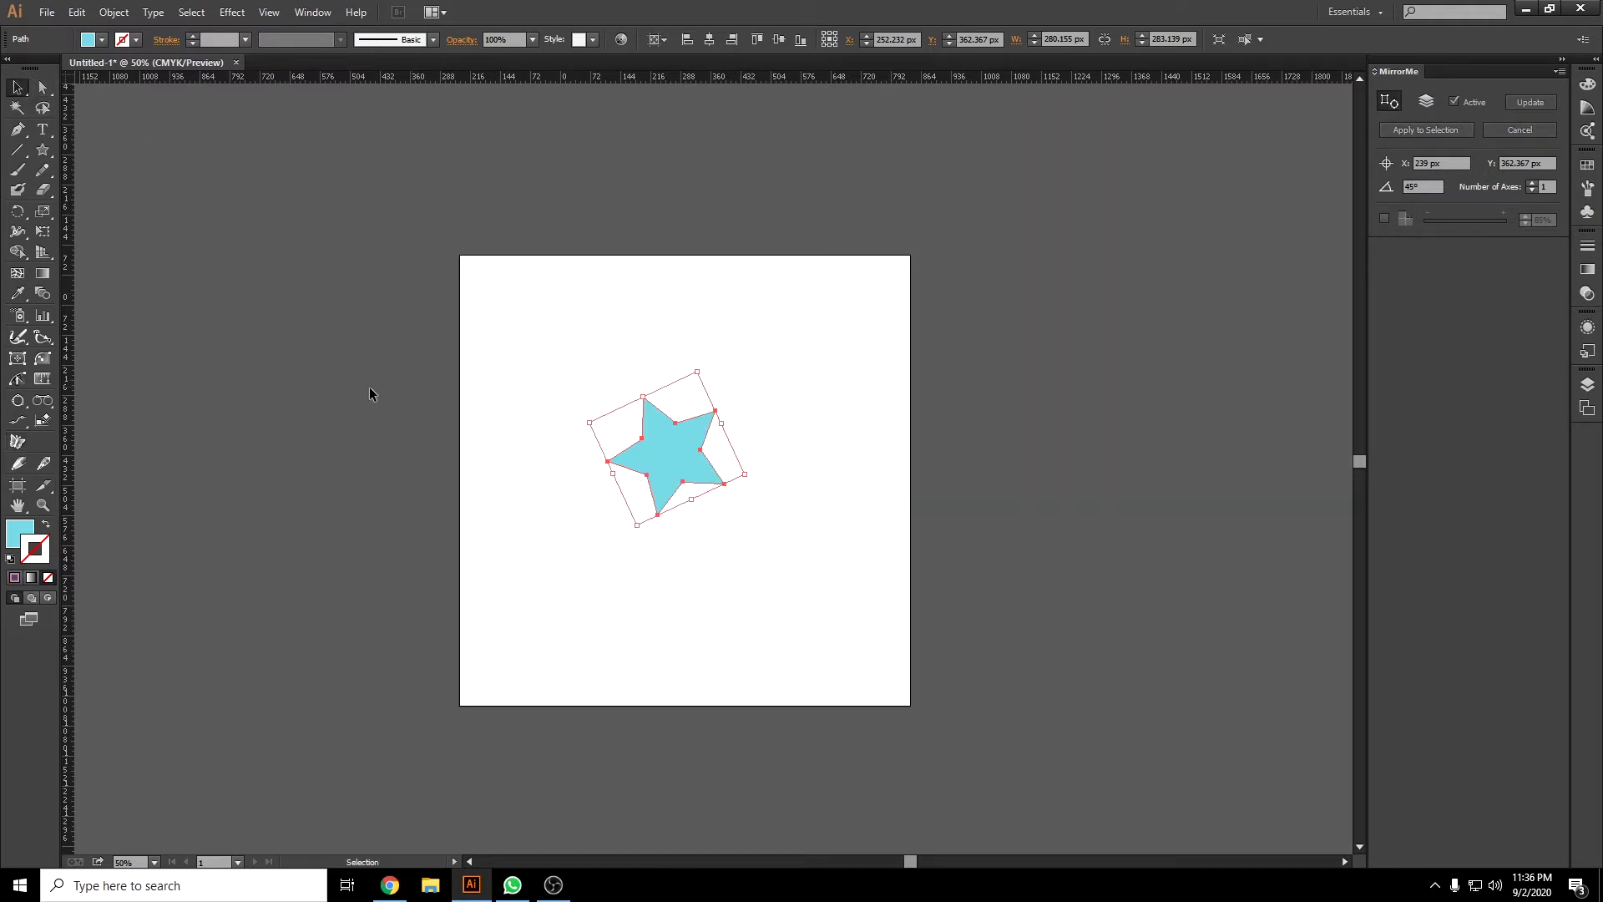
drag(42, 149, 117, 148)
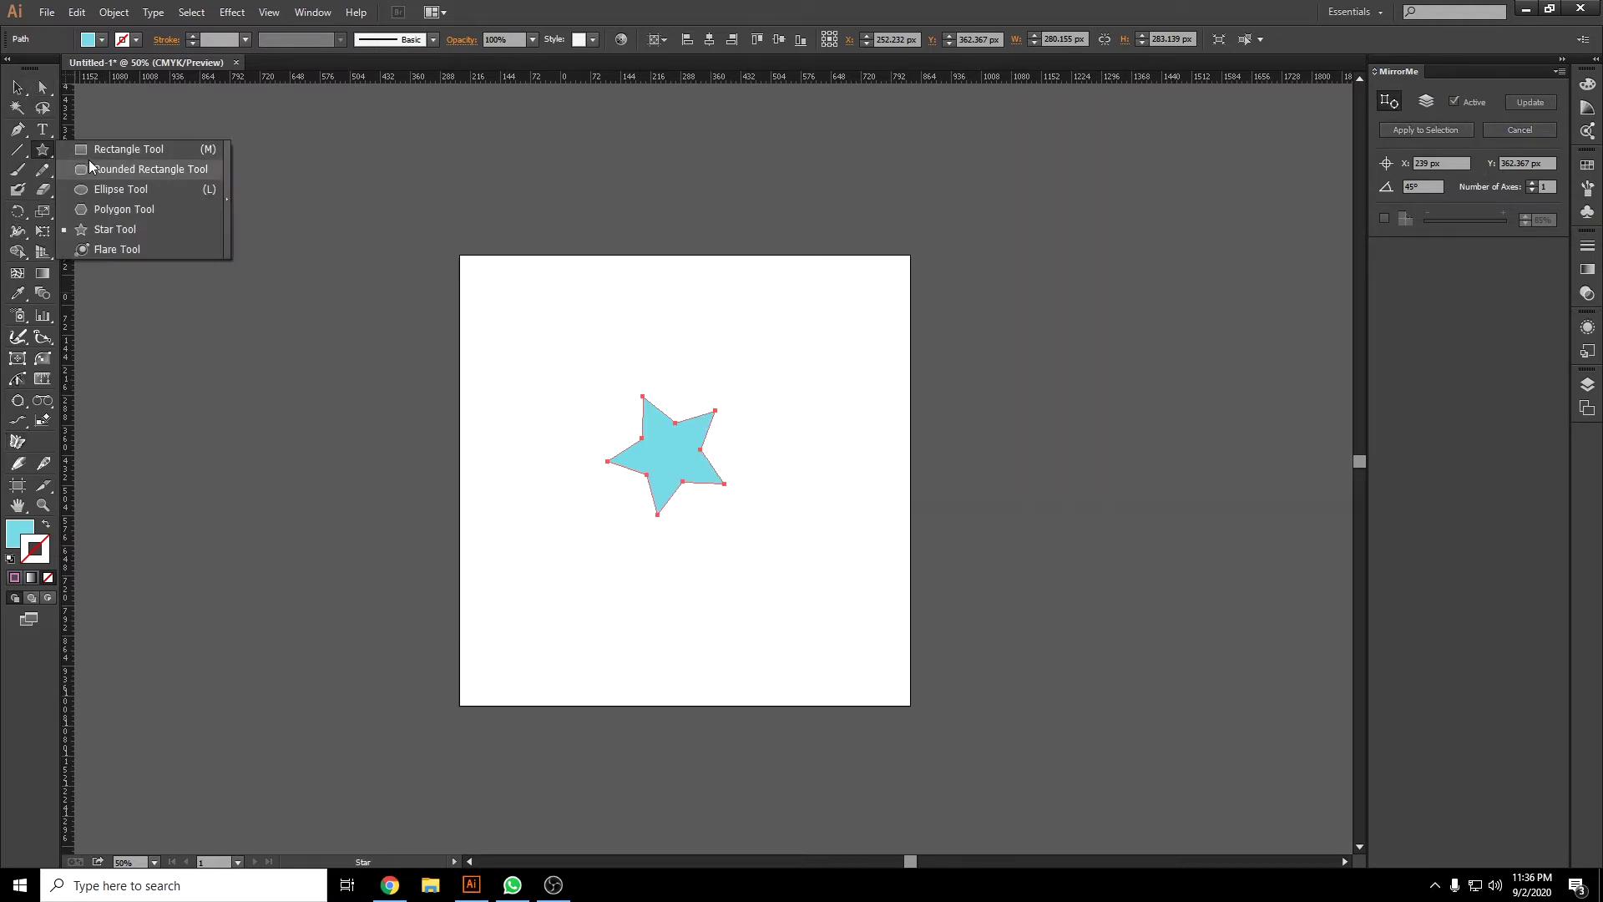
drag(573, 378, 770, 578)
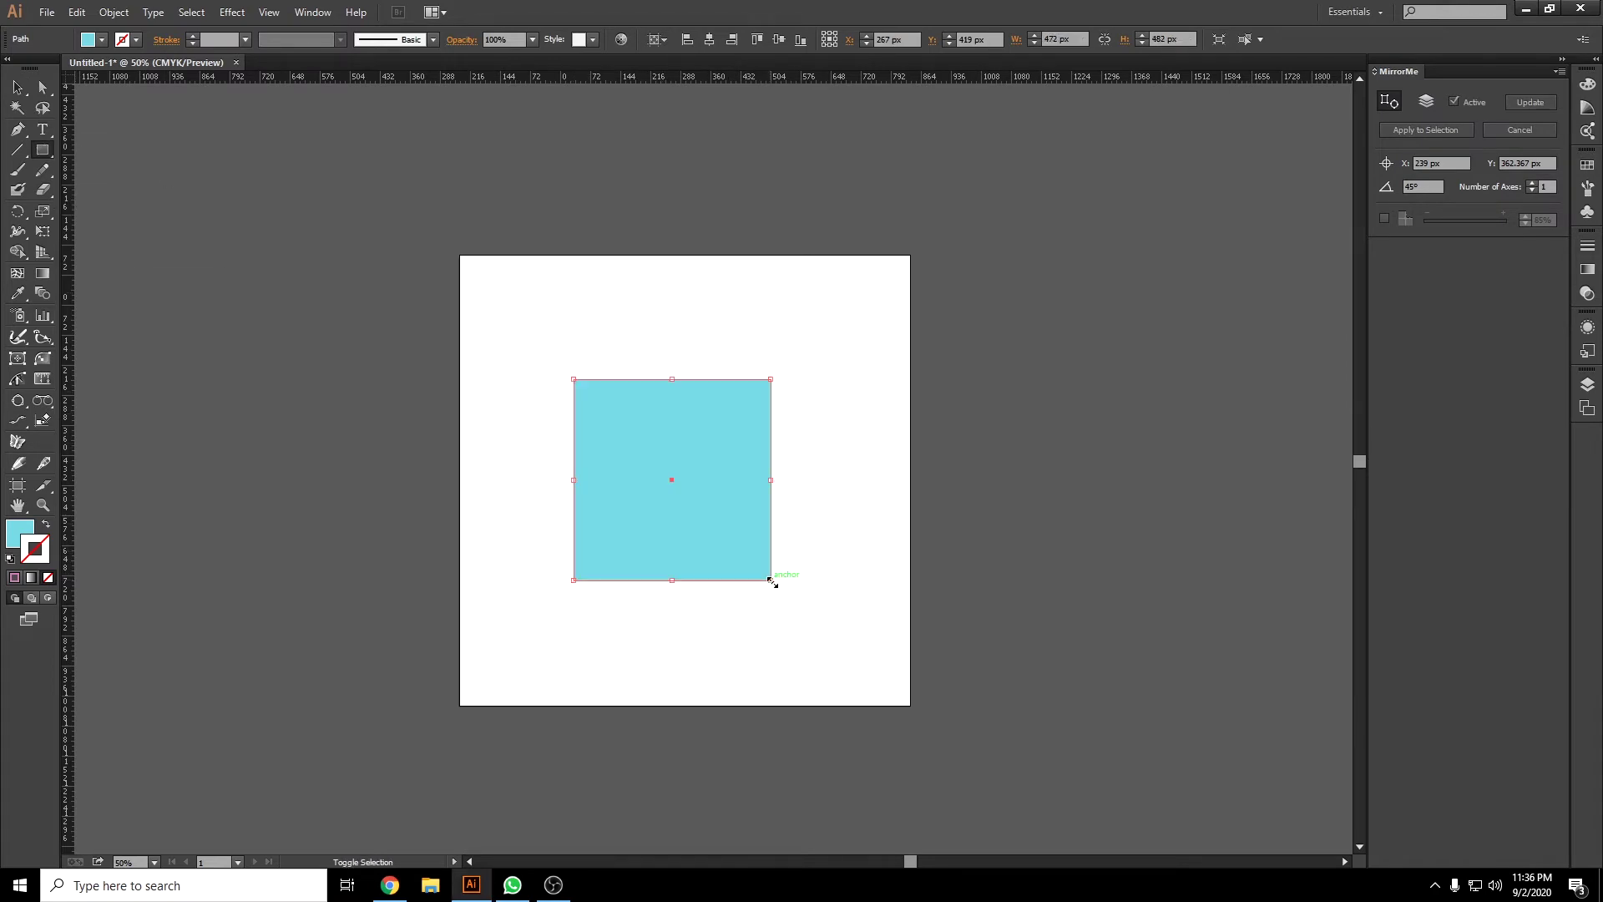
double_click(19, 531)
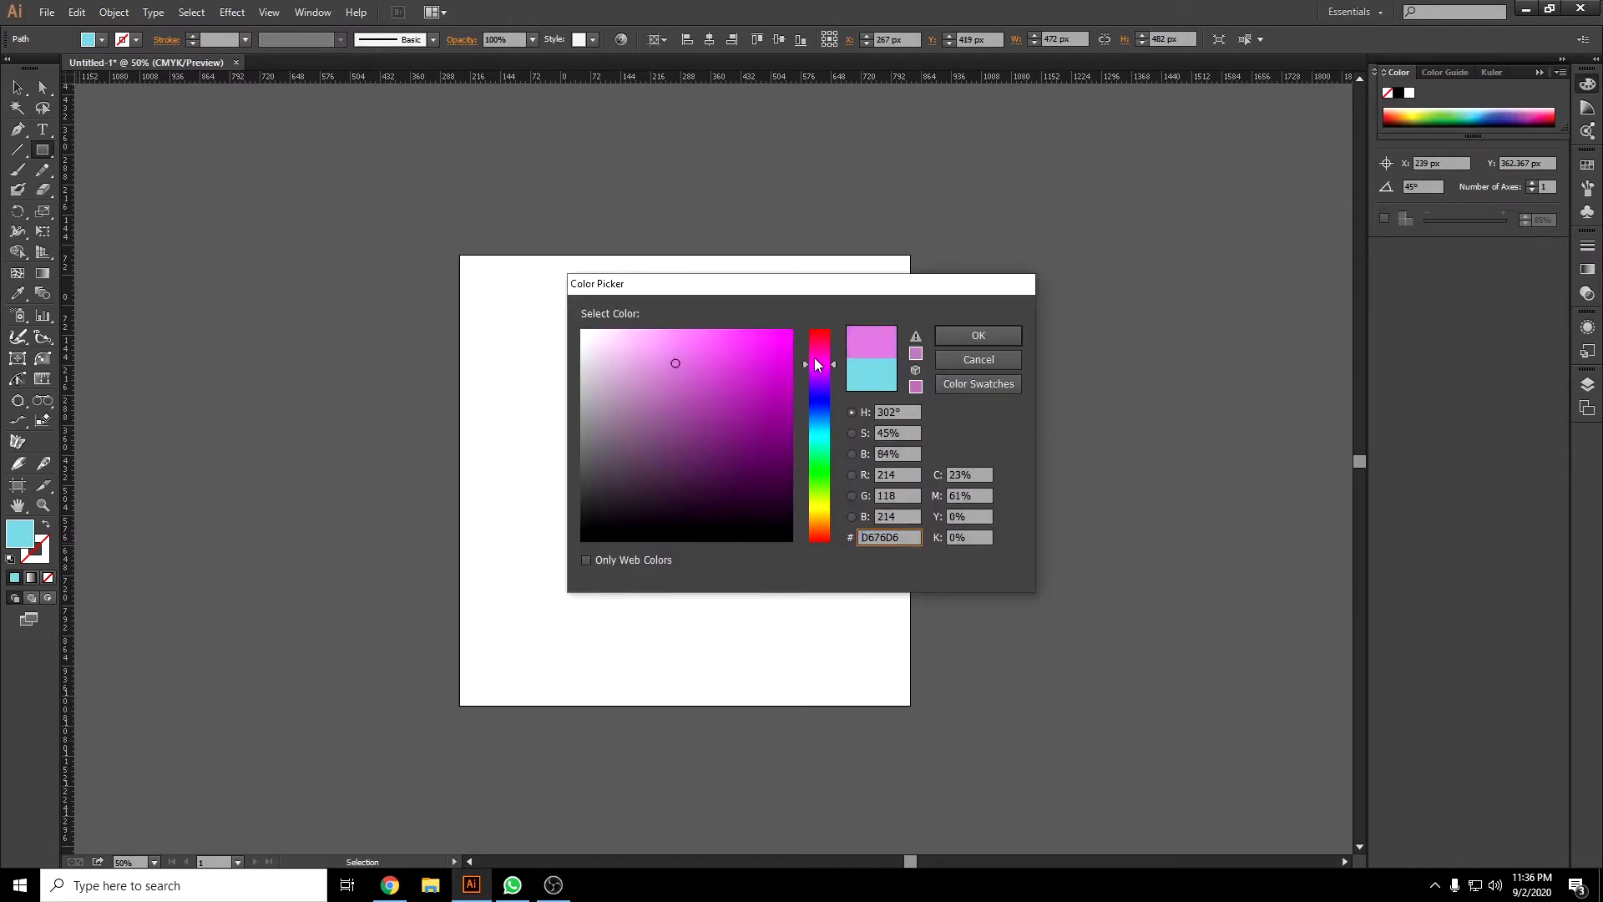
drag(820, 412, 820, 476)
click(742, 350)
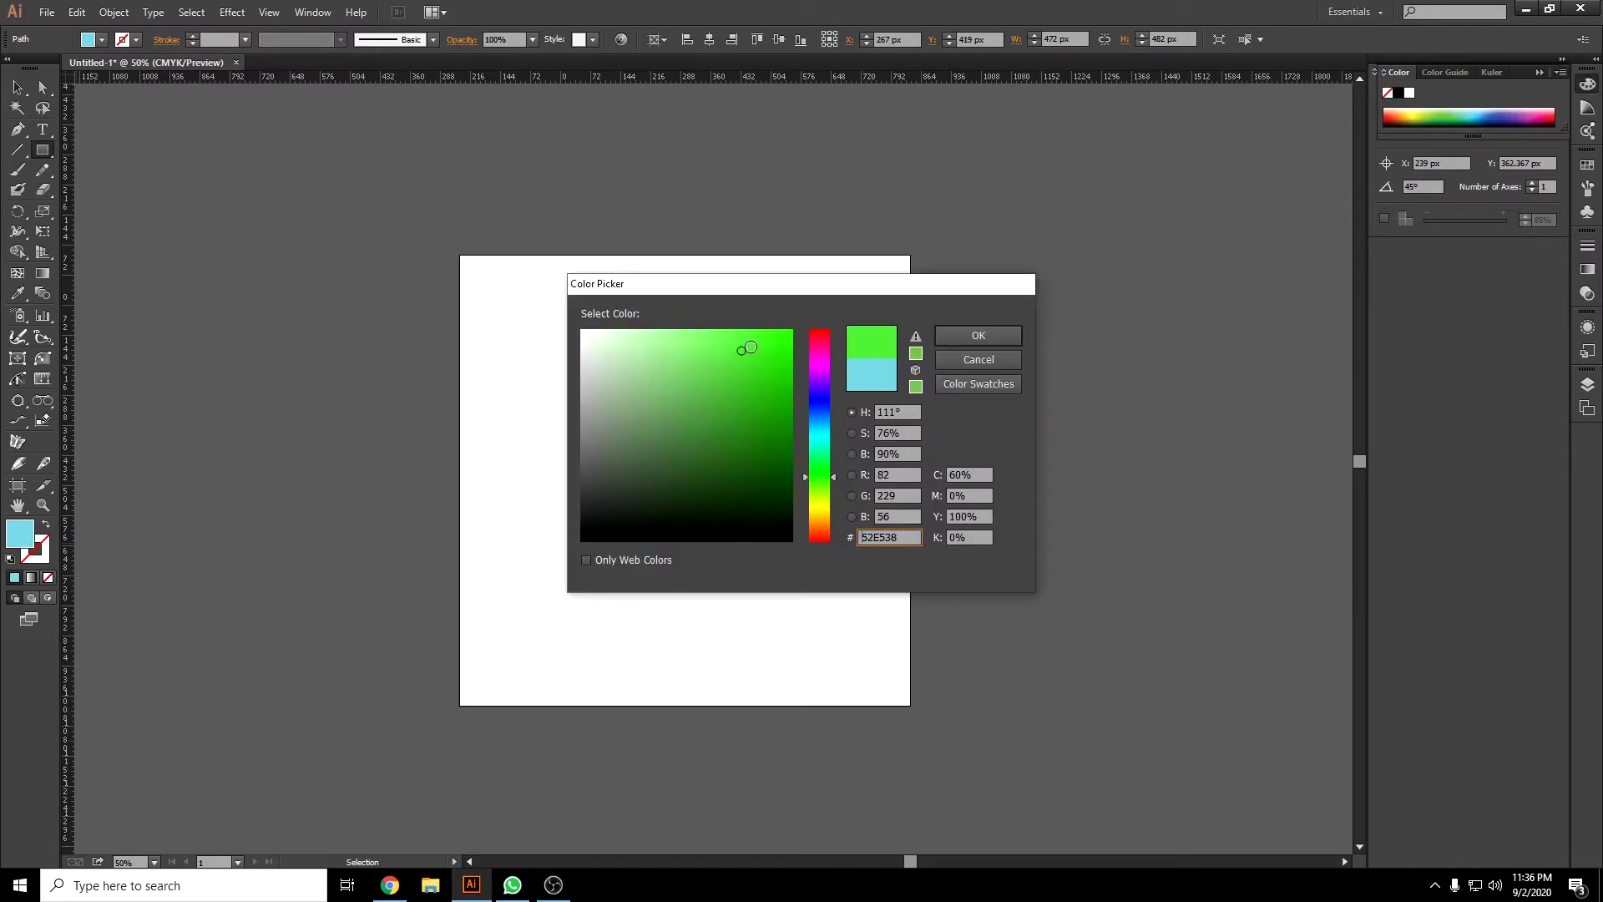
click(986, 334)
Recolour the cyan star's fill to near-black.
key(v)
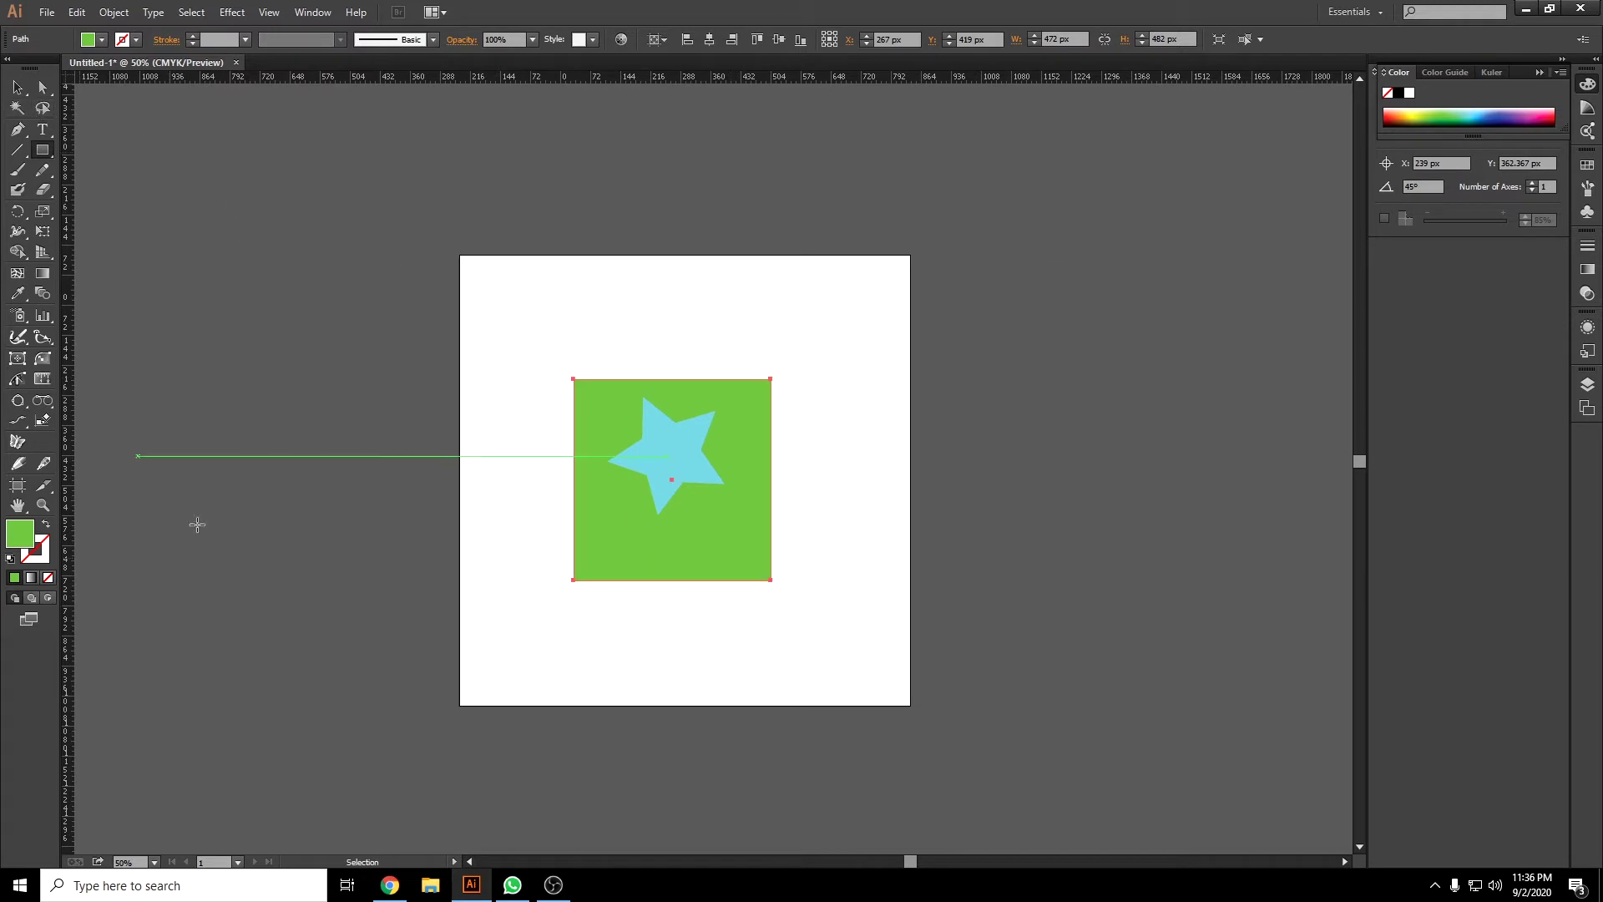
click(673, 476)
double_click(31, 541)
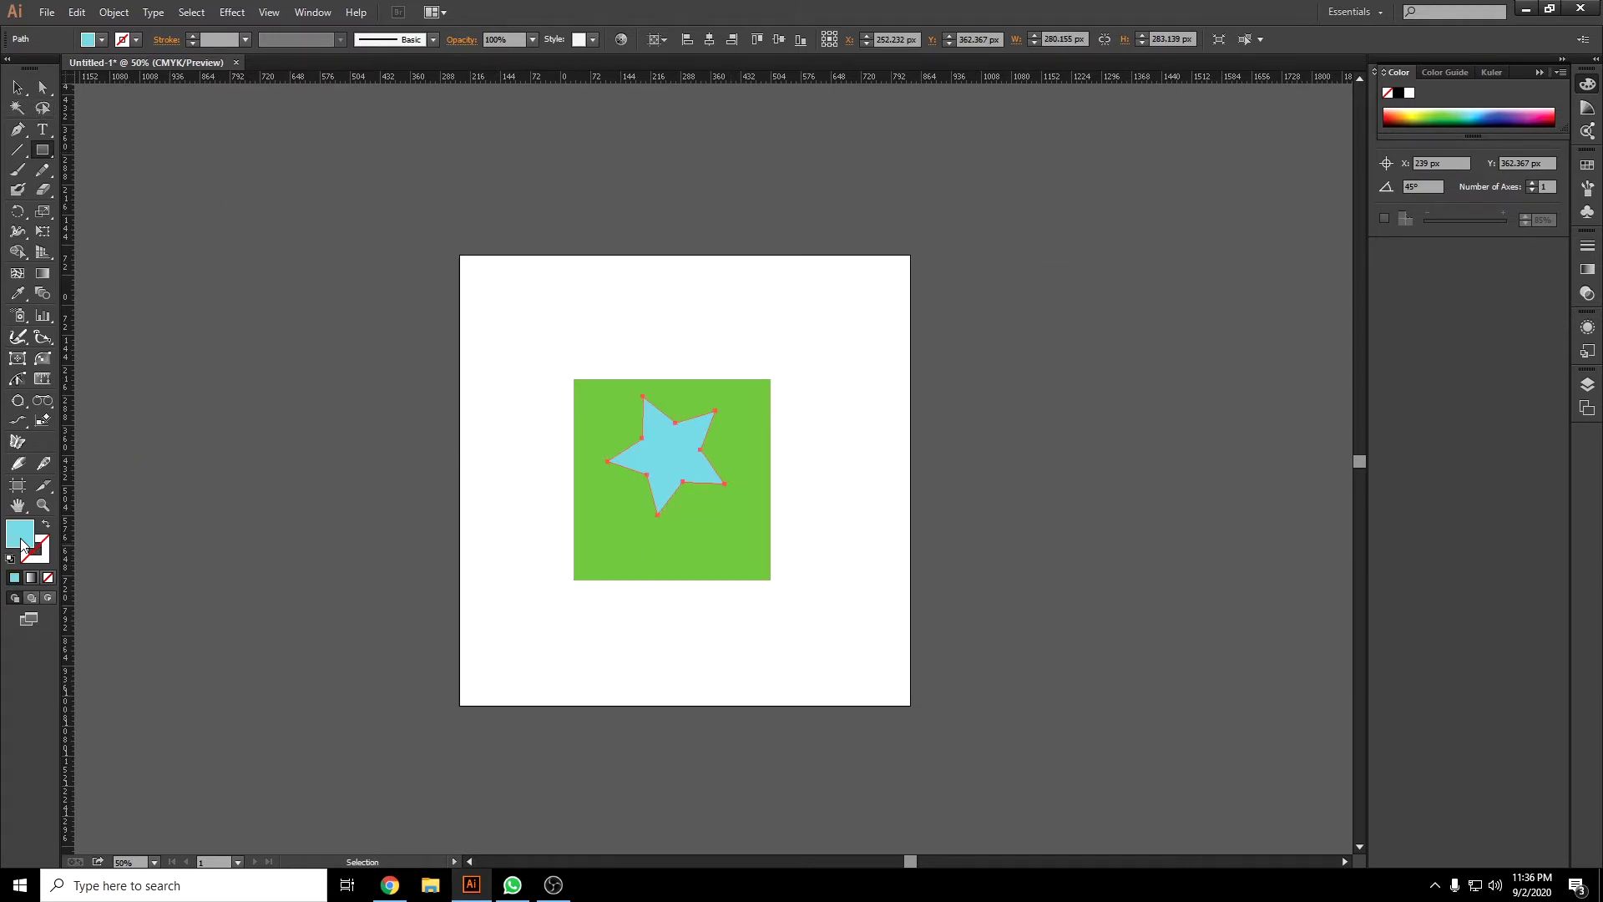
drag(705, 528, 577, 529)
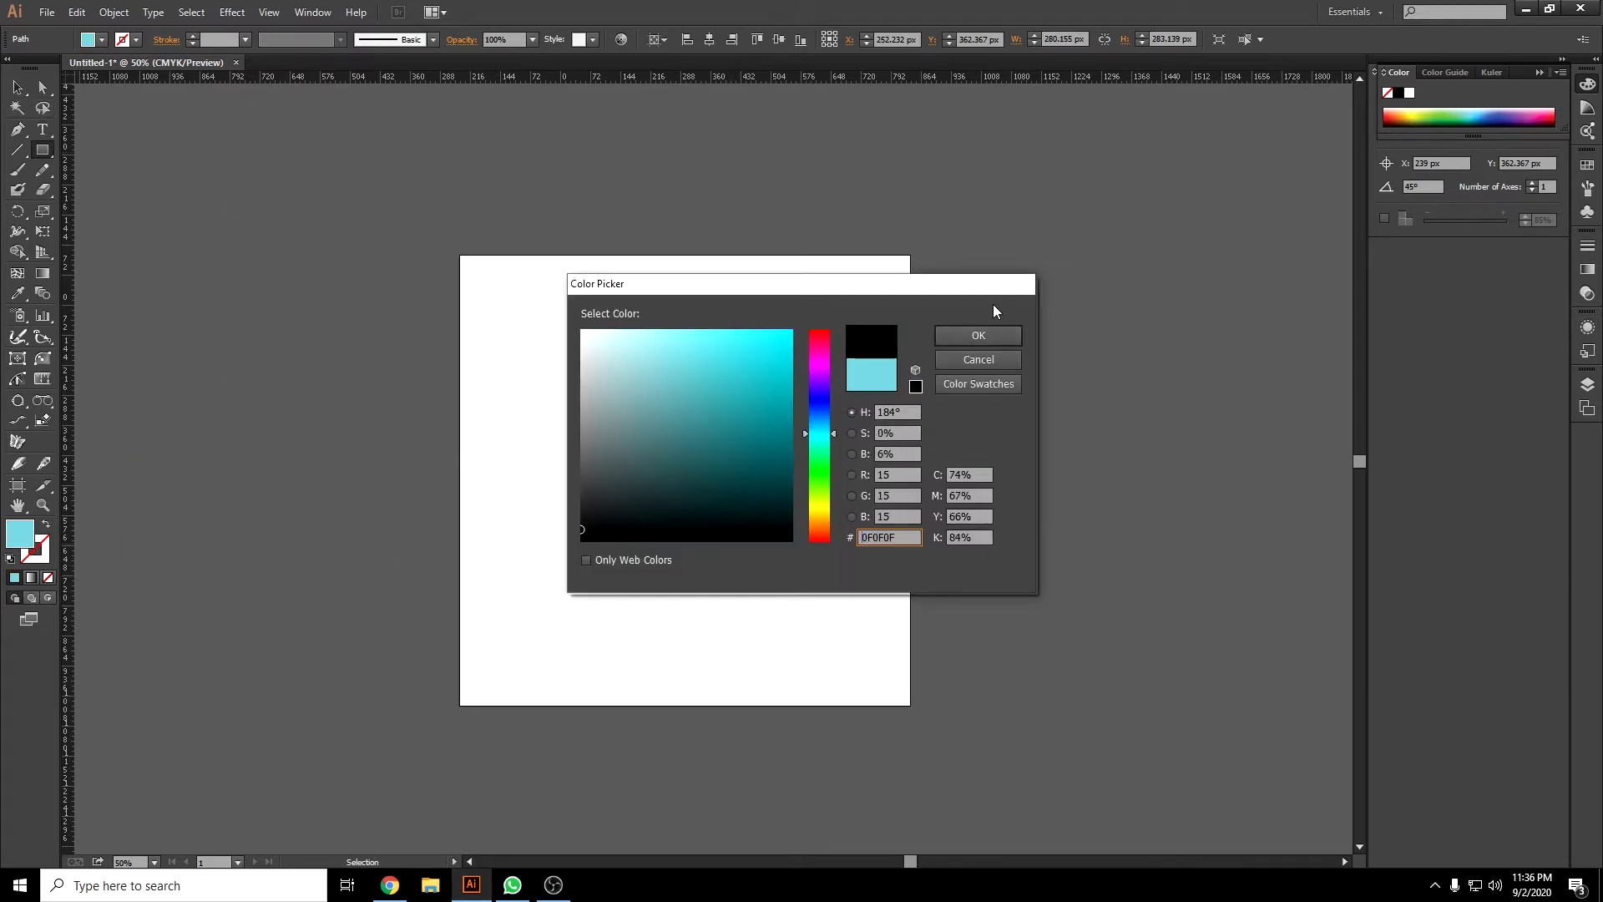
click(967, 332)
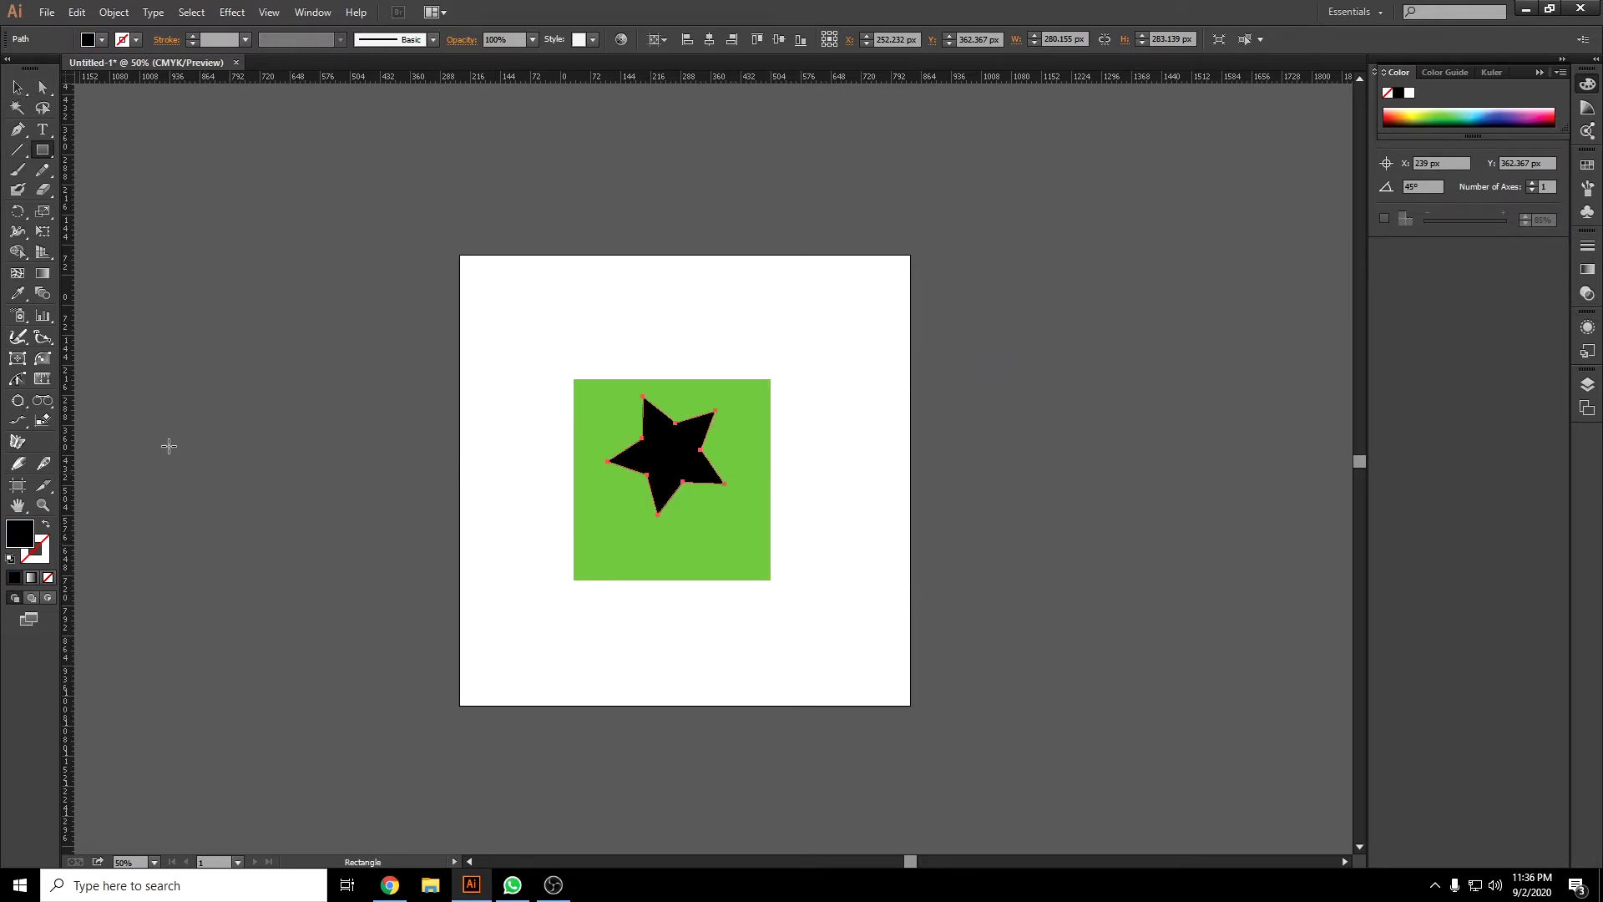
click(17, 442)
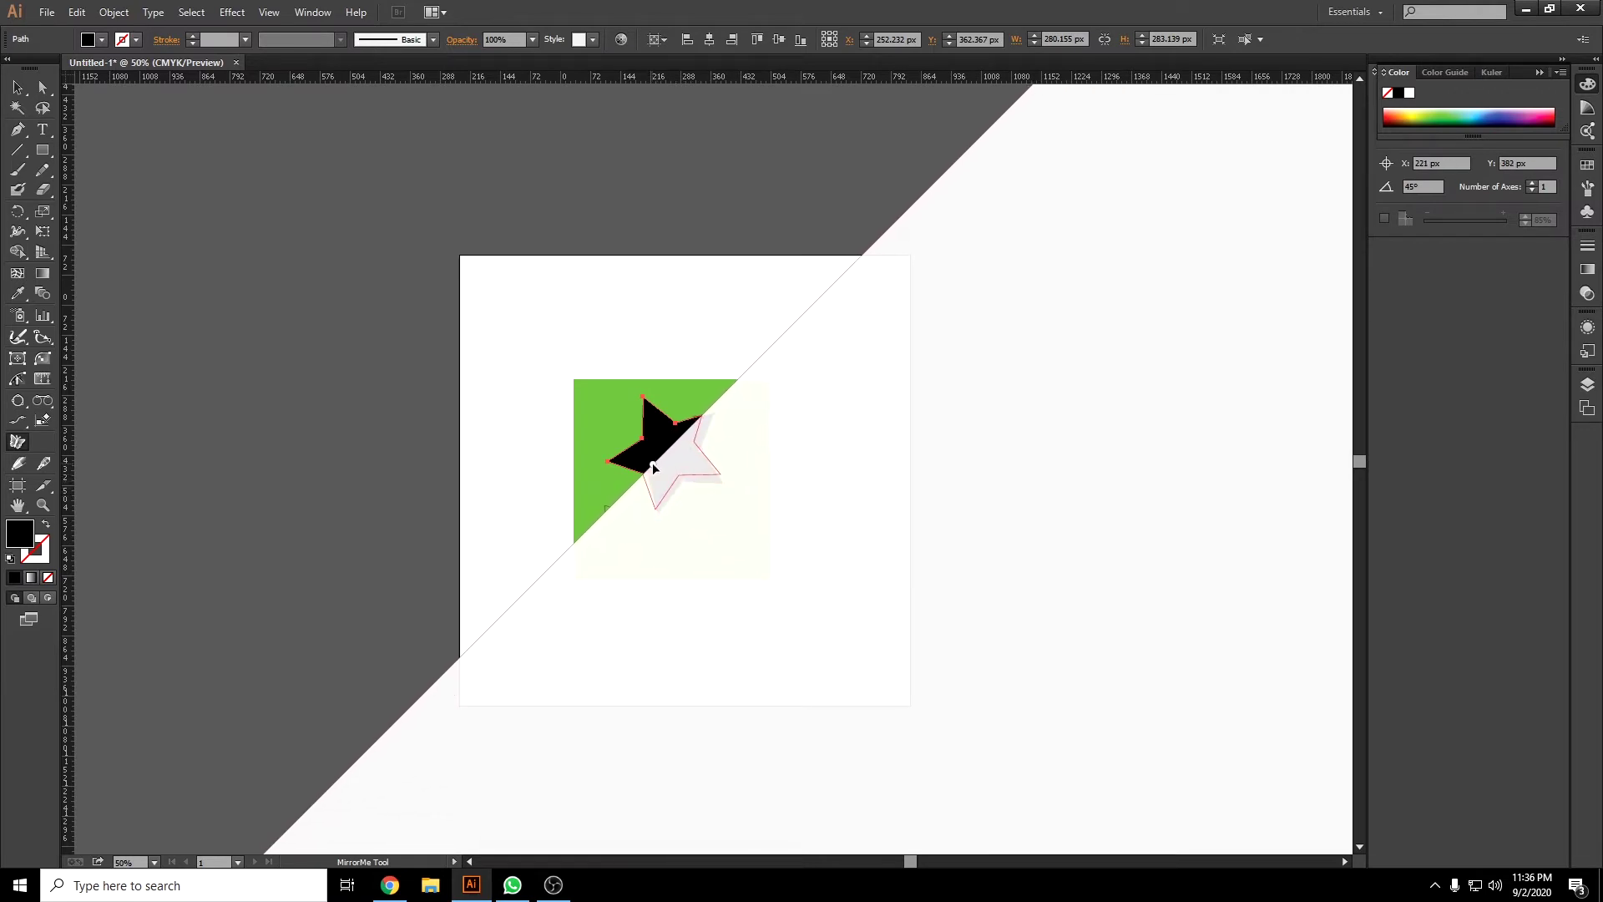
Place the 45° mirror axis on the black star and apply it to the selection only.
click(659, 469)
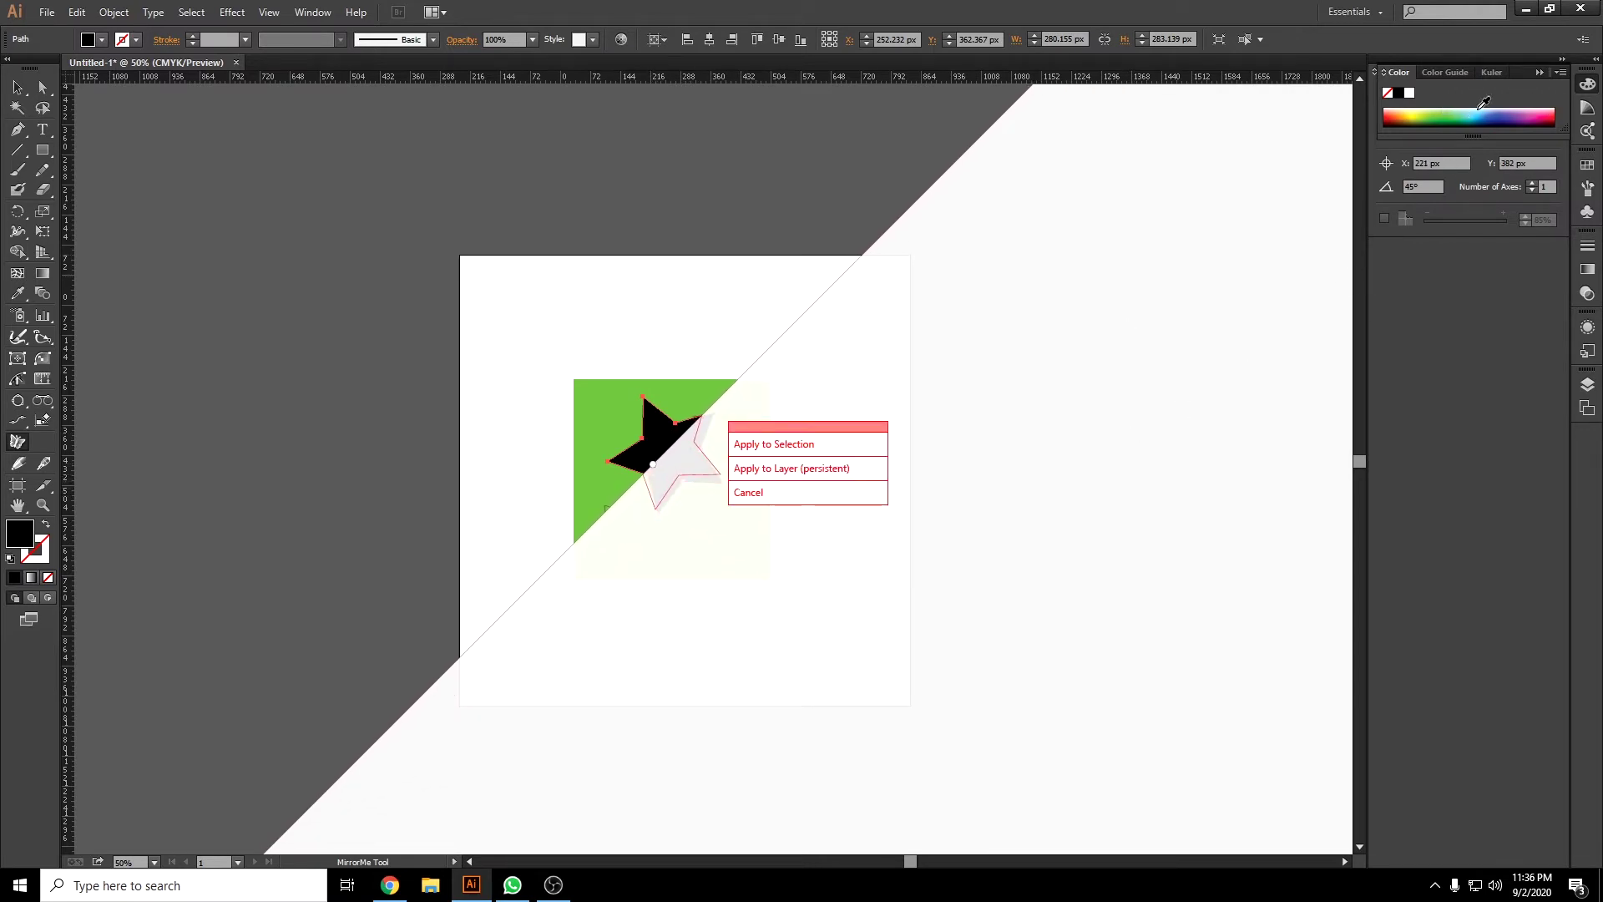
click(1538, 72)
click(1505, 91)
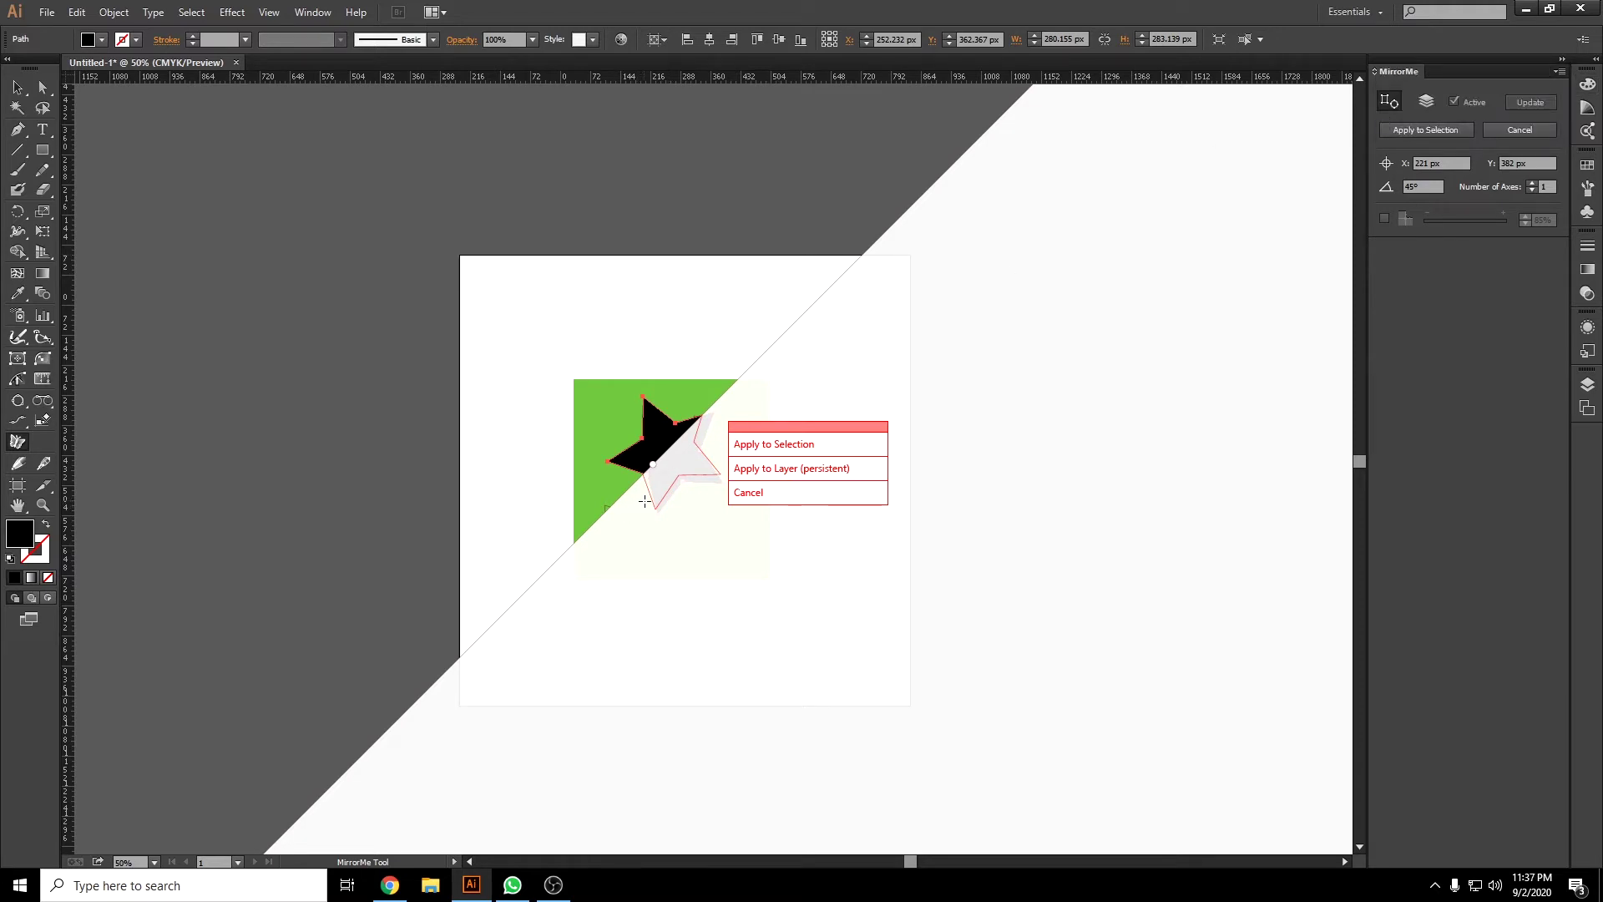
click(1431, 107)
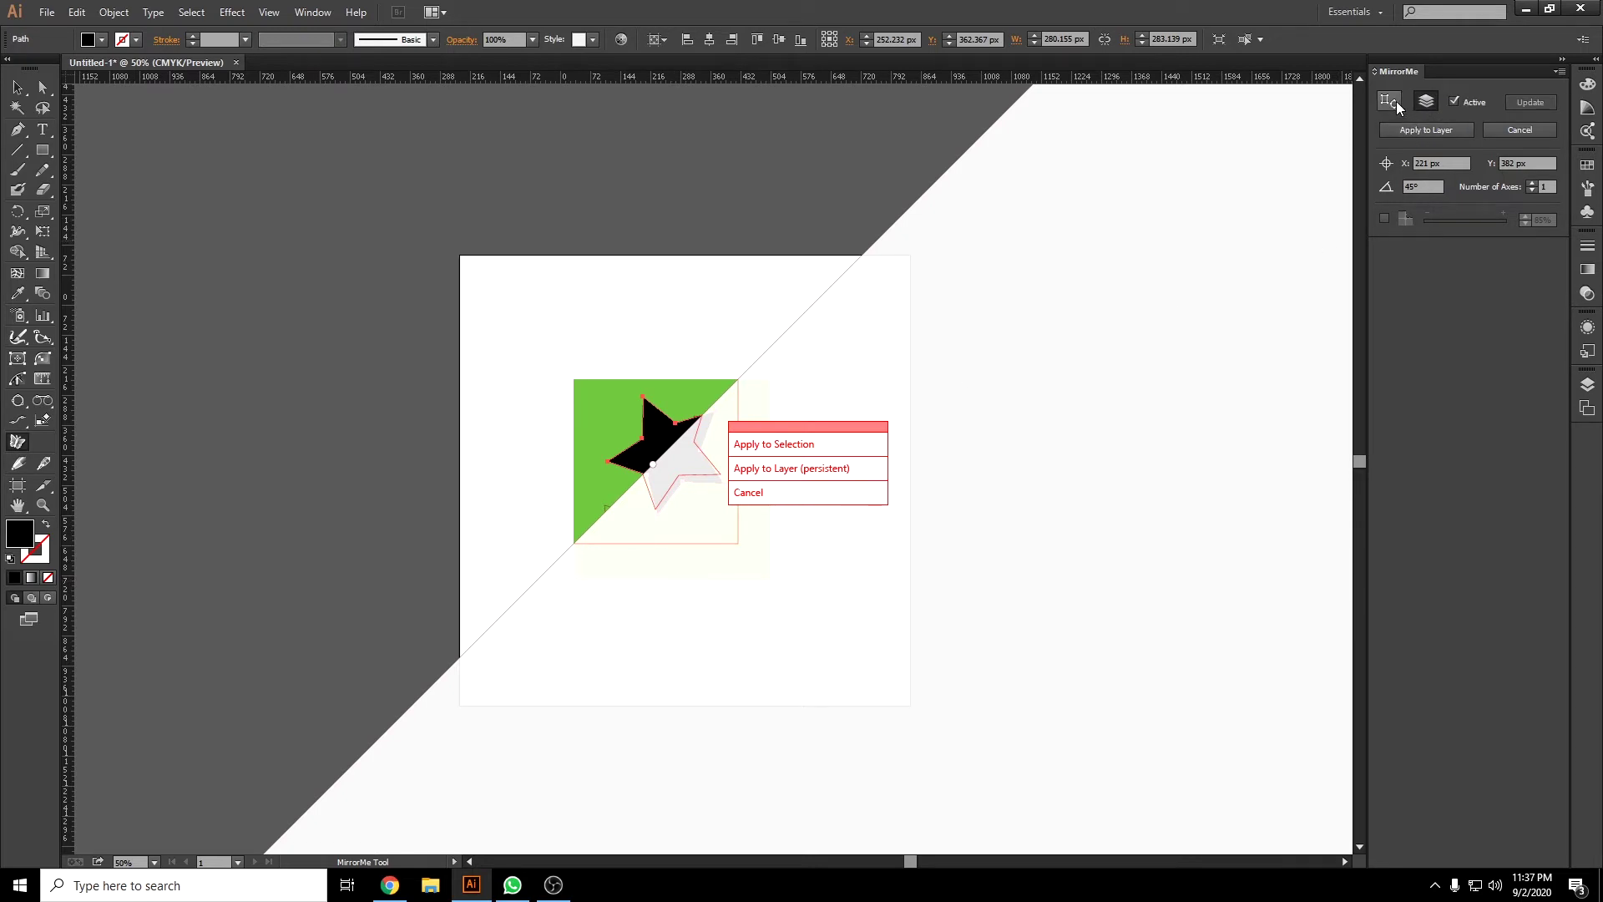
click(1395, 102)
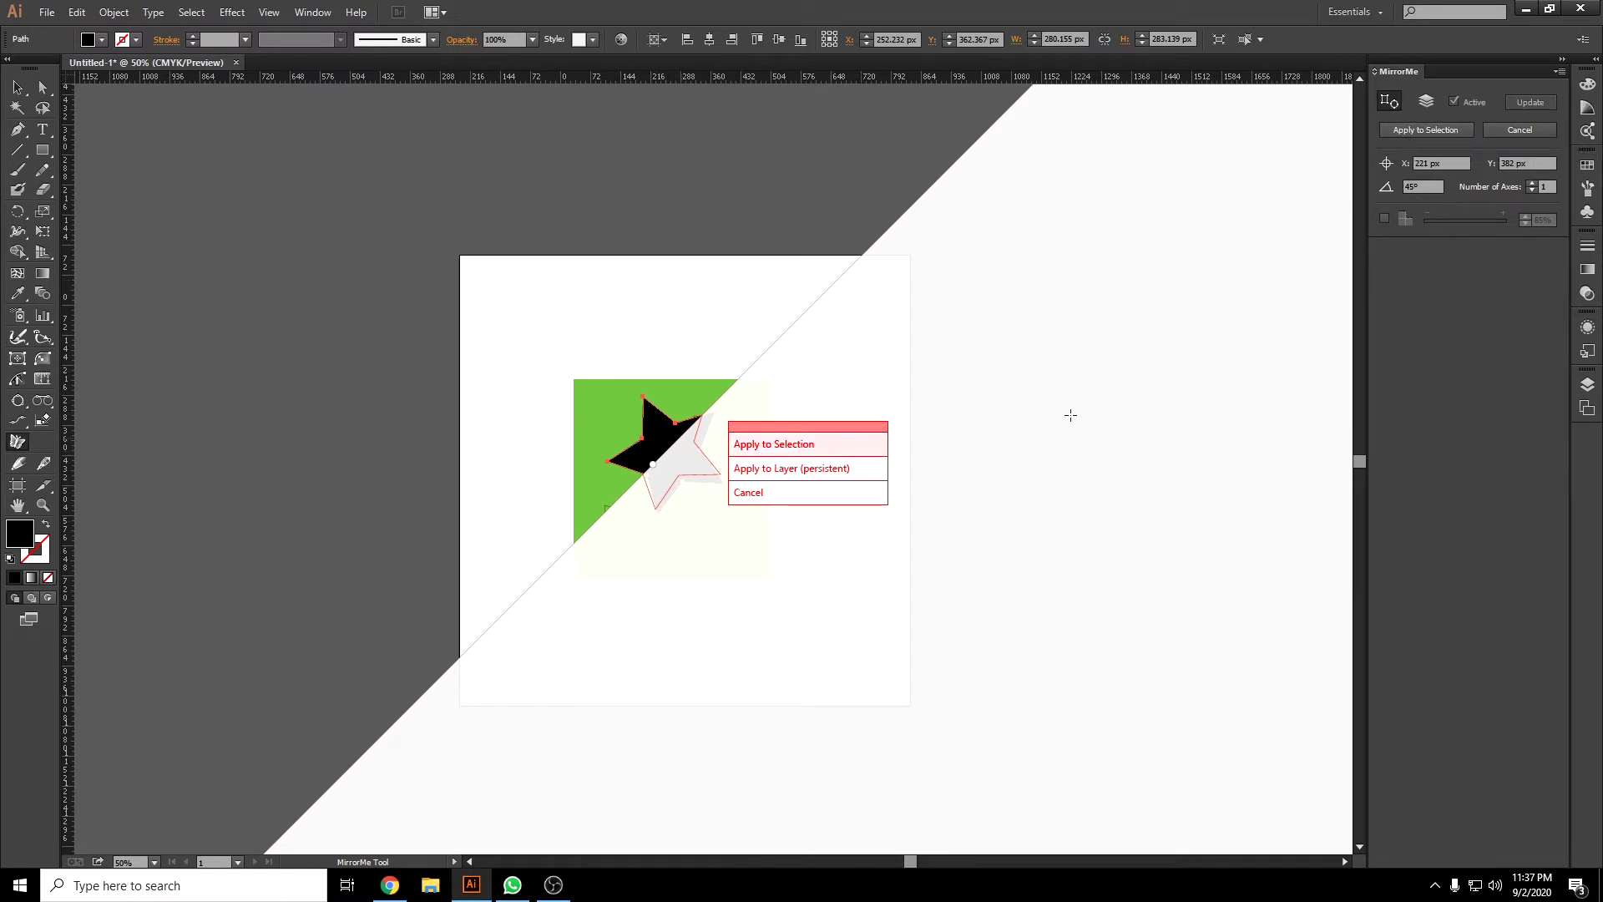
click(1435, 126)
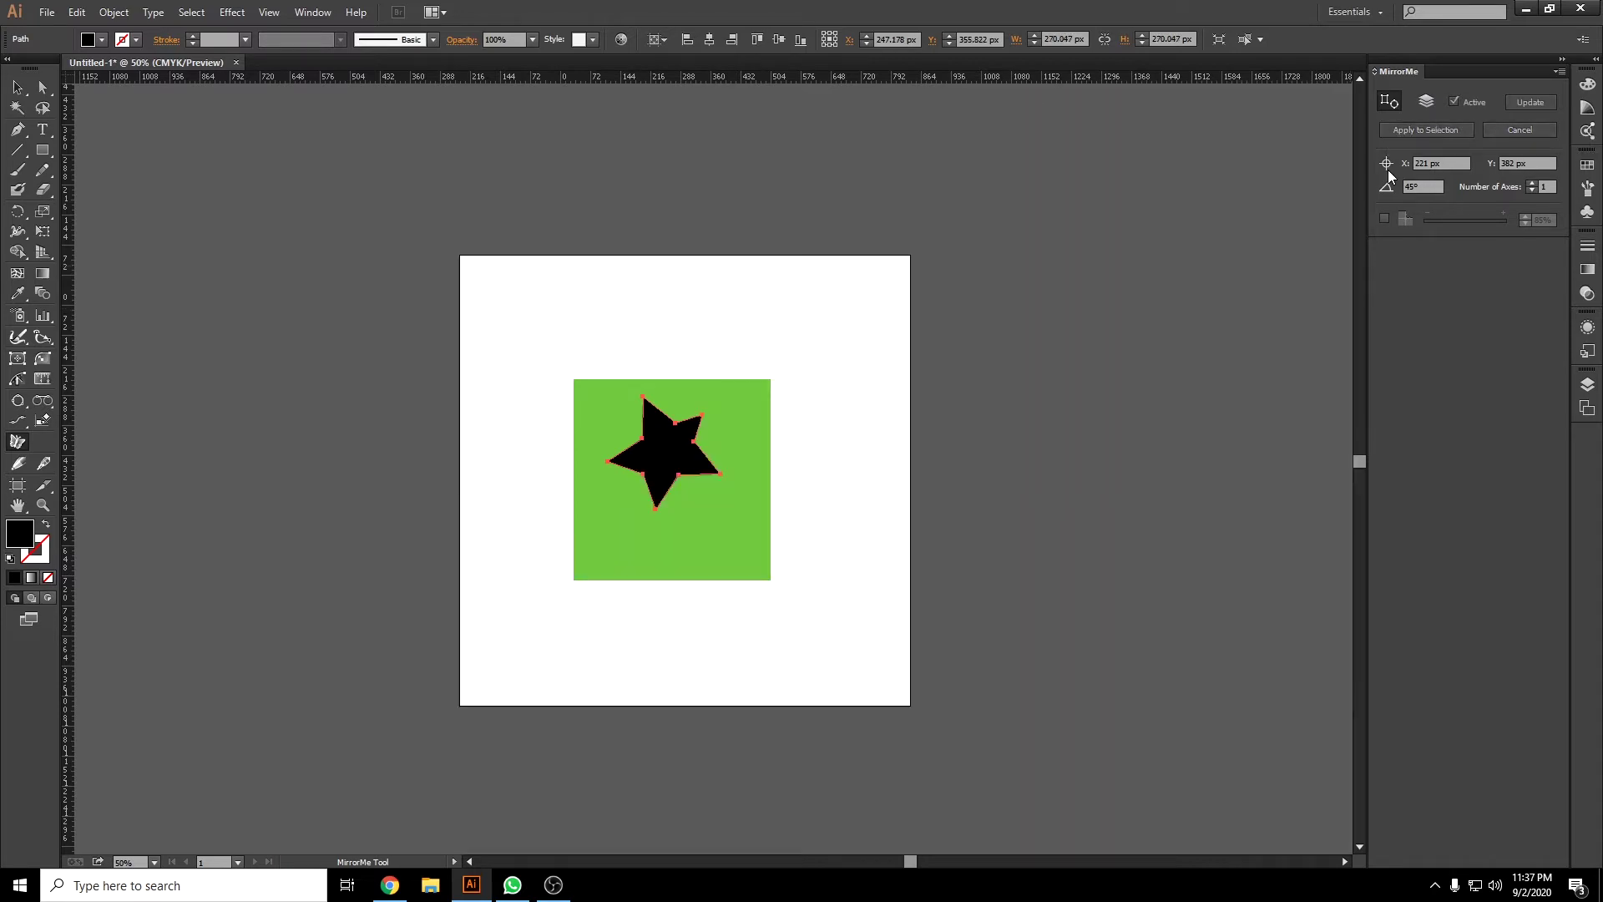
Turn on live mirroring with a 45° axis applied to the whole layer.
click(656, 464)
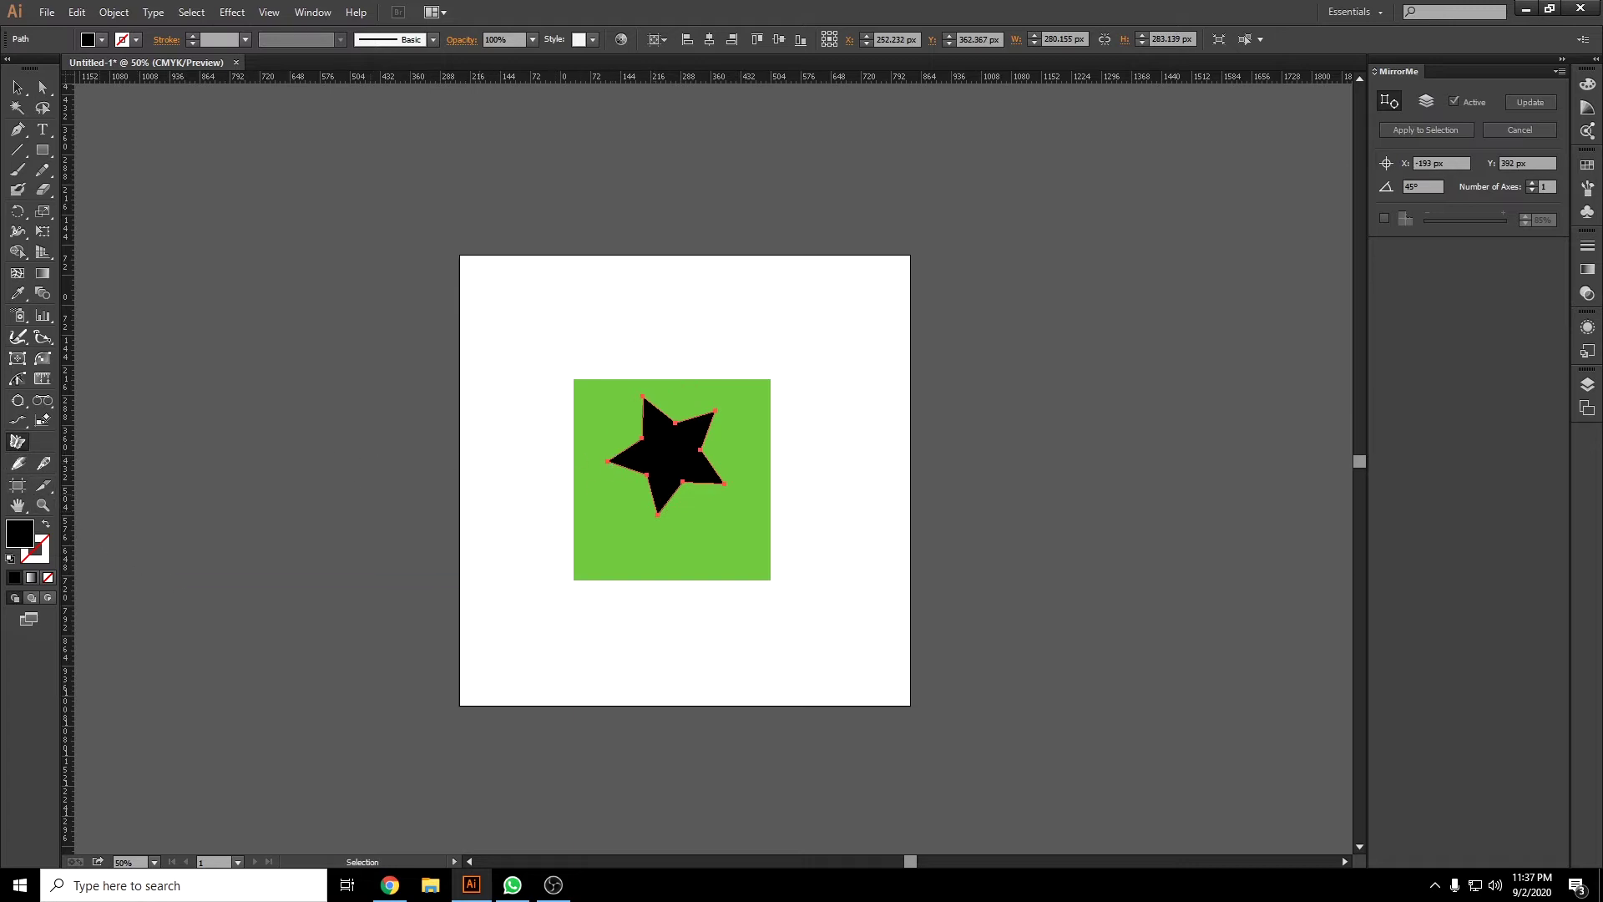
click(20, 444)
click(17, 87)
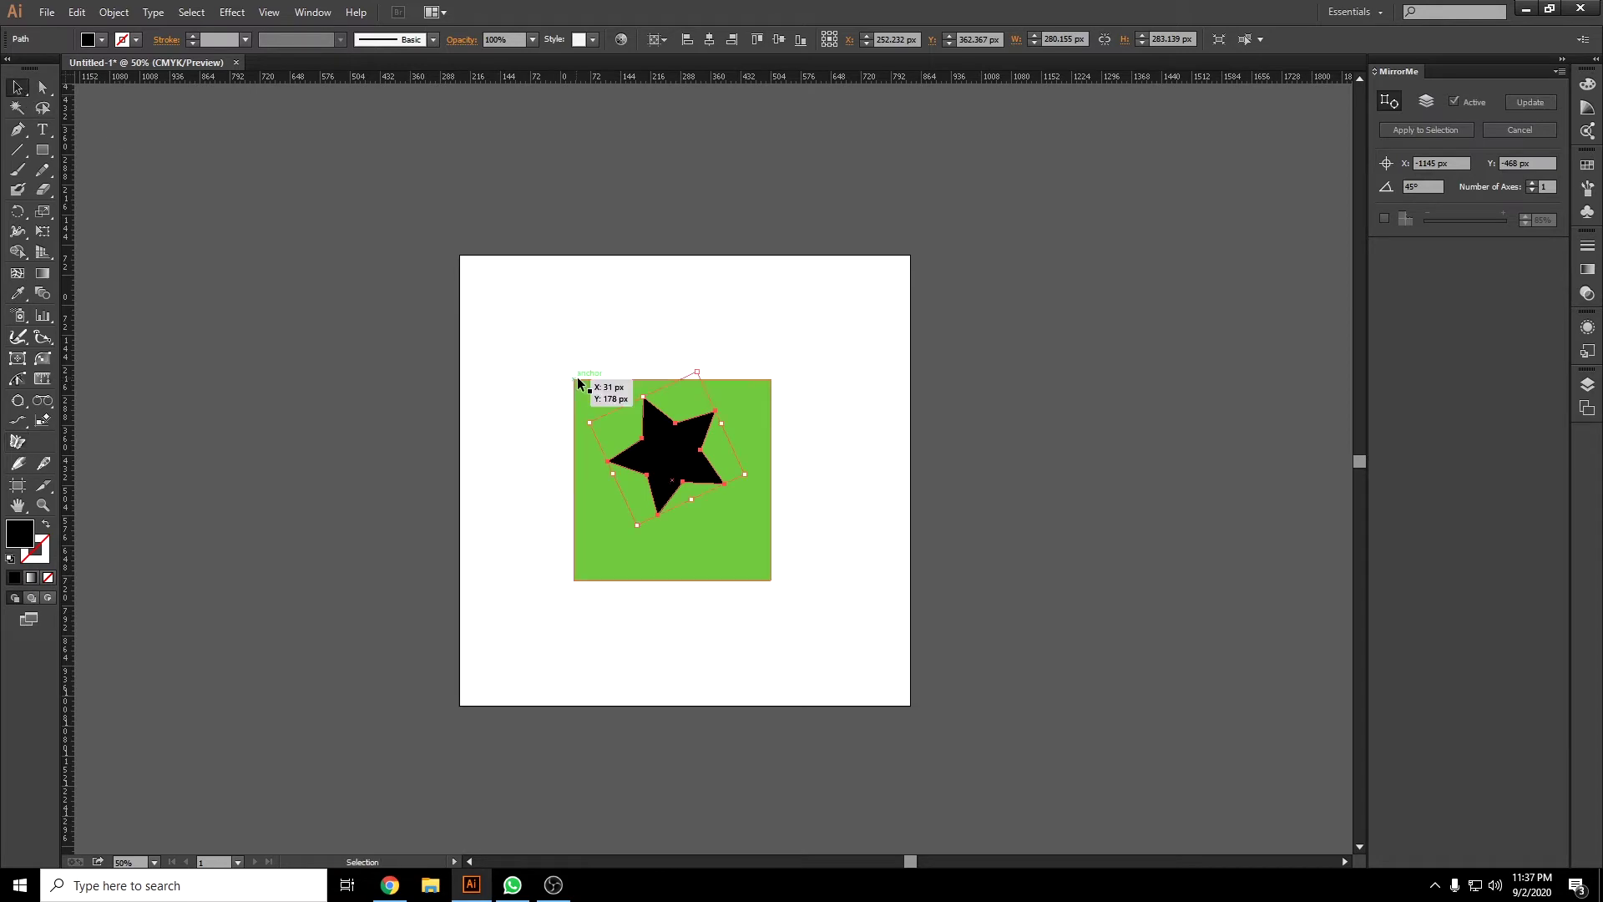
click(1454, 101)
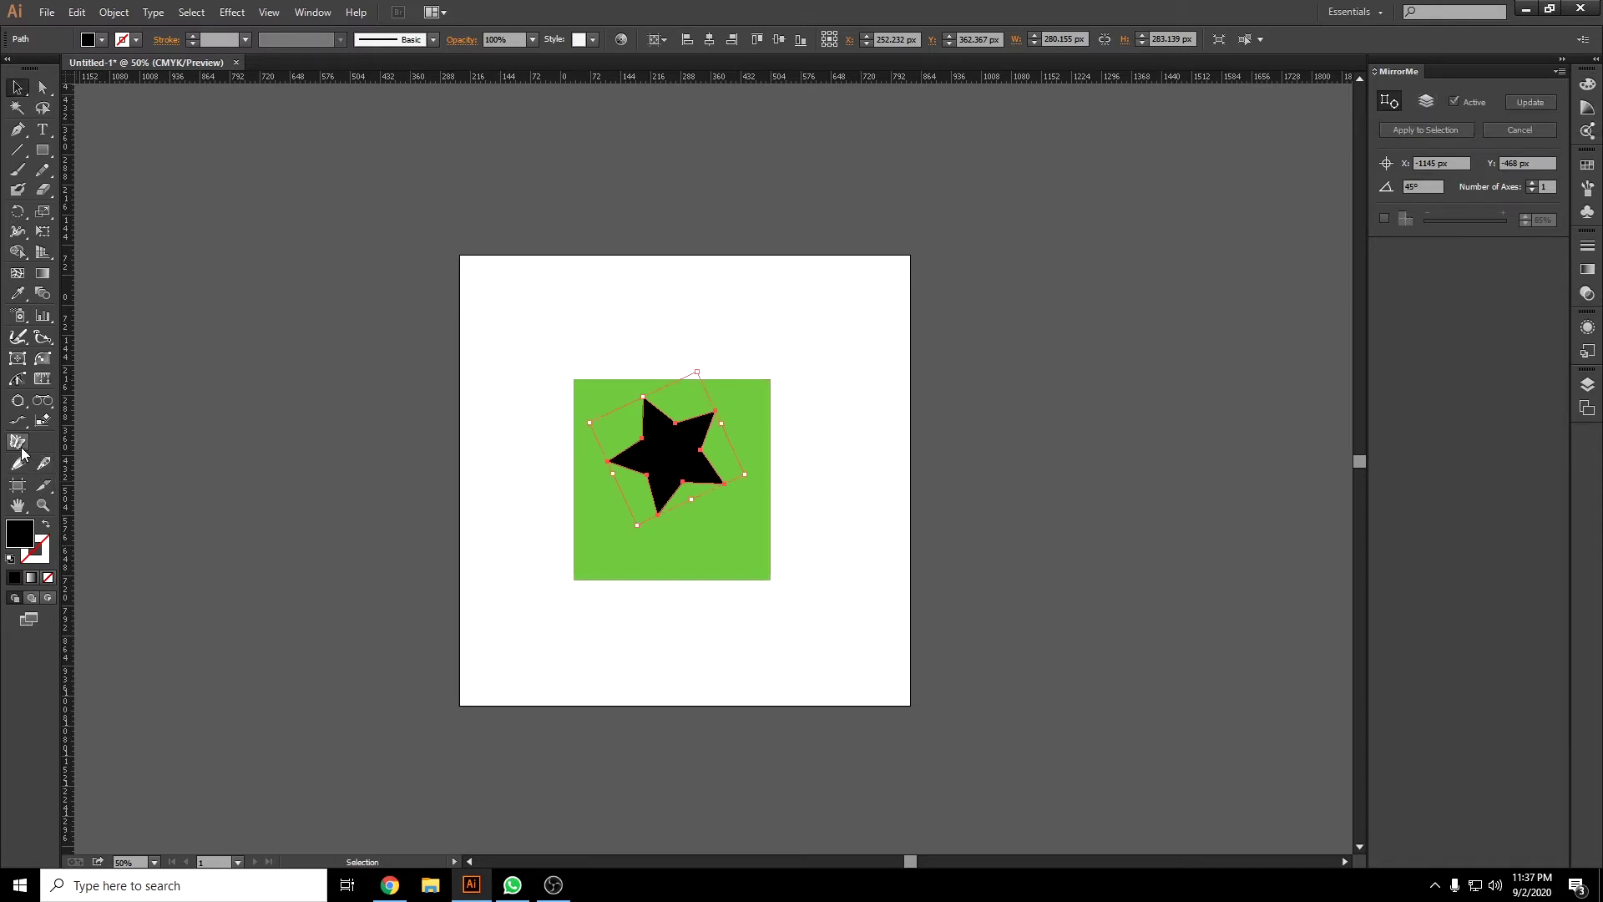
click(19, 442)
click(680, 468)
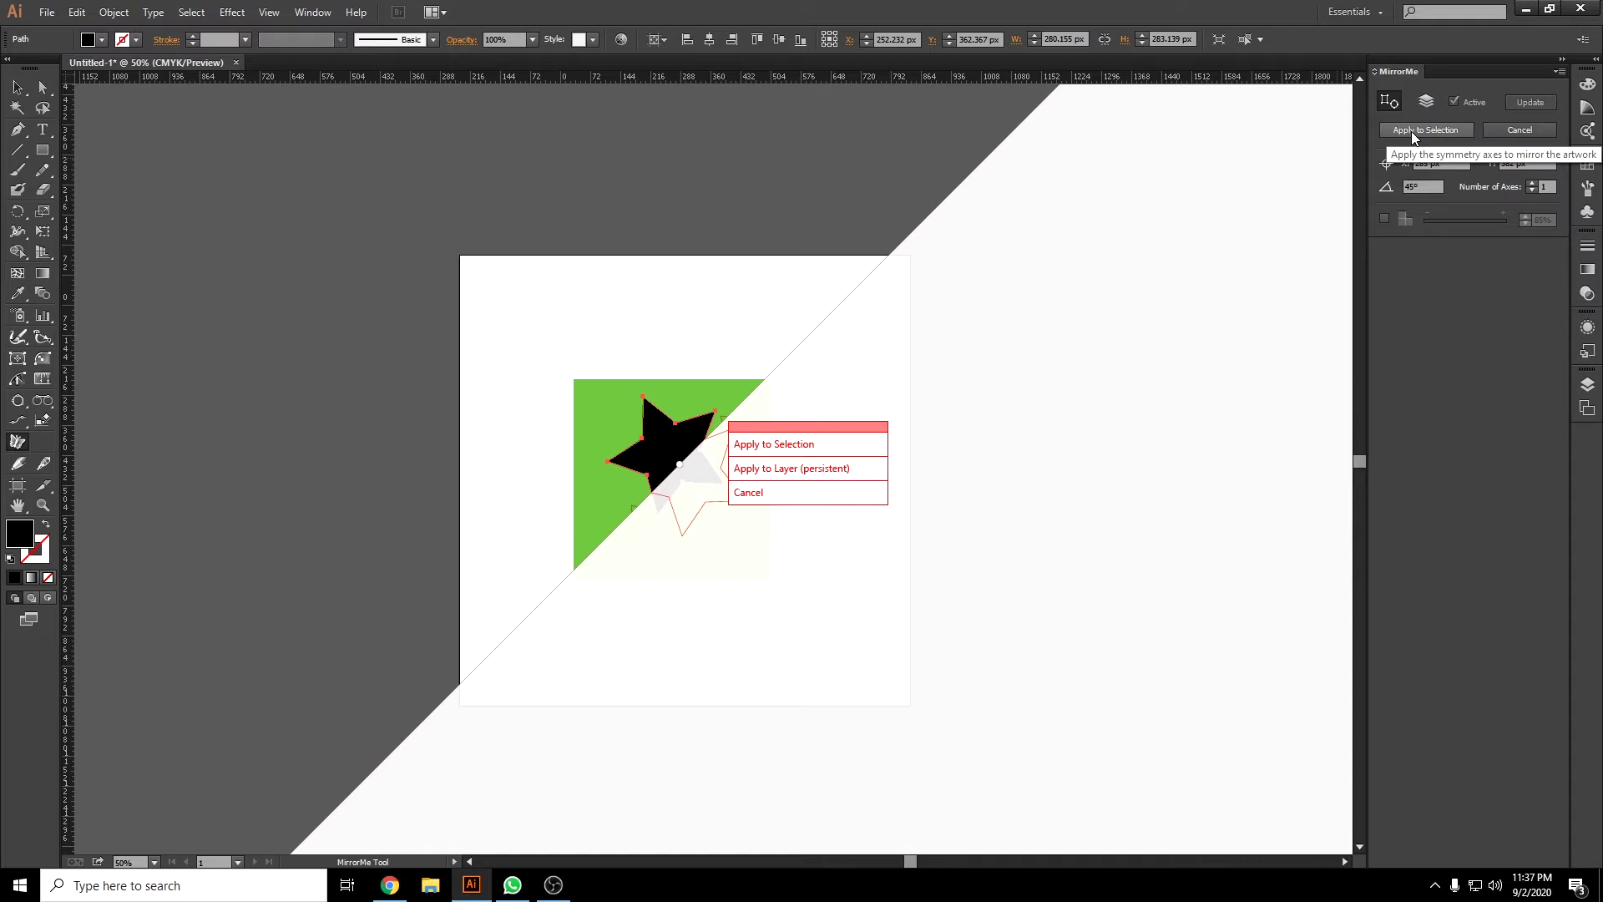
click(1430, 101)
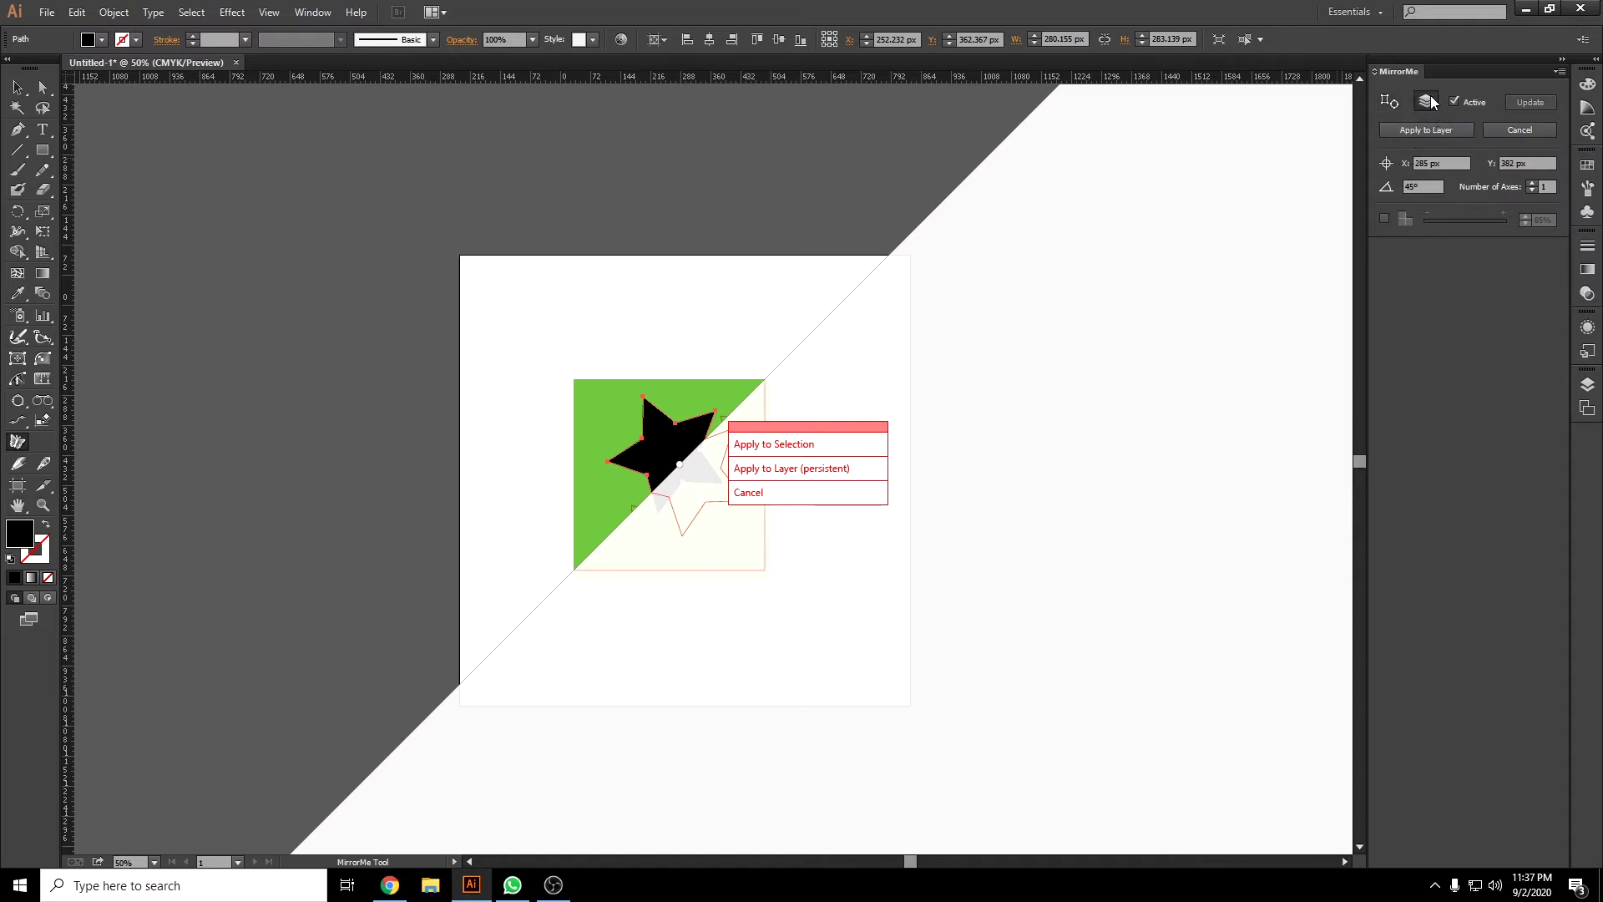
click(1420, 132)
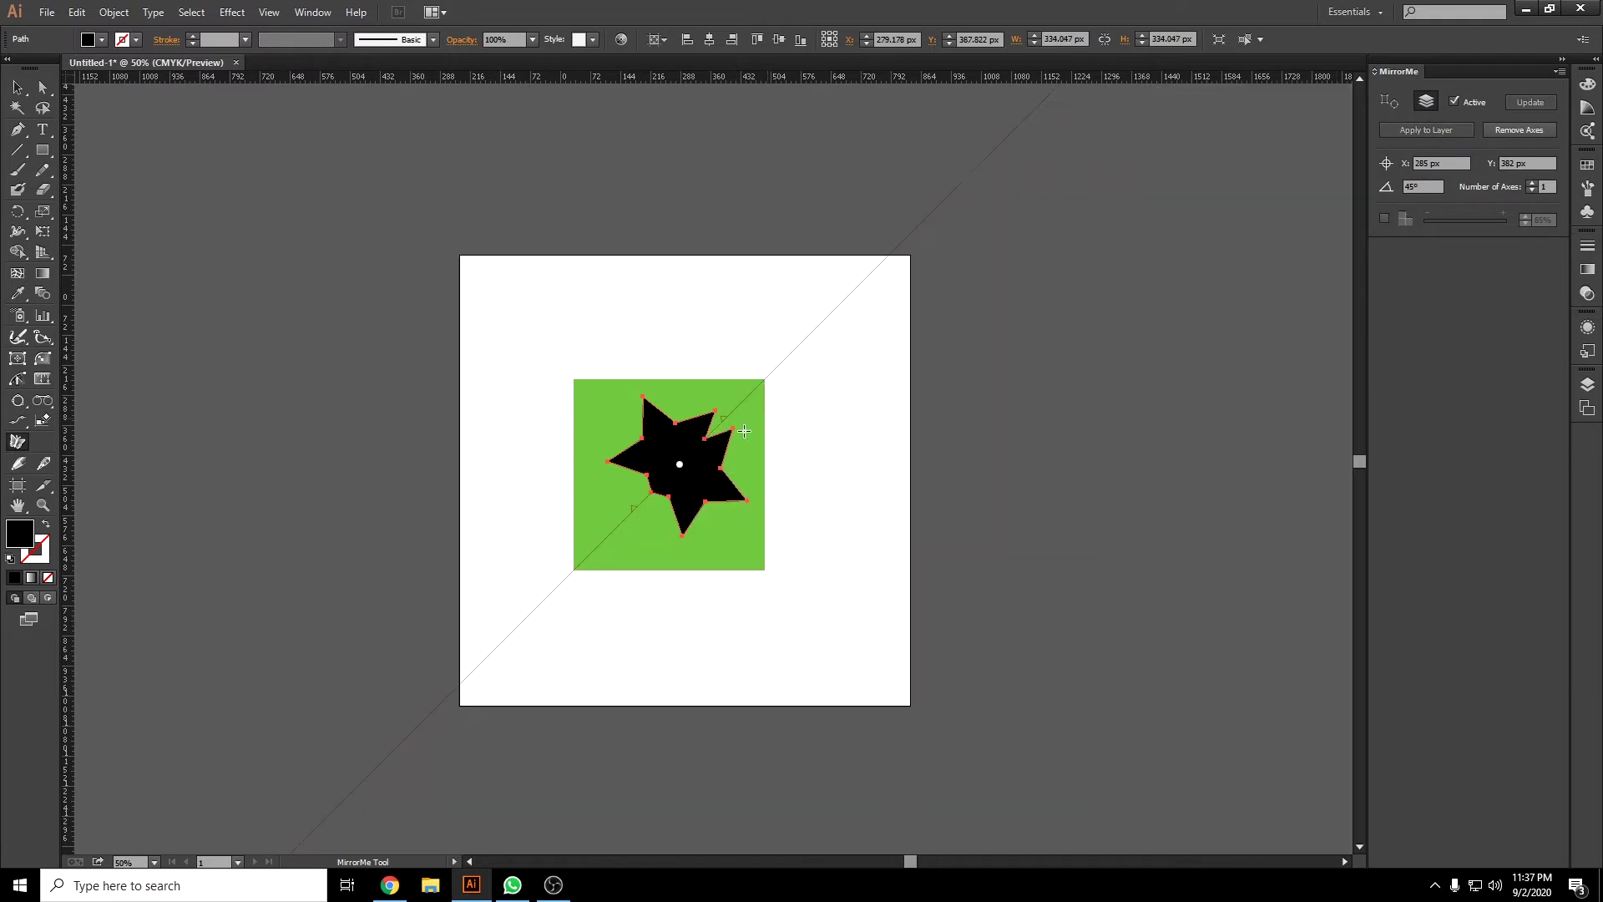
Draw a curved black pen path left of the square, mirrored automatically to the lower right.
click(17, 130)
click(472, 519)
mouse_move(501, 427)
mouse_down()
mouse_move(573, 409)
mouse_move(619, 328)
mouse_move(489, 296)
mouse_up()
drag(668, 288, 743, 313)
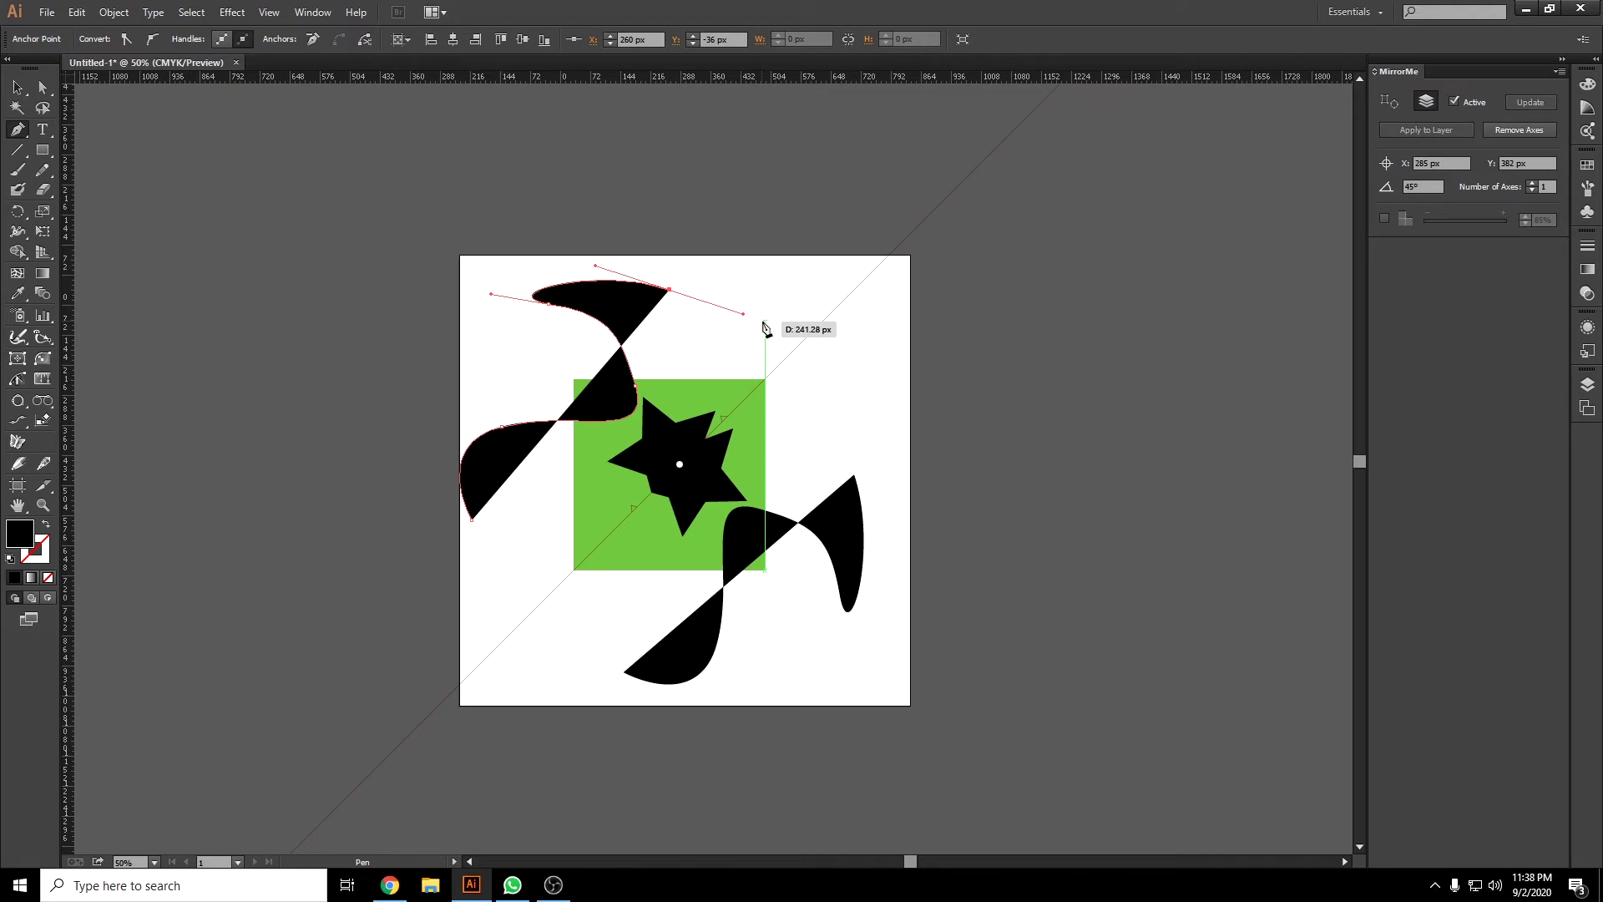
Raise the number of mirror axes to 16.
click(1533, 184)
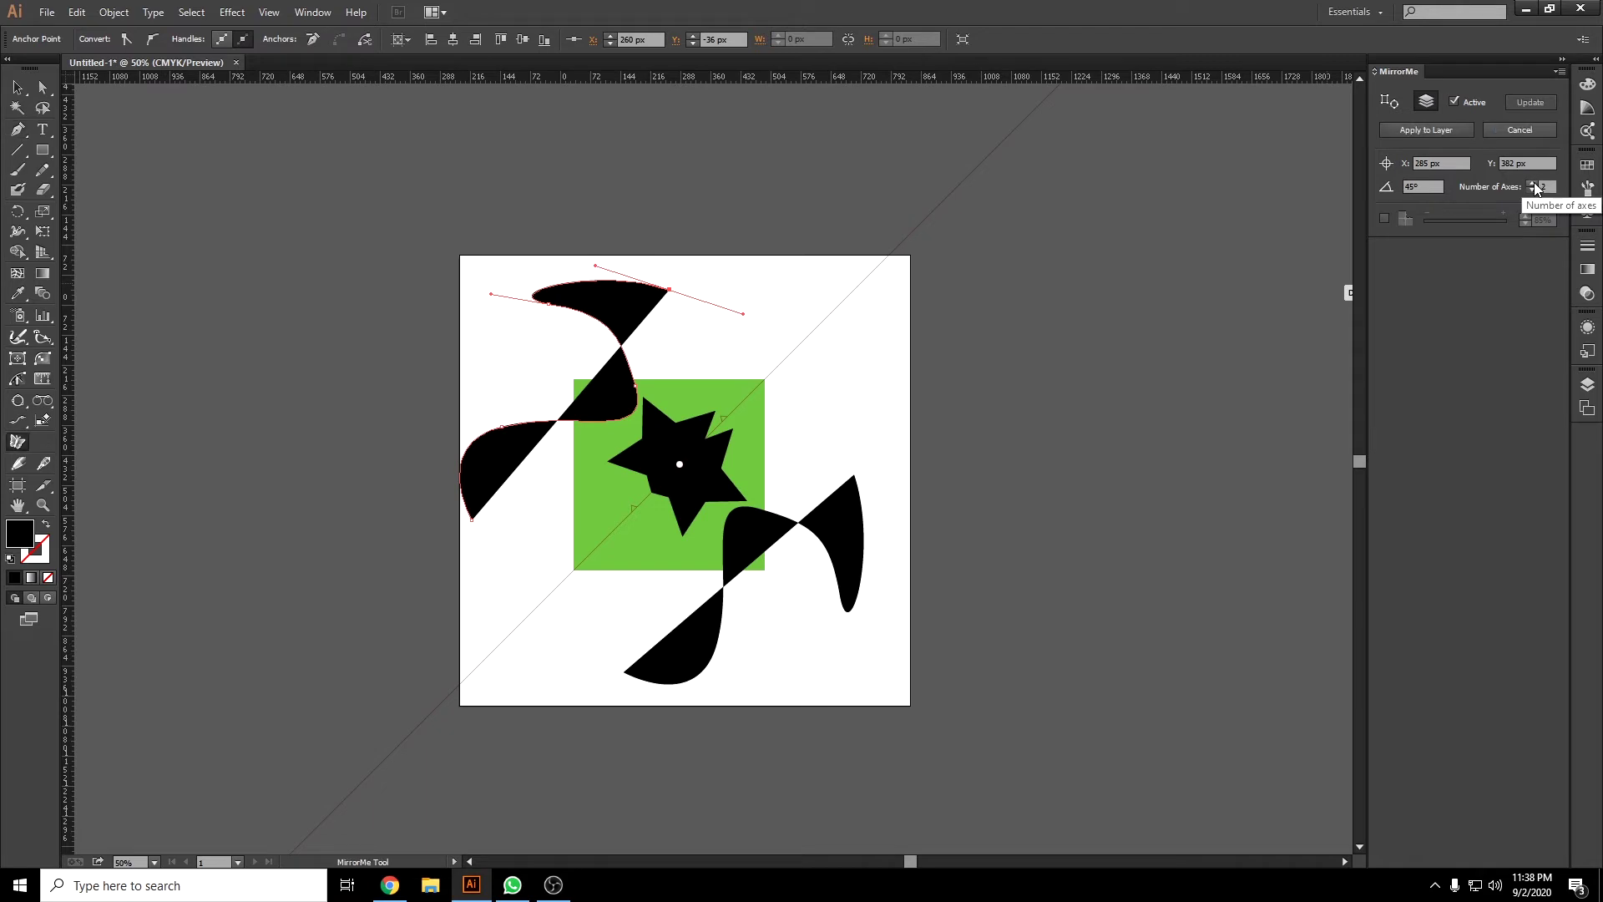
click(1533, 183)
click(1533, 183)
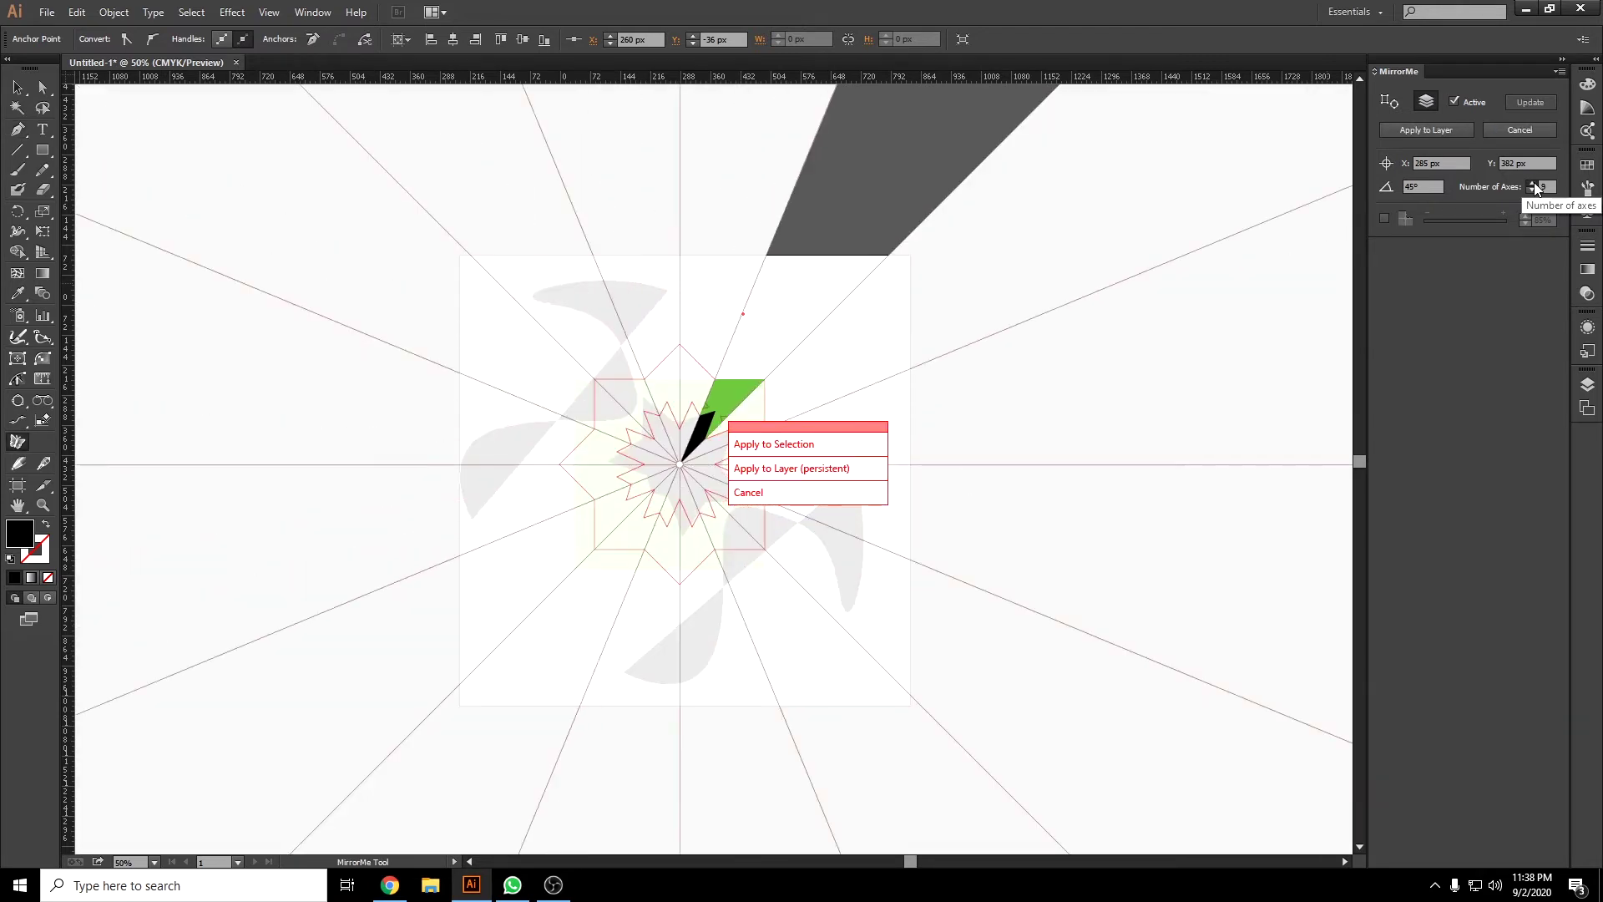
click(1533, 184)
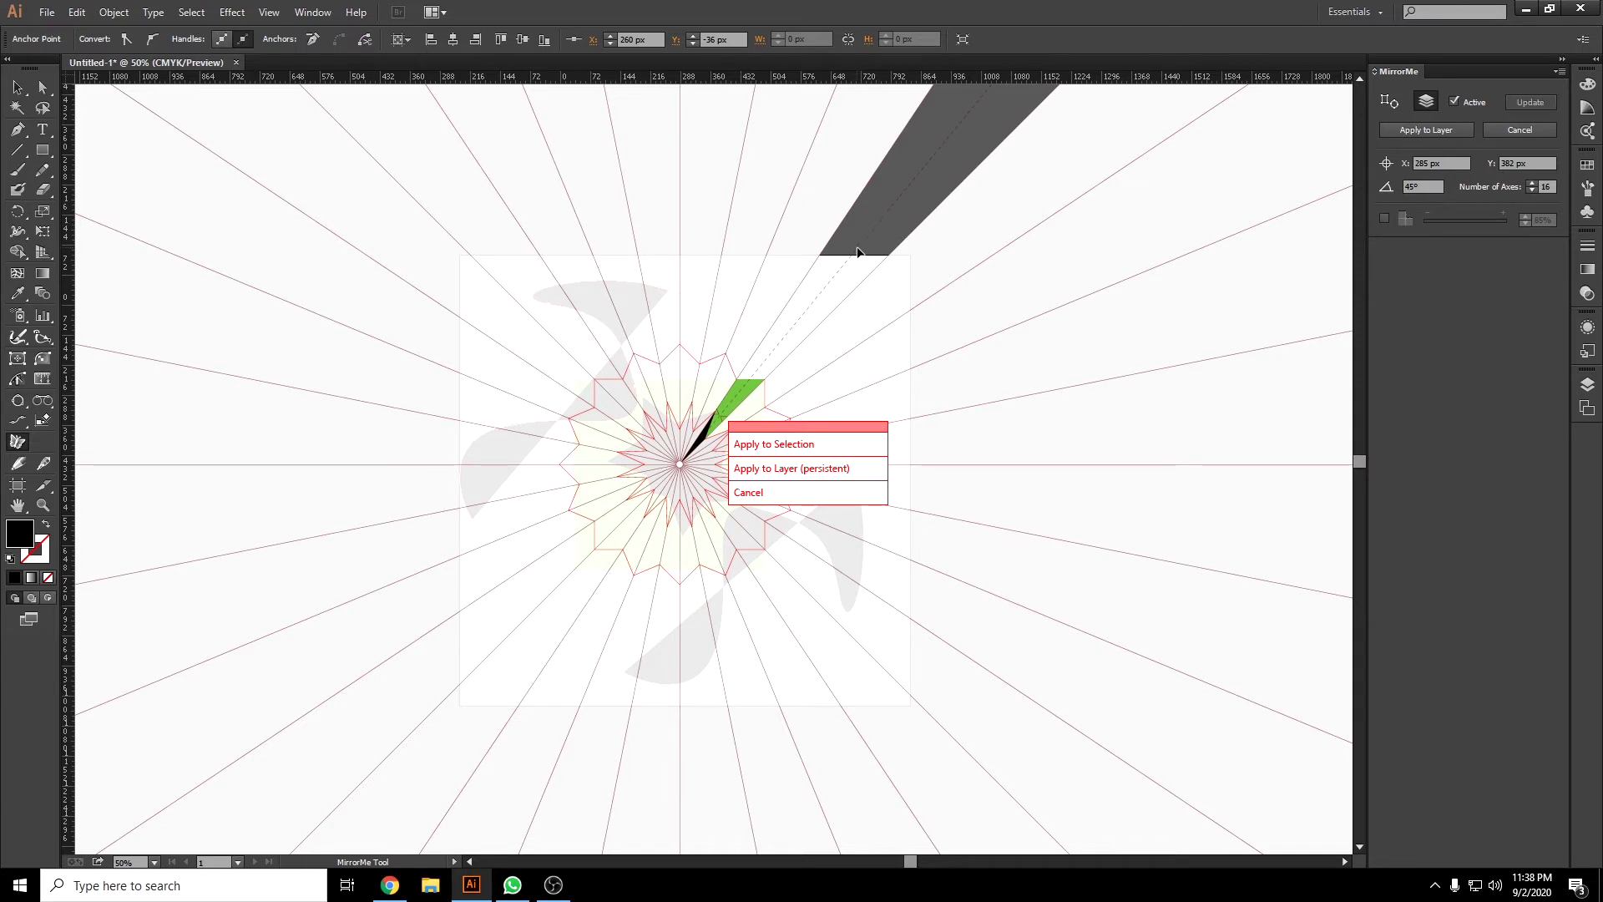
Set the axis angle to 90°, nudge it to about 84°, and apply the radial mirror to the layer.
double_click(1428, 186)
text(0)
key(Return)
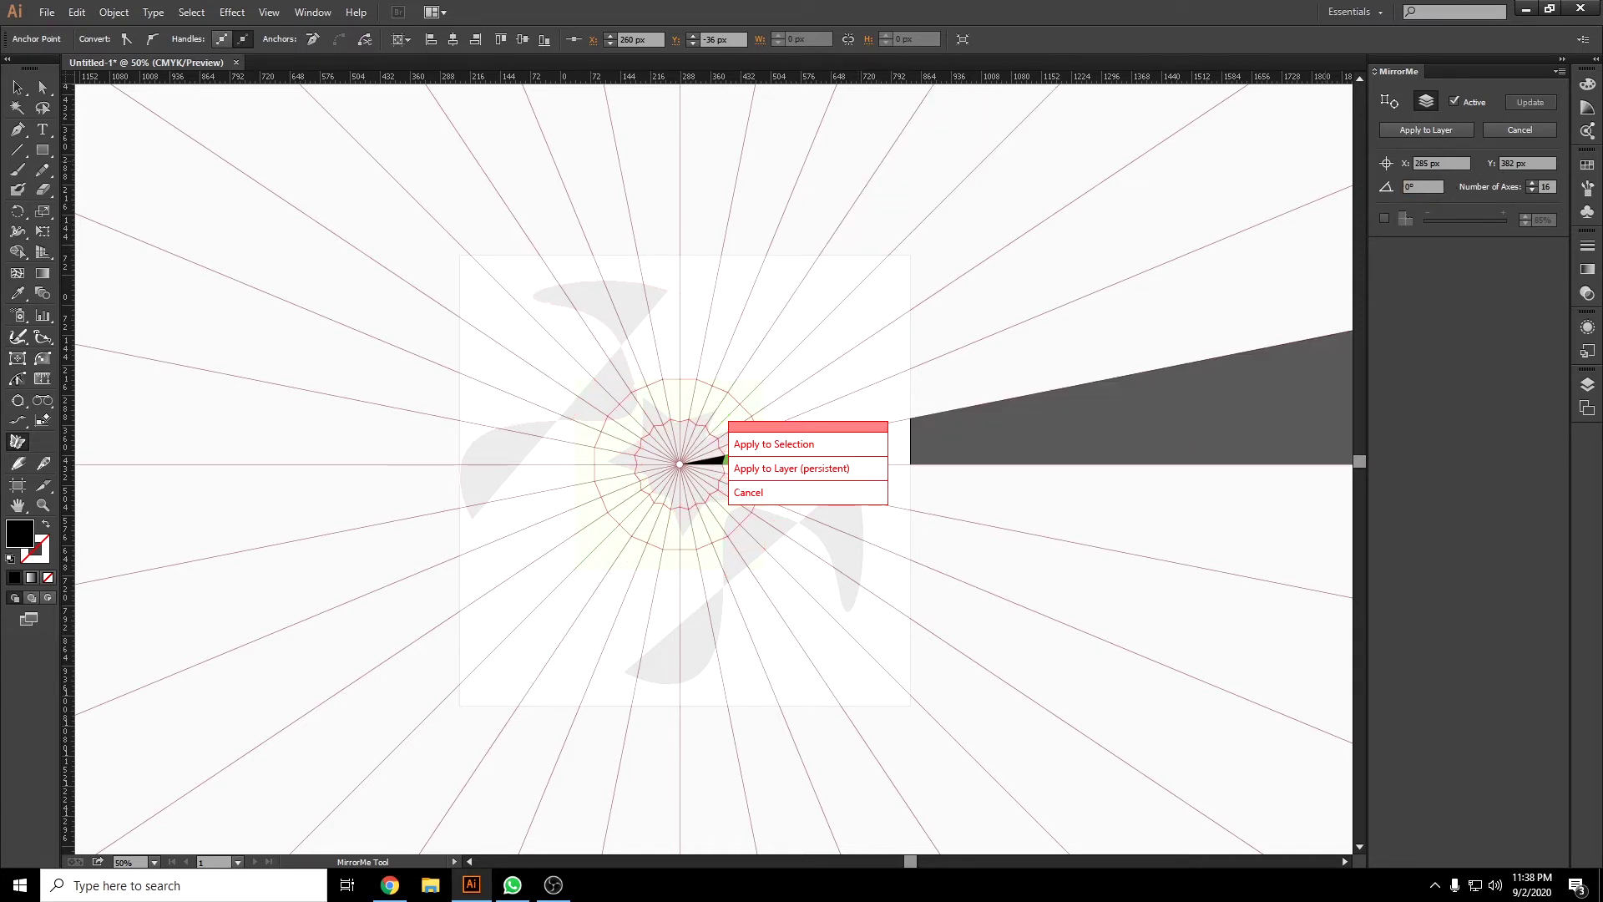
click(1424, 186)
text(0)
key(Return)
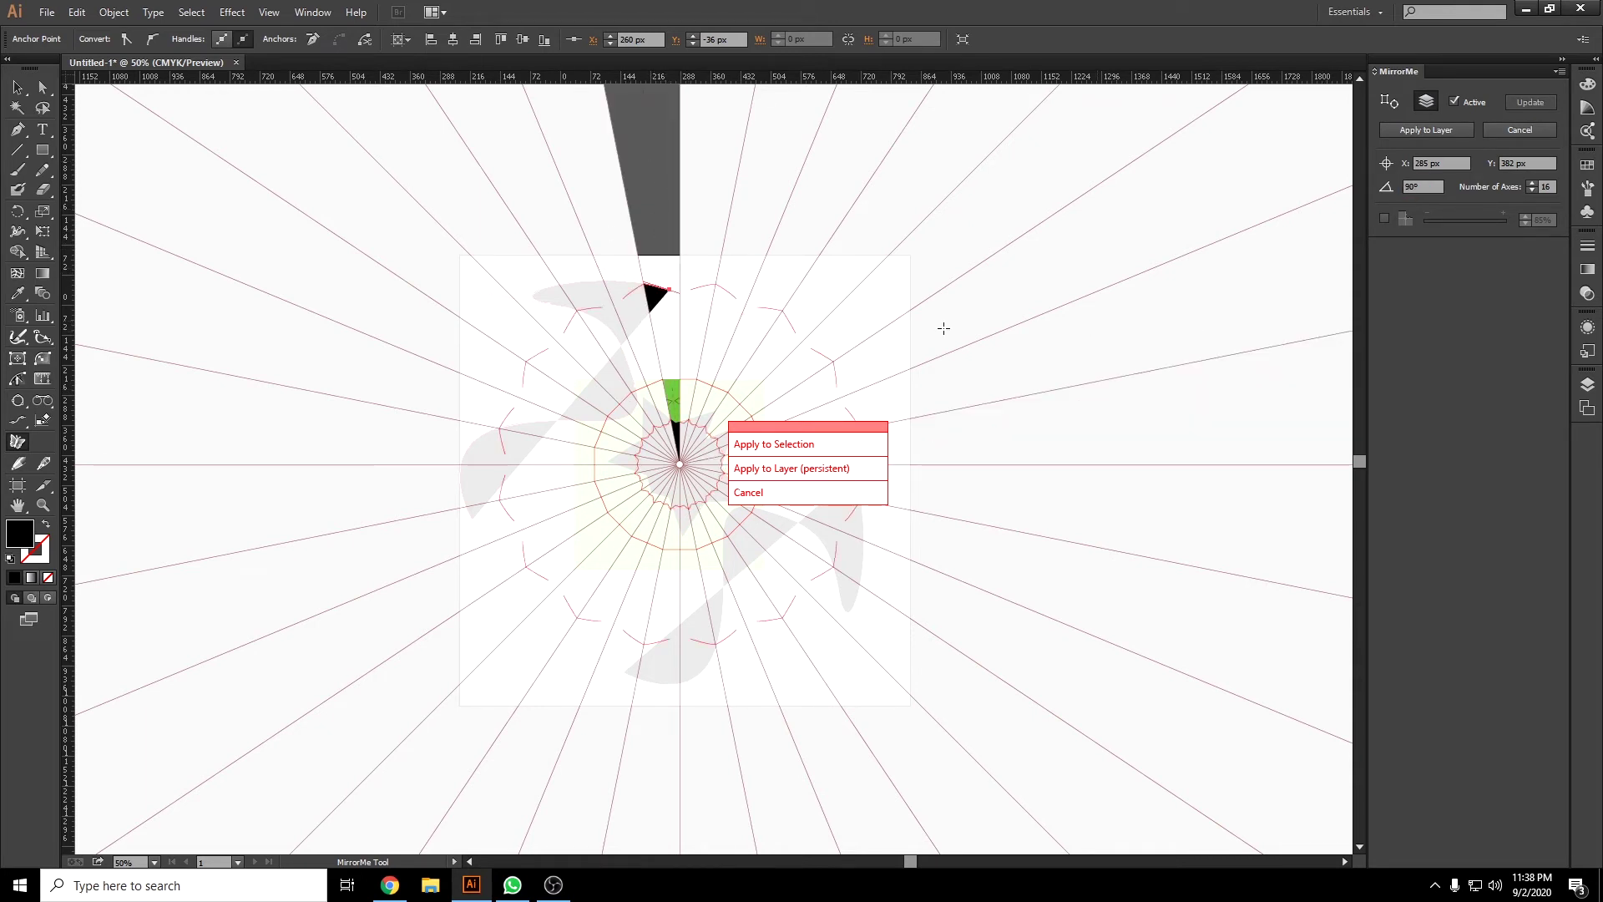
drag(923, 305, 924, 333)
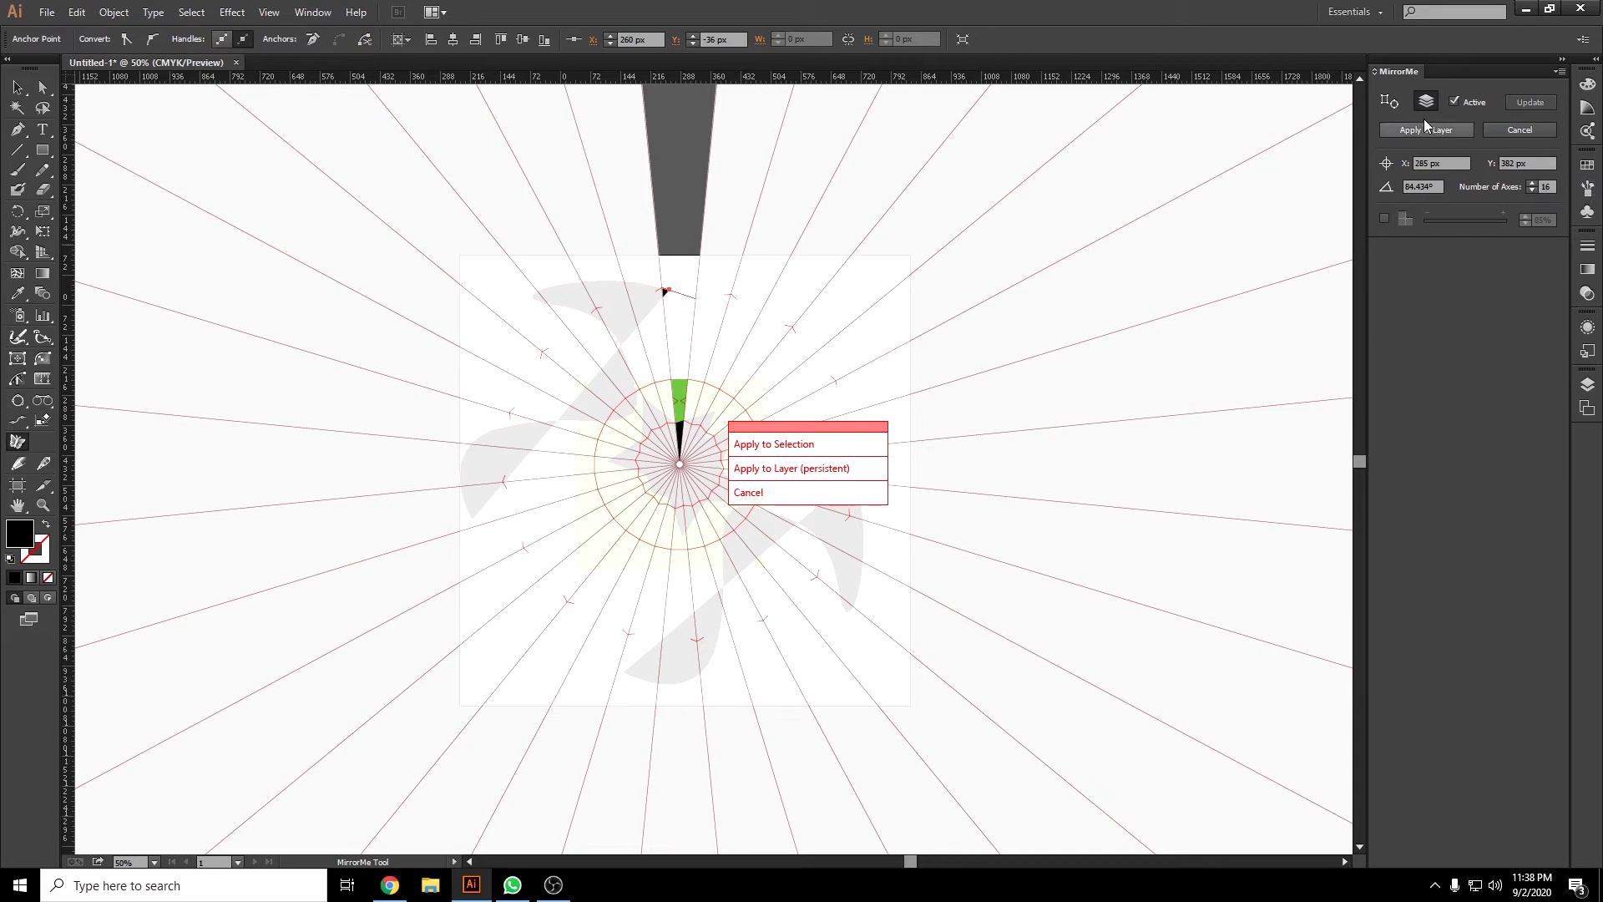
click(1391, 132)
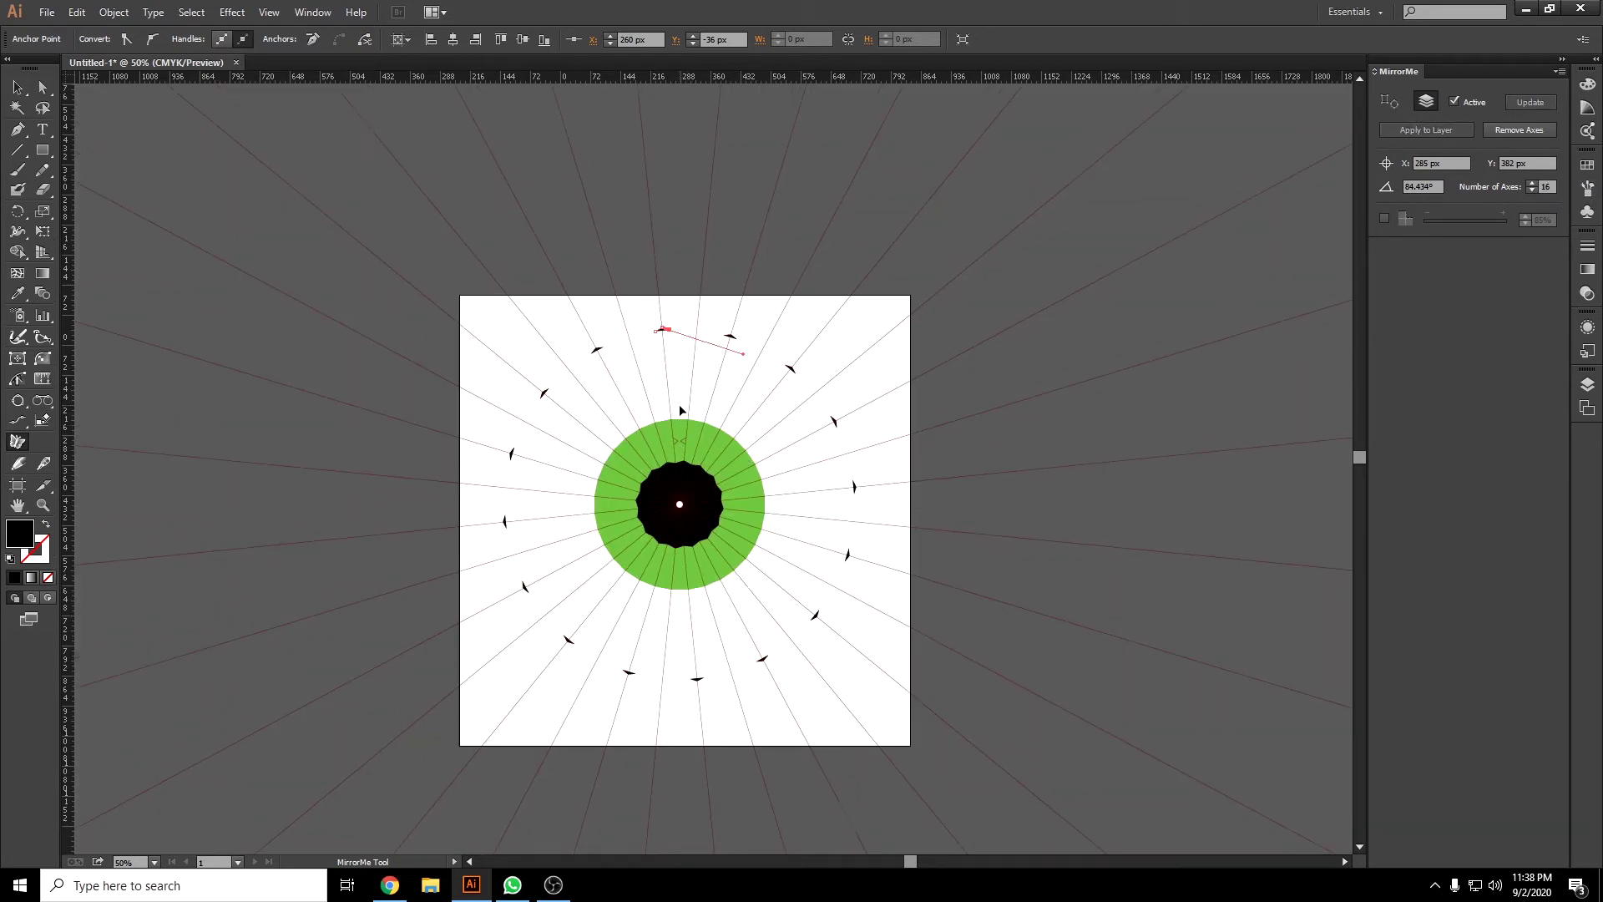
Draw a curved petal path near the top of the artboard with the Pen tool.
key(ctrl+plus)
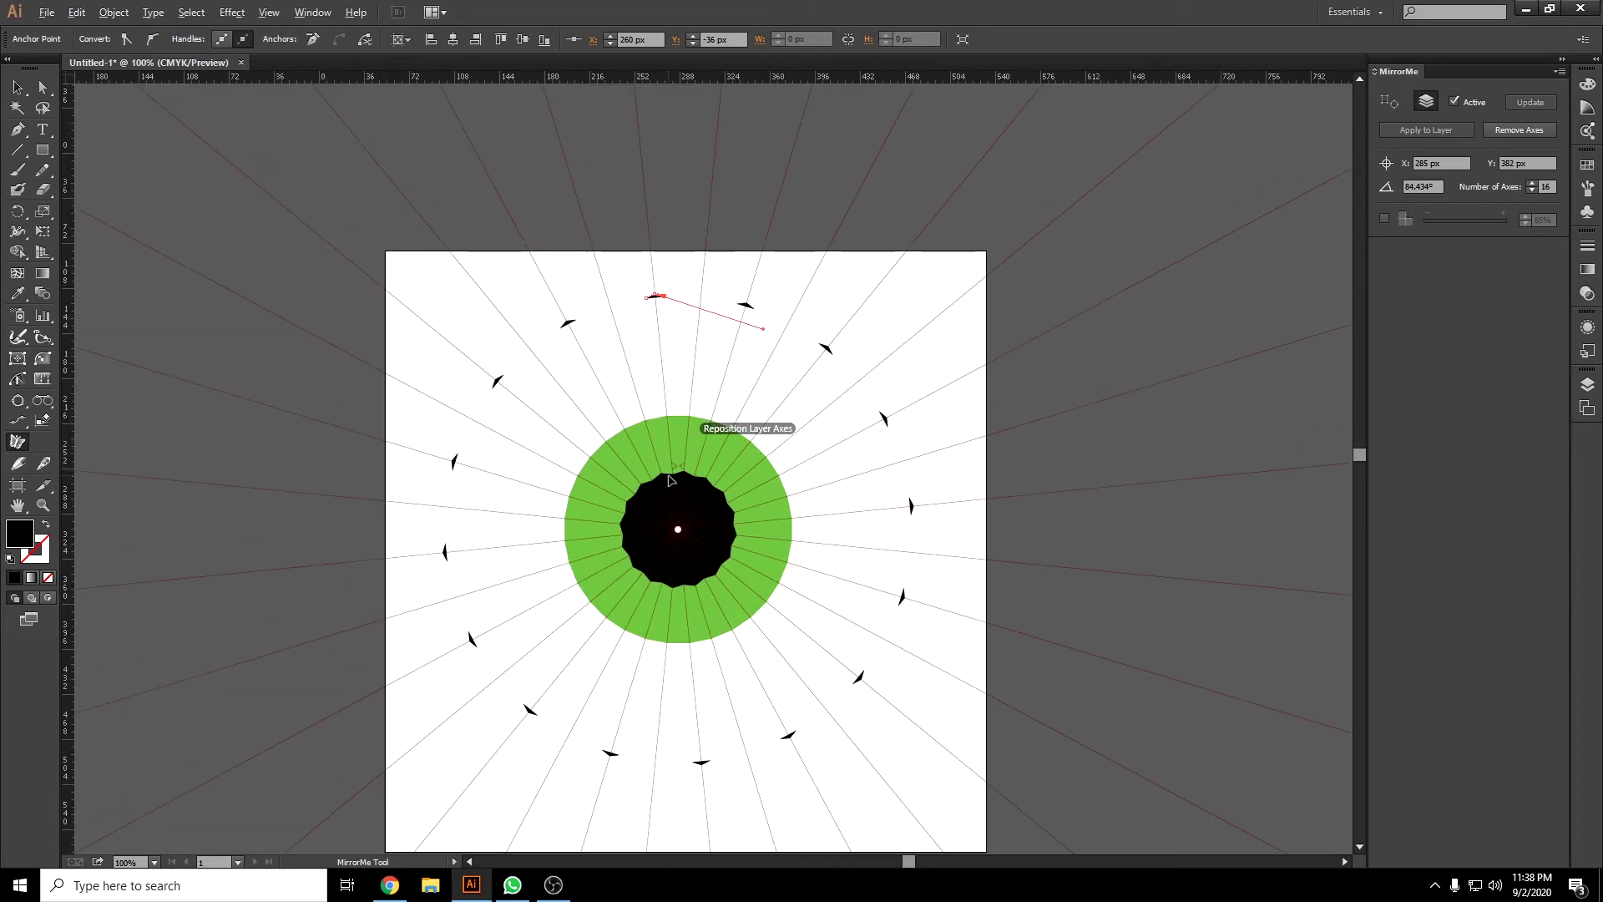
key(ctrl+plus)
key(ctrl+minus)
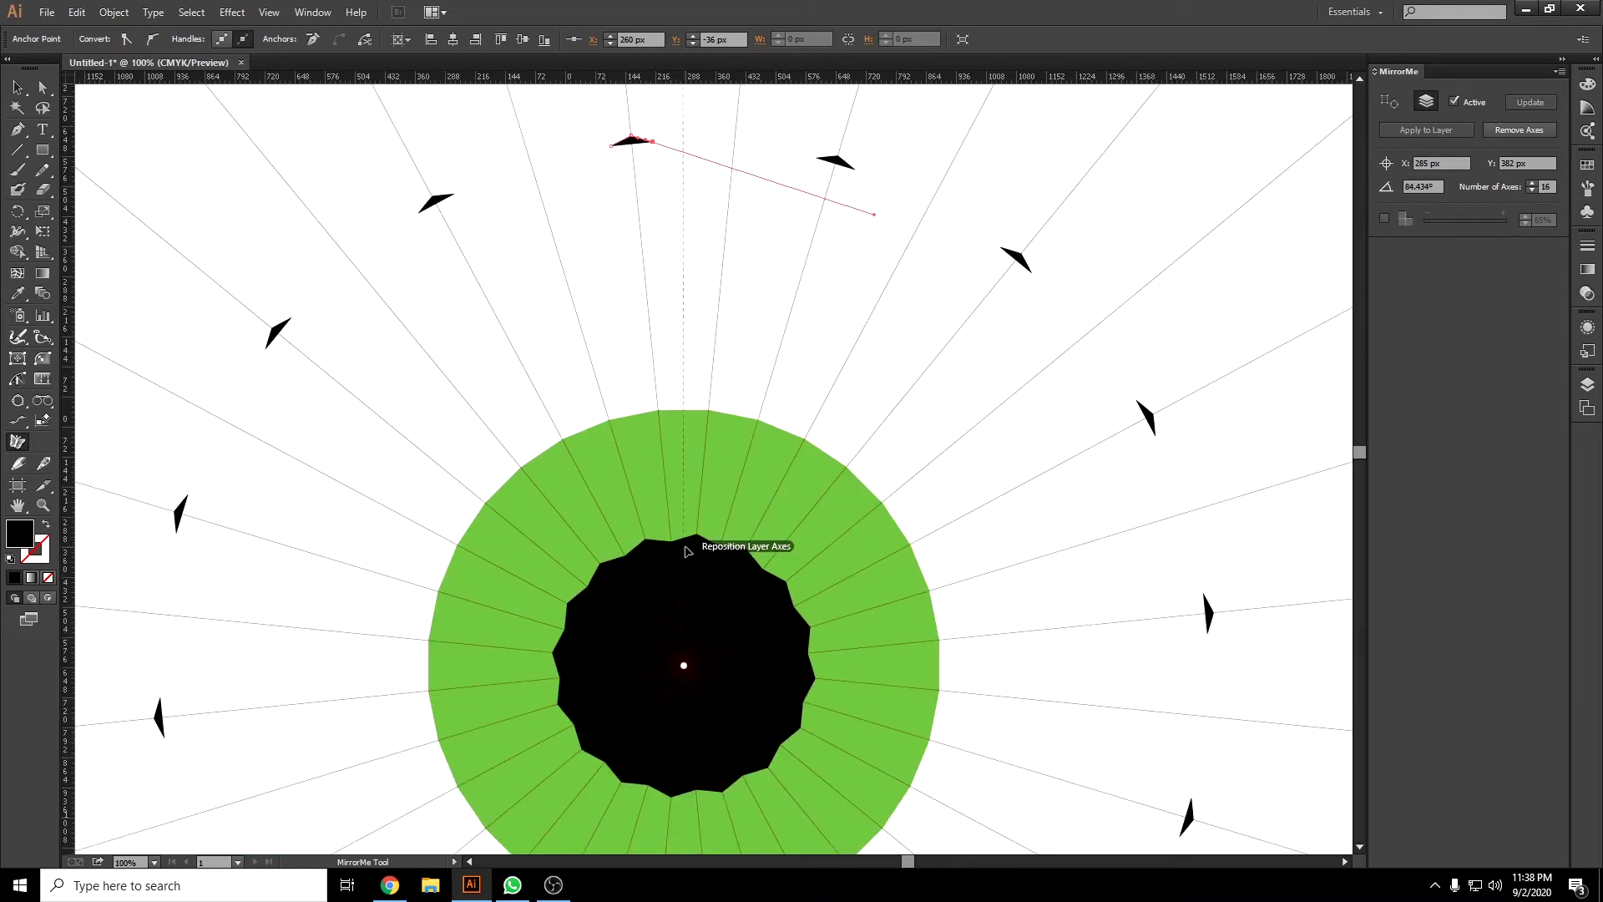
key(ctrl+minus)
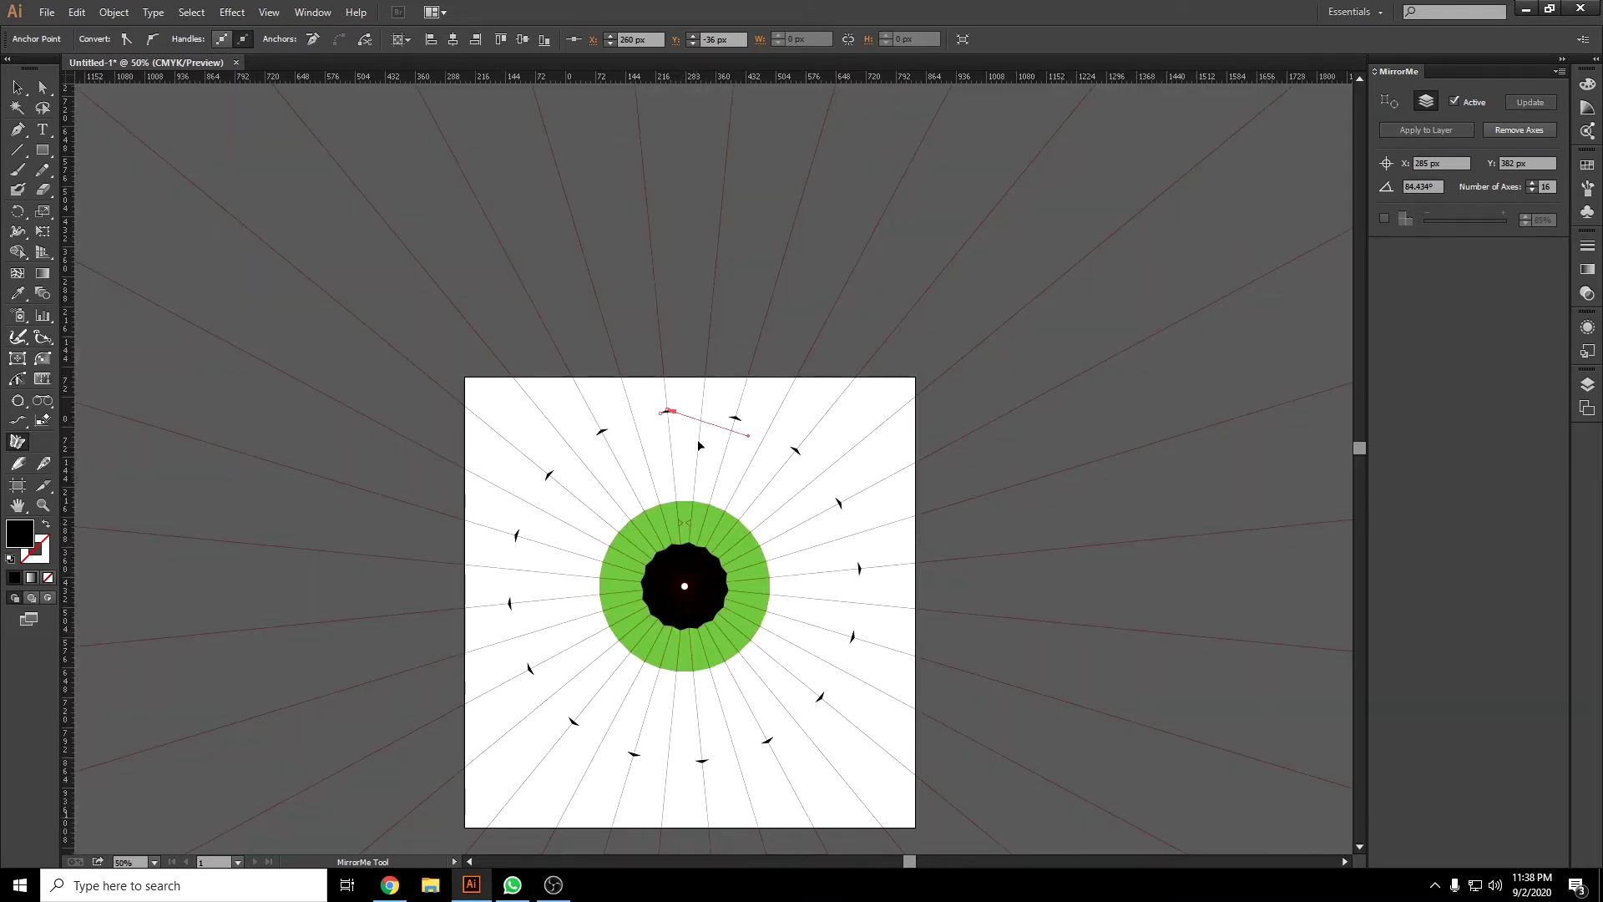
key(p)
click(674, 389)
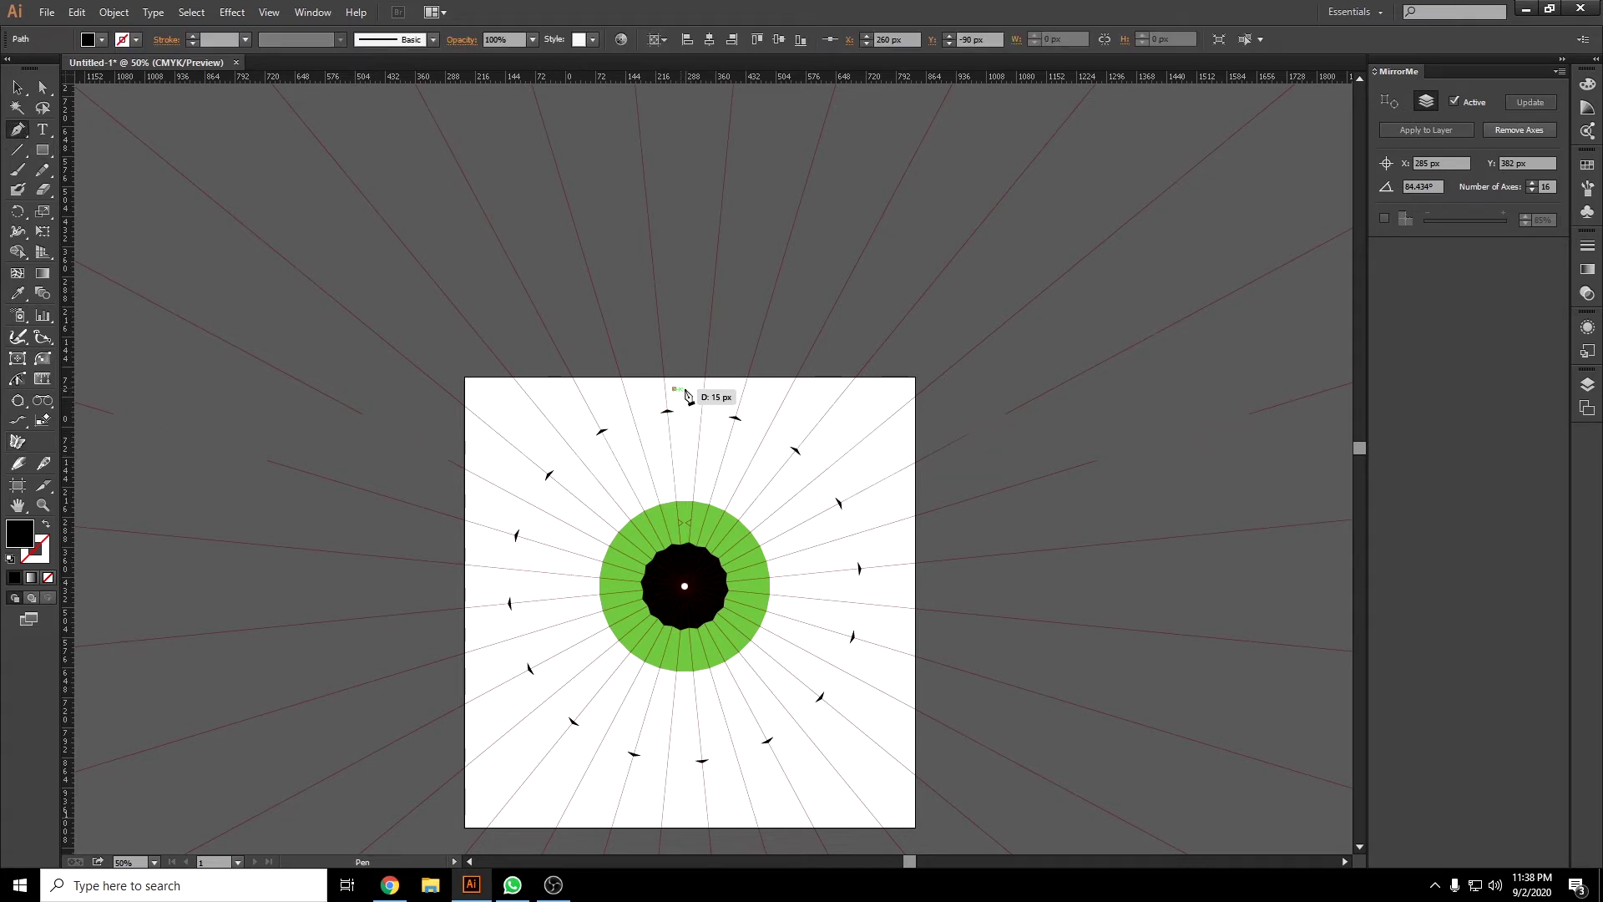
mouse_move(698, 404)
mouse_down()
mouse_move(698, 434)
mouse_move(677, 393)
mouse_up()
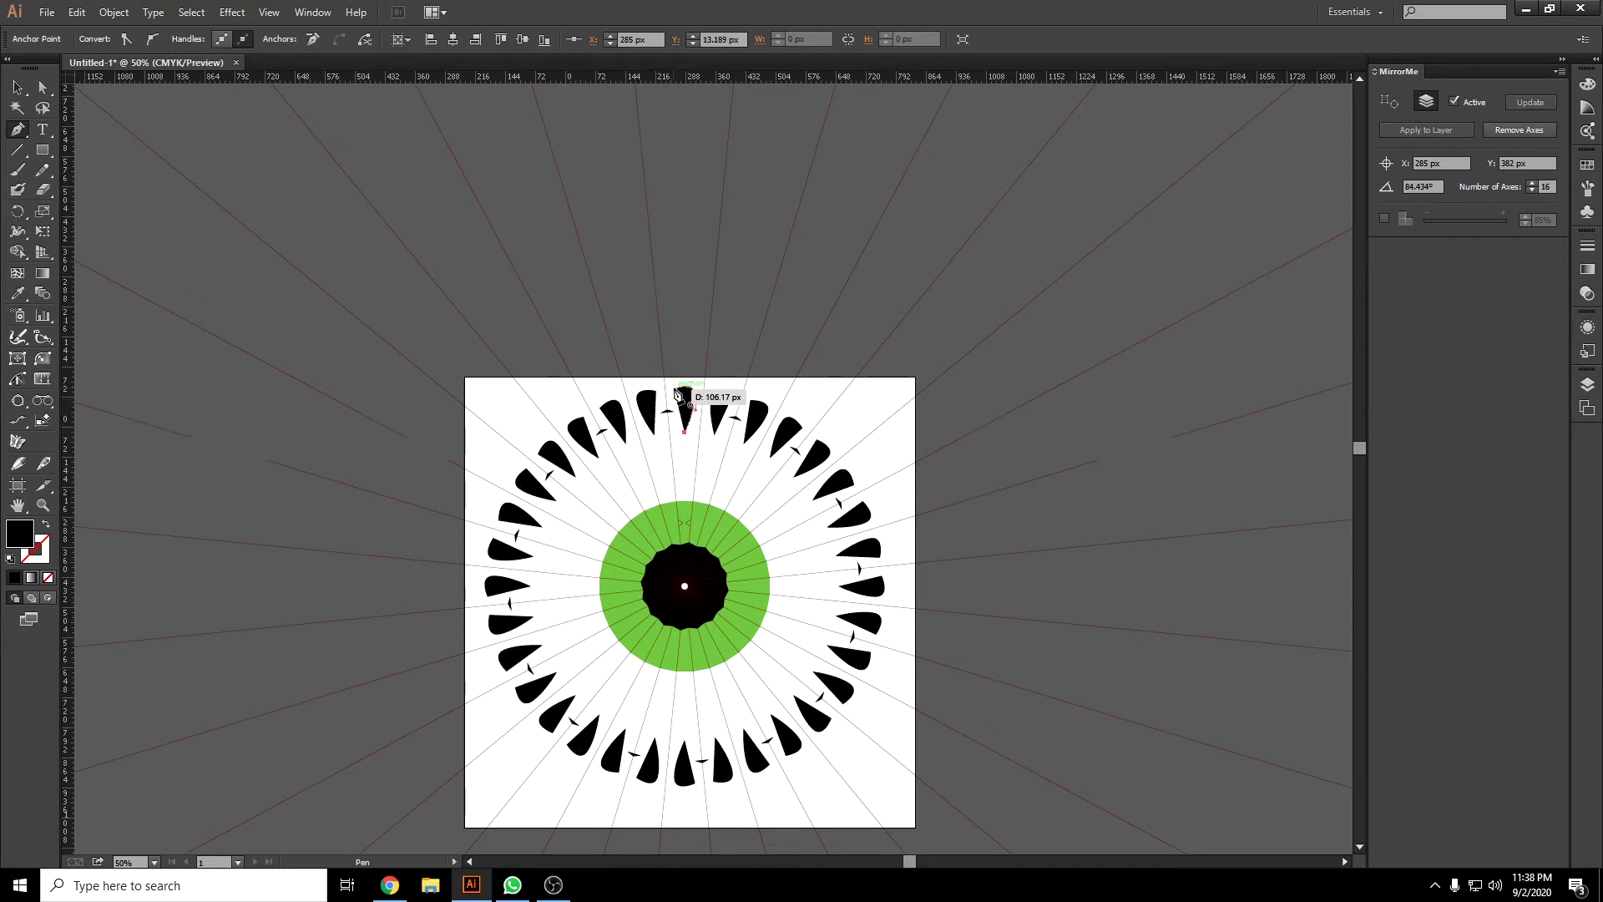
scroll(681, 393, up, 3)
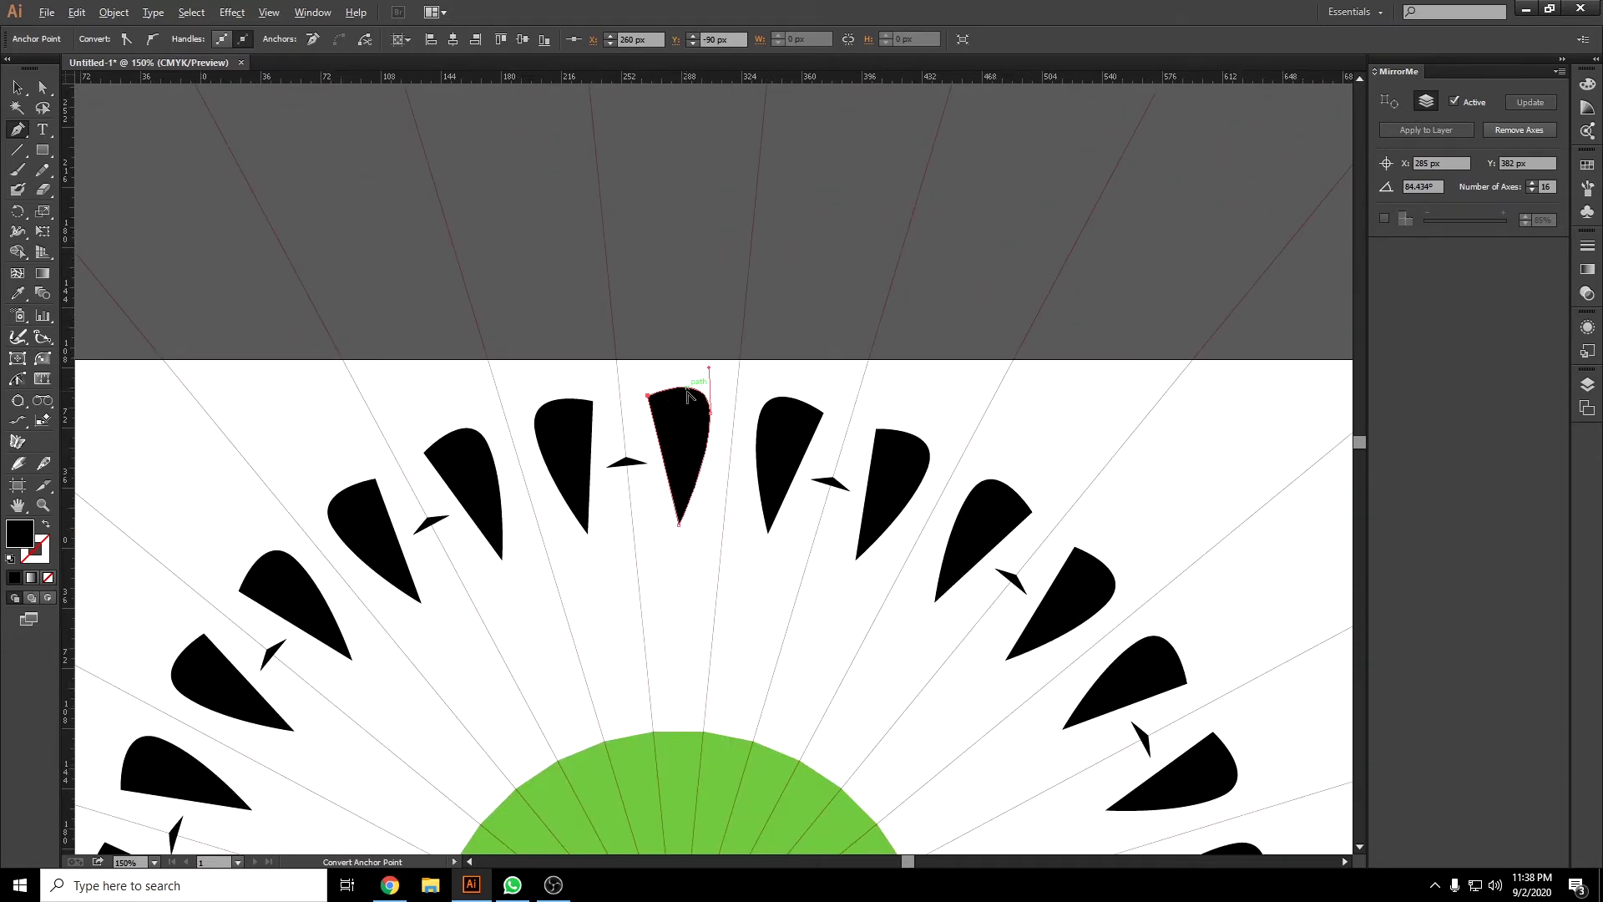
scroll(687, 394, up, 2)
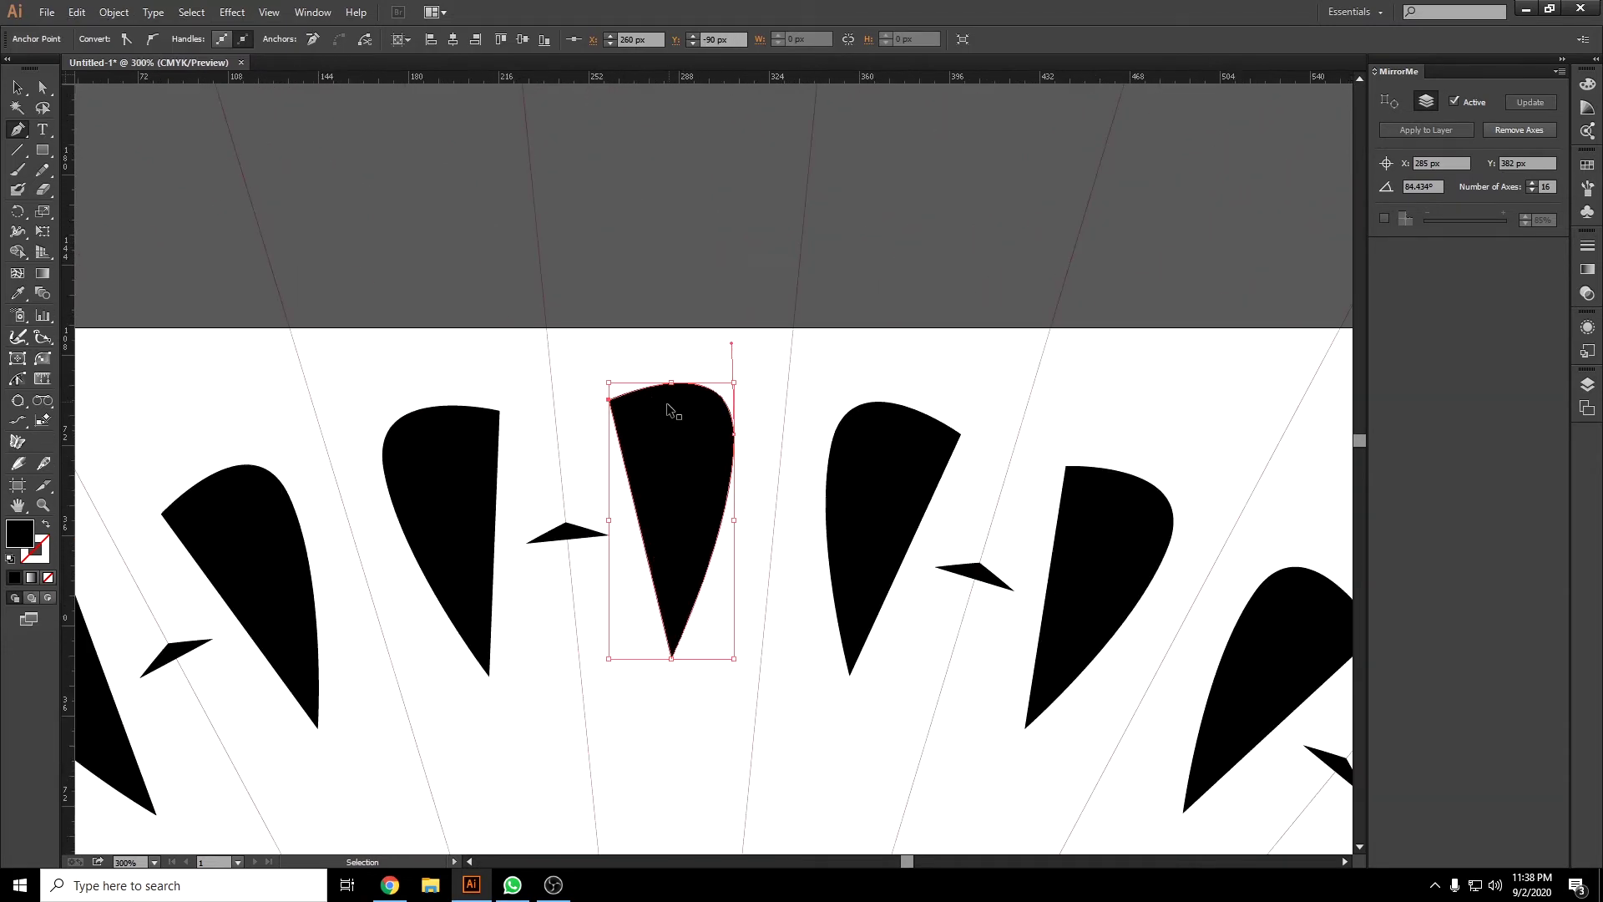
click(610, 405)
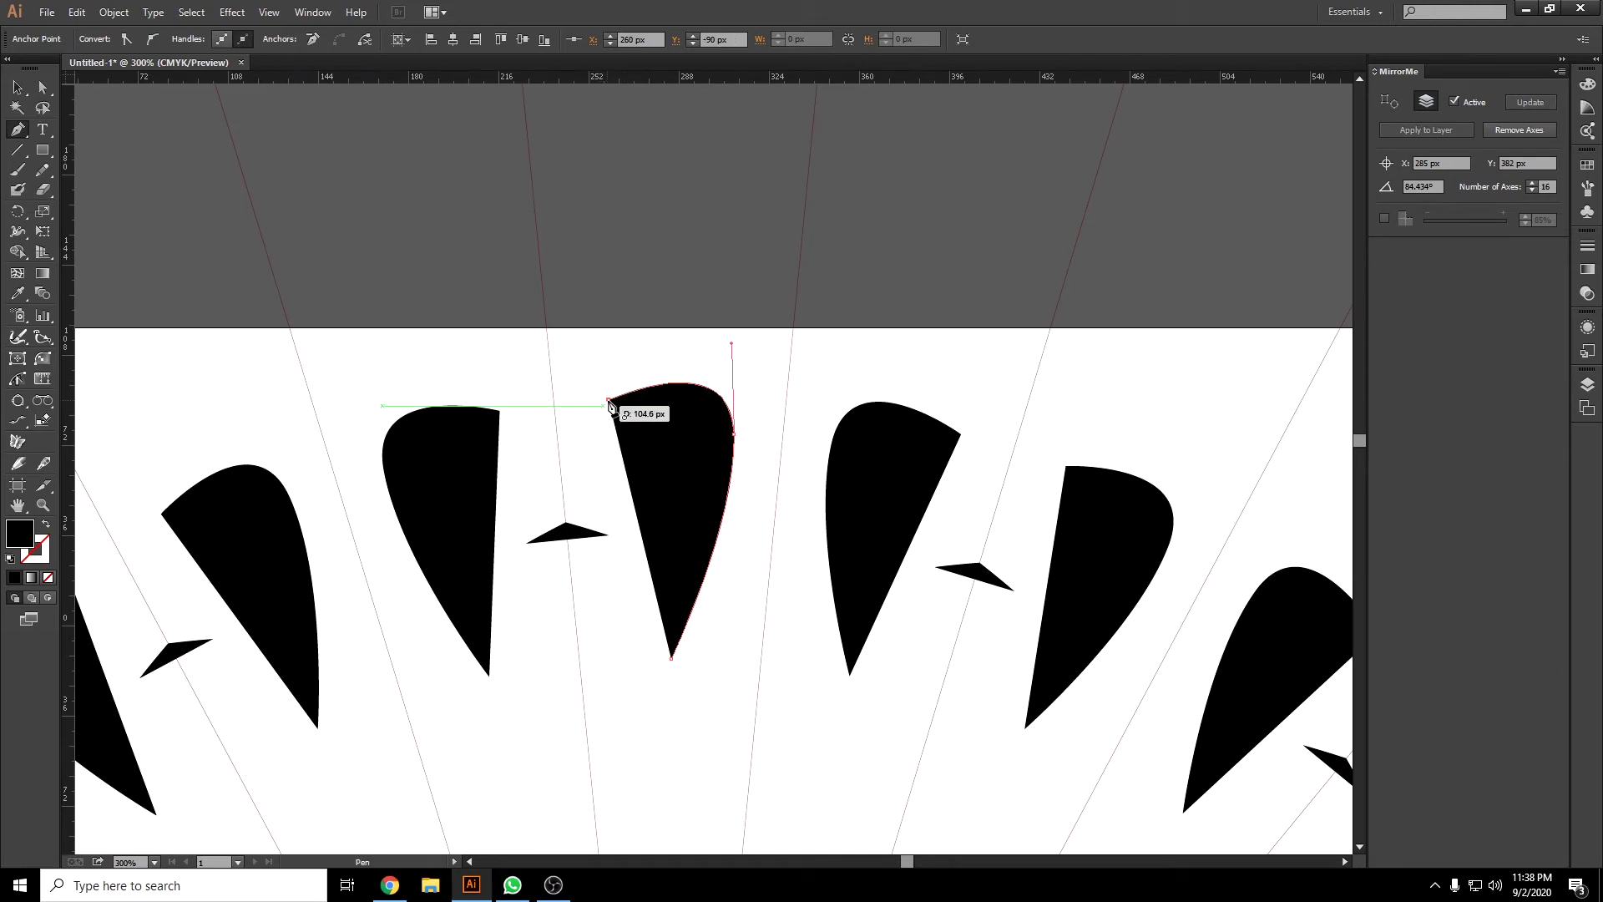
Close the petal and round it into a teardrop, then deselect to see the mirrored ring.
key(ctrl+z)
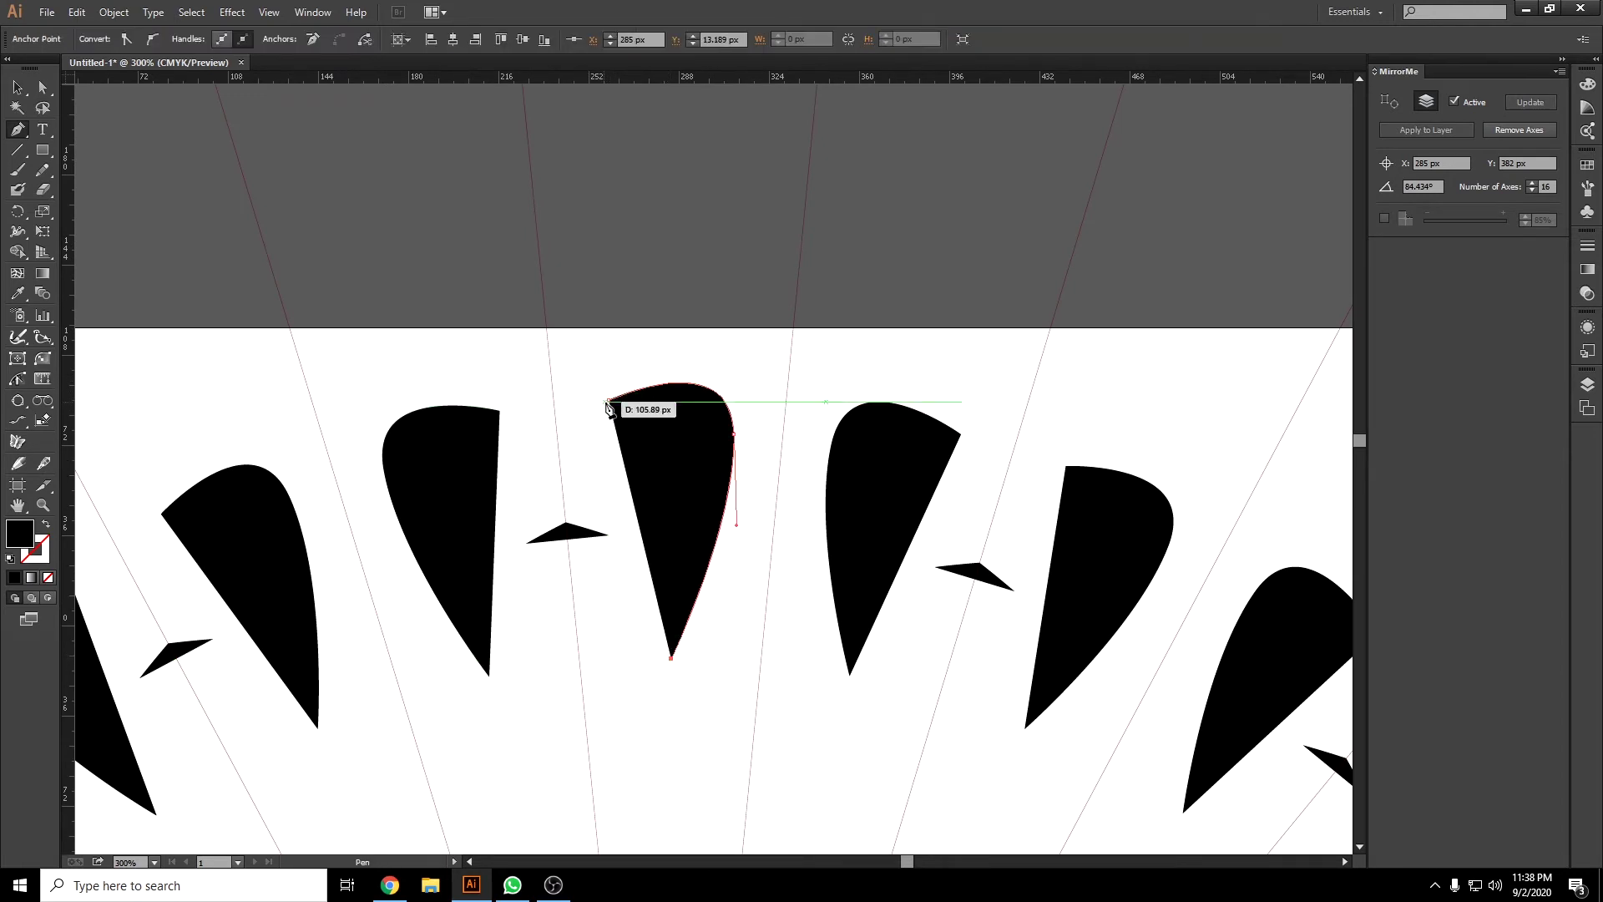
click(610, 405)
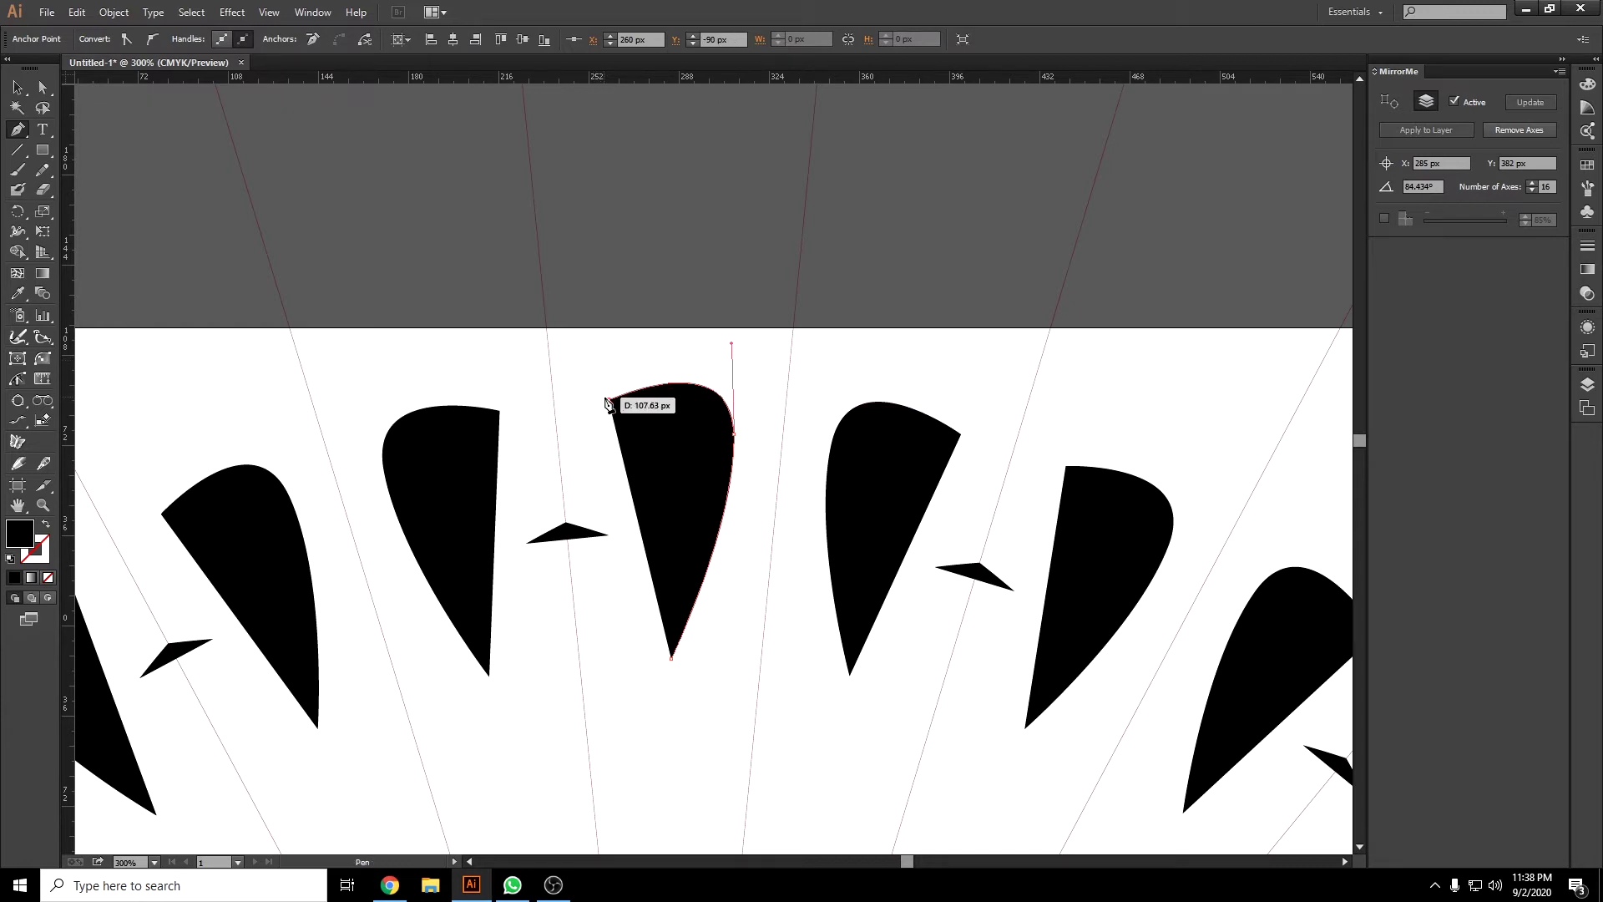
drag(607, 405, 648, 289)
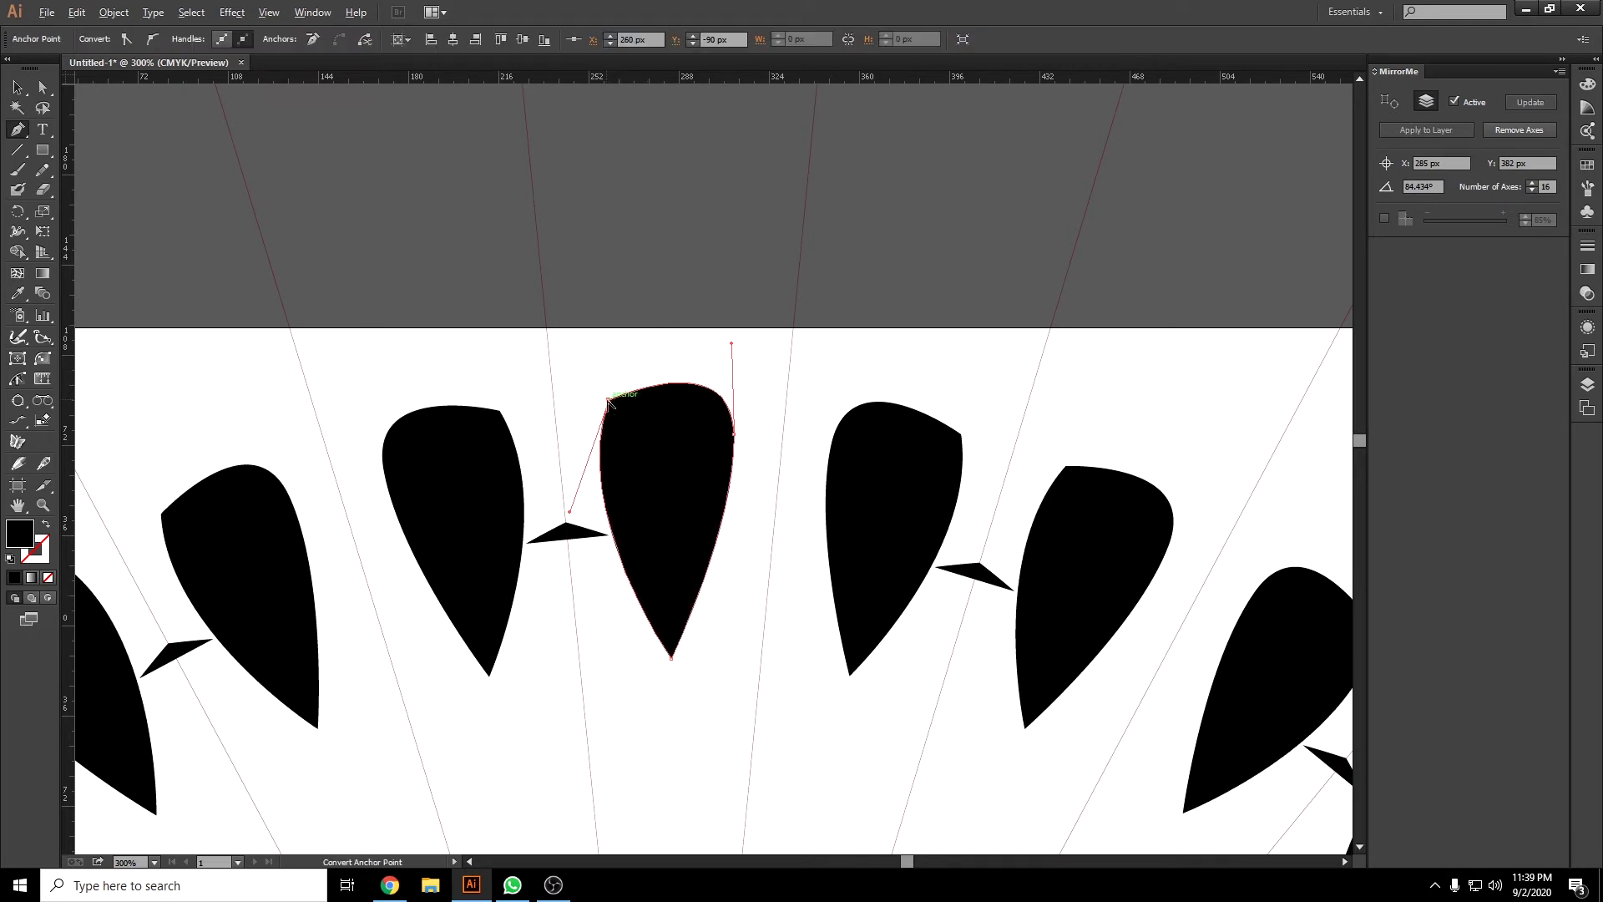
drag(608, 401, 630, 361)
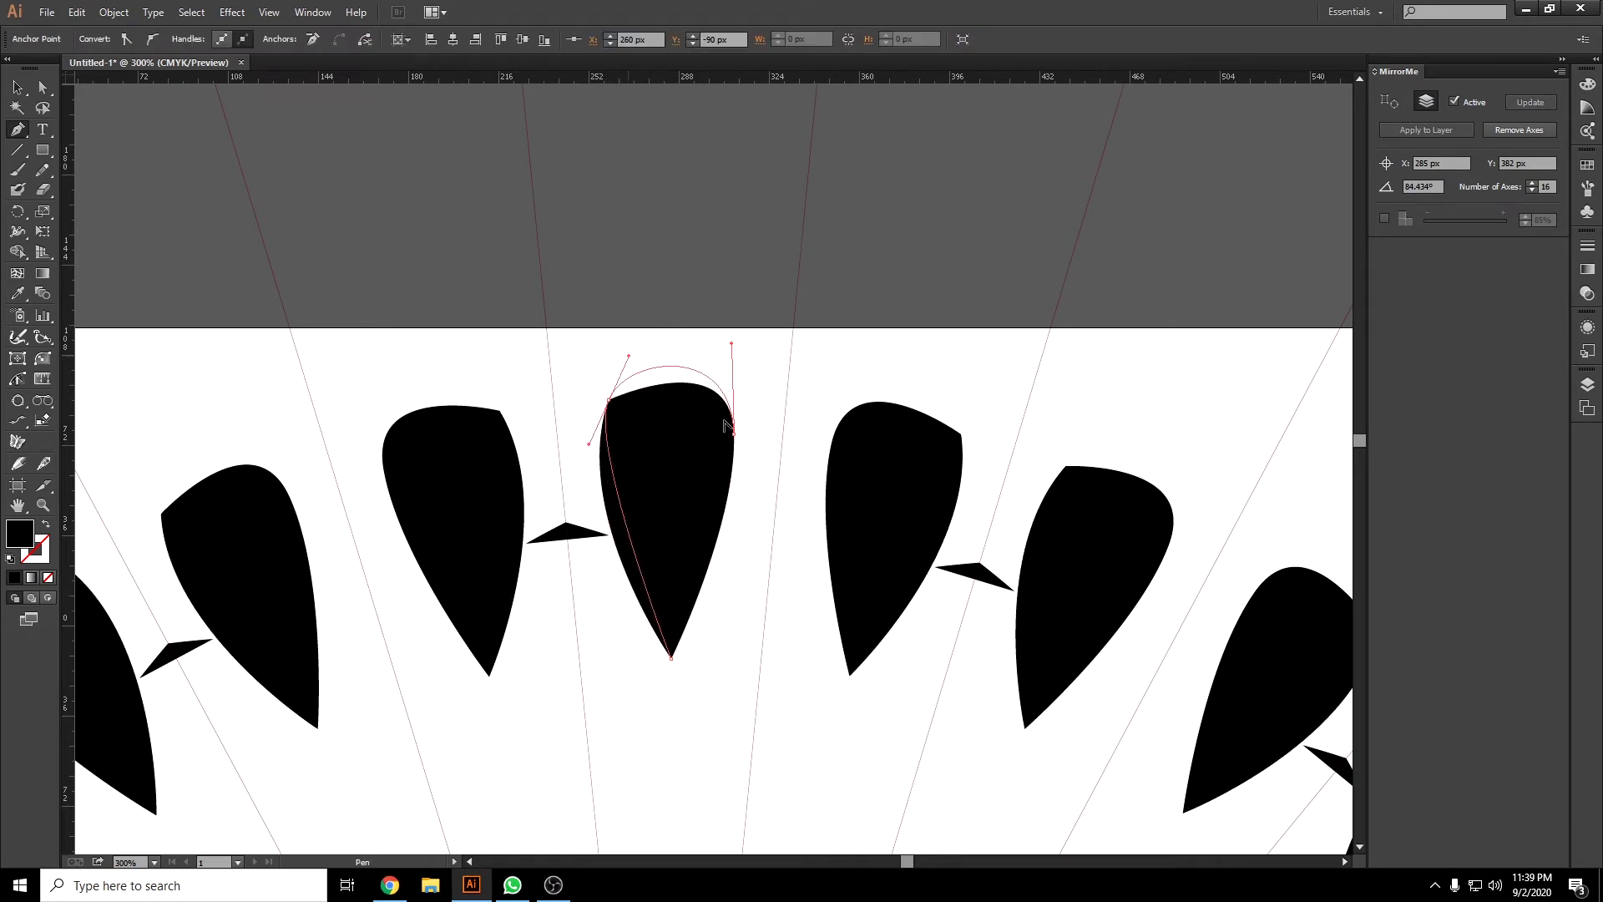
click(17, 87)
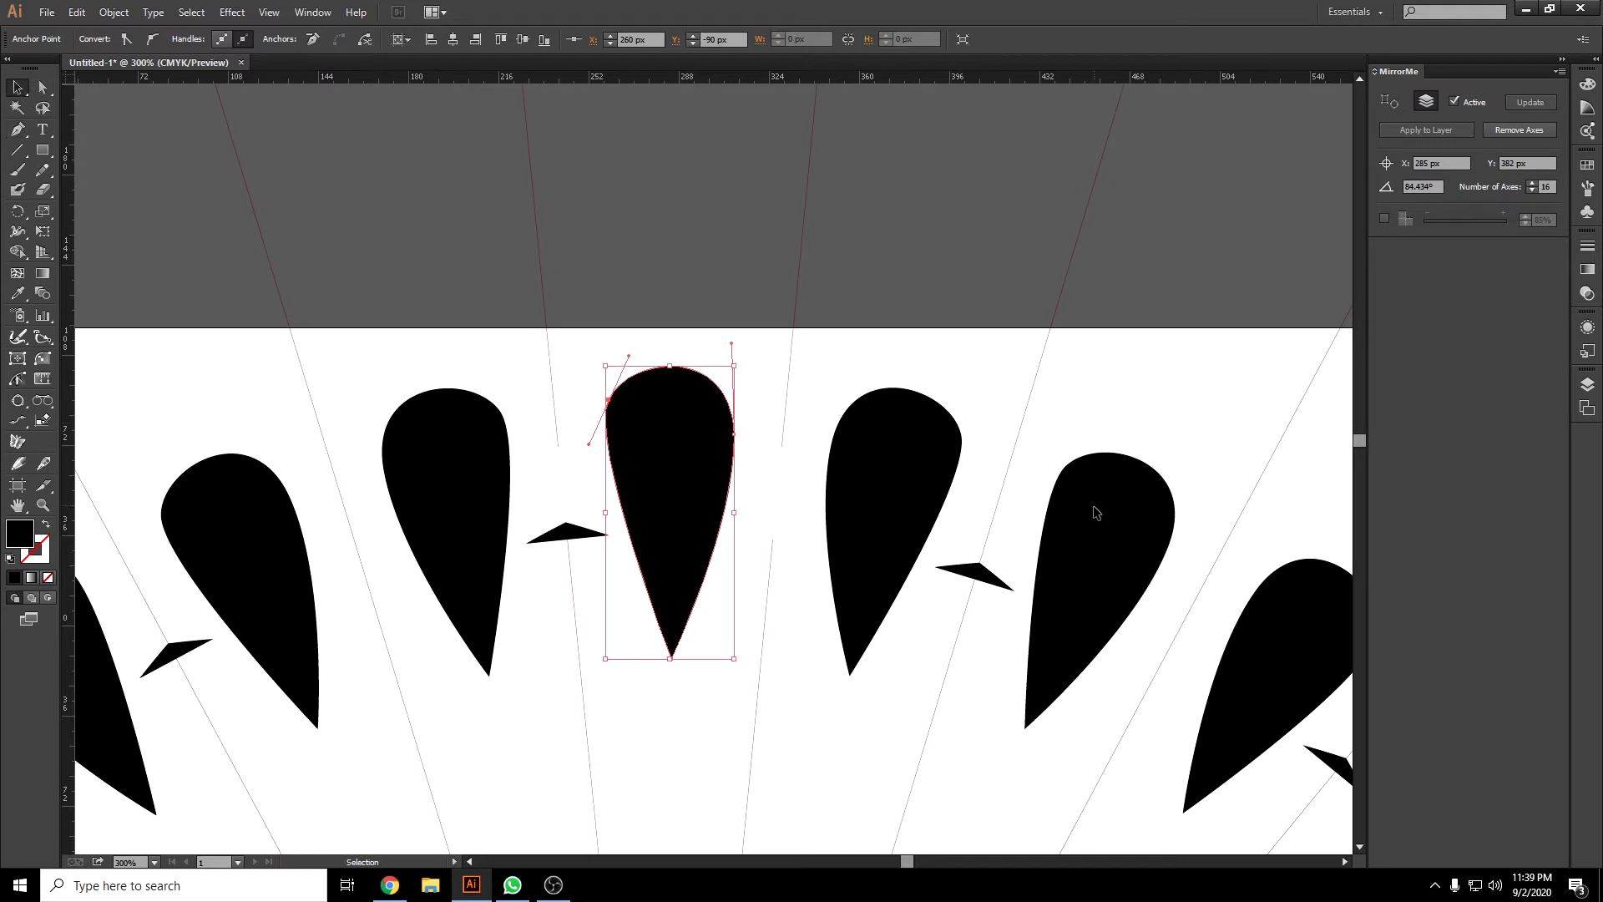
key(ctrl+minus)
key(ctrl+minus)
key(ctrl+minus)
click(691, 653)
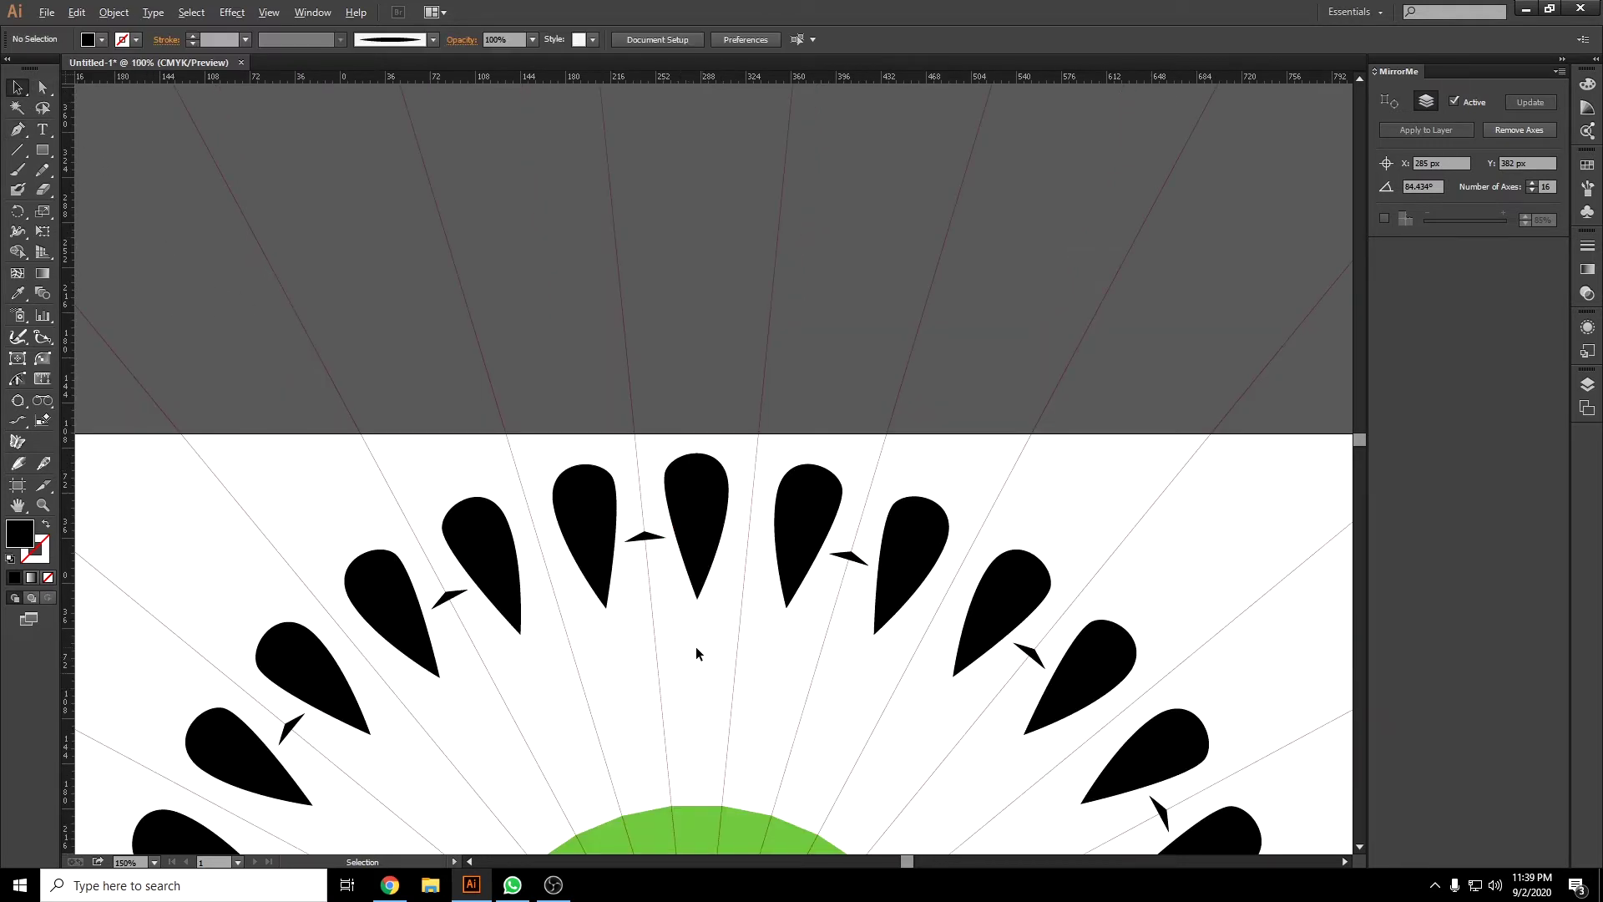
Add an anchor at the top of the green ring and drag it down toward the black centre.
drag(746, 751, 727, 546)
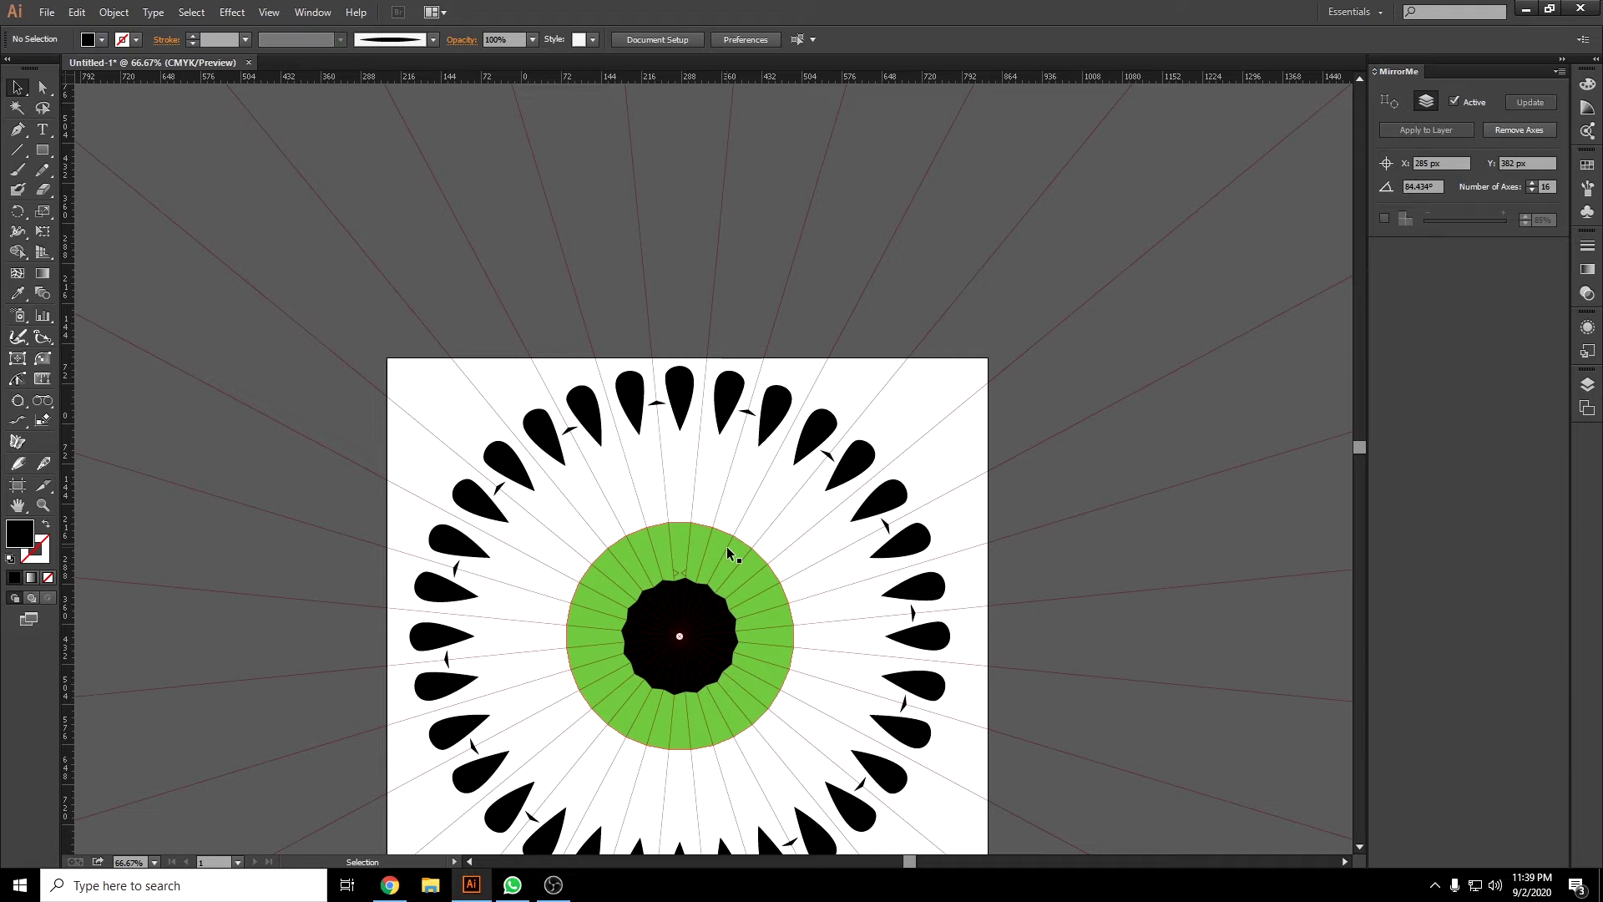
click(682, 530)
scroll(678, 598, up, 2)
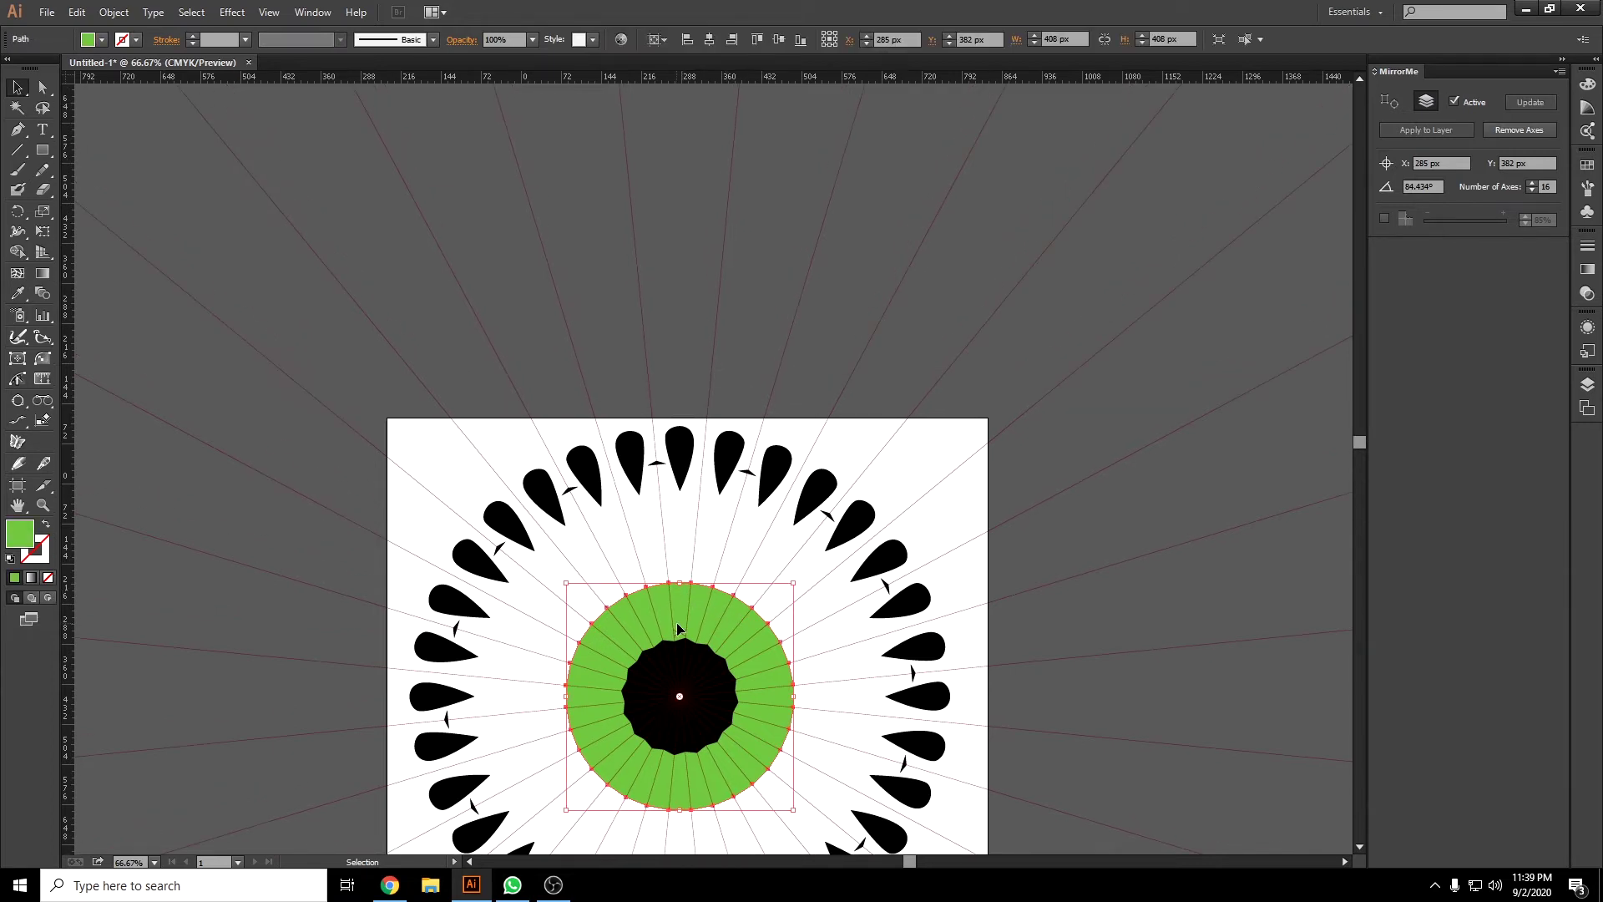
scroll(678, 628, up, 1)
scroll(683, 619, up, 2)
scroll(683, 619, up, 1)
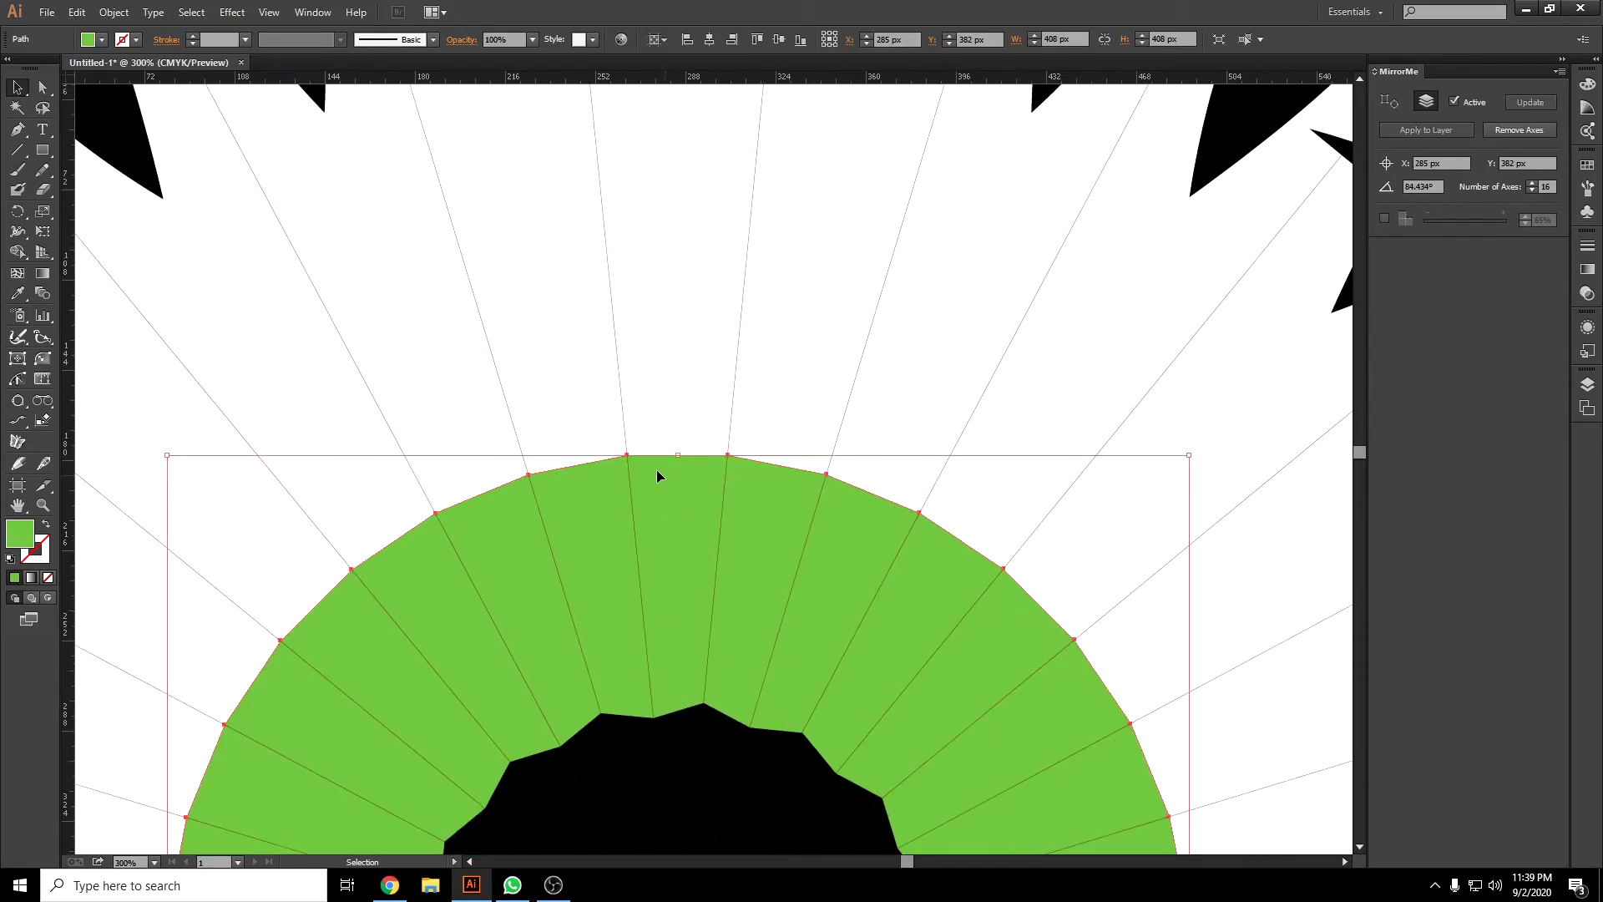
click(18, 130)
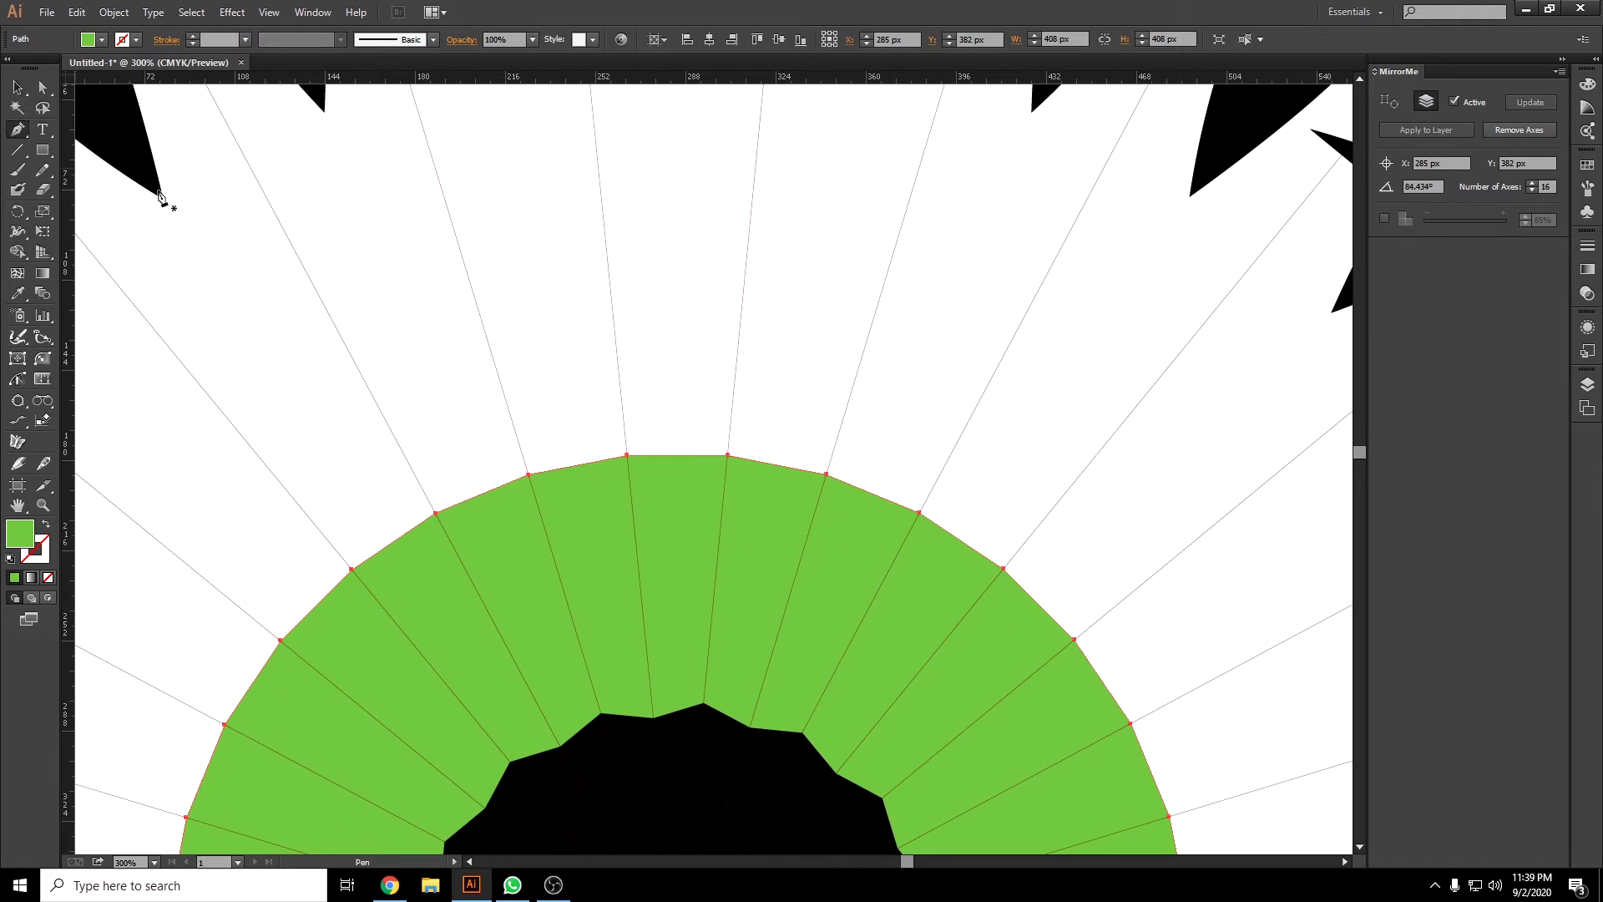
click(683, 462)
key(a)
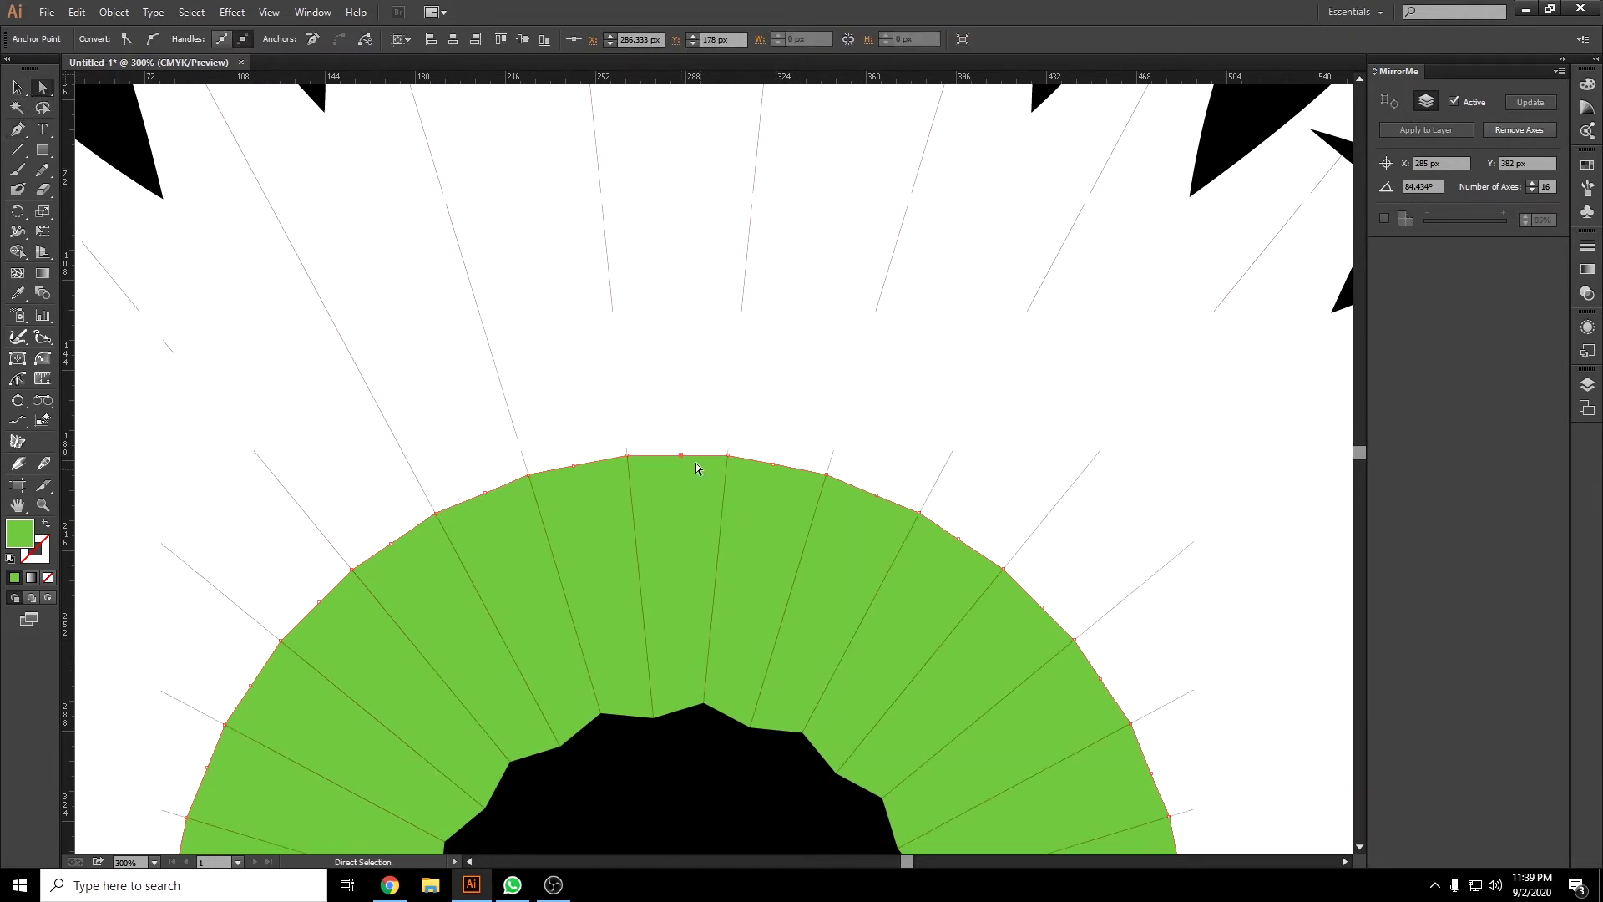
drag(681, 456, 677, 710)
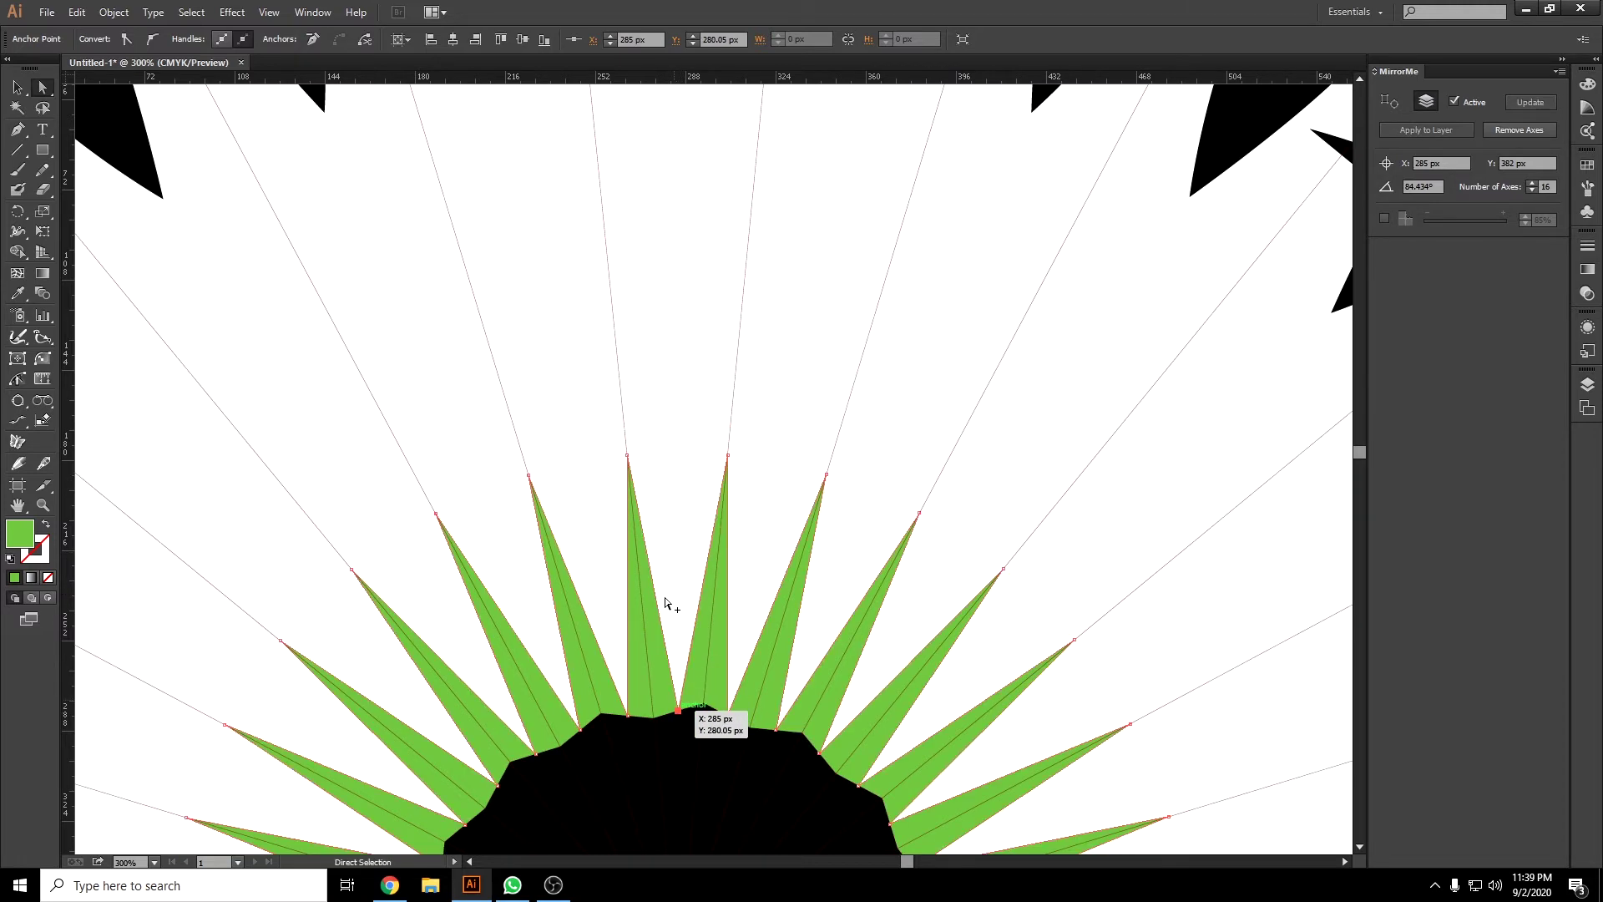
key(ctrl+minus)
key(ctrl+minus)
key(ctrl+minus)
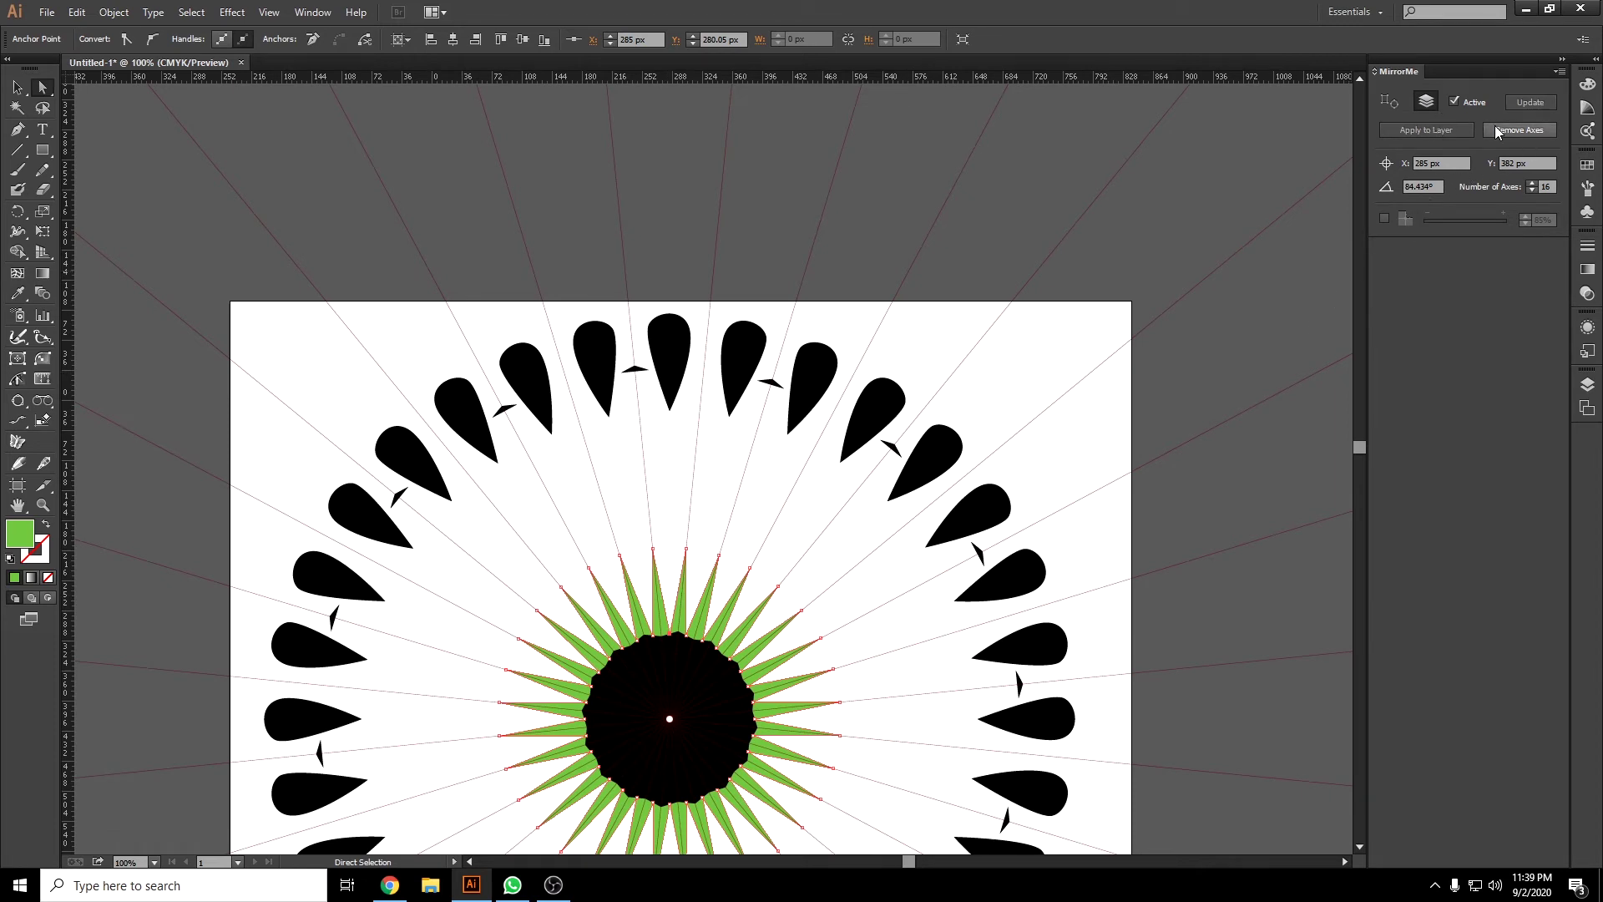
Remove the mirror axes and pull the green star's inner points out to widen the band.
click(674, 478)
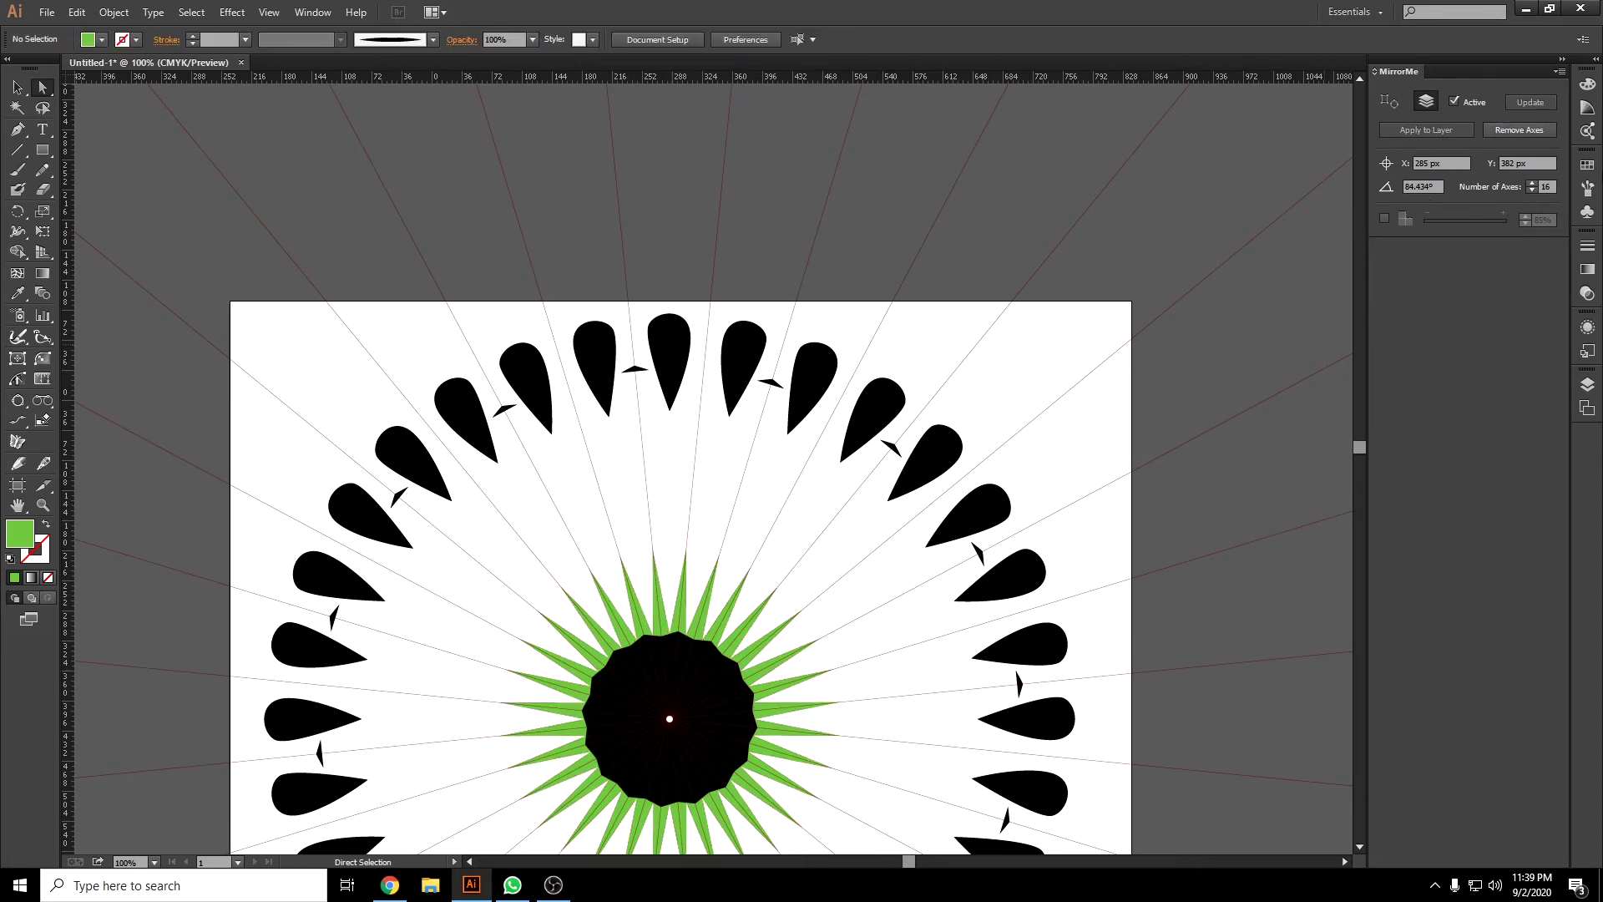
click(1518, 131)
click(665, 678)
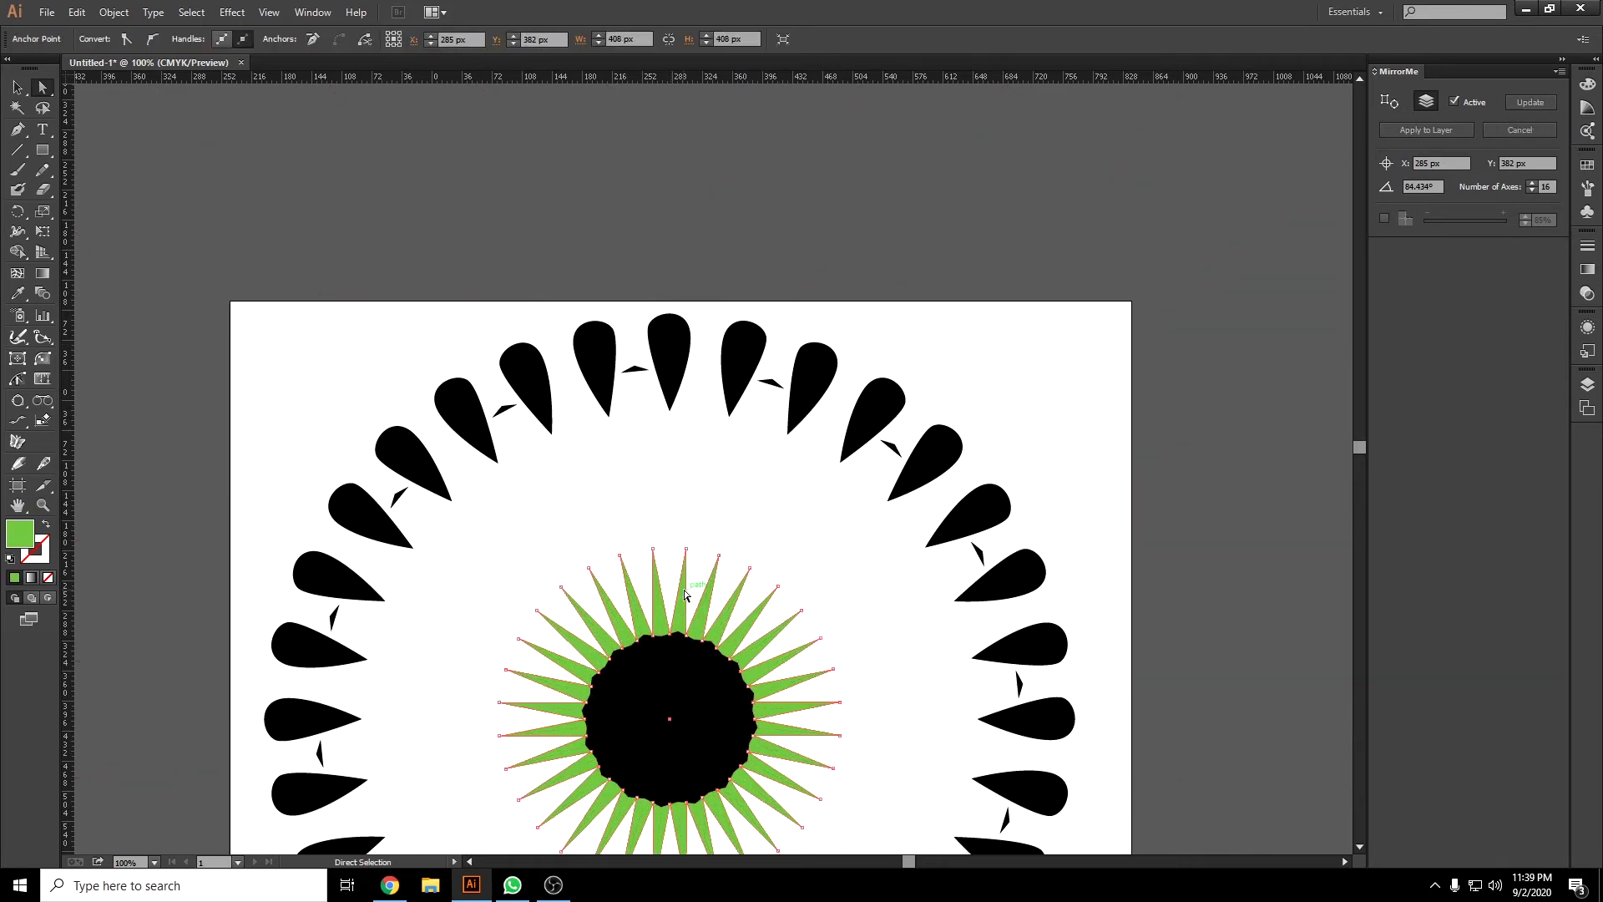
click(614, 357)
click(734, 355)
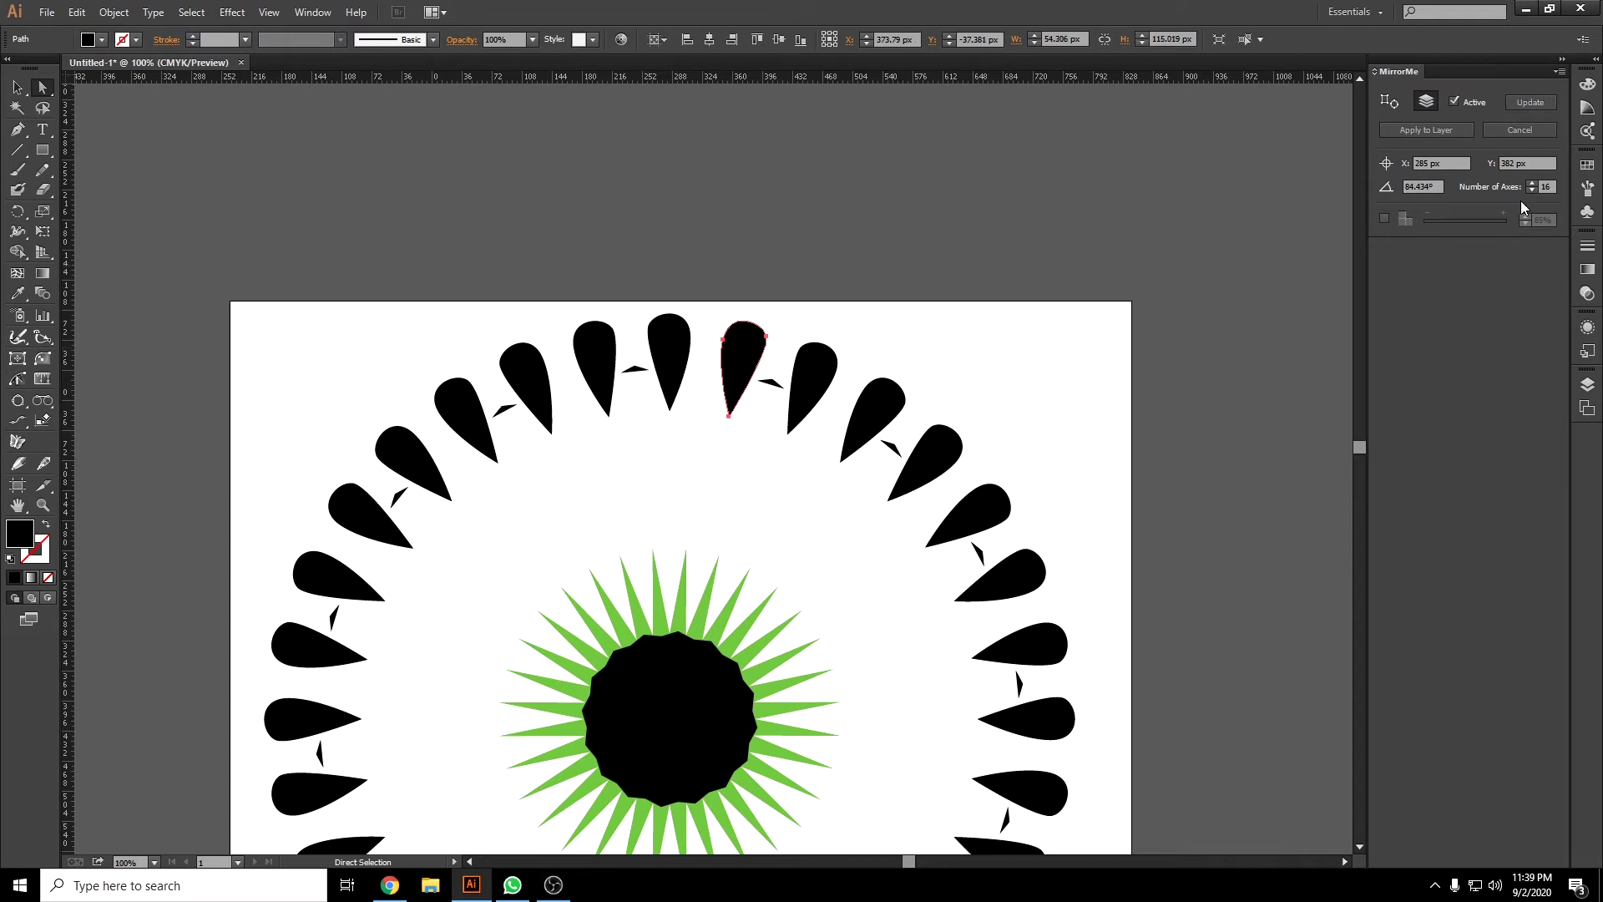
click(684, 585)
mouse_move(669, 632)
mouse_down()
mouse_move(670, 547)
mouse_move(669, 618)
mouse_up()
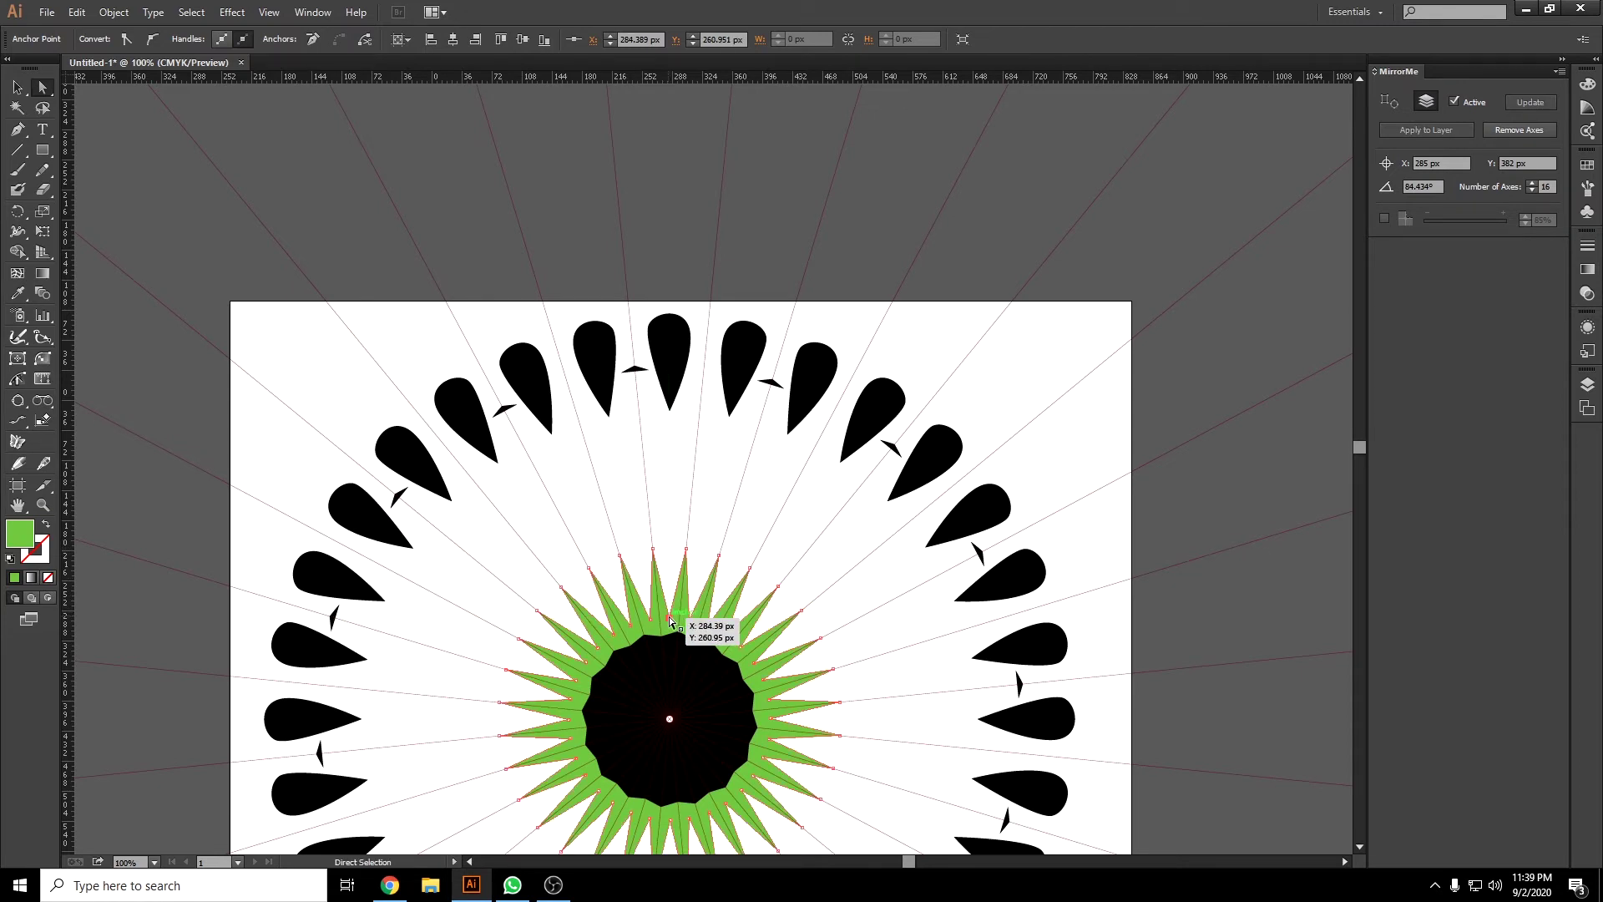
scroll(670, 616, down, 2)
scroll(659, 639, down, 2)
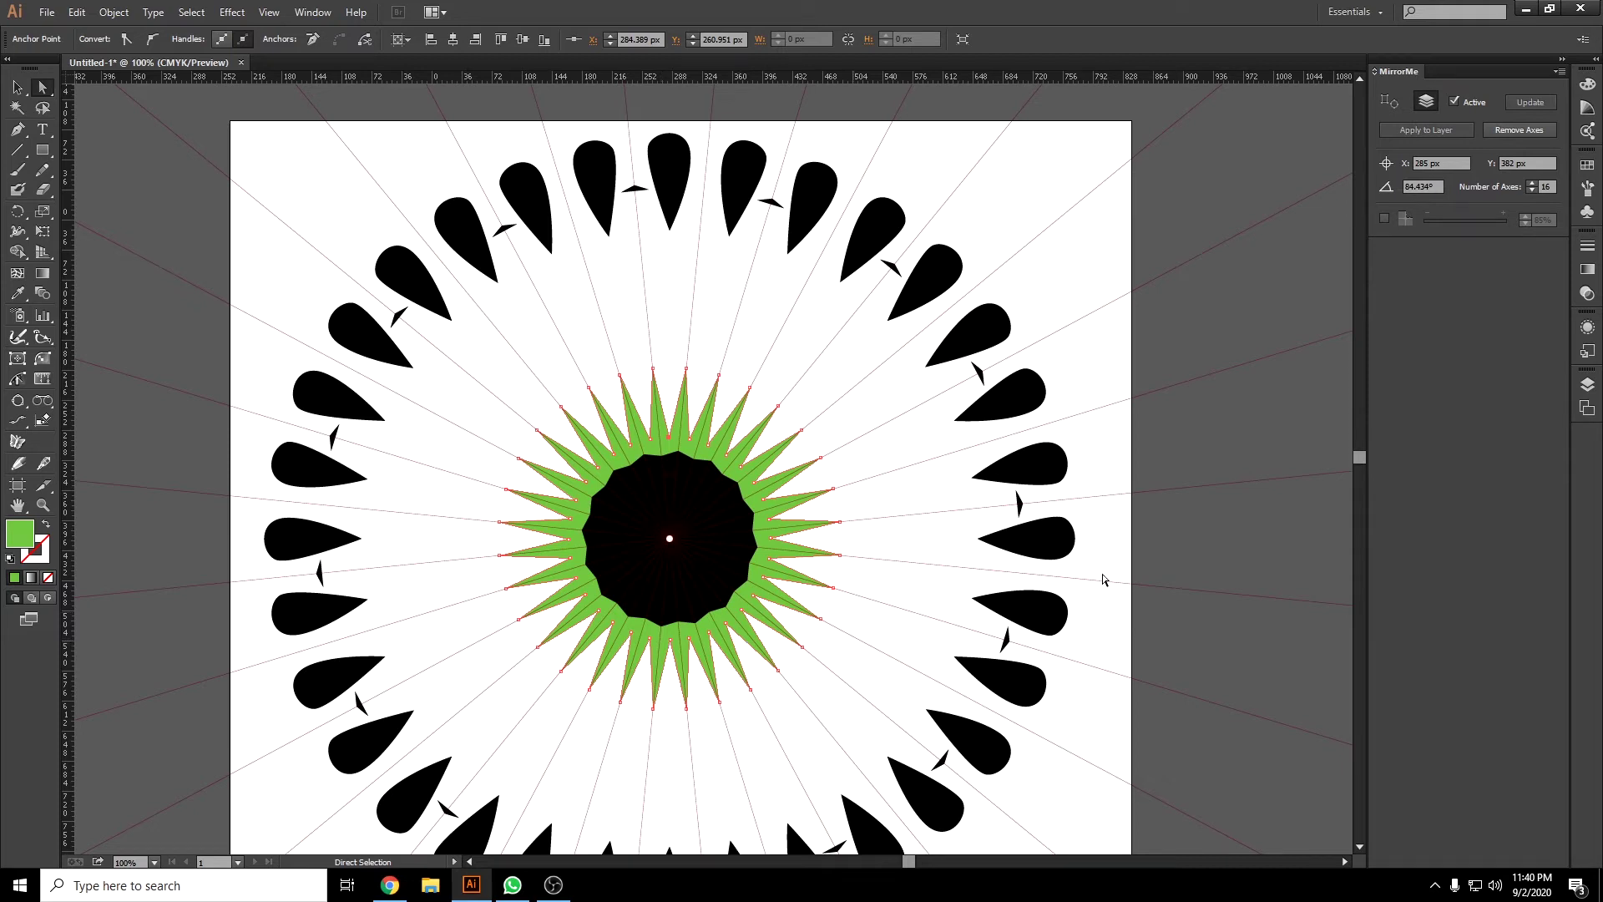
Turn on ghosted-copy opacity, adjust it, and change the mirror axes to 15, then 1.
click(1385, 219)
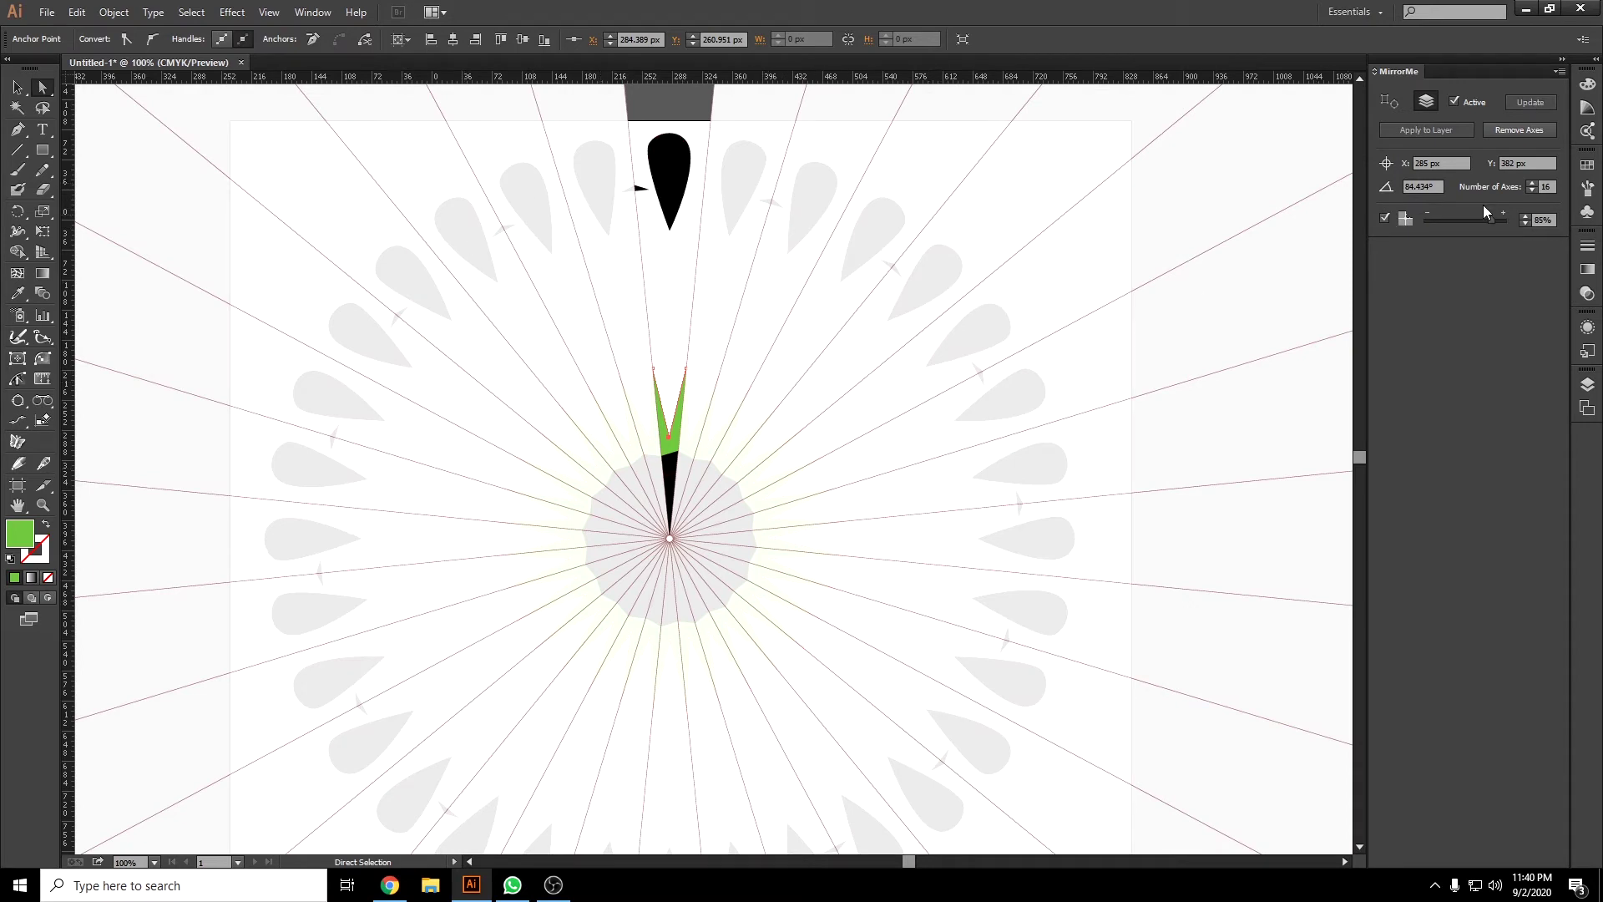
drag(1494, 219, 1426, 219)
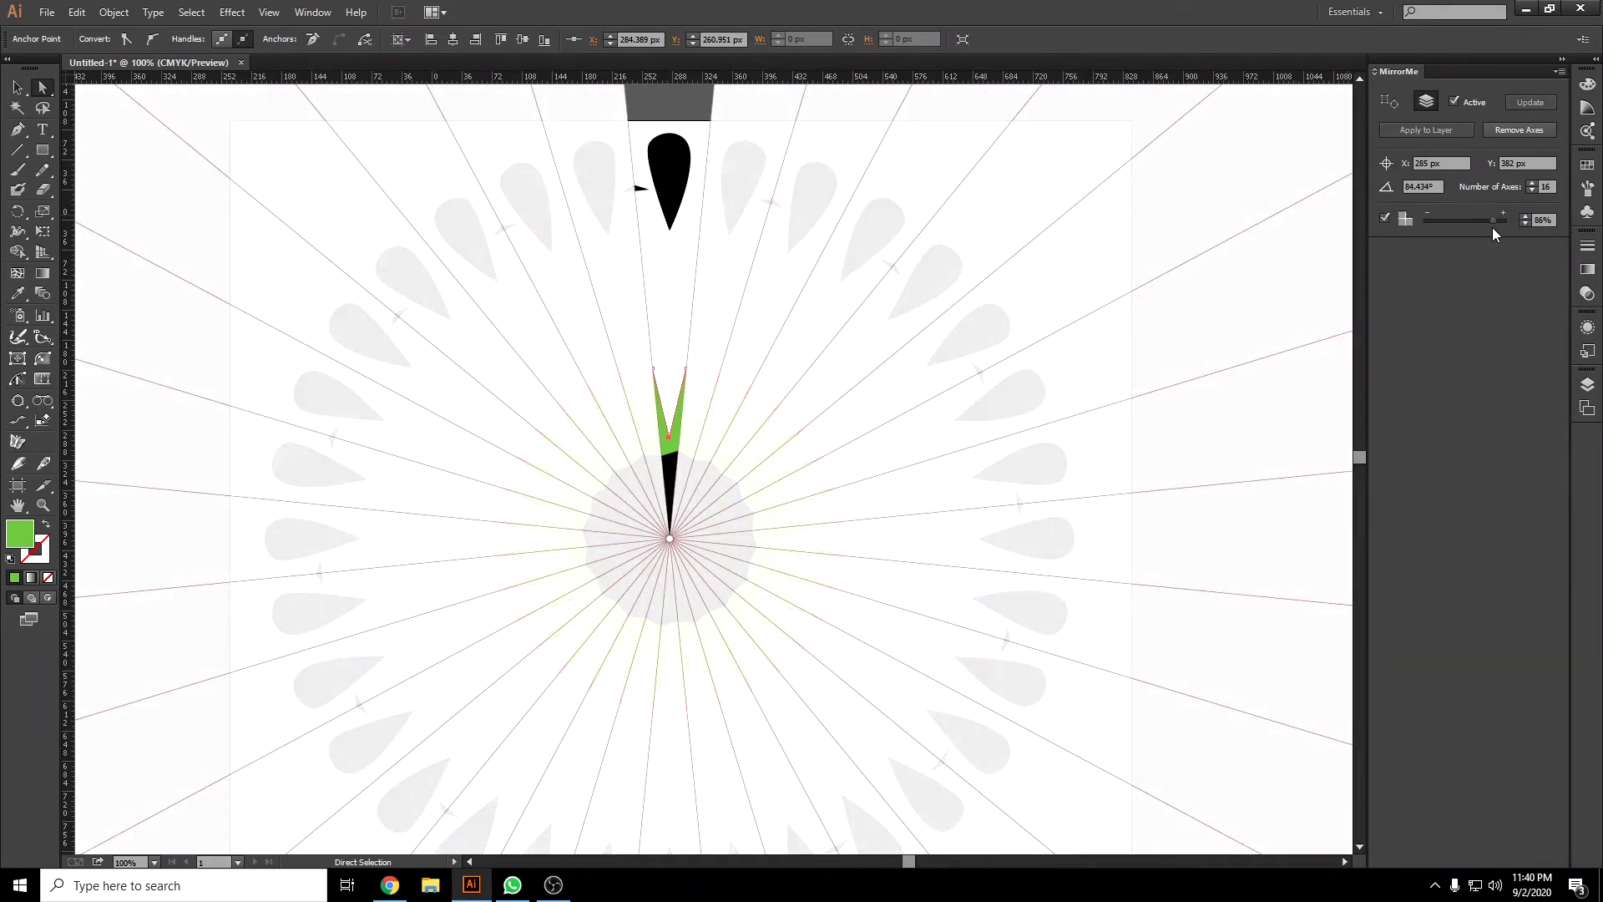
drag(1495, 227, 1486, 227)
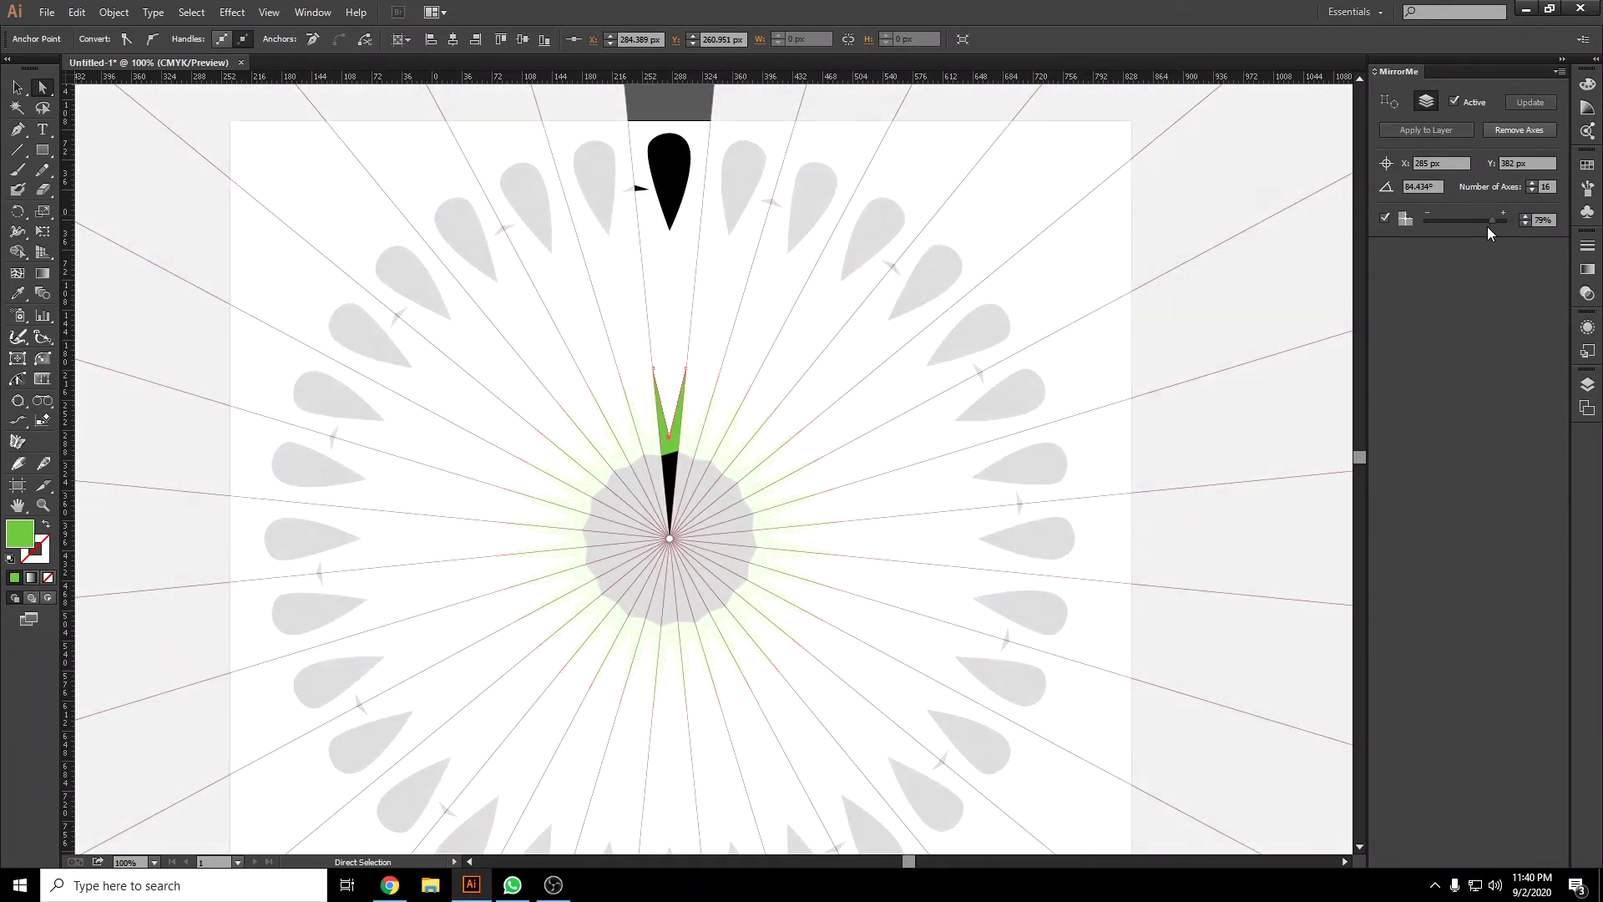
text(15)
key(Return)
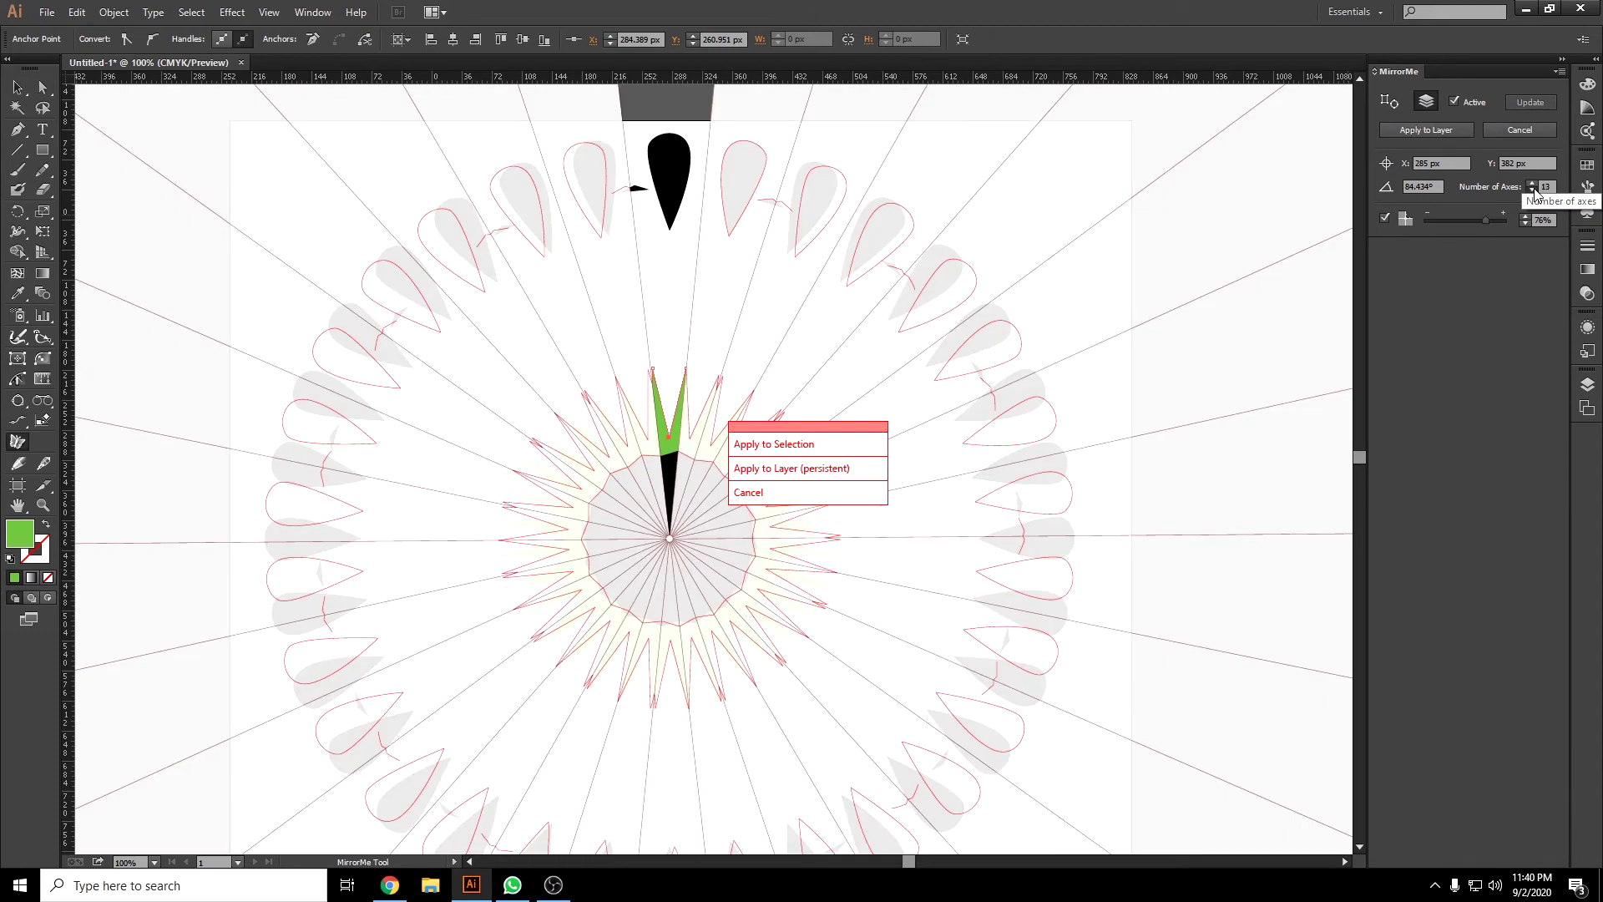
text(1)
key(Return)
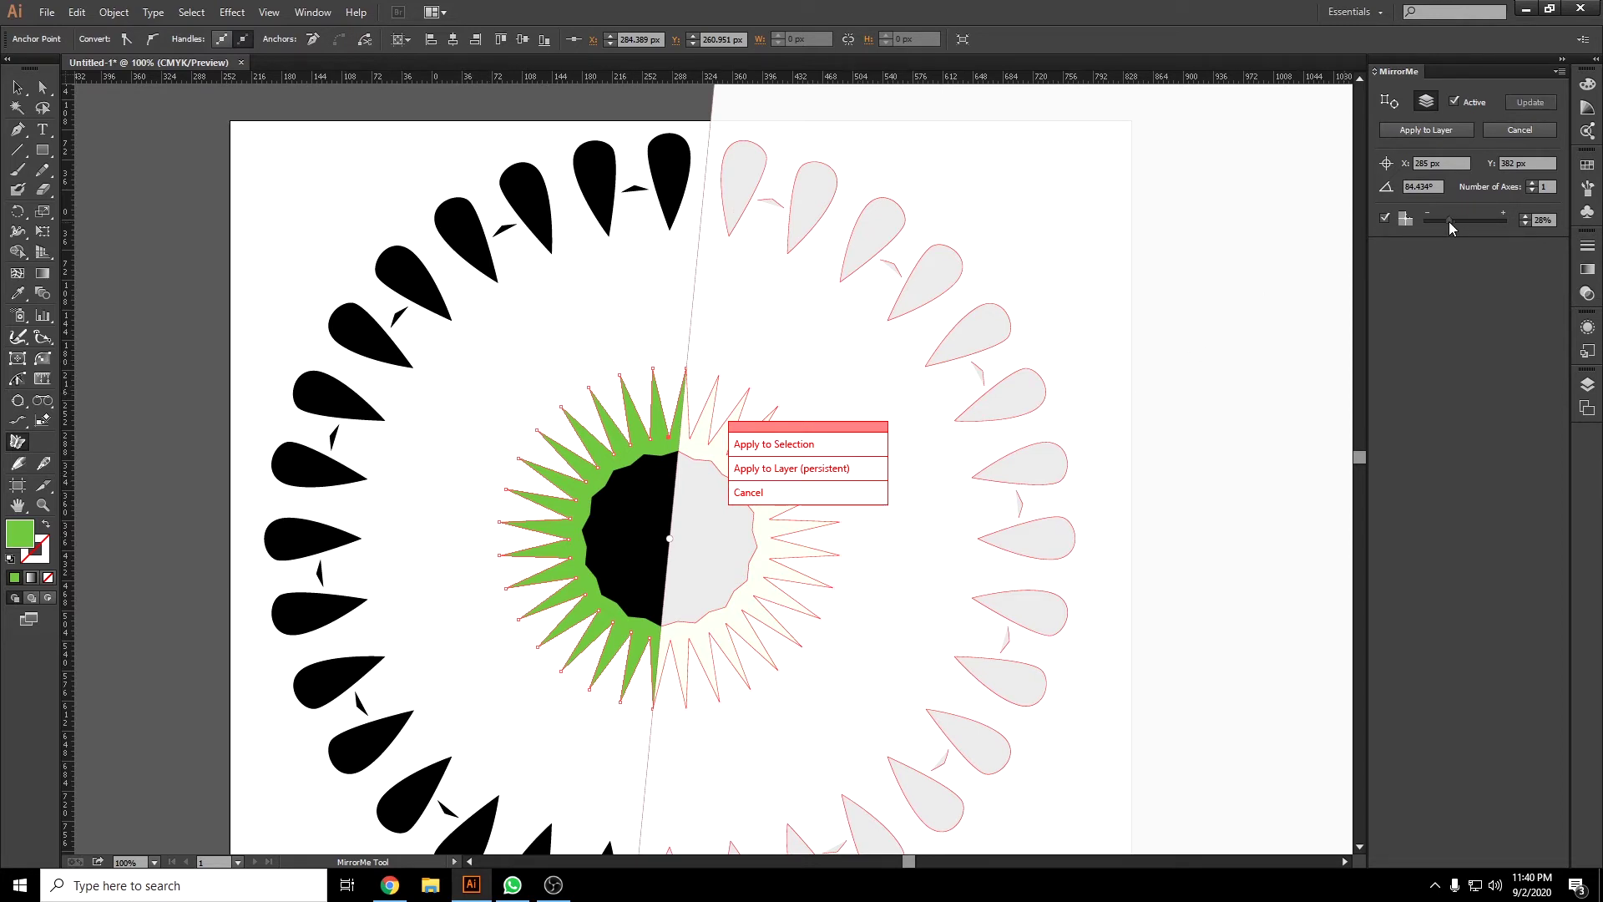
drag(1449, 222, 1455, 223)
Apply the single-axis mirror, remove the axis, and select all the artwork.
click(1428, 131)
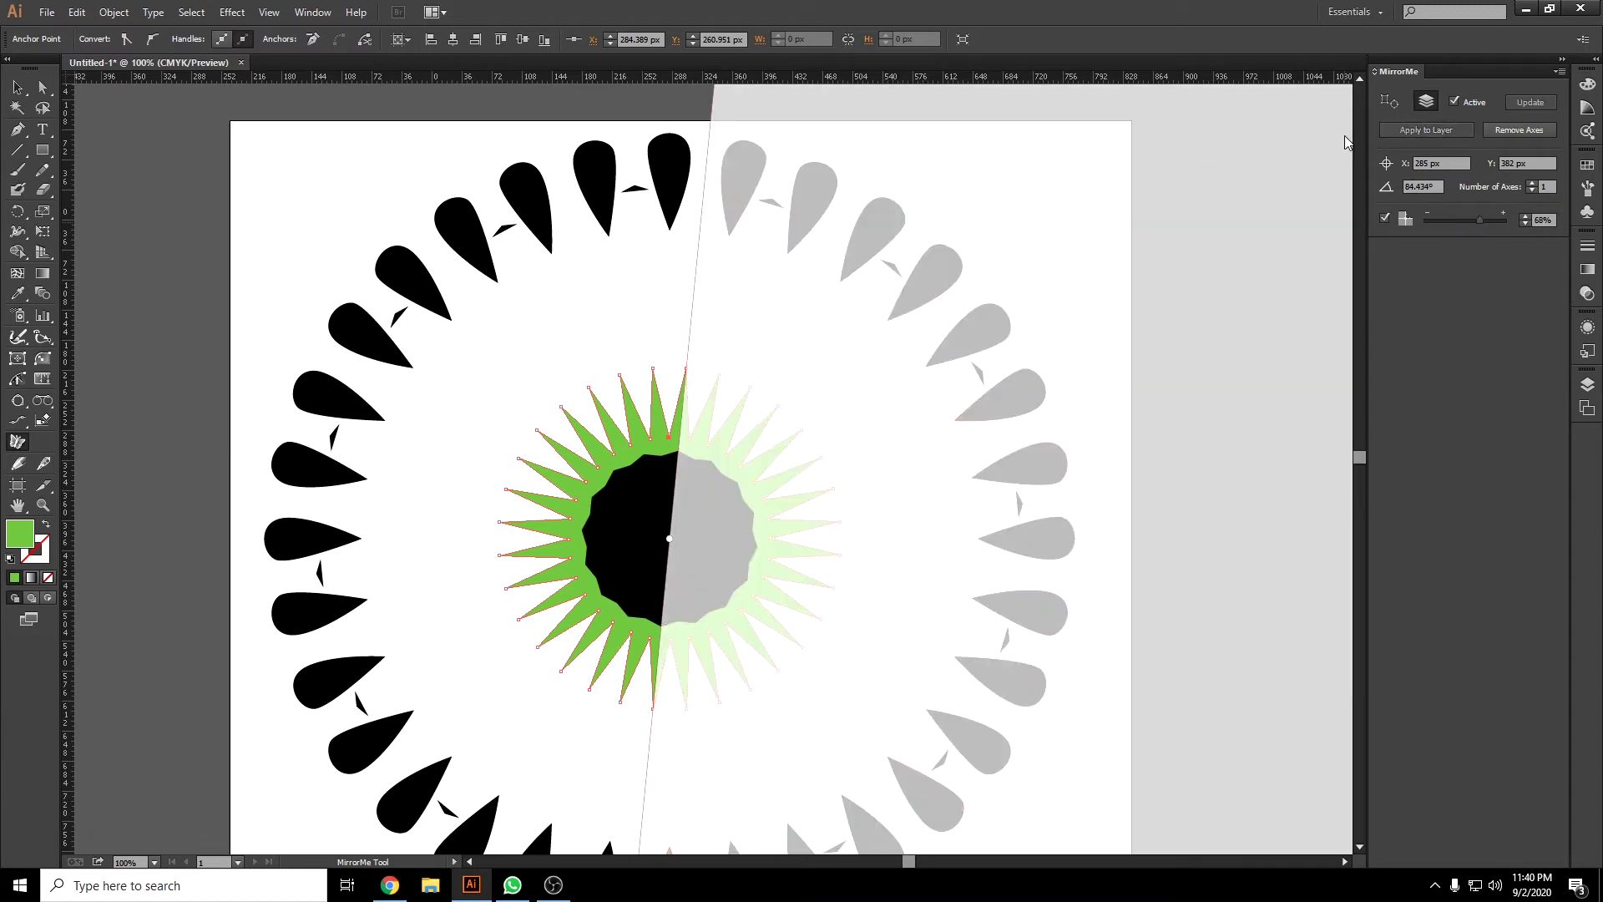
click(17, 87)
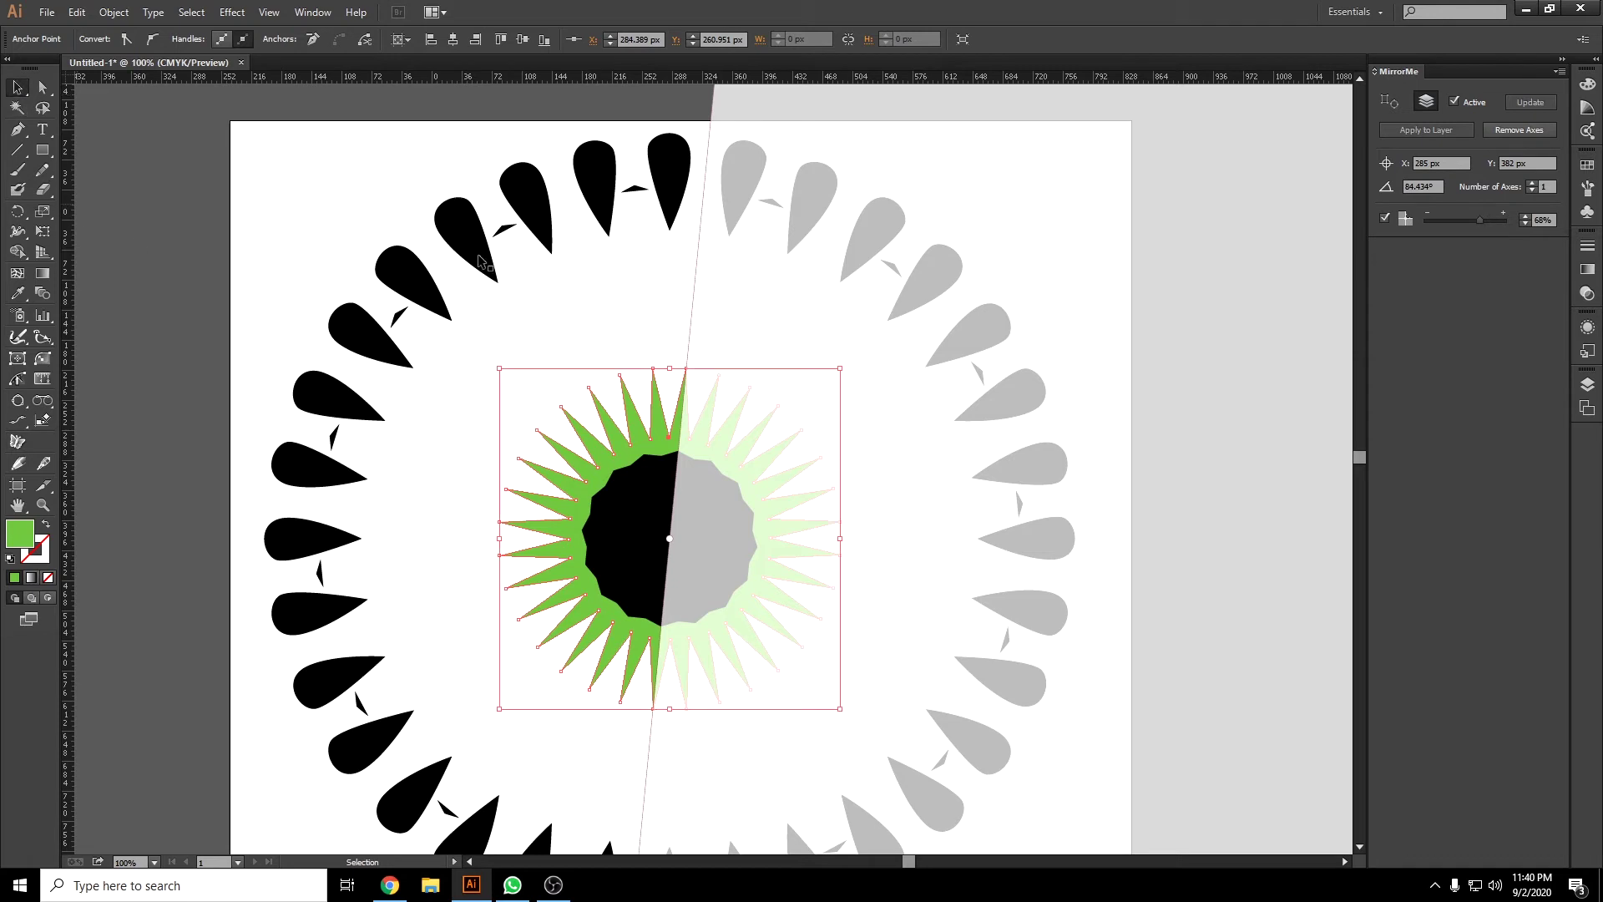
click(1519, 129)
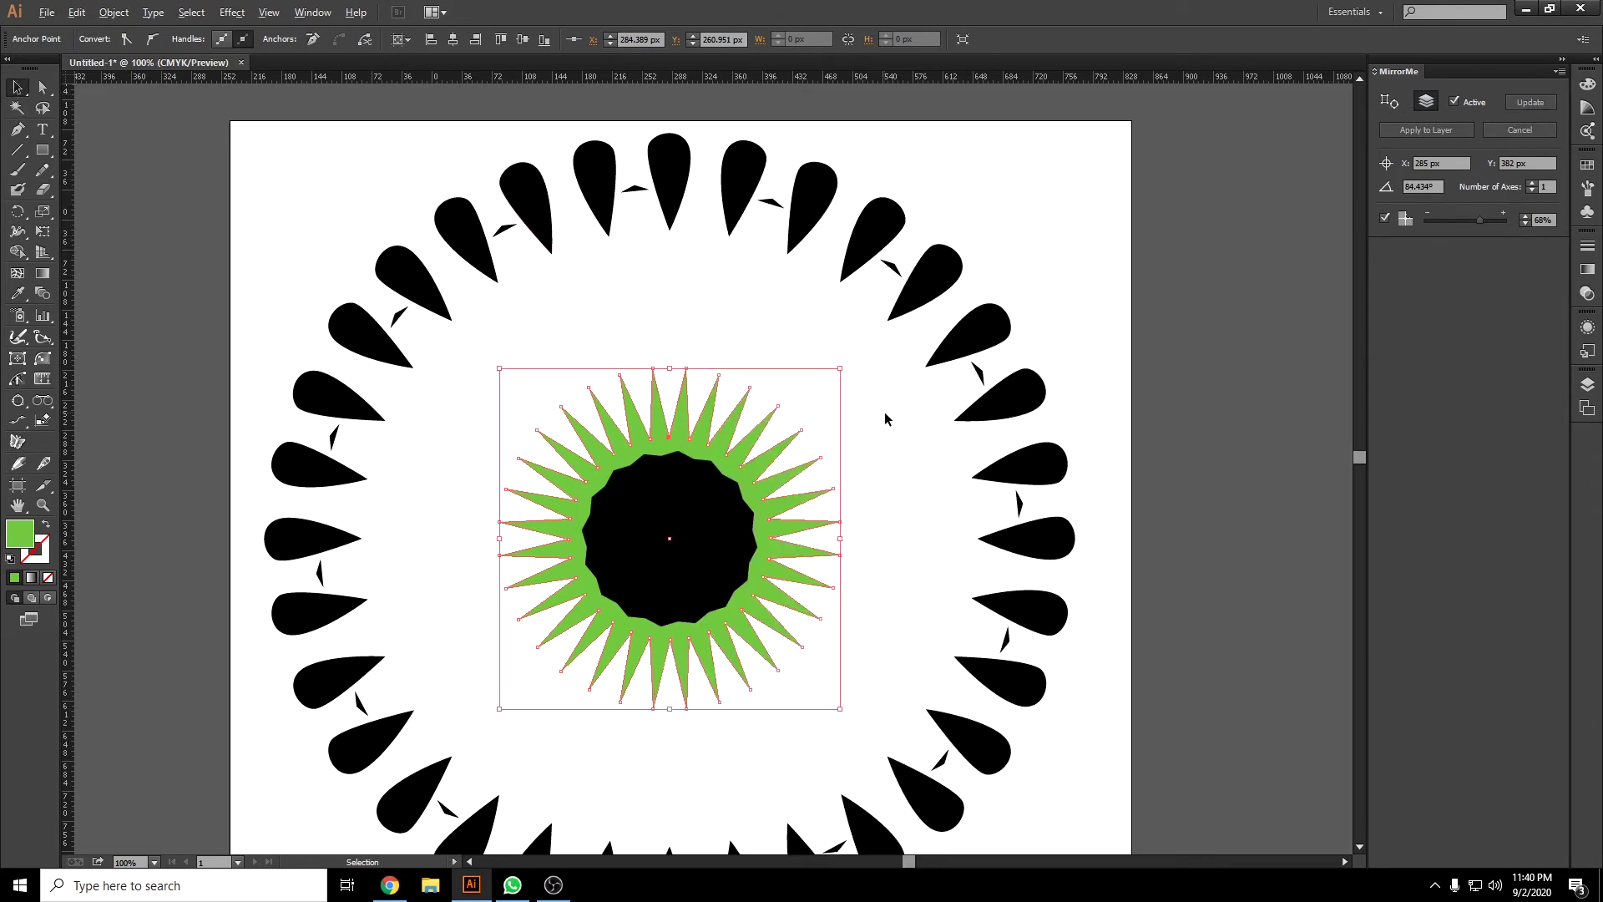
scroll(889, 421, down, 1)
scroll(885, 417, down, 1)
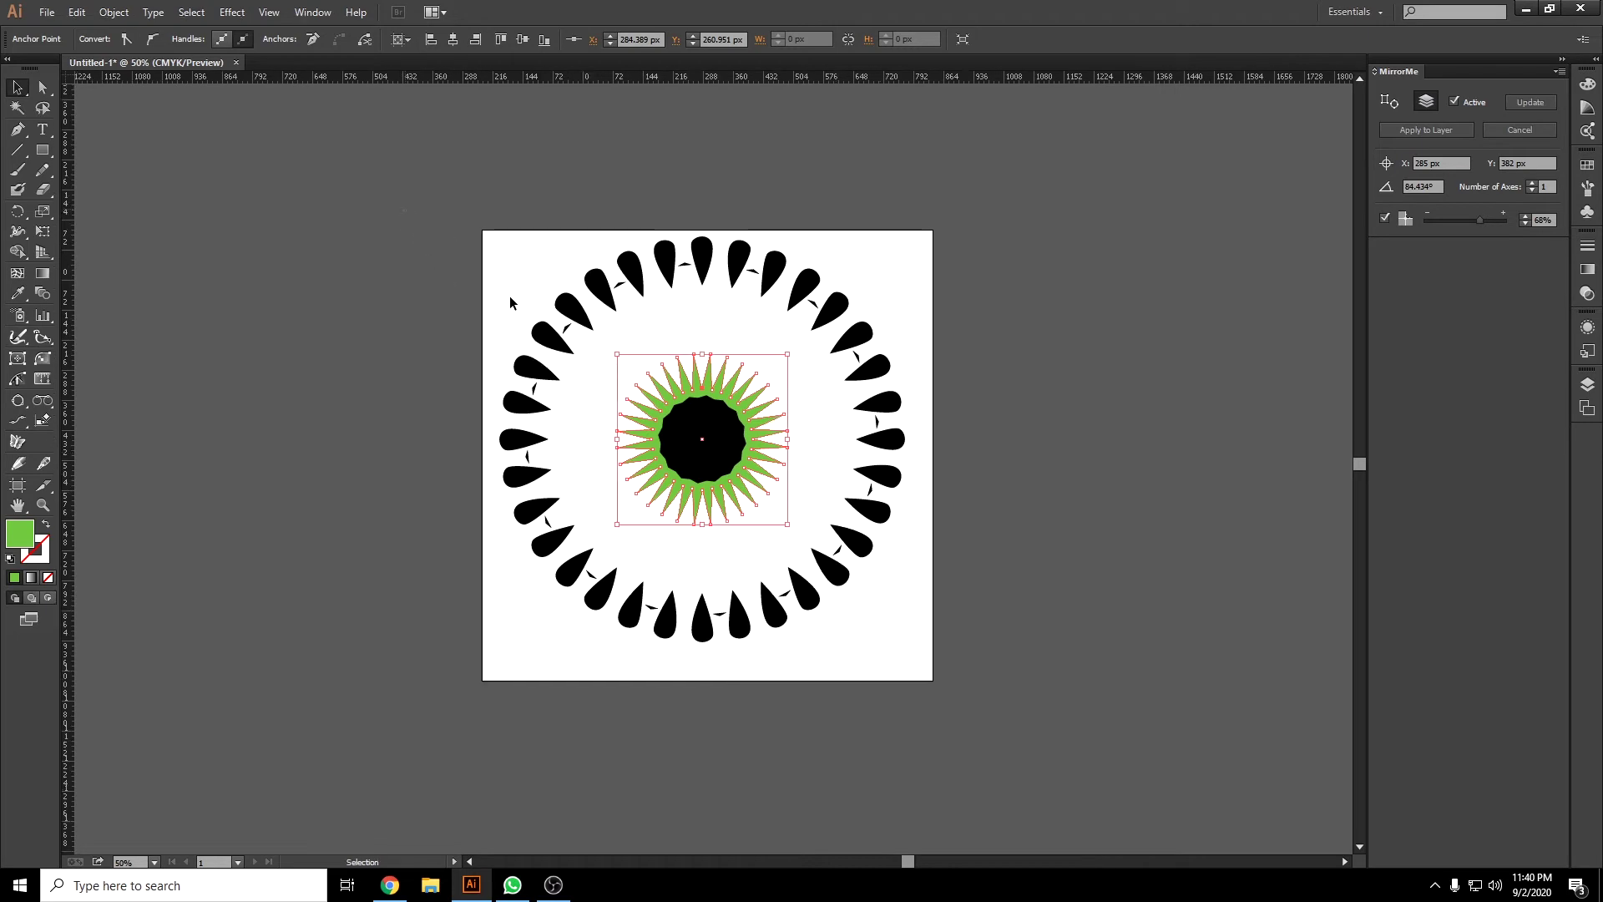
key(ctrl+a)
Clear the existing artwork and create a MirrorMe axis set to a 90° angle.
key(Delete)
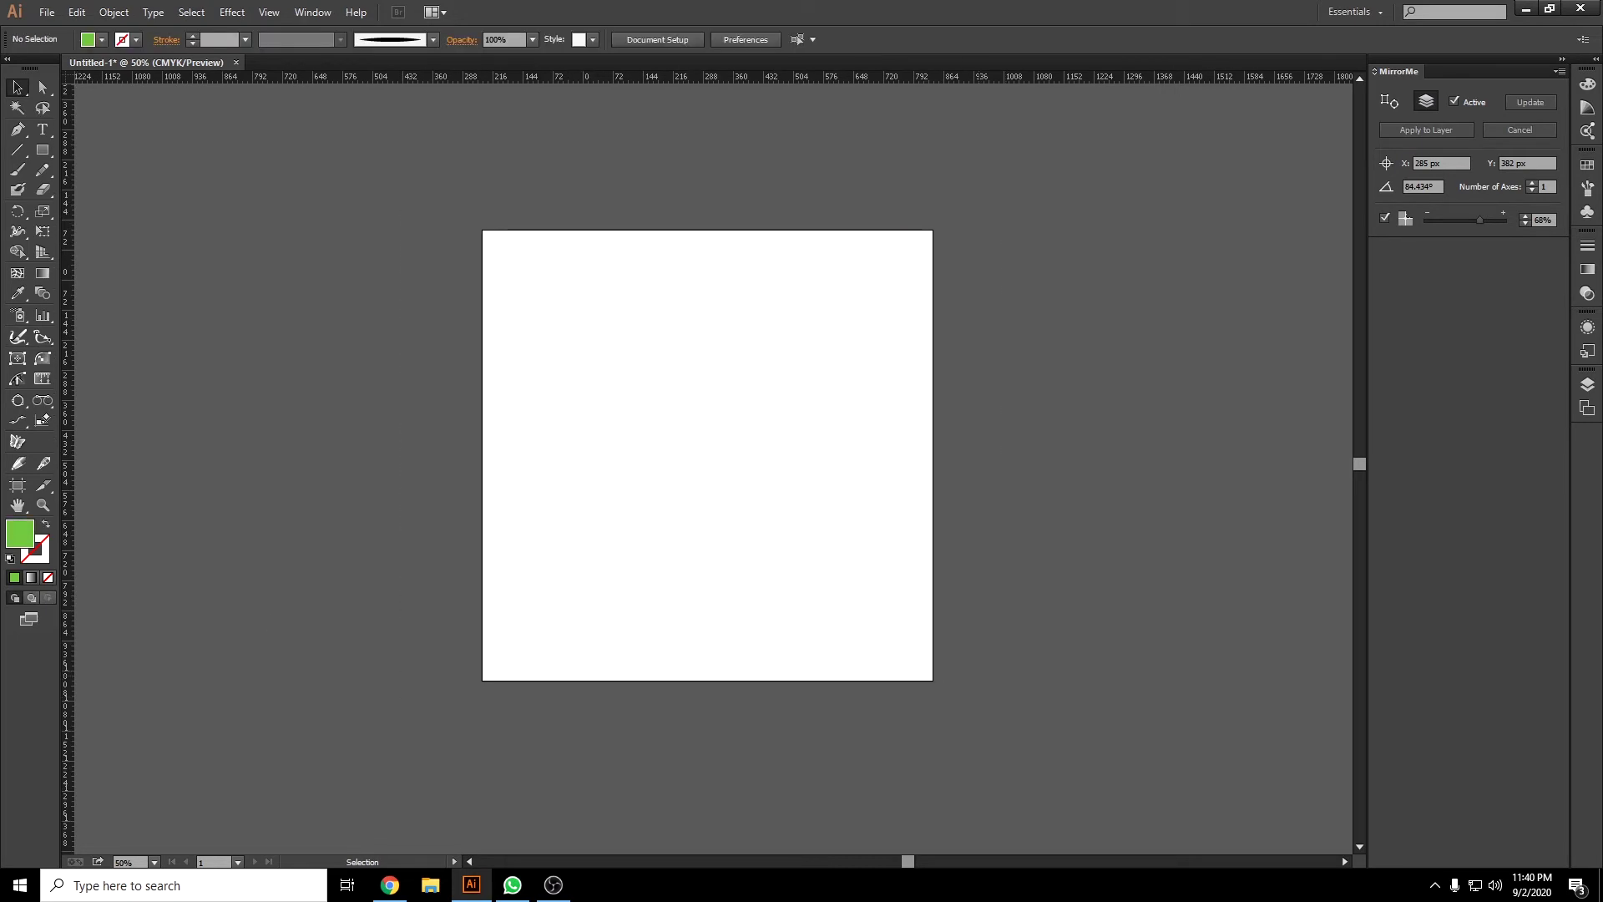
click(17, 441)
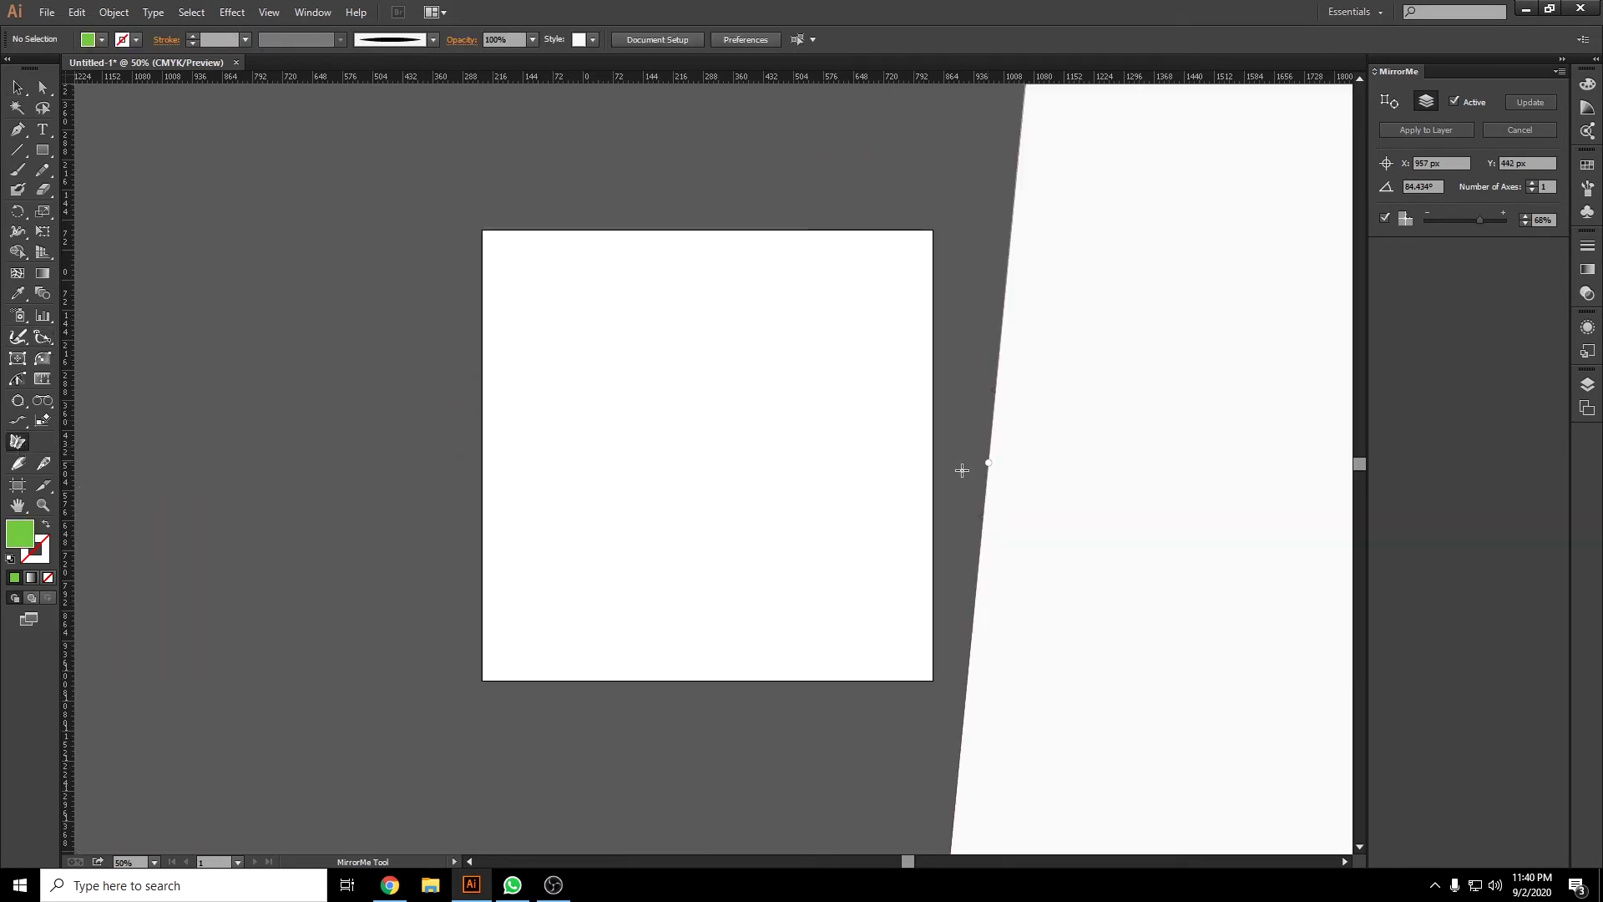
drag(962, 470, 978, 401)
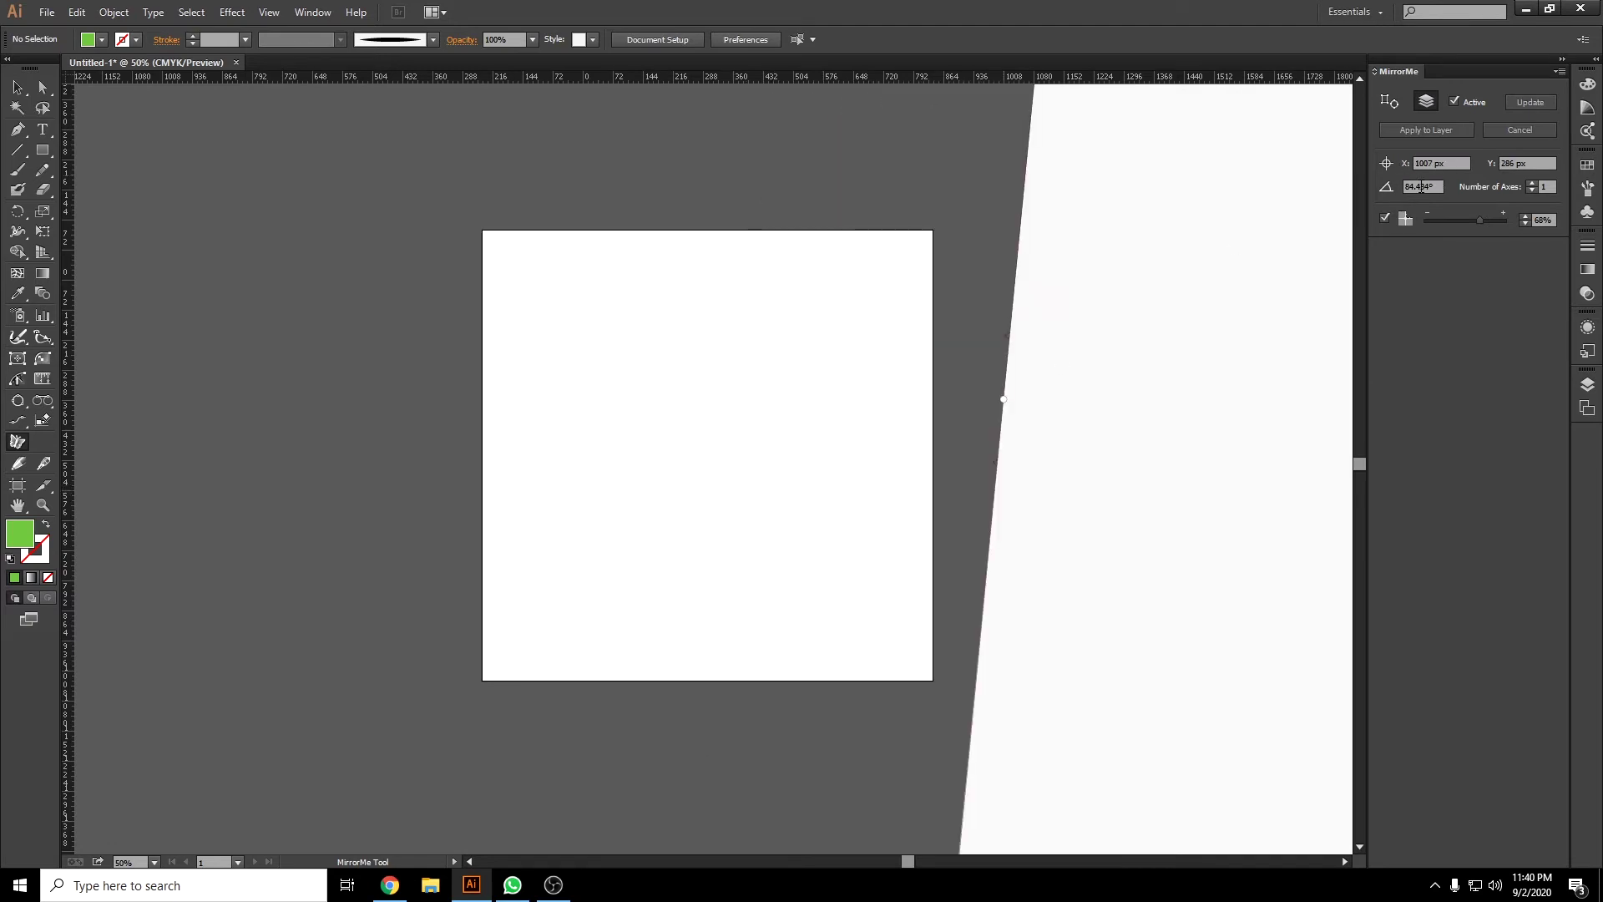
double_click(1421, 186)
text(90)
key(Return)
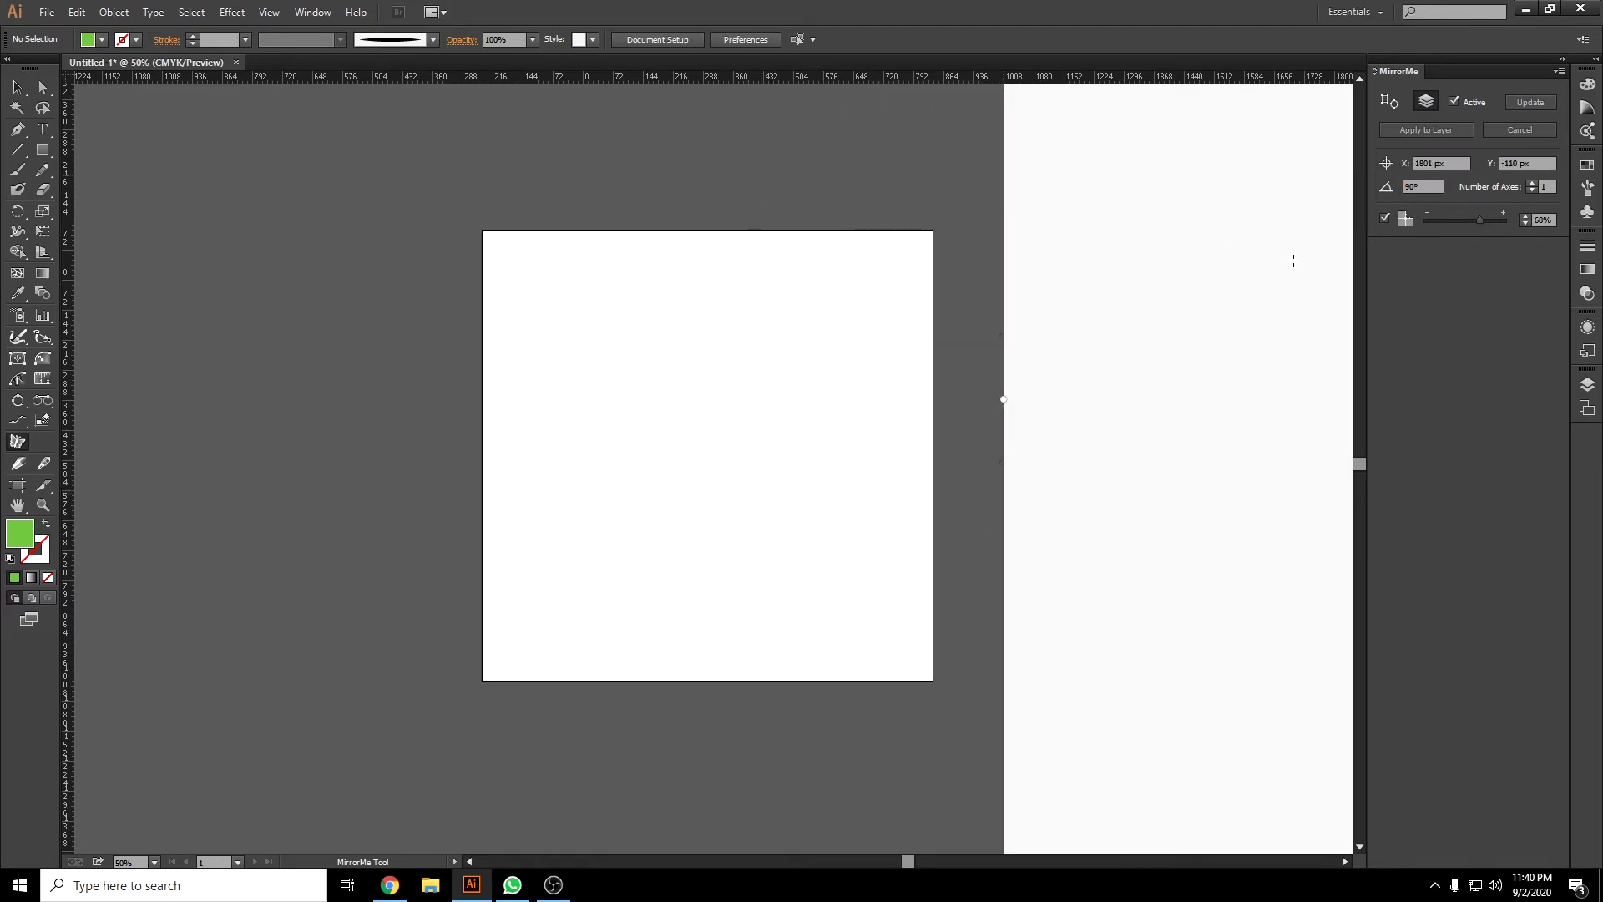
Centre the vertical mirror axis on the artboard and apply it to the layer.
drag(1293, 260, 709, 359)
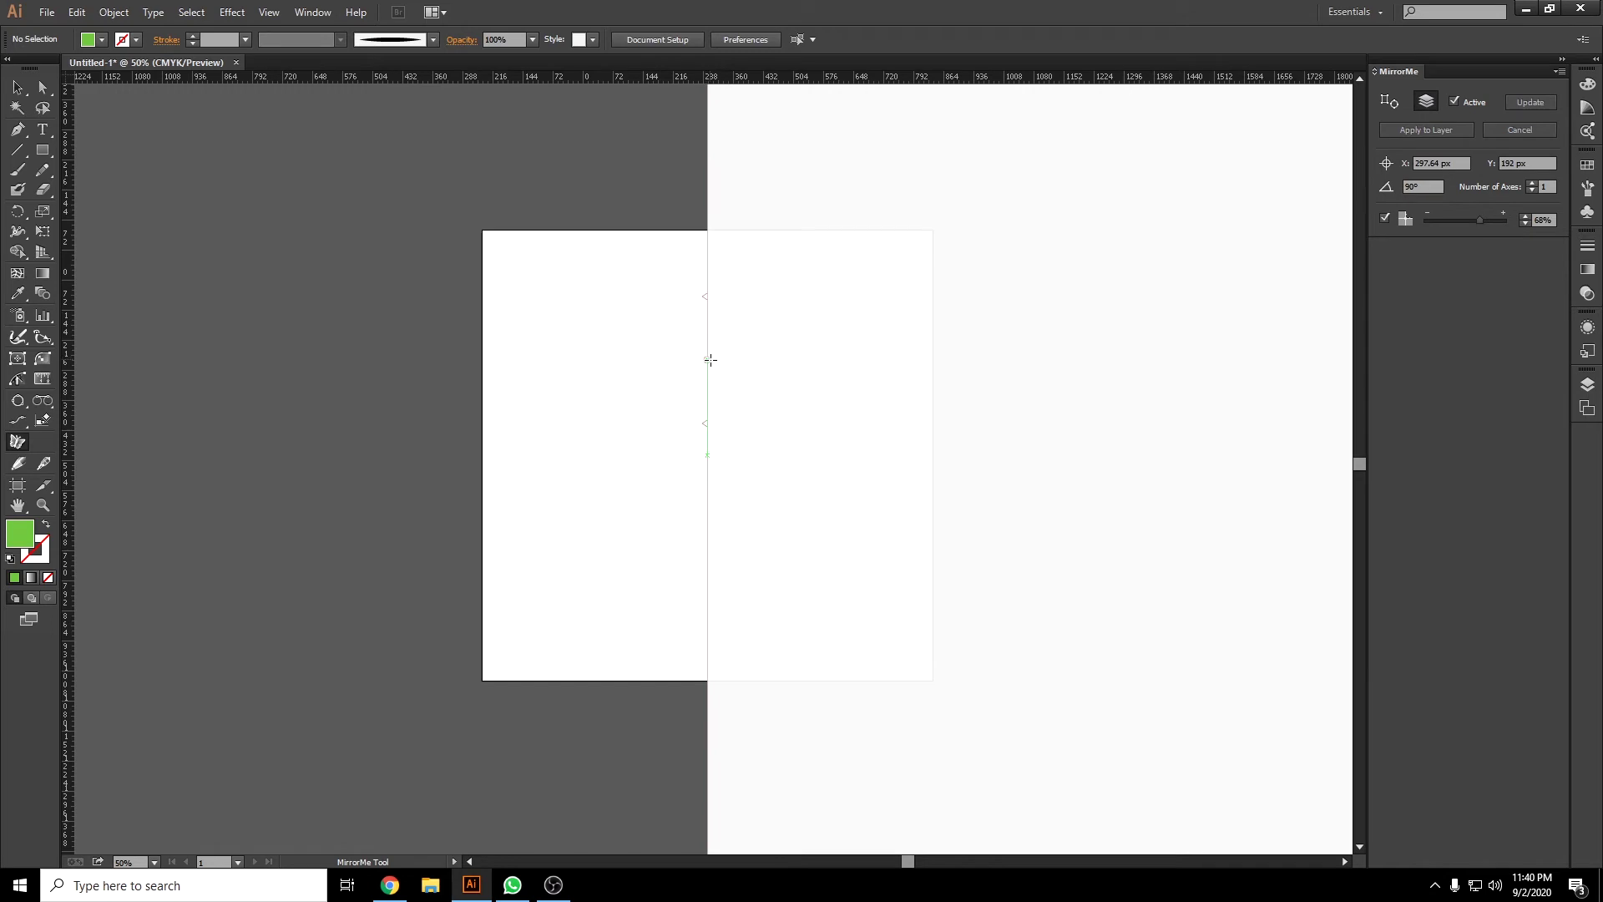
right_click(710, 359)
click(772, 467)
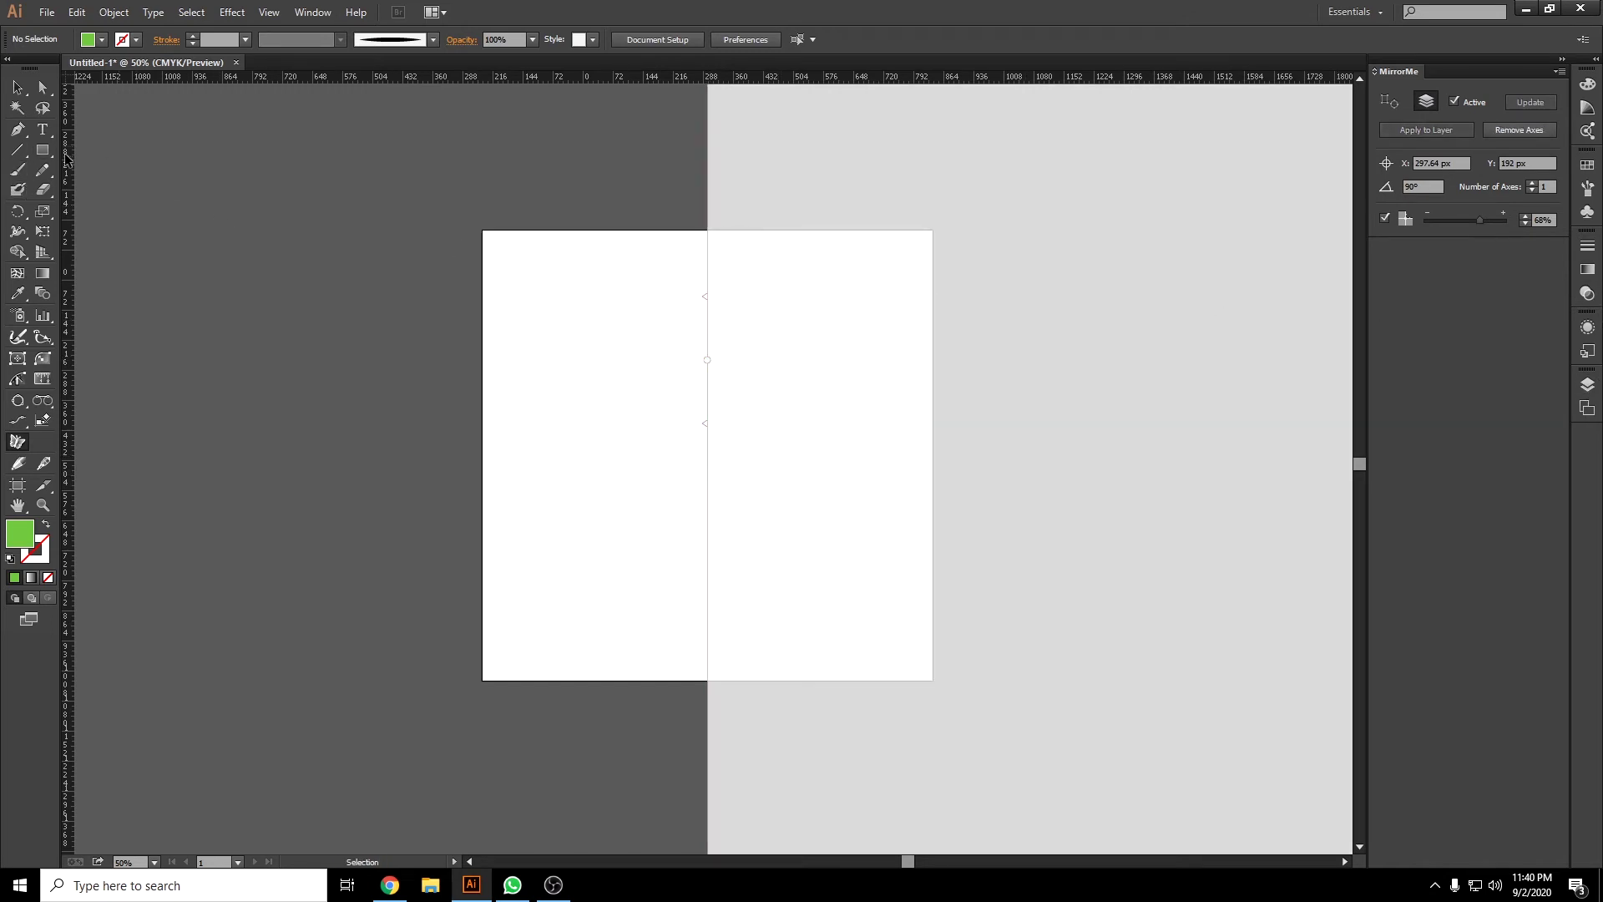
click(17, 130)
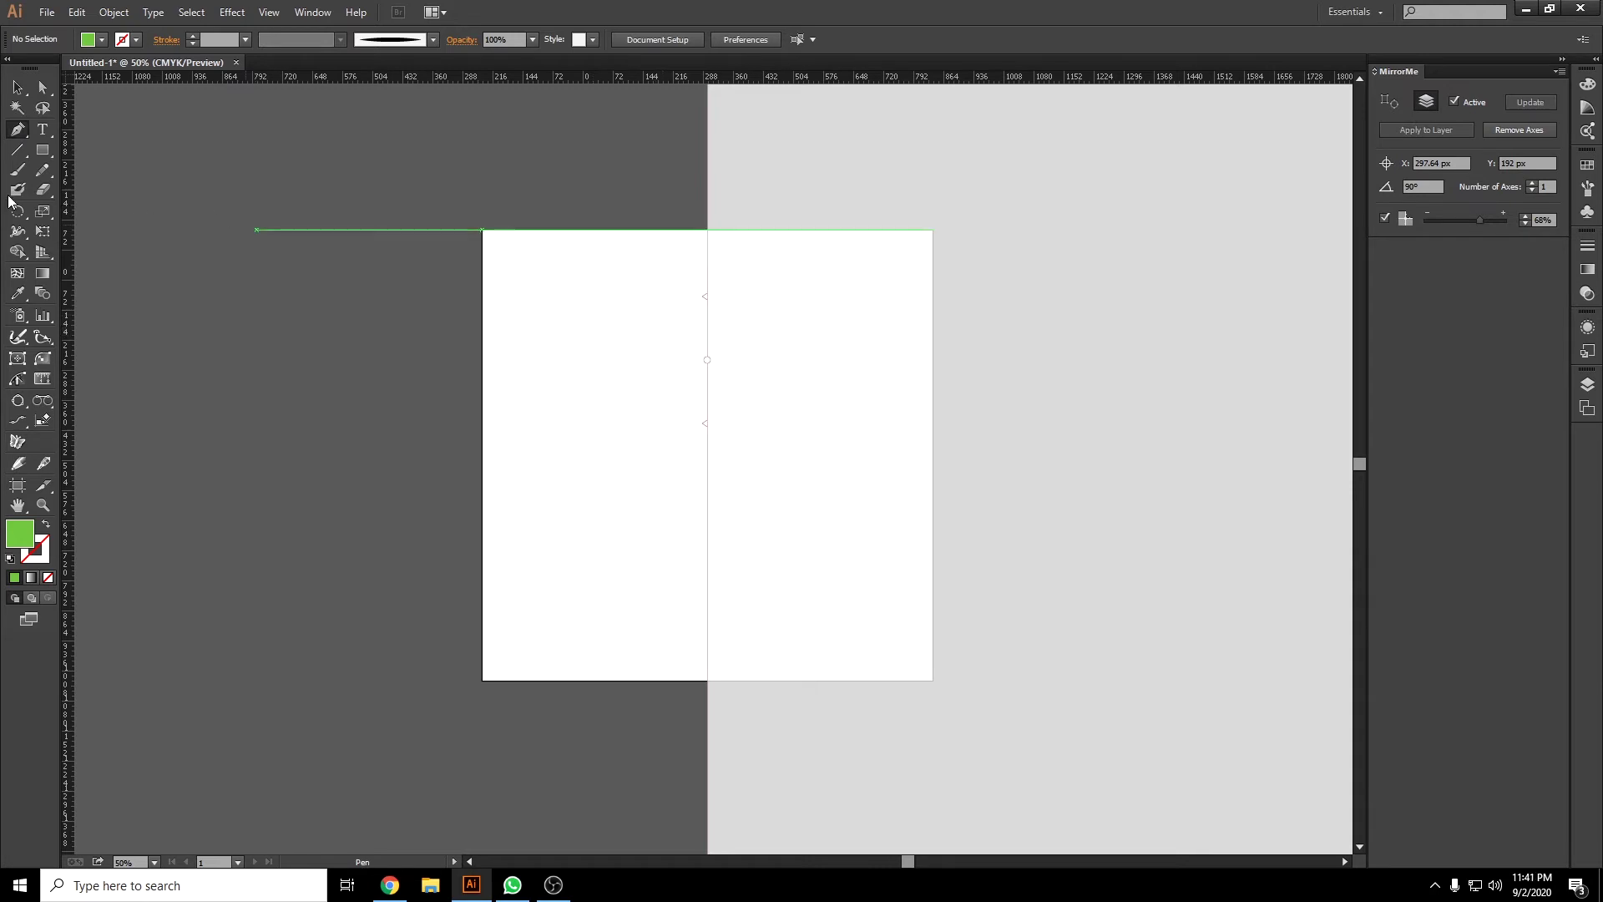
Draw a 276.72 px circle straddling the mirror axis near the top.
drag(42, 149, 98, 189)
scroll(804, 383, up, 2)
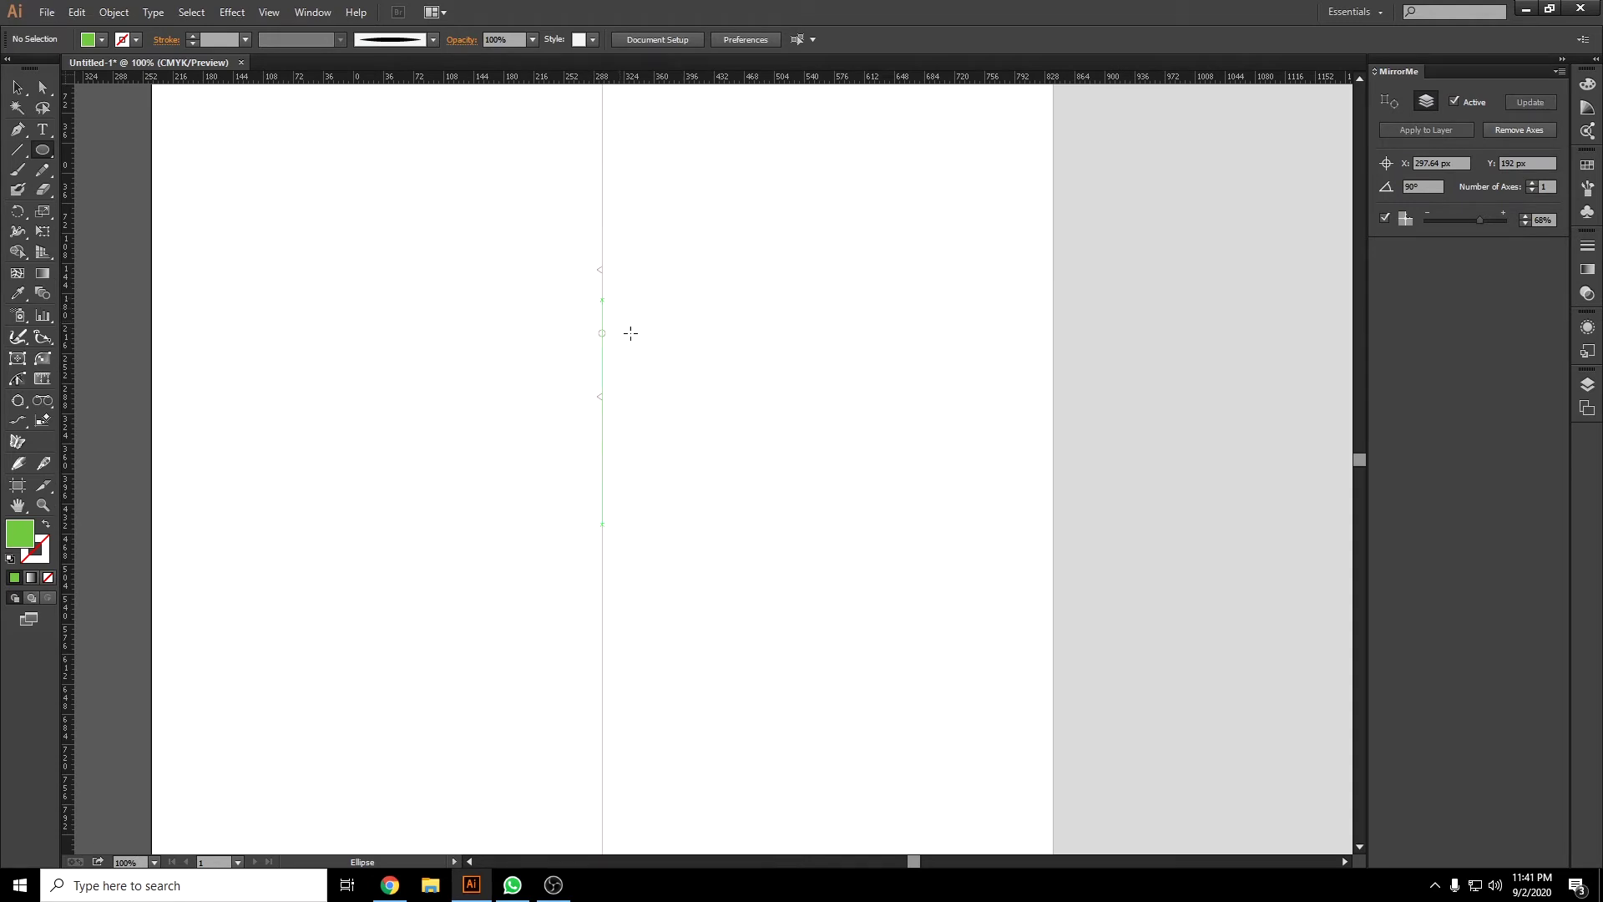
mouse_move(602, 334)
mouse_down()
mouse_move(654, 374)
mouse_move(719, 380)
mouse_up()
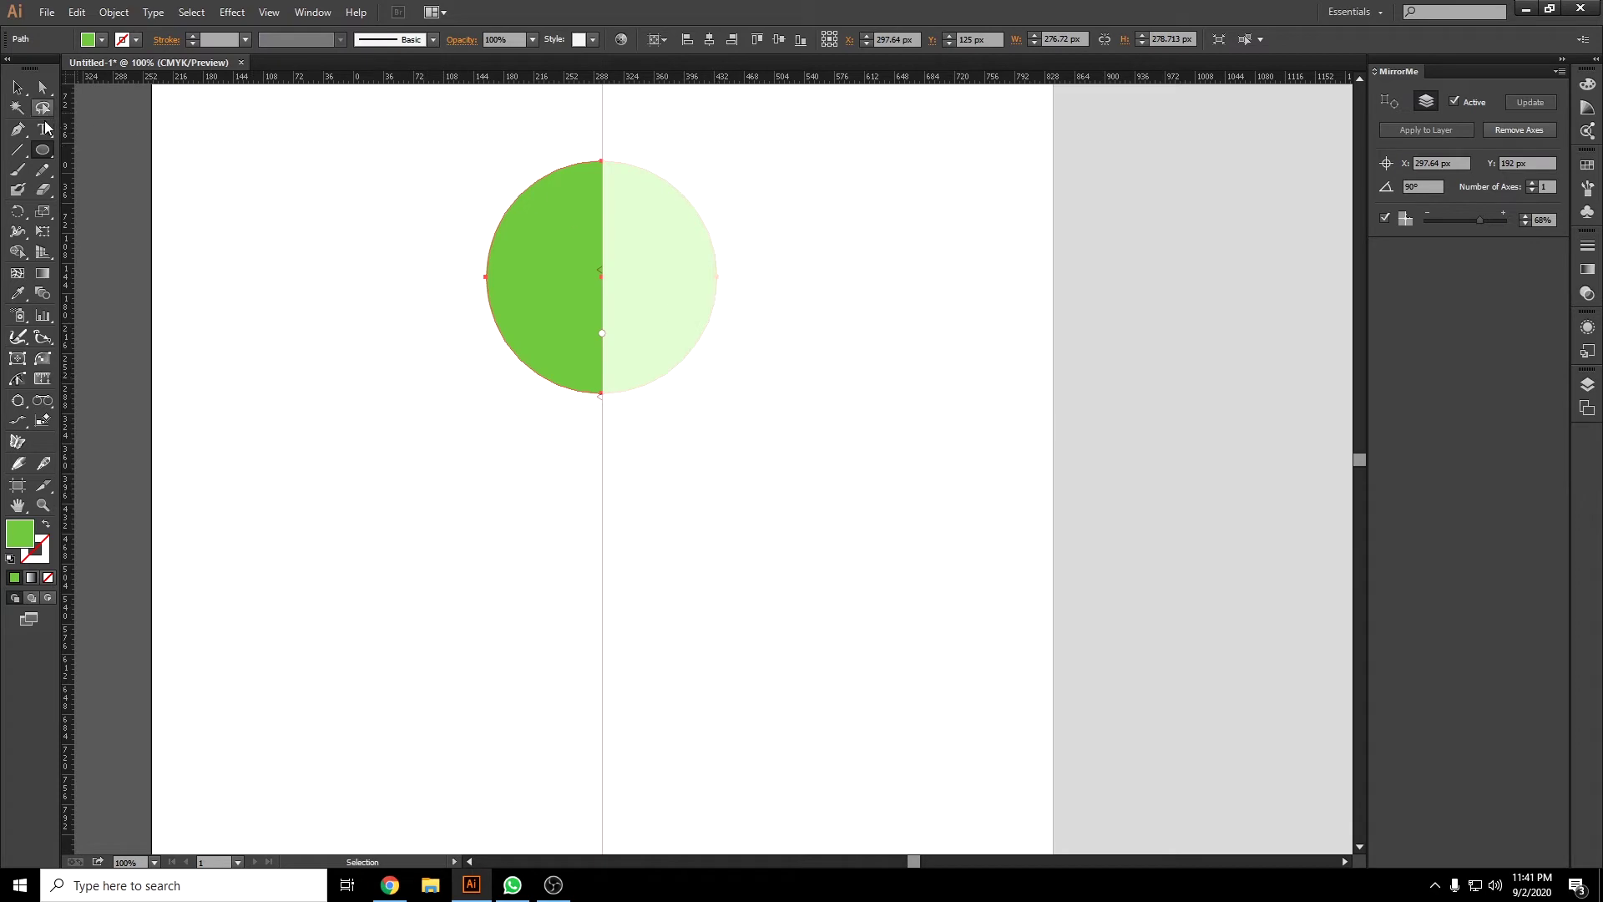
Fill the head circle with pale yellow #FFEFAB.
double_click(29, 534)
drag(822, 413, 792, 499)
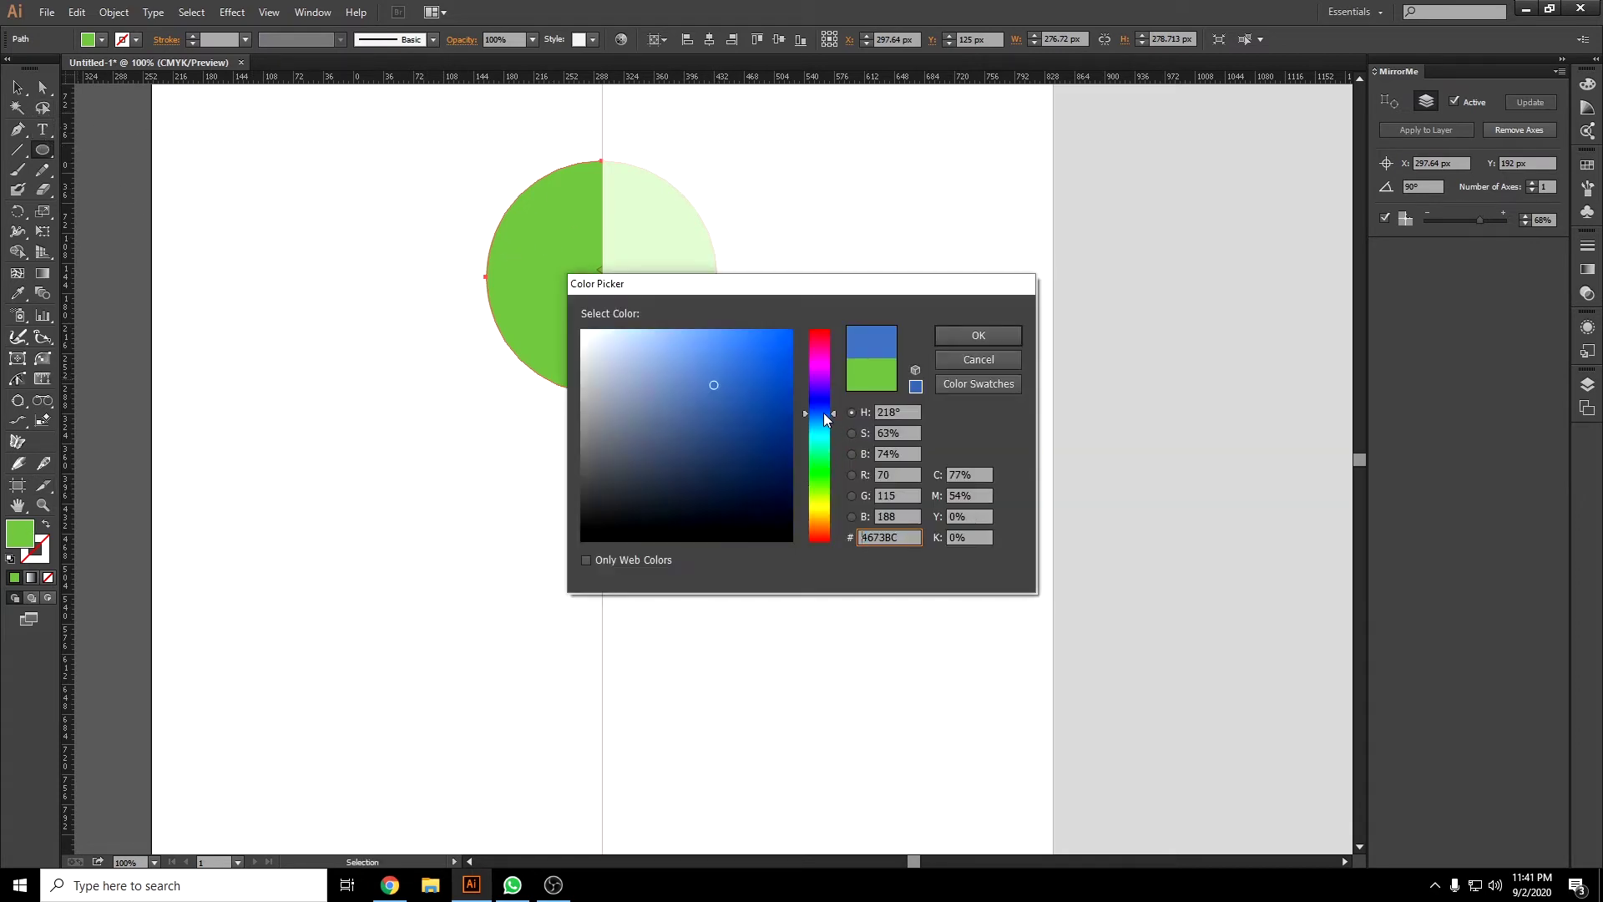
click(788, 476)
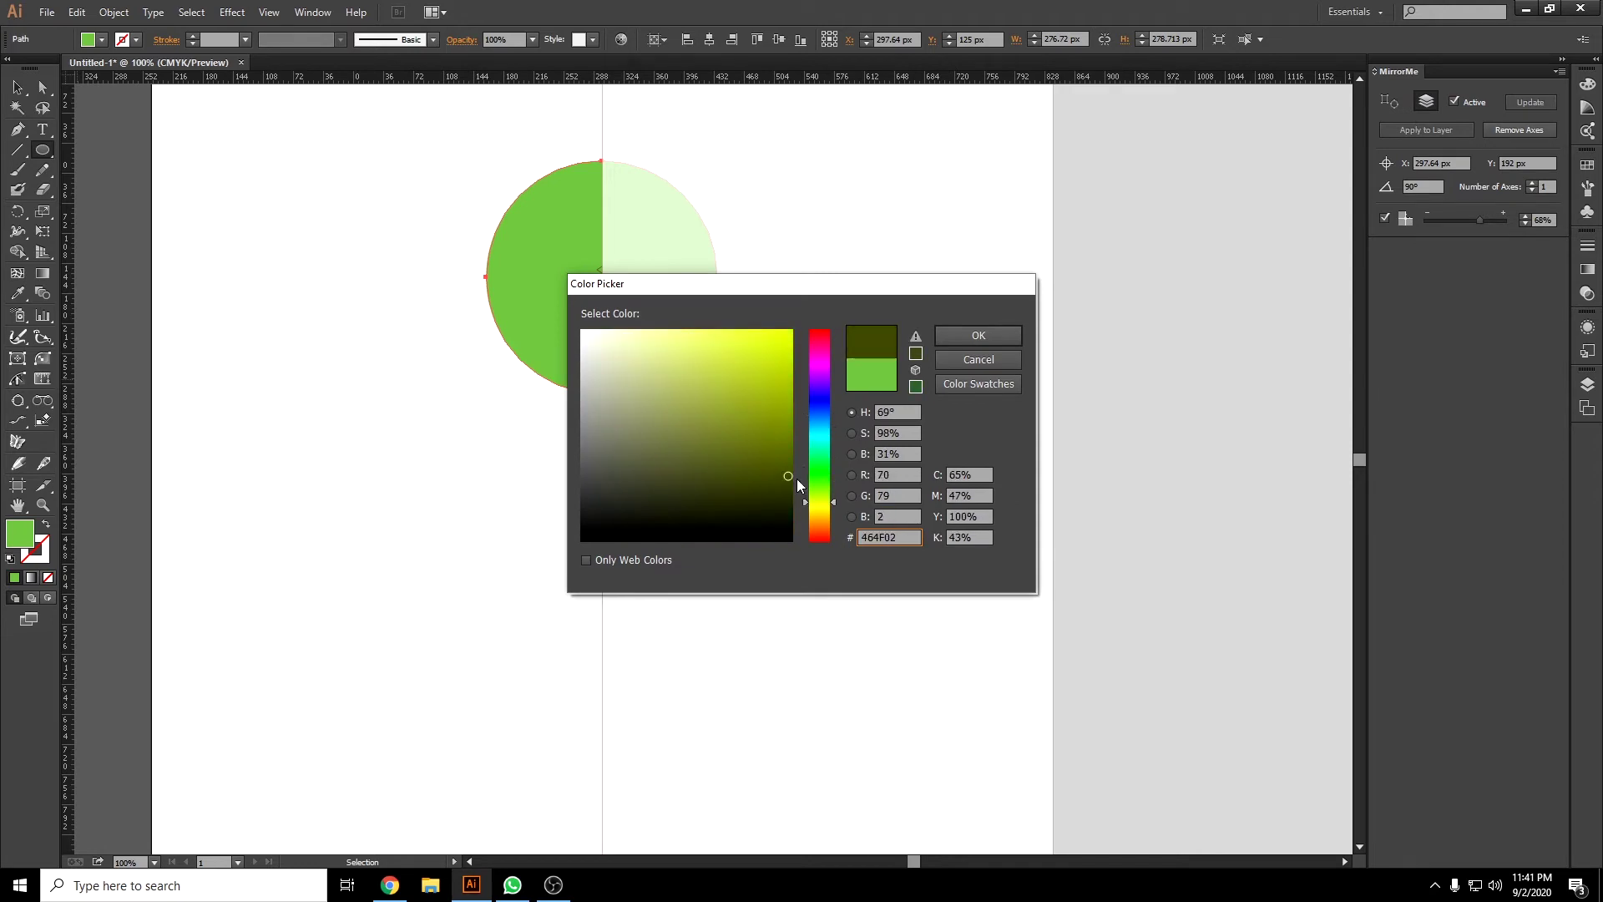
mouse_move(825, 508)
mouse_down()
mouse_move(717, 349)
mouse_move(649, 326)
mouse_up()
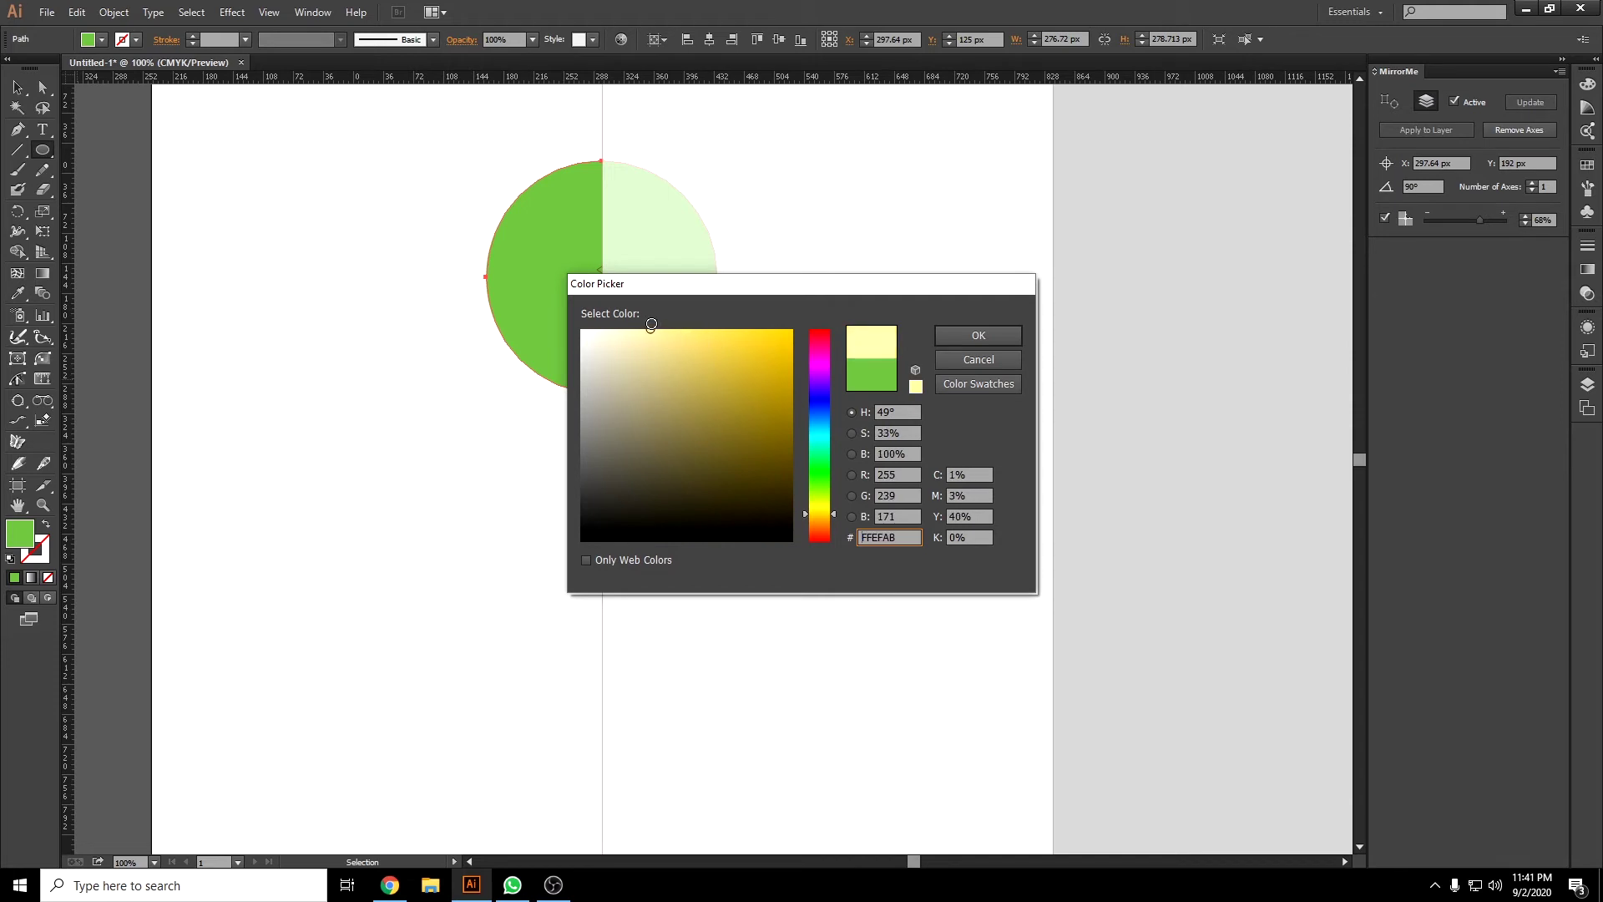
click(978, 335)
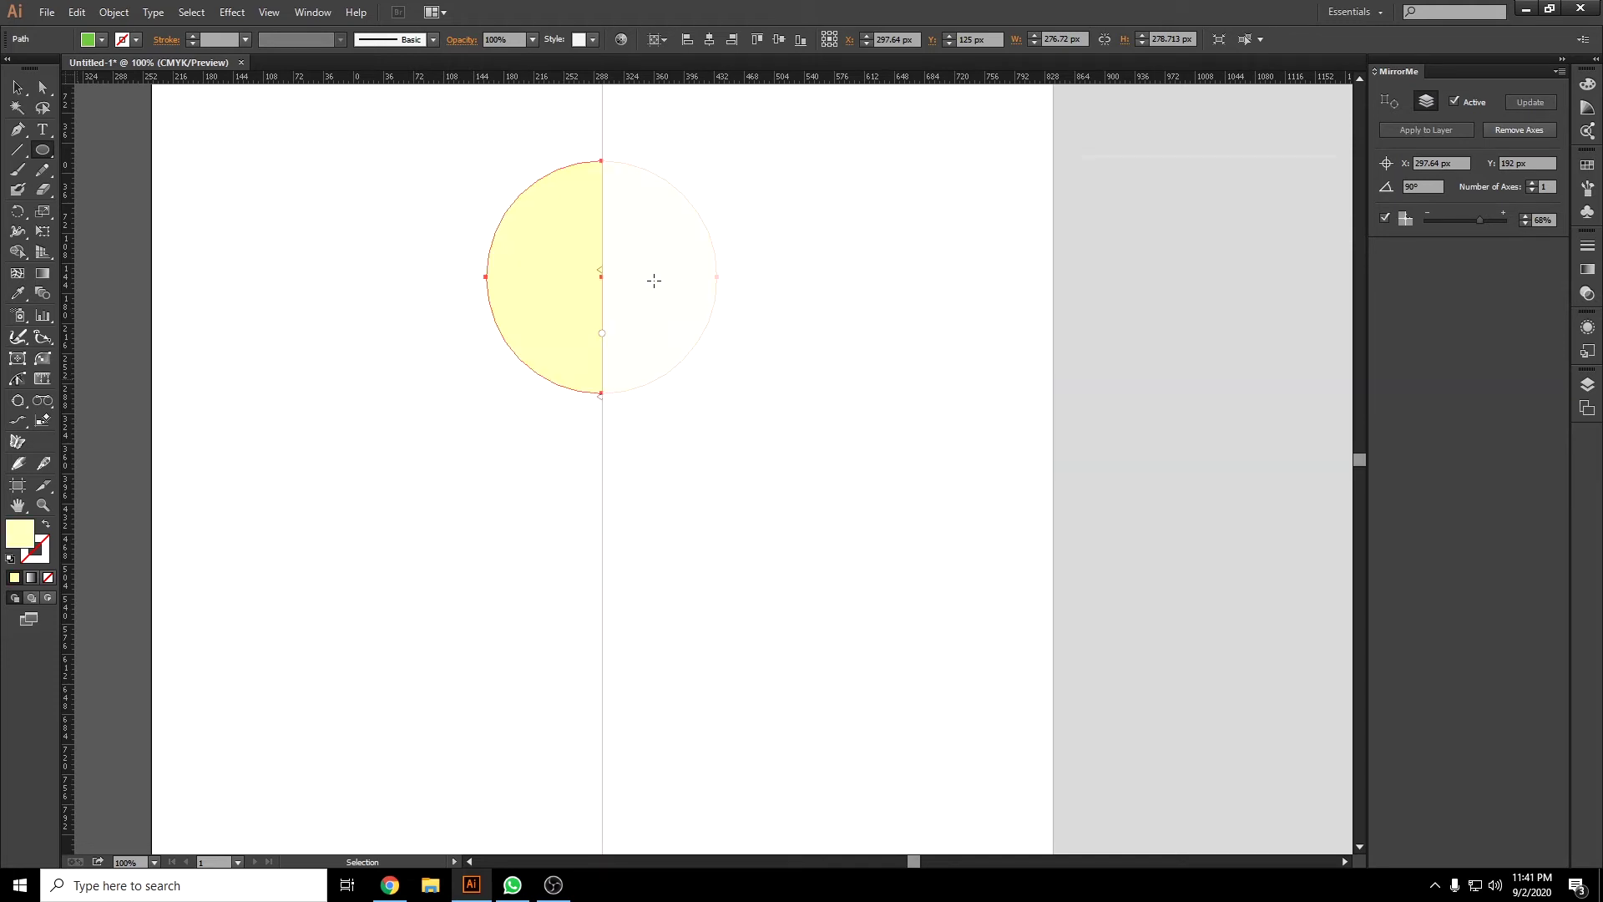
Set the fill to black and draw an oval eye on the face's left side.
ctrl+click(229, 315)
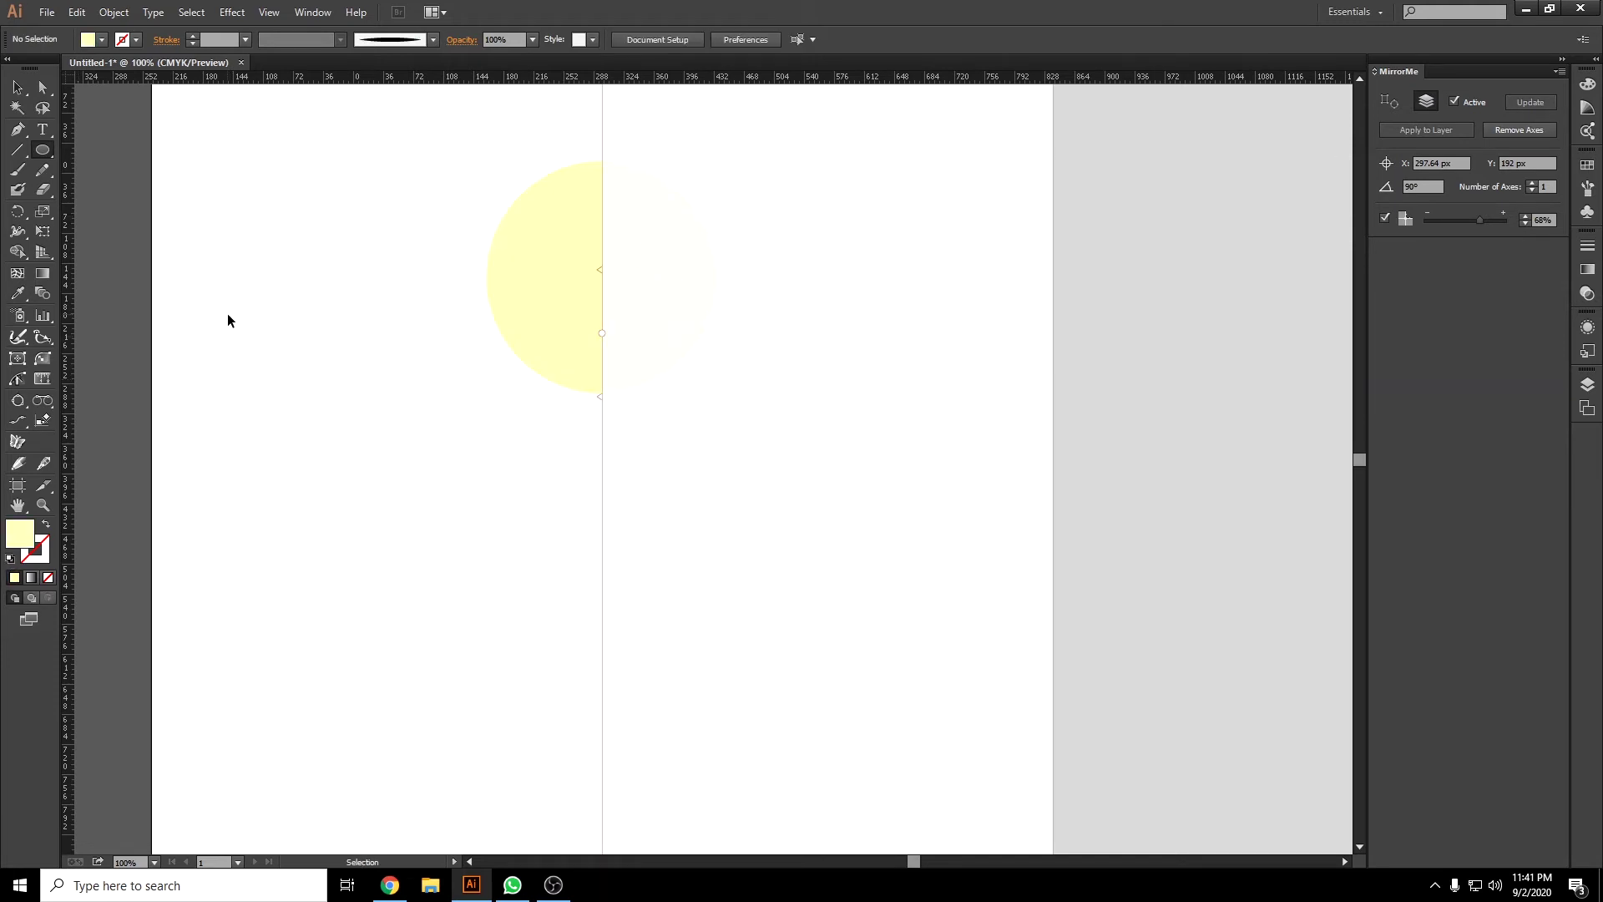
double_click(22, 533)
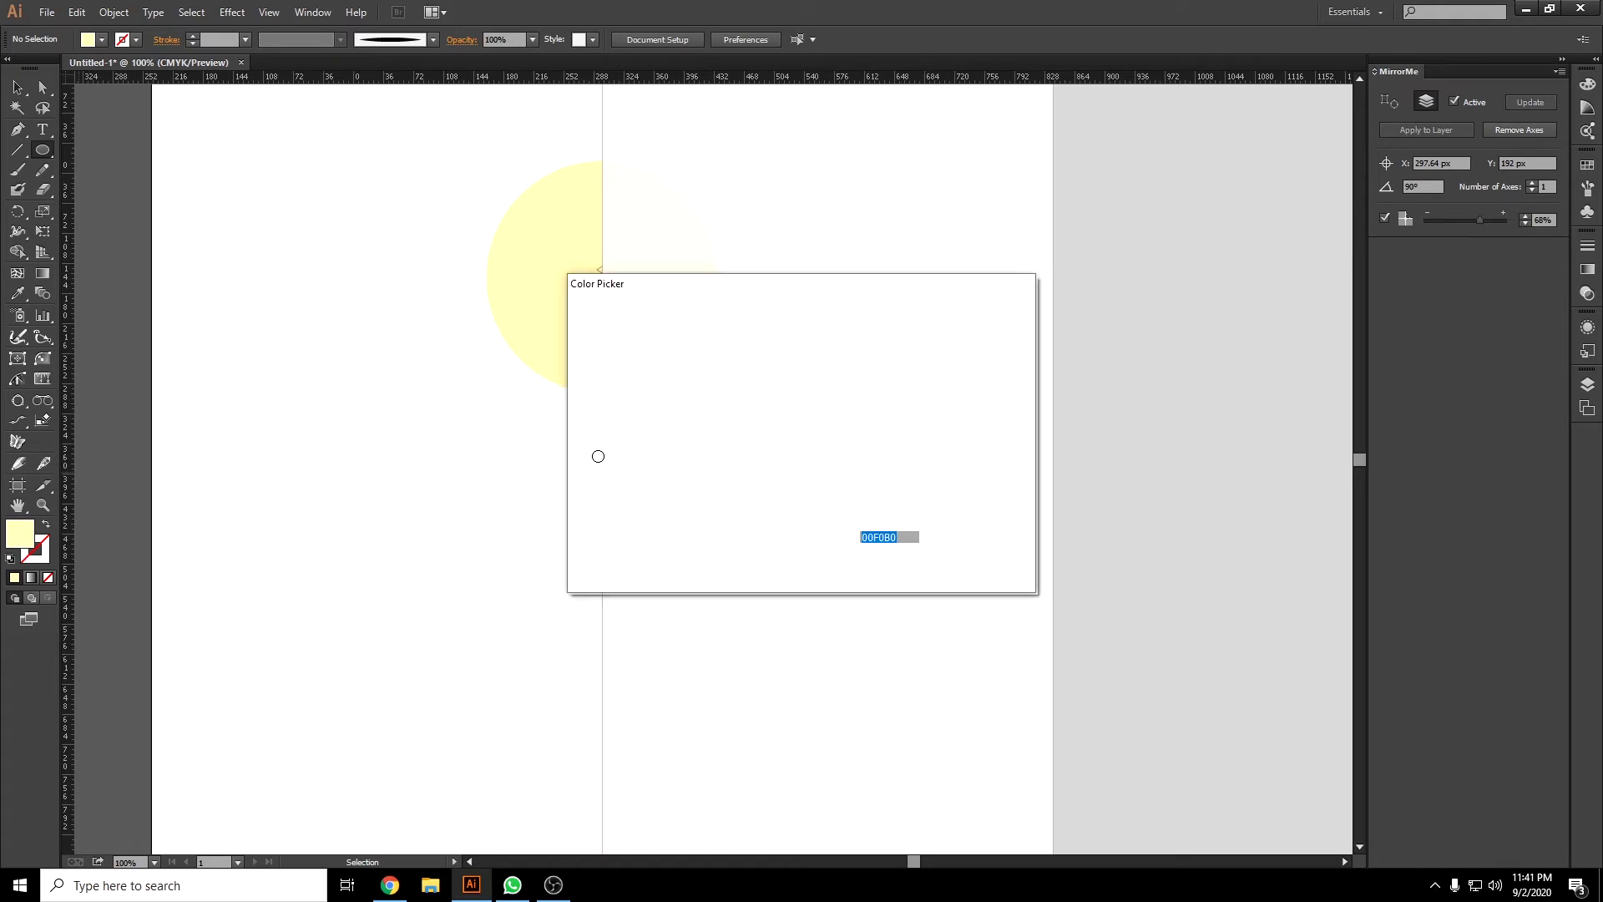
click(948, 335)
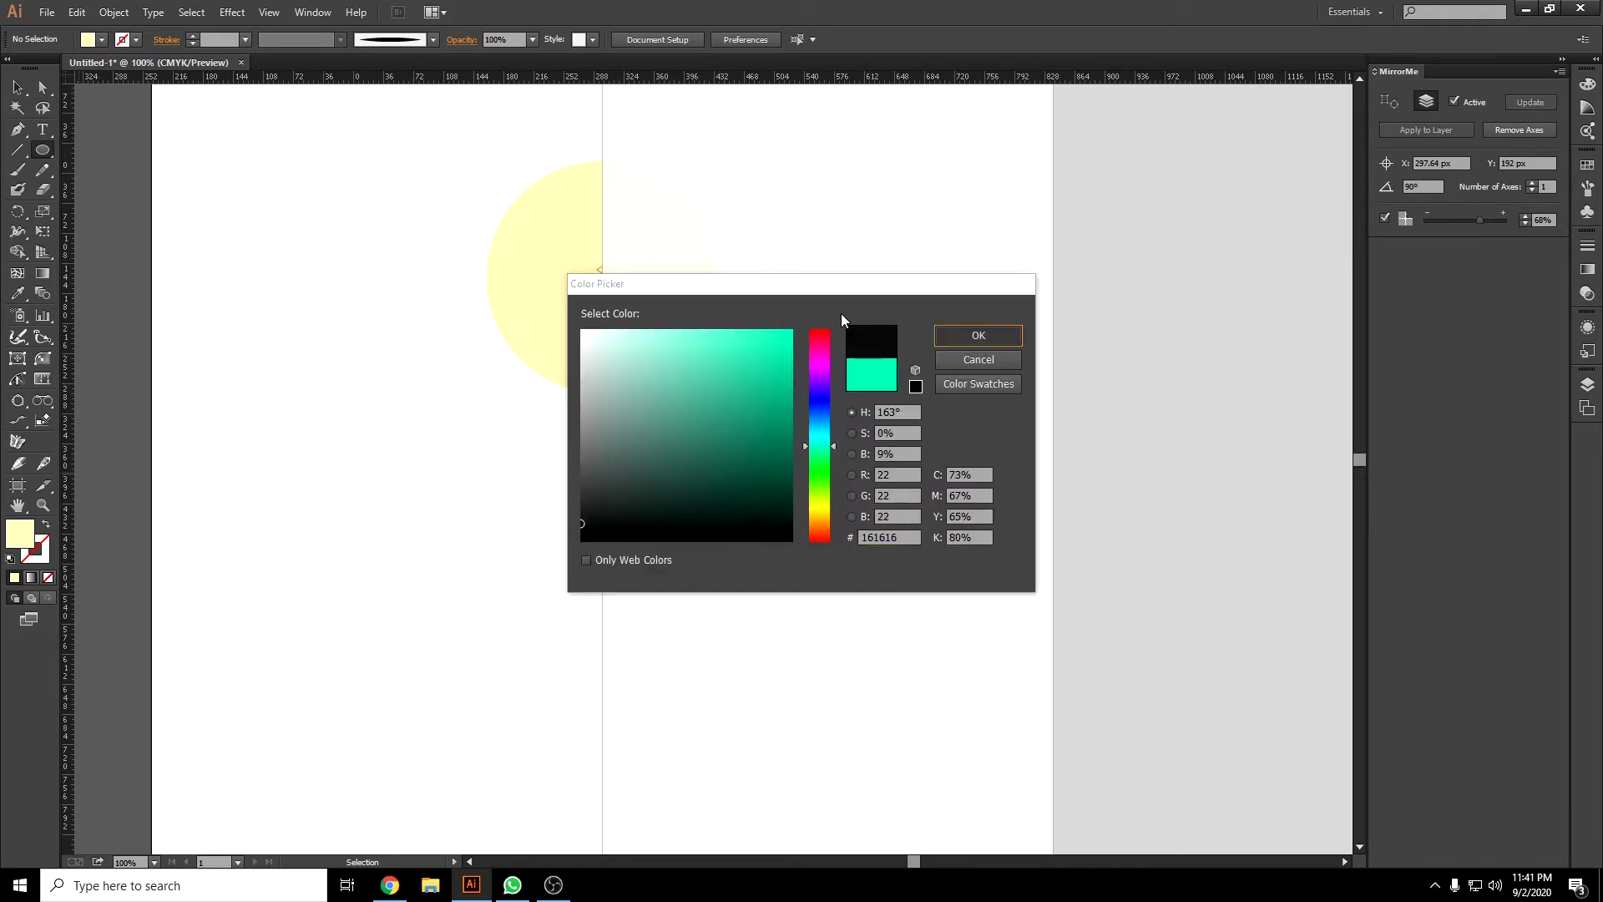
drag(518, 229, 562, 243)
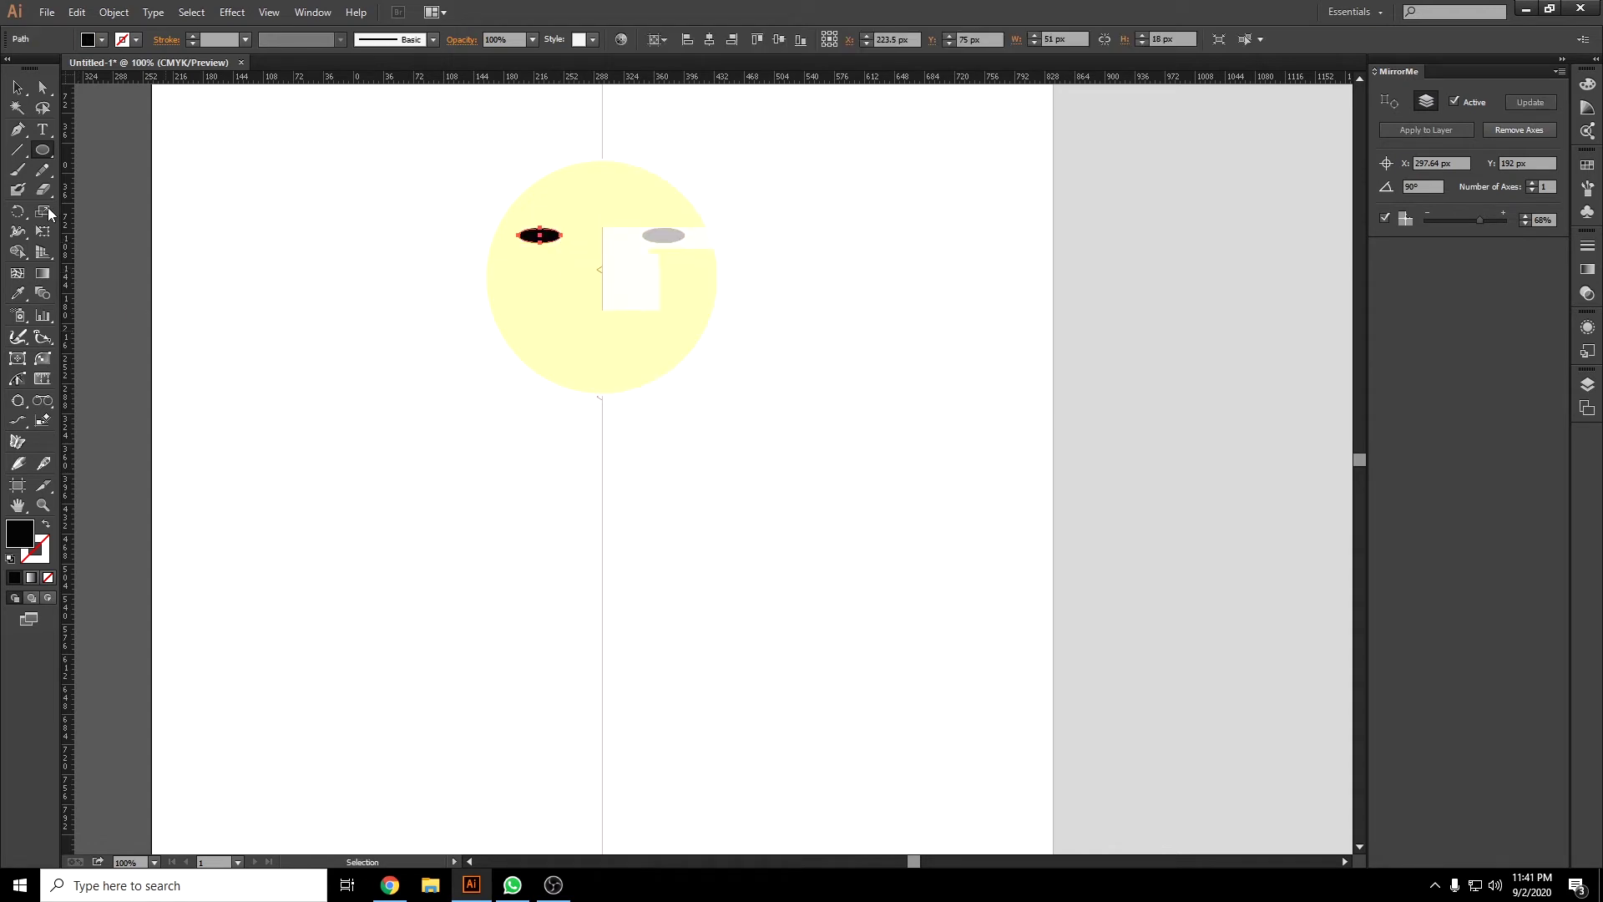
Draw a black half-moon smile curving out from the face's centre axis.
click(17, 129)
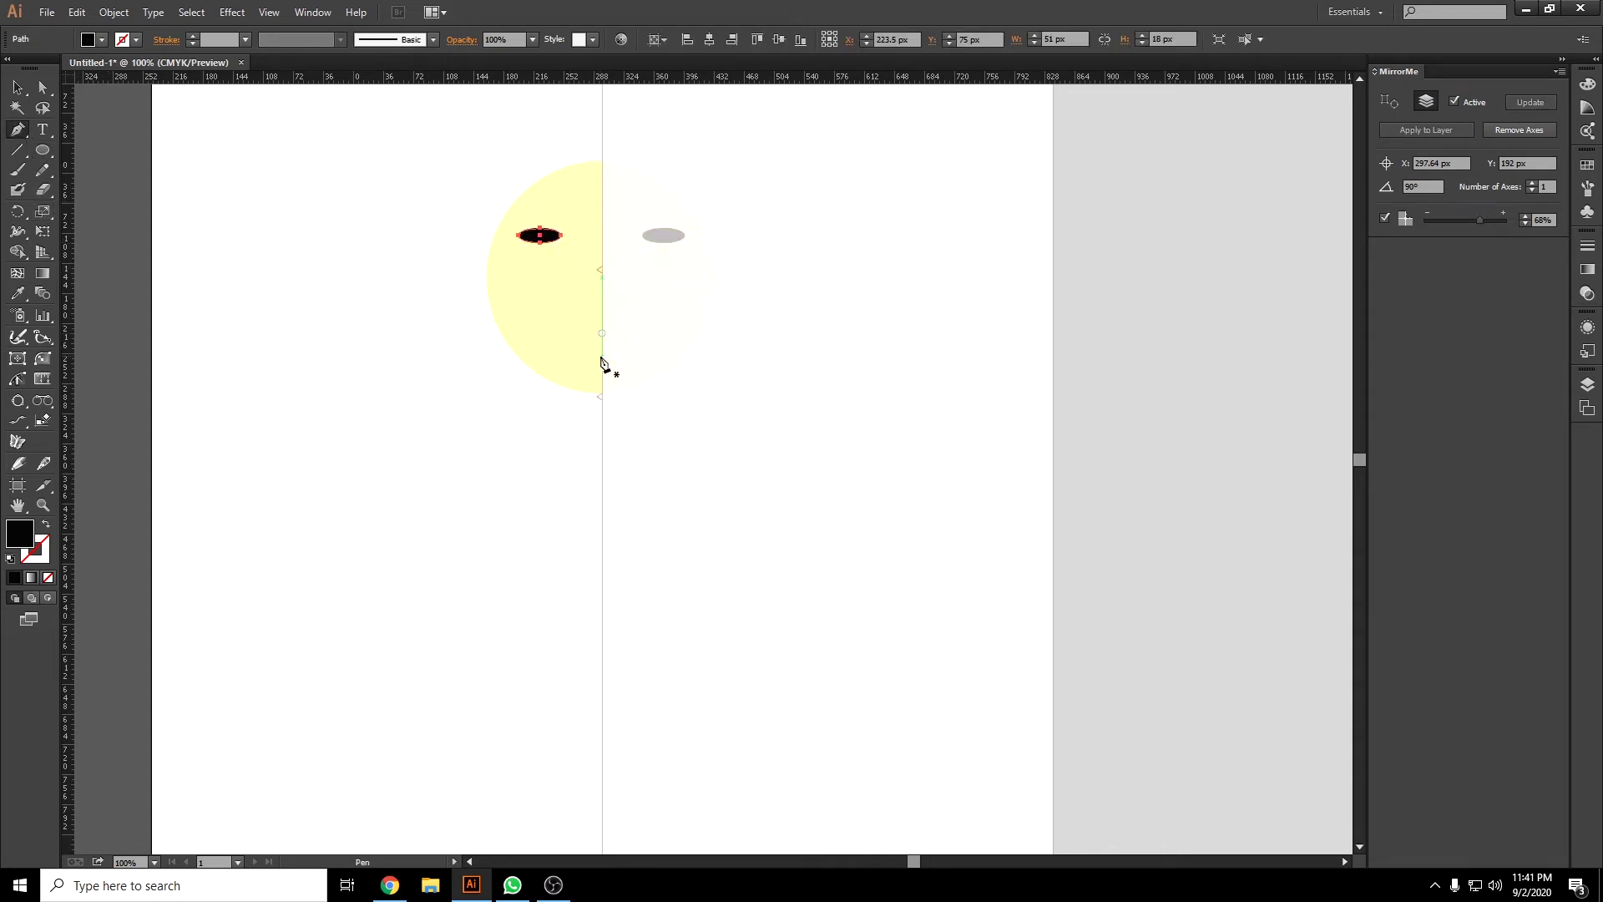
drag(601, 354, 567, 356)
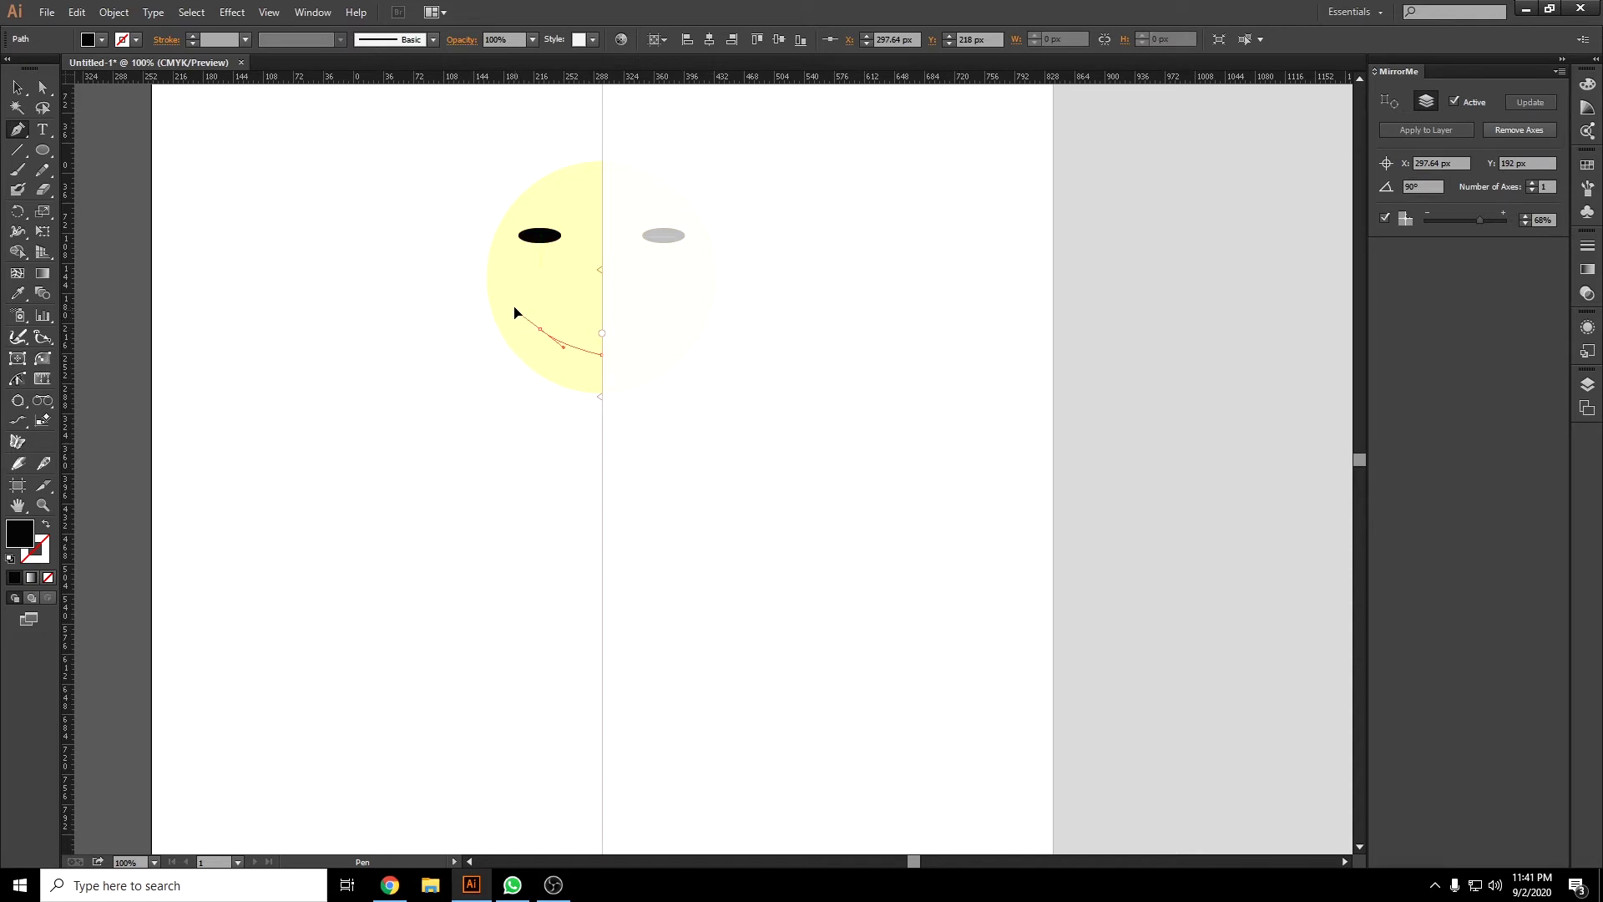
drag(512, 306, 515, 309)
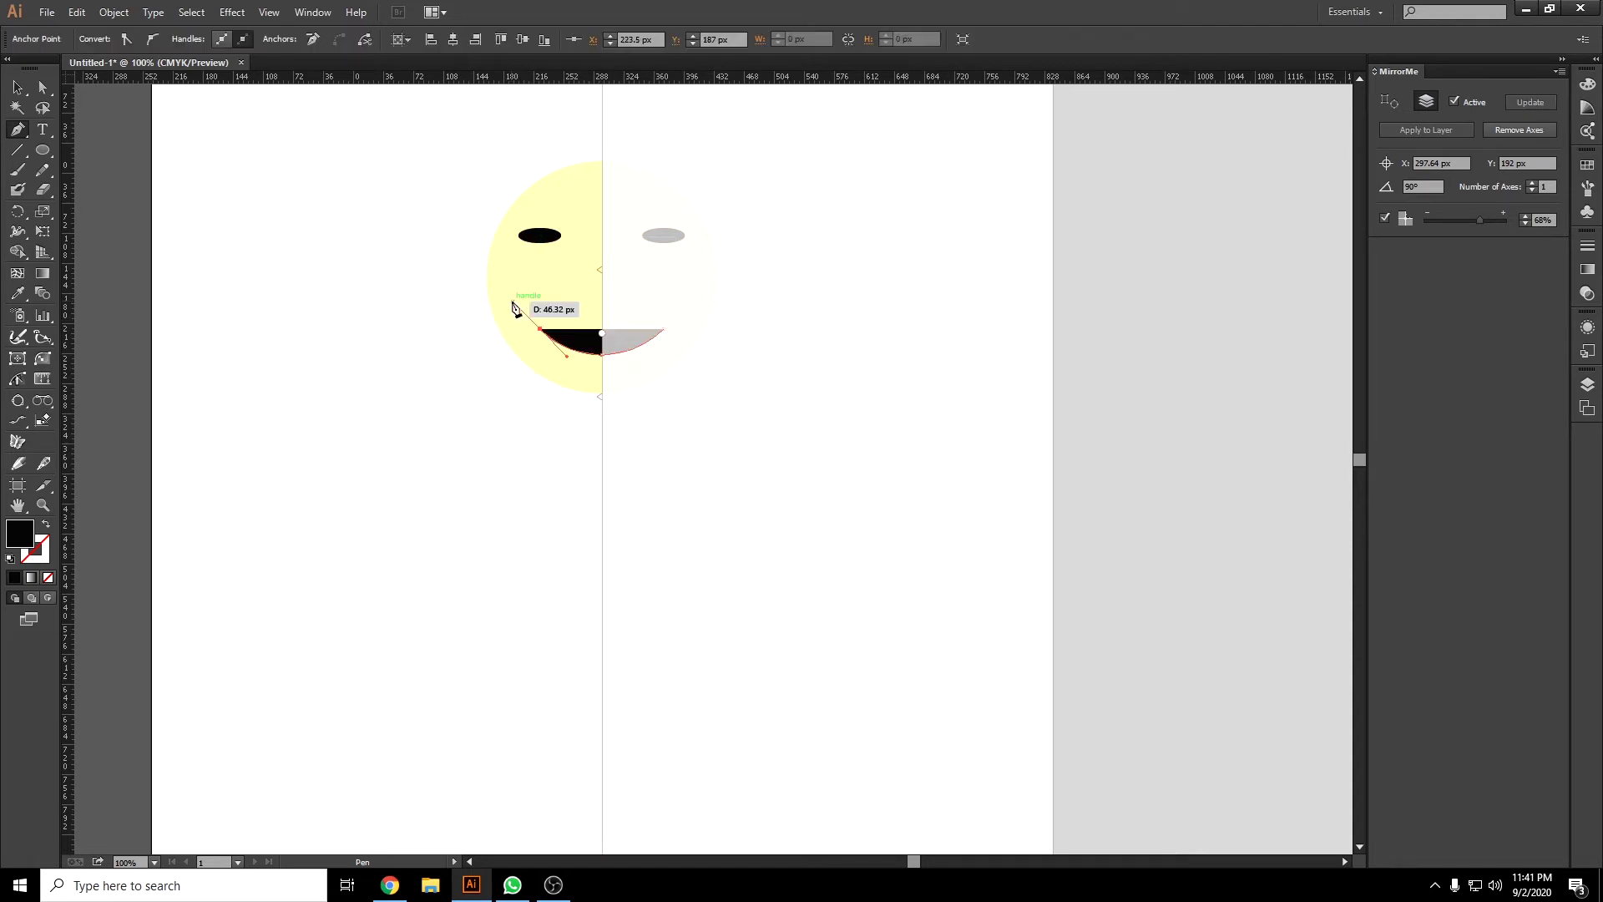
ctrl+click(465, 322)
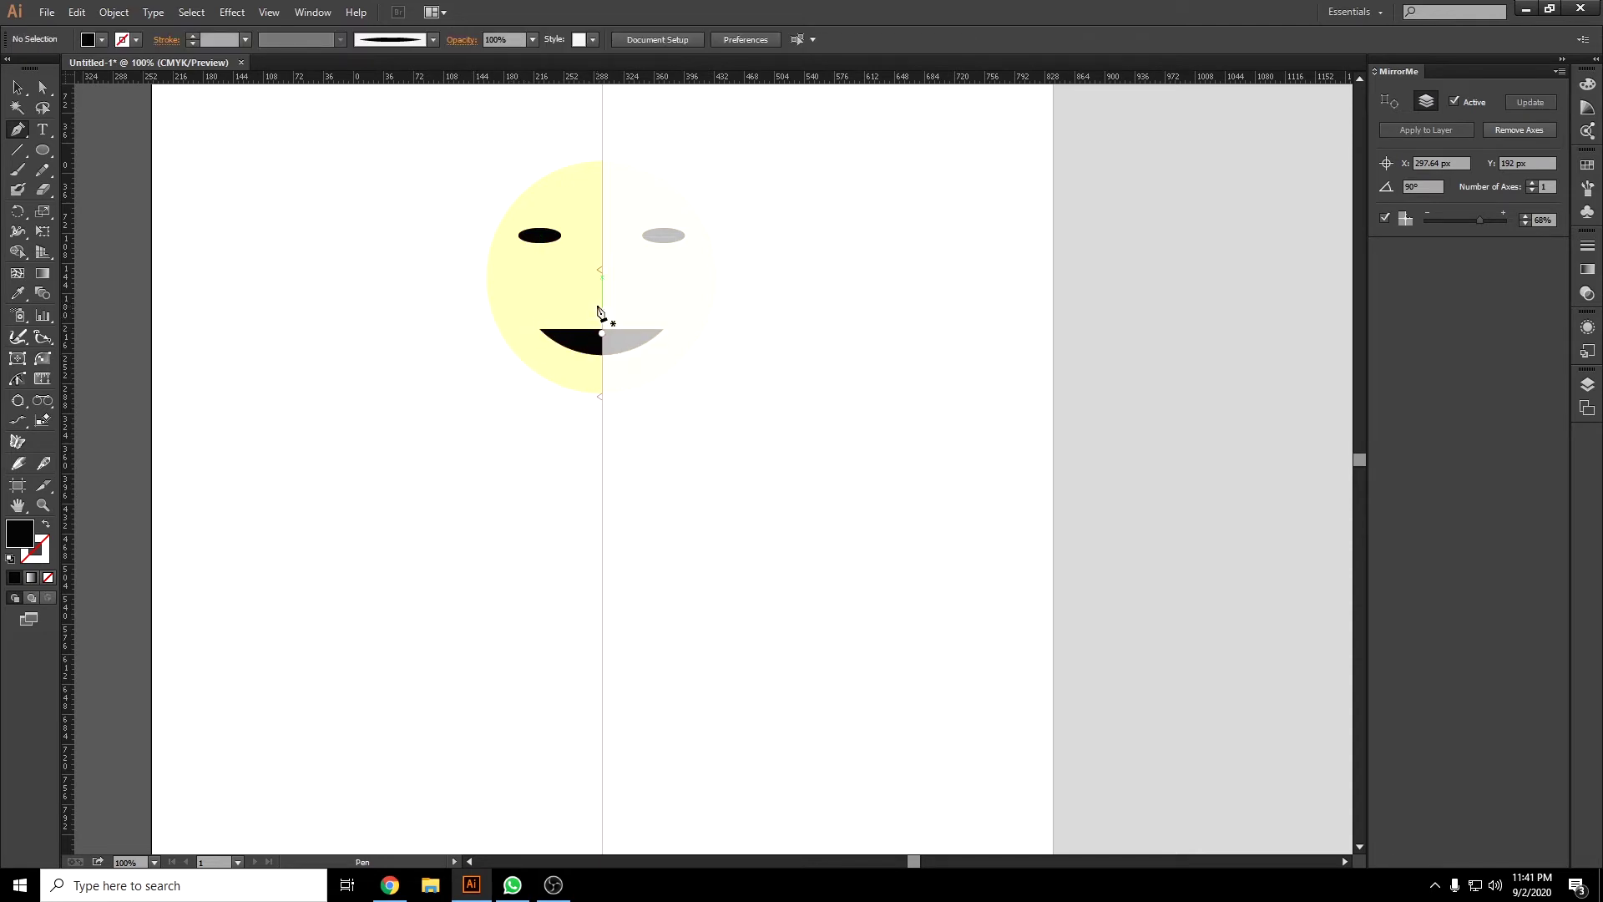
click(45, 155)
drag(45, 157, 96, 147)
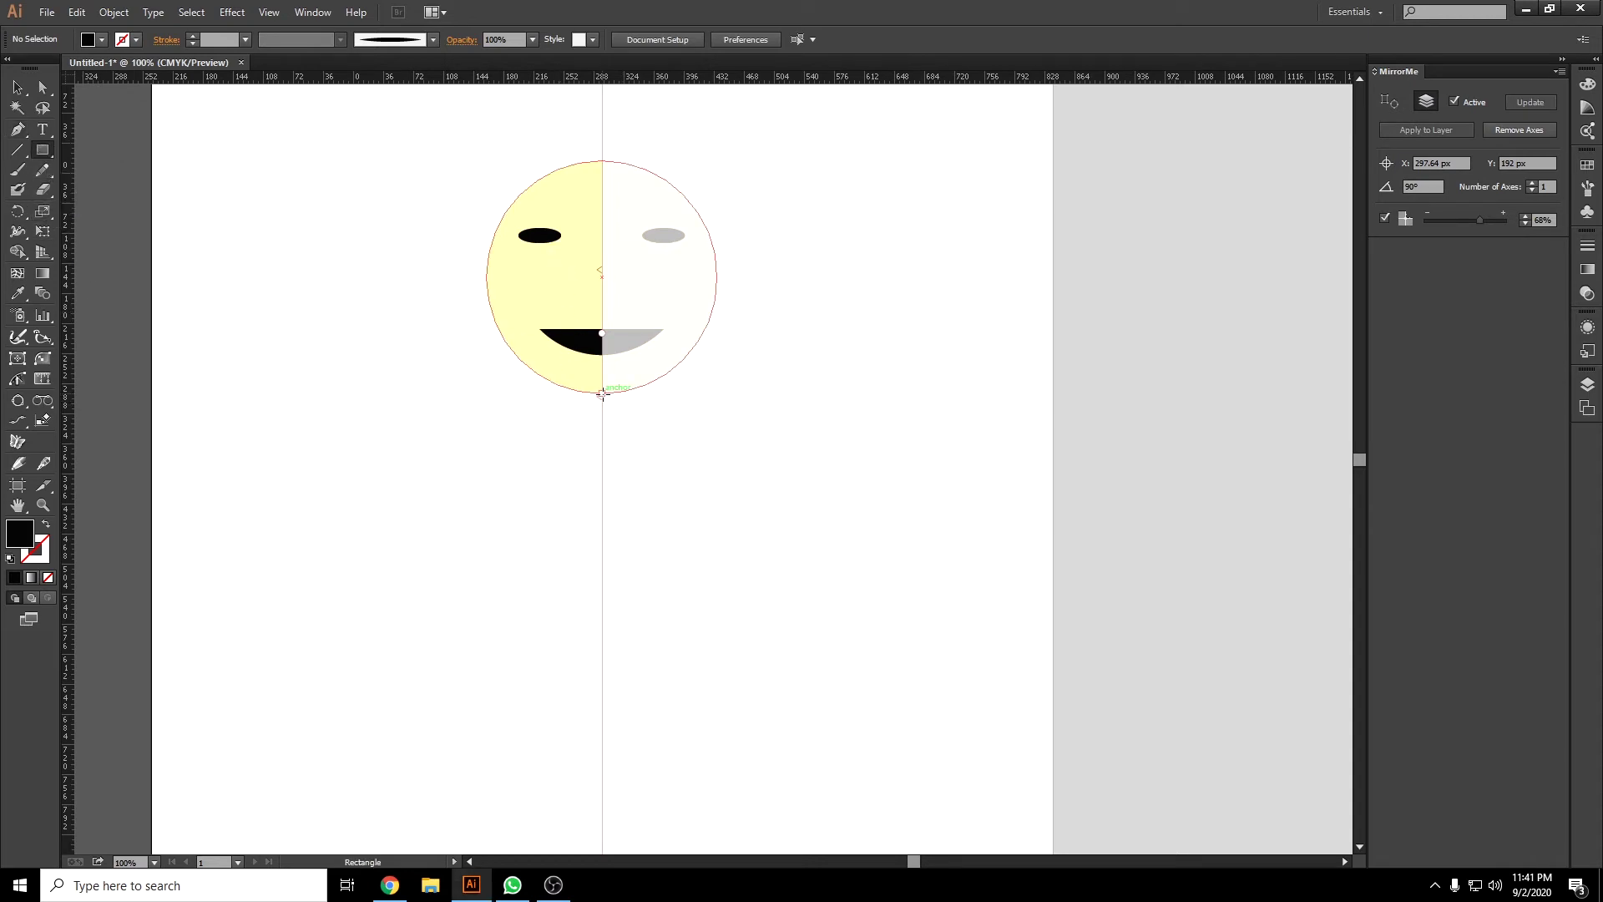
Draw the body rectangle below the head with a large rounded top corner and a slightly rounded bottom corner.
drag(602, 393, 531, 649)
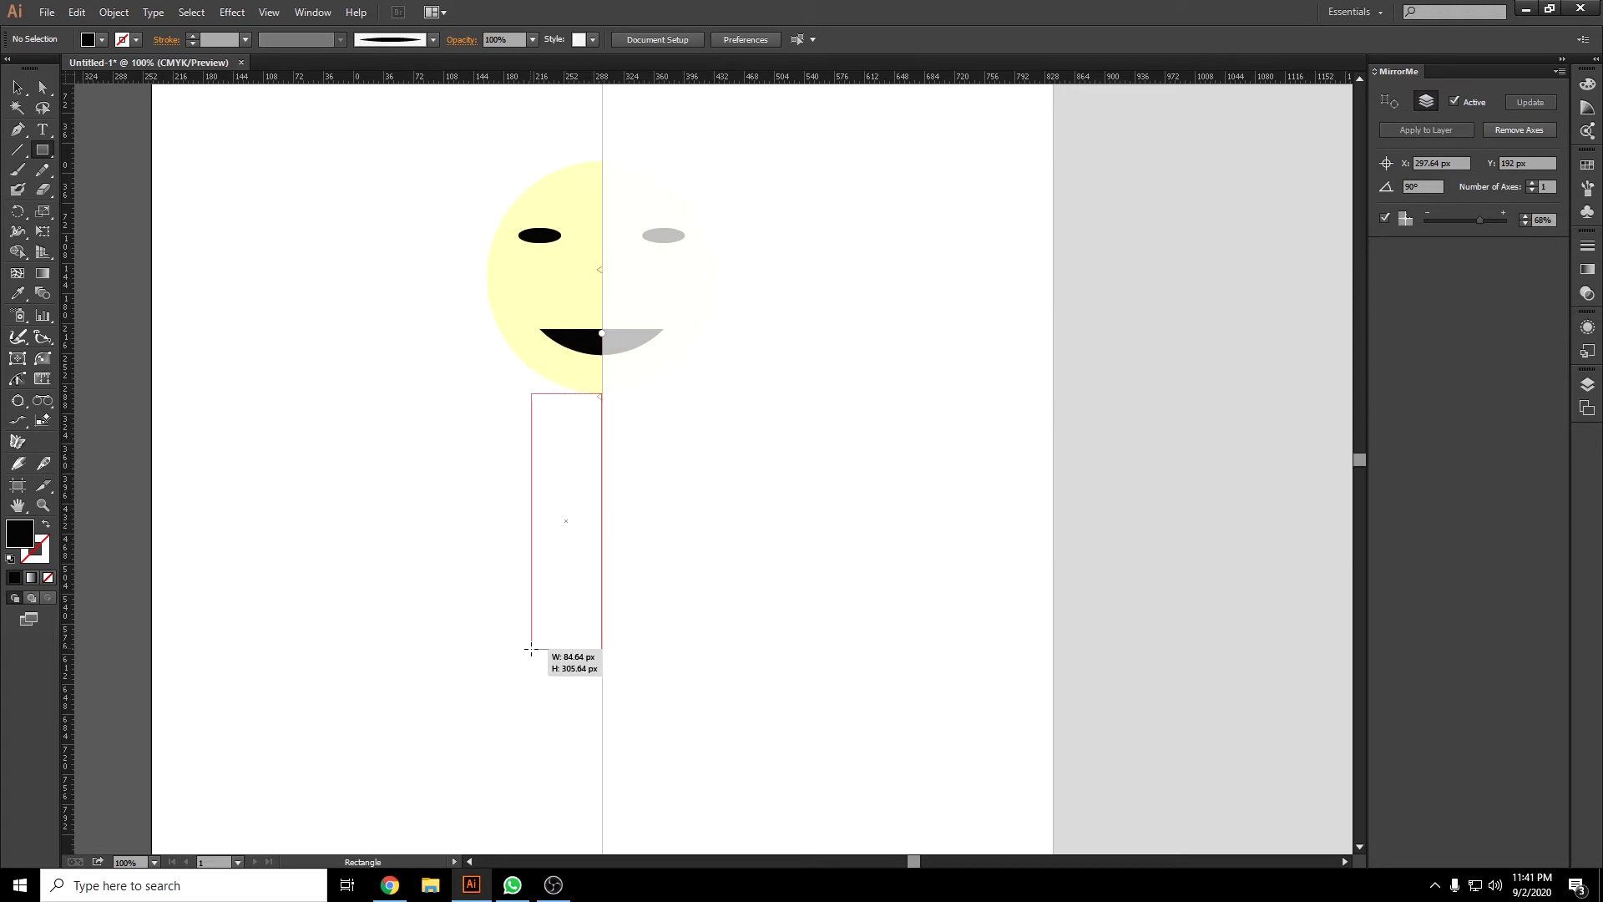
drag(530, 649, 475, 722)
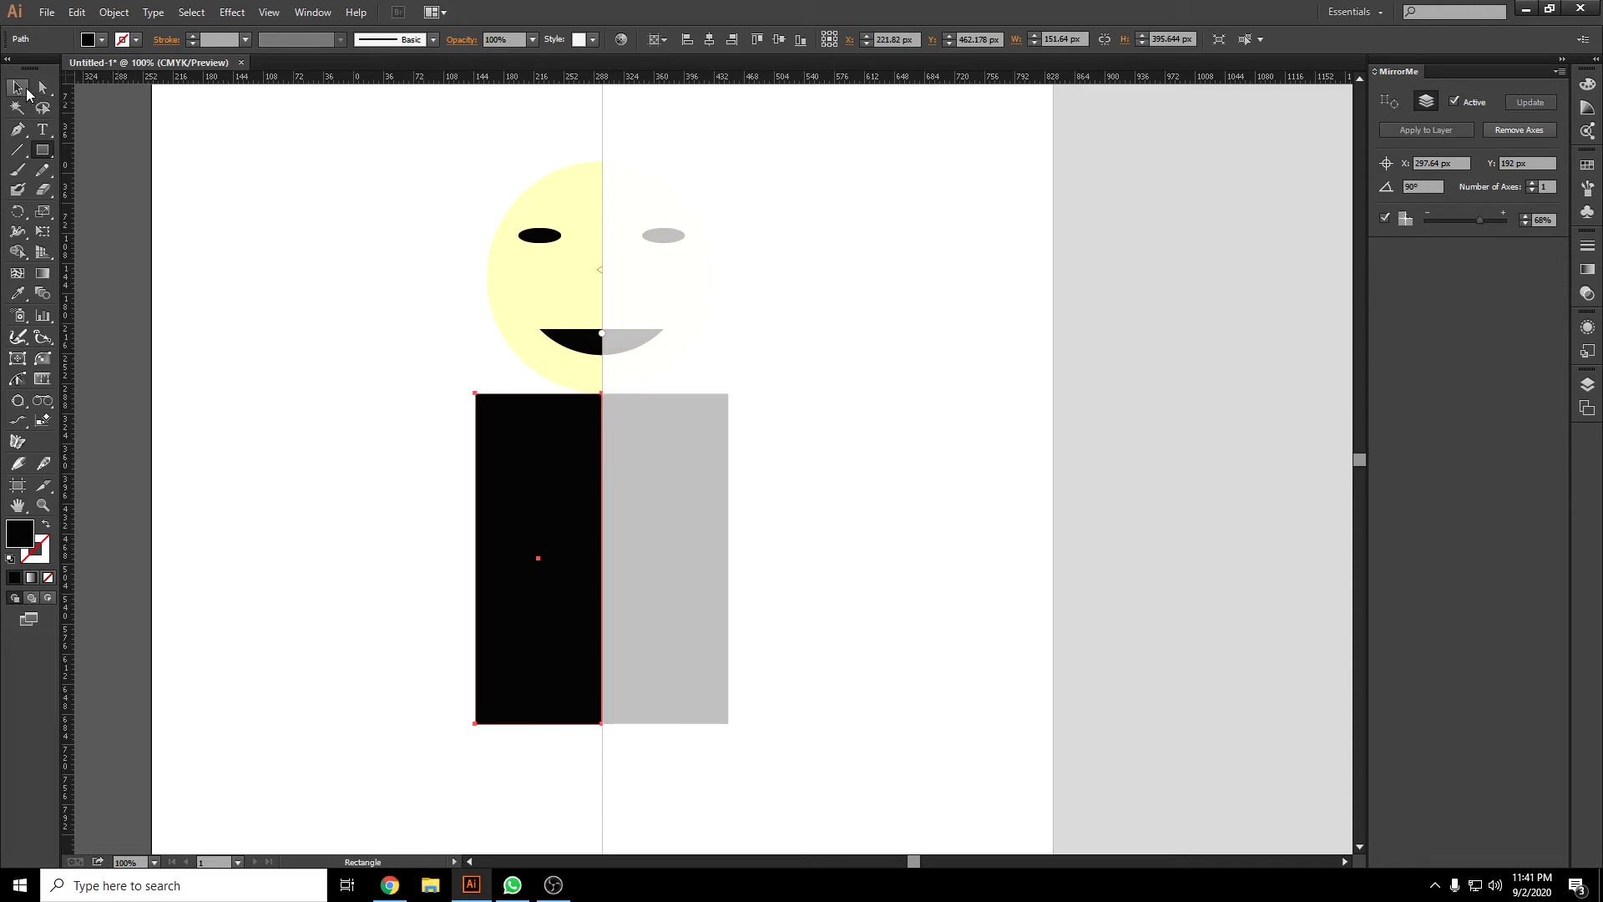
click(42, 86)
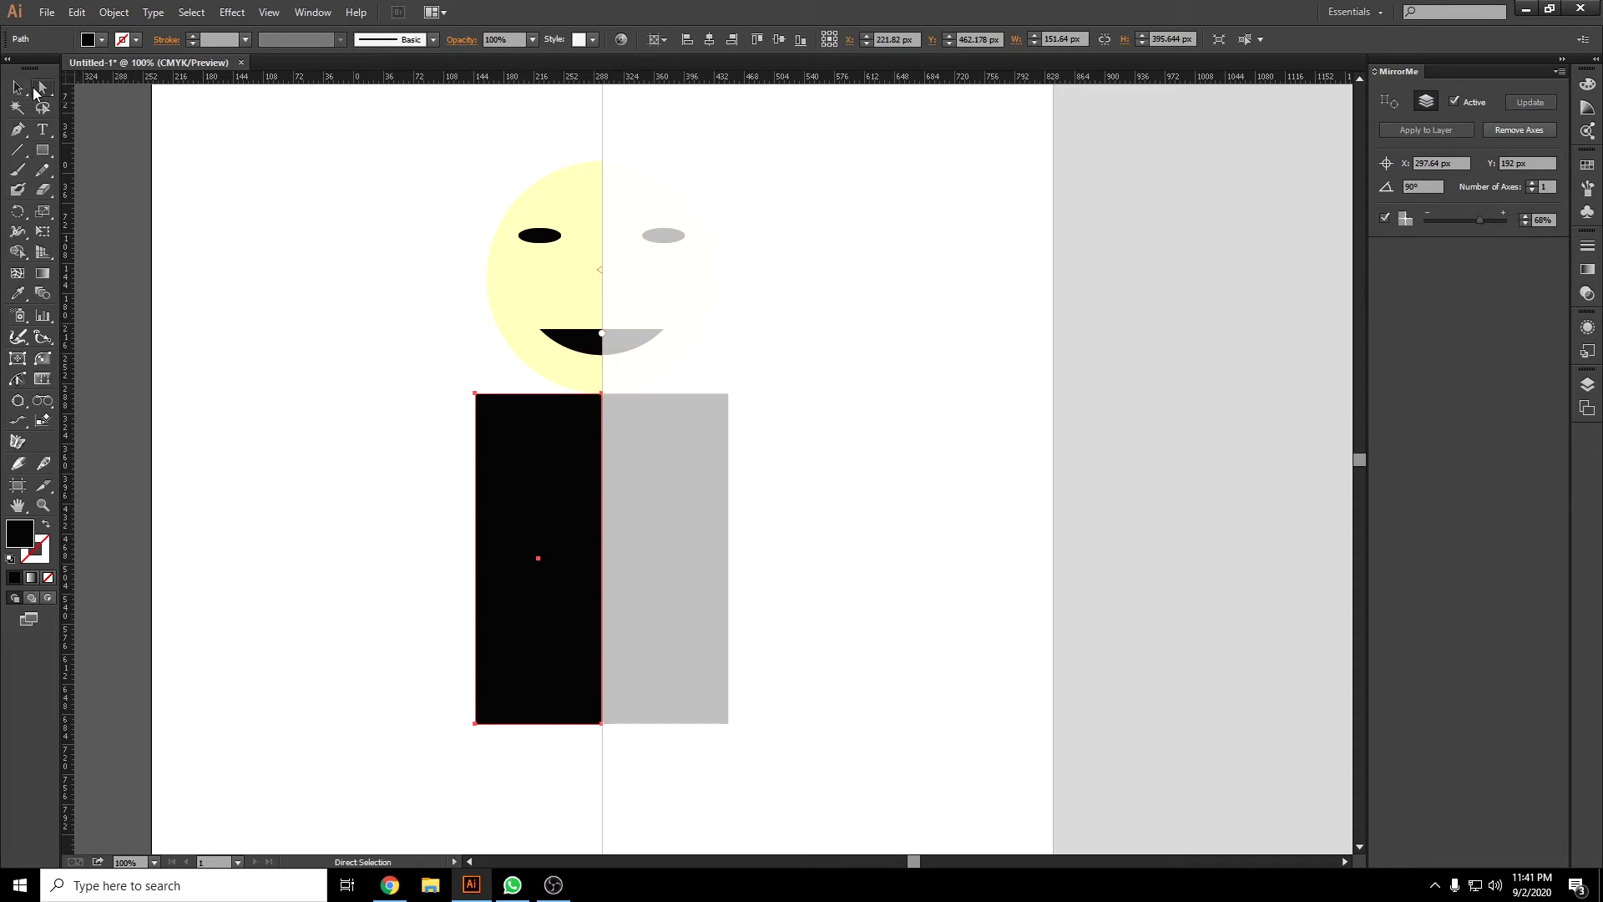
click(475, 394)
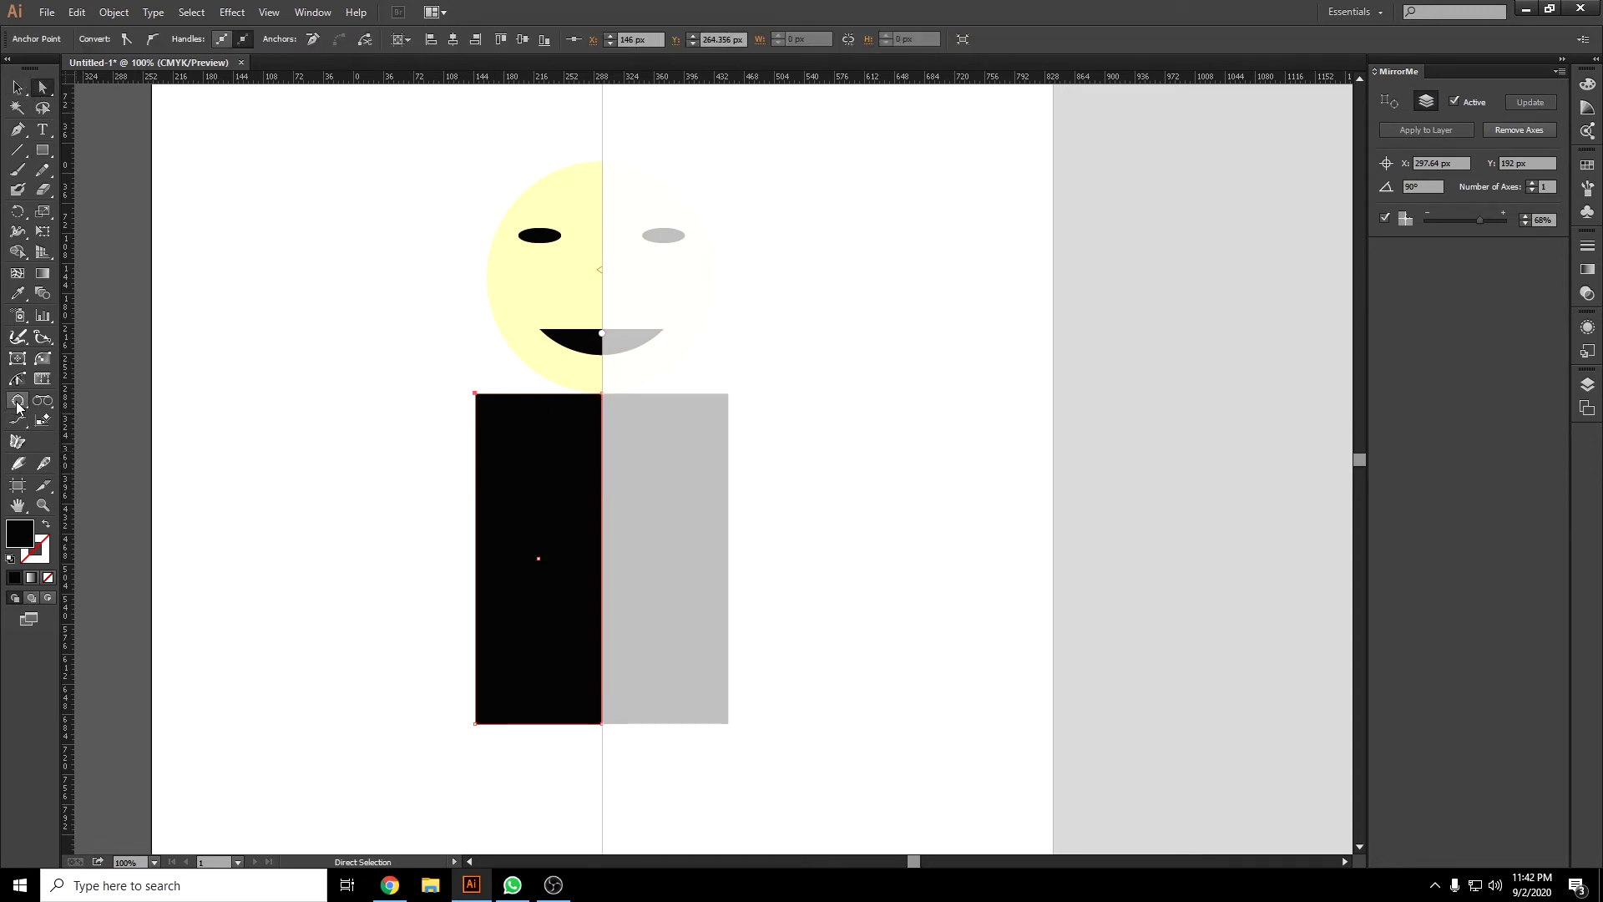
click(43, 359)
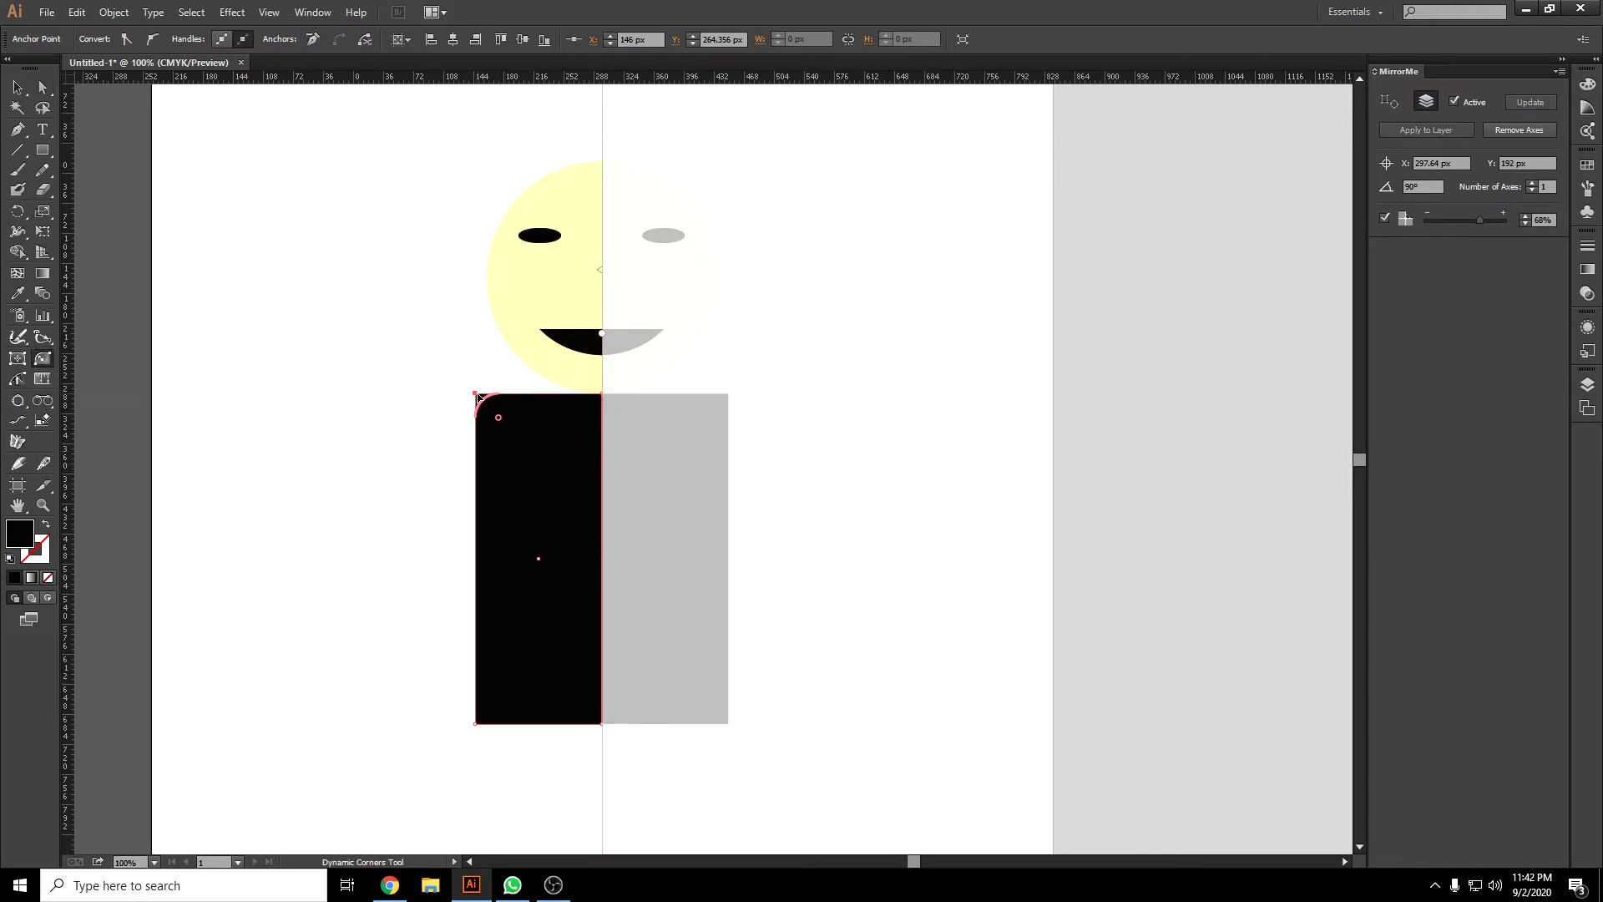
drag(497, 411, 583, 548)
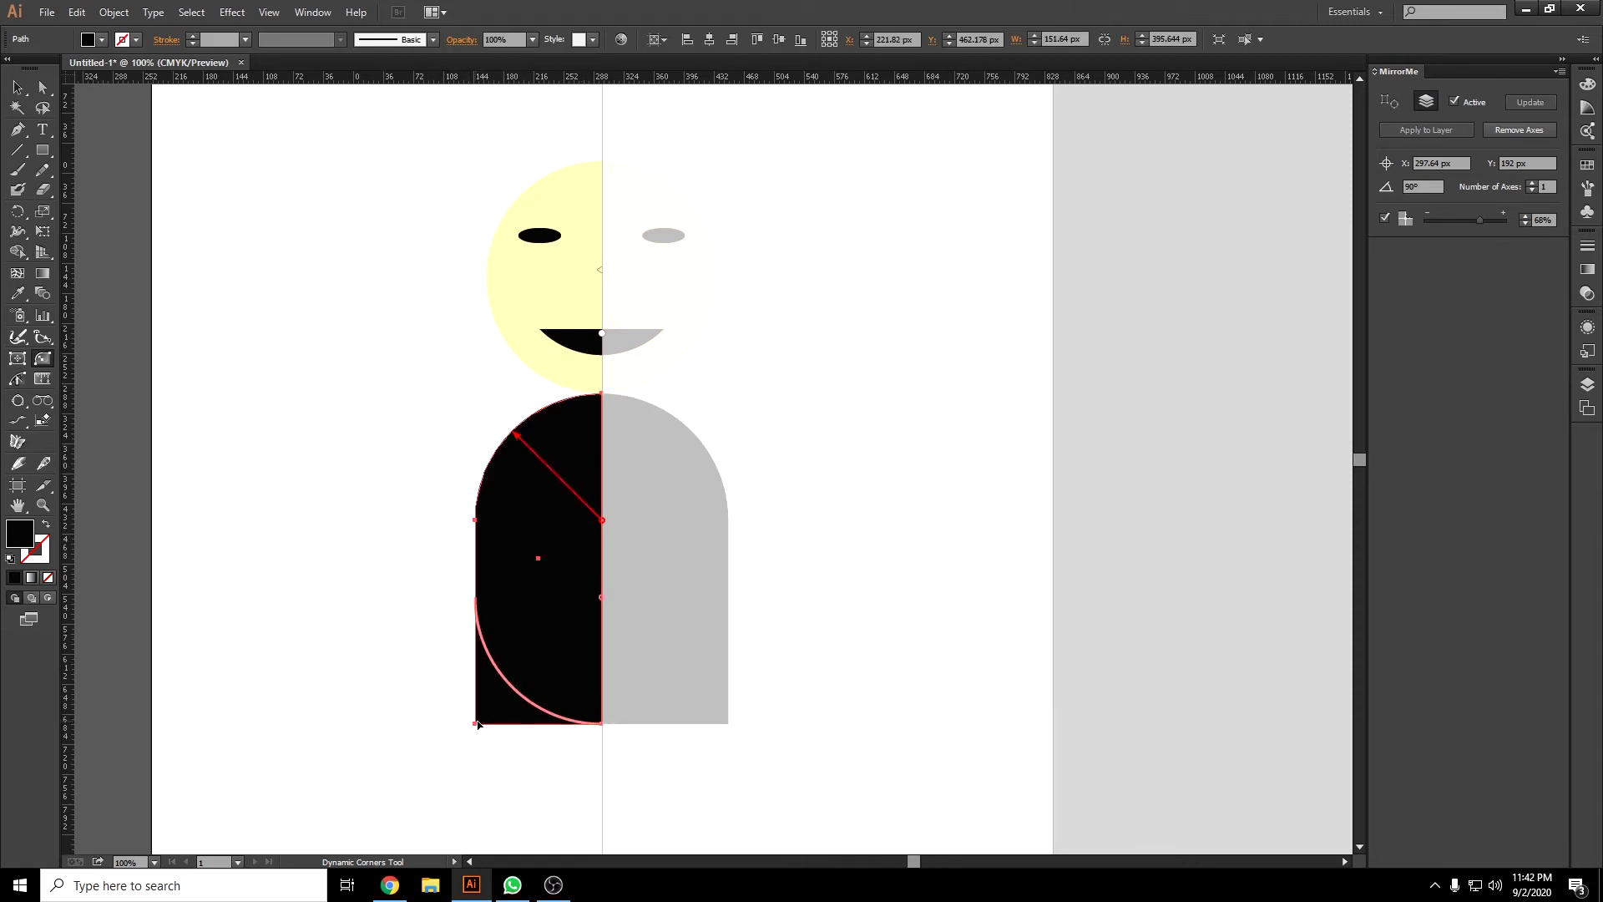
drag(476, 725, 514, 700)
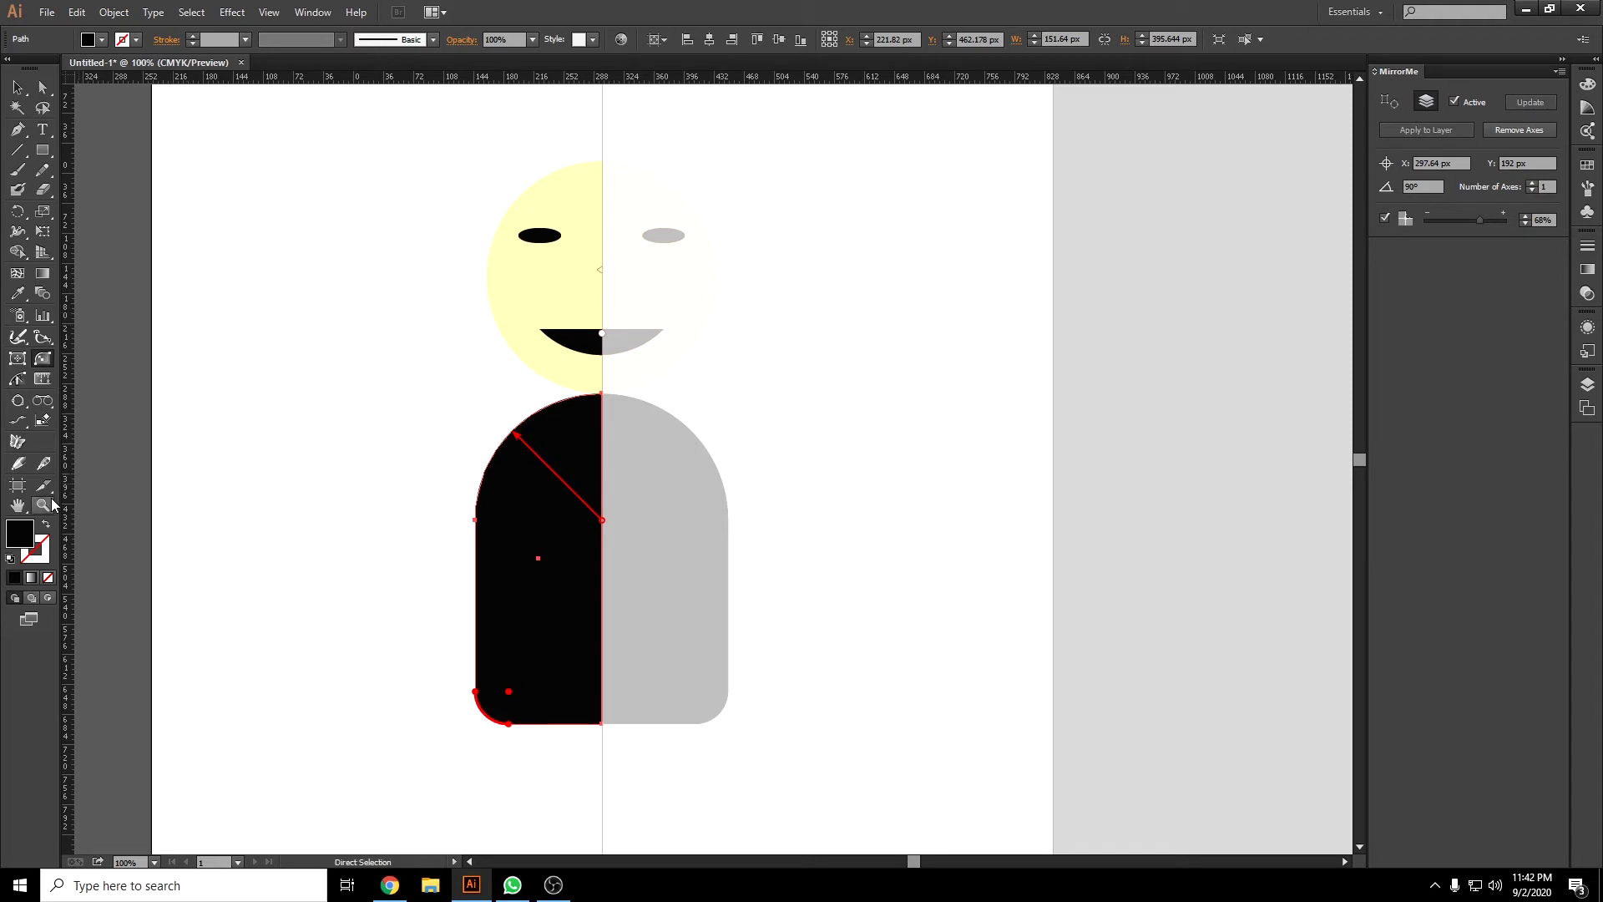
Fill the body with mint green and deselect it.
double_click(36, 522)
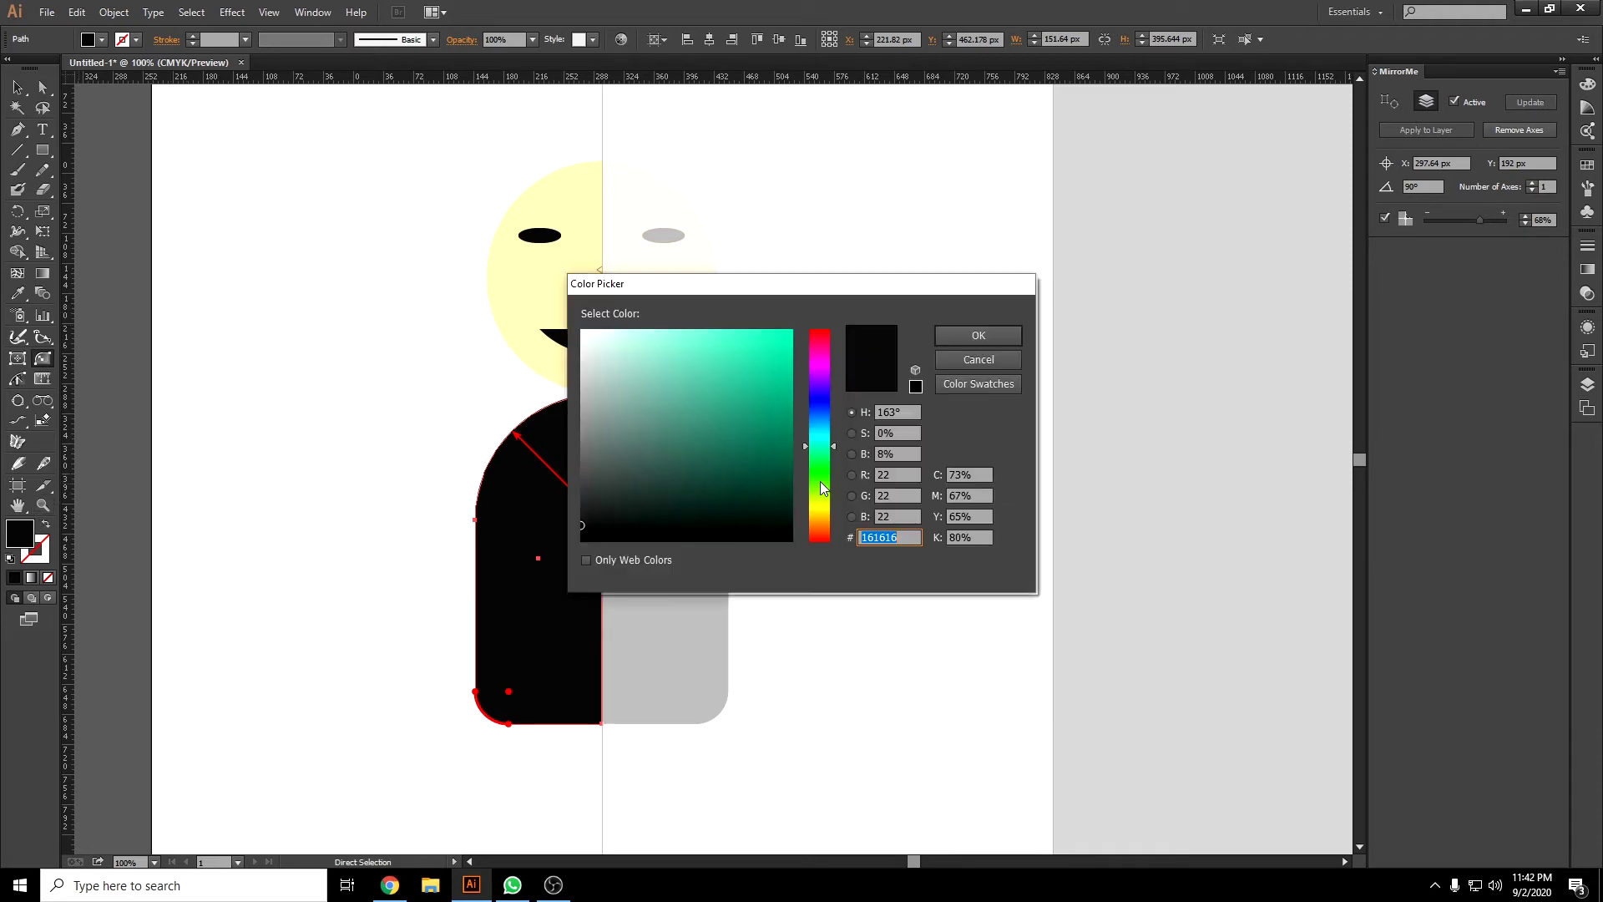
drag(797, 457, 805, 451)
click(779, 355)
click(978, 335)
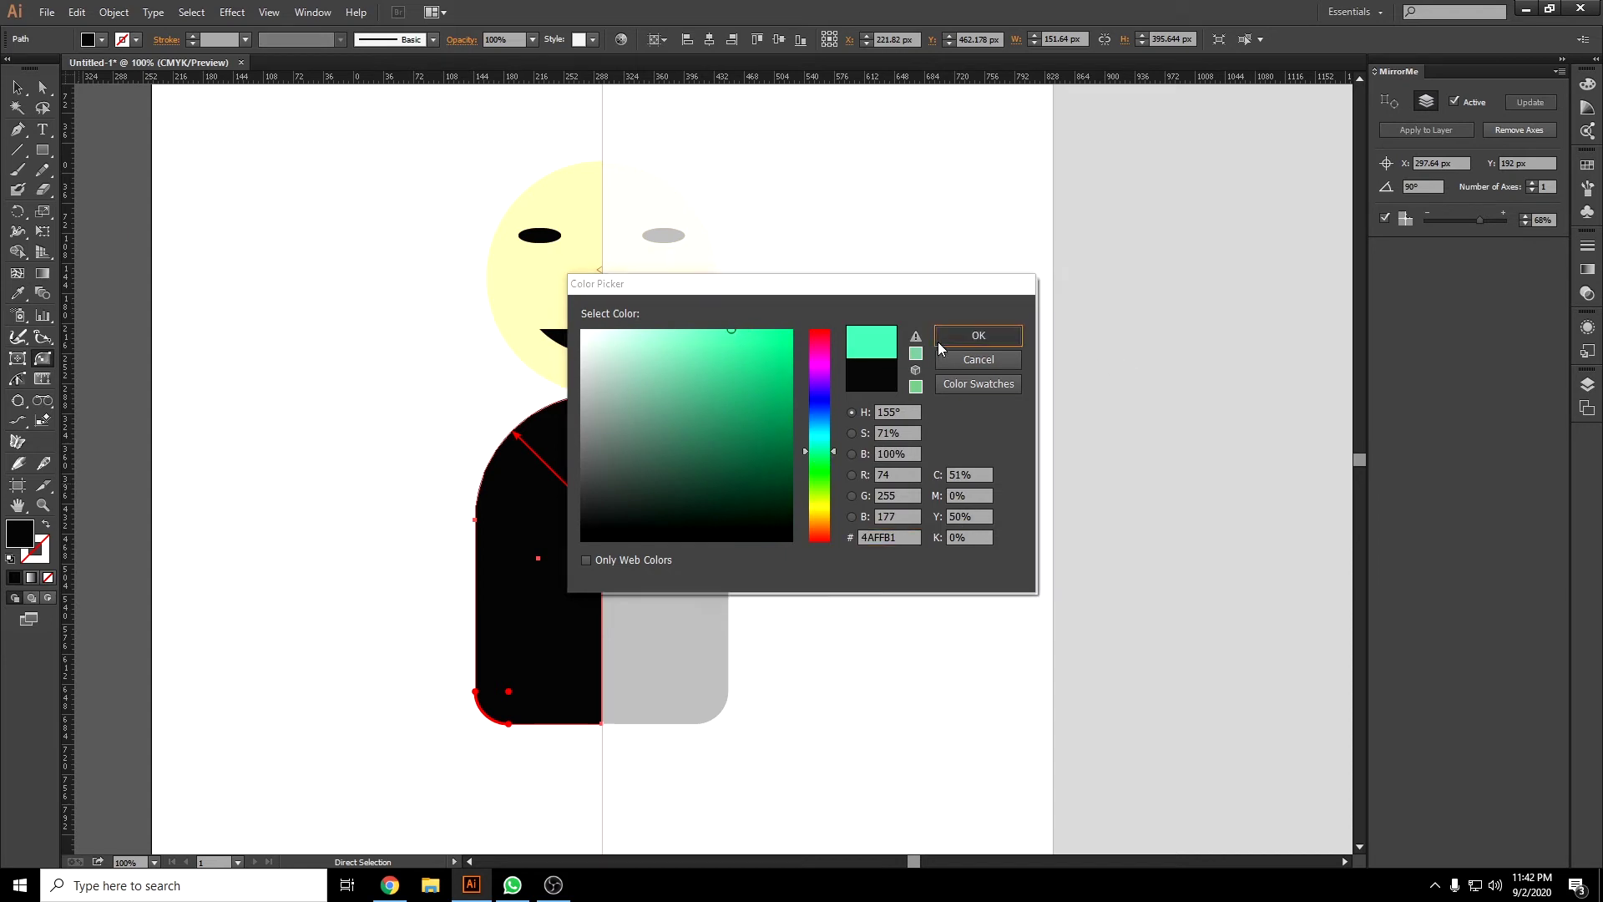
click(17, 86)
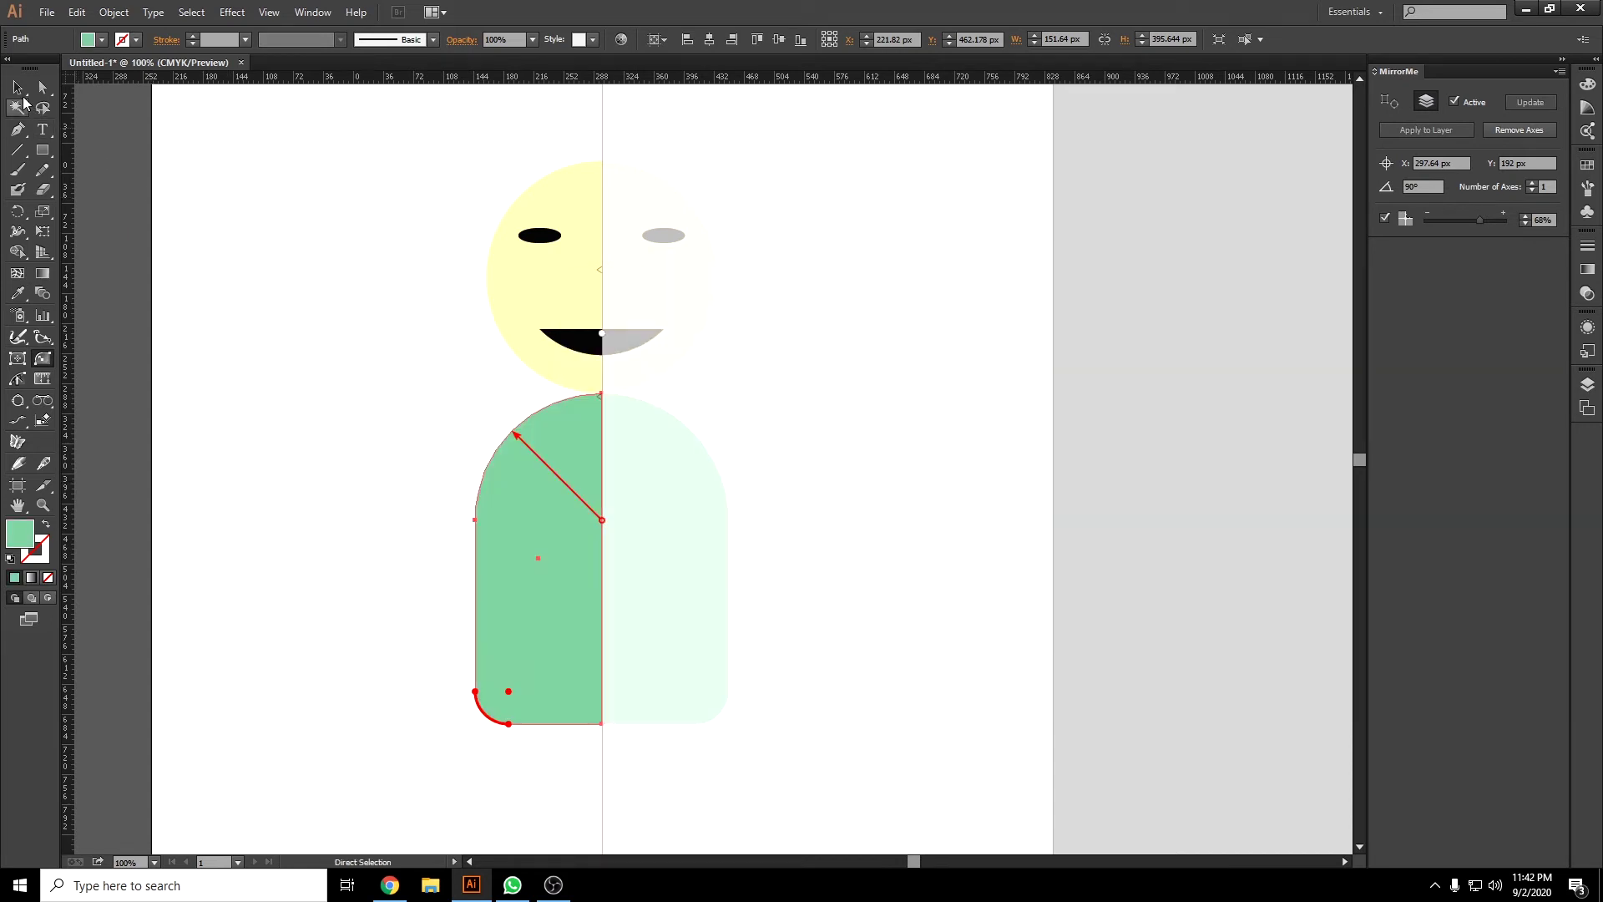
click(434, 394)
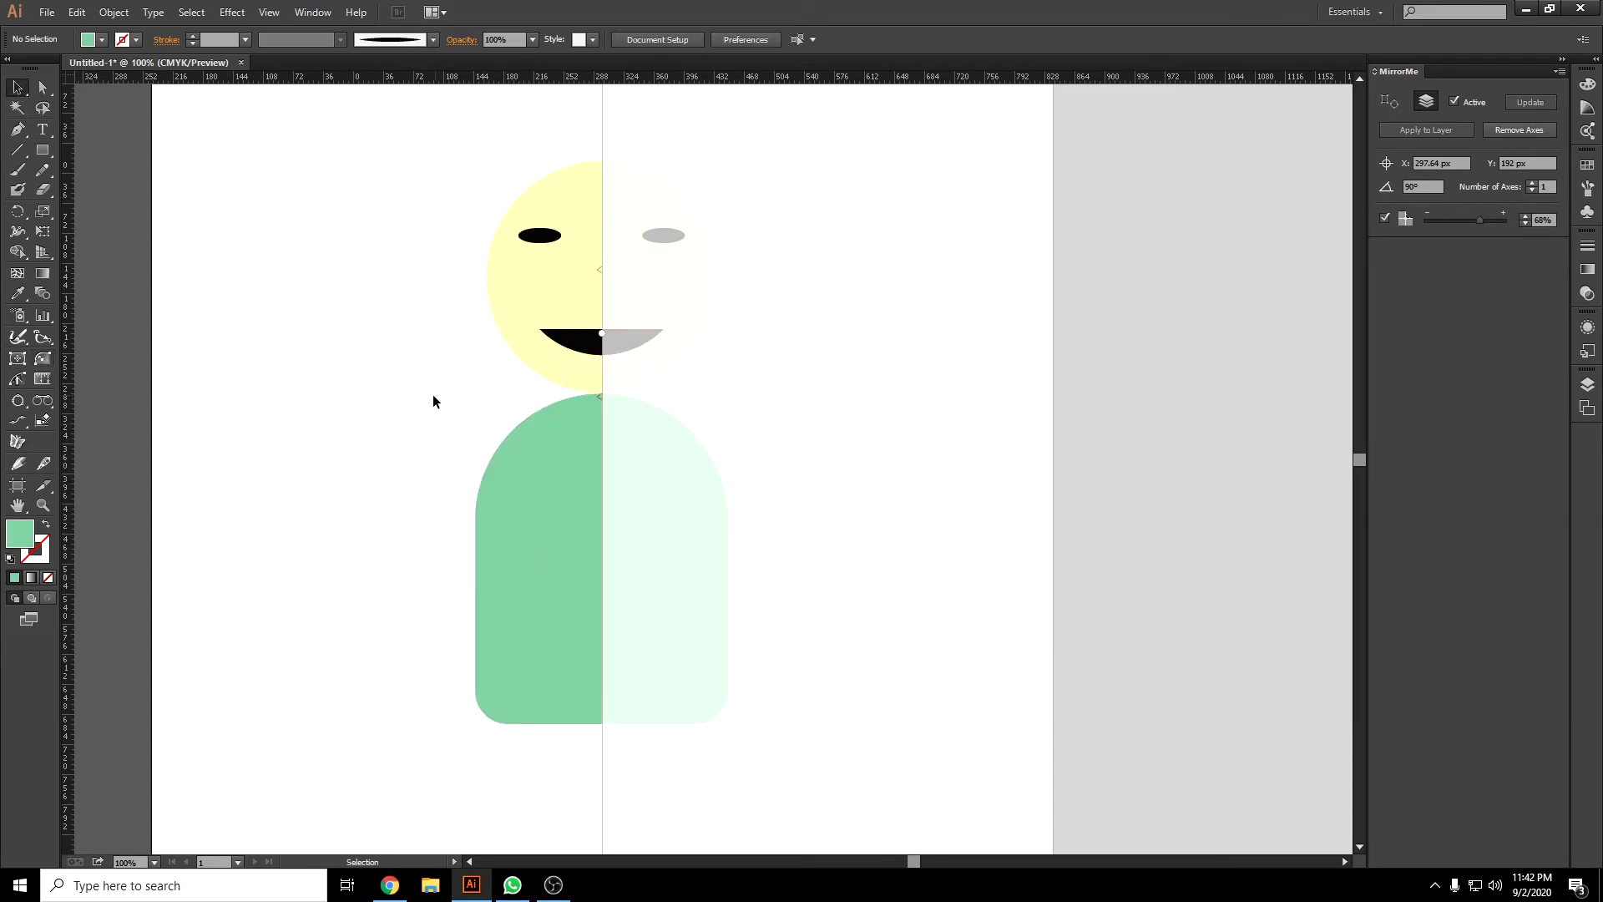
Zoom out to about 66.67% so the whole artboard and figure are visible.
scroll(318, 415, down, 1)
scroll(318, 415, down, 4)
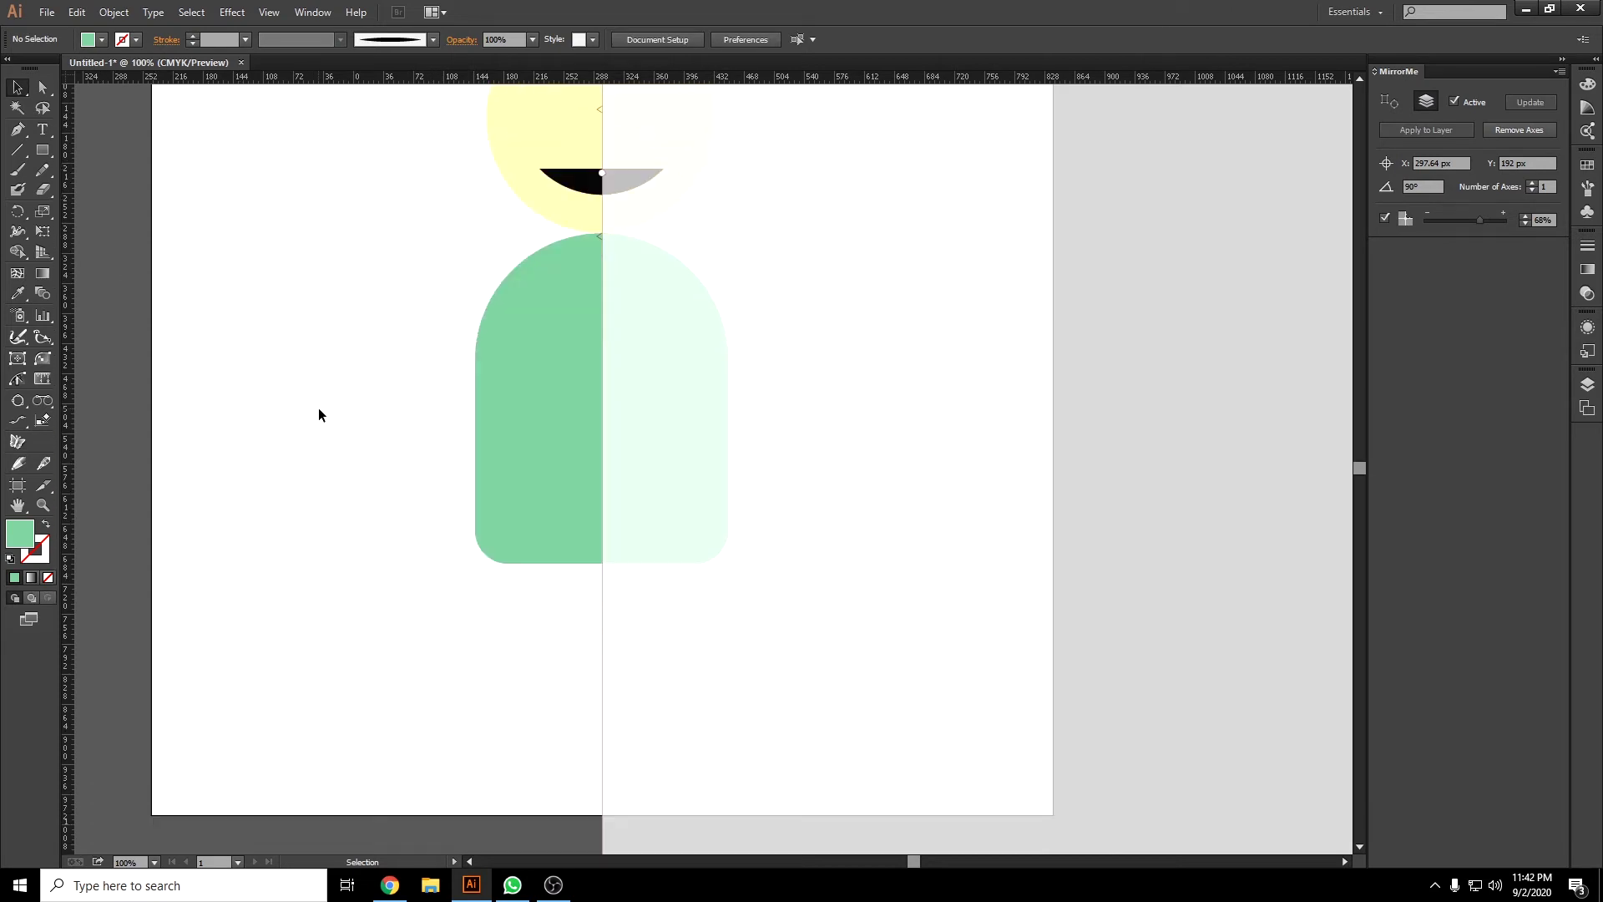
scroll(319, 409, down, 1)
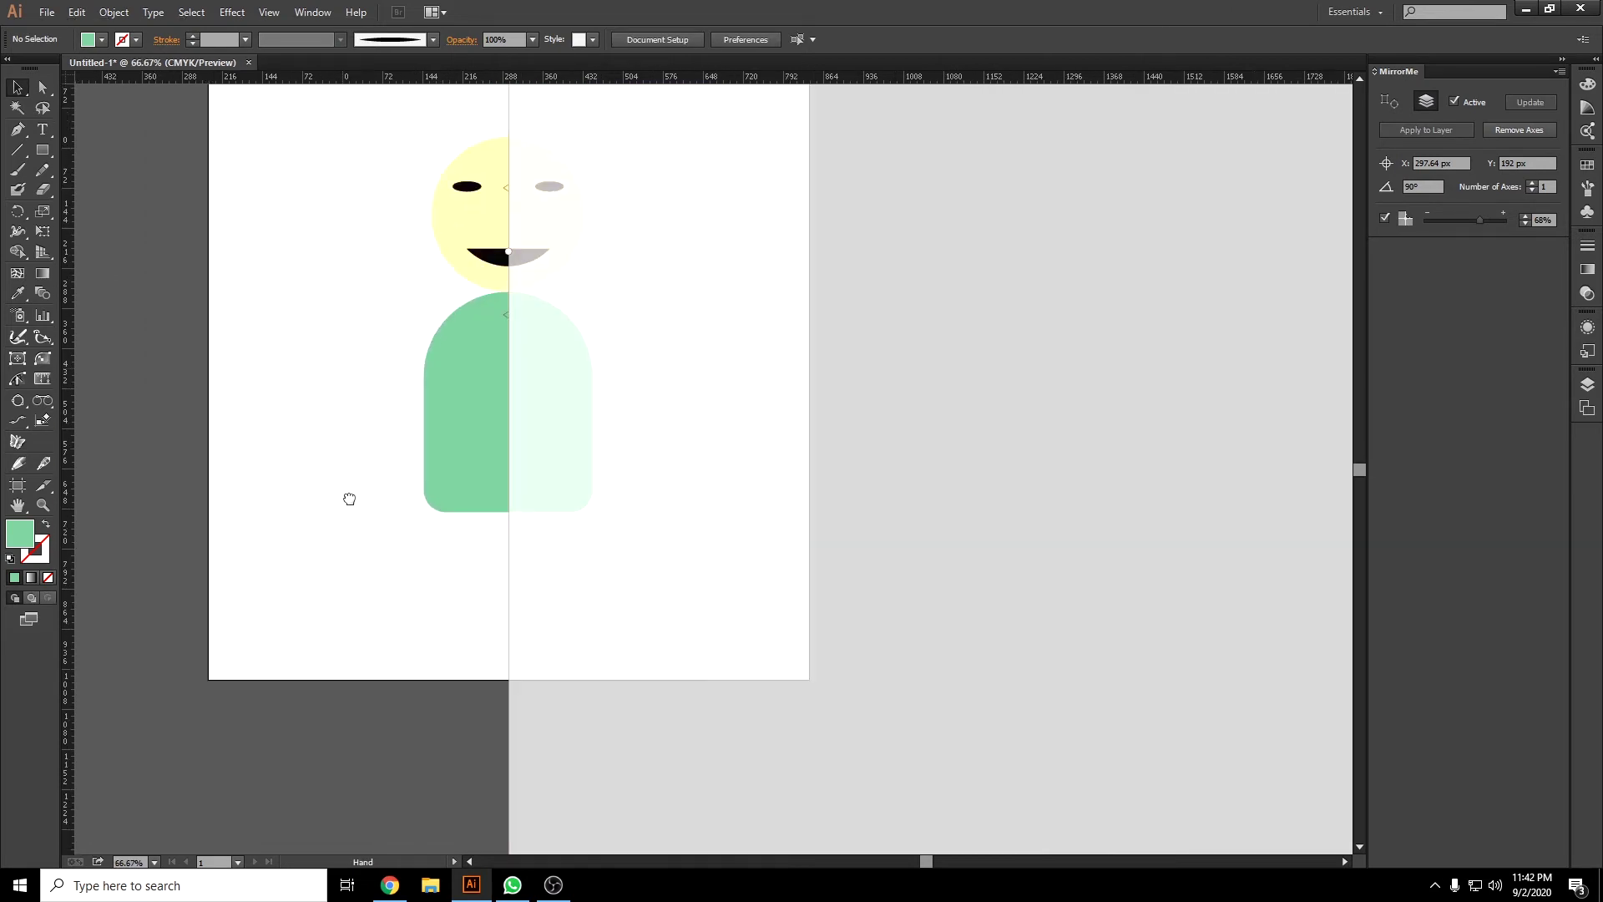
scroll(347, 497, up, 1)
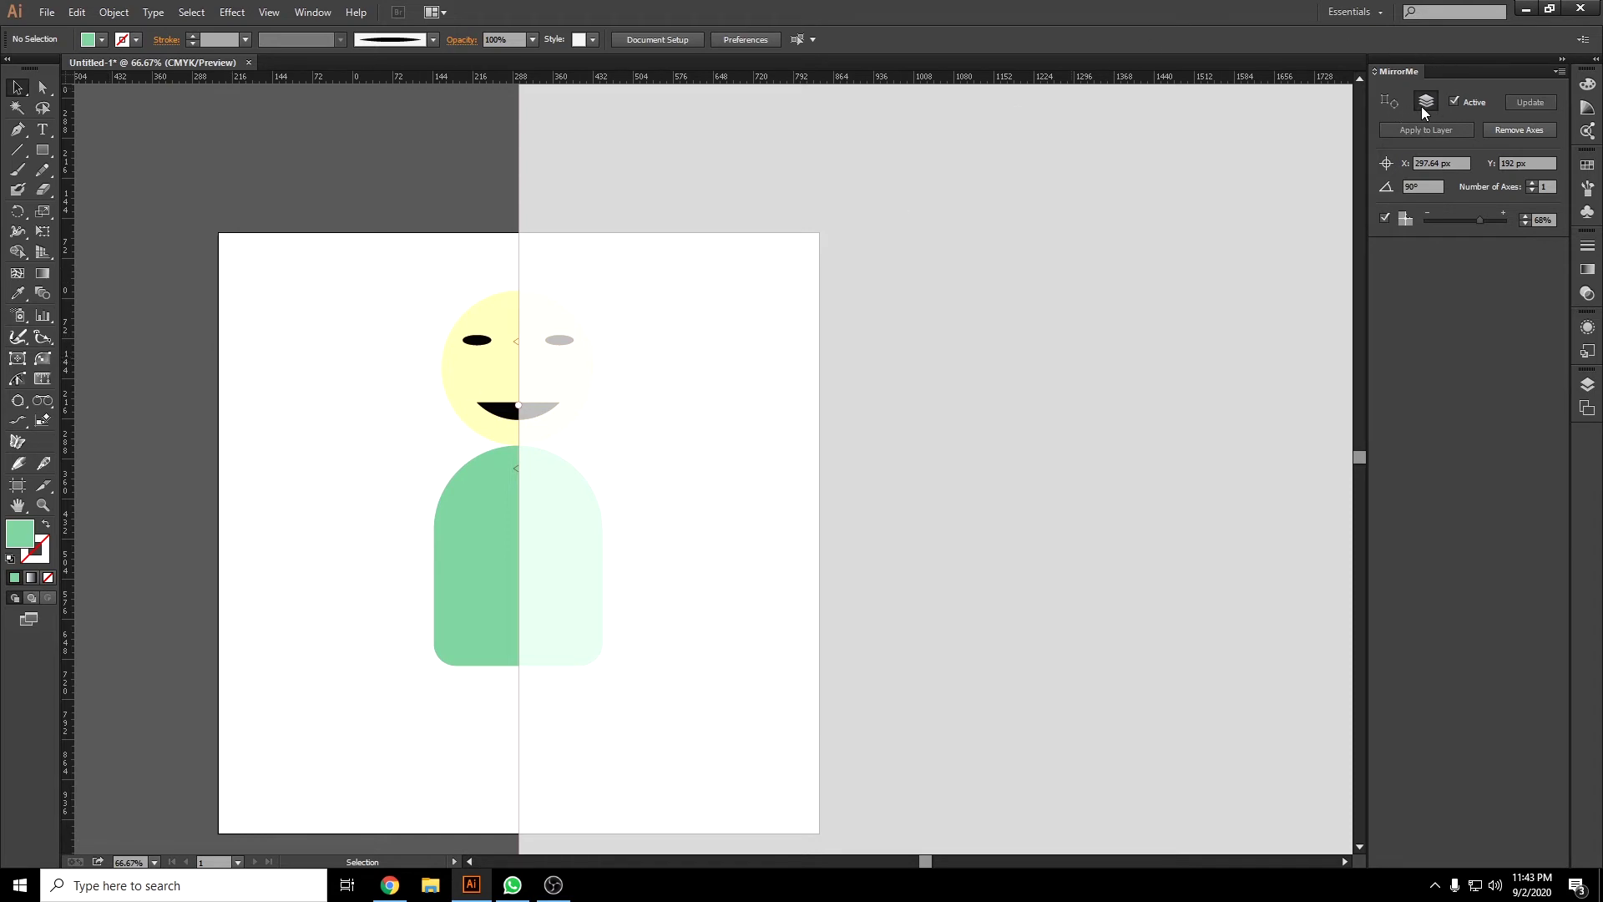
Pause MirrorMe mirroring and set up the Paintbrush with a black stroke.
click(1455, 103)
click(18, 169)
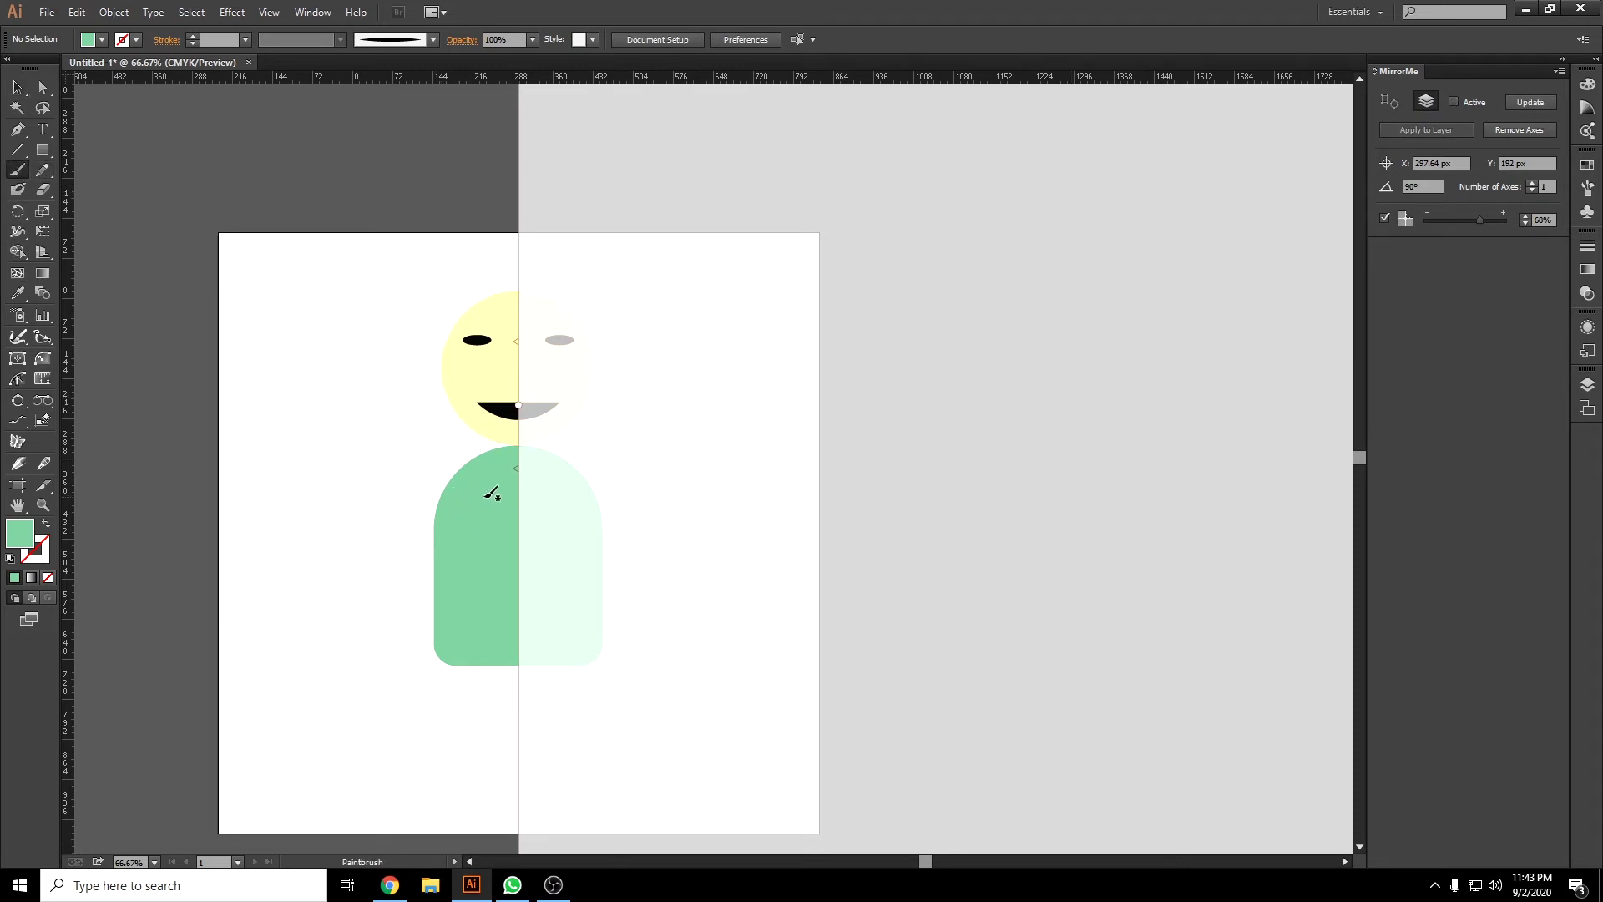
drag(481, 604, 469, 638)
key(shift+x)
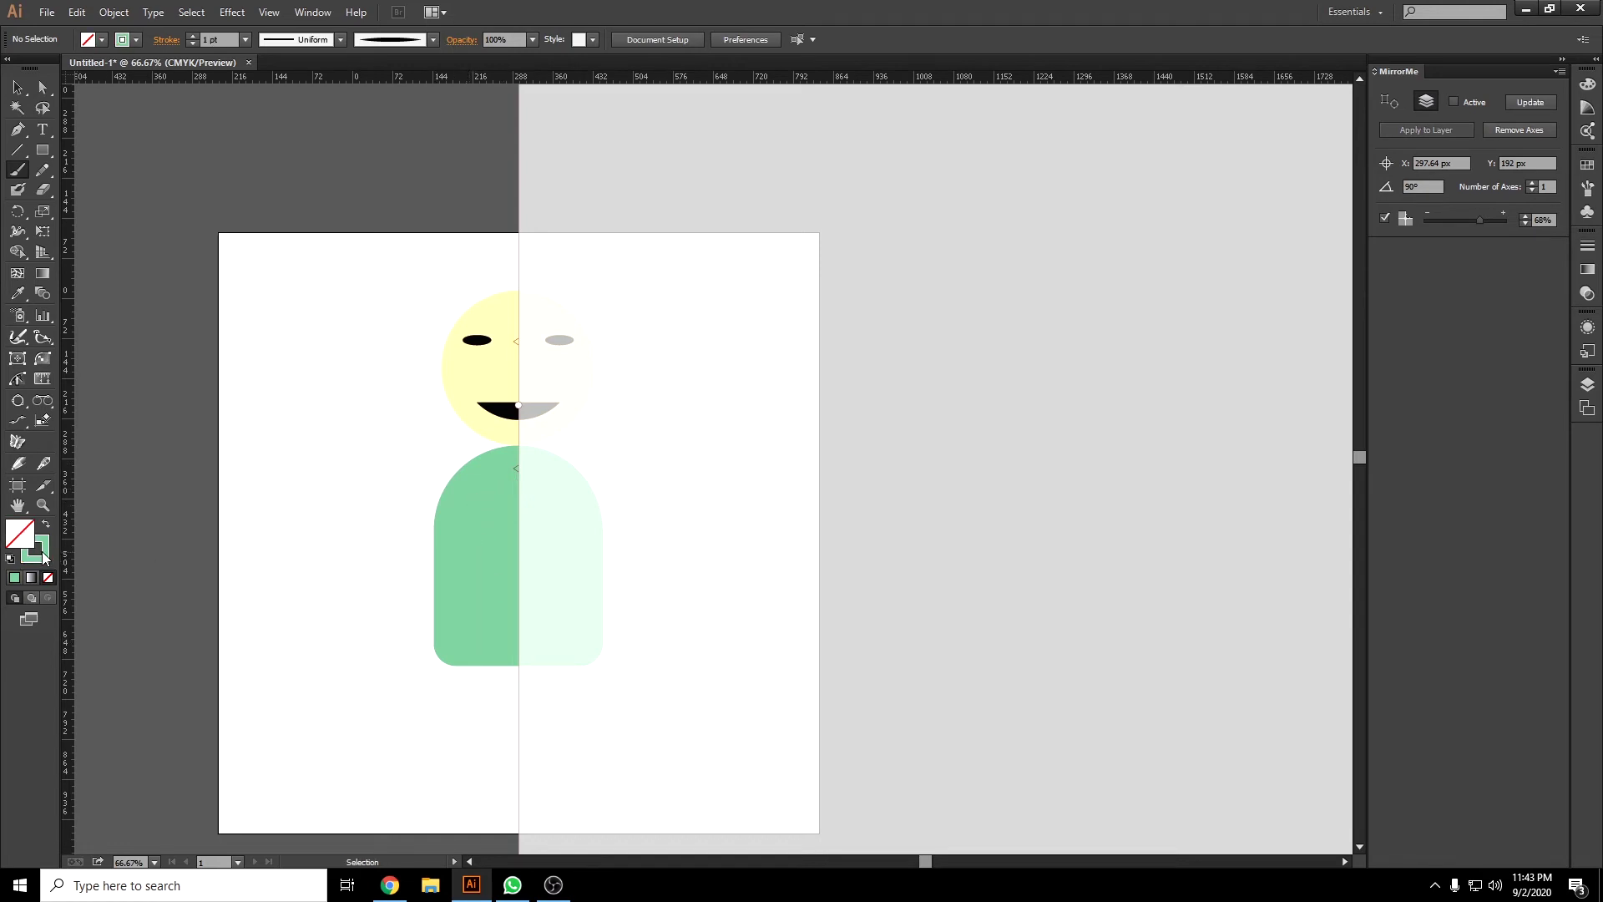
click(41, 553)
double_click(35, 548)
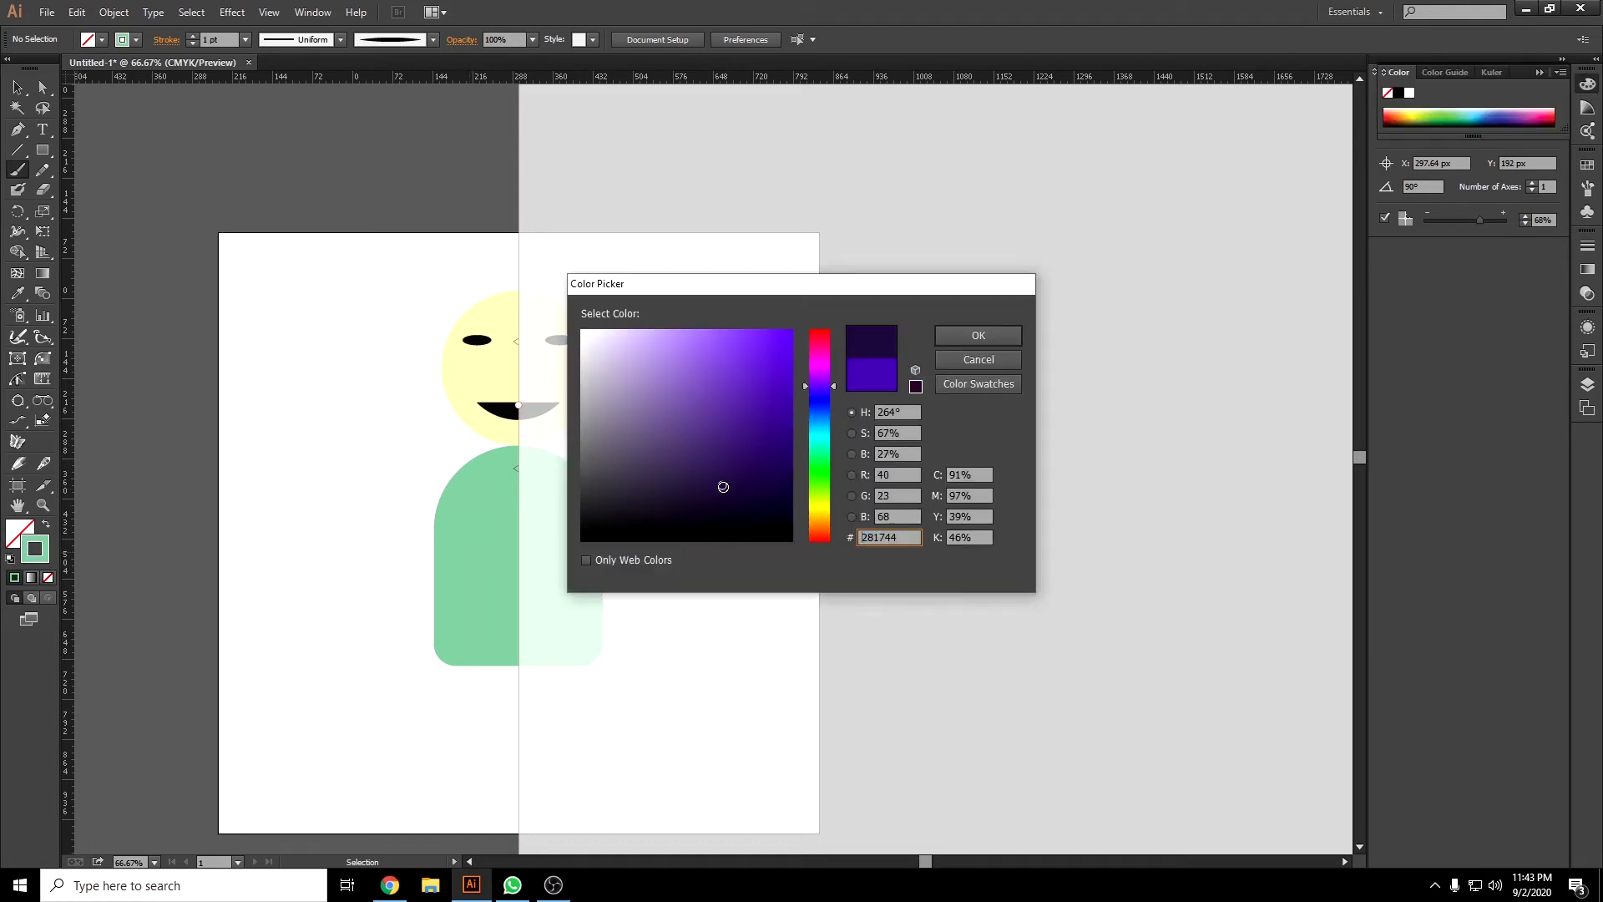
click(943, 357)
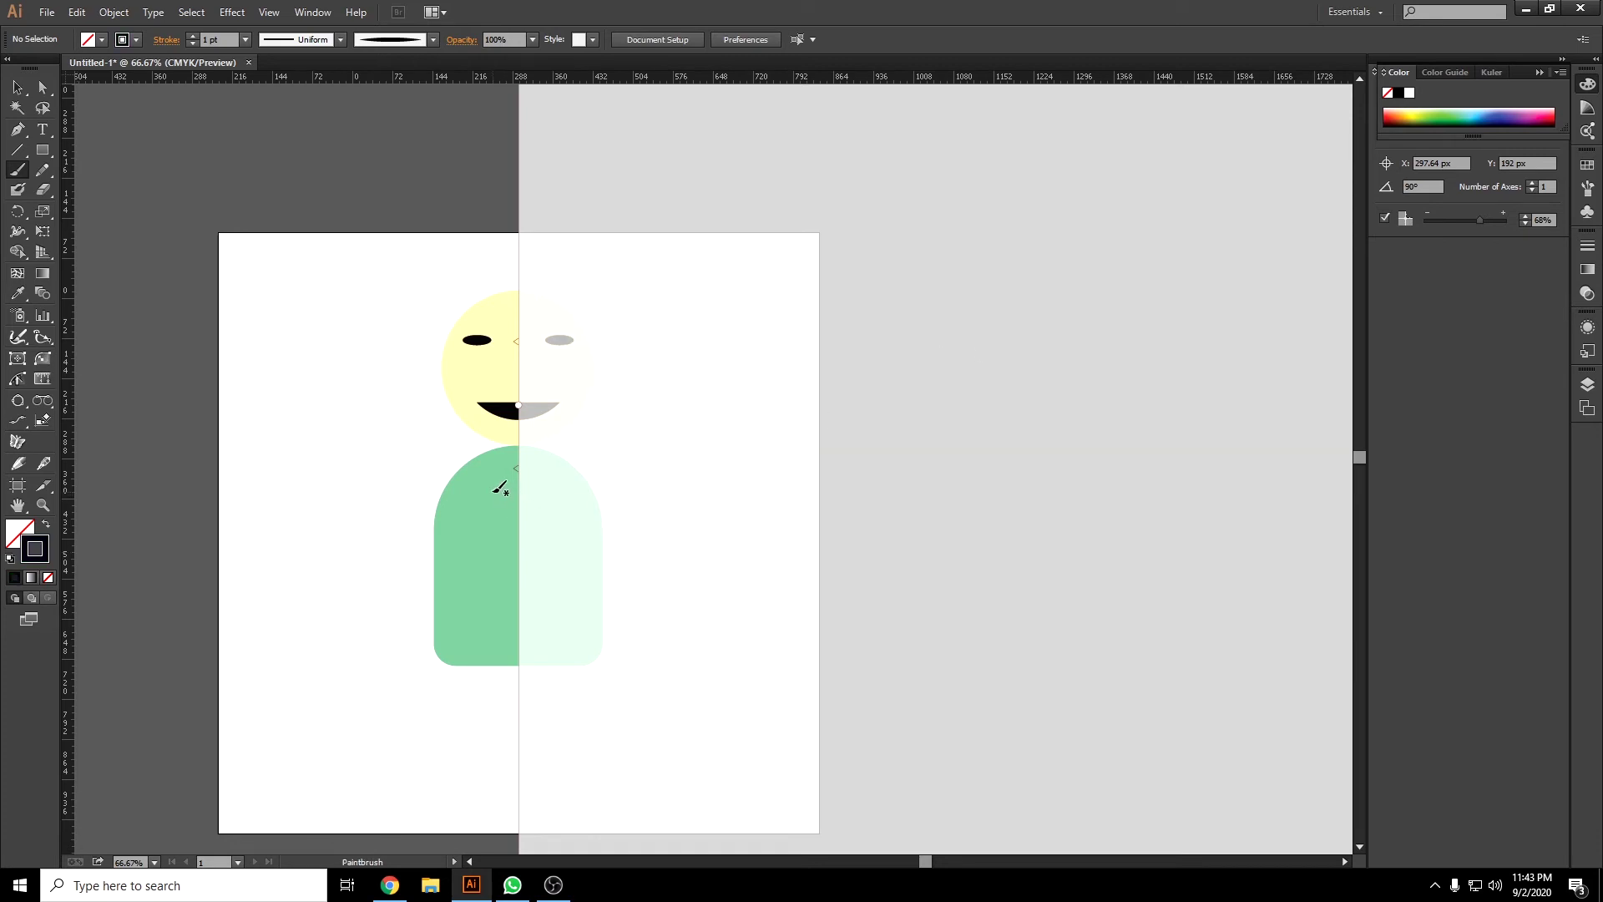
Brush a curved line down the body's left side and mirror it onto the right.
drag(501, 484, 469, 623)
click(1539, 71)
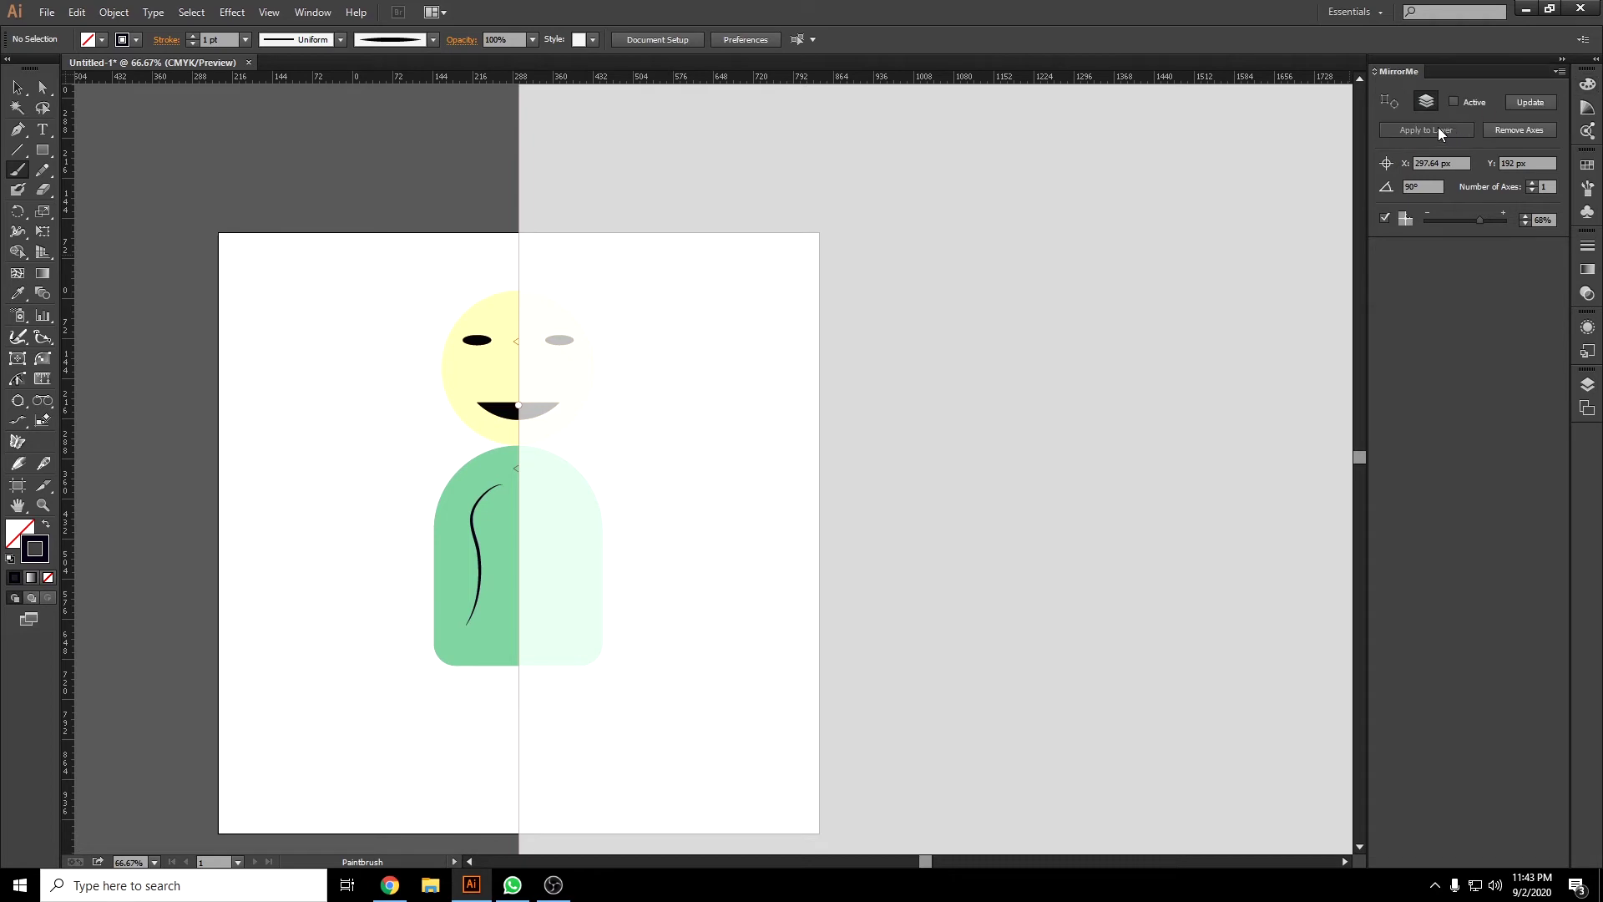
click(1531, 103)
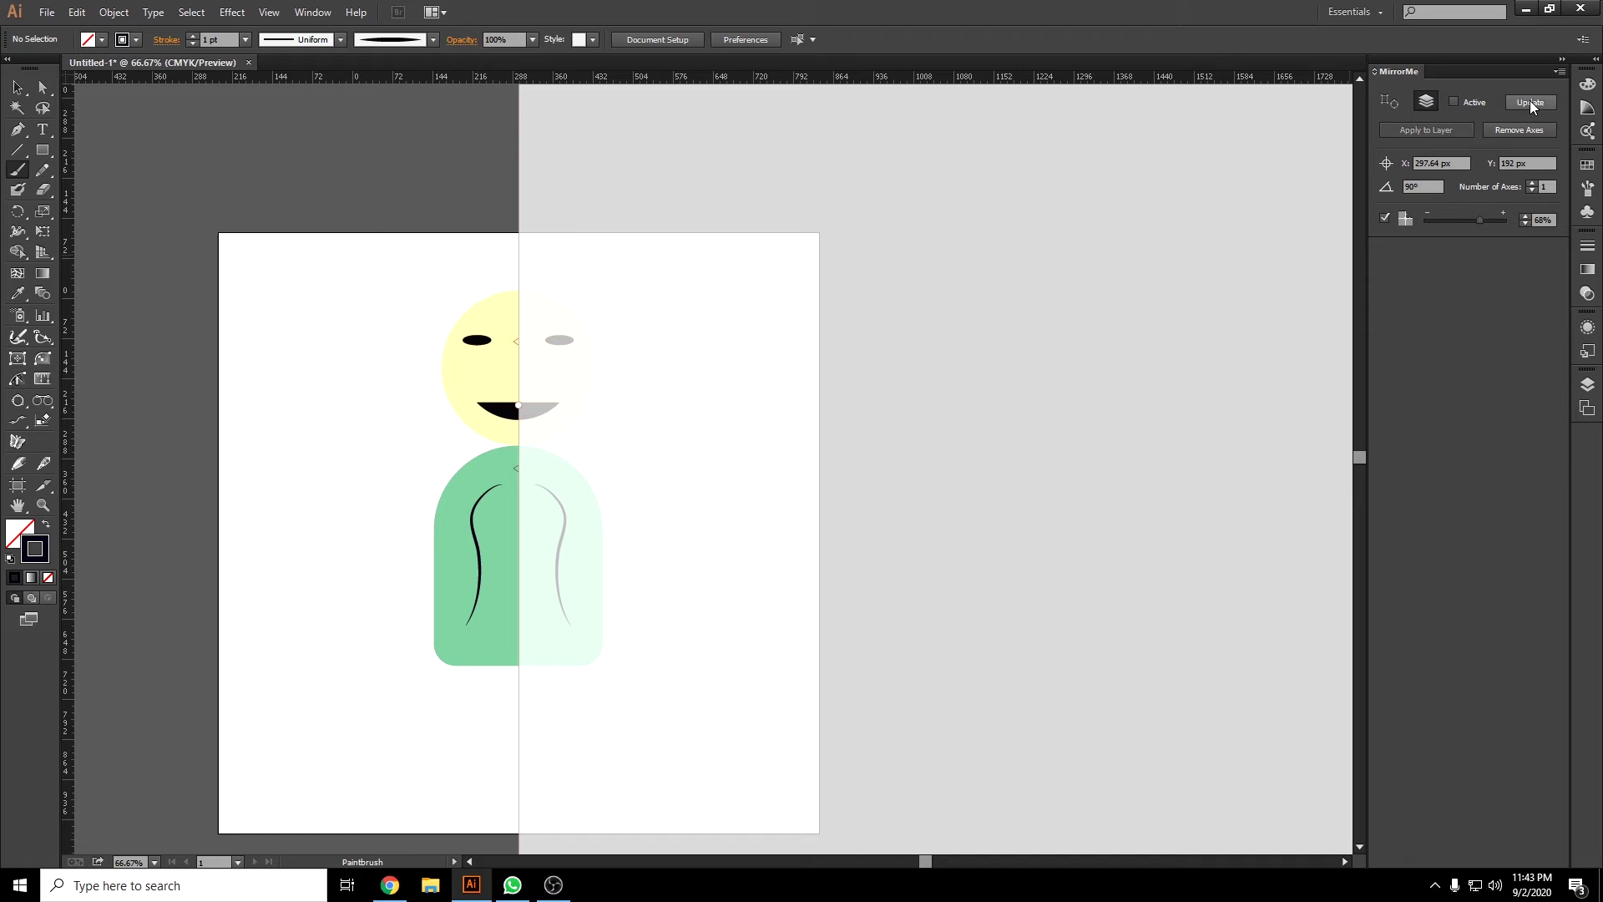
Turn on MirrorMe Active and paint two more wavy strokes down the left of the body.
click(1470, 105)
drag(484, 642, 477, 649)
drag(457, 557, 449, 606)
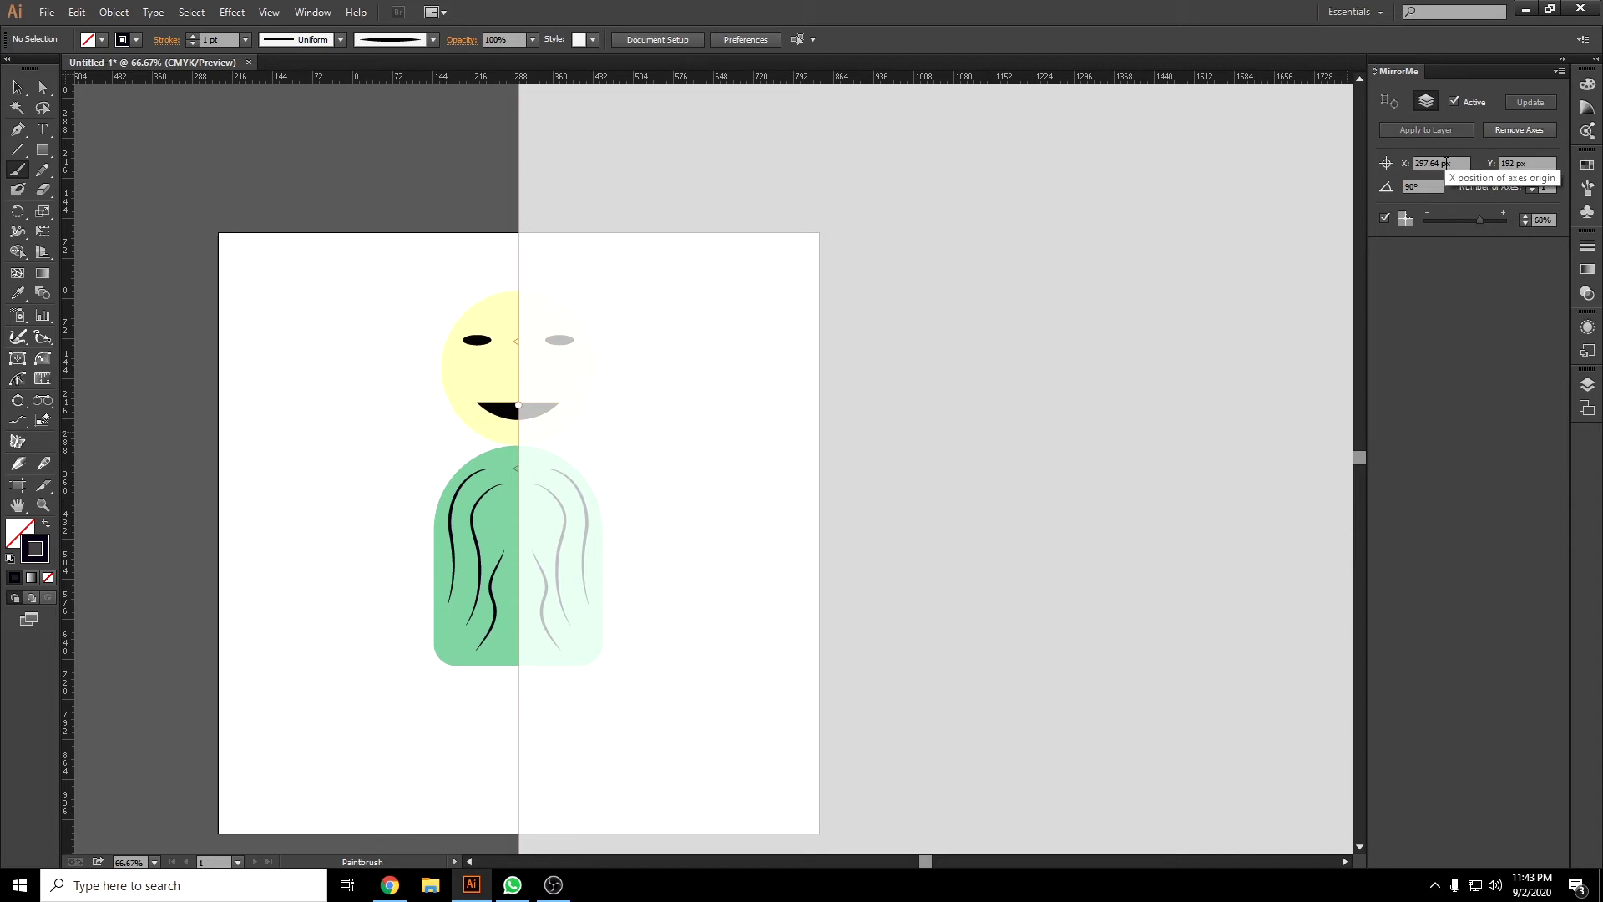
key(Return)
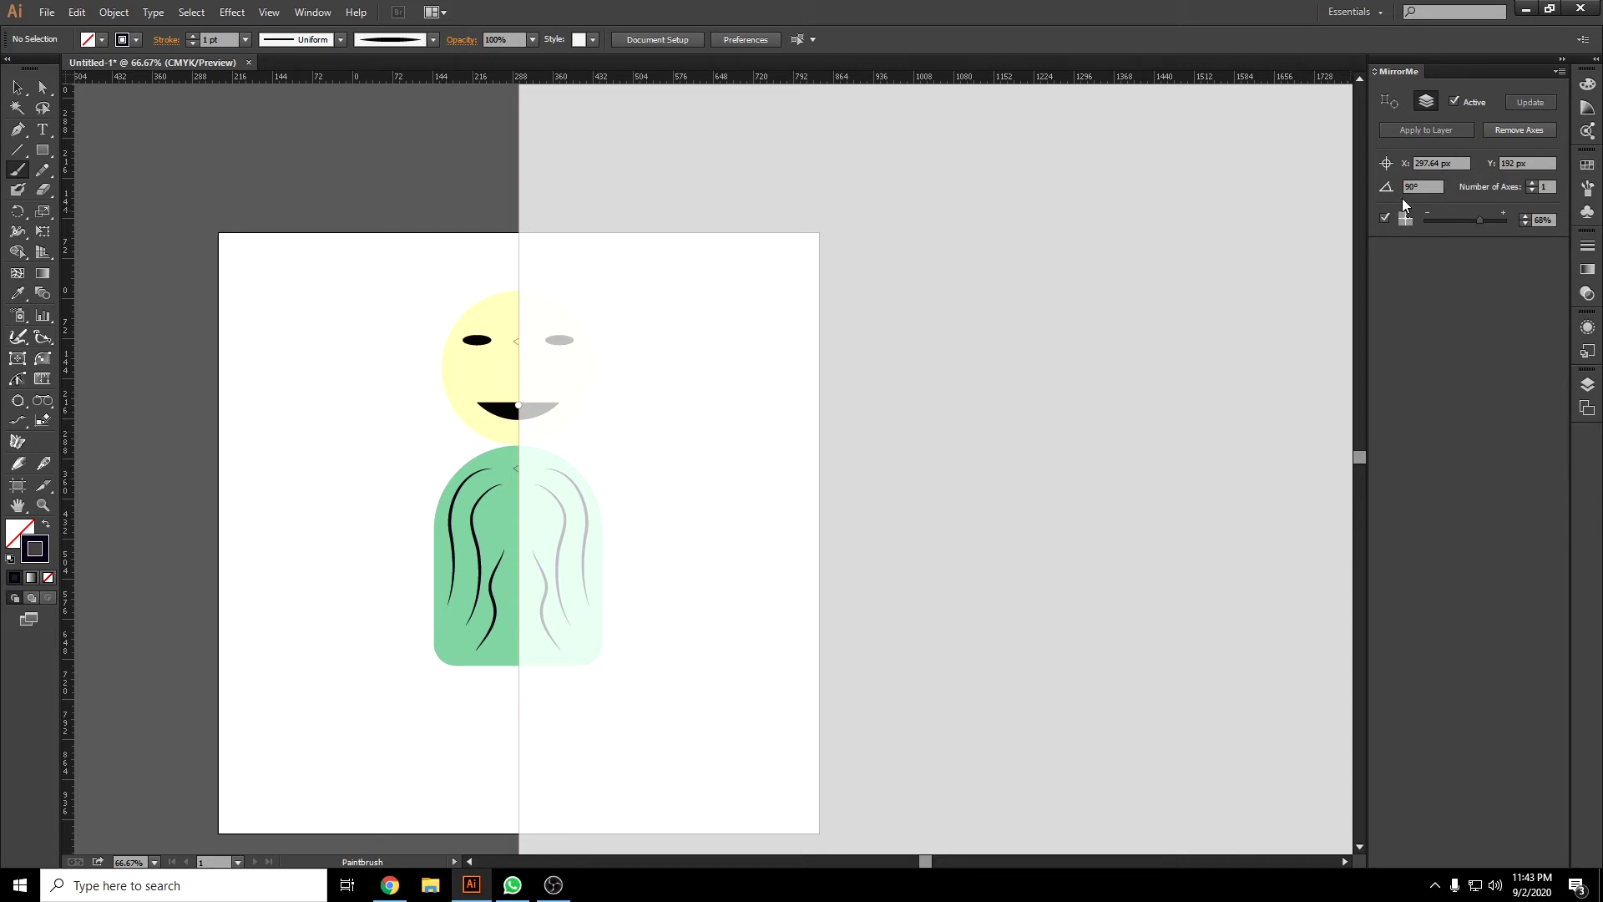
Set MirrorMe to 3 axes and apply it to the layer as persistent.
click(1533, 183)
click(1533, 184)
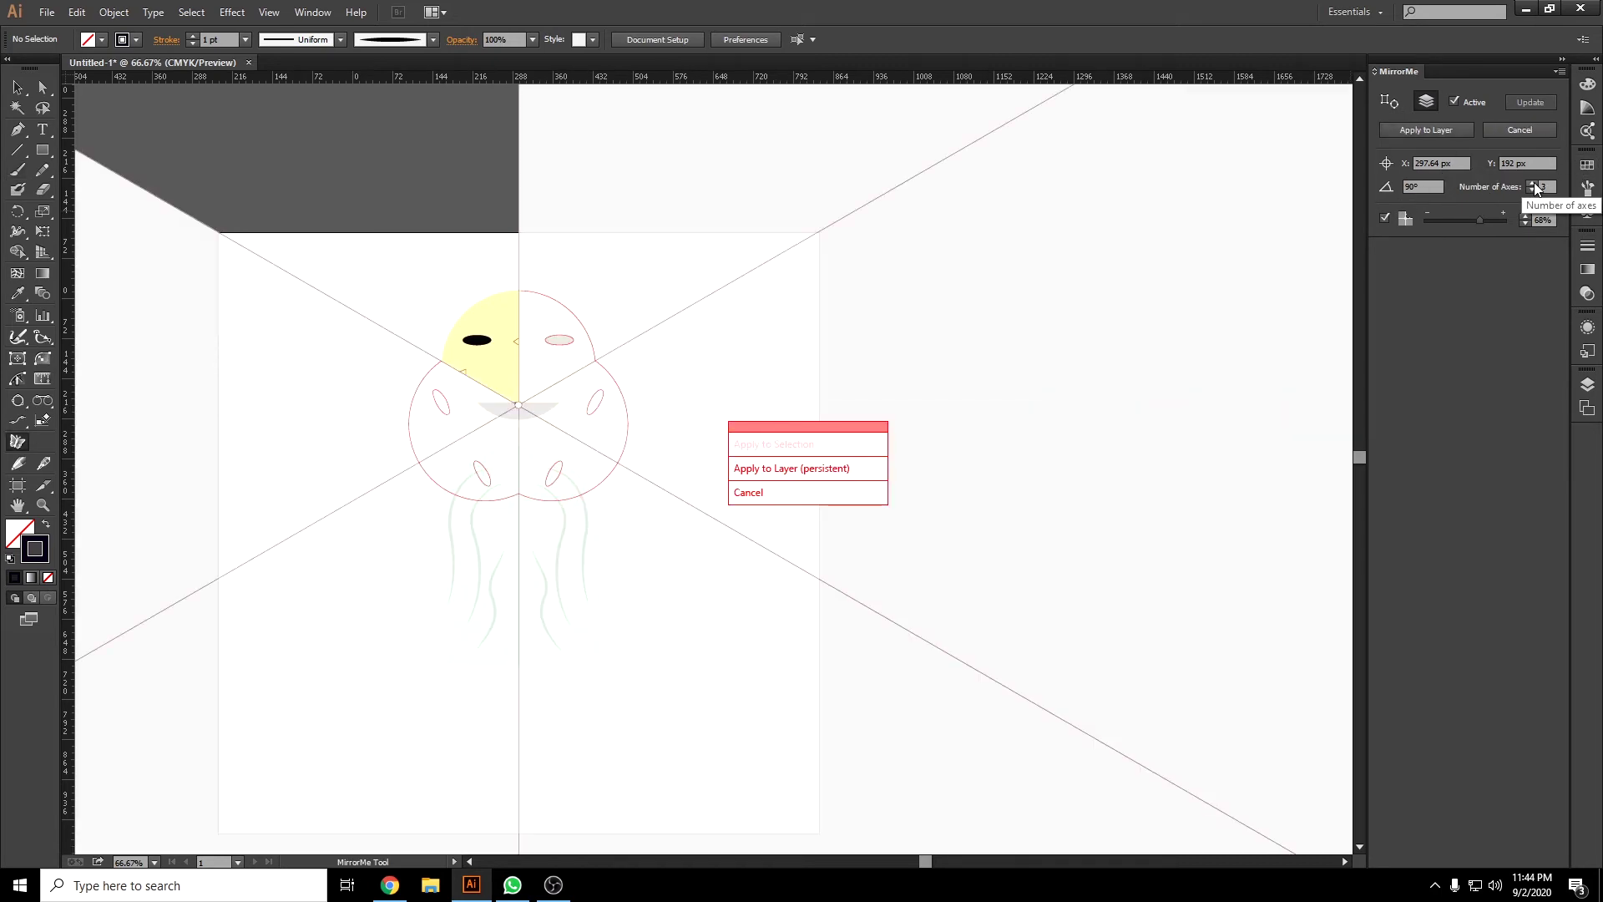
click(1533, 183)
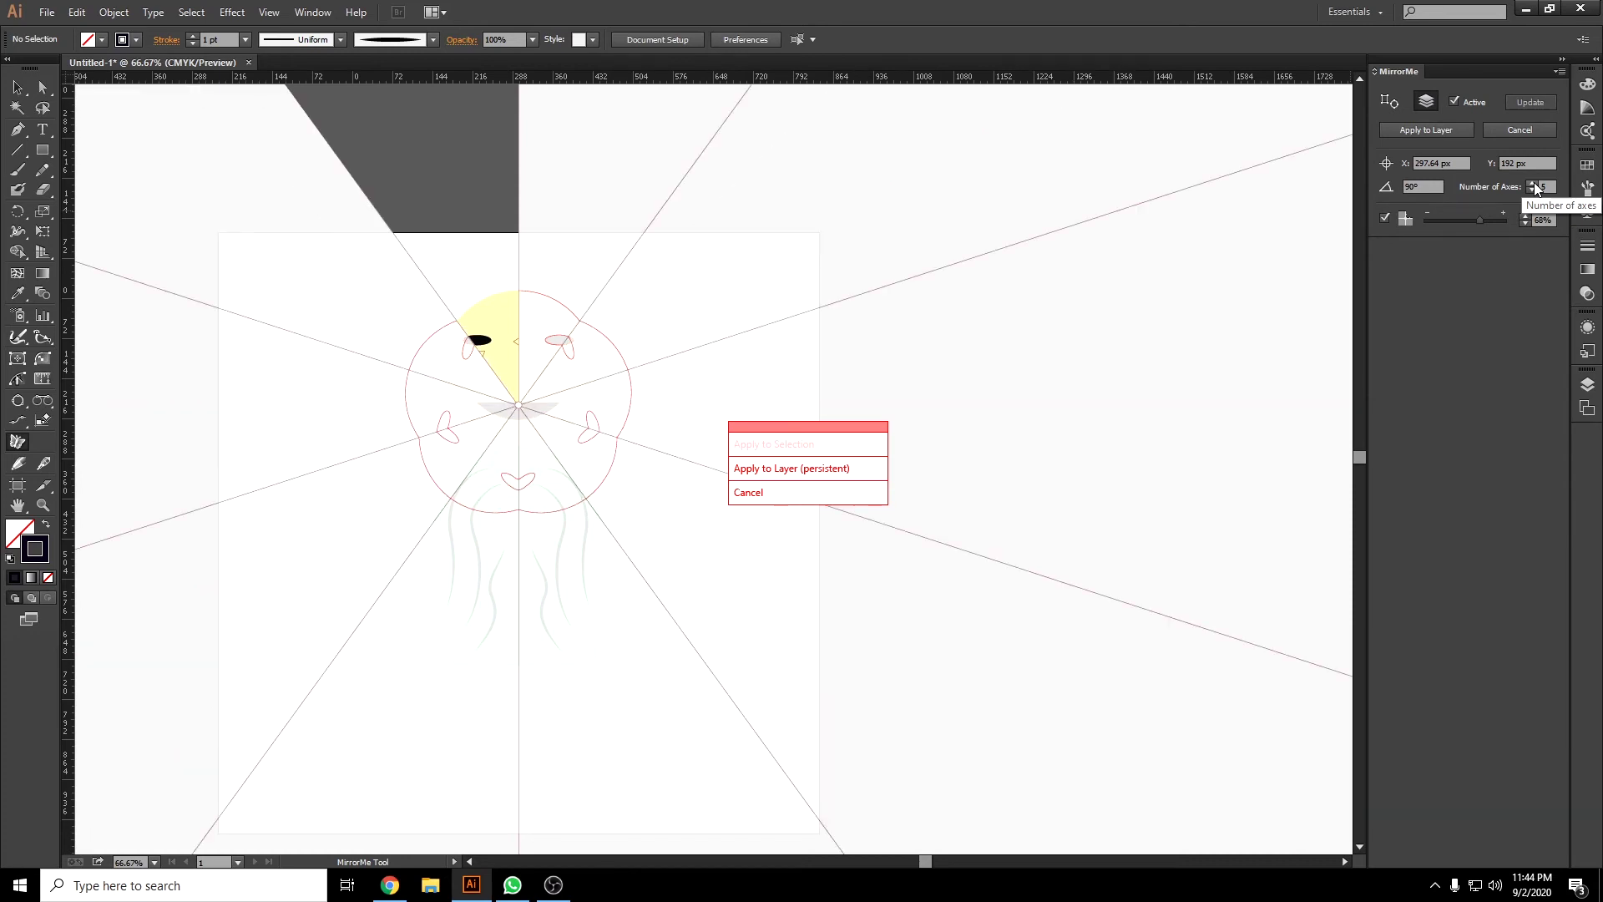
click(1533, 183)
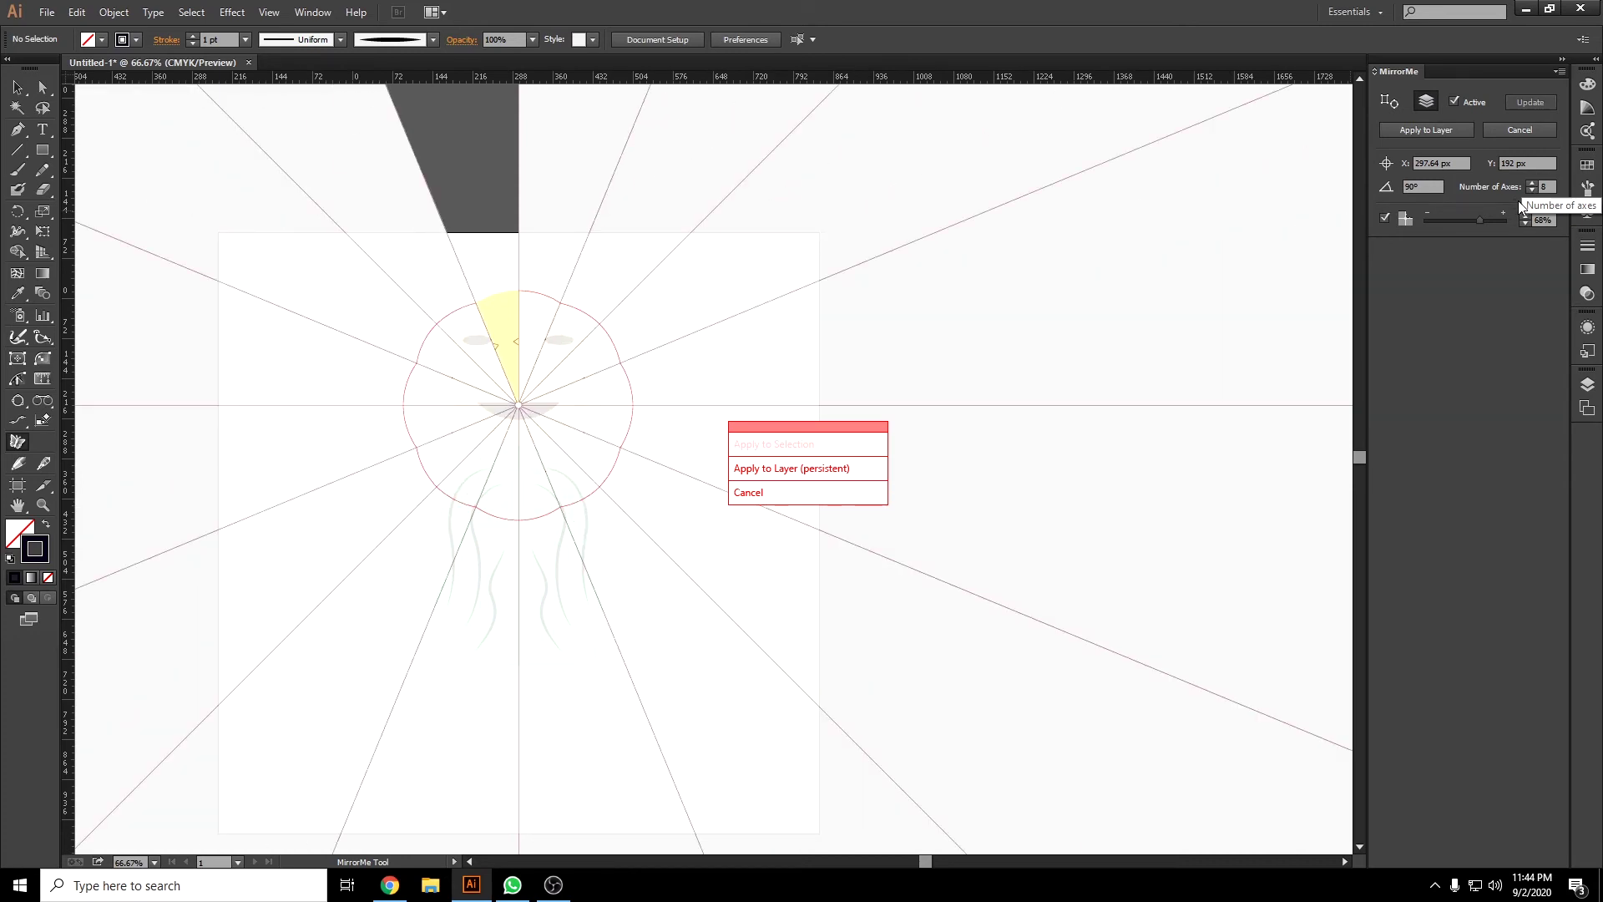
click(1533, 191)
click(1533, 191)
click(1533, 190)
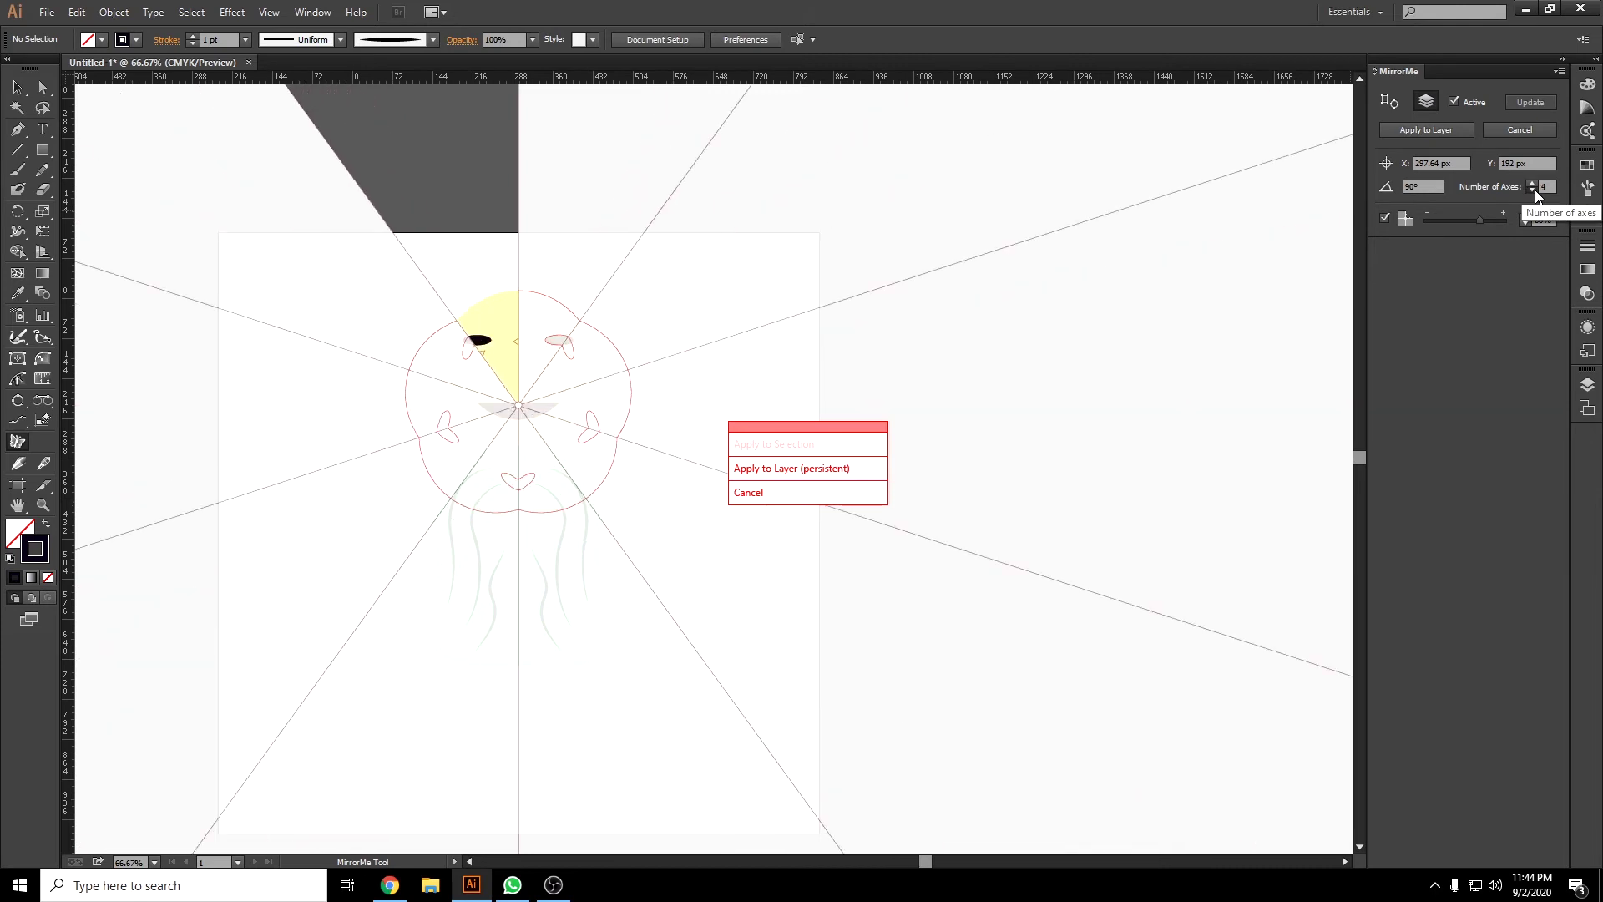
click(760, 468)
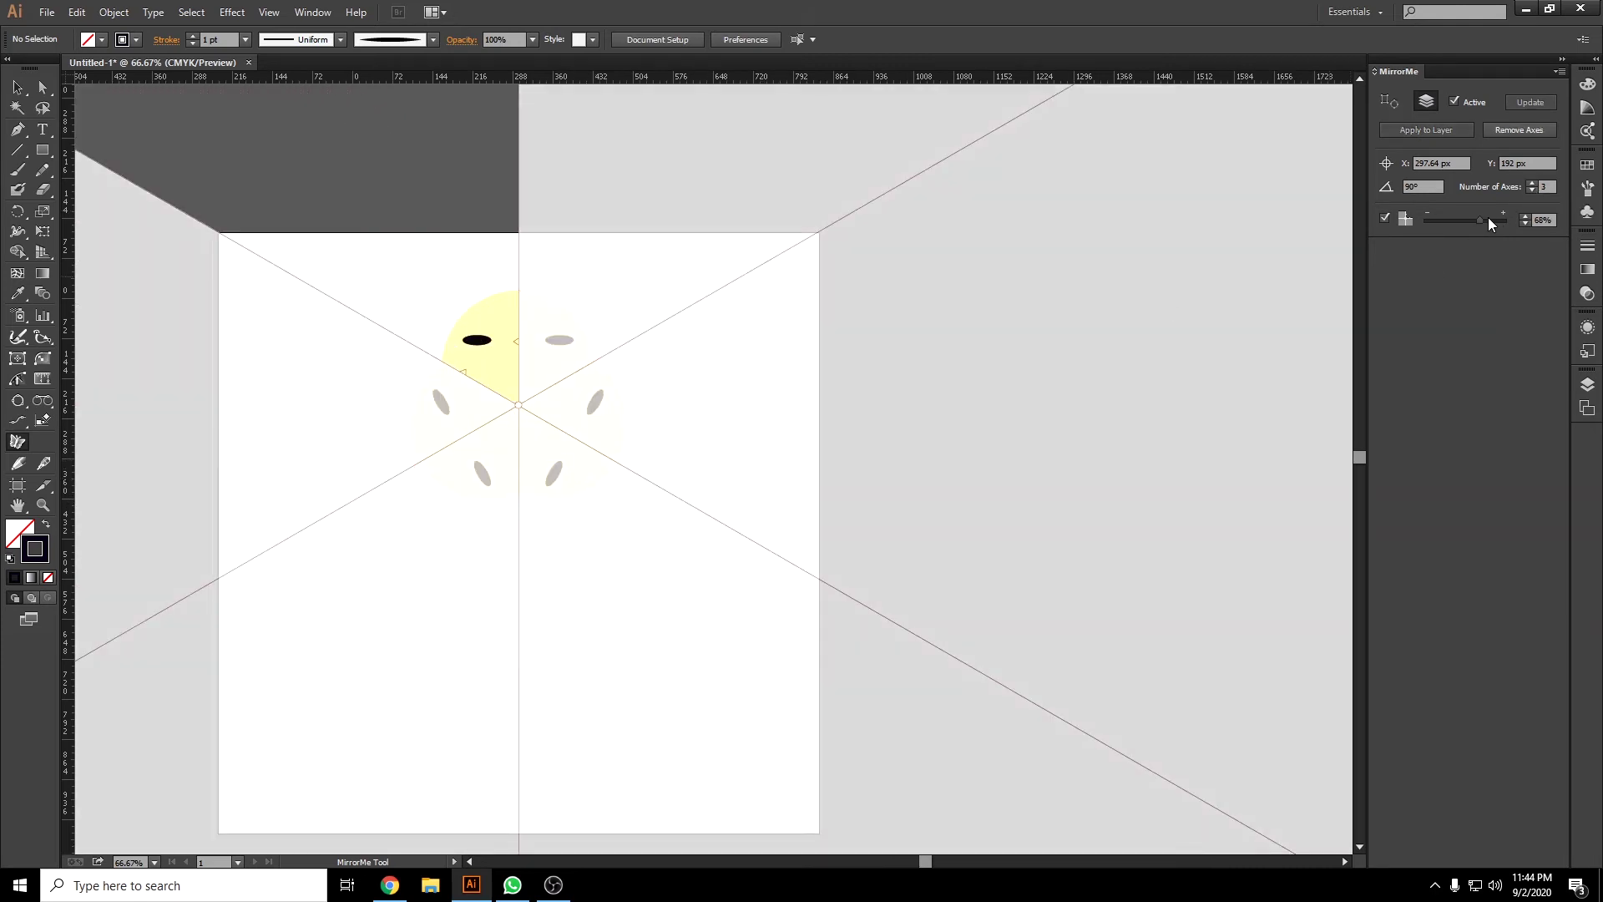
Fade the MirrorMe overlay opacity, then turn the overlay off.
mouse_move(1478, 219)
mouse_down()
mouse_move(1430, 217)
mouse_move(1451, 219)
mouse_up()
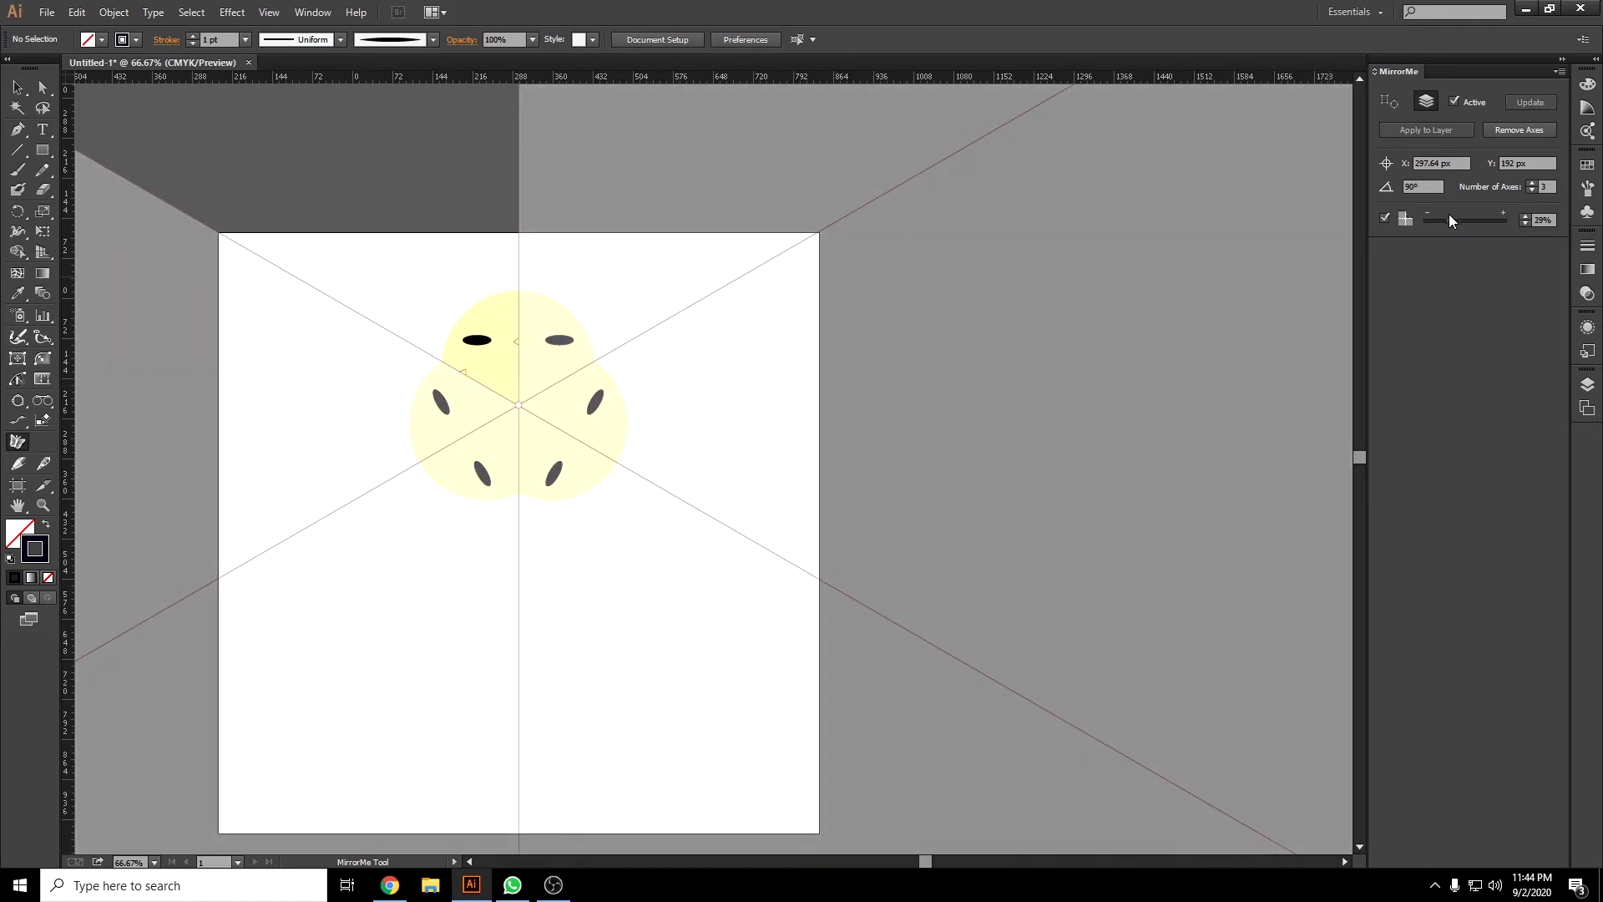
click(1385, 218)
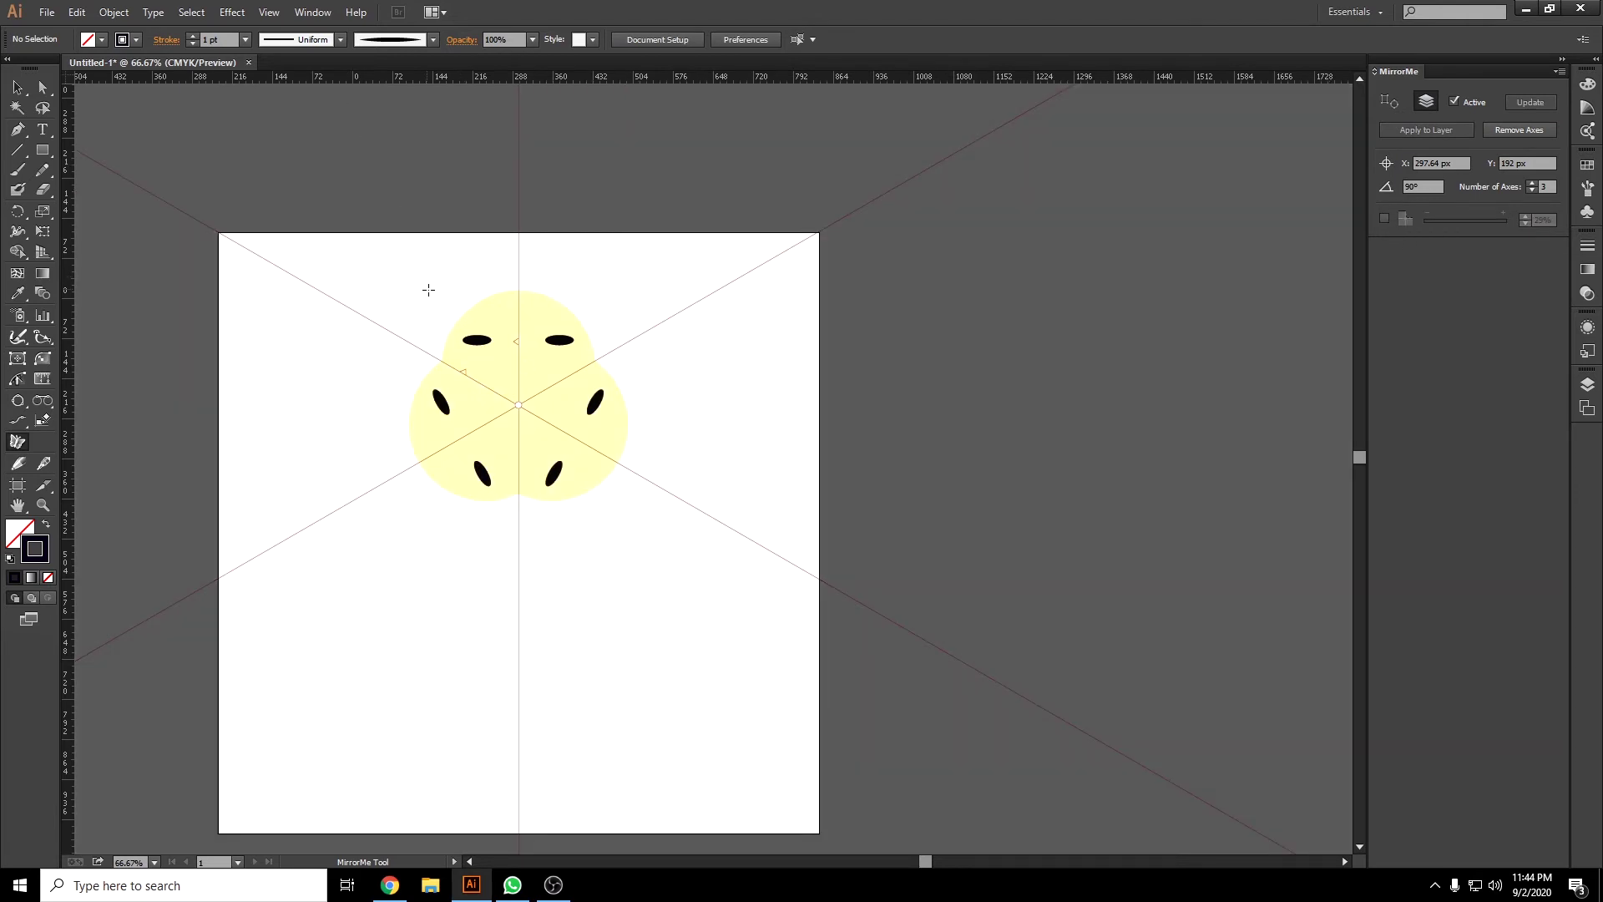
scroll(619, 369, up, 3)
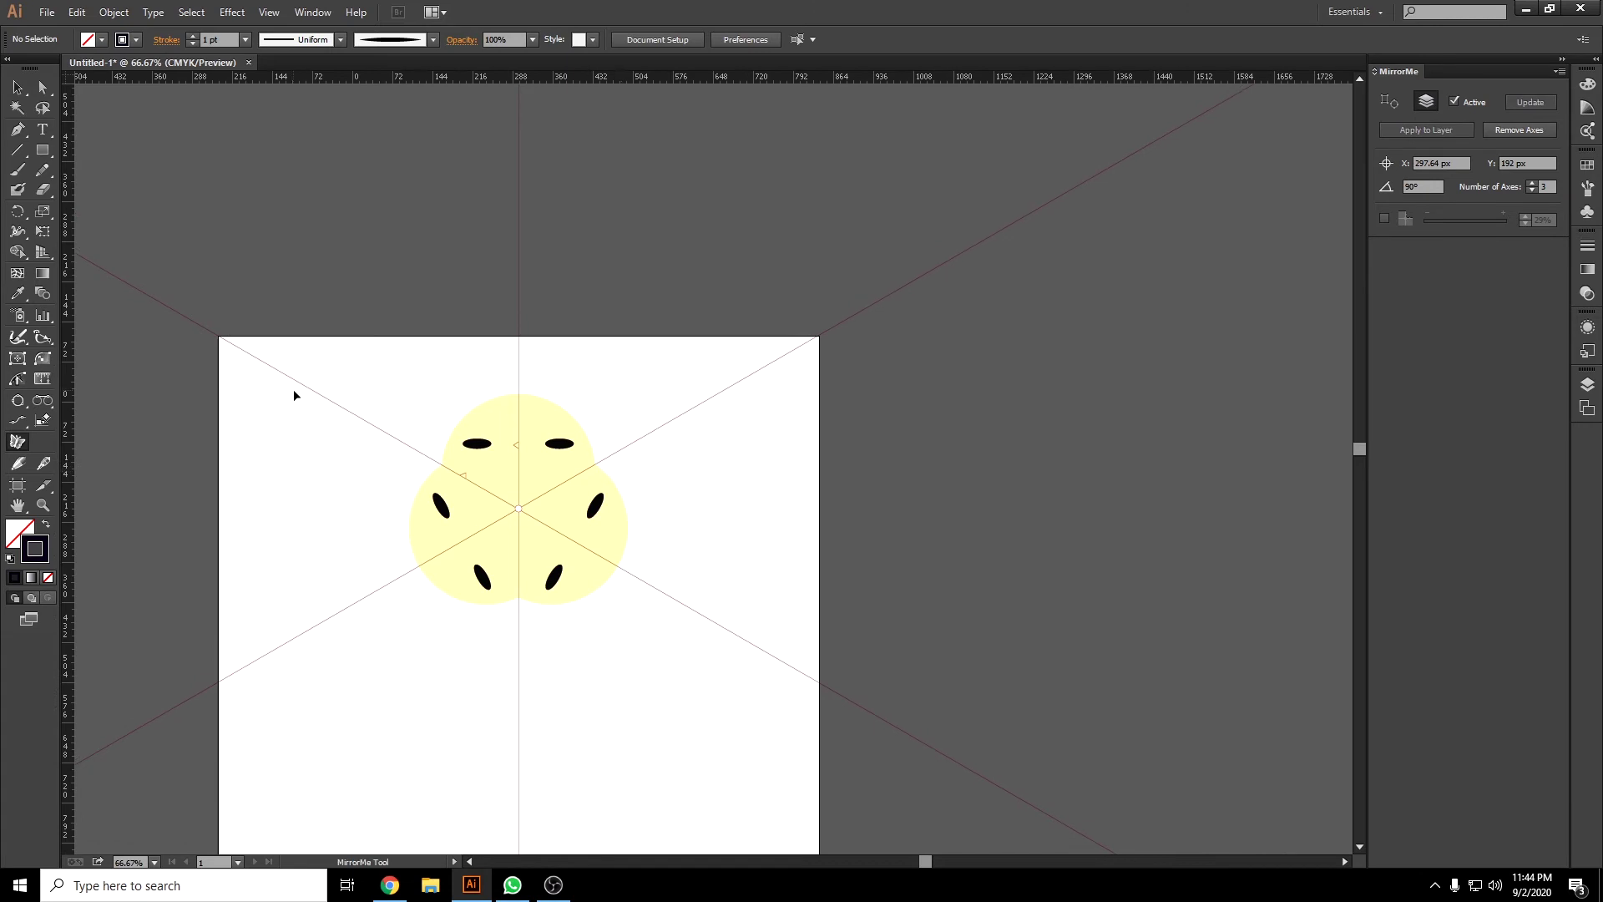
Draw a curved scalloped outline around the trefoil with the Pen tool.
click(17, 129)
click(370, 421)
mouse_move(421, 348)
mouse_down()
mouse_move(464, 334)
mouse_move(551, 358)
mouse_up()
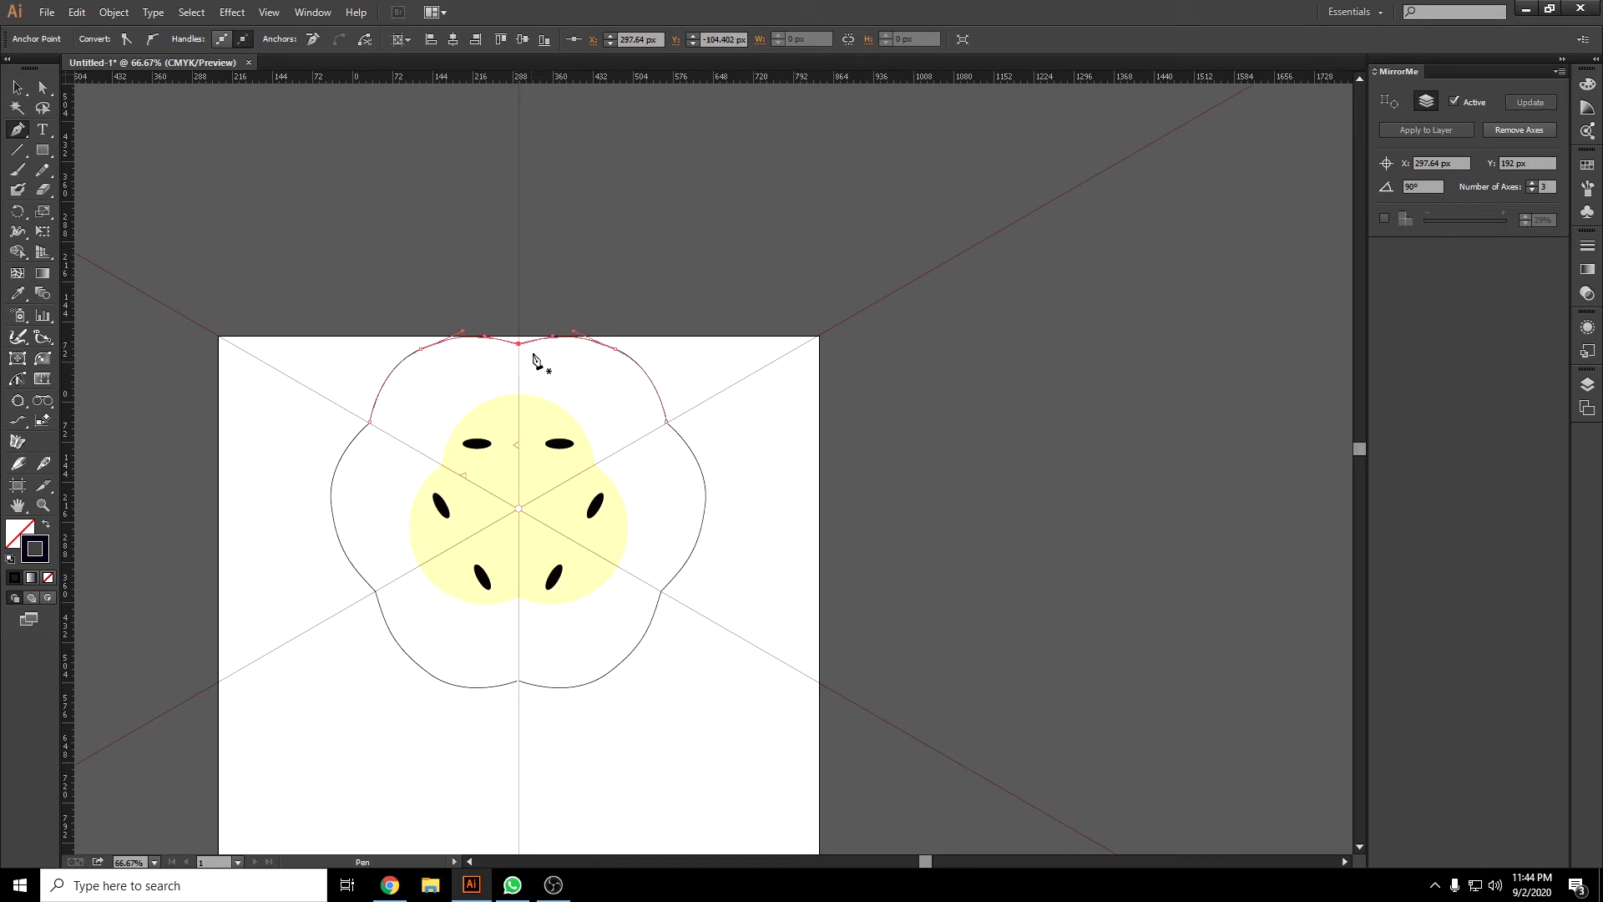
ctrl+click(426, 415)
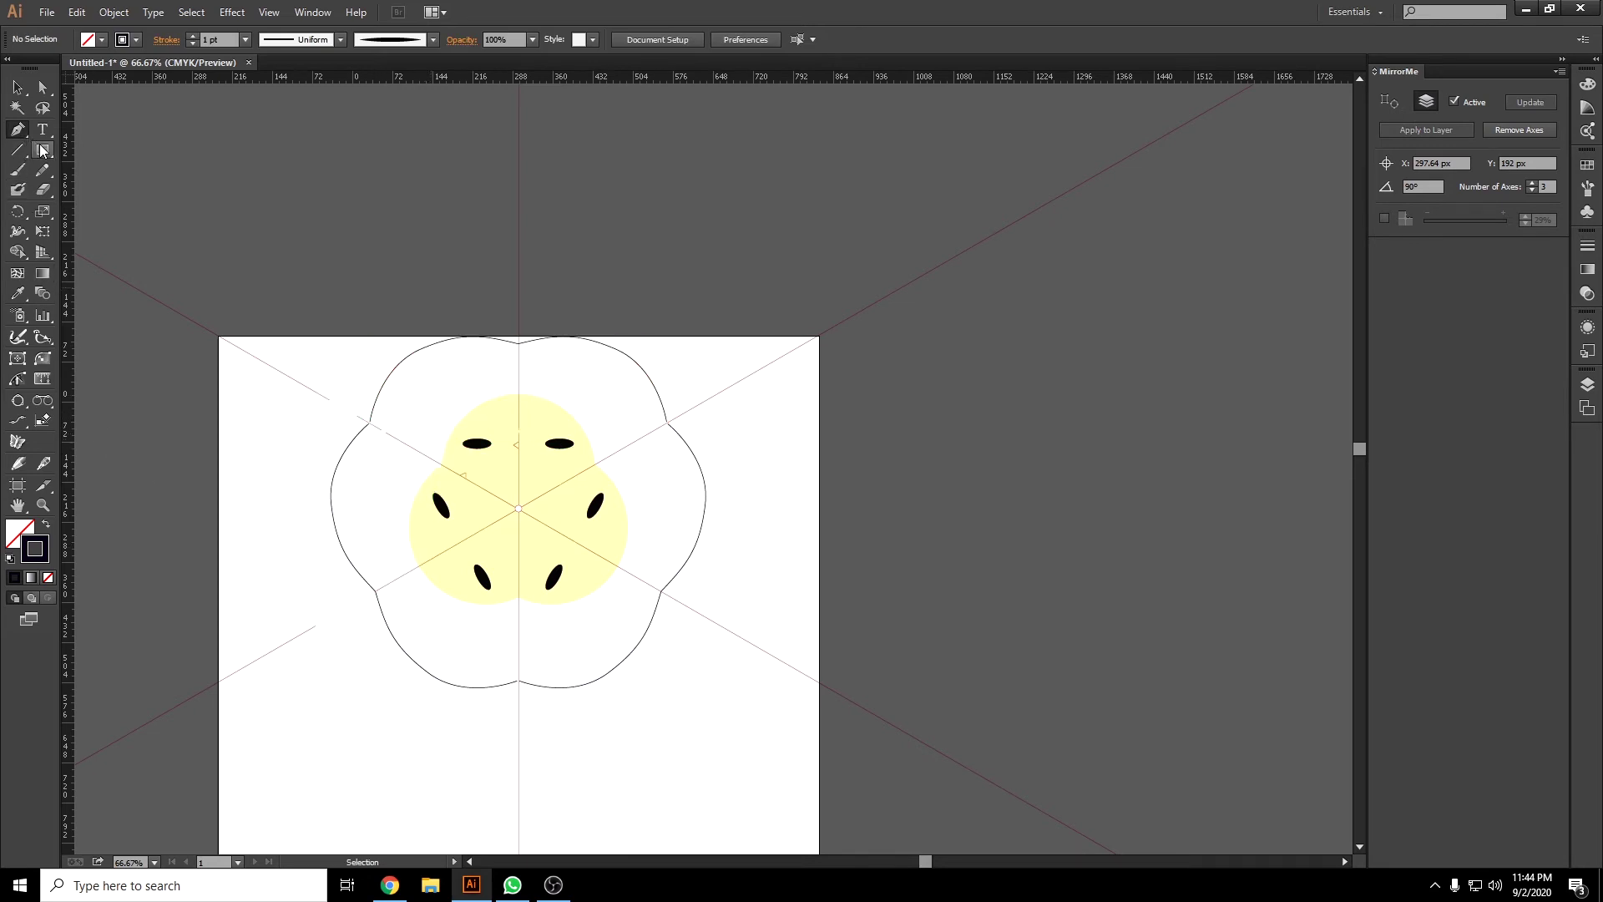
drag(473, 521, 466, 518)
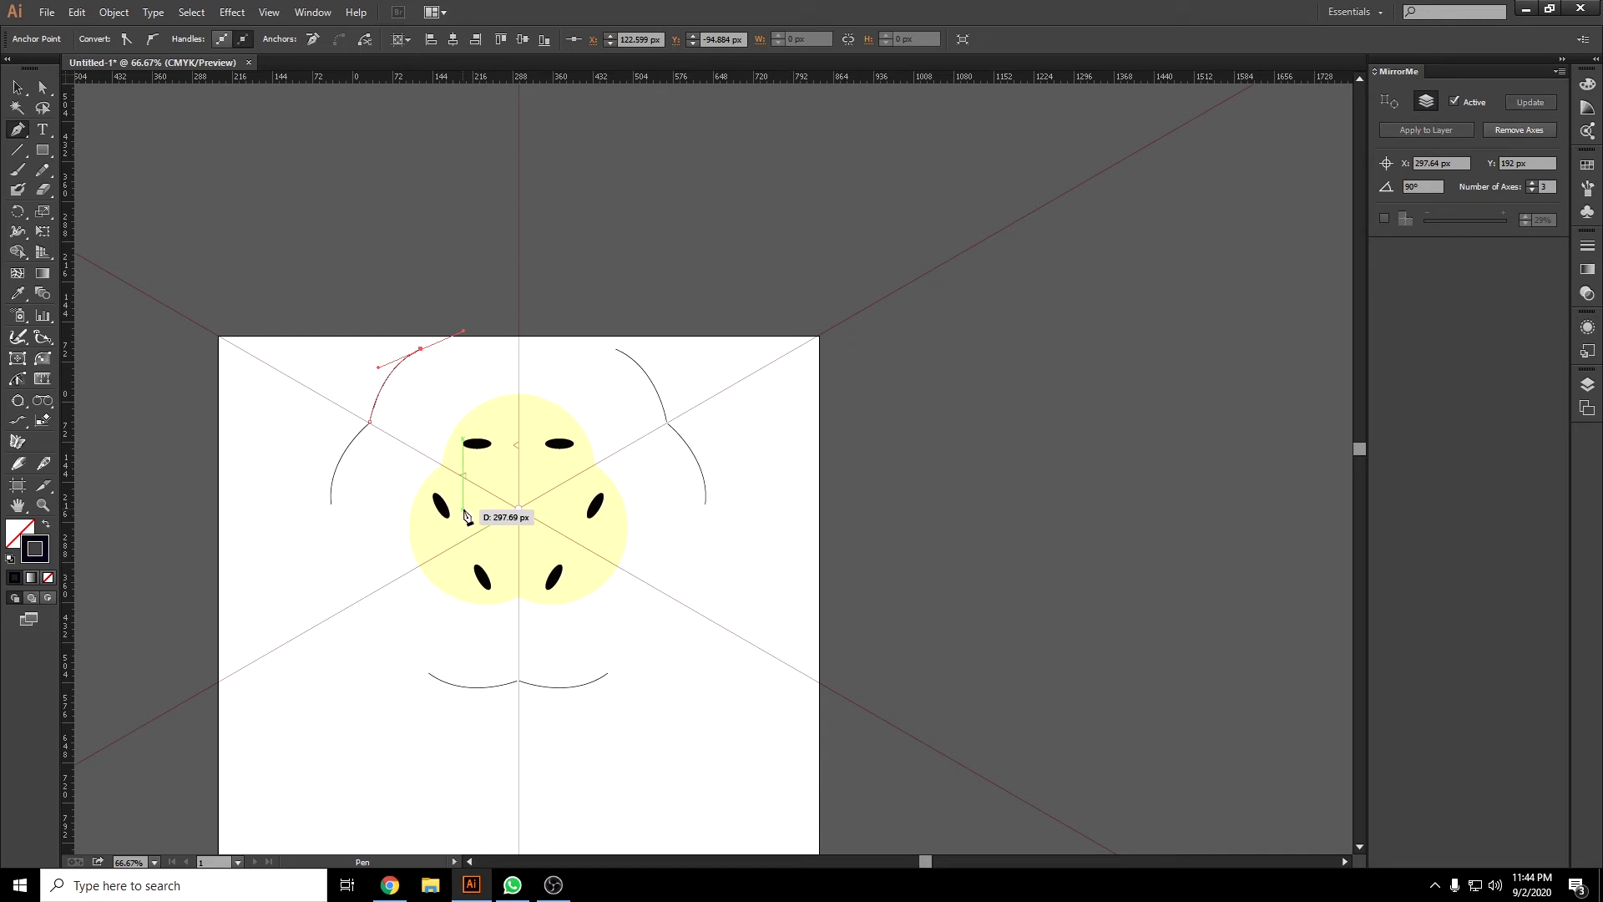
Marquee-select all the artwork and delete it.
key(v)
drag(253, 224, 845, 803)
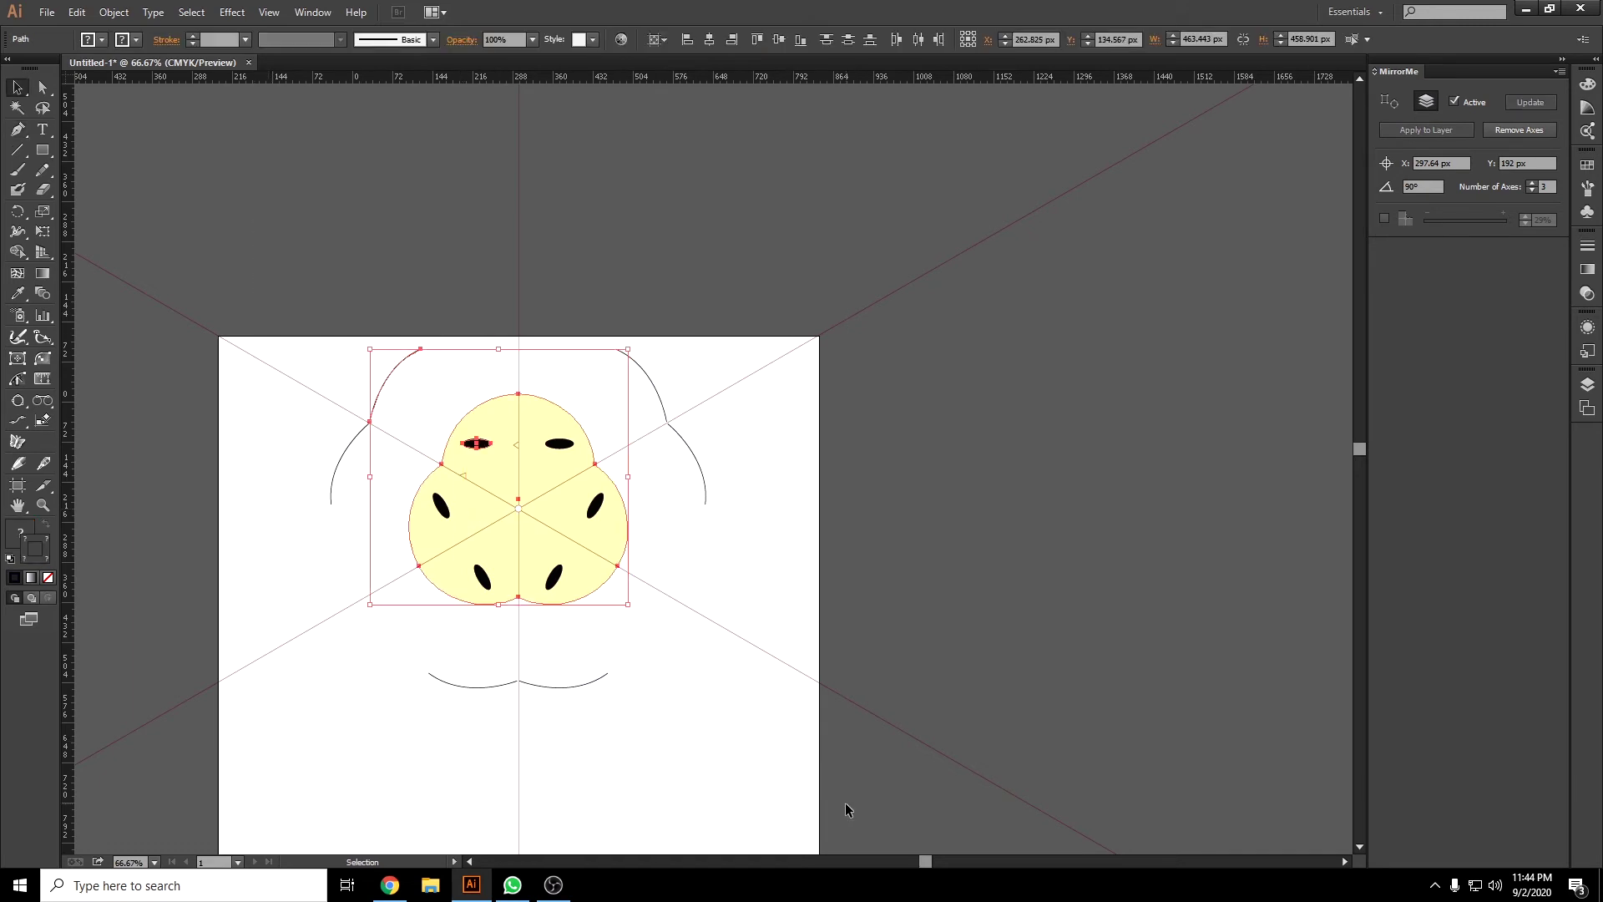
key(Delete)
Move the MirrorMe centre down onto the artboard.
scroll(536, 523, down, 2)
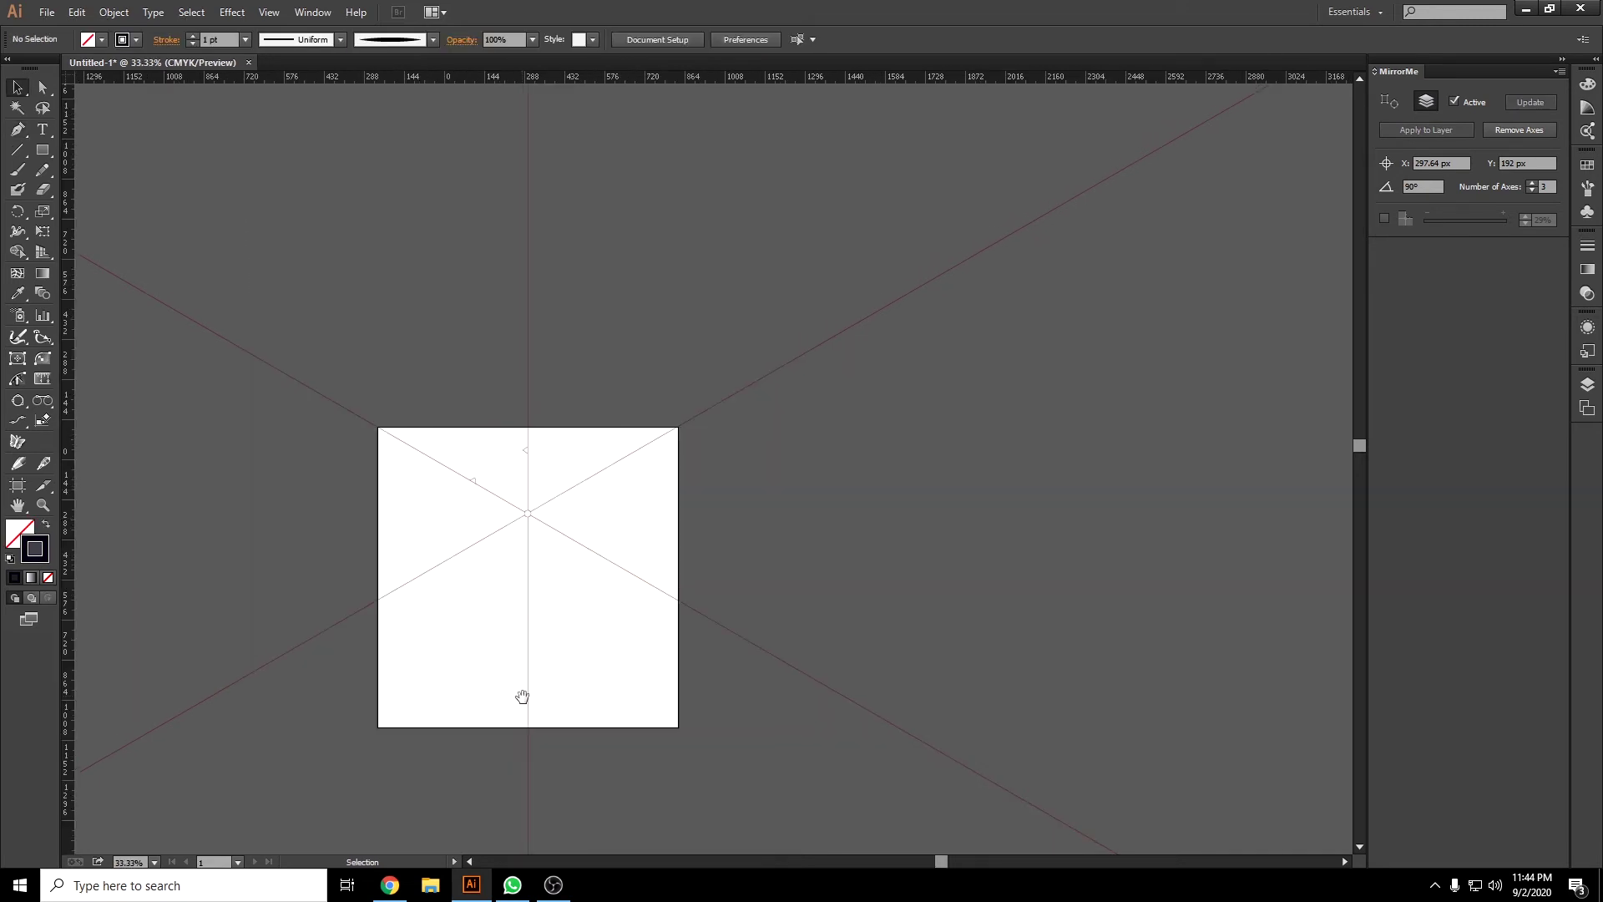
drag(523, 693, 501, 630)
click(18, 486)
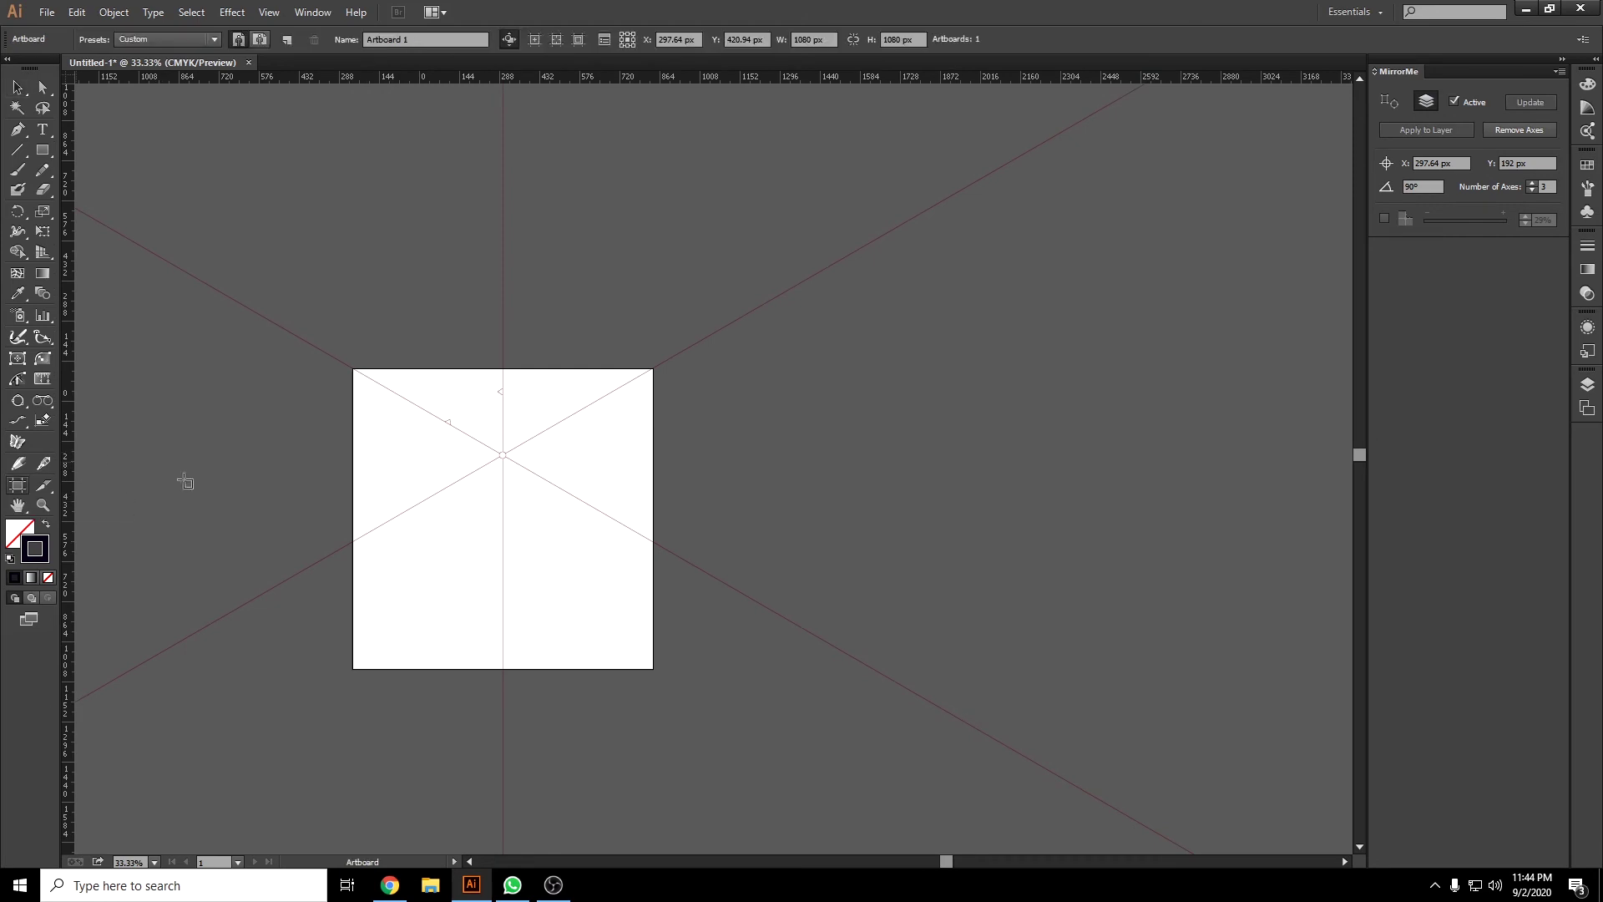
click(18, 442)
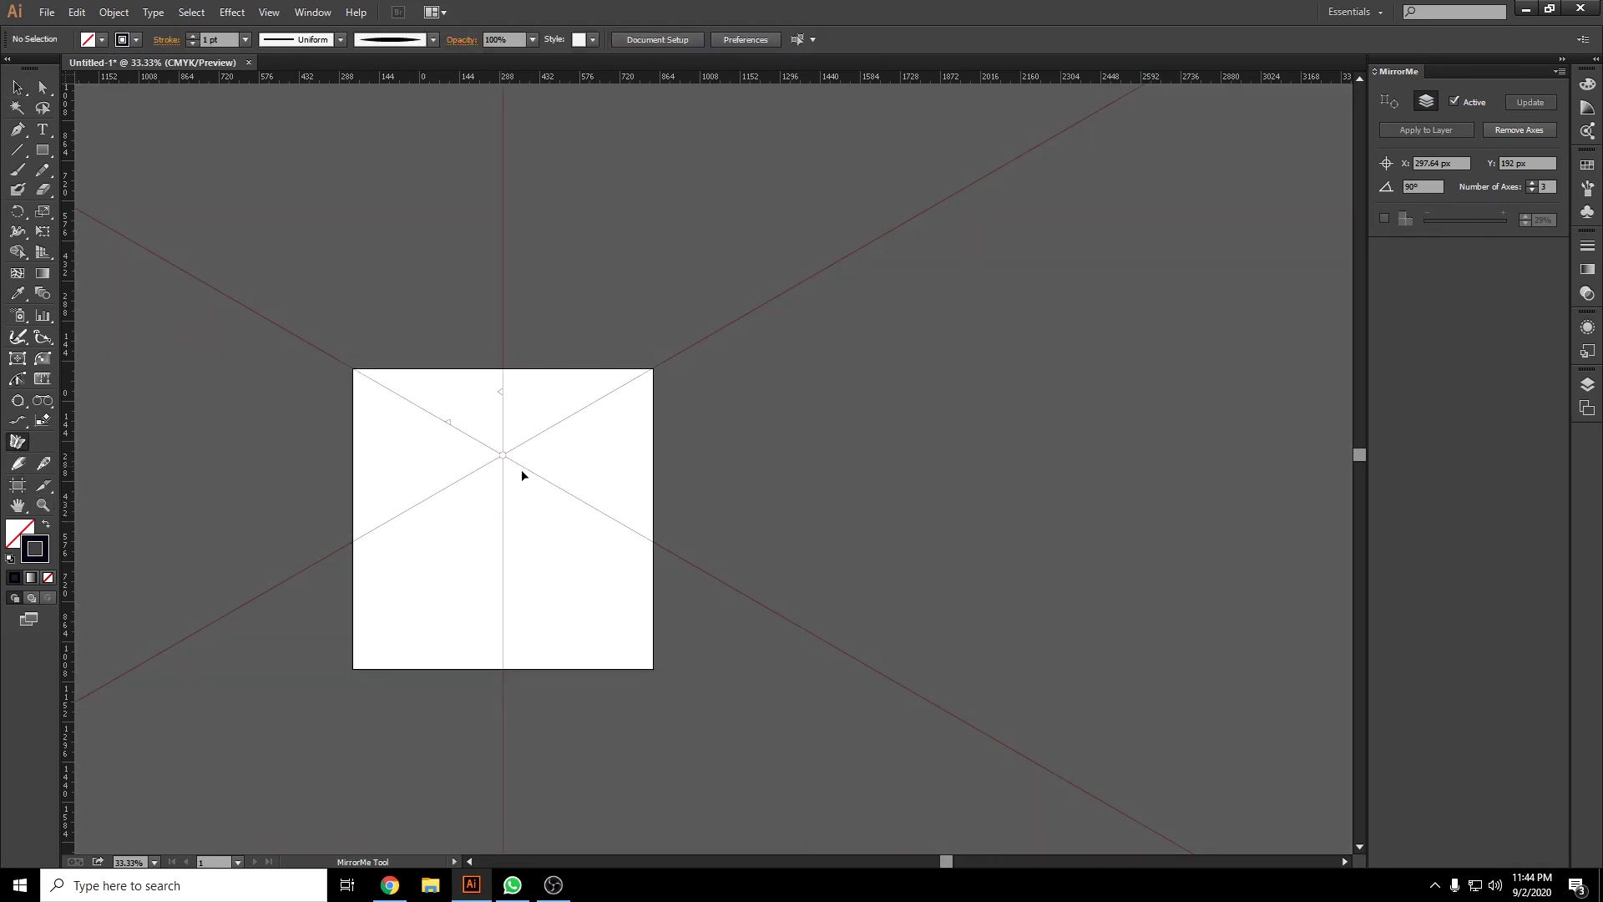
drag(505, 457, 503, 531)
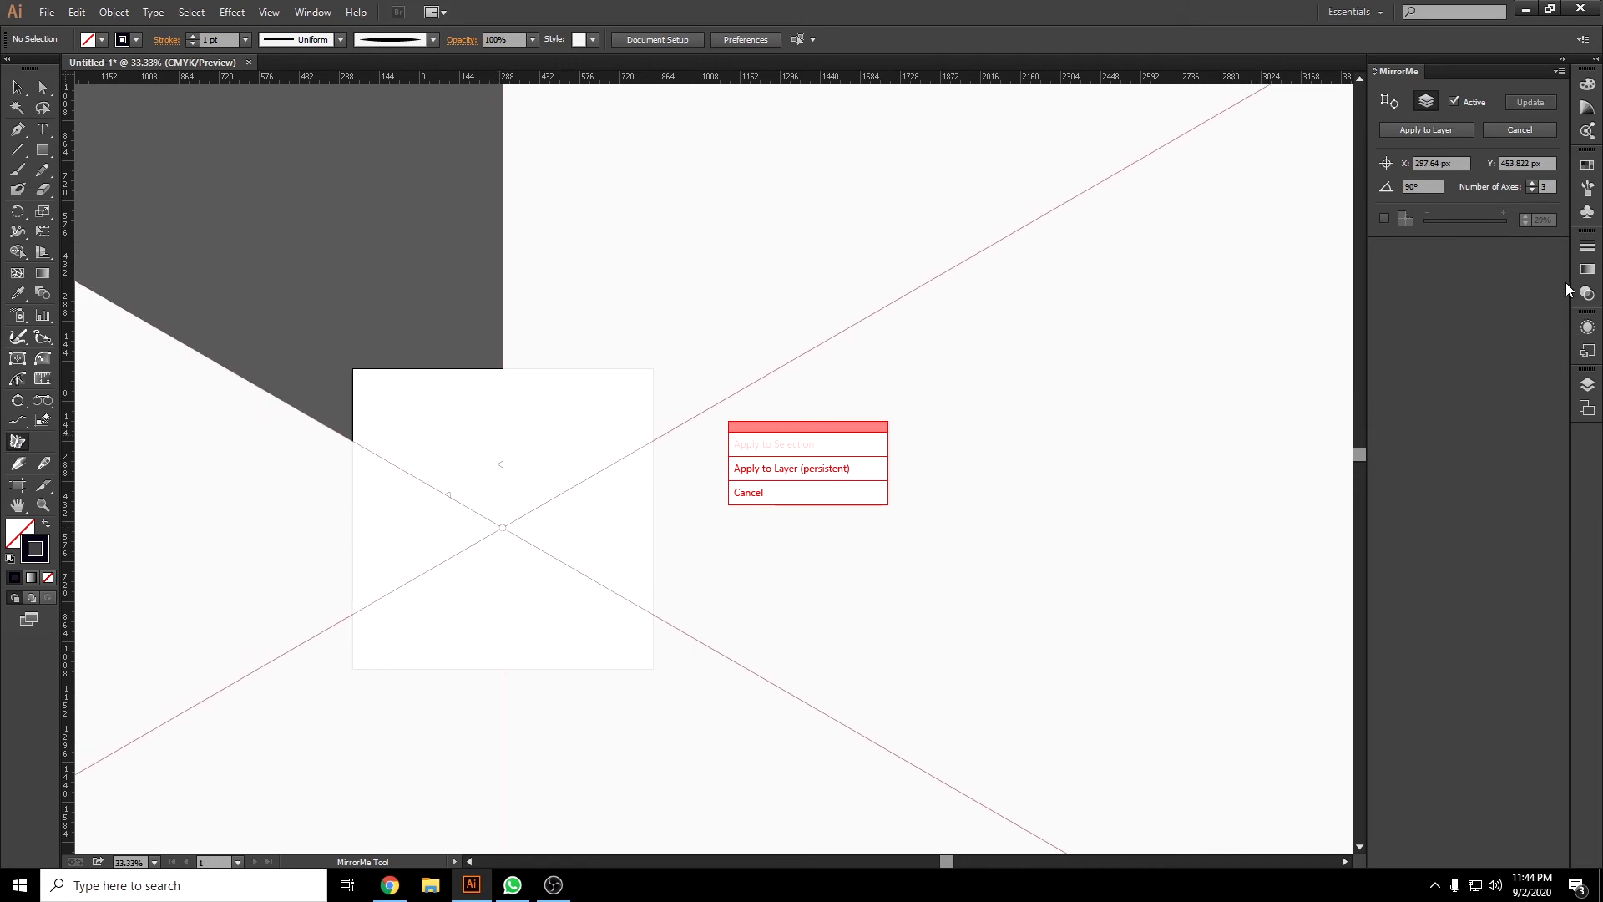
Set MirrorMe to 8 axes, centre them on the artboard, and apply to the layer.
click(1531, 192)
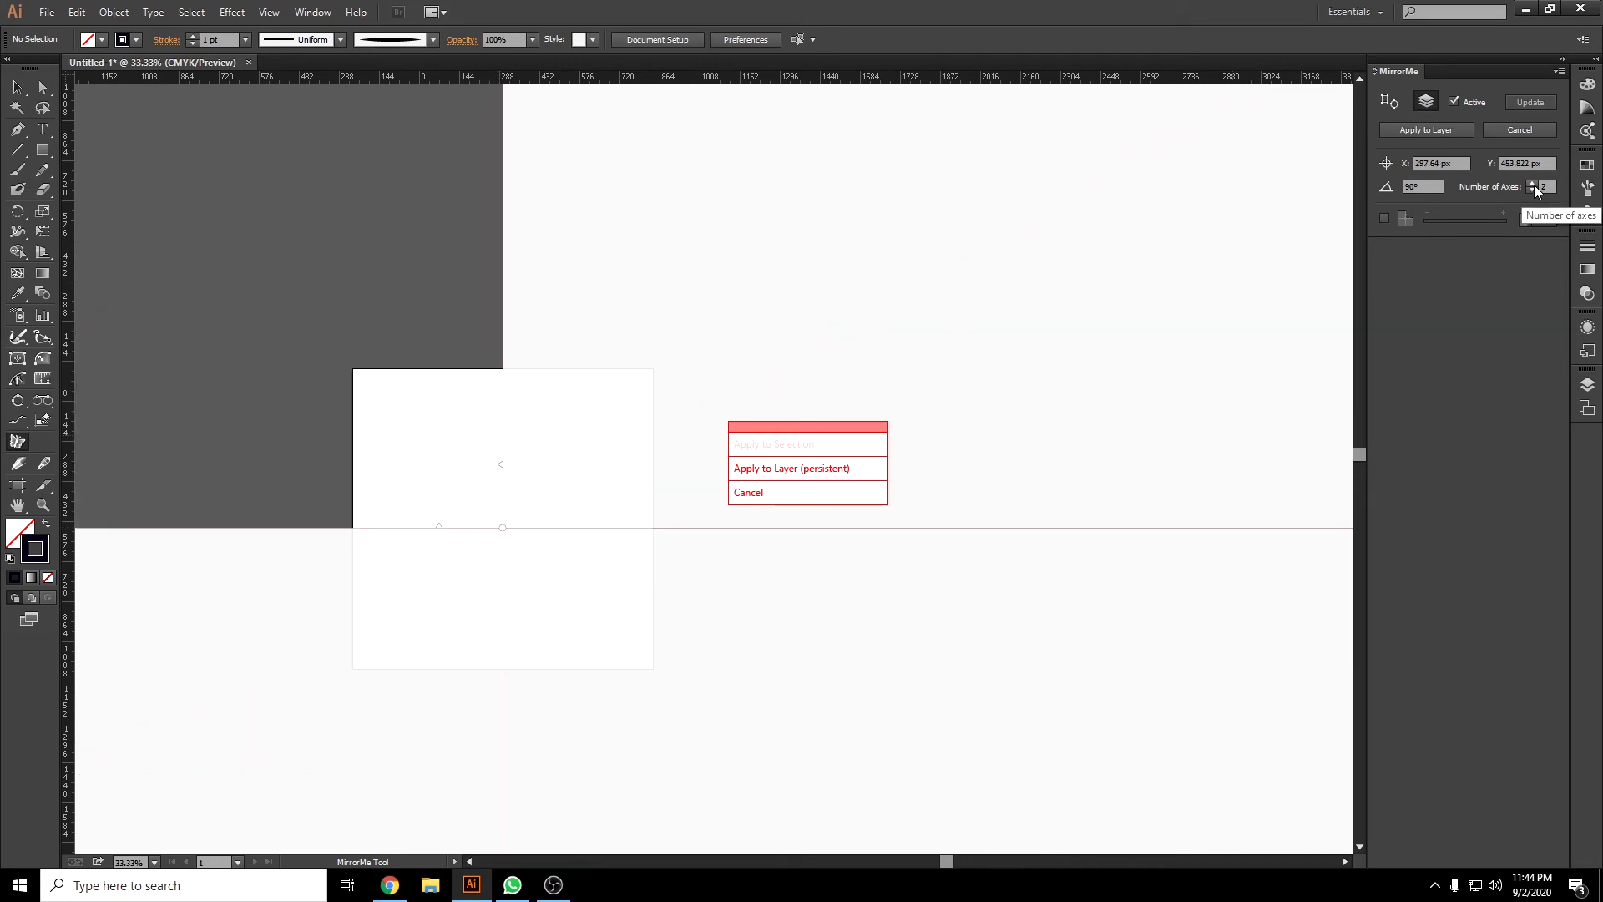
click(1534, 184)
click(1535, 183)
click(1534, 184)
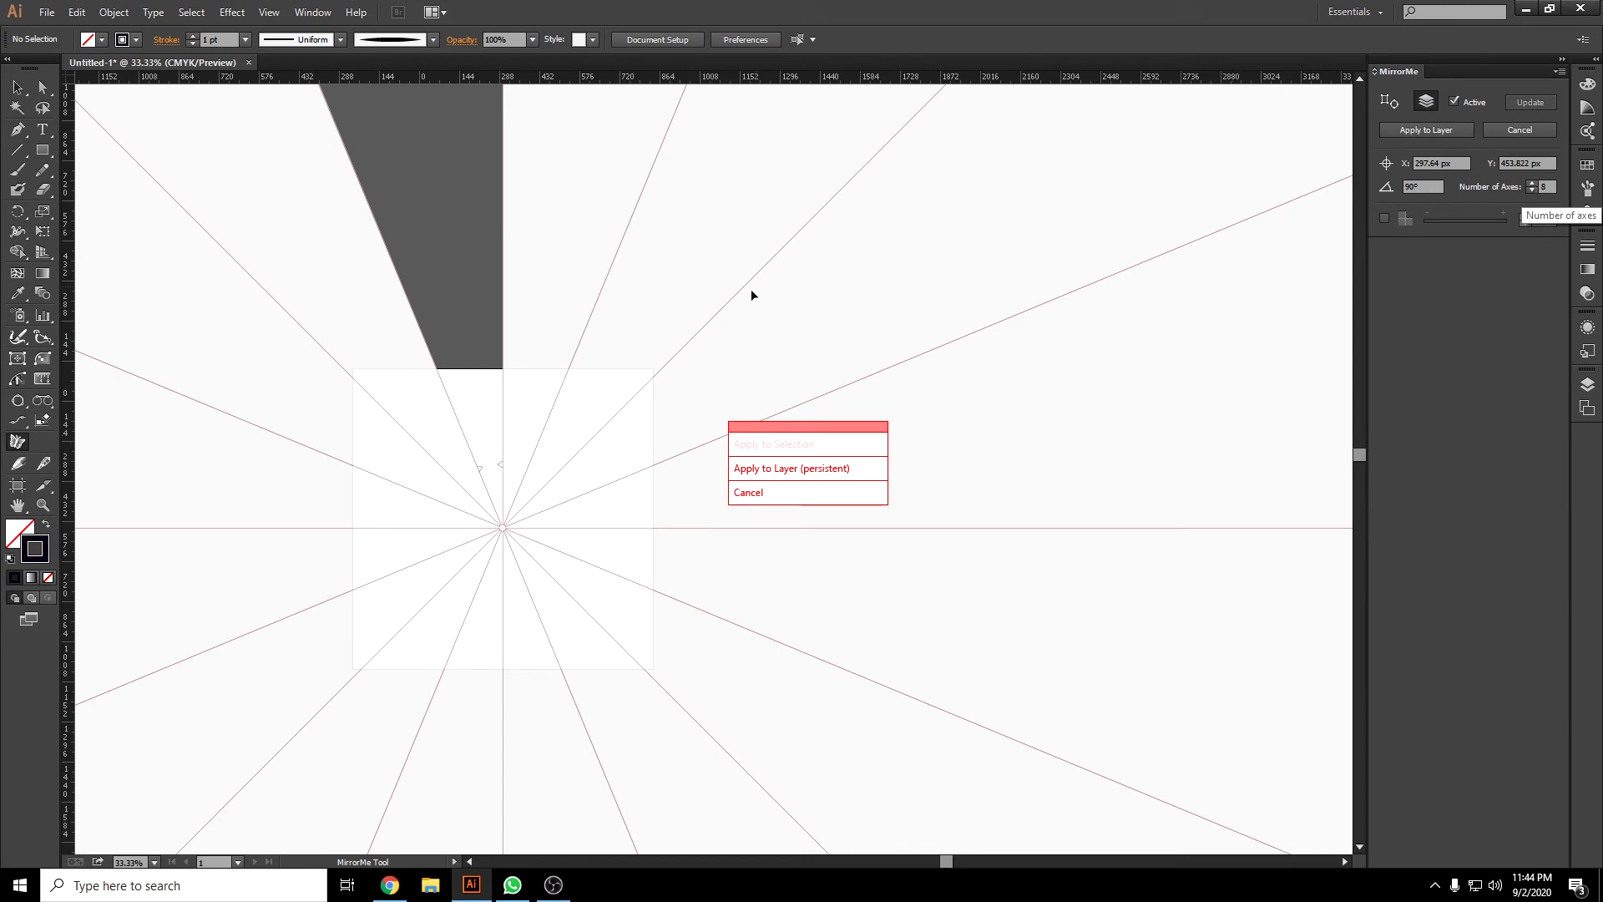
drag(43, 149, 115, 190)
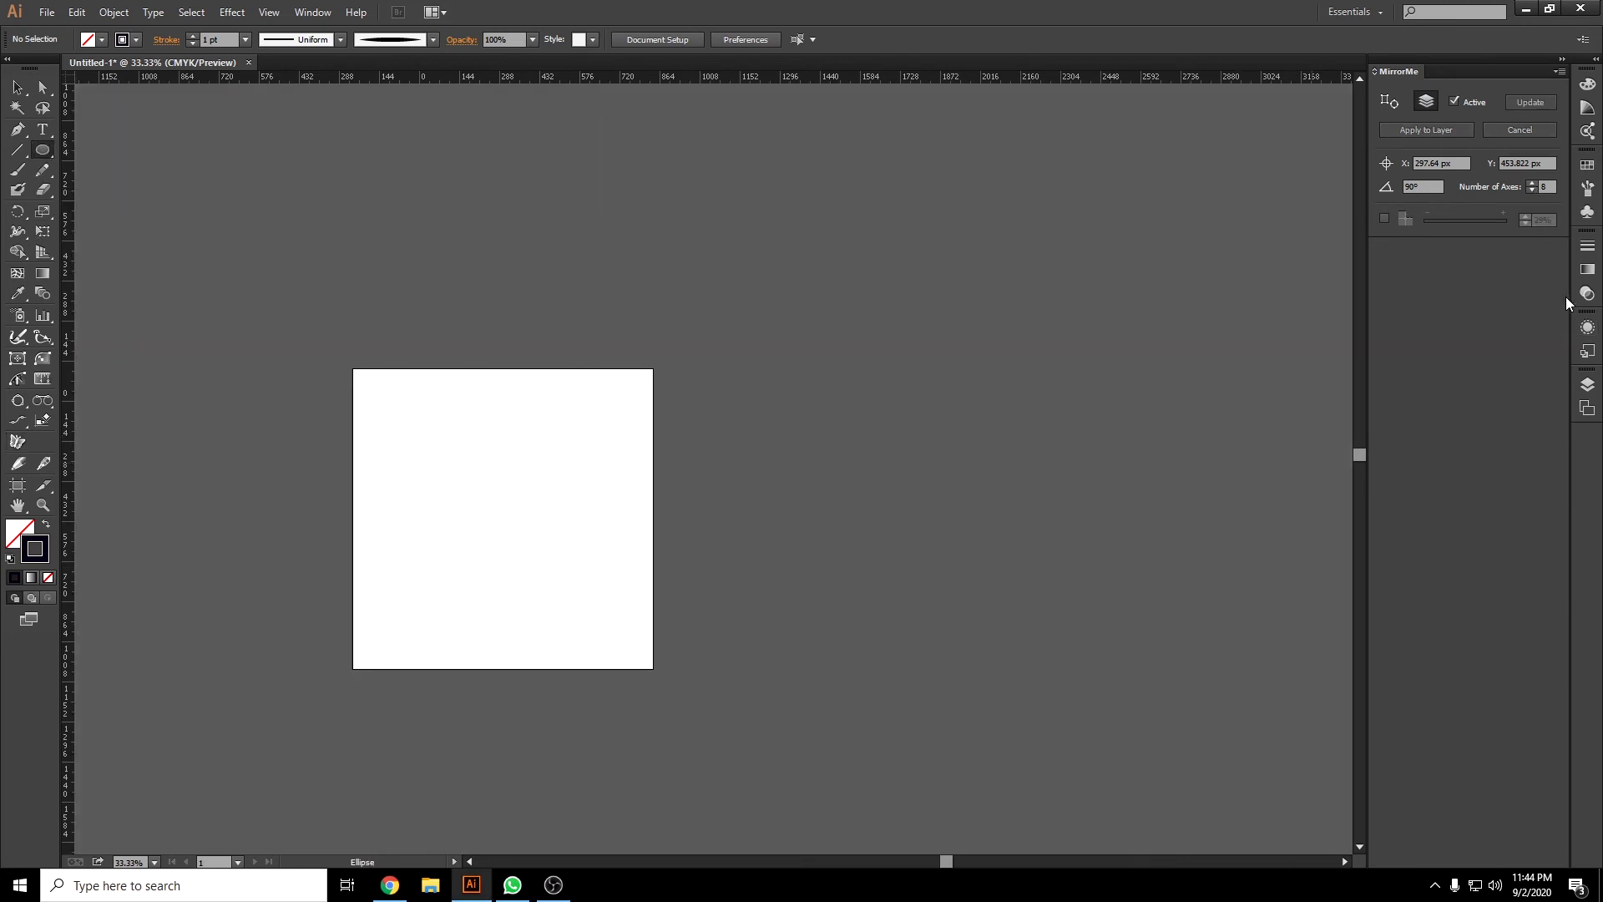
click(17, 441)
drag(495, 520, 502, 529)
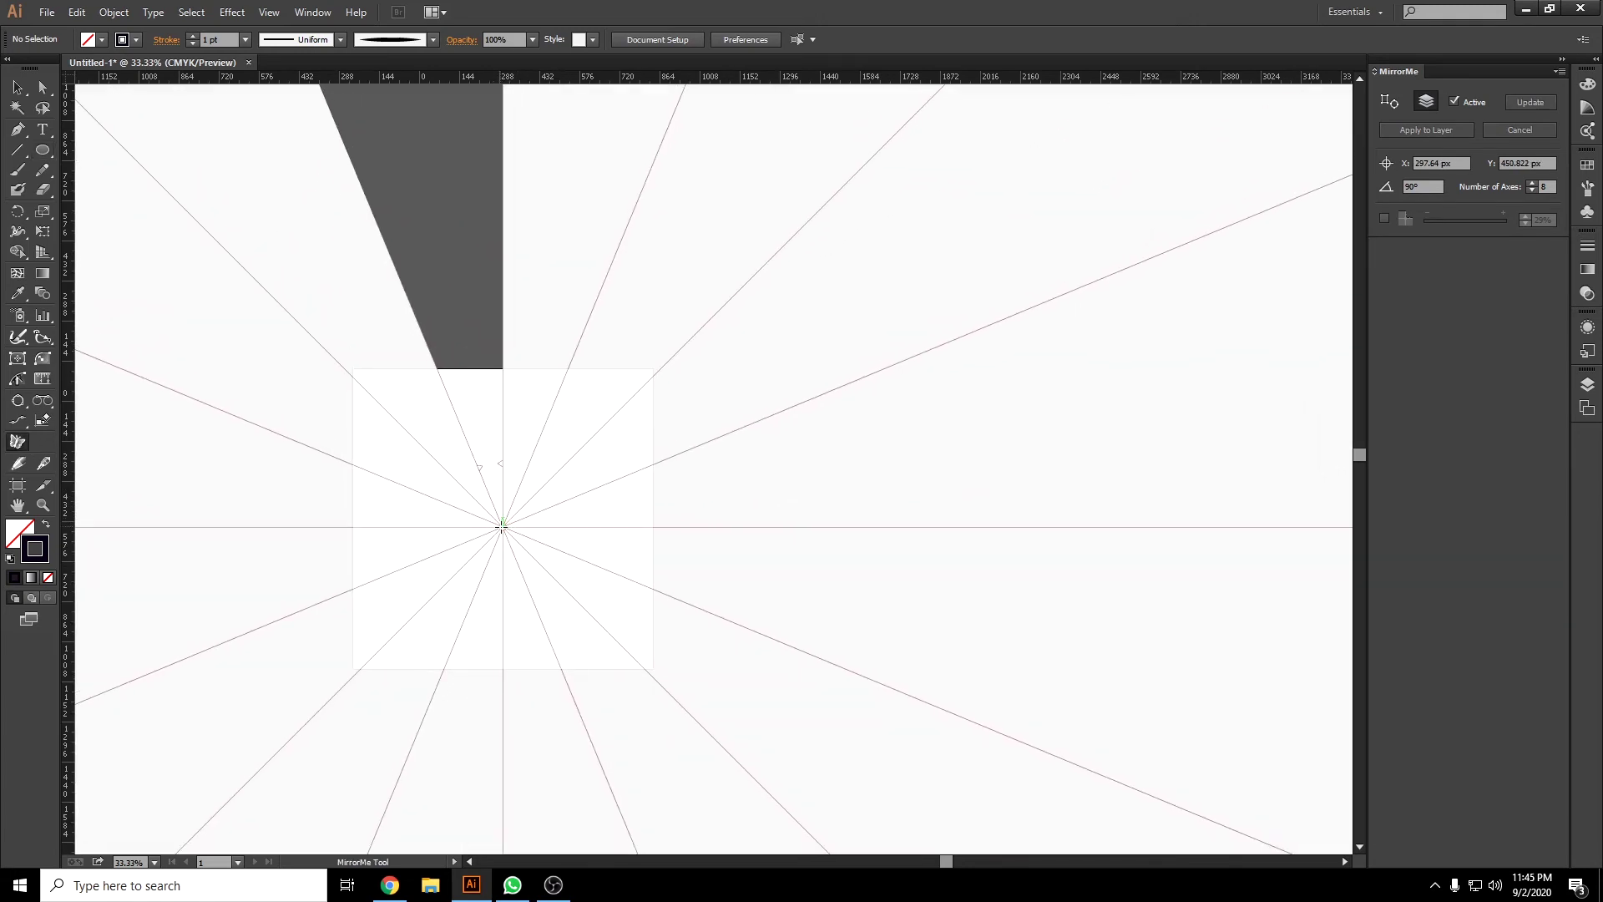
click(773, 466)
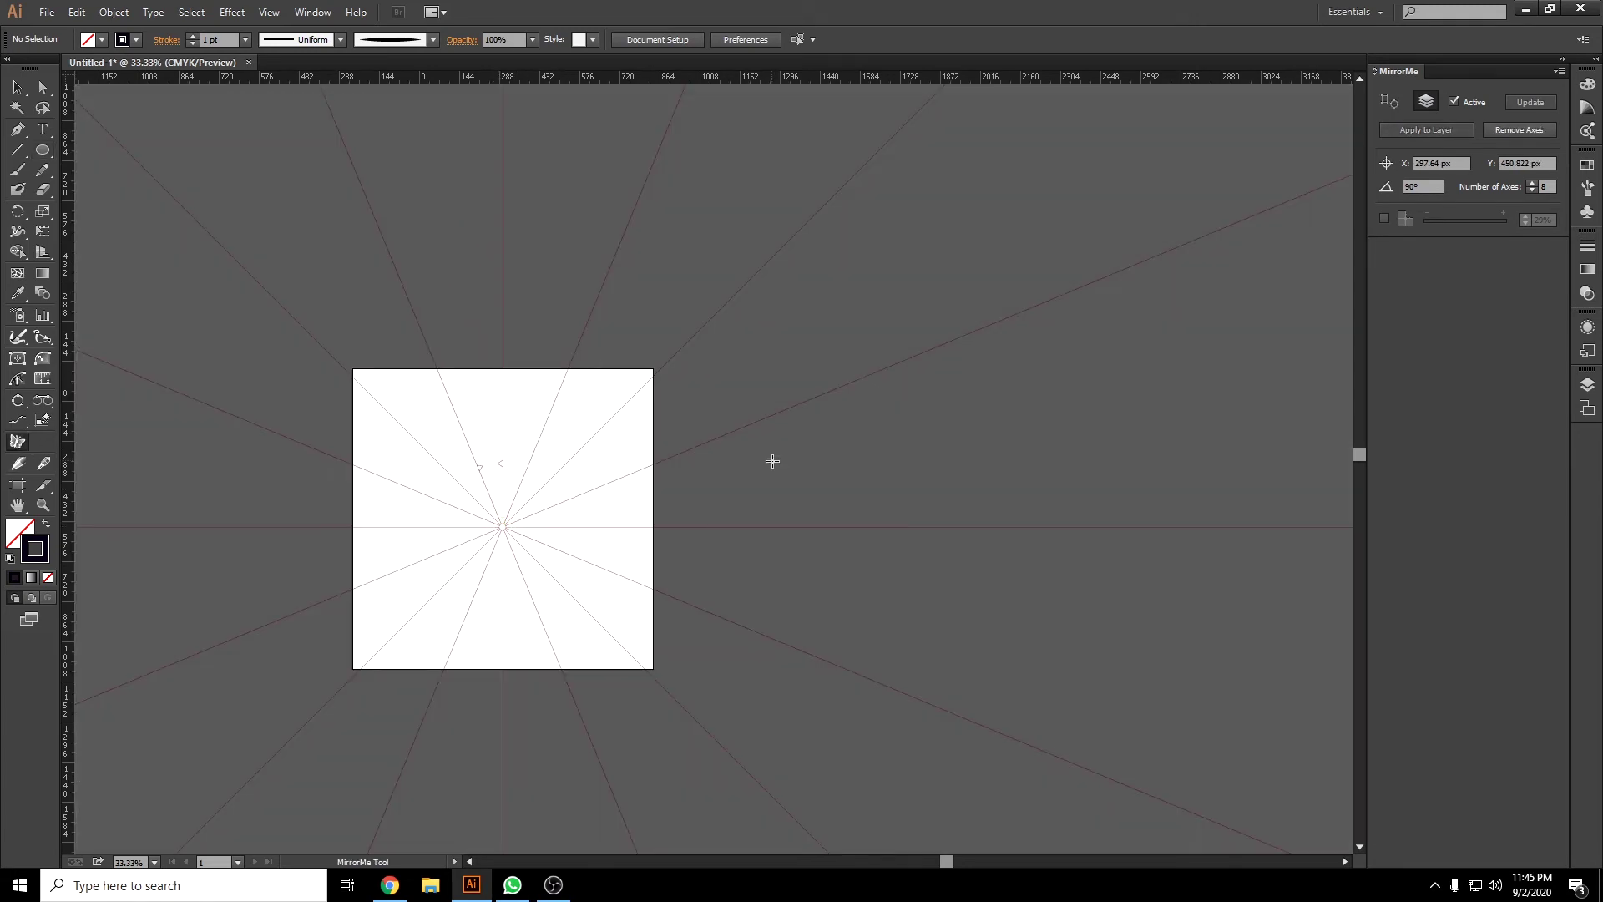
scroll(538, 514, up, 1)
scroll(533, 509, up, 1)
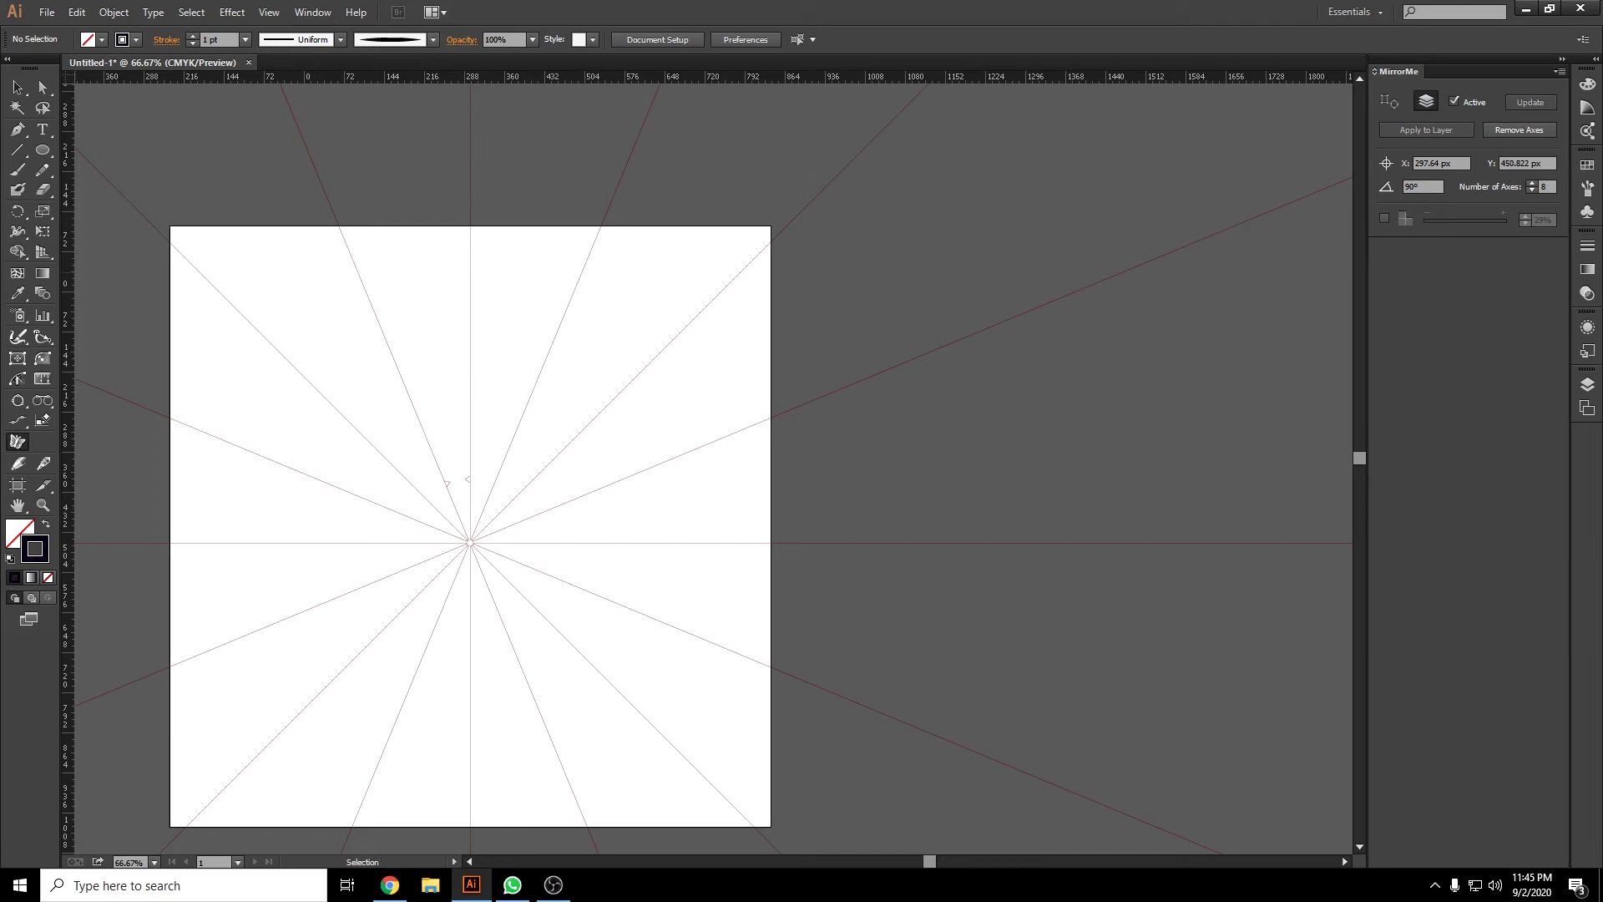
Draw a small circle near the top and drag its mirrored copies into an eight-way scalloped ring.
click(43, 149)
click(117, 189)
drag(440, 422, 469, 452)
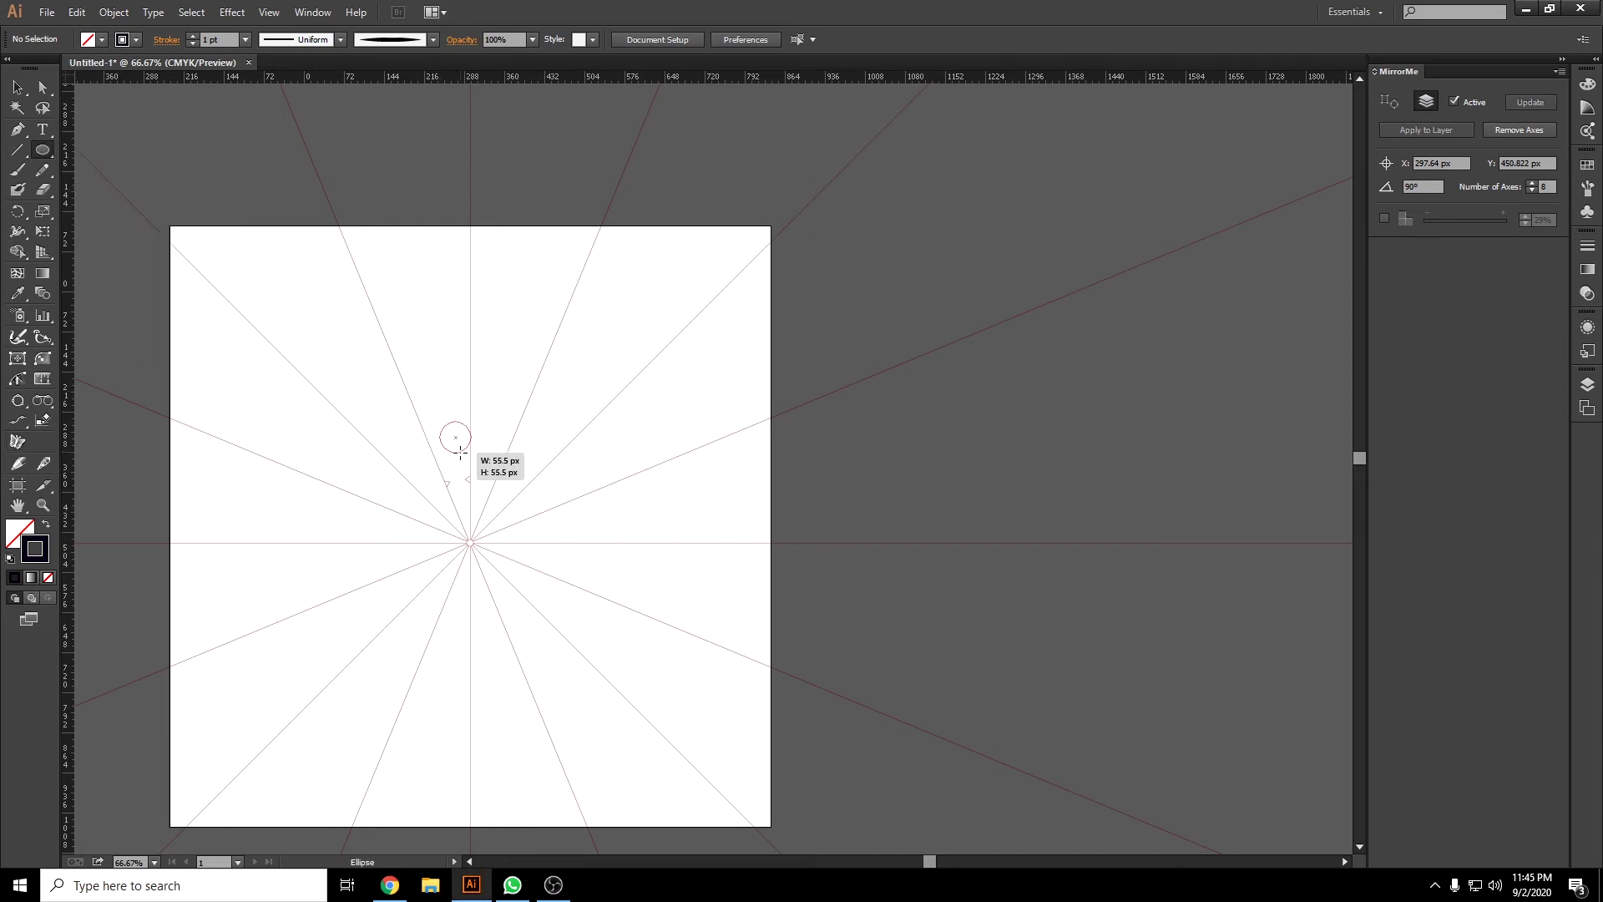
key(v)
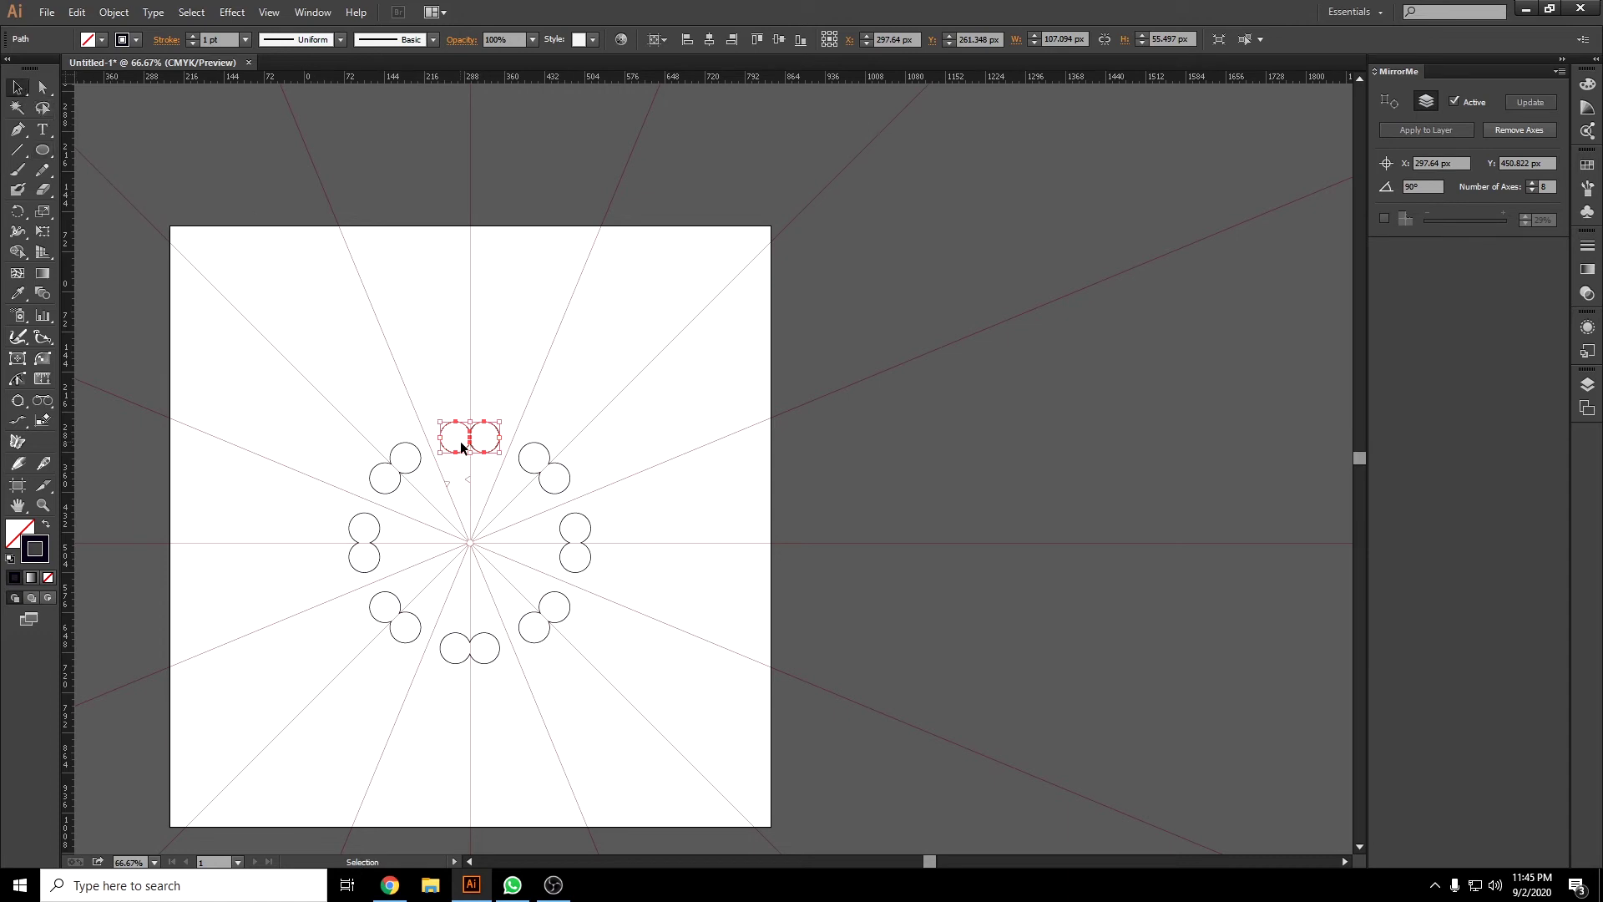
drag(462, 448, 467, 493)
scroll(454, 449, up, 4)
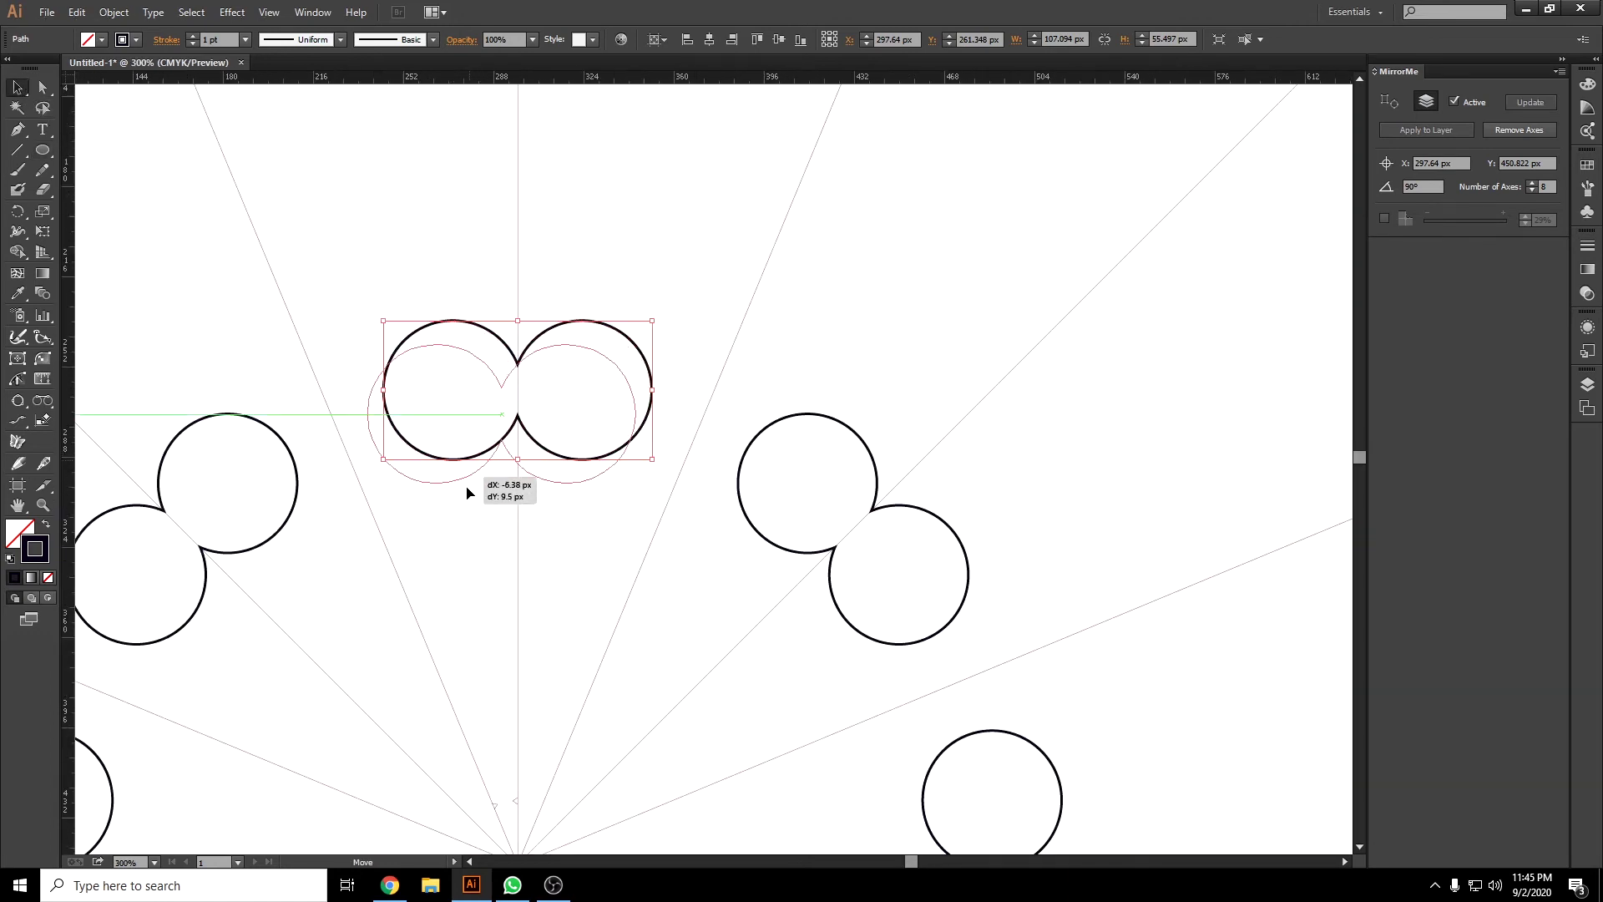
mouse_move(468, 493)
mouse_down()
mouse_move(473, 551)
mouse_move(430, 421)
mouse_move(380, 412)
mouse_up()
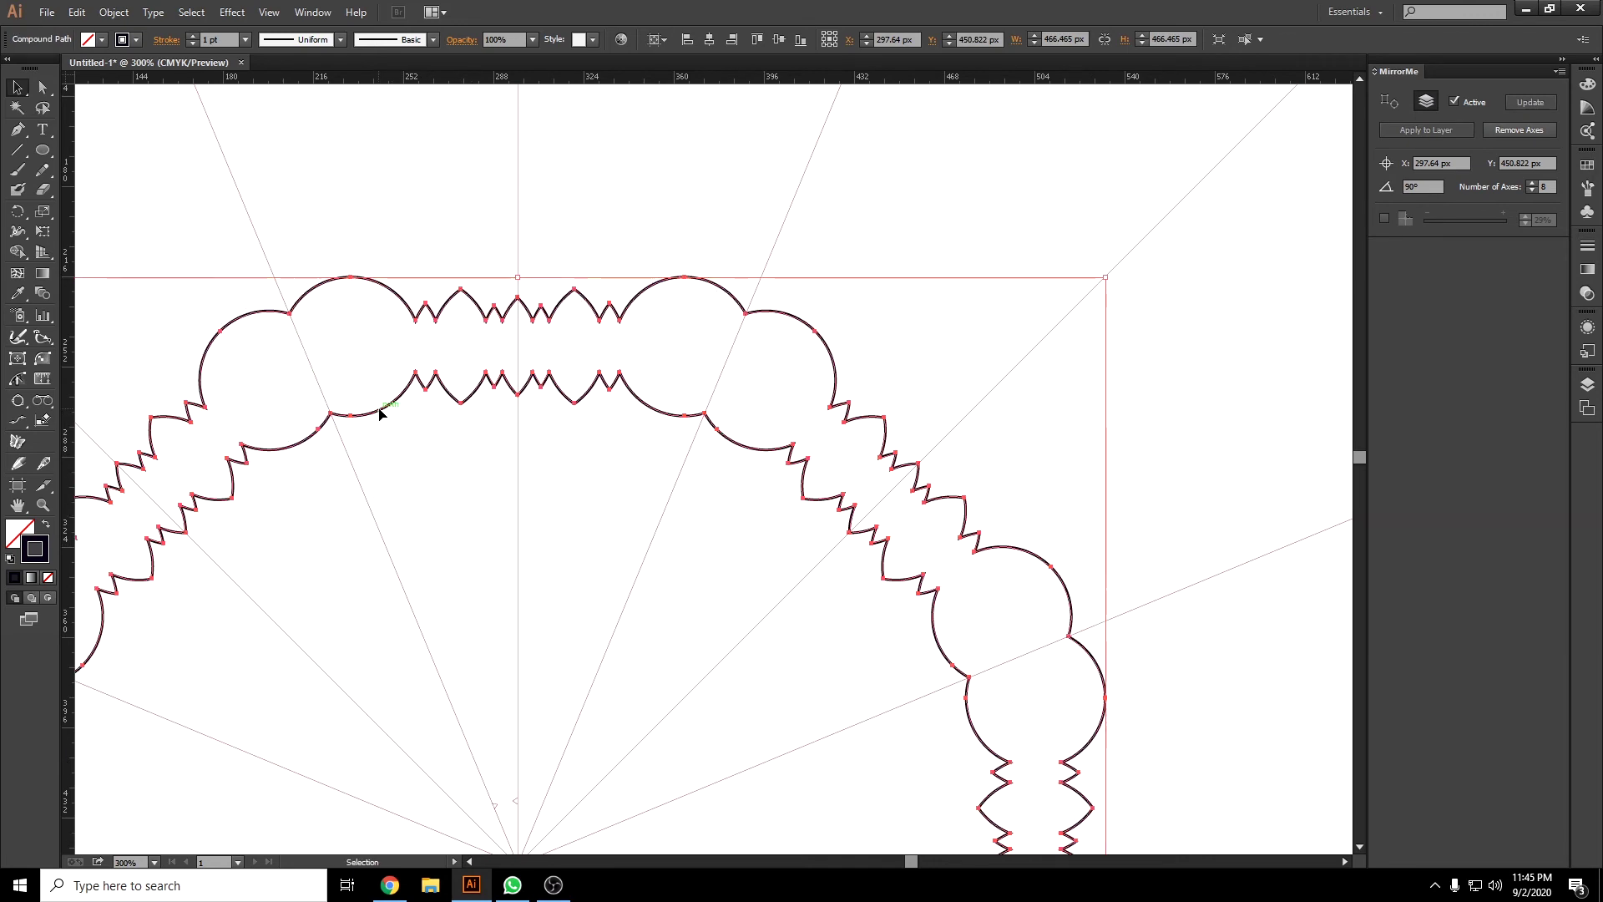
alt+scroll(422, 448, down, 2)
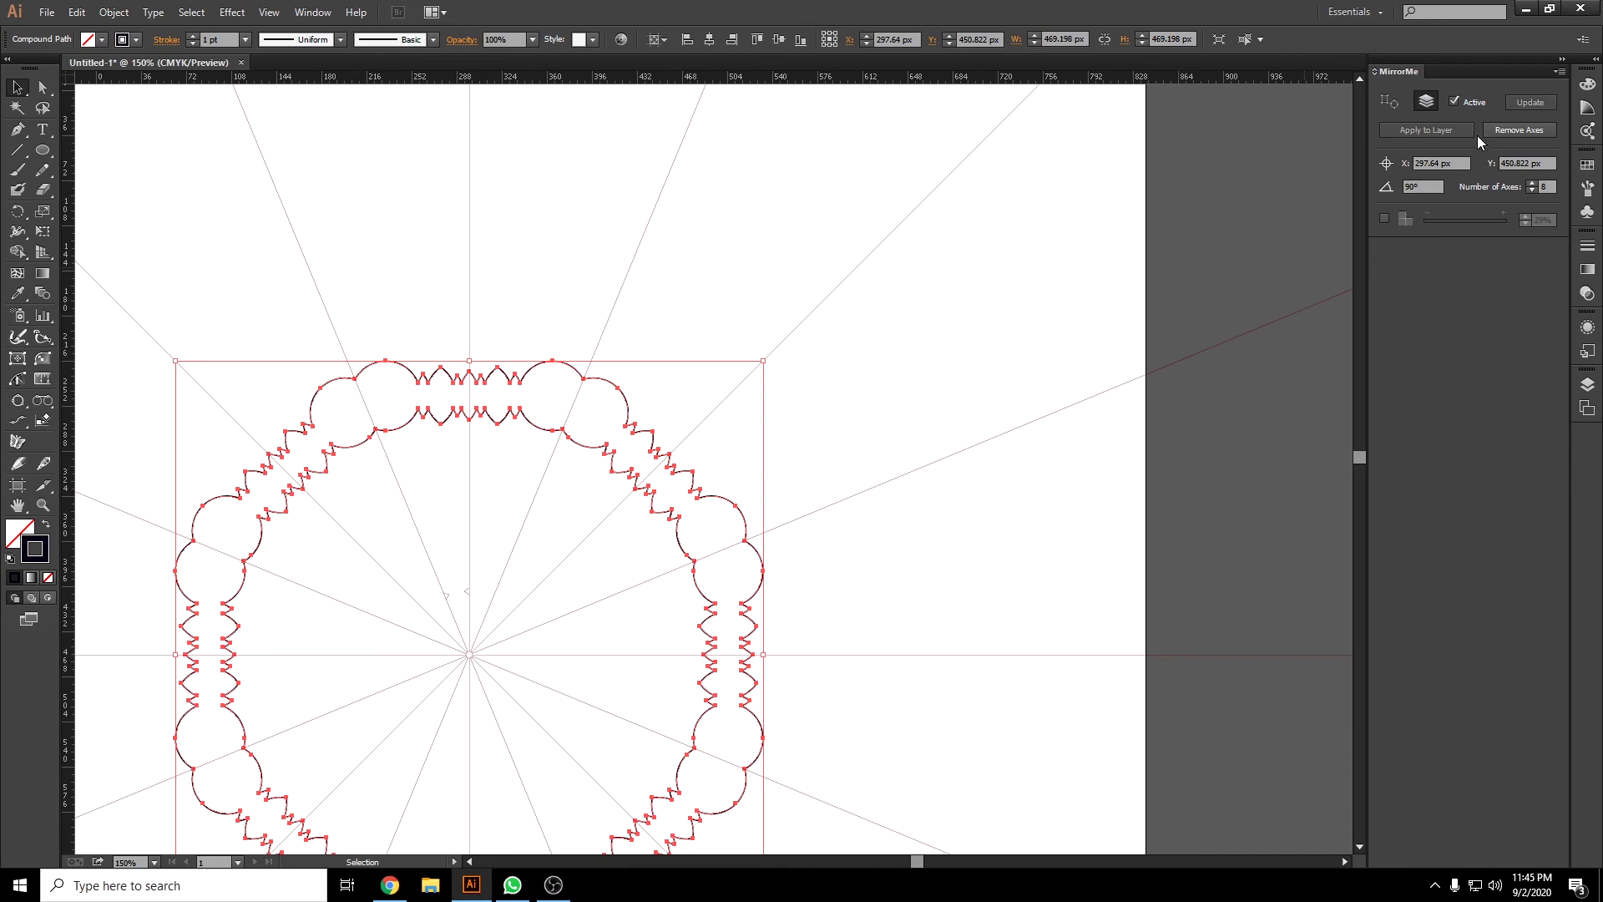
scroll(813, 556, down, 3)
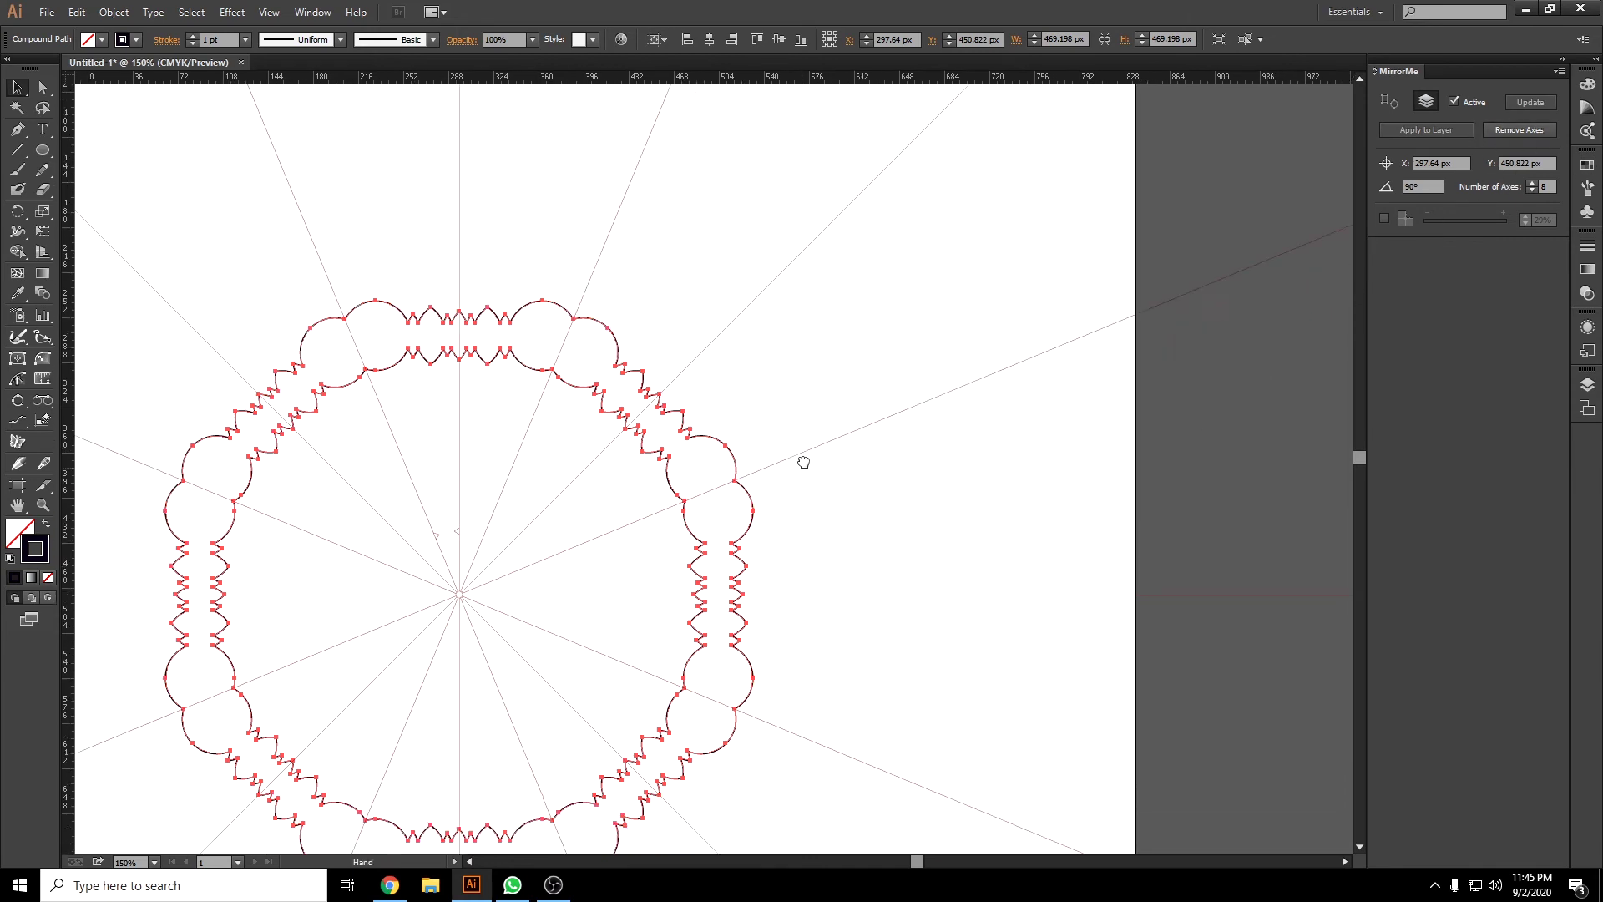
click(814, 468)
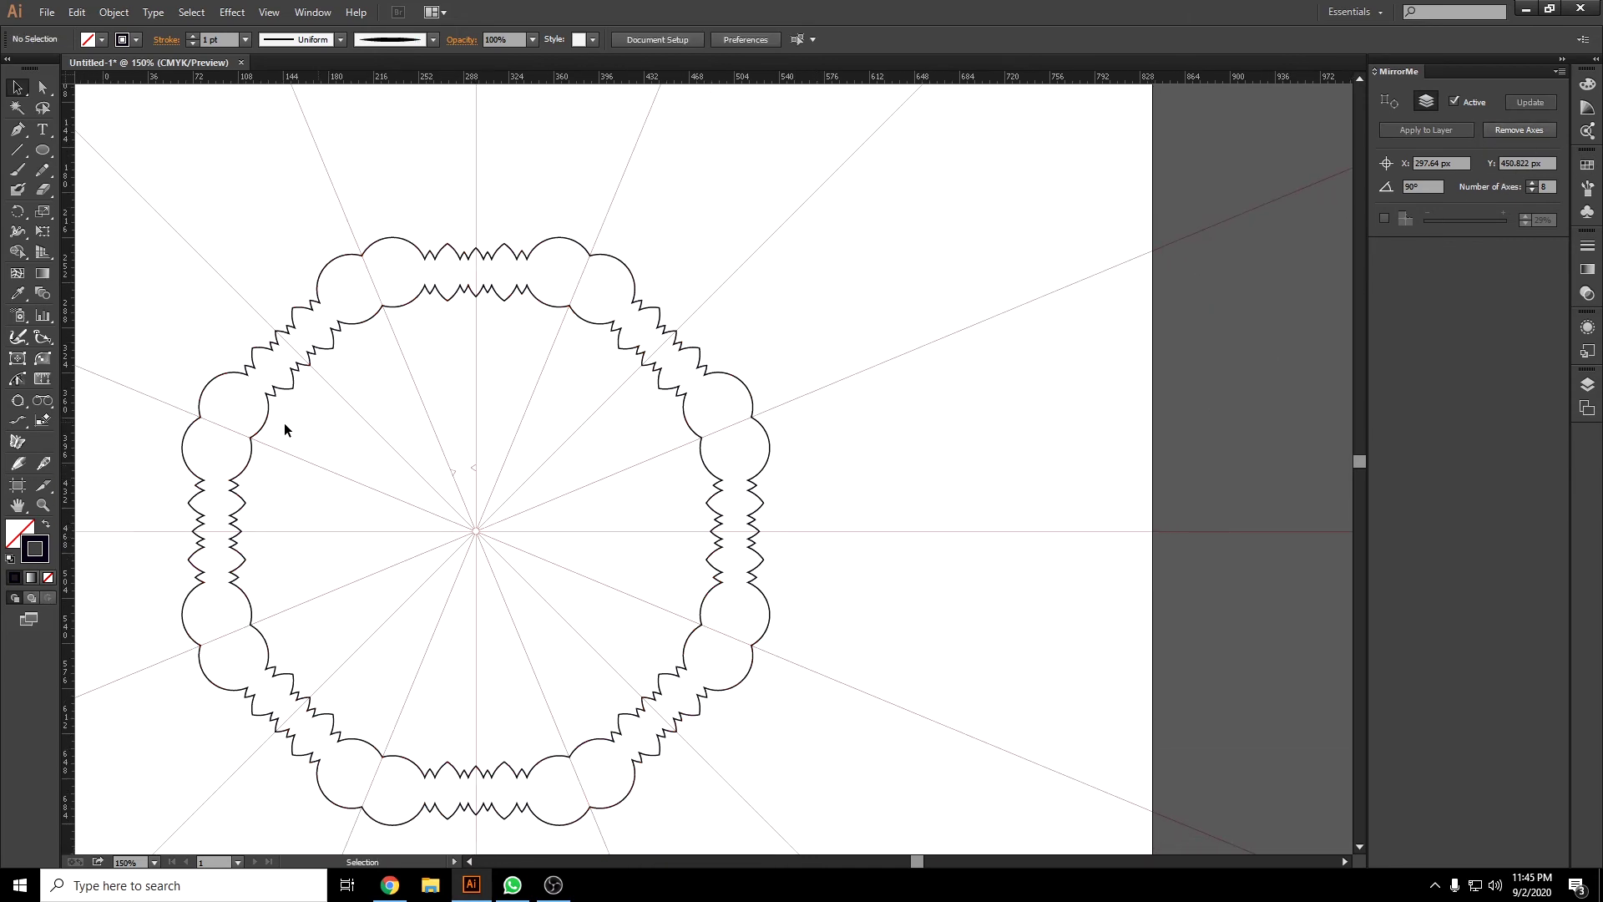
Draw another small circle and move it onto the vertical axis.
drag(436, 350, 459, 385)
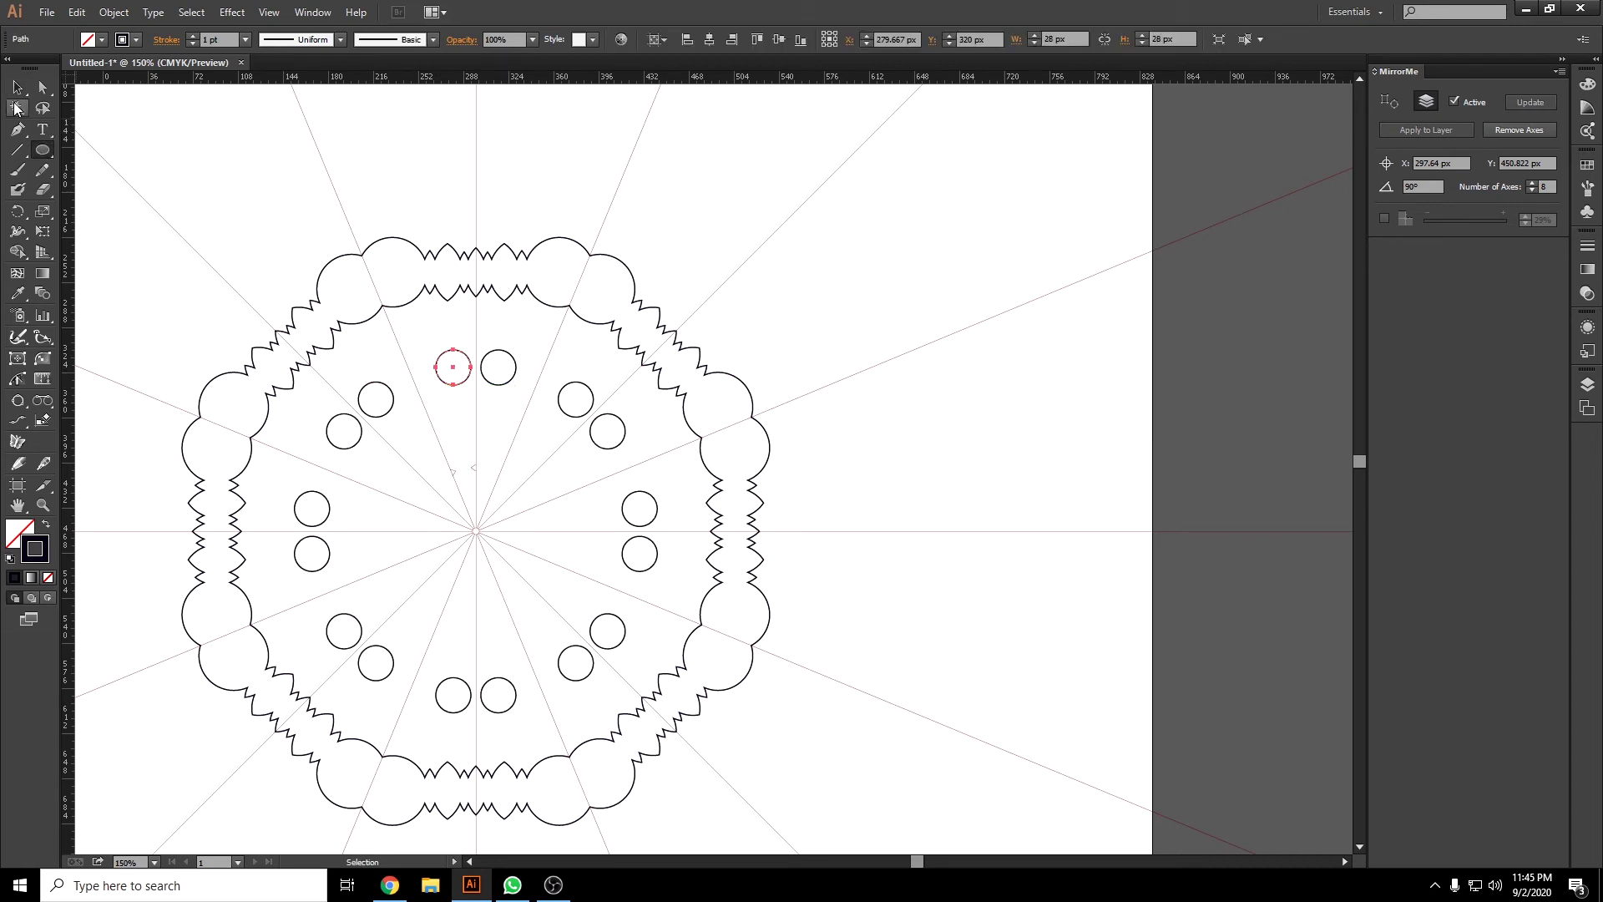
click(15, 90)
drag(463, 384, 459, 392)
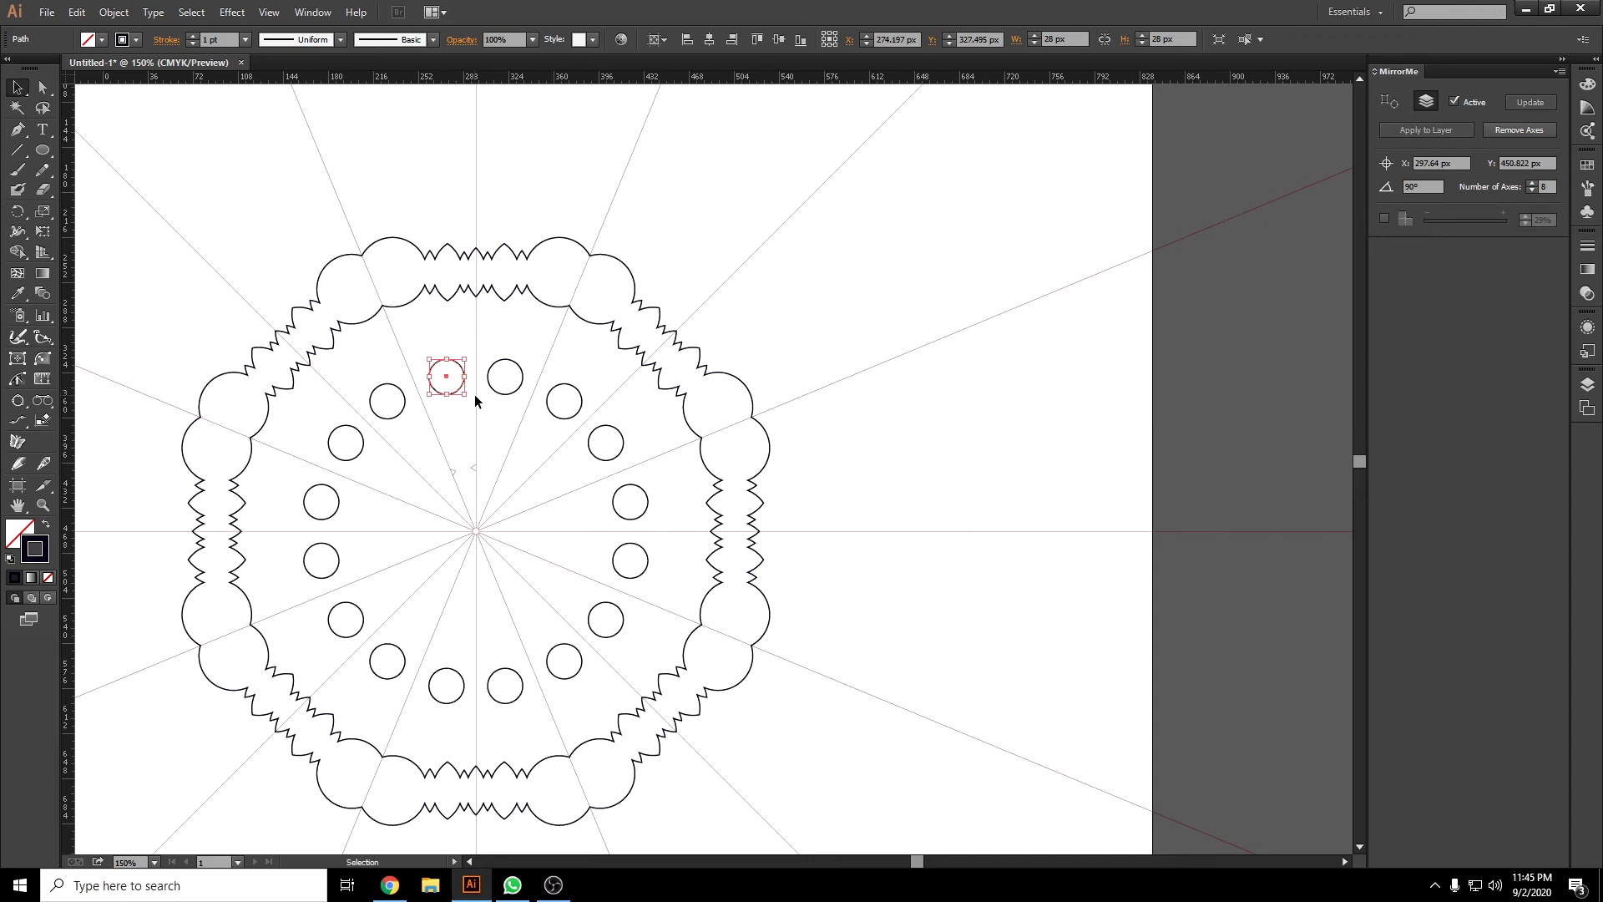
mouse_move(447, 389)
mouse_down()
mouse_move(476, 400)
mouse_move(447, 425)
mouse_up()
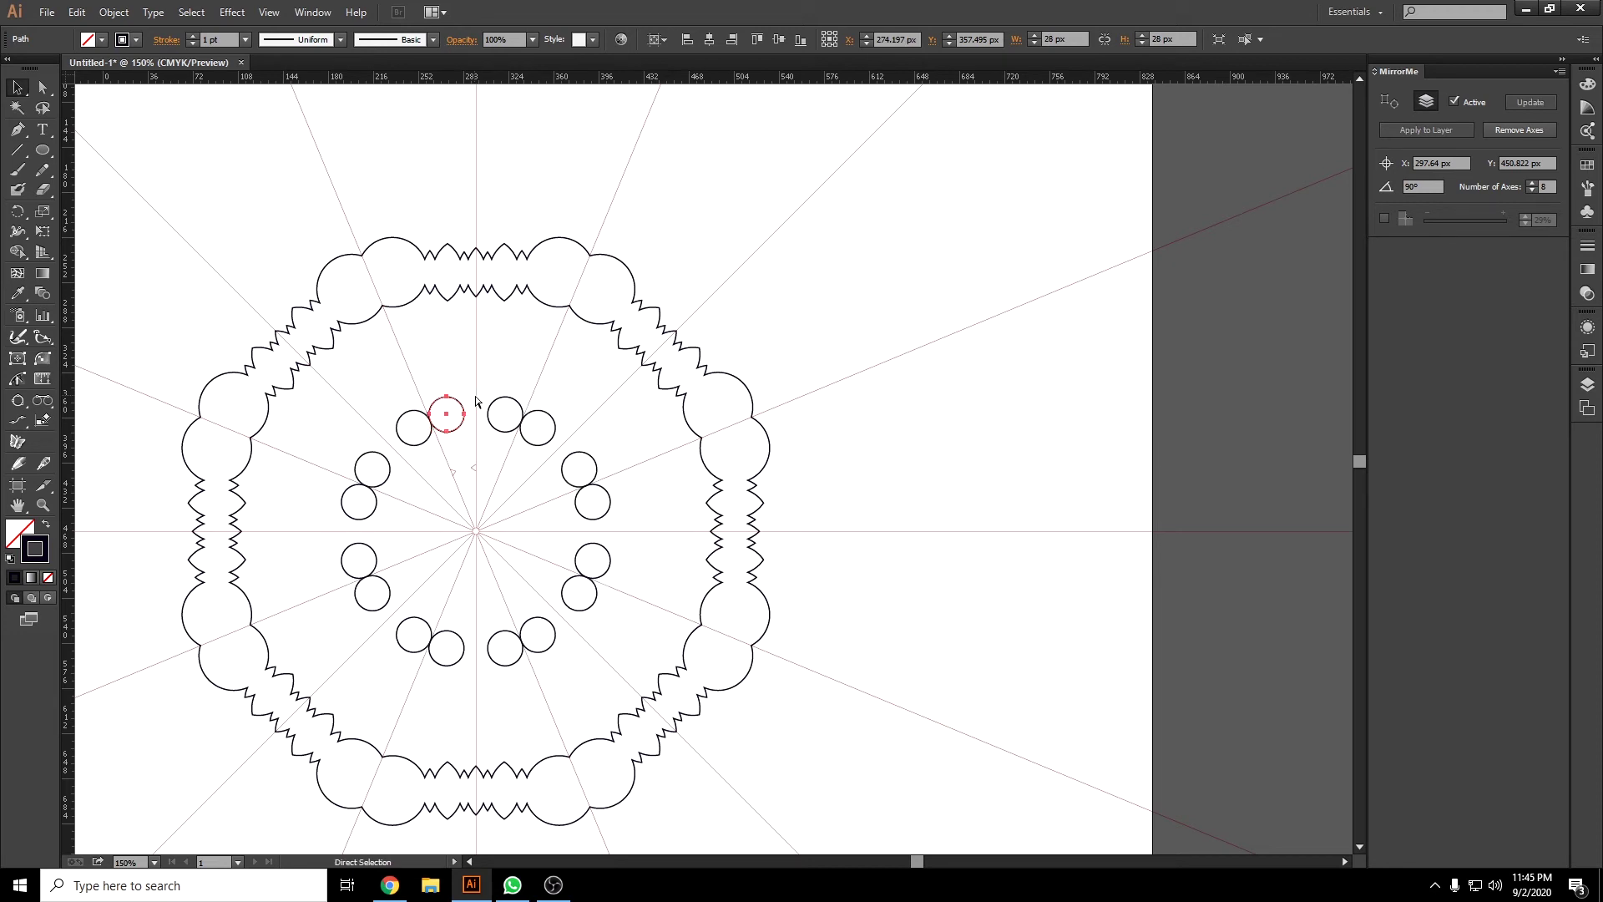
Nudge the circle with arrow keys until sixteen mirrored 28 px circles form an even ring.
key(shift+Up)
key(Right)
key(Down)
key(Down)
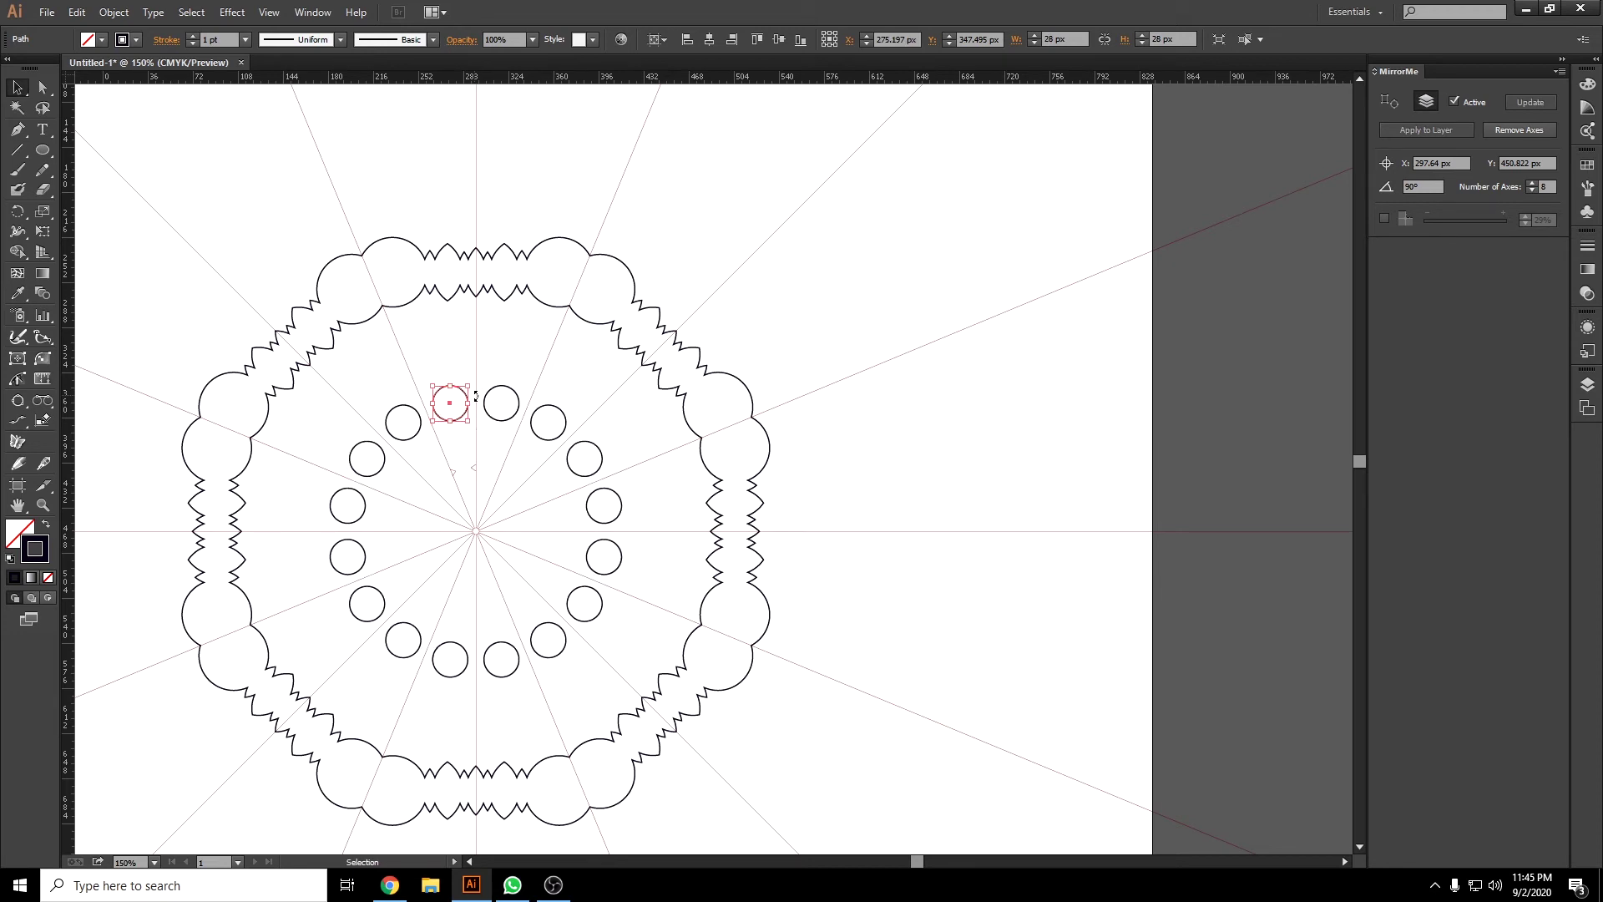
key(Down)
key(Down)
key(Down)
key(Right)
key(Right)
key(Right)
key(Down)
key(Down)
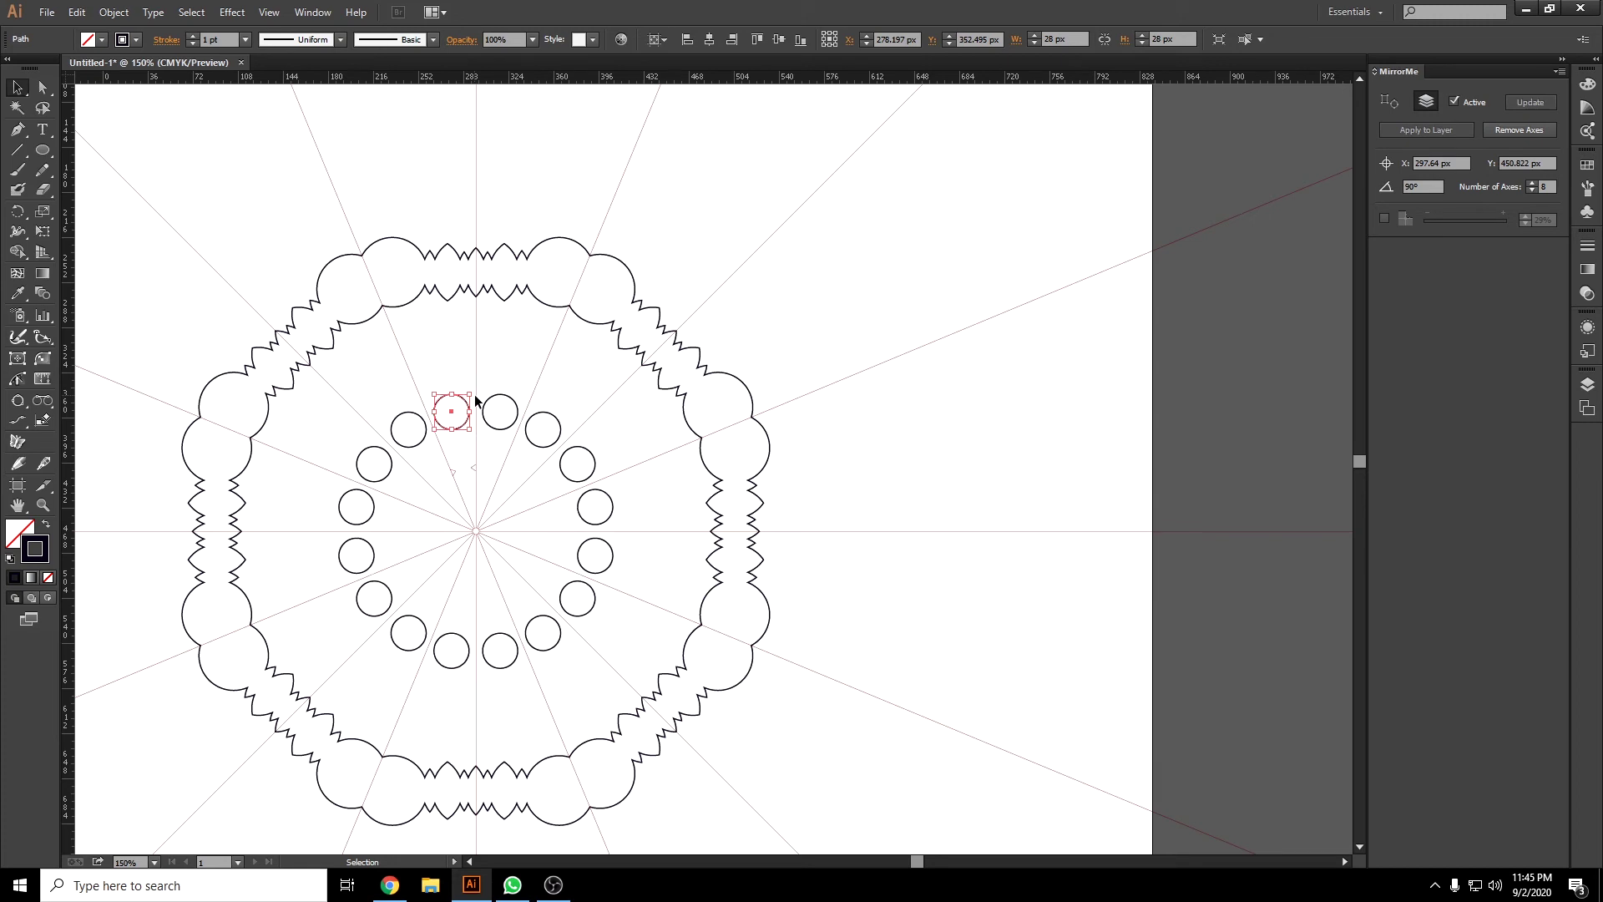
key(Down)
key(Down)
key(Down)
key(Down)
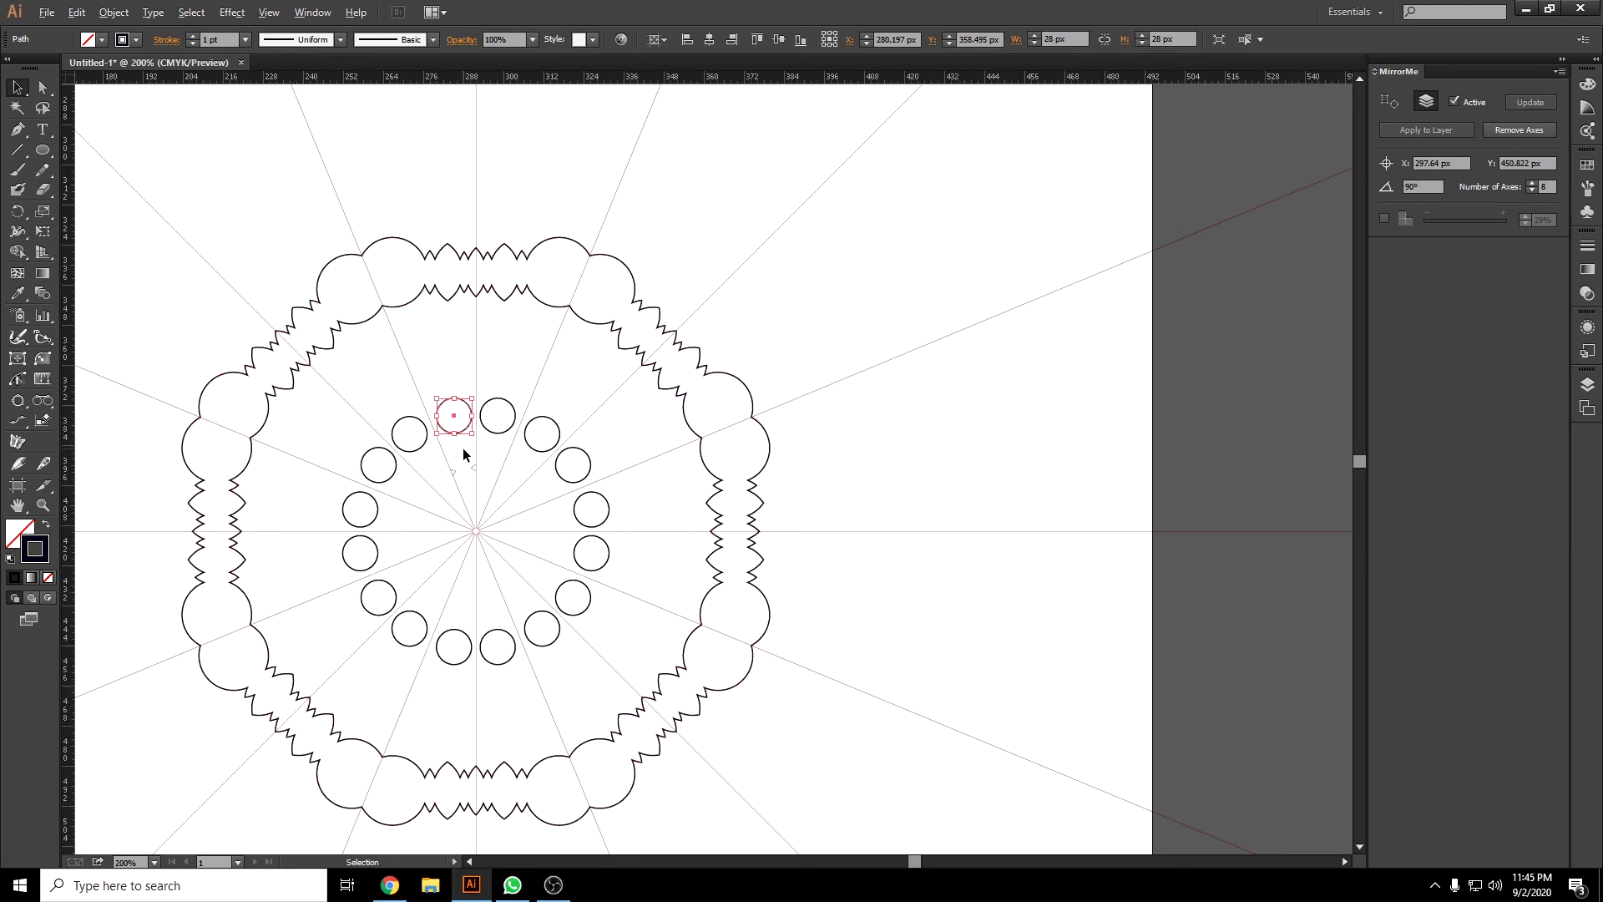
scroll(462, 448, up, 3)
scroll(429, 347, up, 1)
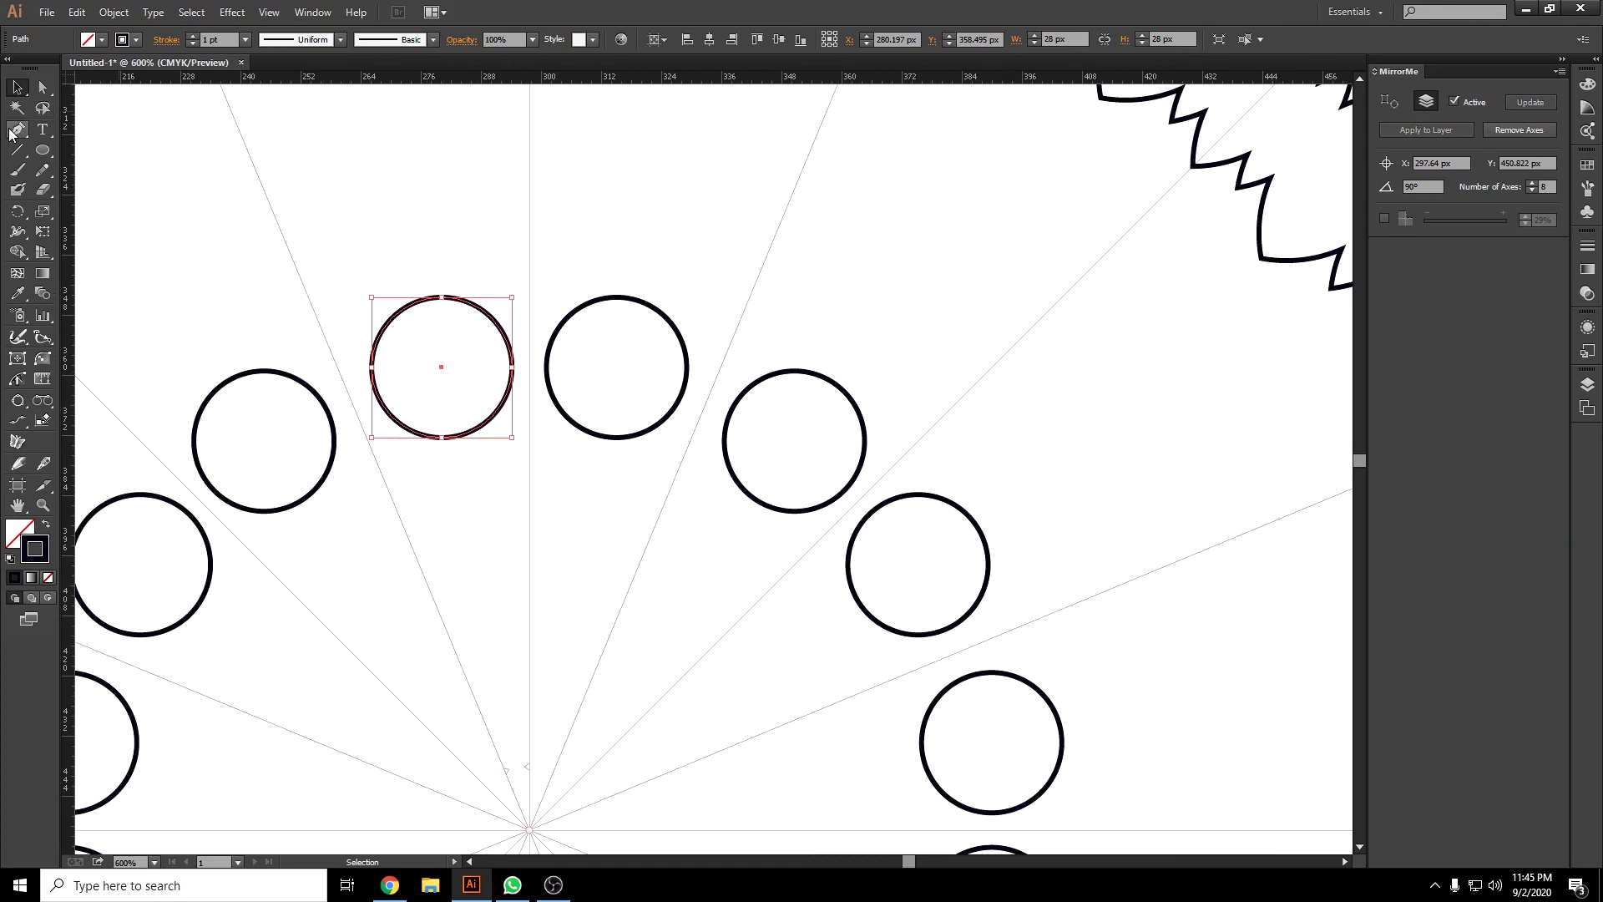
Pull the circle's bottom anchor down and convert it to a sharp corner, making a teardrop.
click(43, 87)
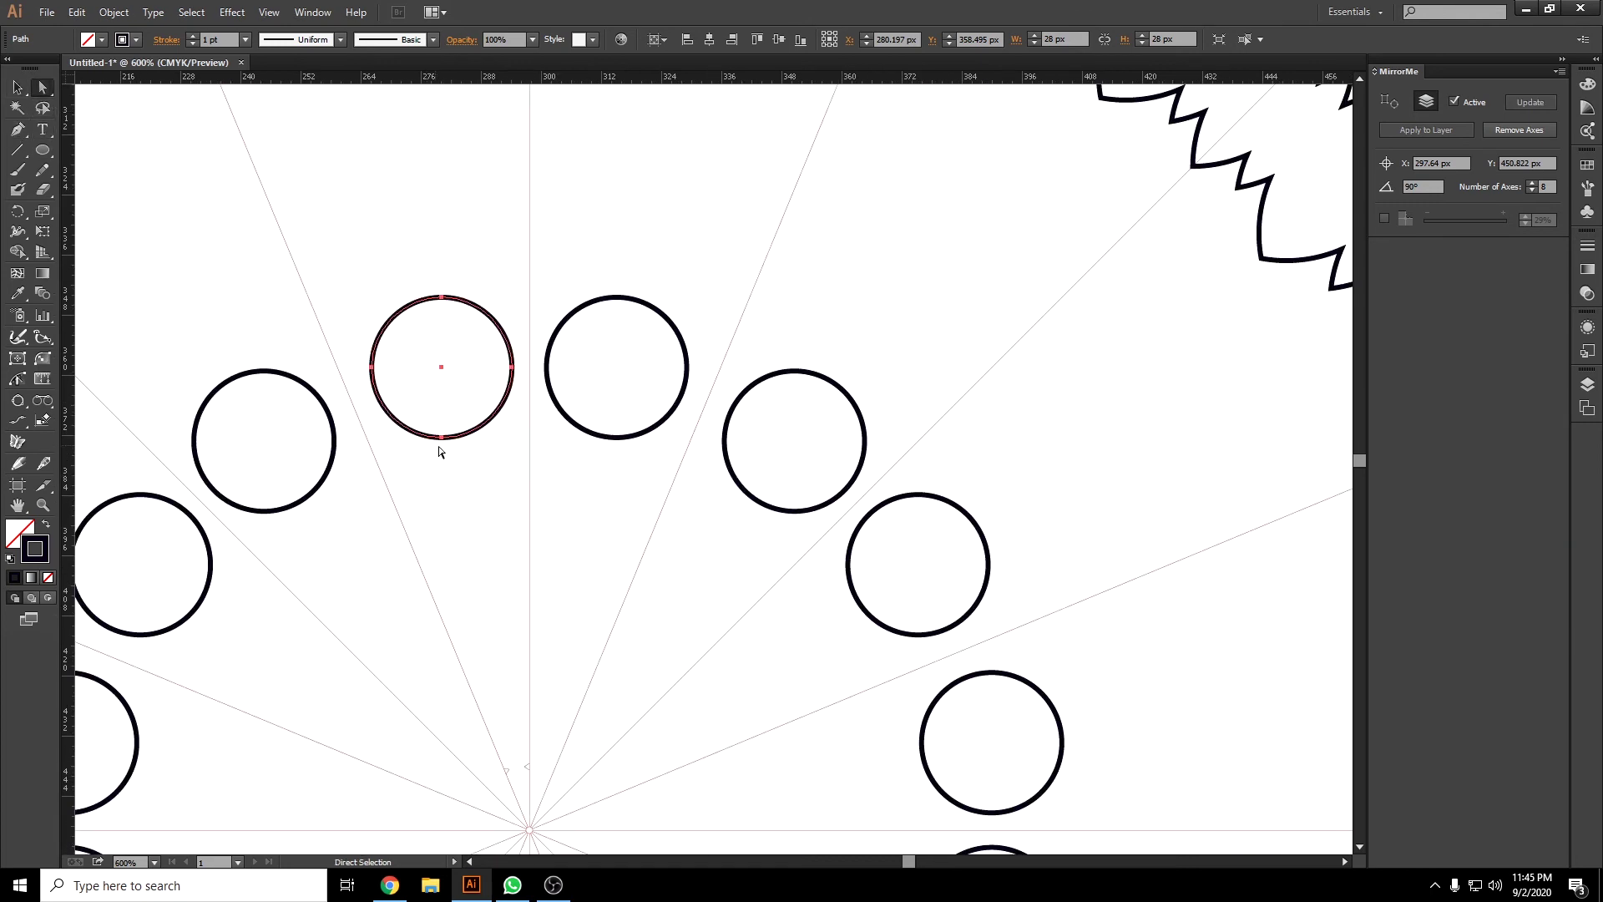
drag(441, 436, 443, 549)
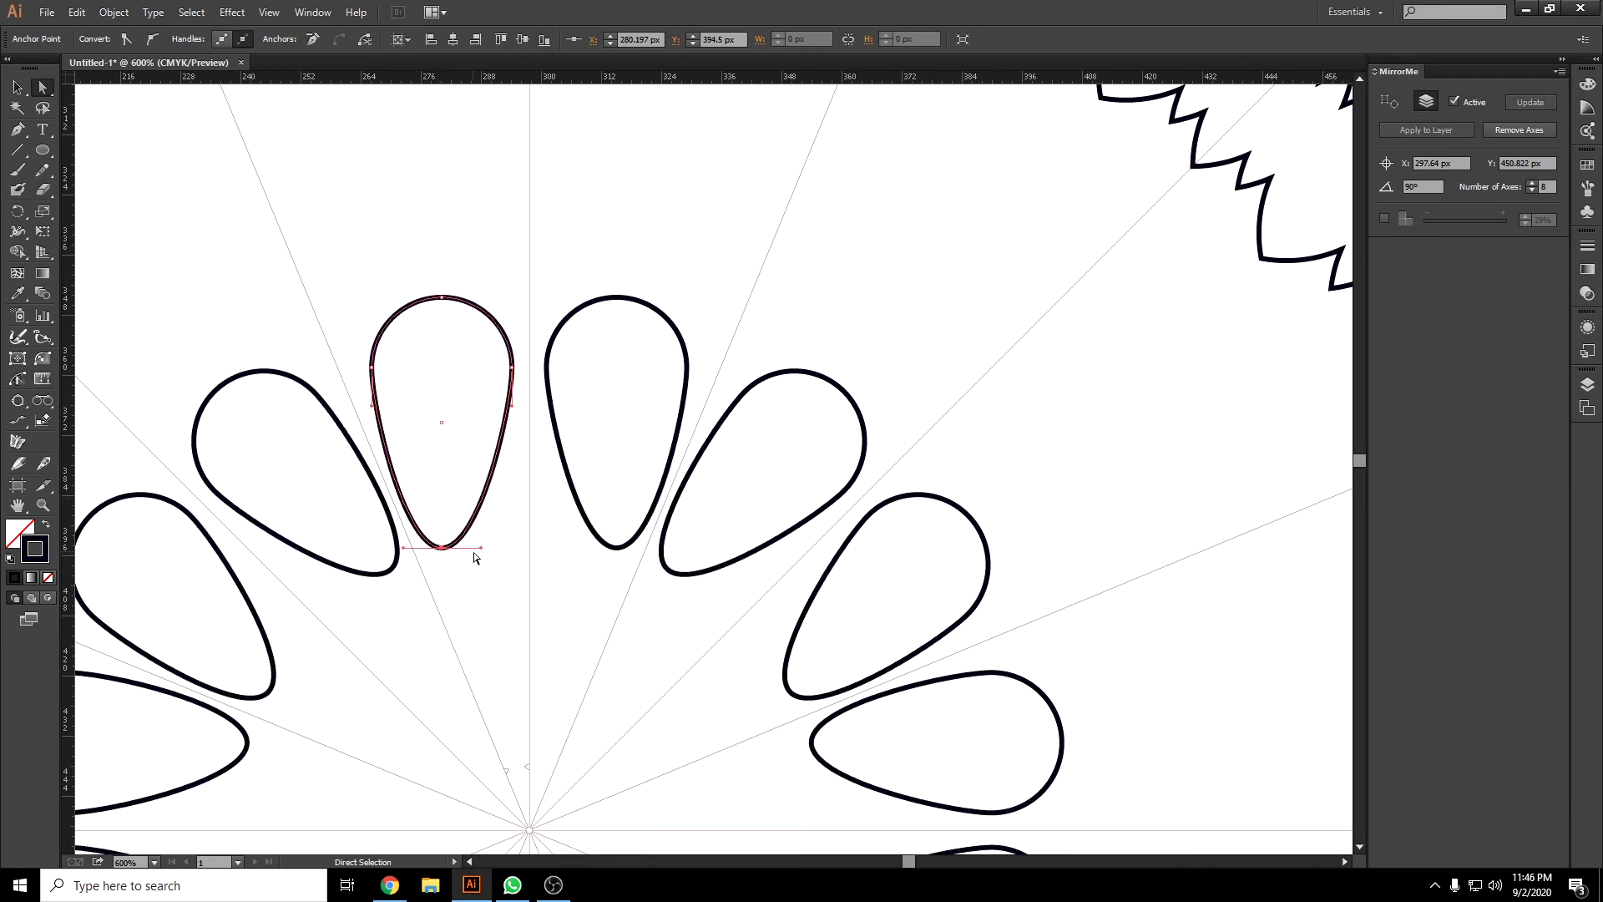
key(shift+c)
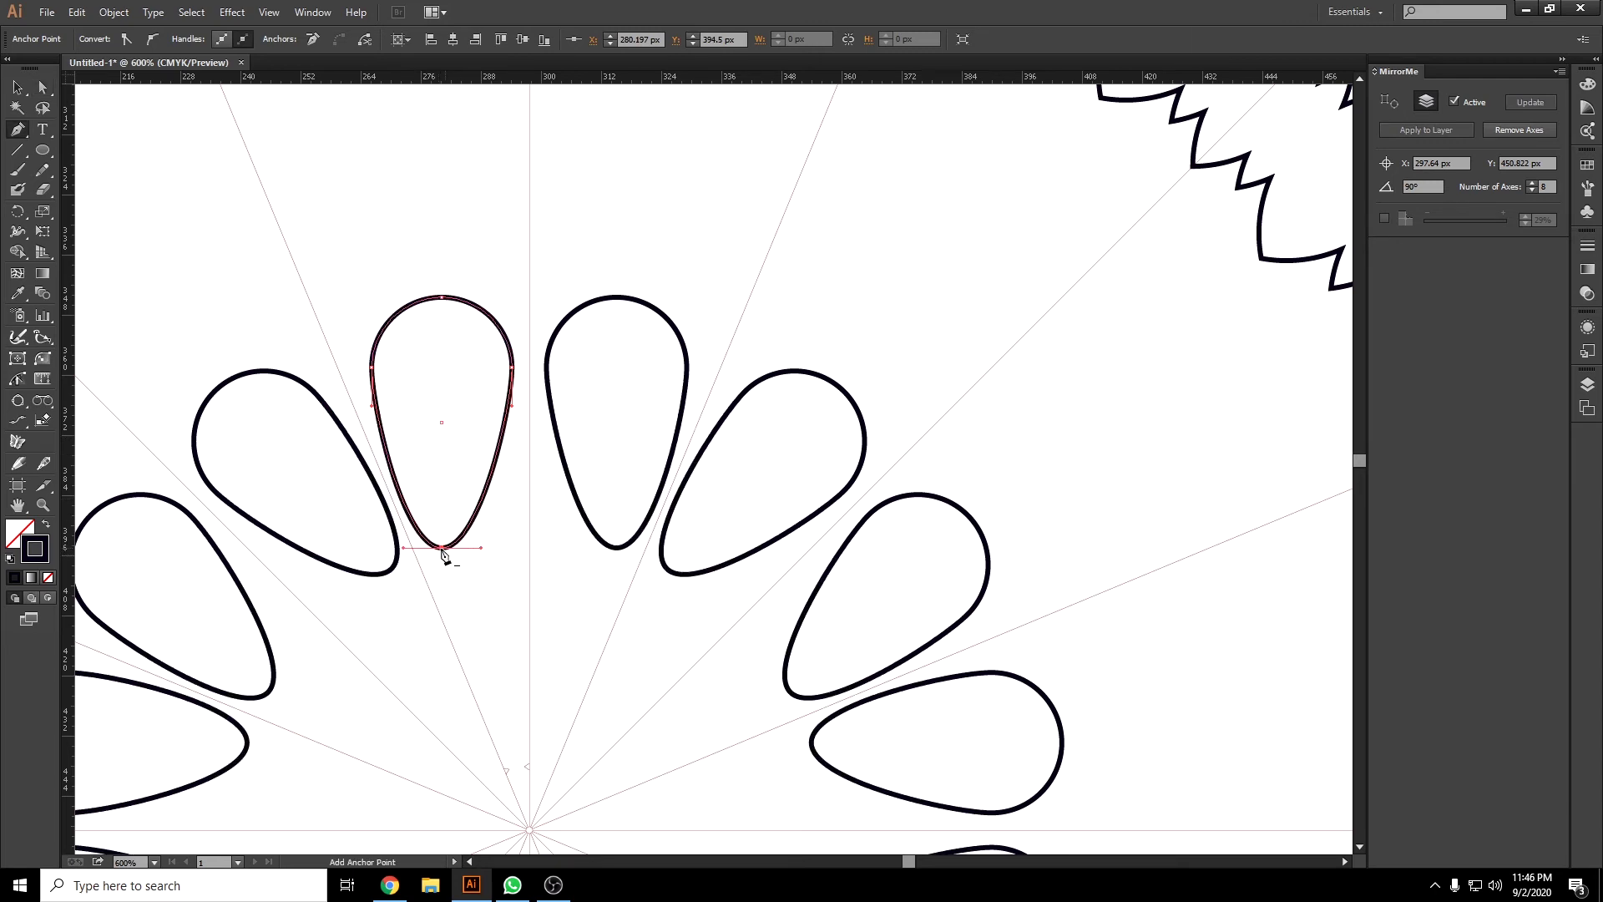
click(443, 548)
click(954, 463)
click(442, 548)
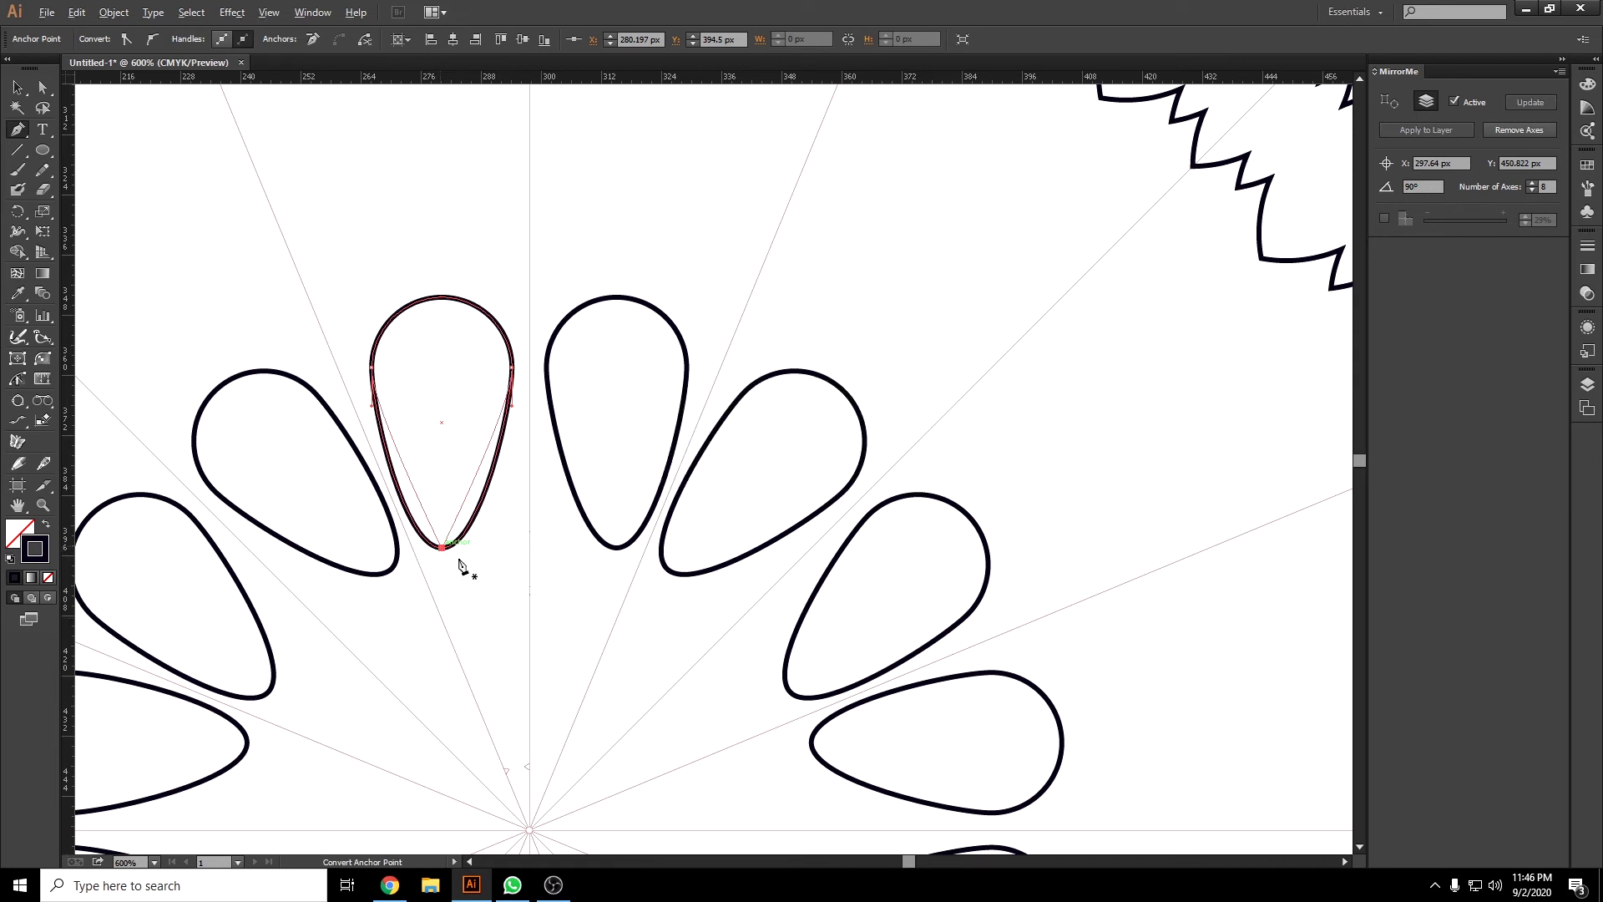
Rotate the teardrop petal slightly and move it toward the centre to form the rosette.
key(v)
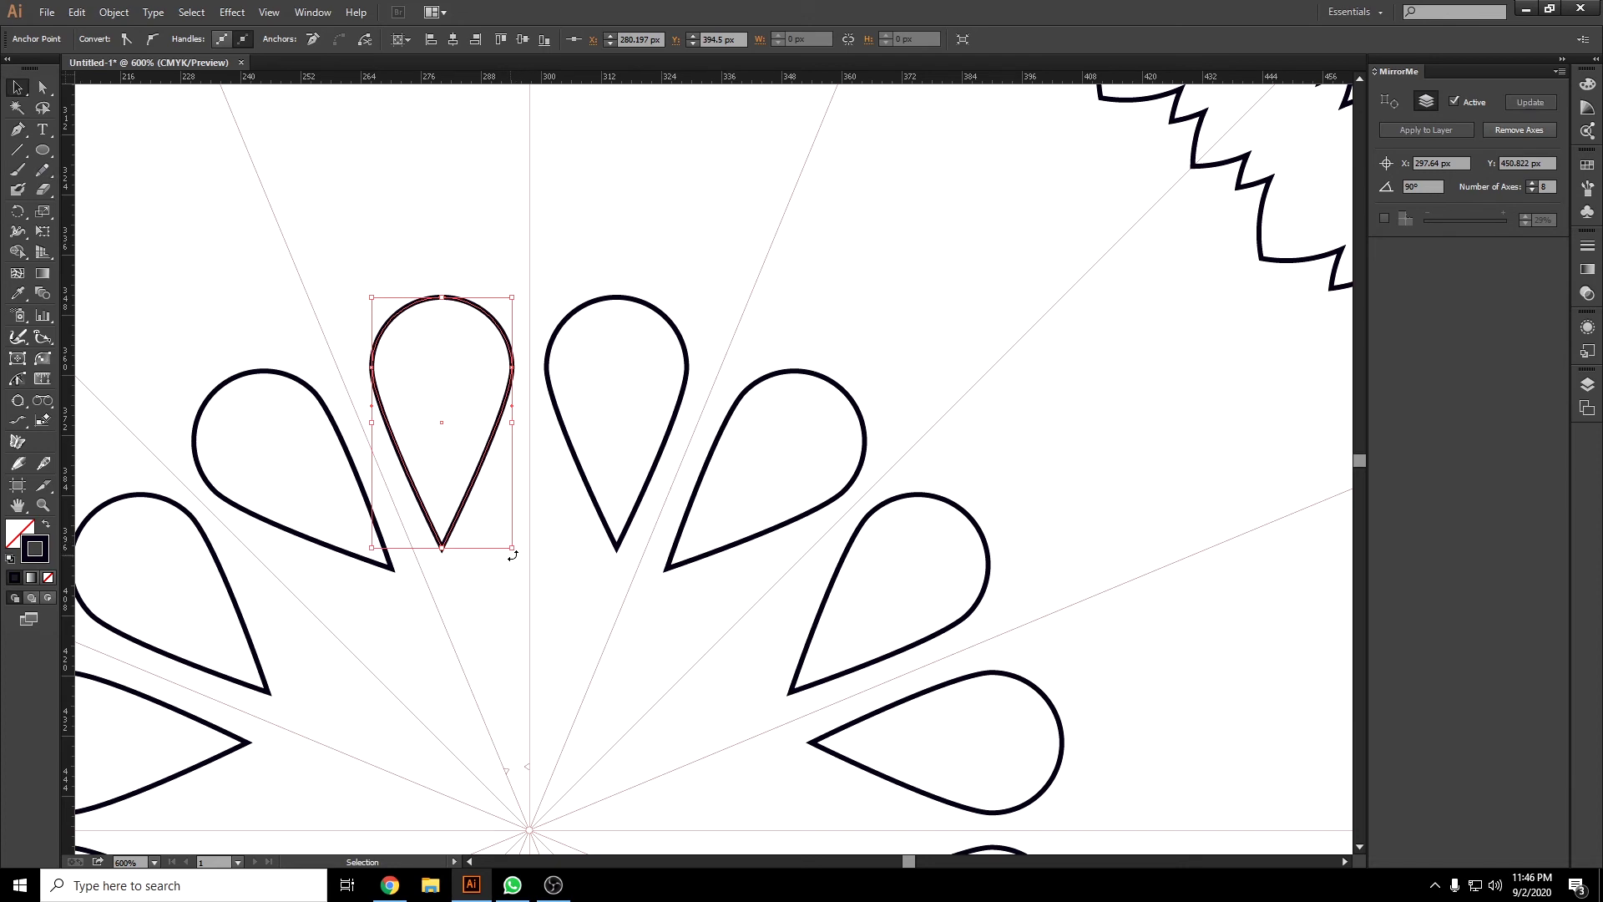
mouse_move(518, 553)
mouse_down()
mouse_move(532, 550)
mouse_move(494, 628)
mouse_move(484, 609)
mouse_up()
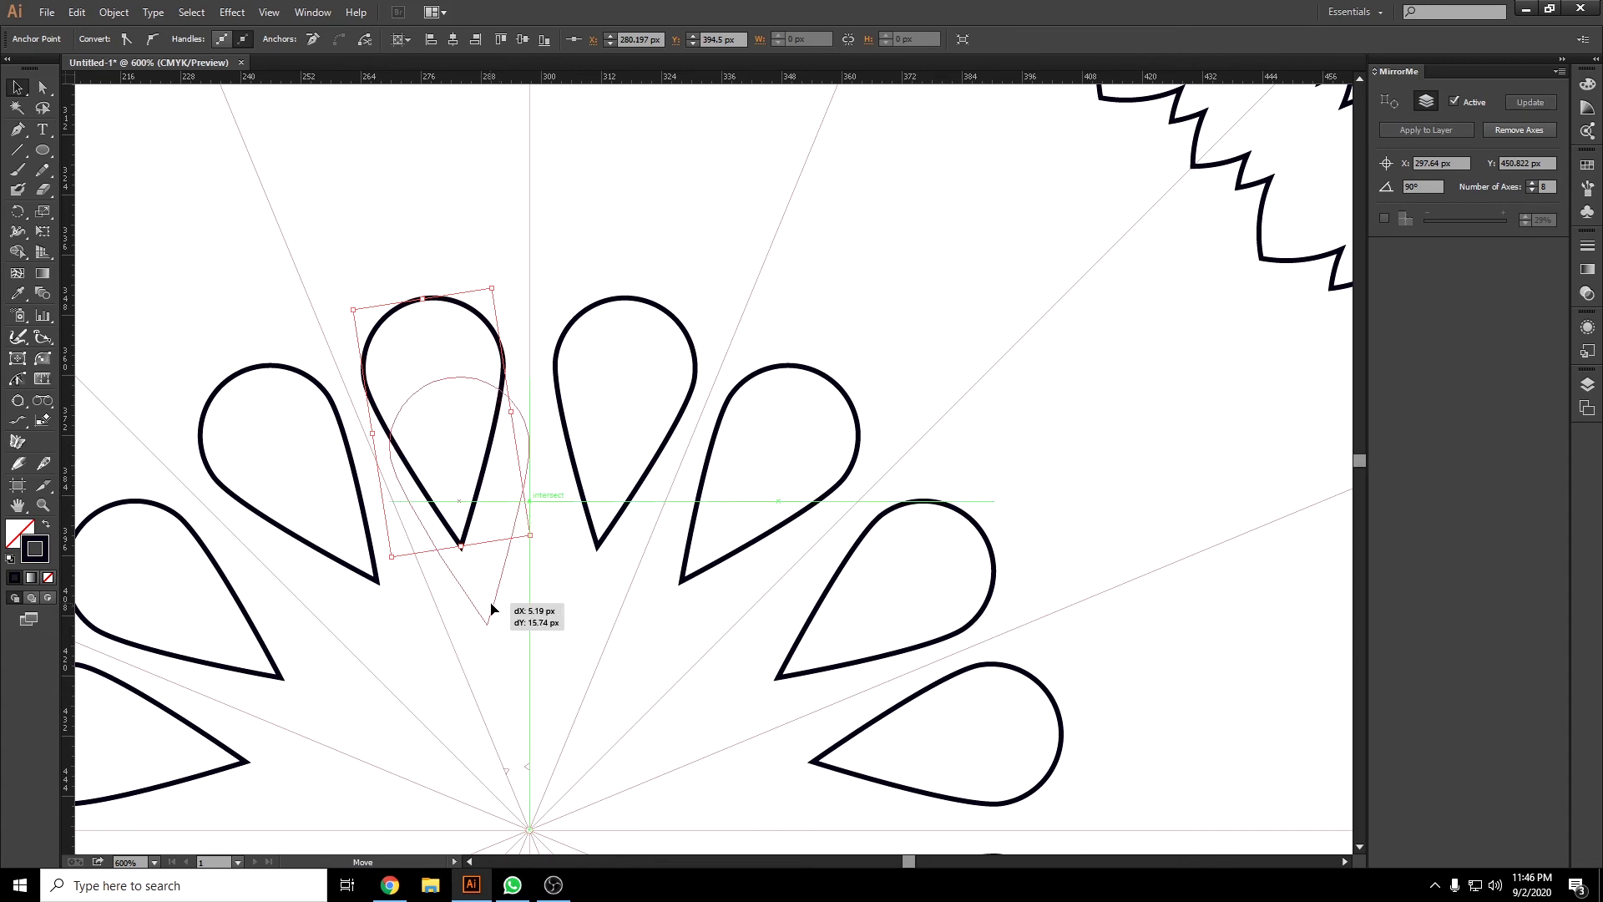
drag(484, 609, 489, 409)
click(502, 682)
scroll(524, 688, down, 3)
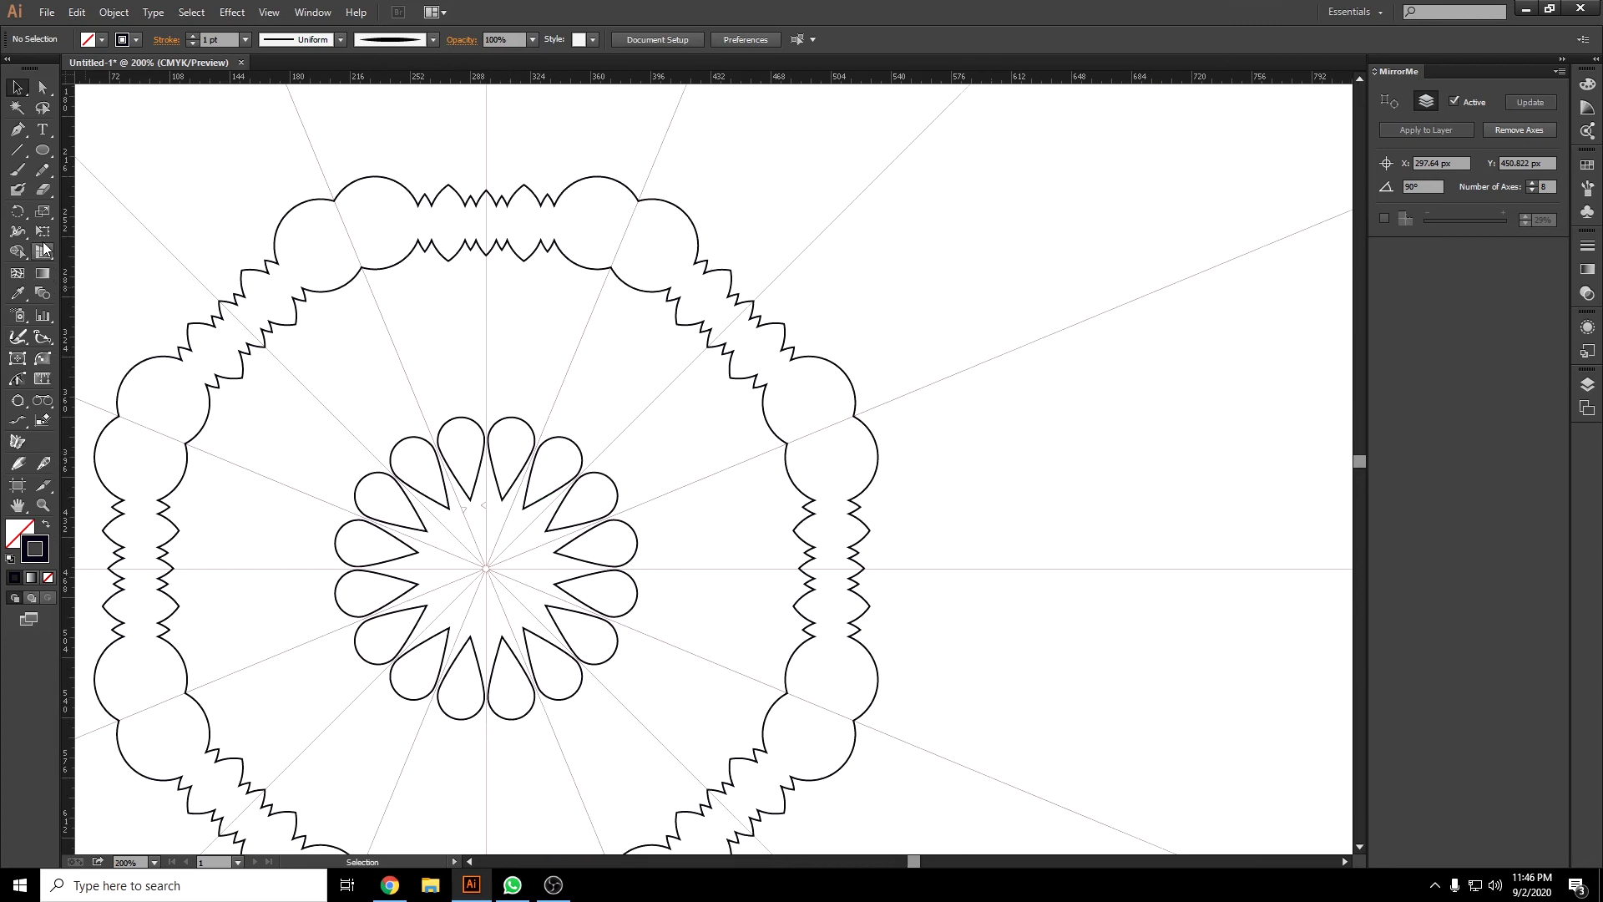
Swap fill and stroke so the petals are solid black, keeping the outer frame an outline.
click(447, 433)
key(shift)
key(shift+x)
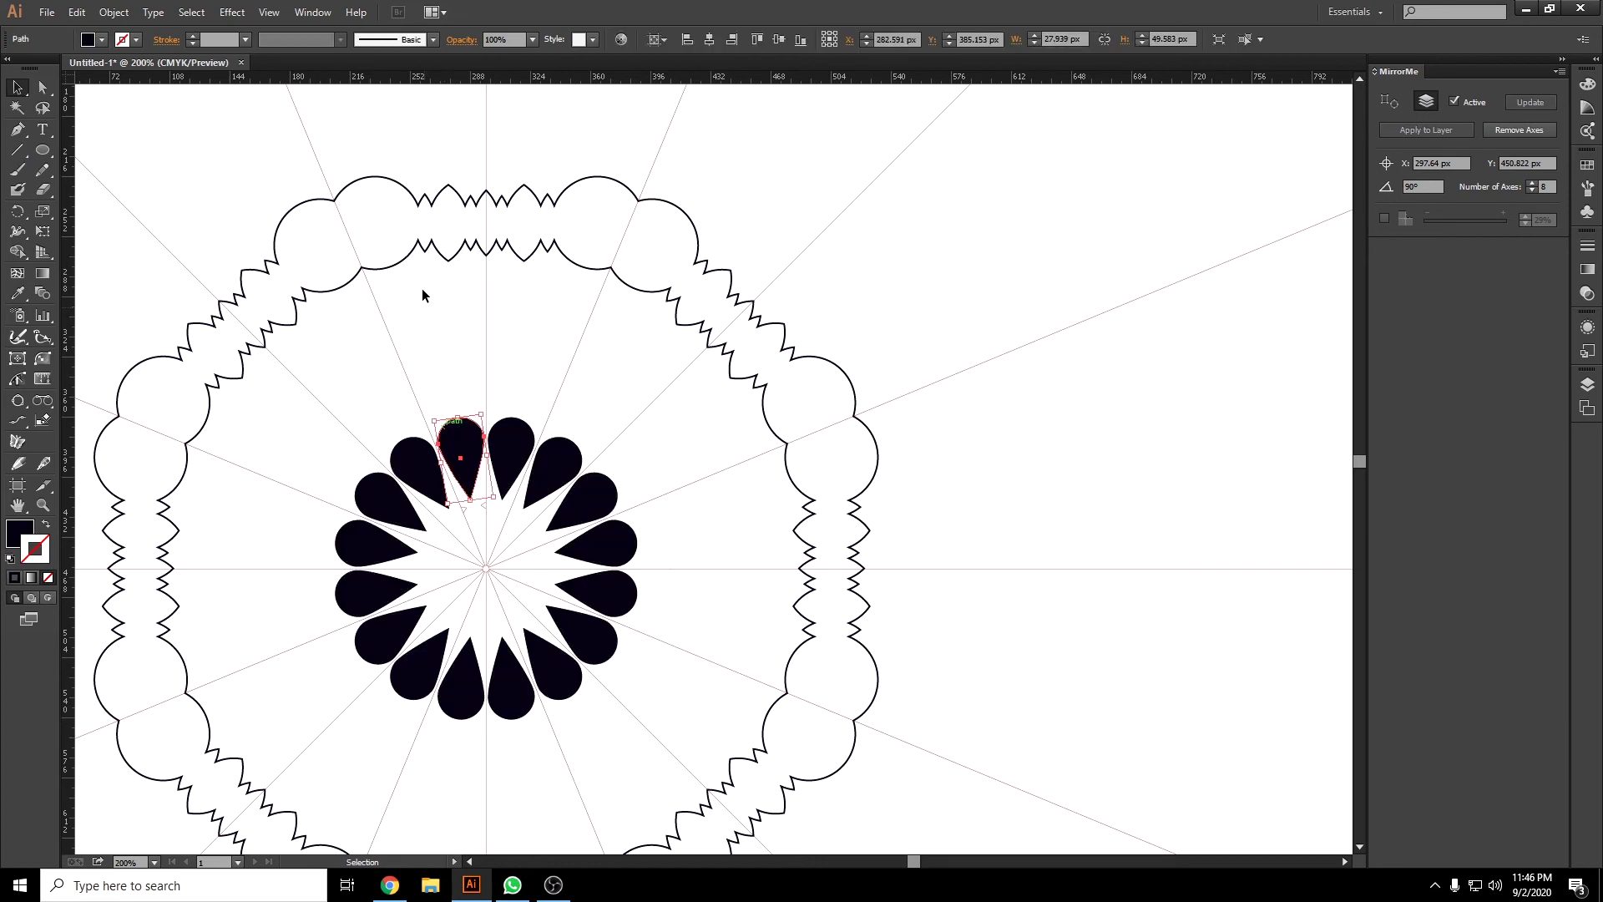
click(419, 250)
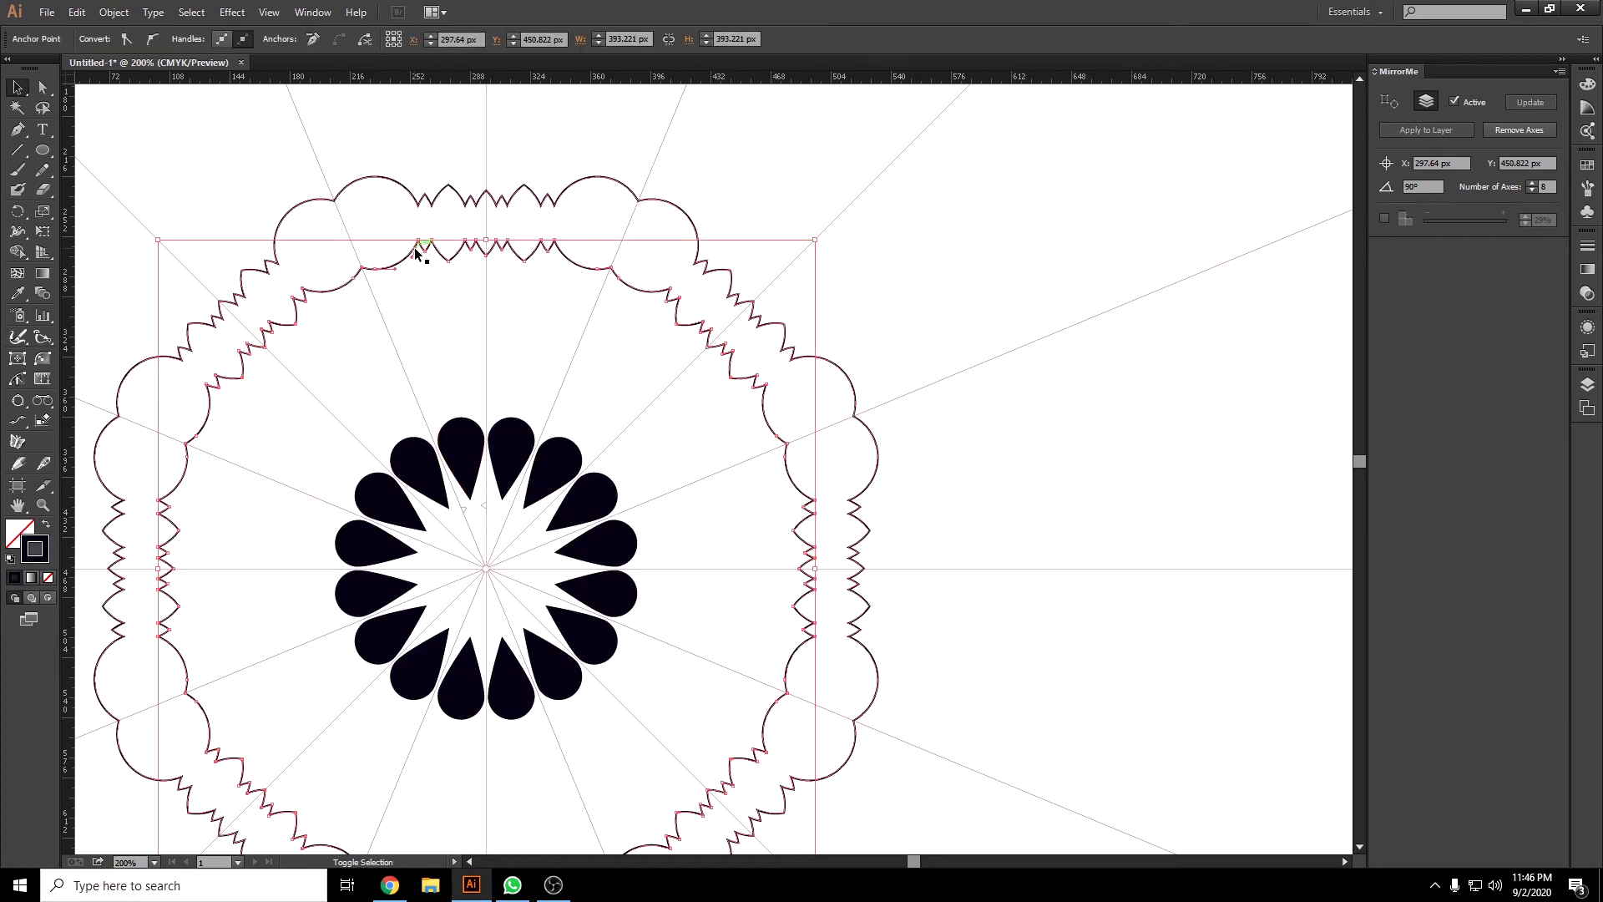
key(shift+x)
key(shift+x)
click(431, 338)
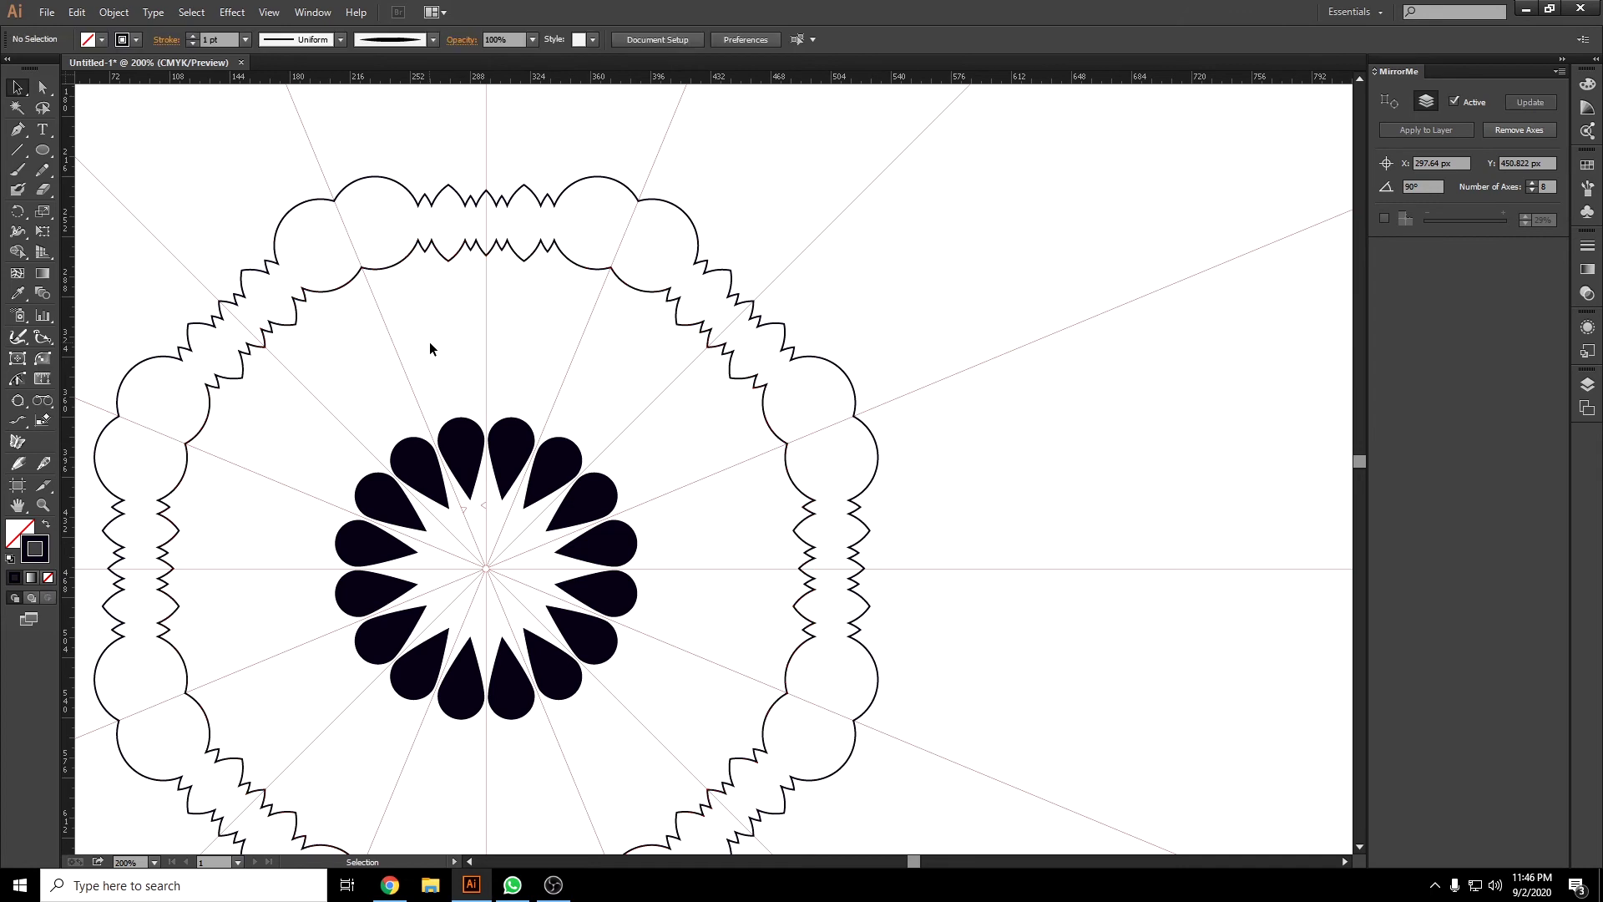
click(41, 159)
Draw seven small ellipses and circles between the petals and the frame, mirrored around the axes.
drag(409, 363, 440, 387)
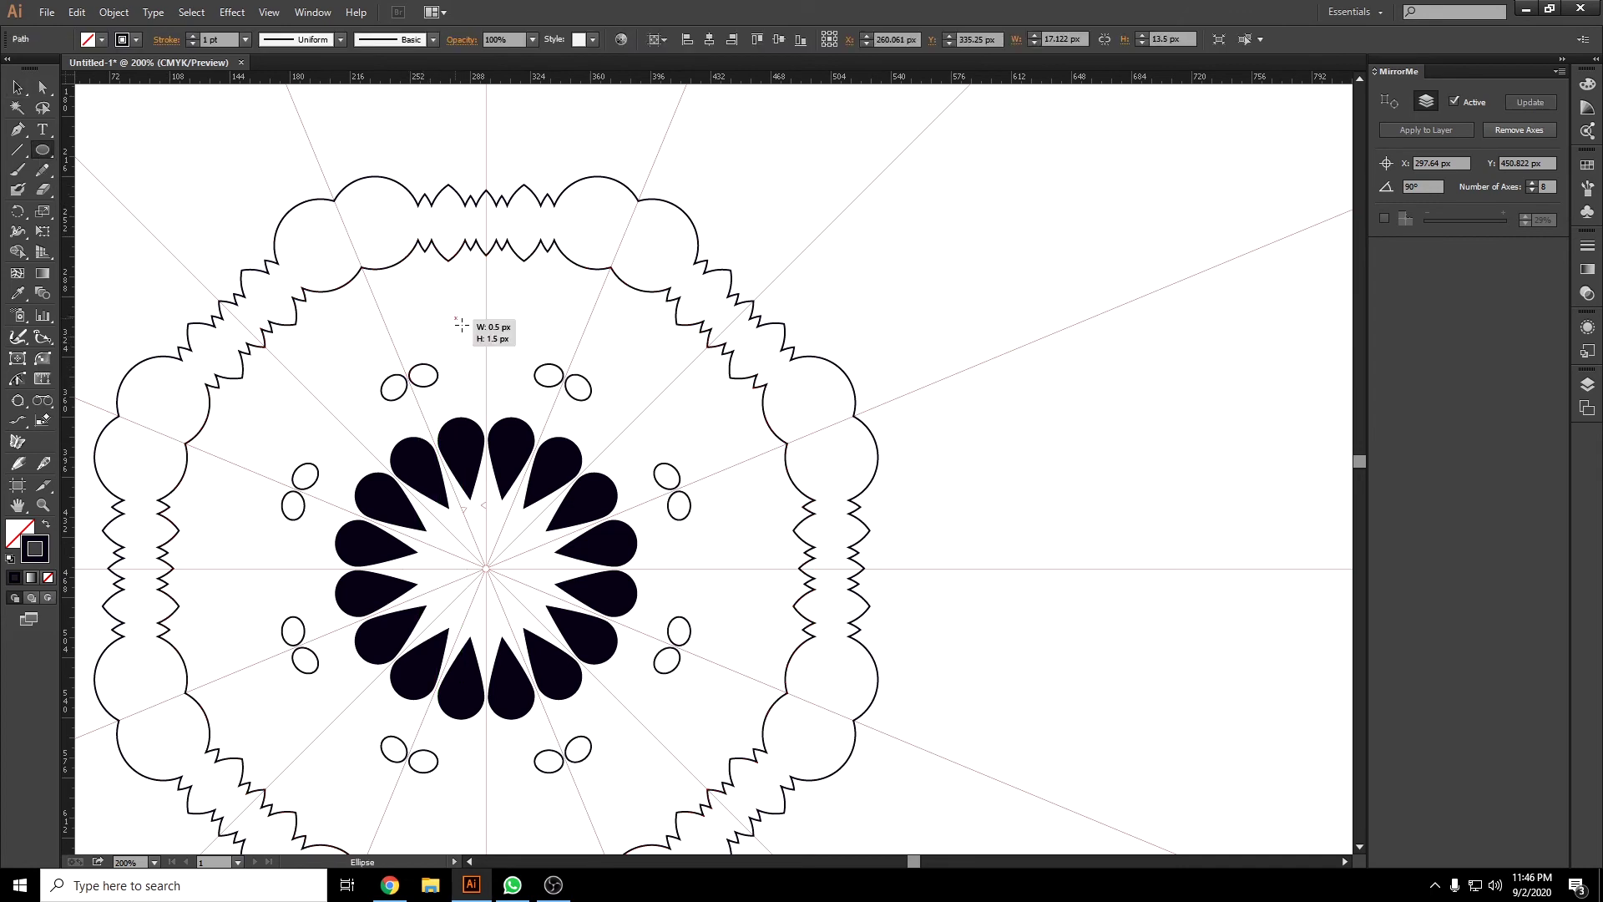
drag(456, 317, 472, 336)
drag(449, 278, 459, 287)
drag(458, 288, 458, 288)
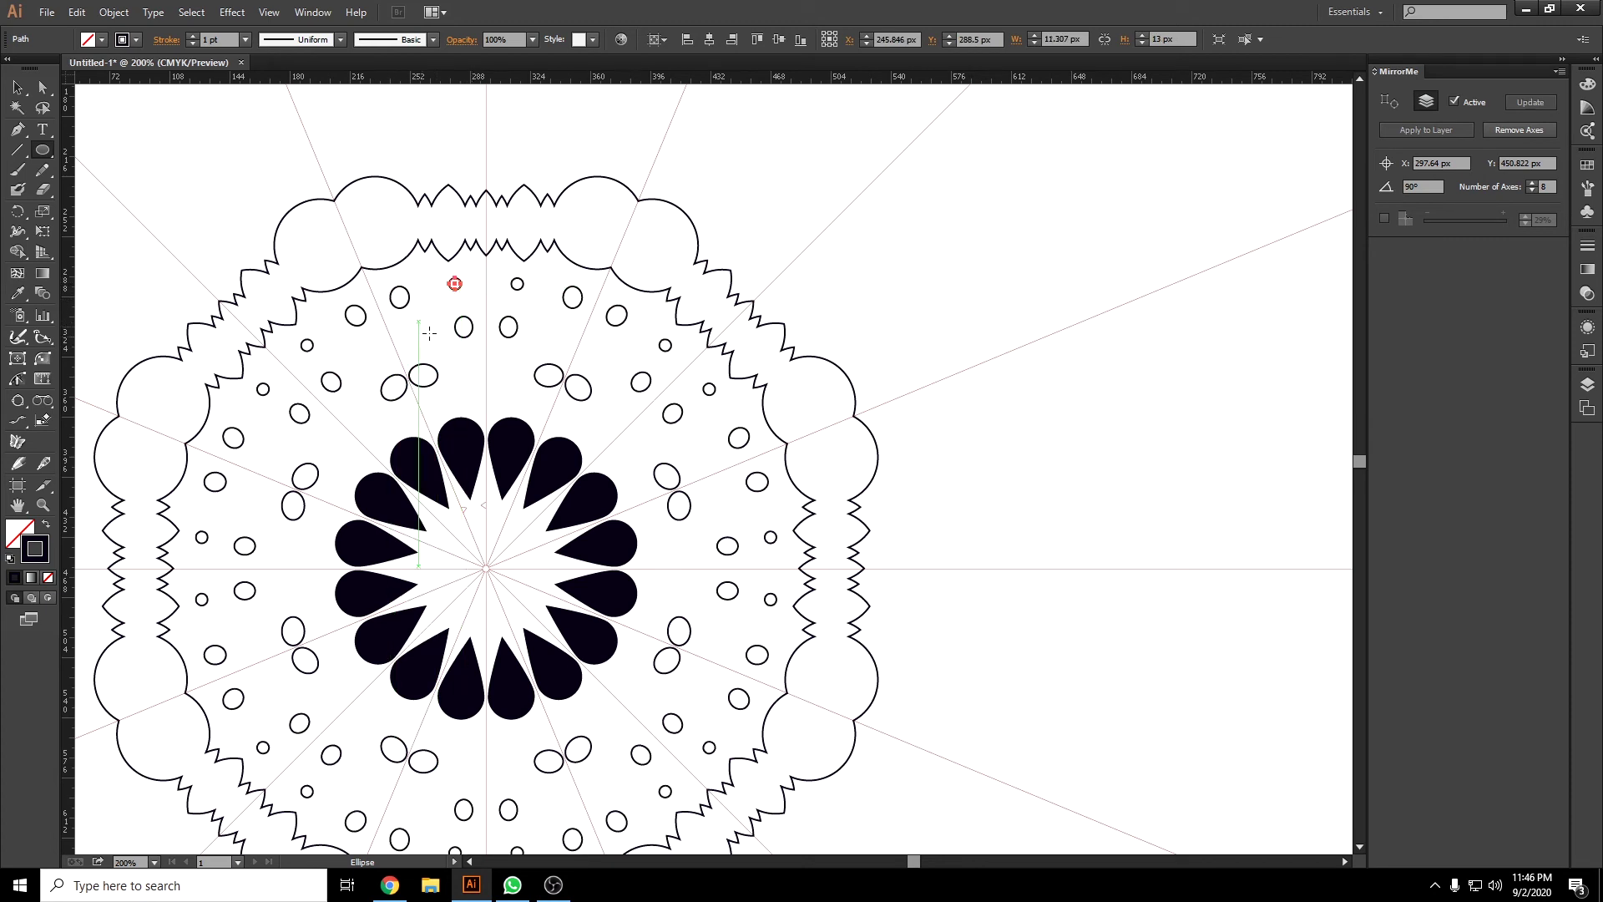
mouse_move(464, 375)
mouse_down()
mouse_move(472, 399)
mouse_move(437, 406)
mouse_up()
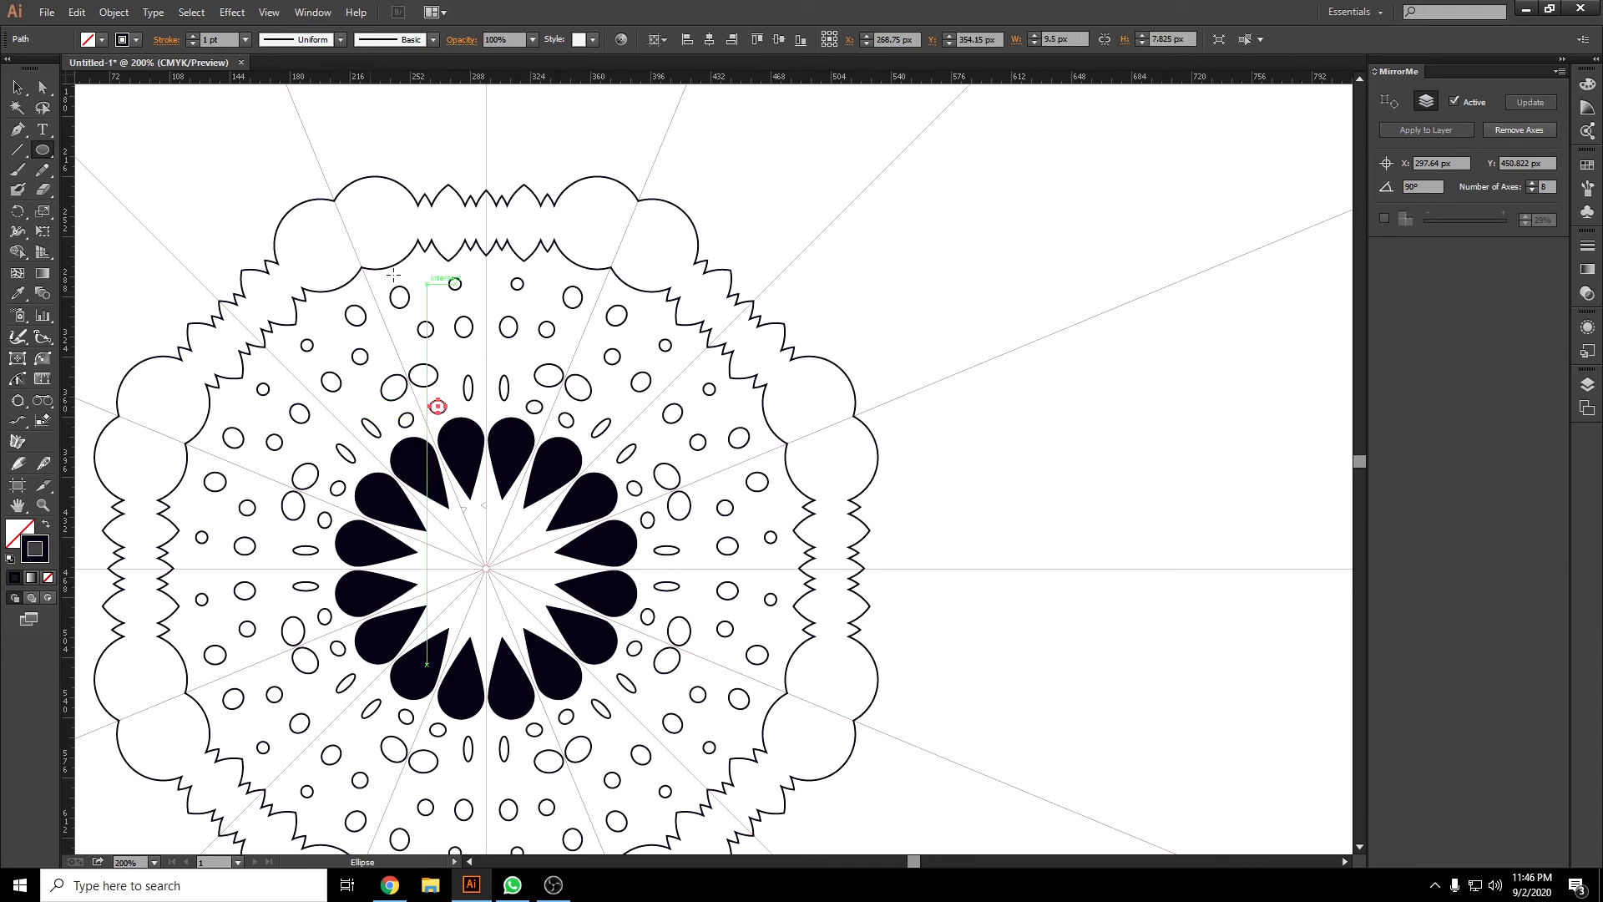
mouse_move(419, 283)
mouse_down()
mouse_move(433, 293)
mouse_move(420, 275)
mouse_up()
mouse_move(403, 332)
mouse_down()
mouse_move(413, 350)
mouse_move(387, 350)
mouse_move(461, 356)
mouse_move(456, 390)
mouse_up()
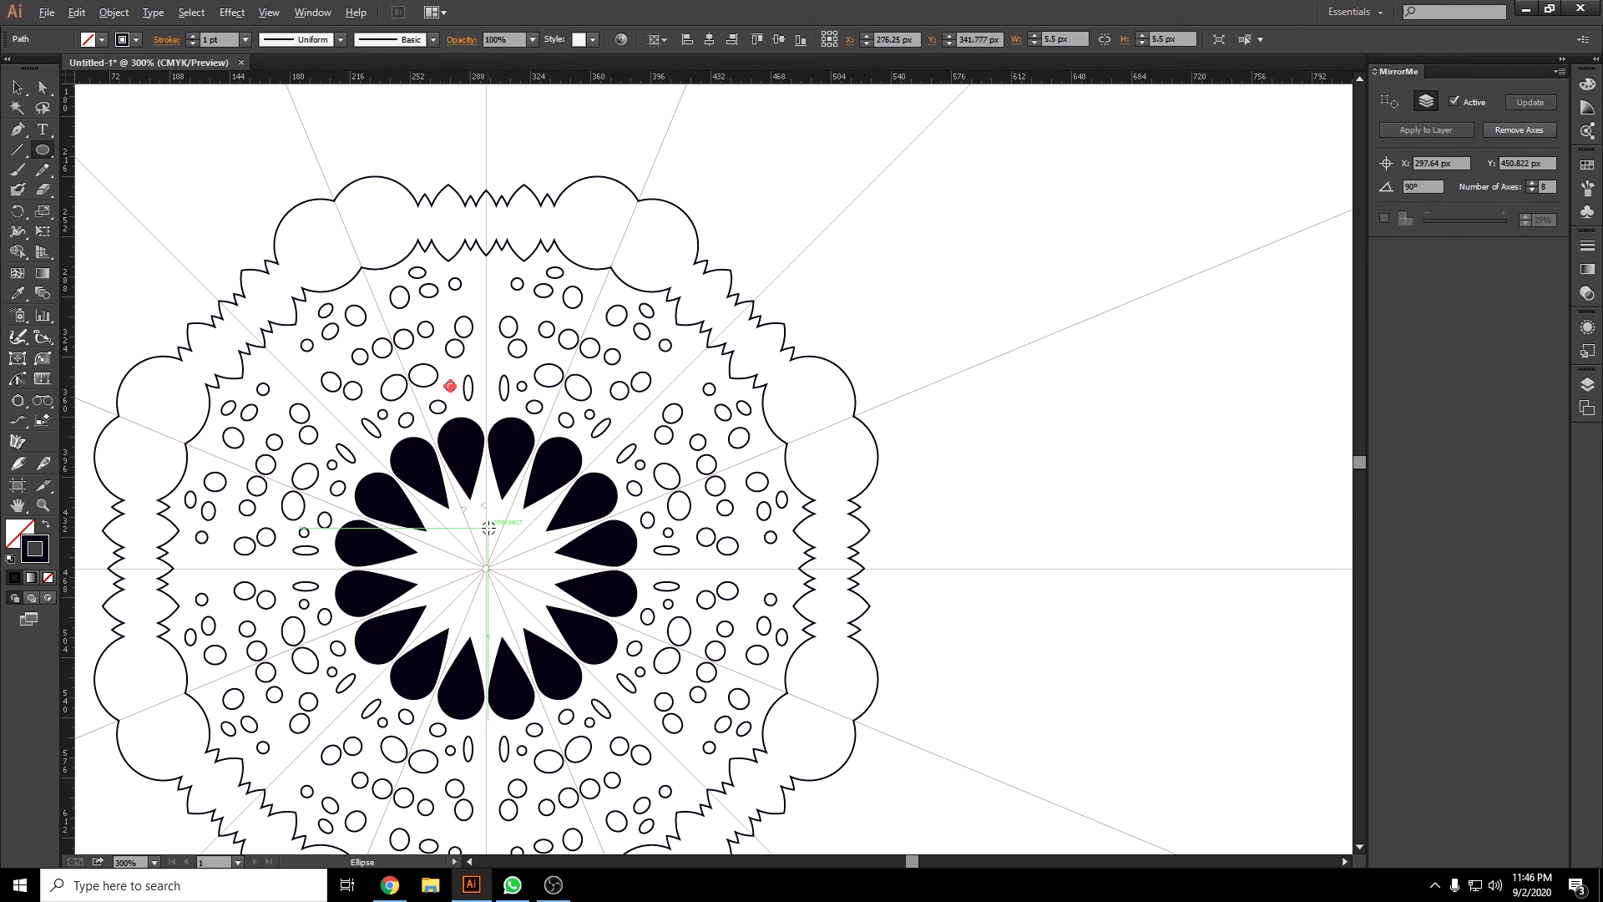
scroll(484, 517, up, 1)
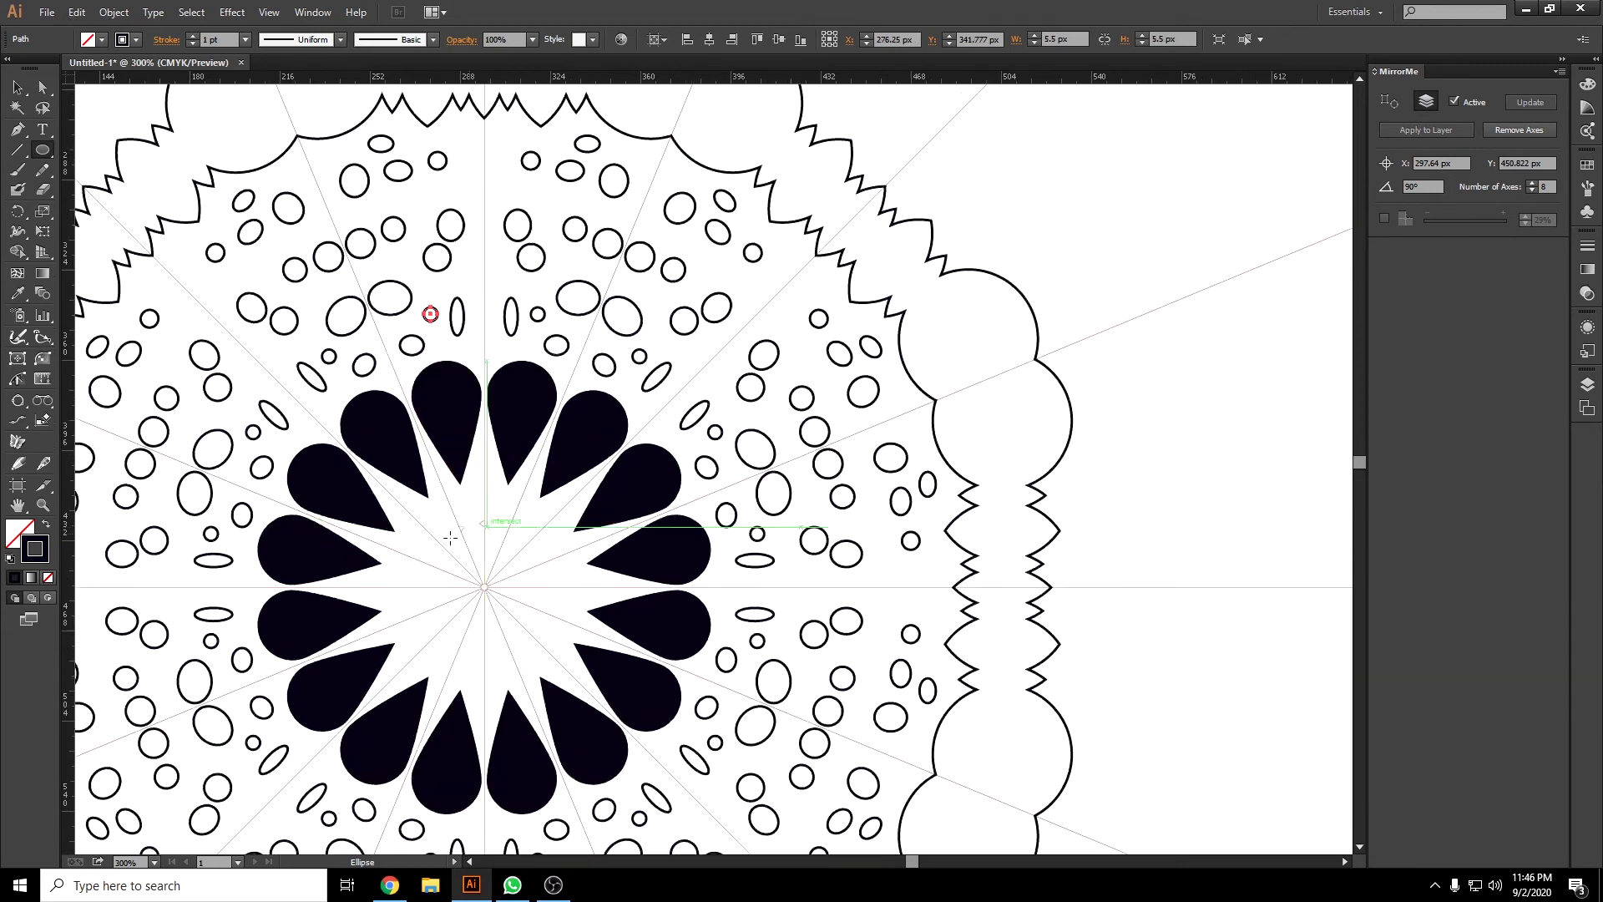
Draw a small square near the flower centre with the Rectangle tool.
click(43, 150)
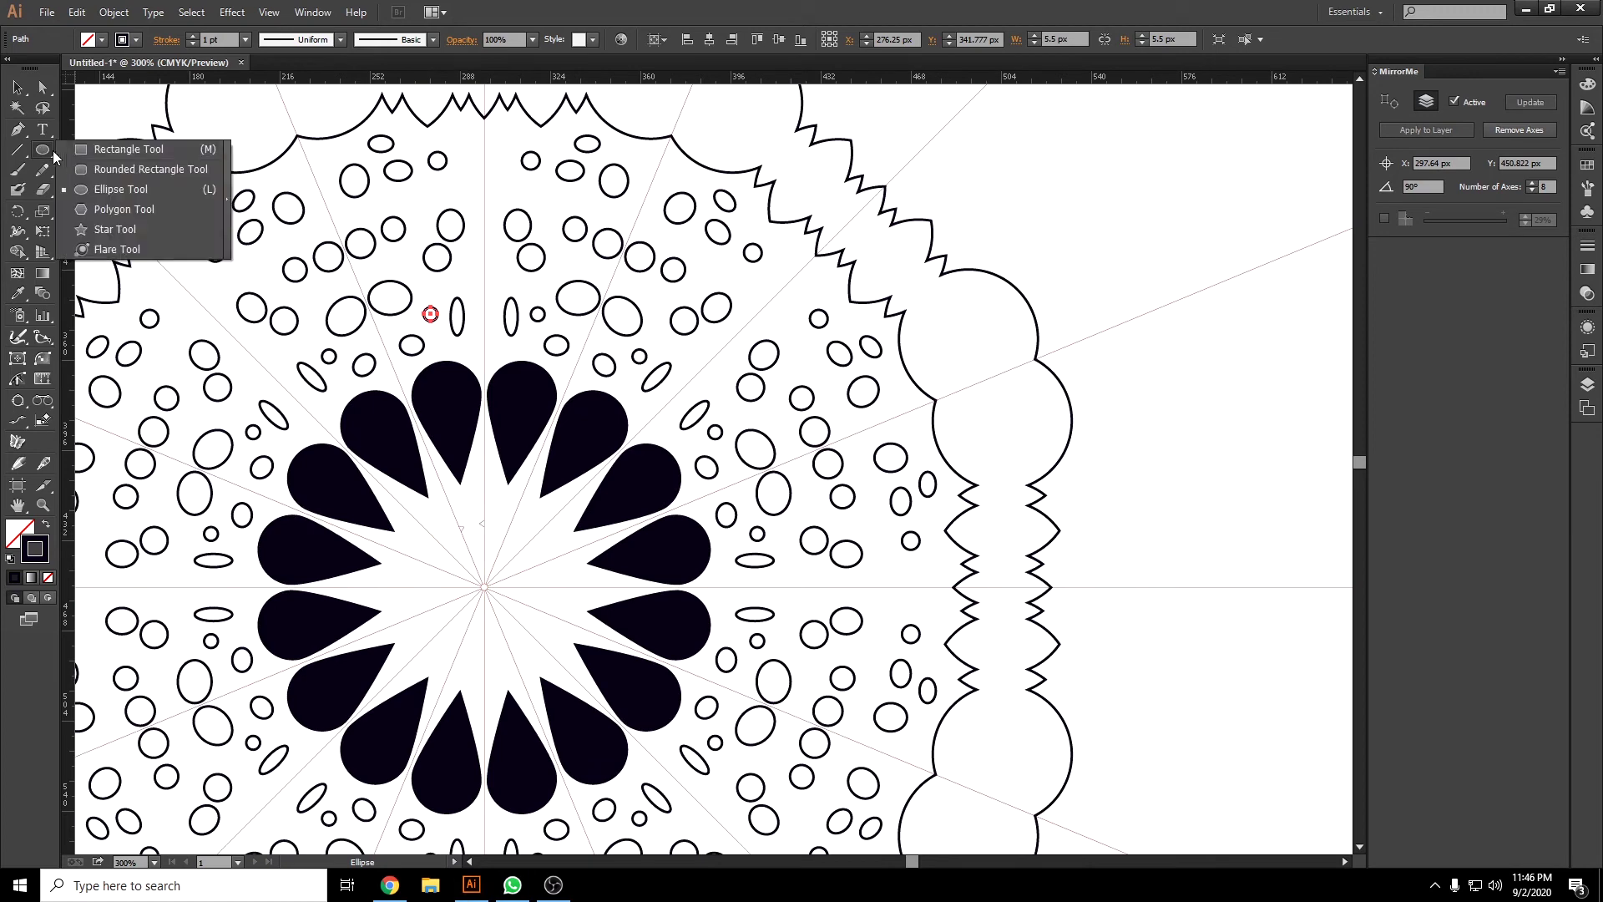
click(121, 150)
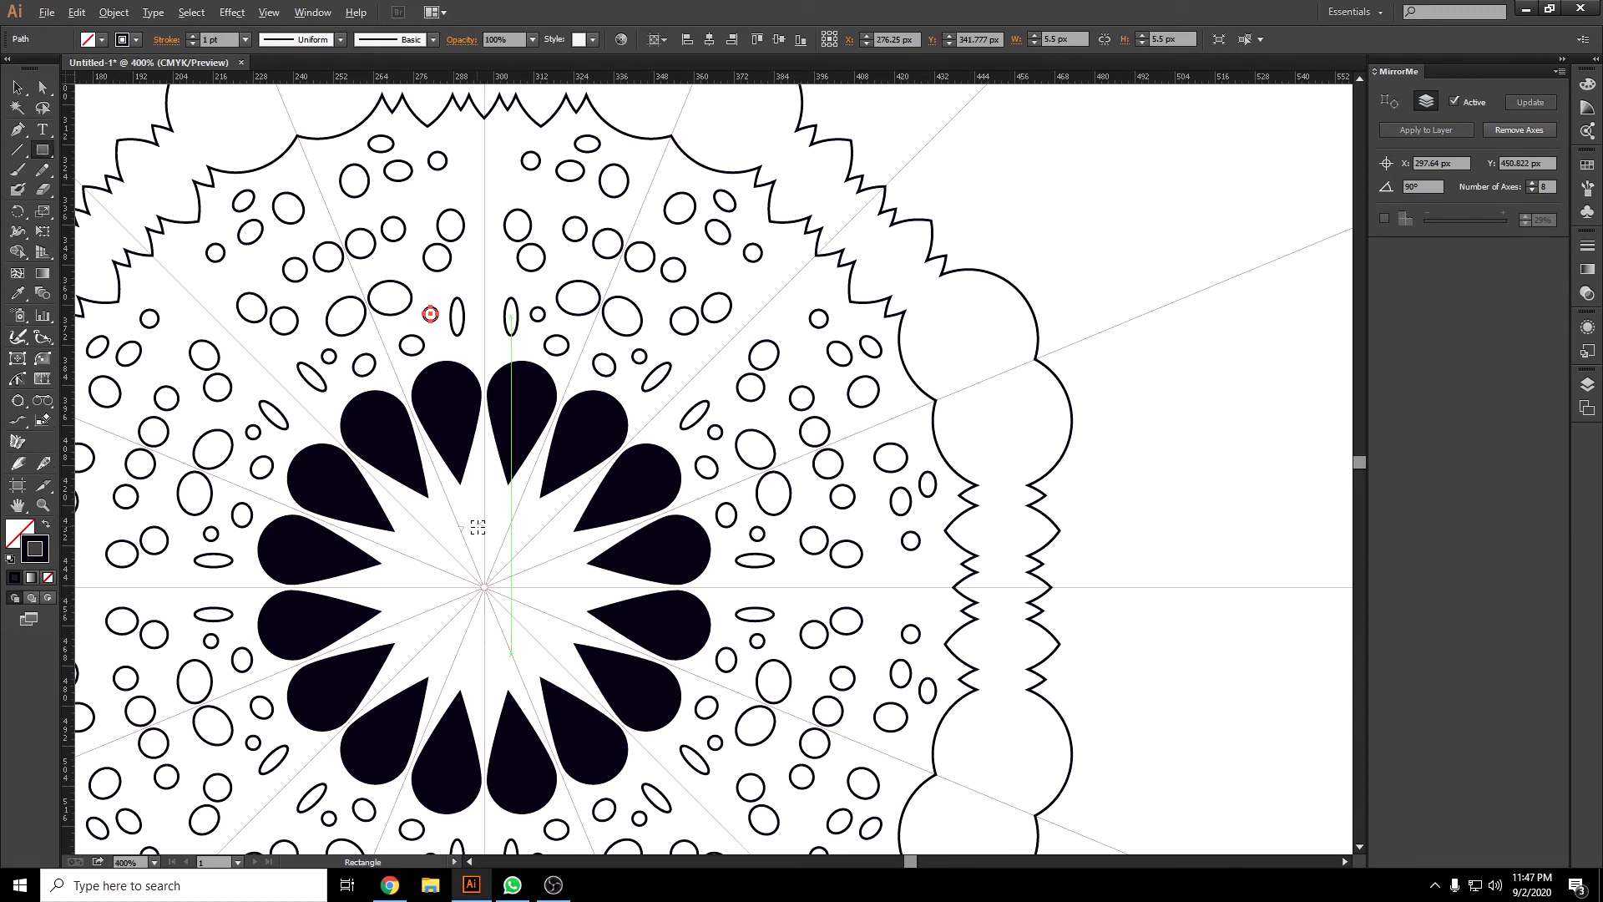
scroll(478, 527, up, 2)
drag(448, 505, 480, 539)
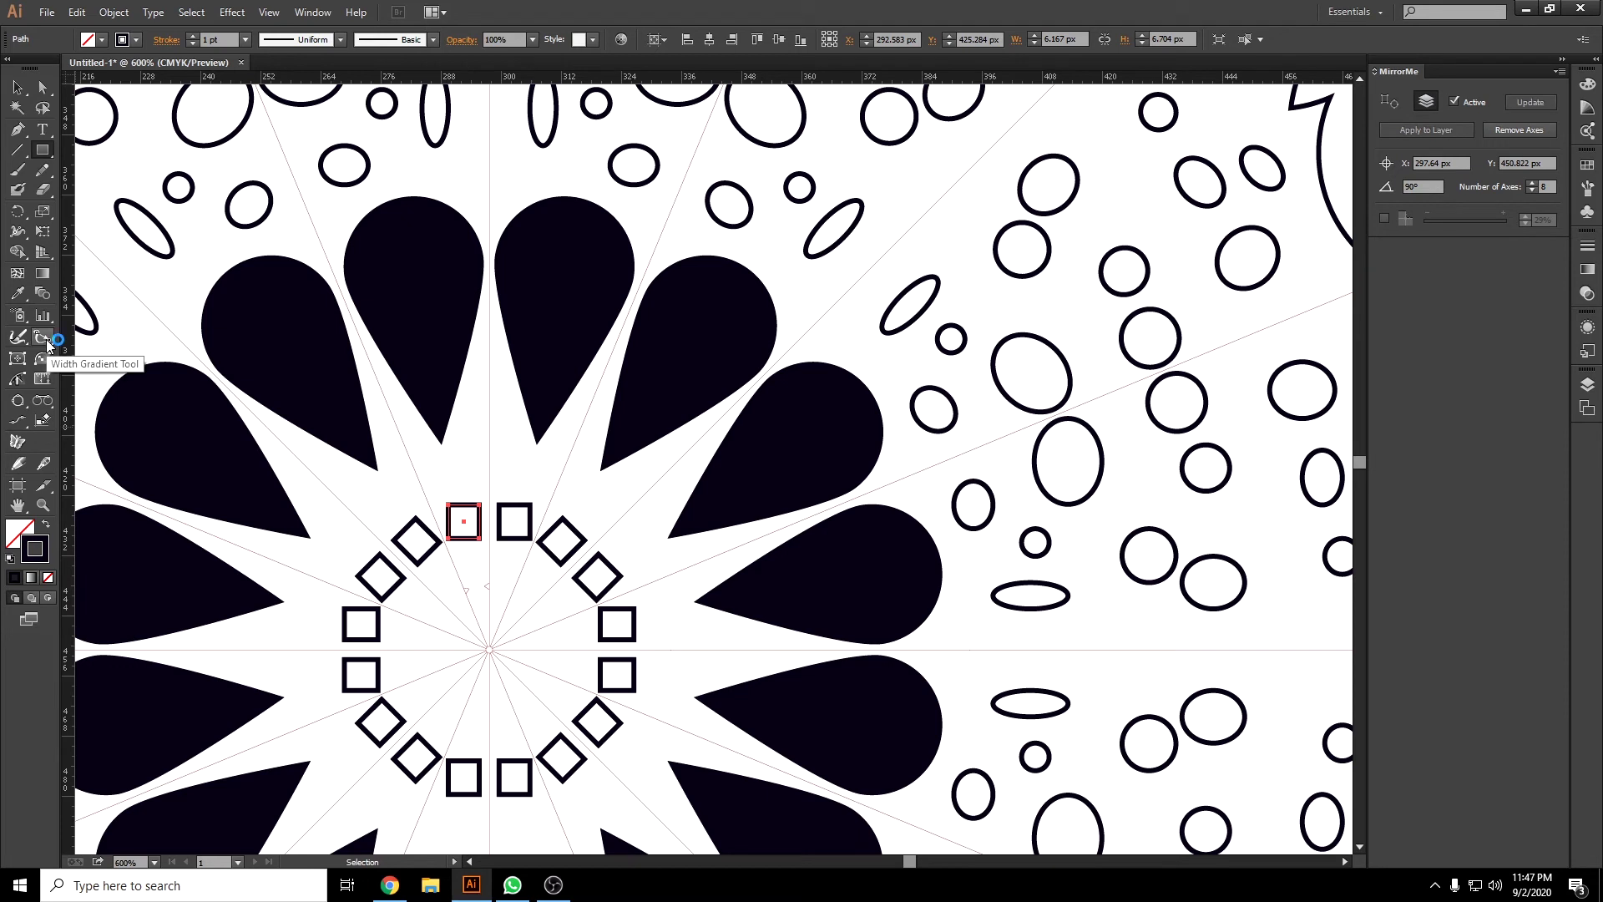
Round one corner of the square into a quarter-round and rotate it so the arc faces outward.
click(46, 362)
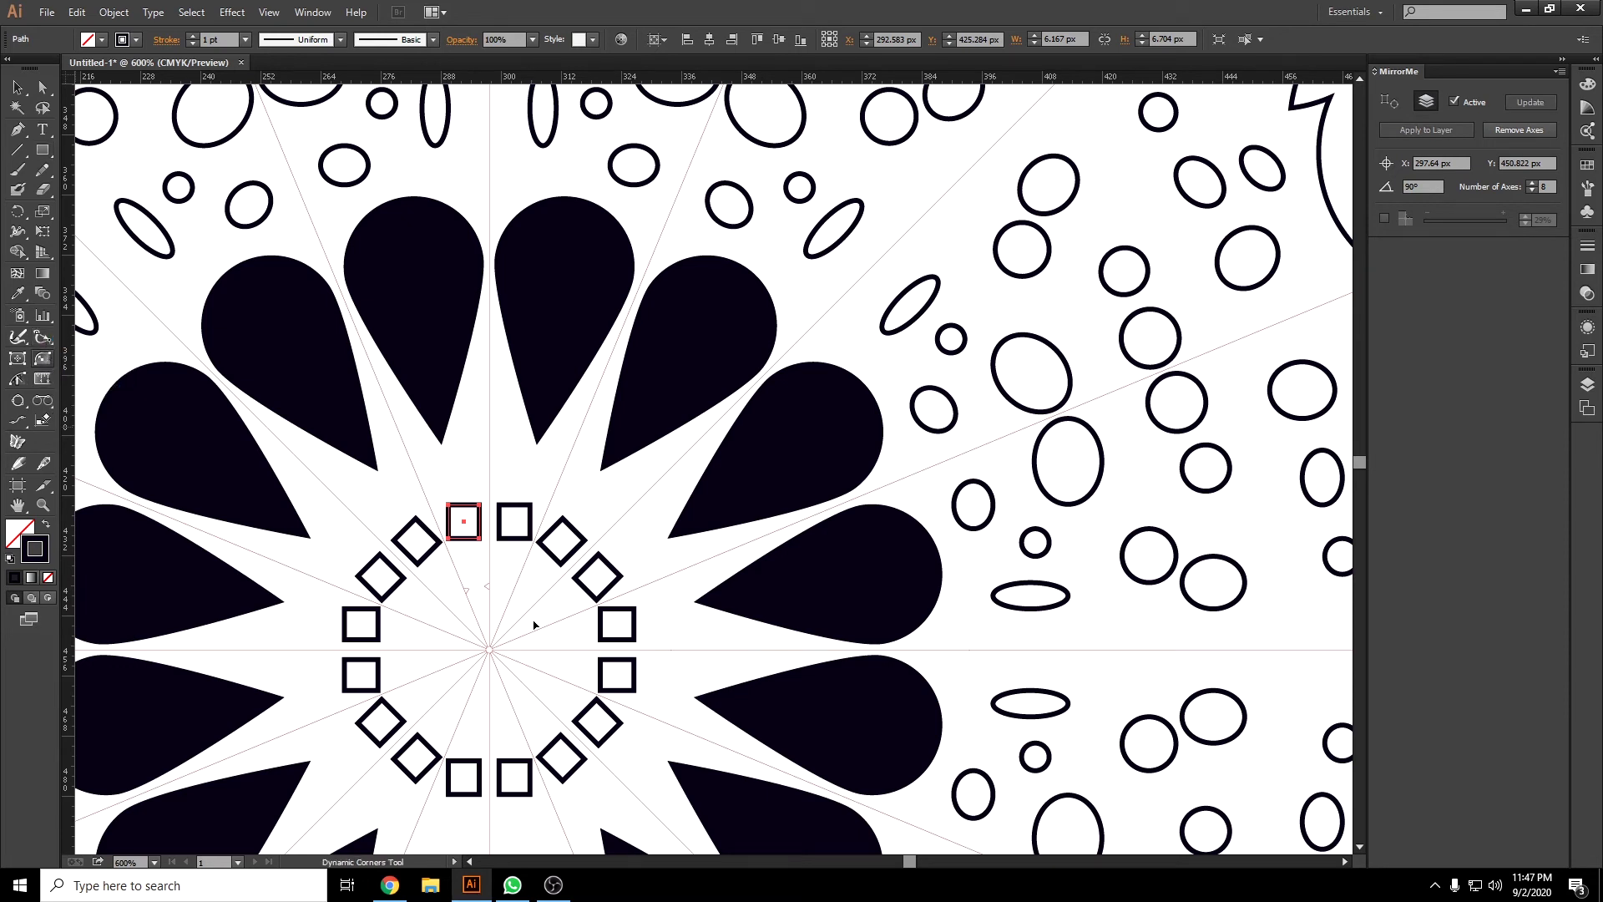
drag(479, 534, 448, 557)
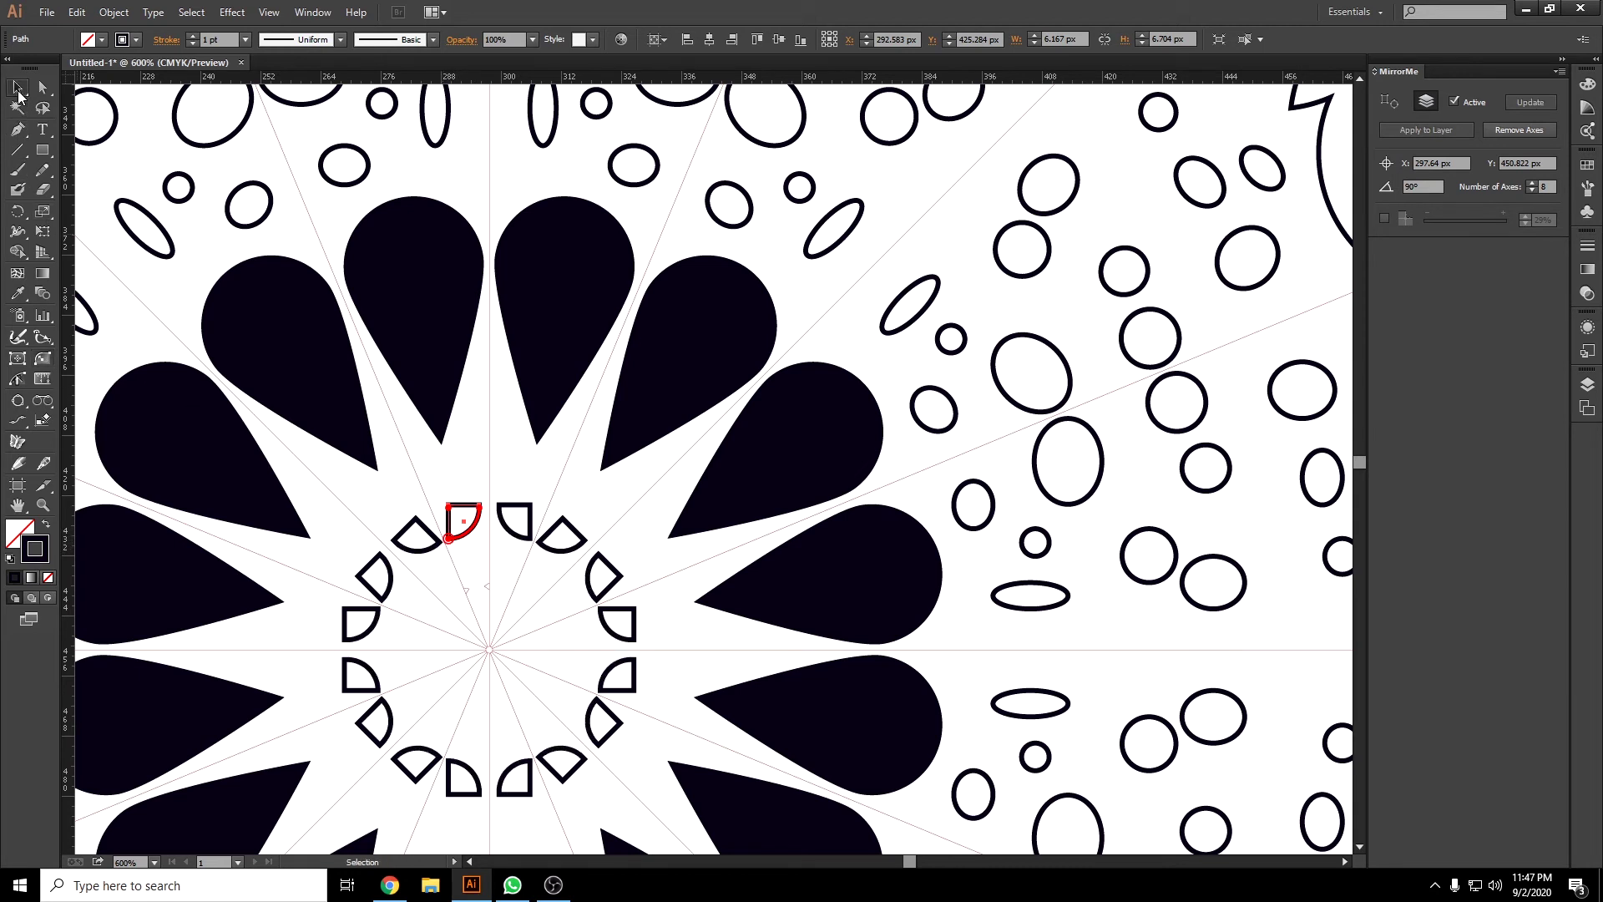
click(18, 87)
mouse_move(485, 501)
mouse_down()
mouse_move(418, 519)
mouse_move(506, 590)
mouse_up()
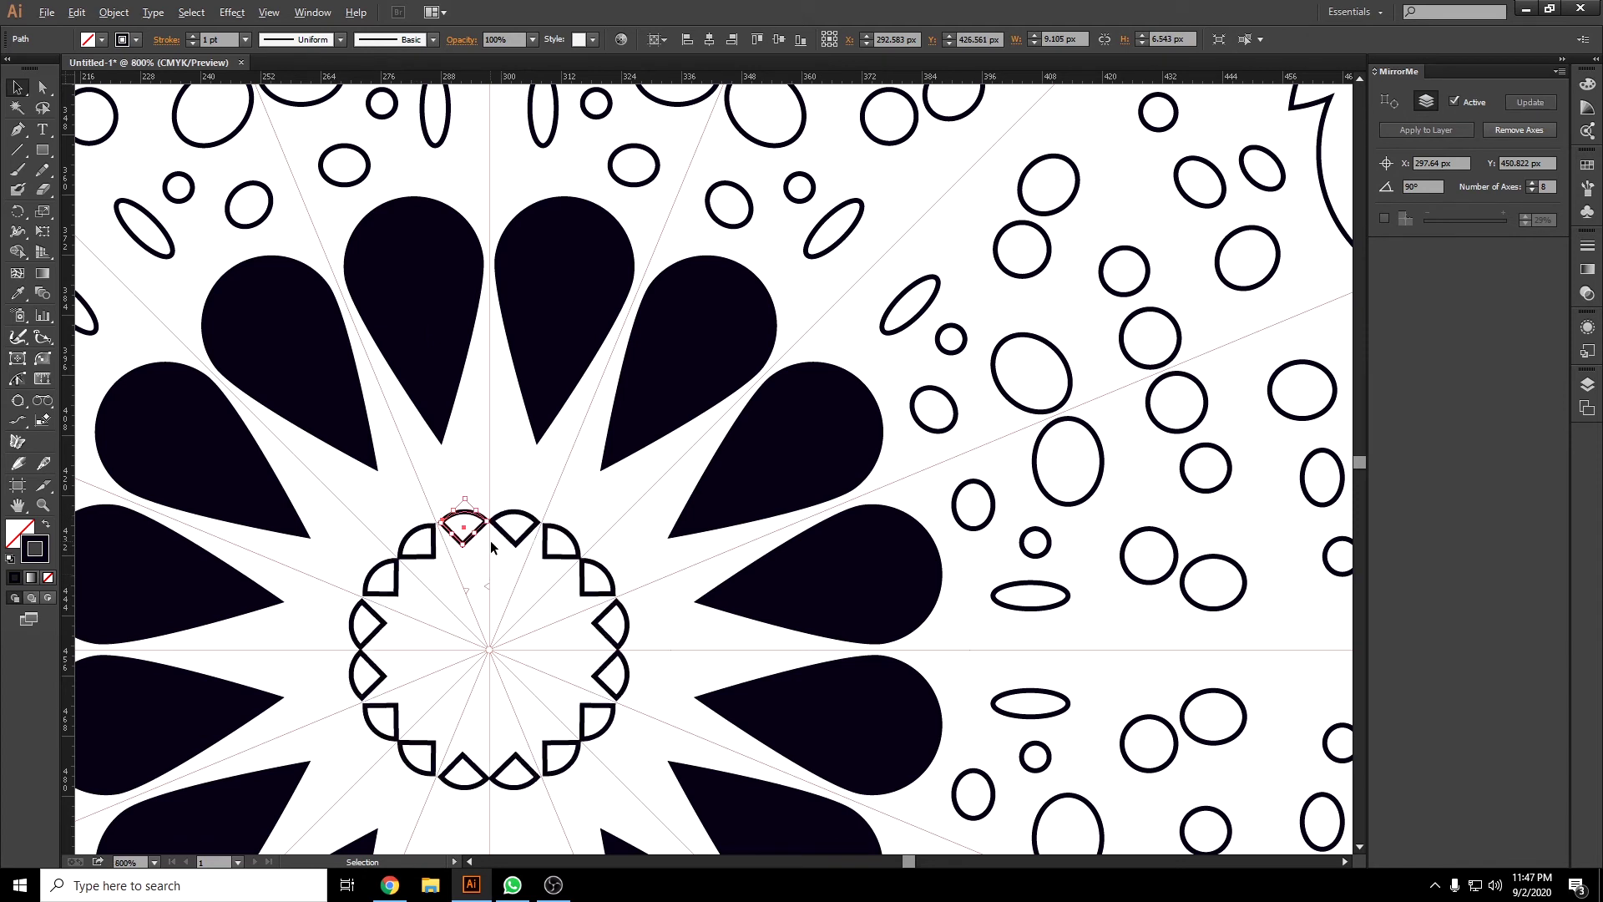
key(ctrl+plus)
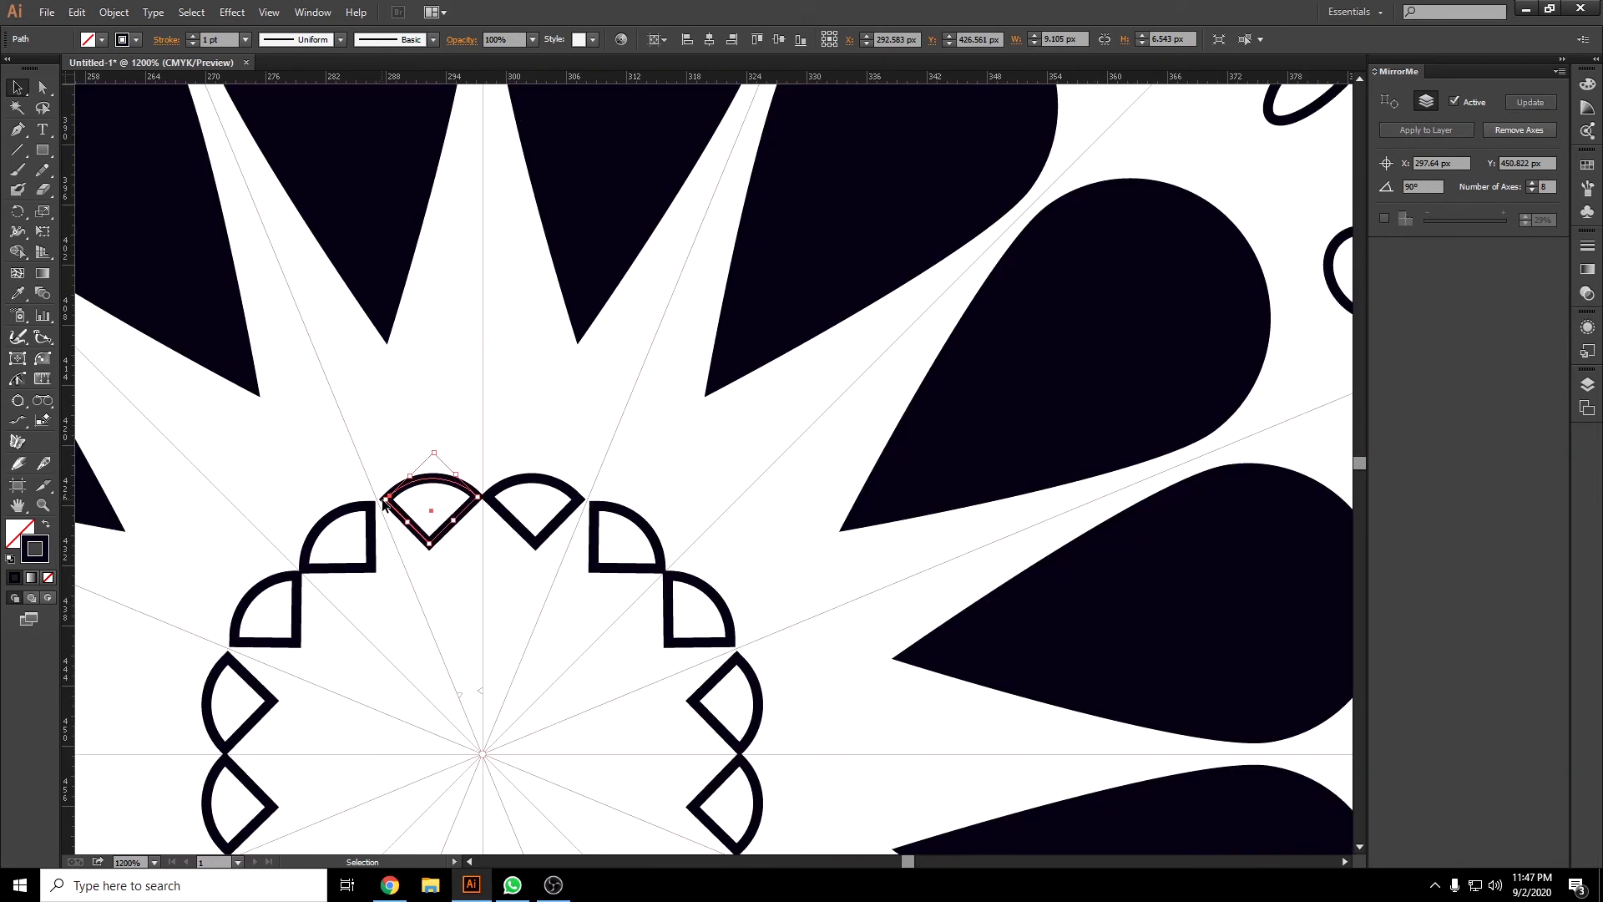
Shrink the quarter-round wedge slightly and thin the ring outlines to 0.5 pt.
mouse_move(383, 501)
mouse_down()
mouse_move(412, 501)
mouse_move(451, 611)
mouse_up()
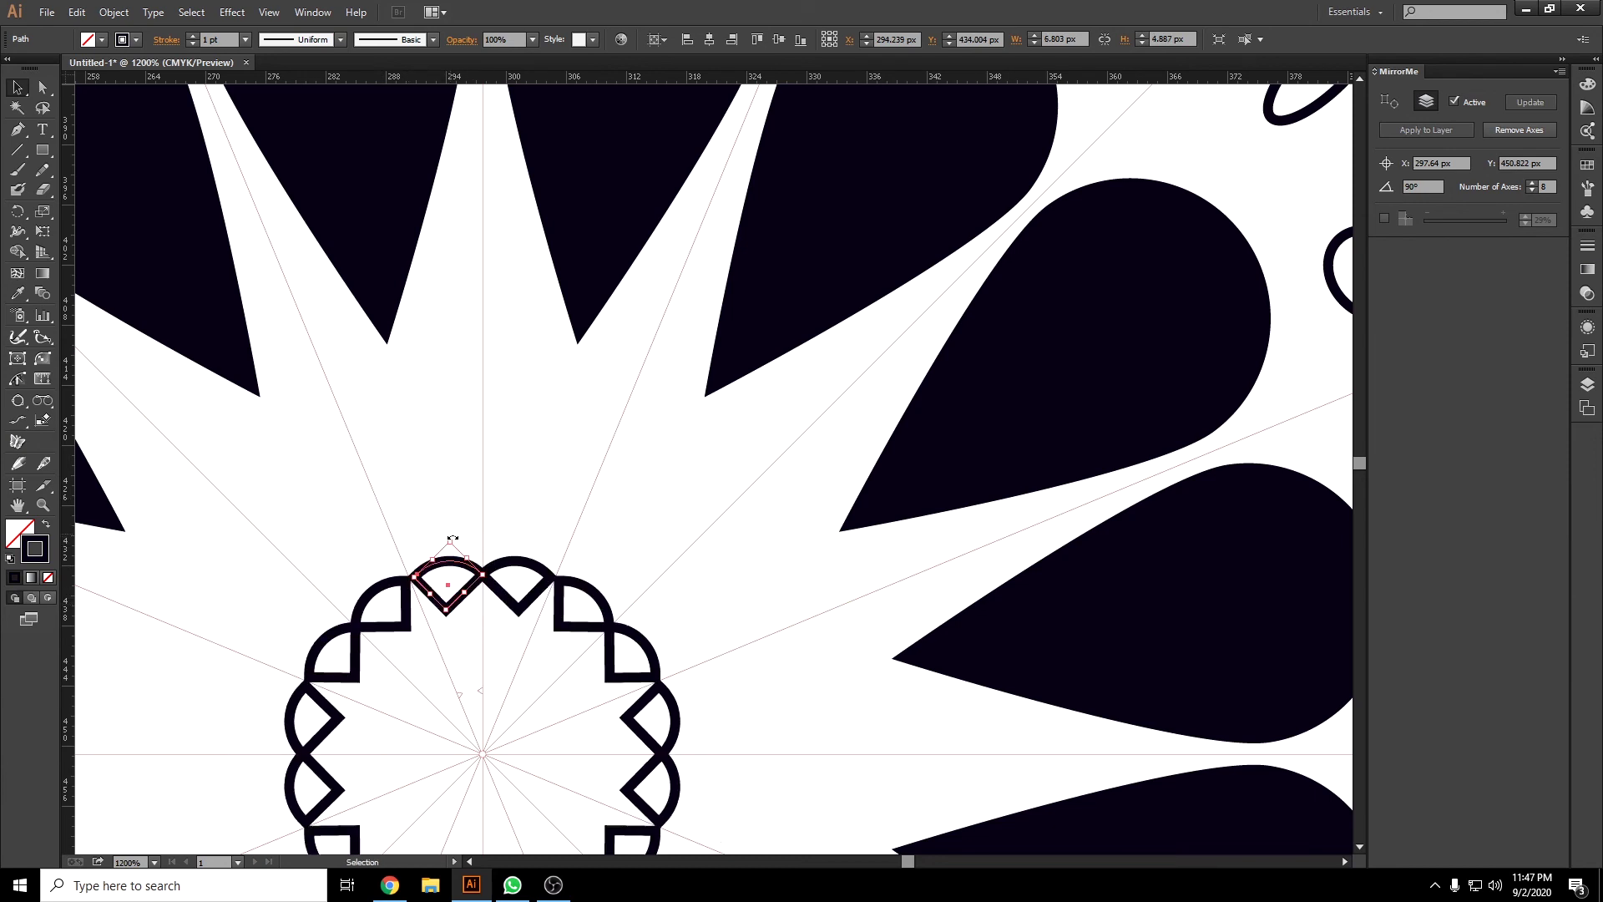
click(246, 40)
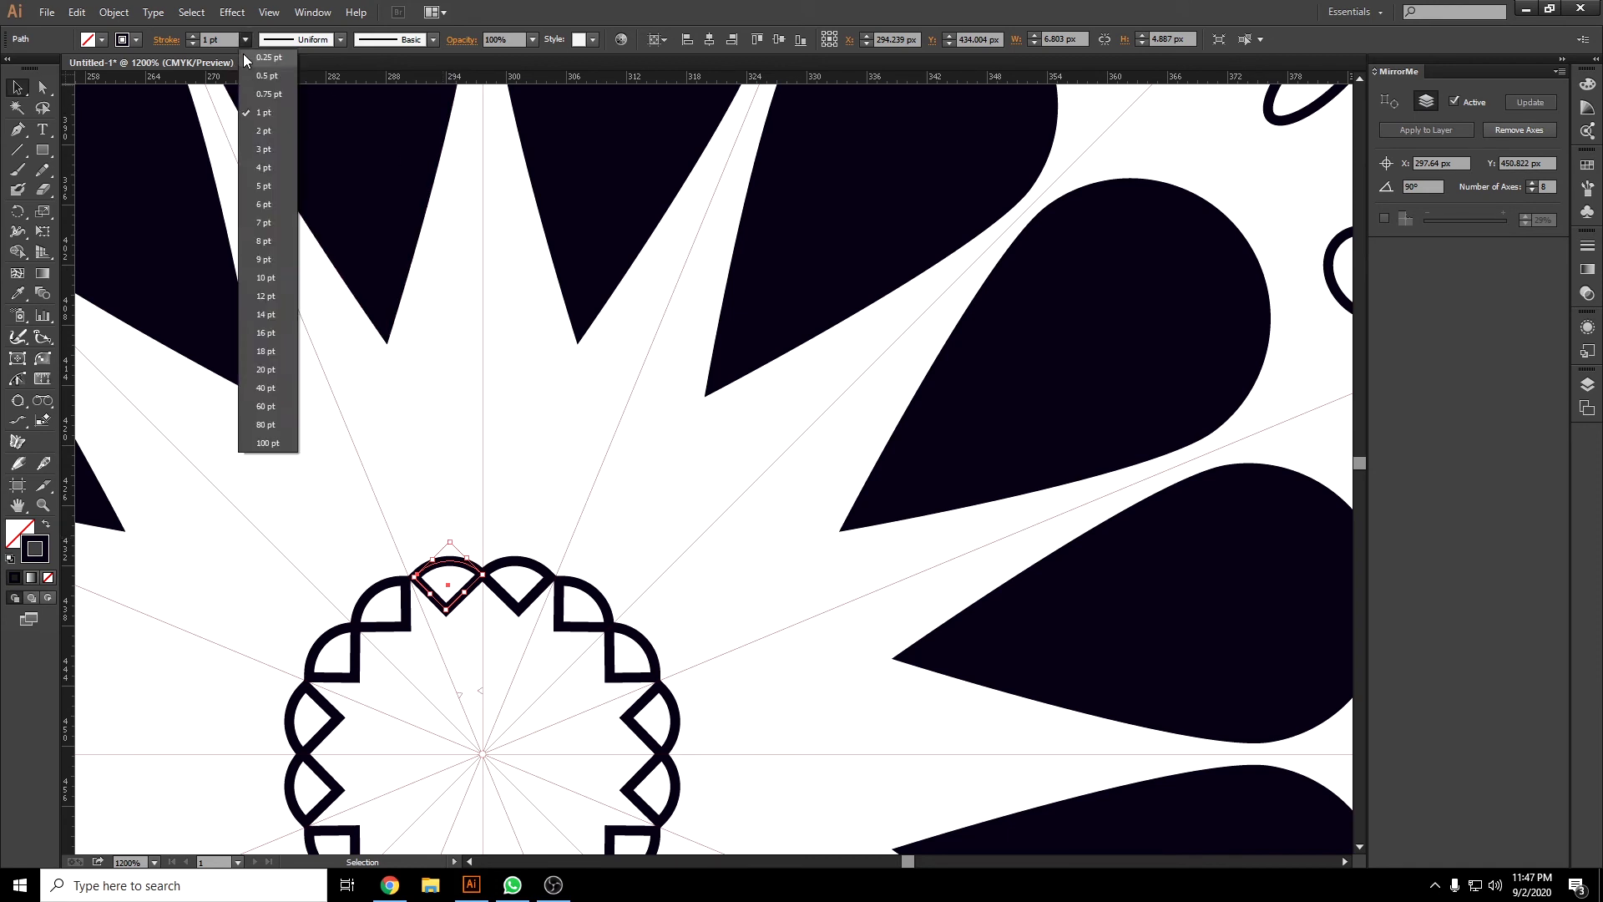
click(267, 75)
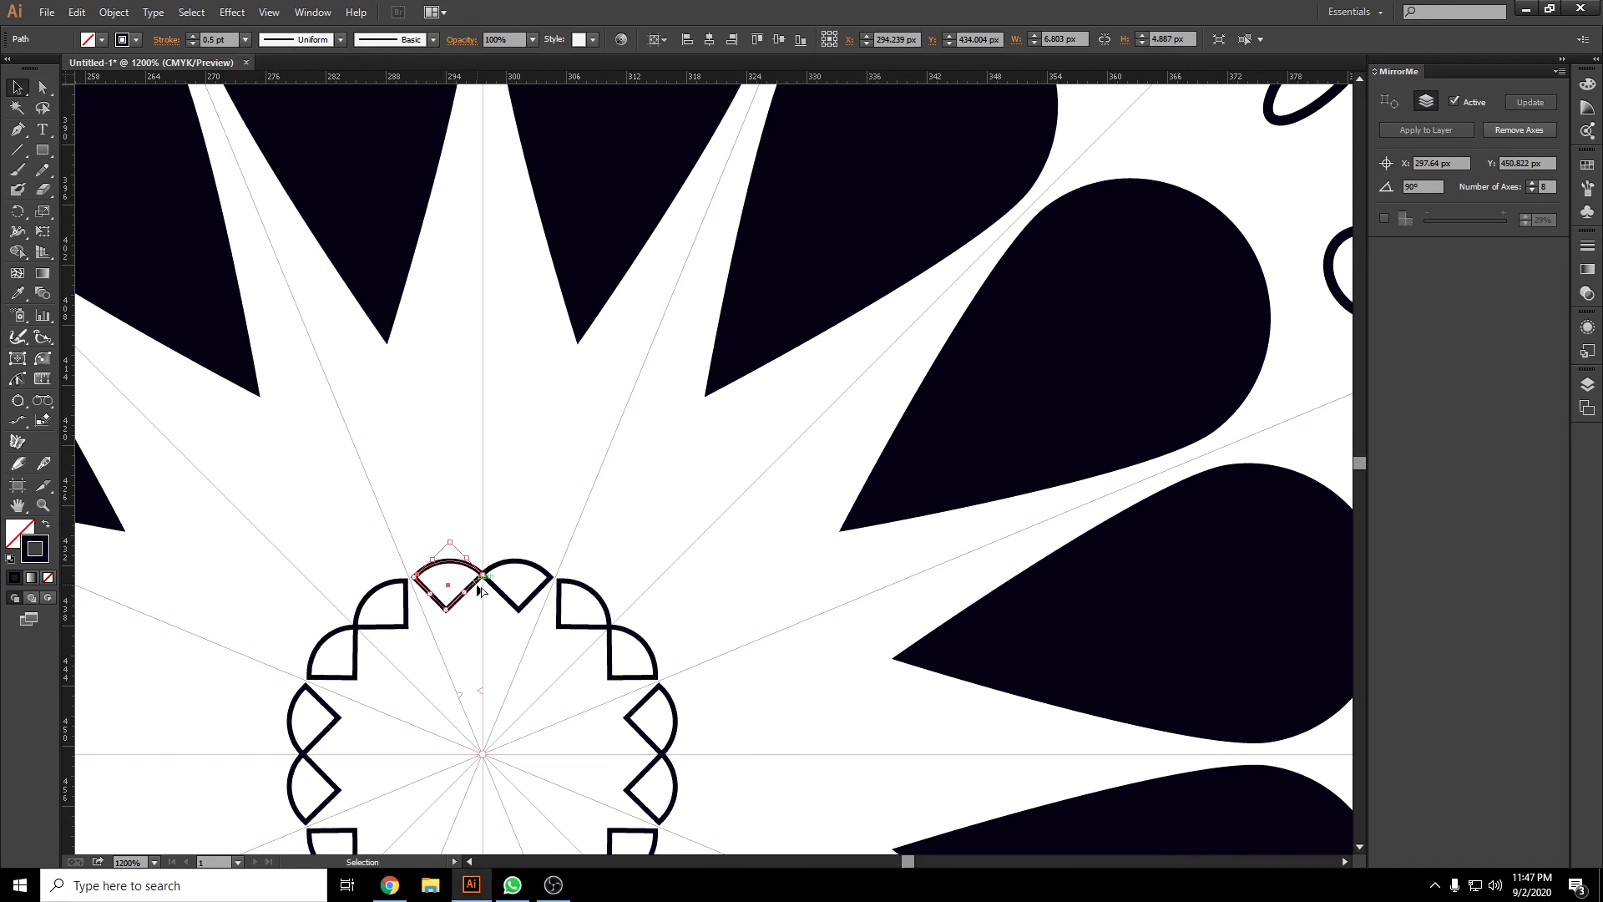
scroll(477, 589, up, 3)
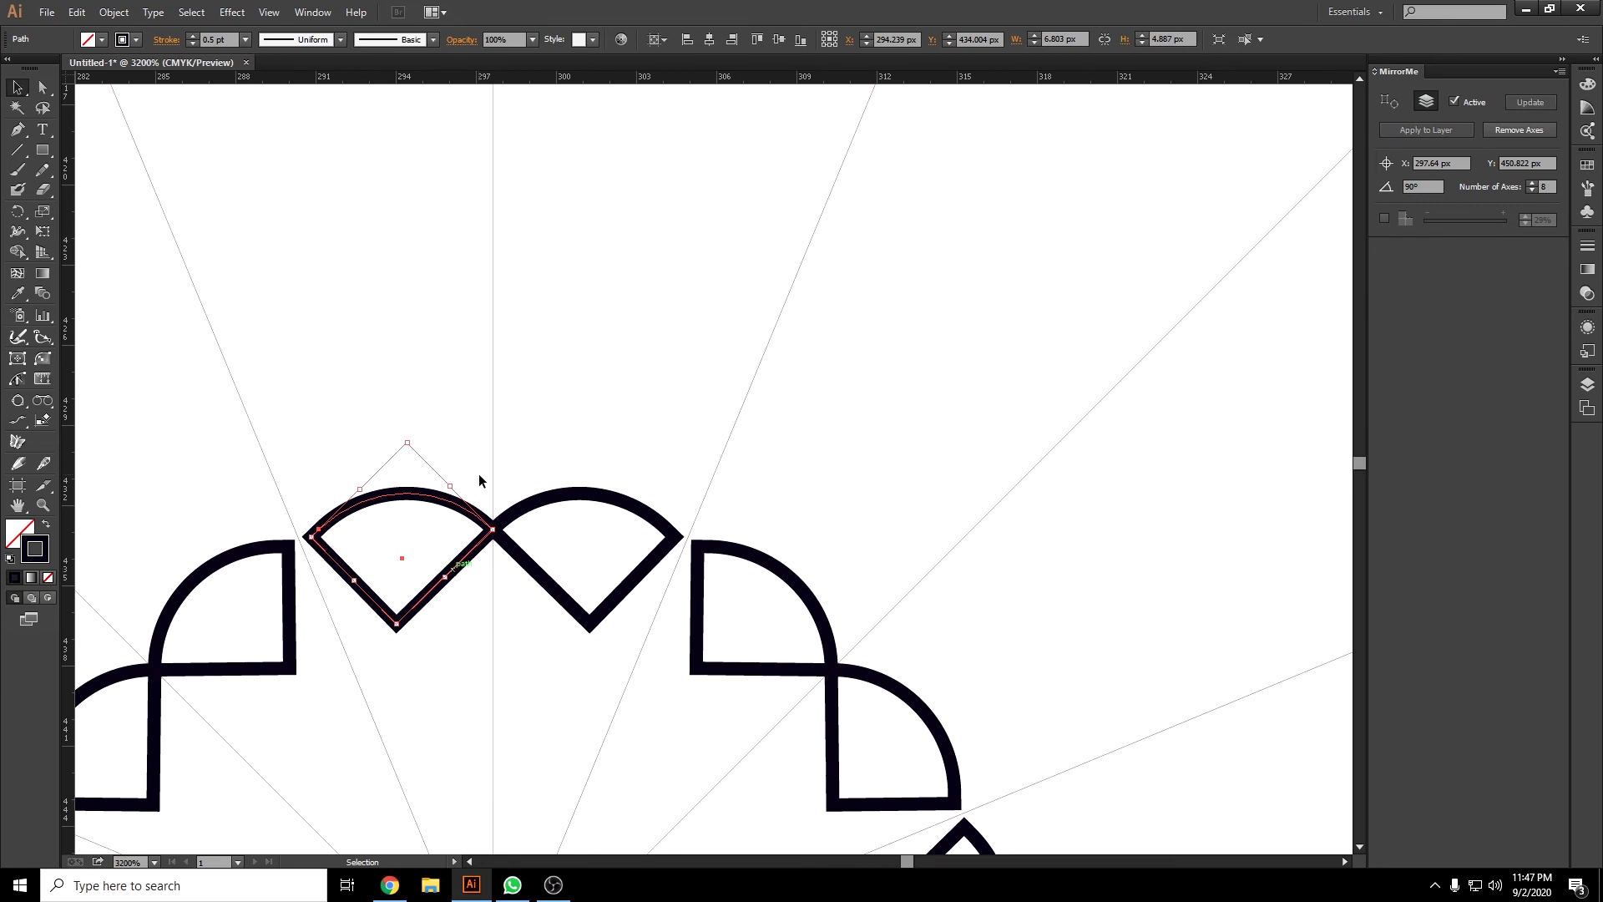
Shrink, rotate and nudge the wedge so its mirrored copies form a separated ring.
drag(493, 529, 465, 528)
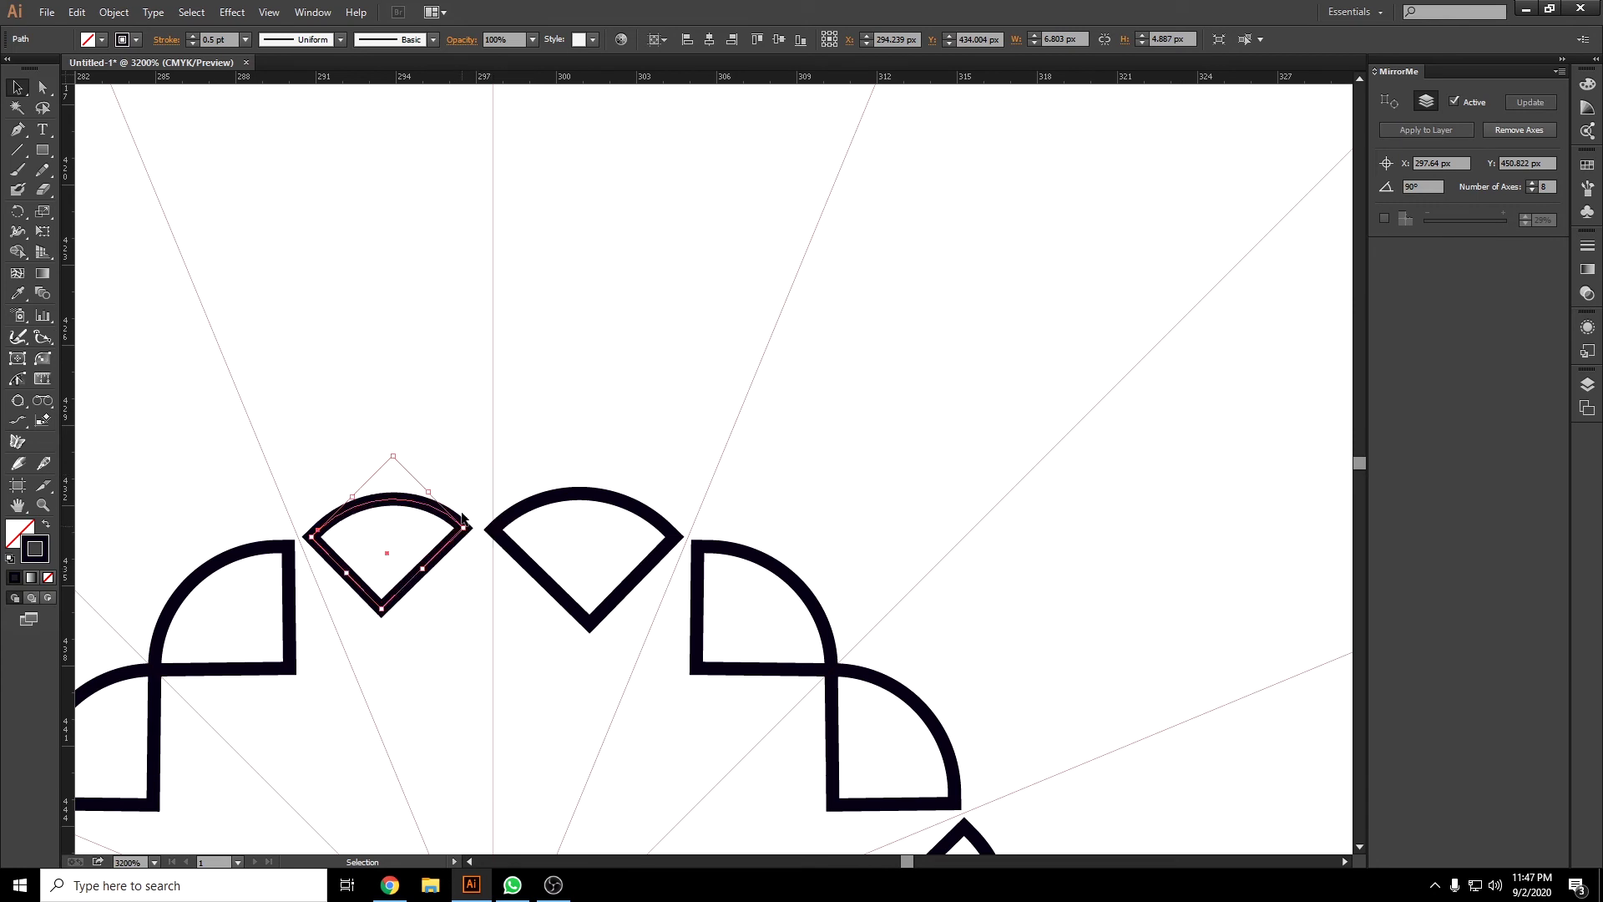
mouse_move(399, 448)
mouse_down()
mouse_move(404, 615)
mouse_move(435, 683)
mouse_up()
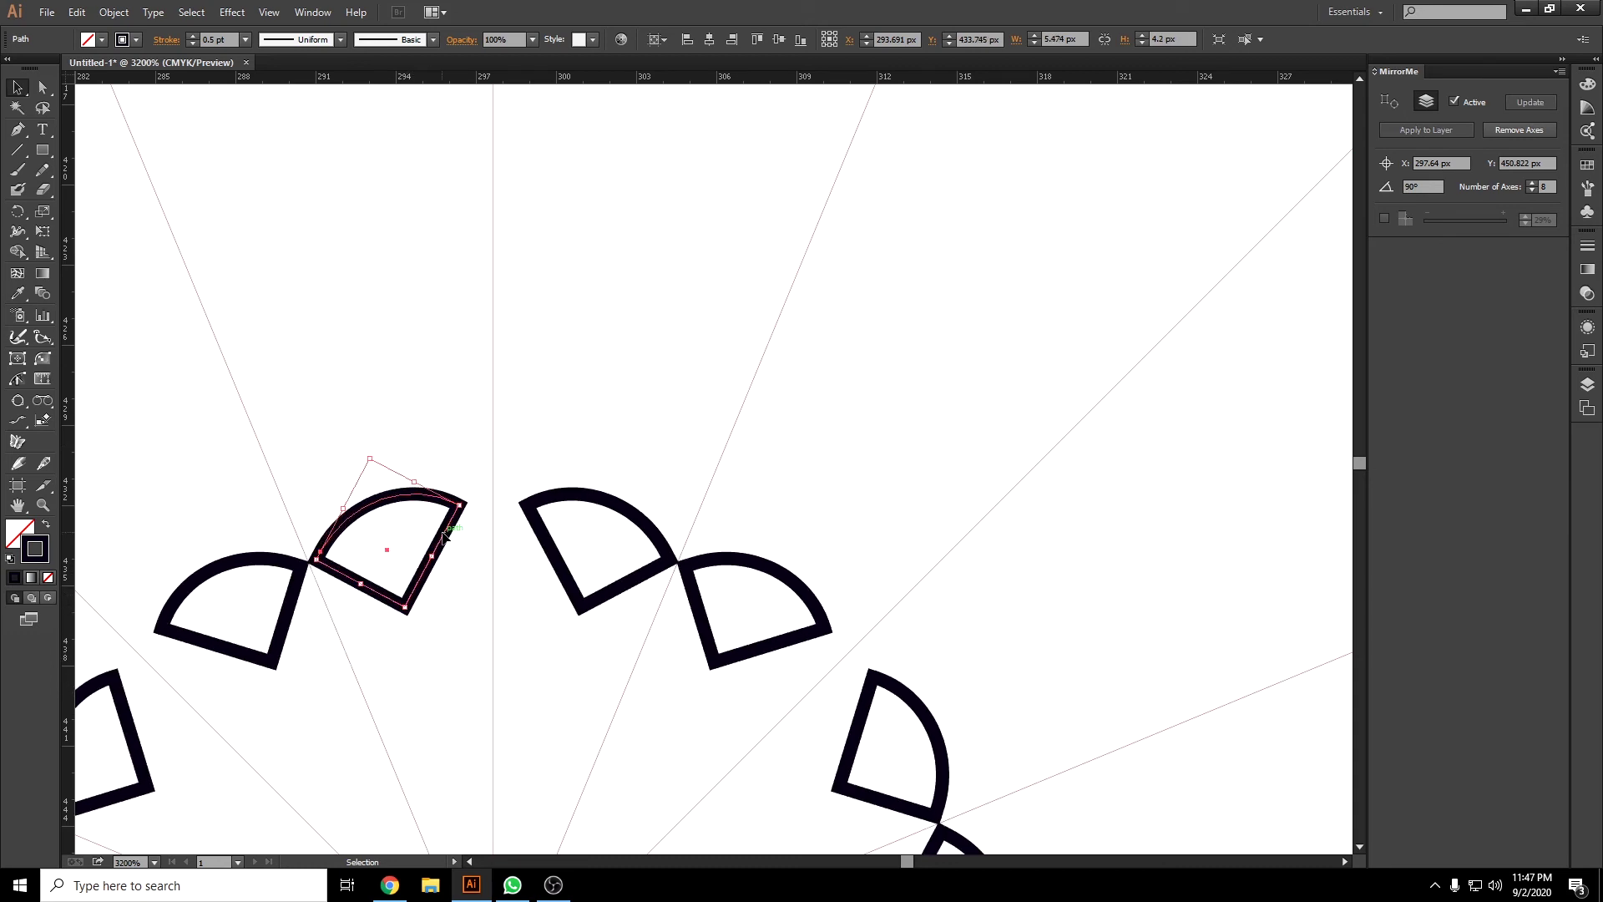
drag(446, 538, 467, 537)
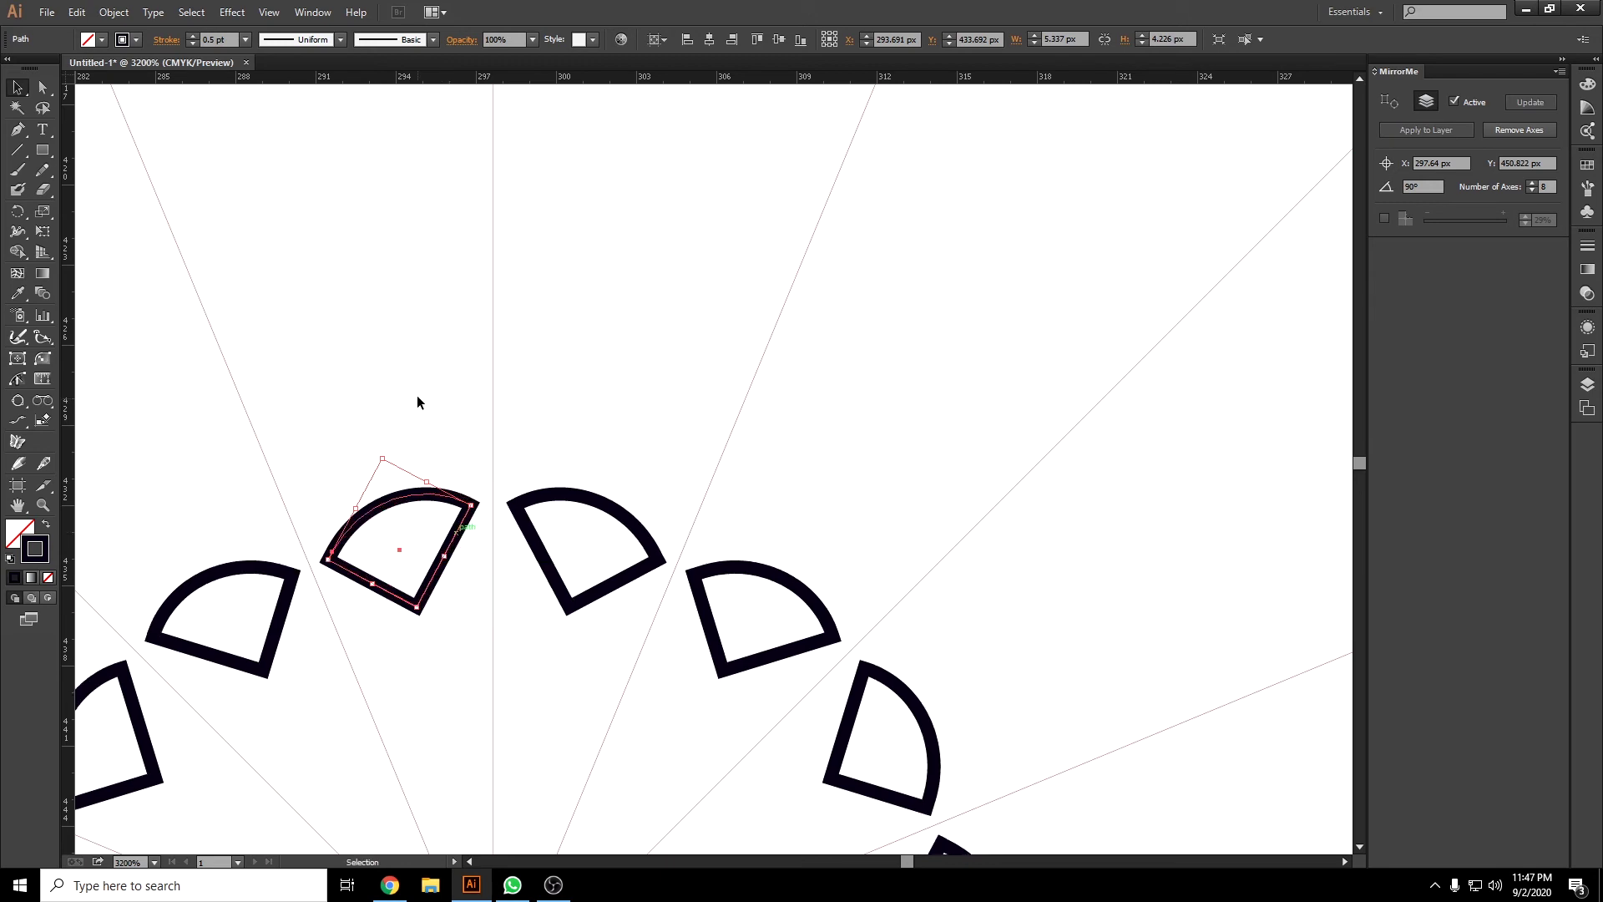
key(ctrl+minus)
key(ctrl+minus)
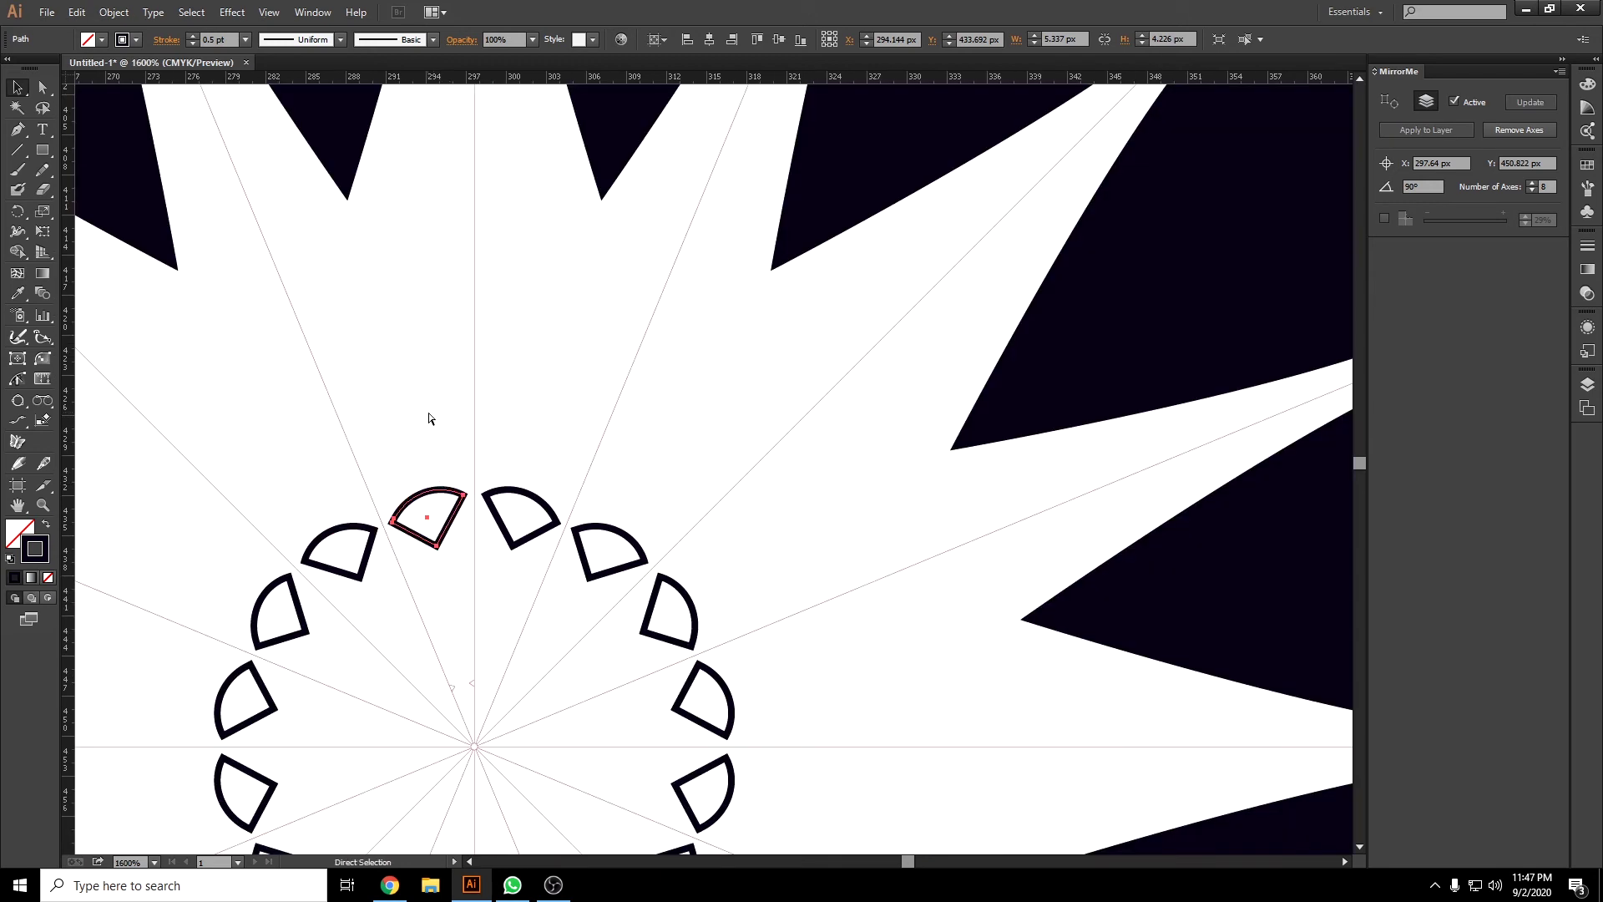
click(429, 418)
scroll(427, 410, down, 1)
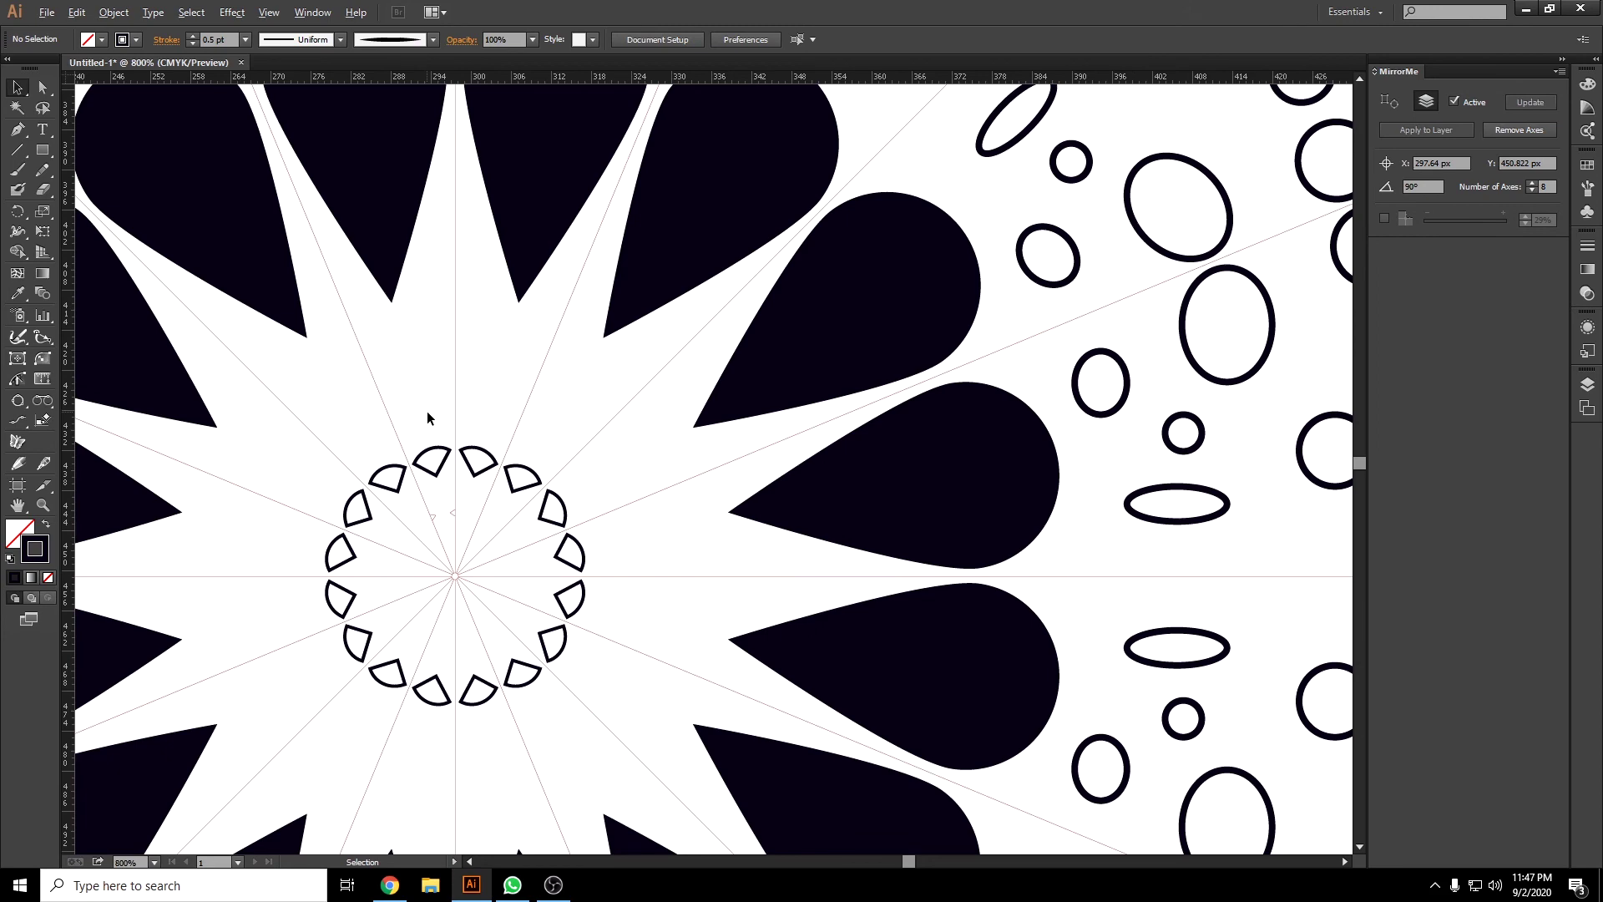
Try small rectangles among the circles, undoing each attempt.
scroll(427, 415, down, 2)
scroll(427, 415, down, 3)
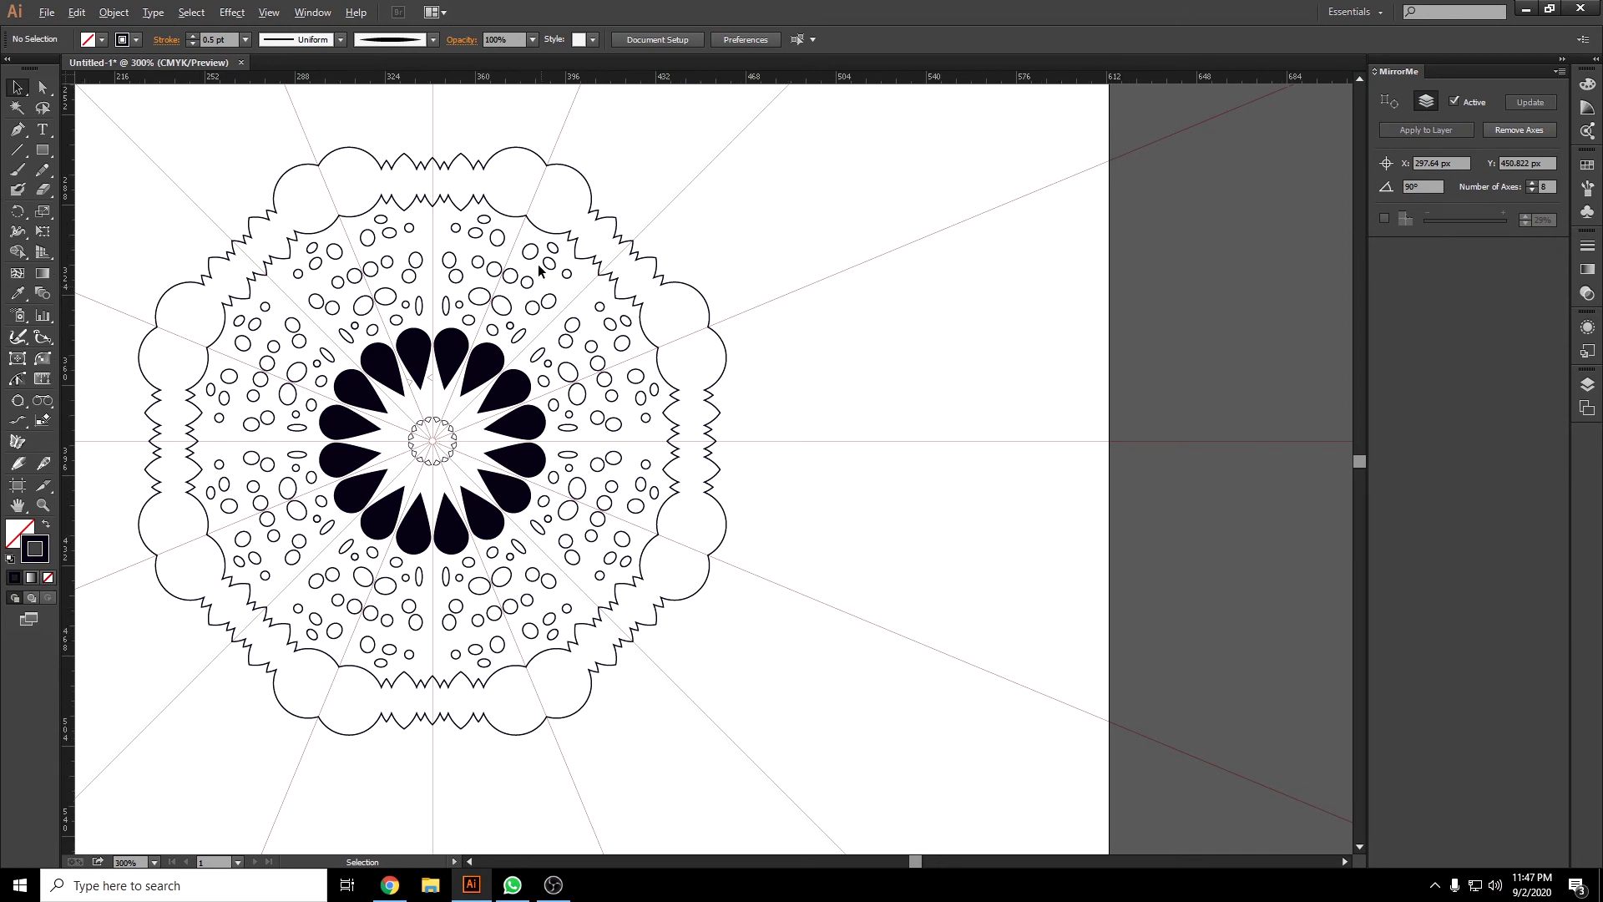
scroll(546, 268, up, 2)
click(43, 149)
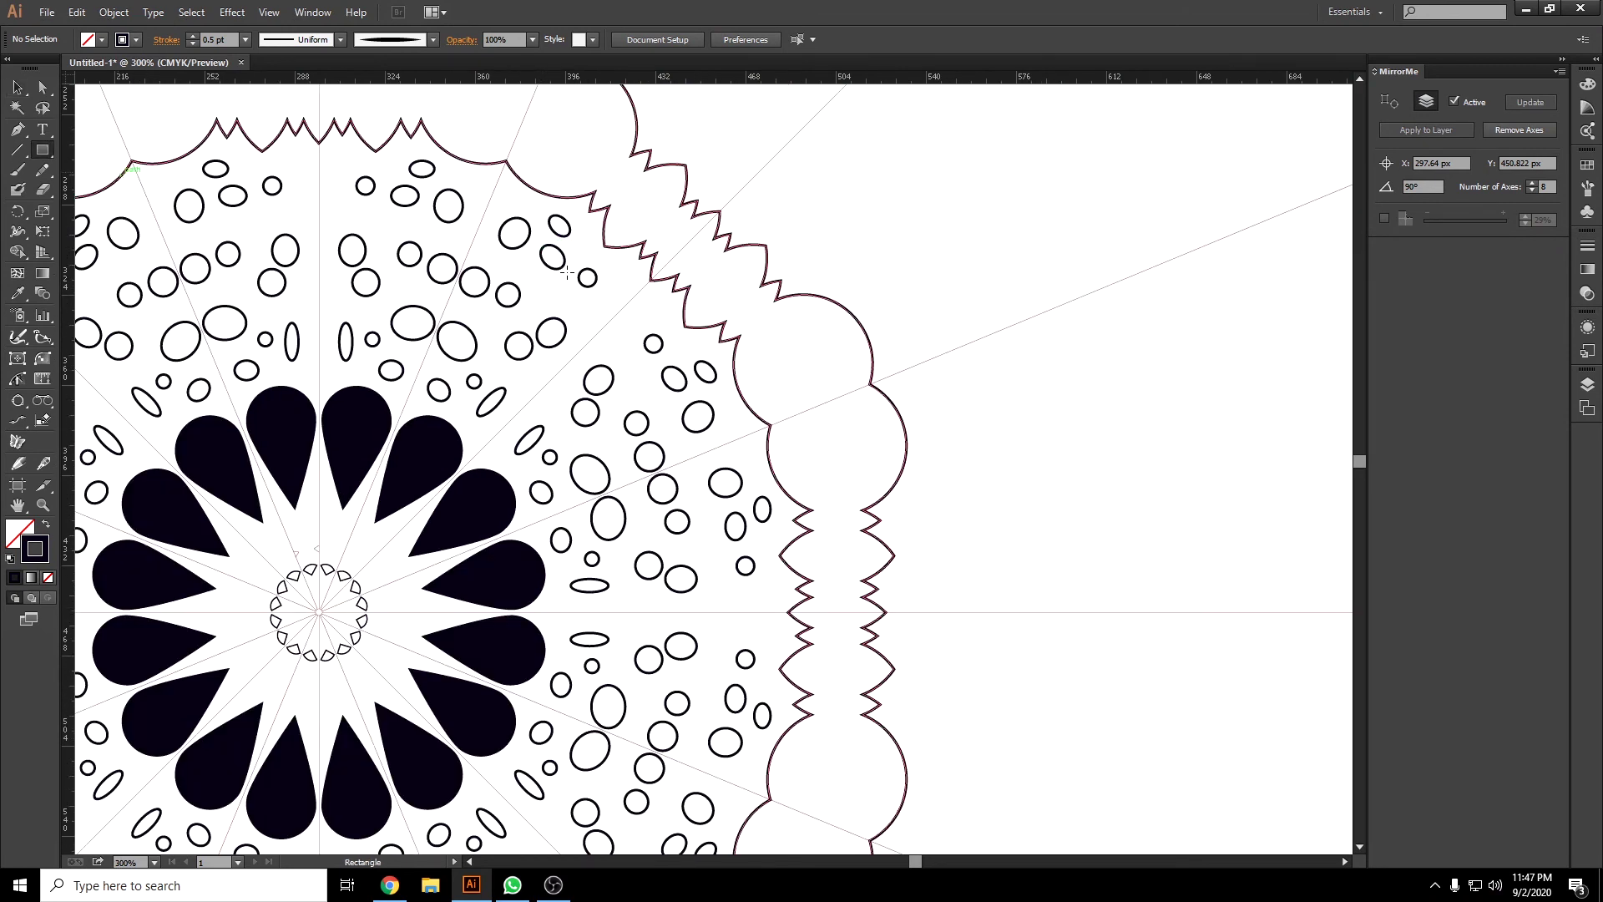
drag(537, 289, 563, 304)
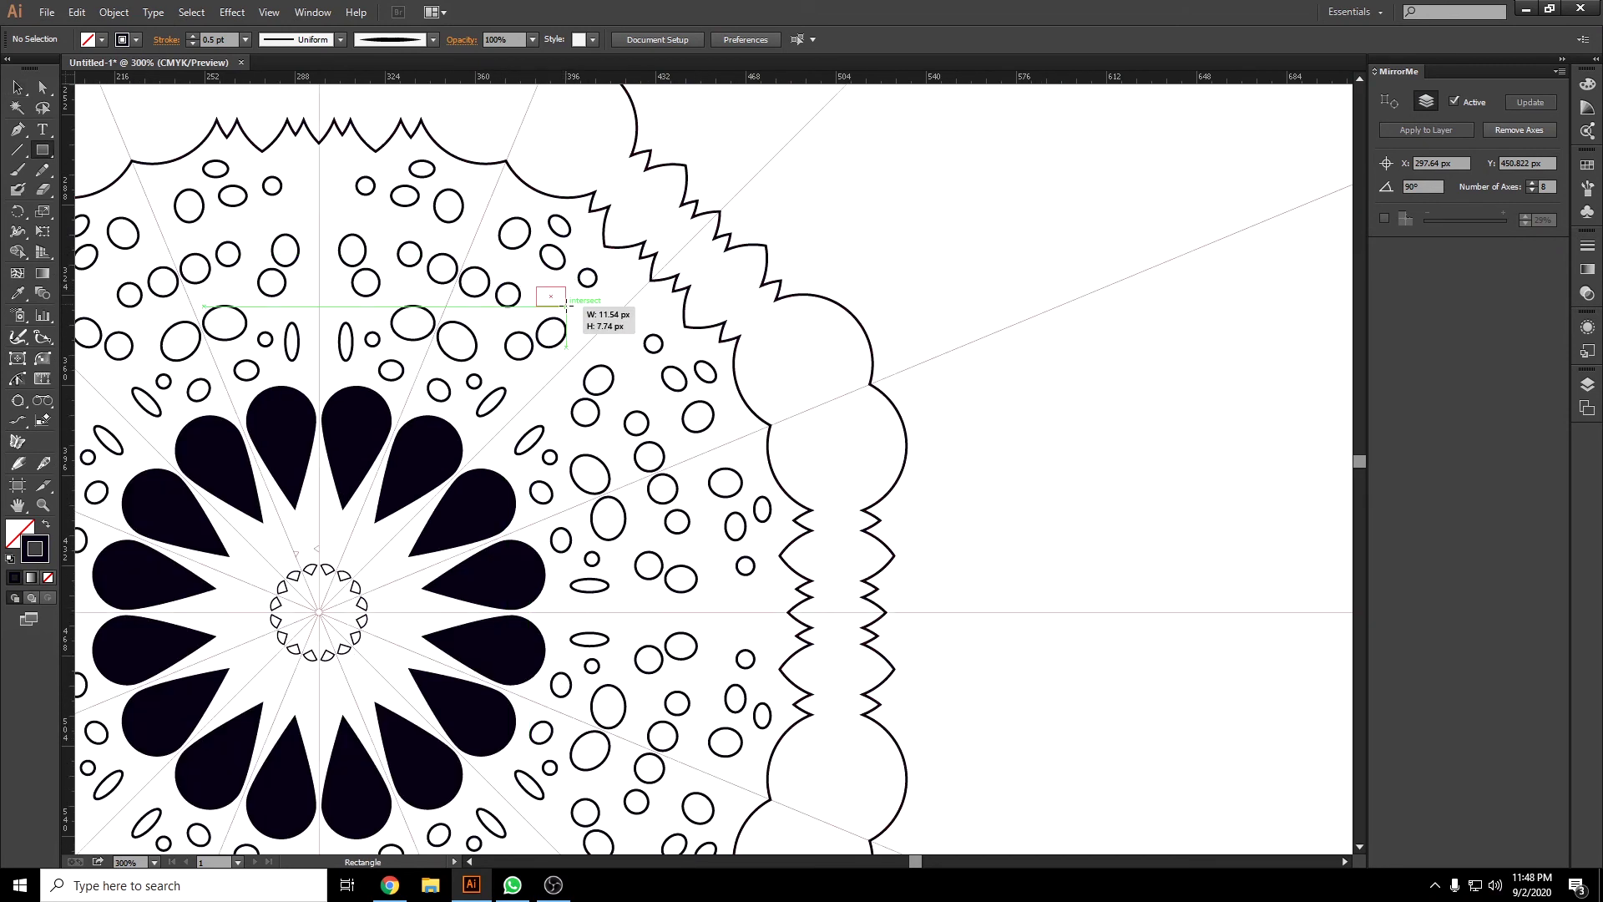
key(ctrl+z)
drag(510, 191, 529, 210)
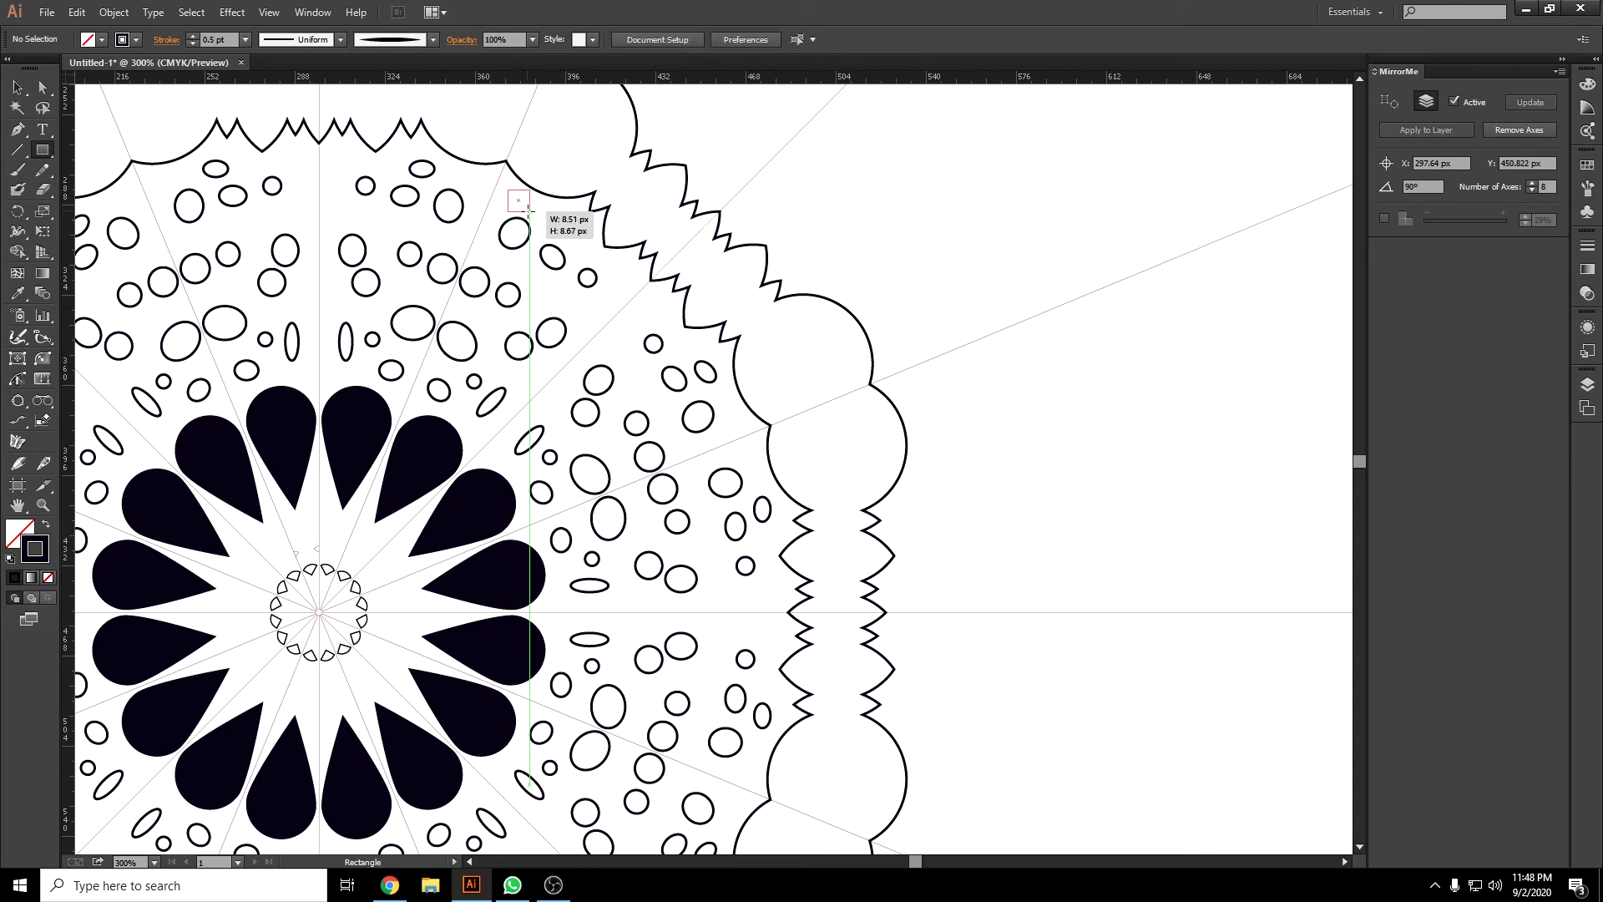
key(ctrl+z)
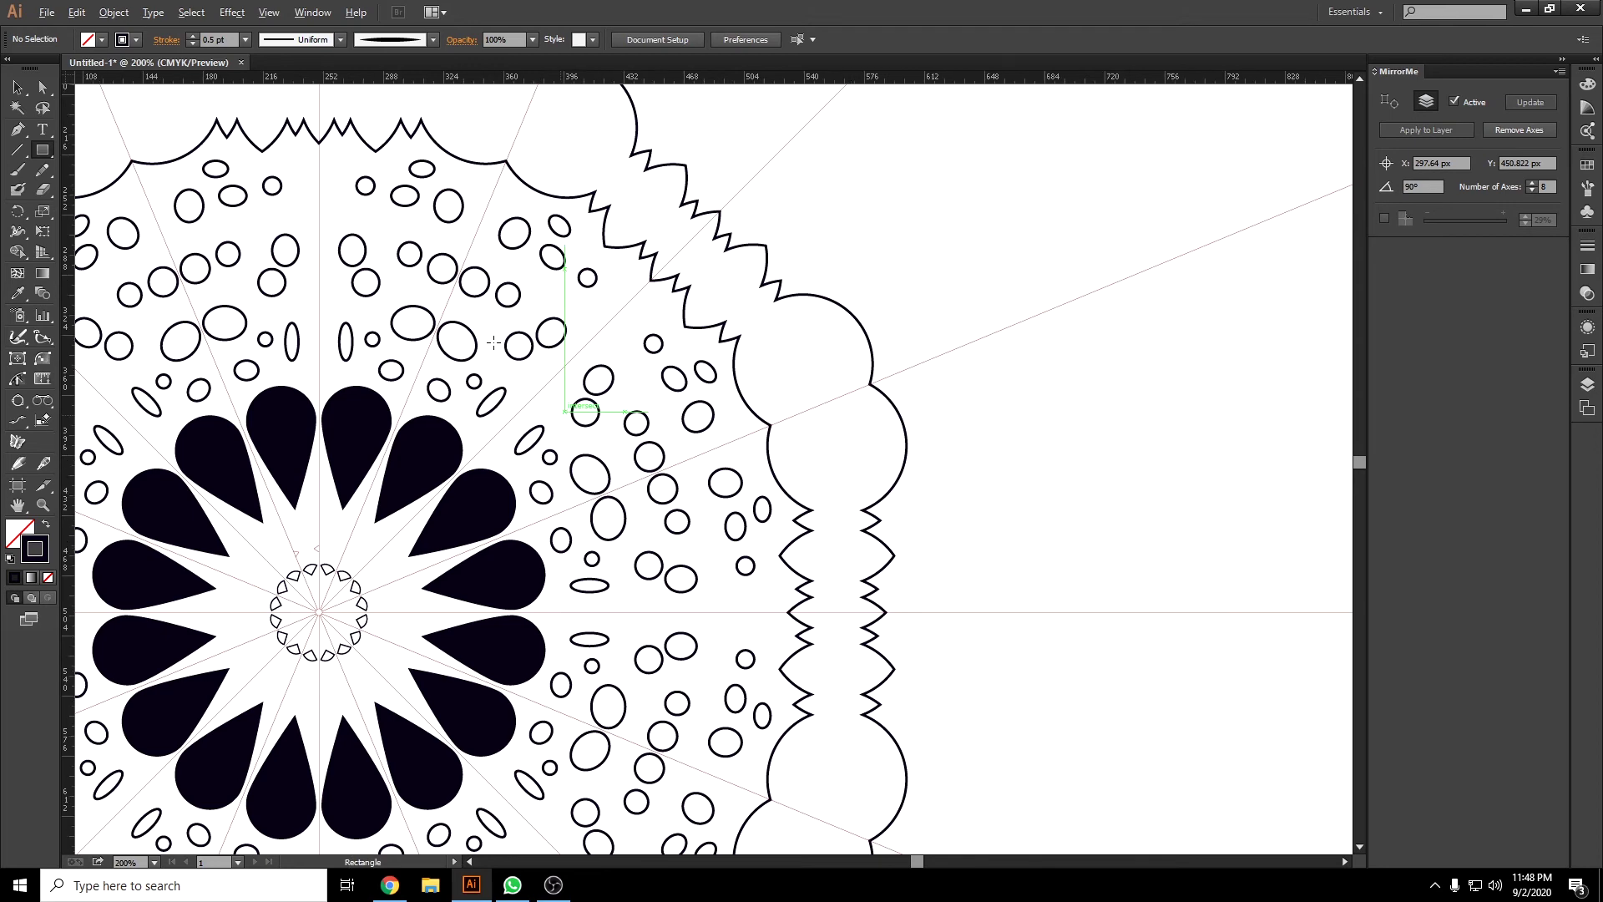
Draw a small rectangle above the mandala so mirrored rectangles ring the artwork.
alt+scroll(561, 414, down, 1)
drag(486, 318, 479, 480)
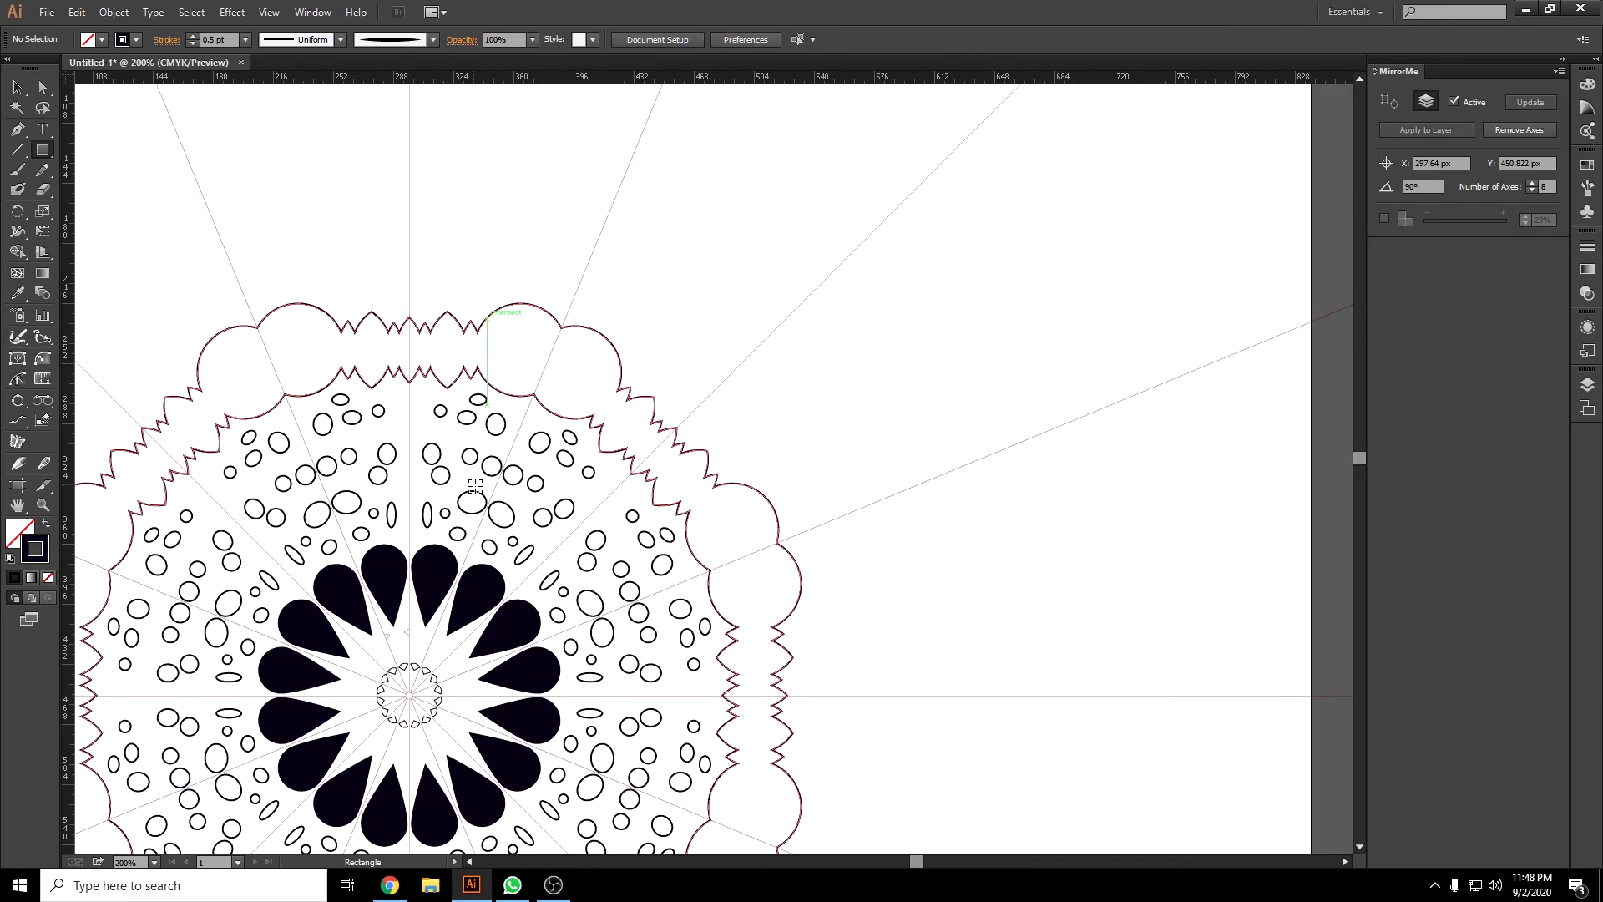
alt+scroll(475, 485, down, 3)
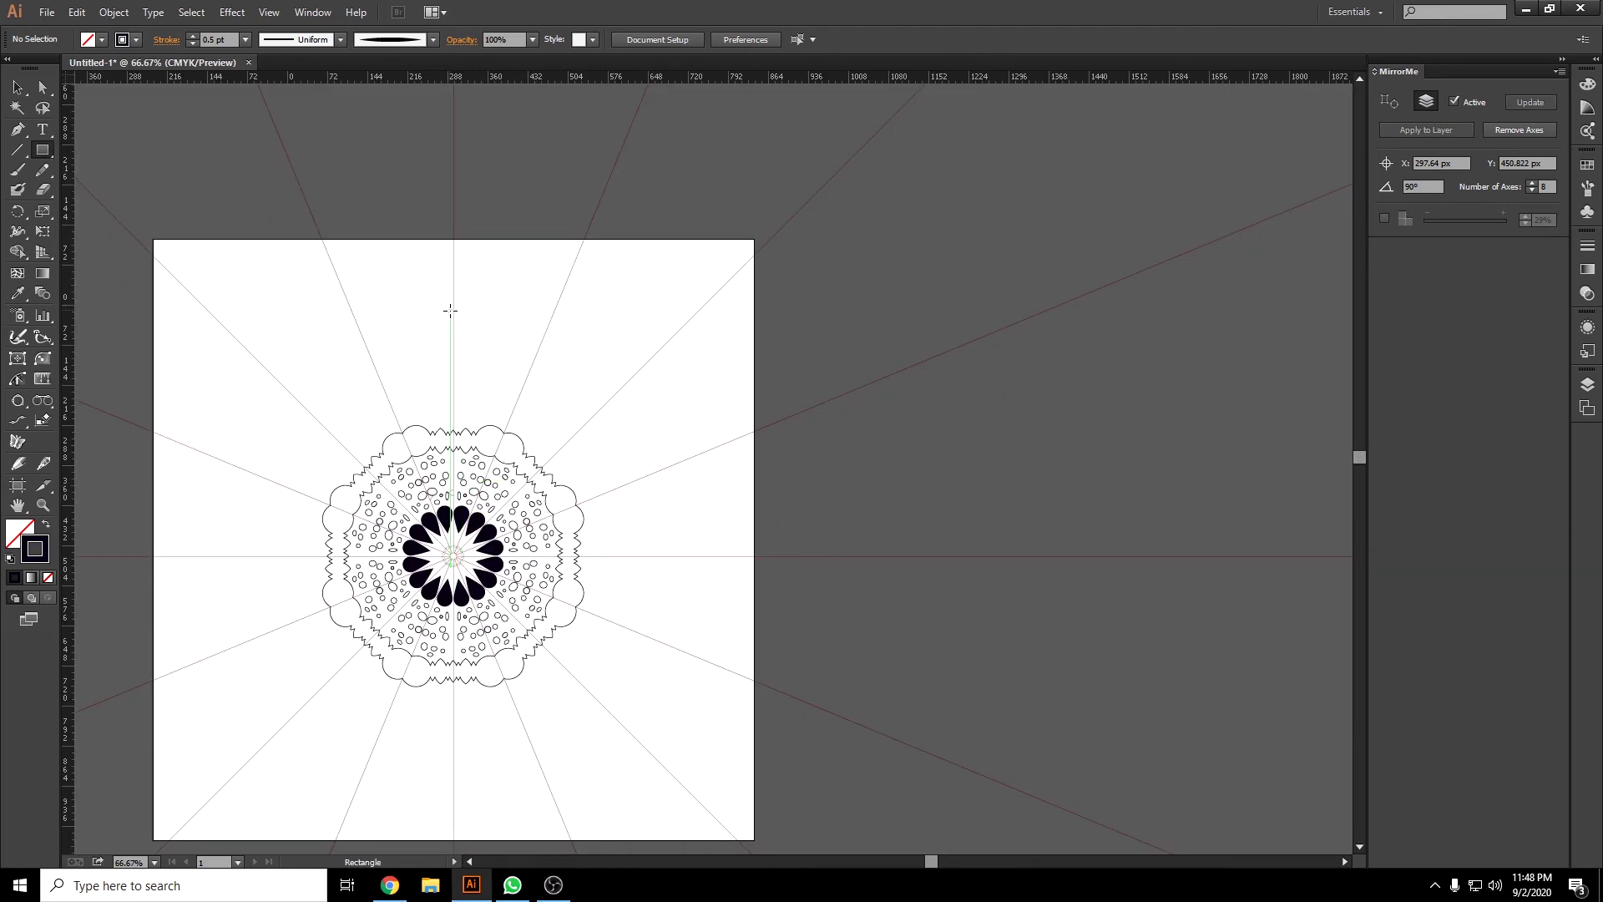
drag(615, 490, 754, 658)
drag(380, 300, 412, 347)
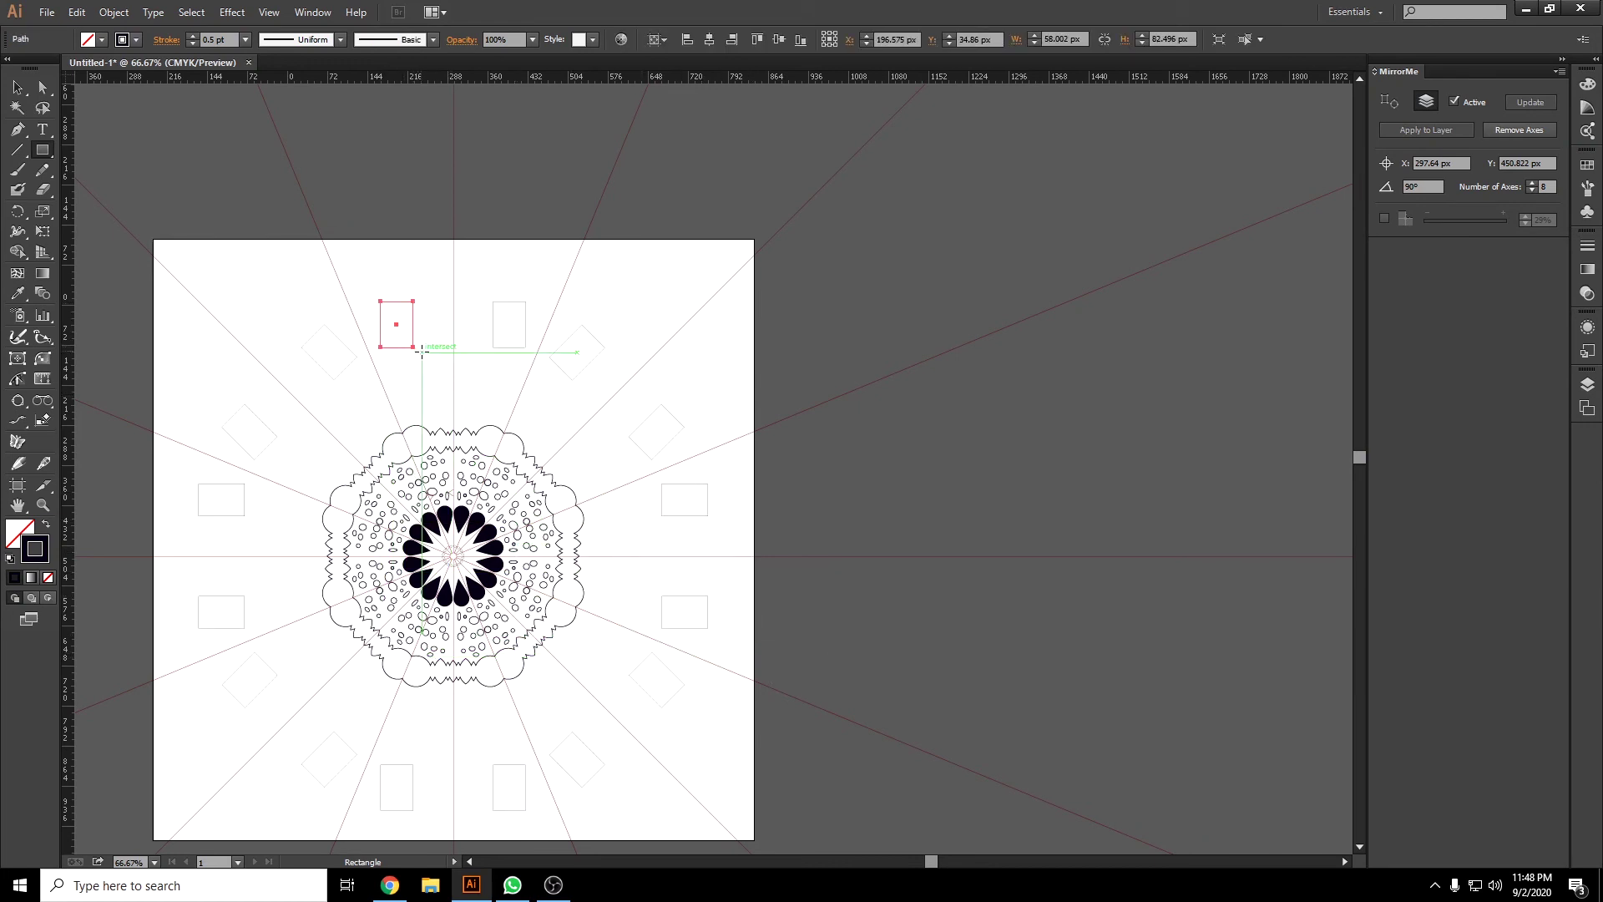
alt+scroll(421, 402, up, 1)
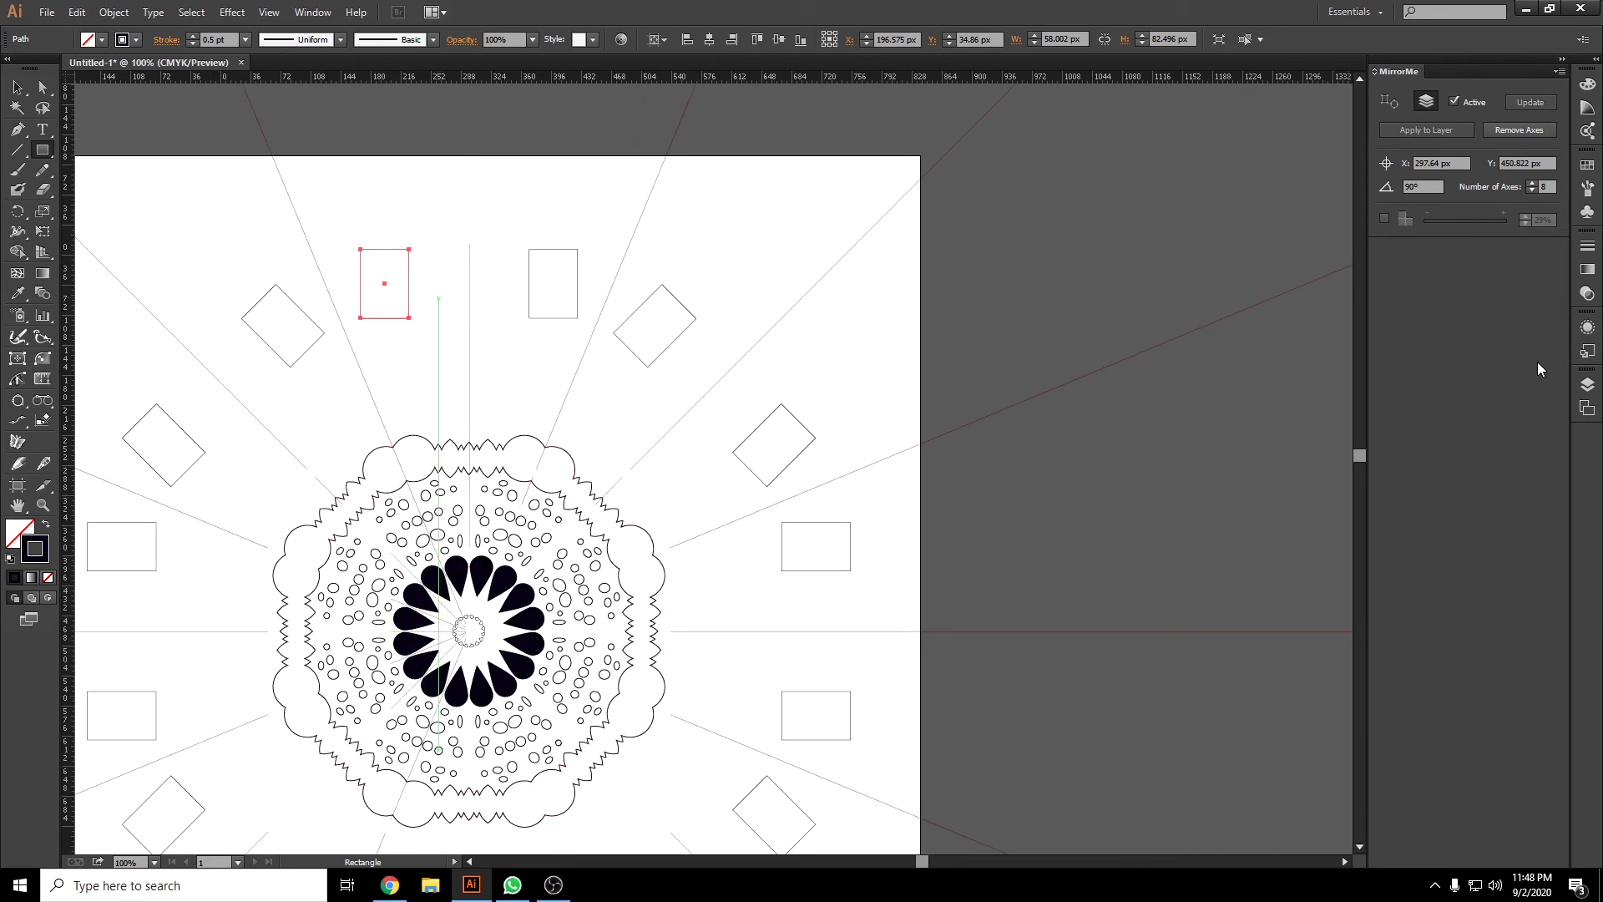
Enable the MirrorMe segment overlay and delete the mirrored outer rectangles.
click(1385, 219)
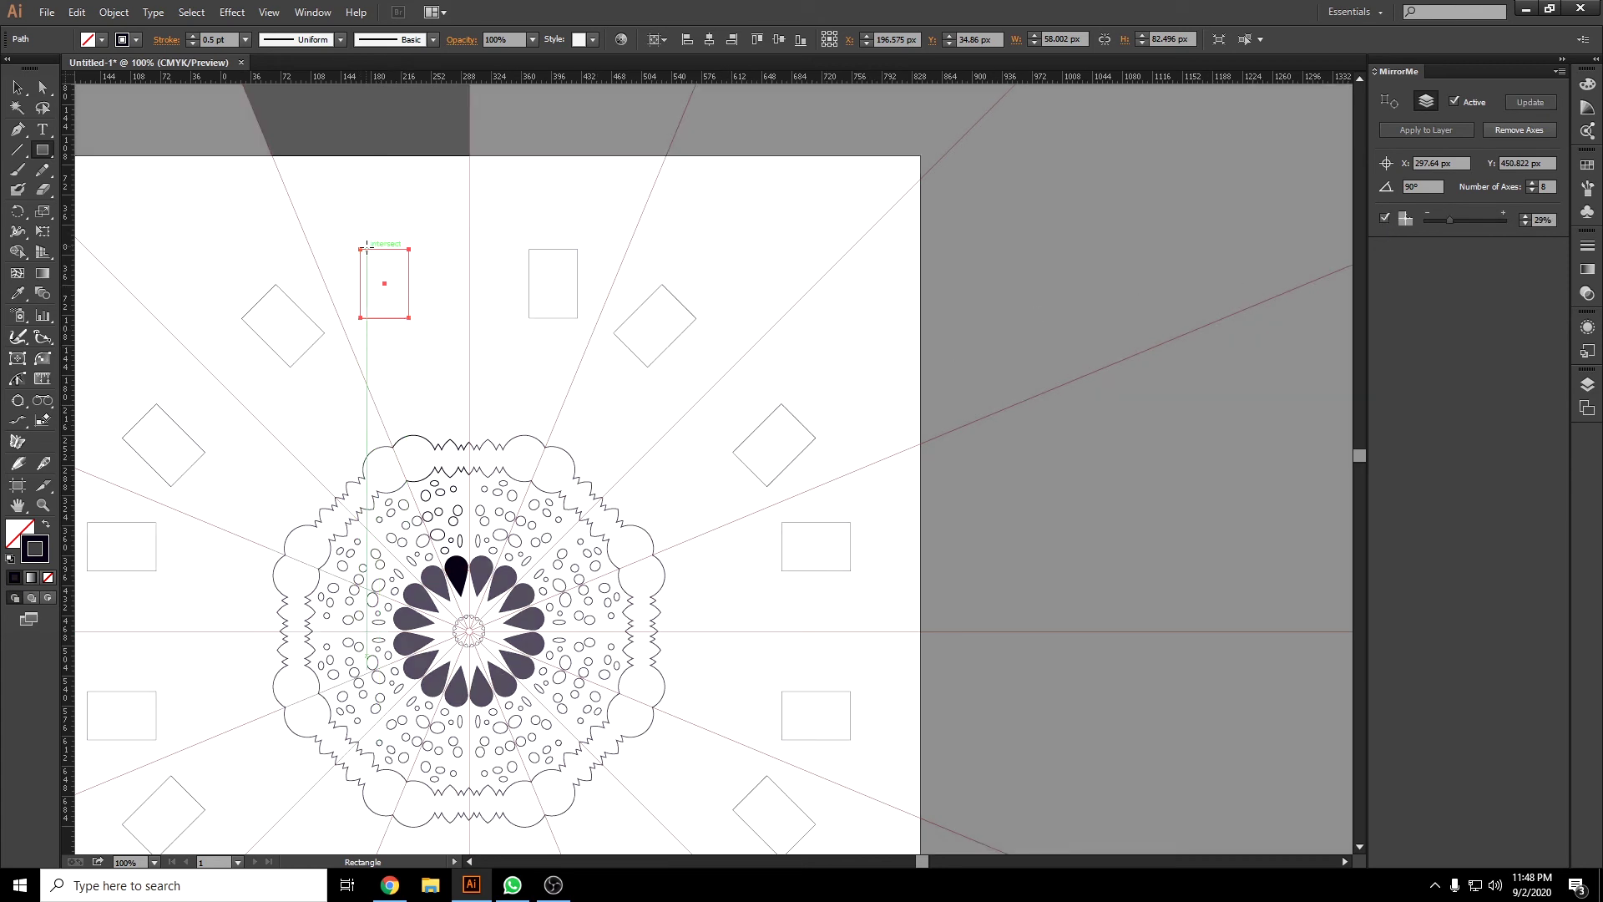
key(v)
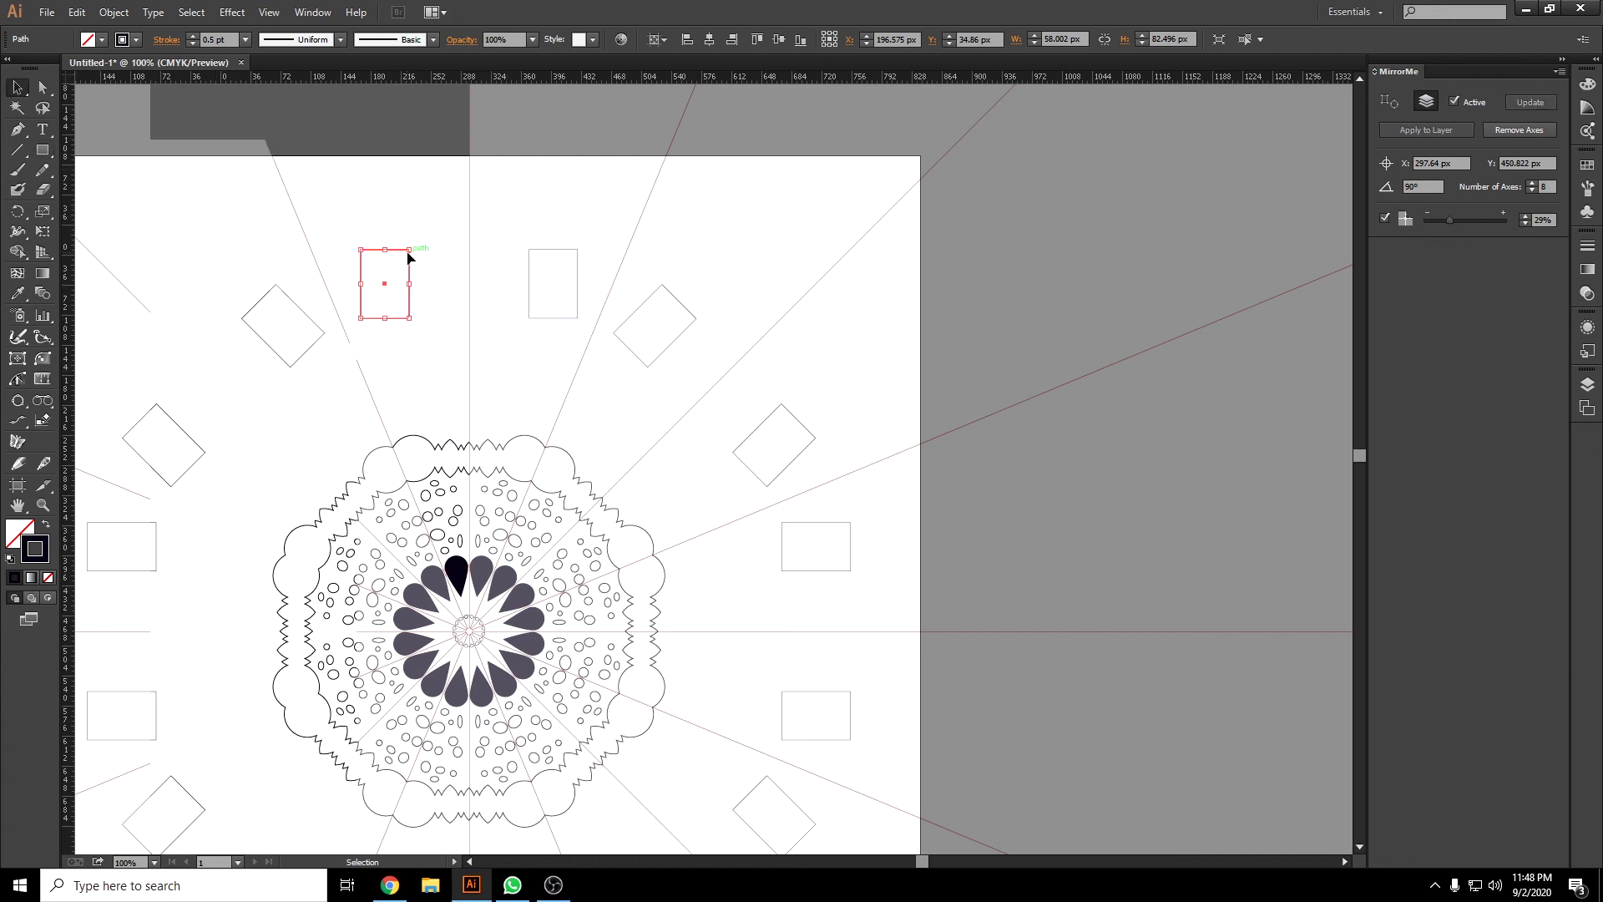
key(Delete)
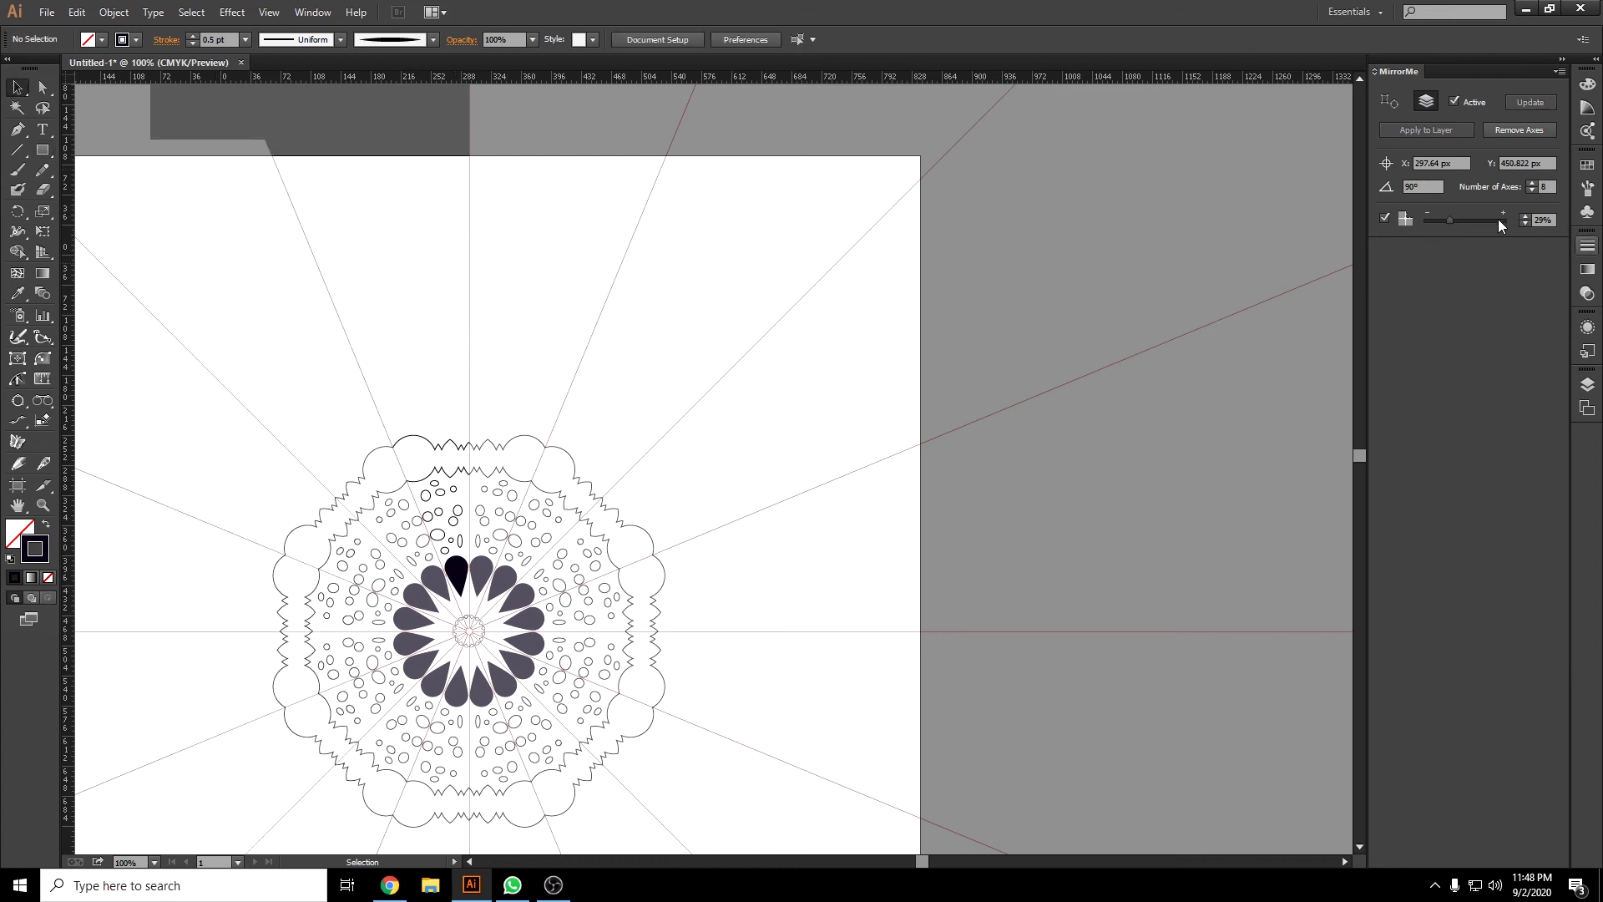
Raise the overlay opacity and zoom into the top of the working segment.
drag(1448, 219, 1487, 222)
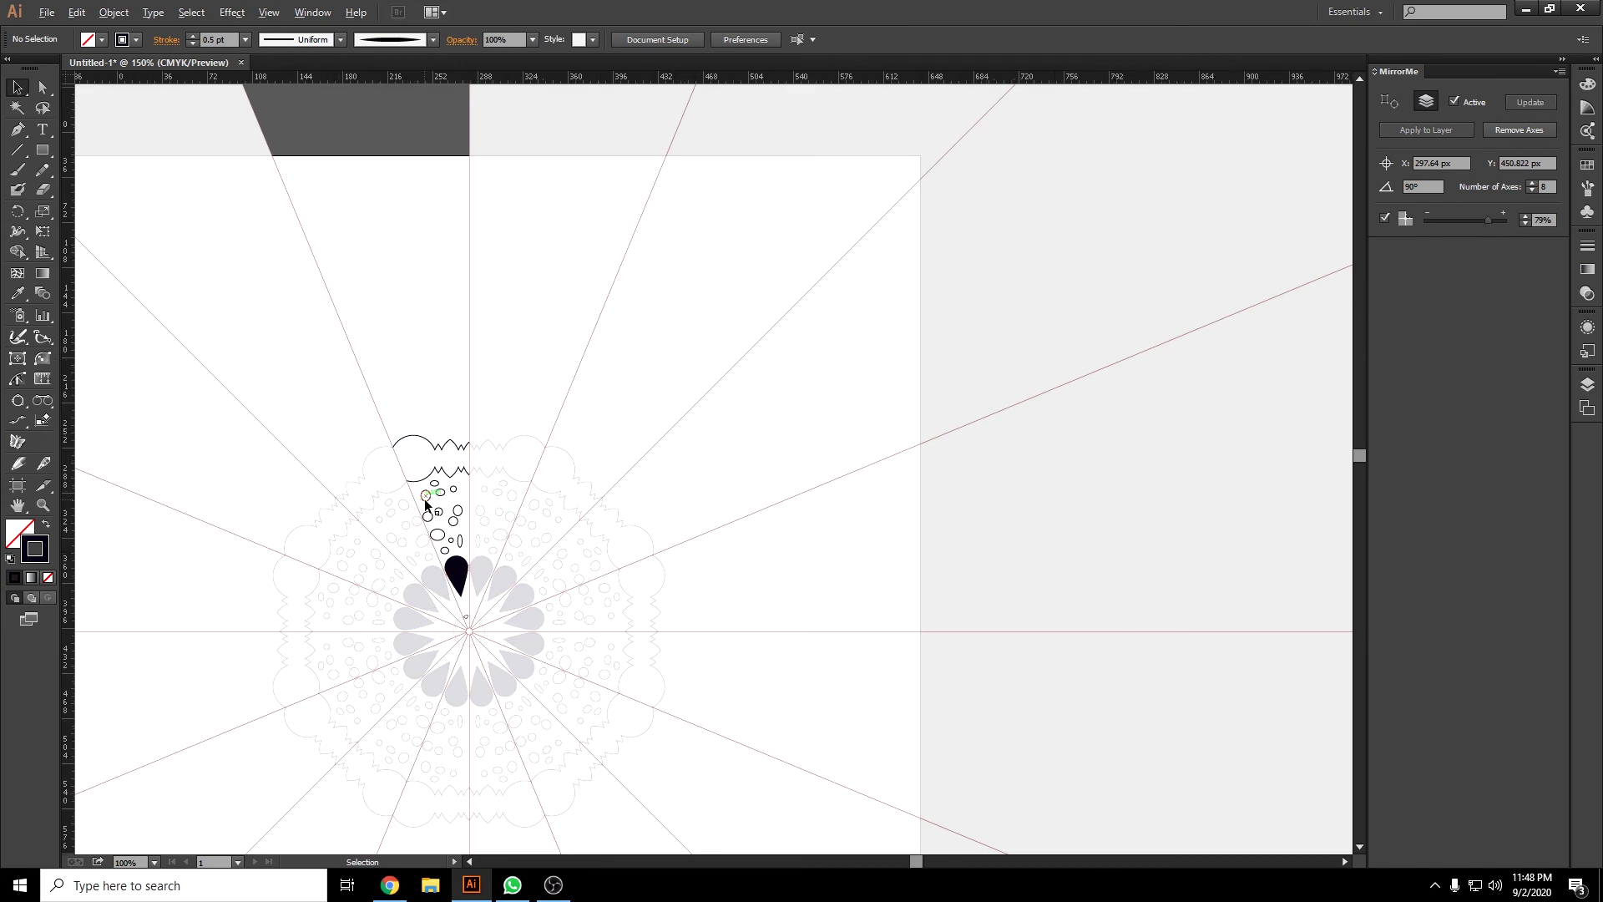
scroll(426, 505, up, 1)
scroll(443, 526, up, 1)
scroll(464, 550, up, 1)
drag(464, 550, 463, 485)
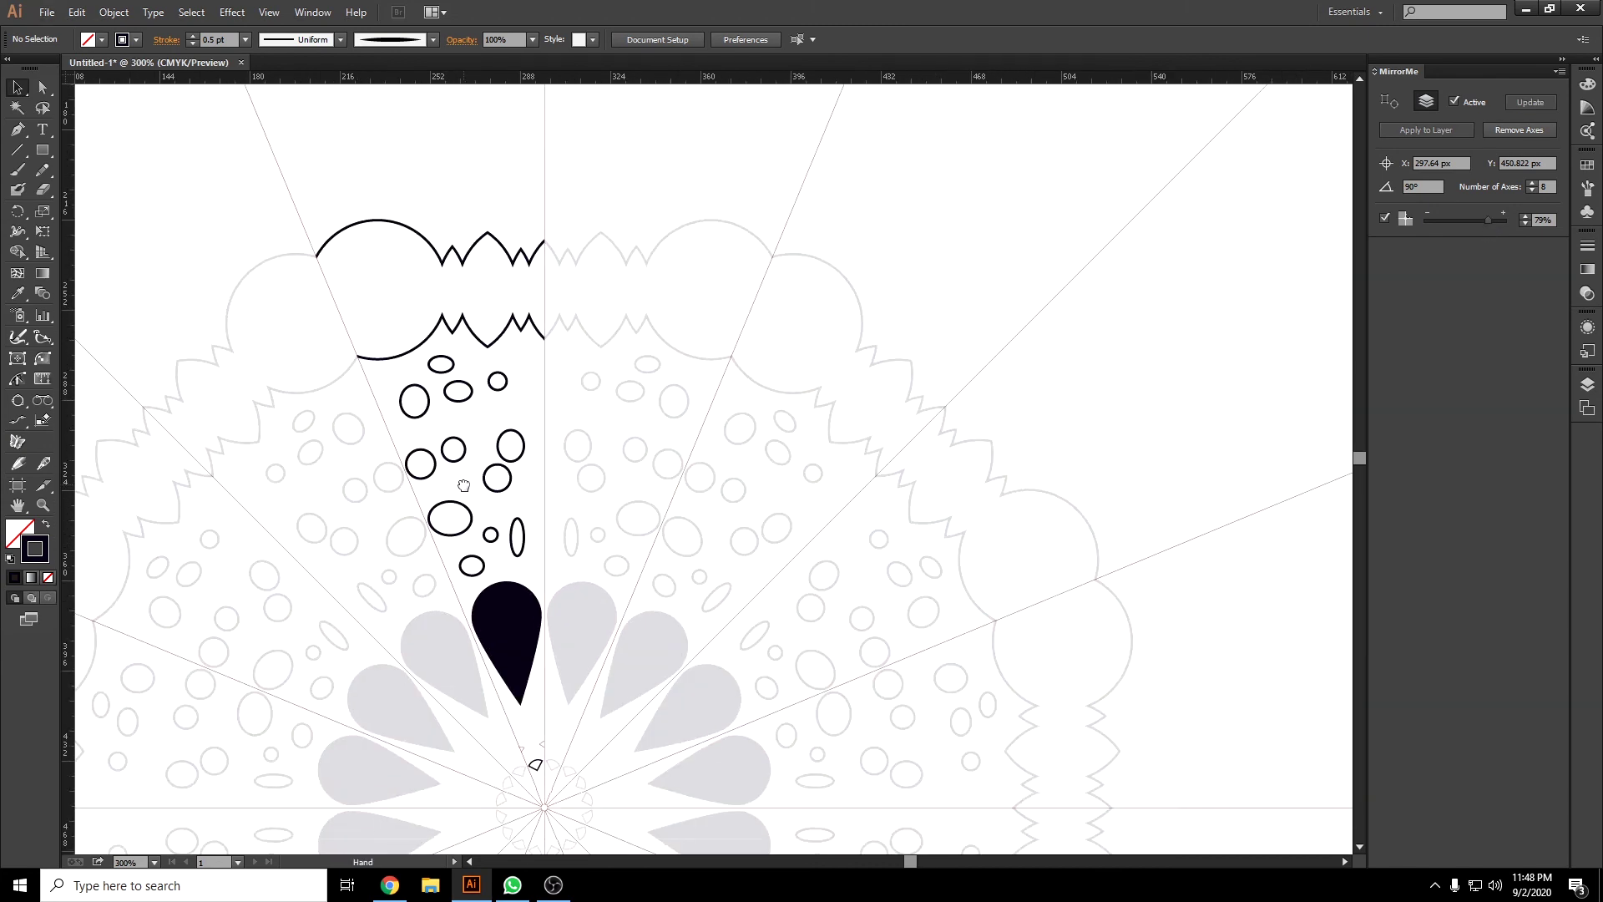
click(43, 149)
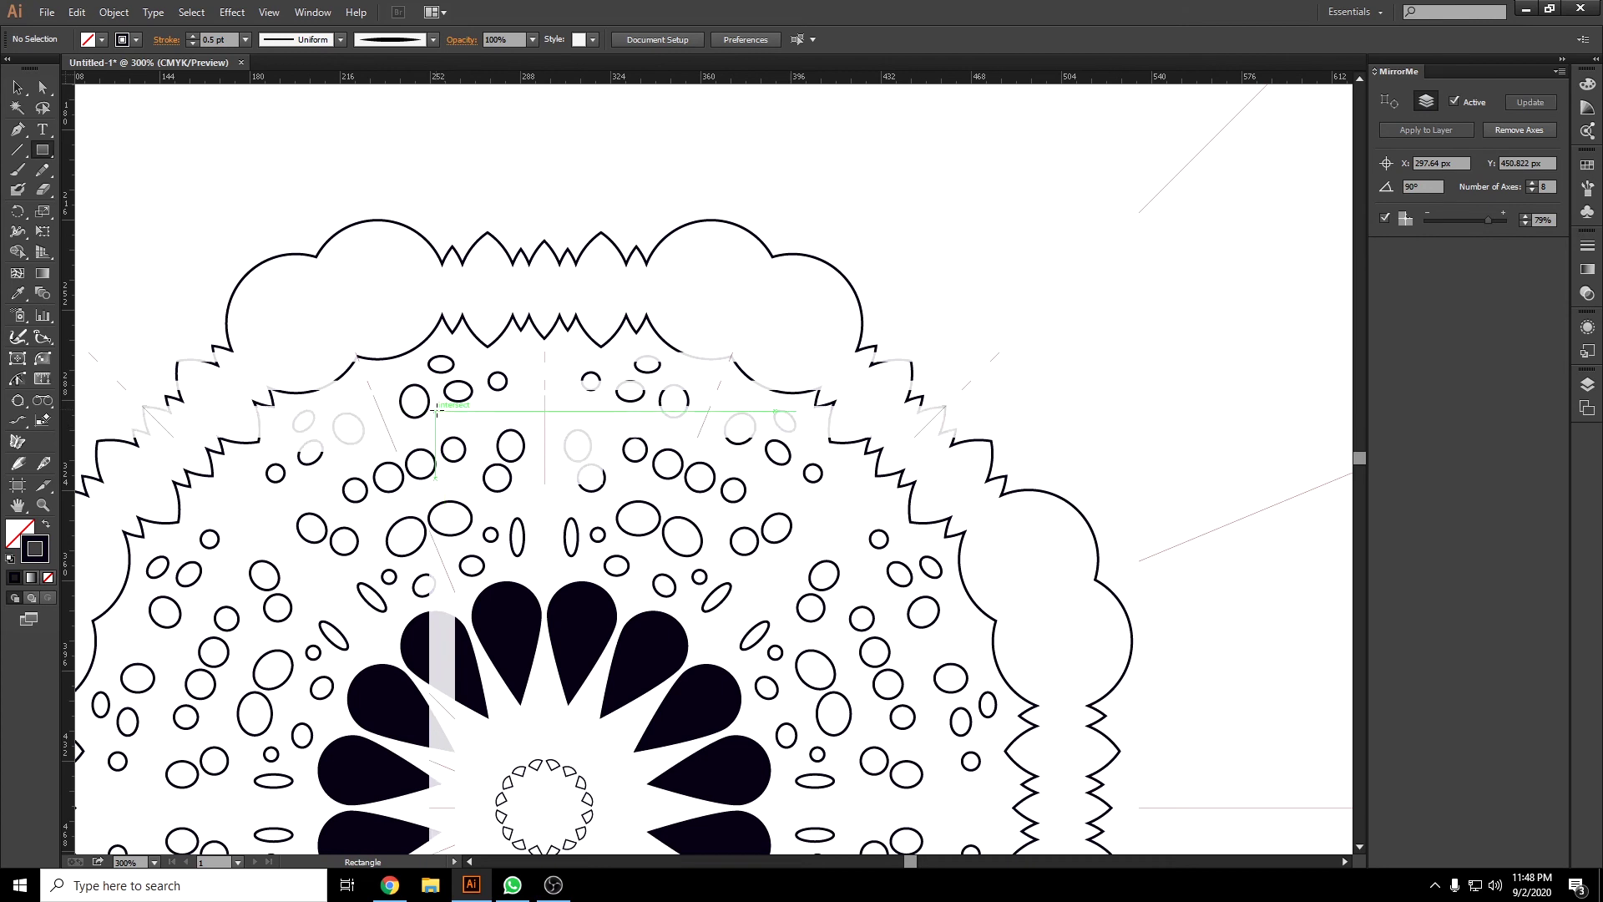
Draw small black-filled squares among the segment's ellipses, then zoom out to check the mirroring.
drag(436, 413, 454, 428)
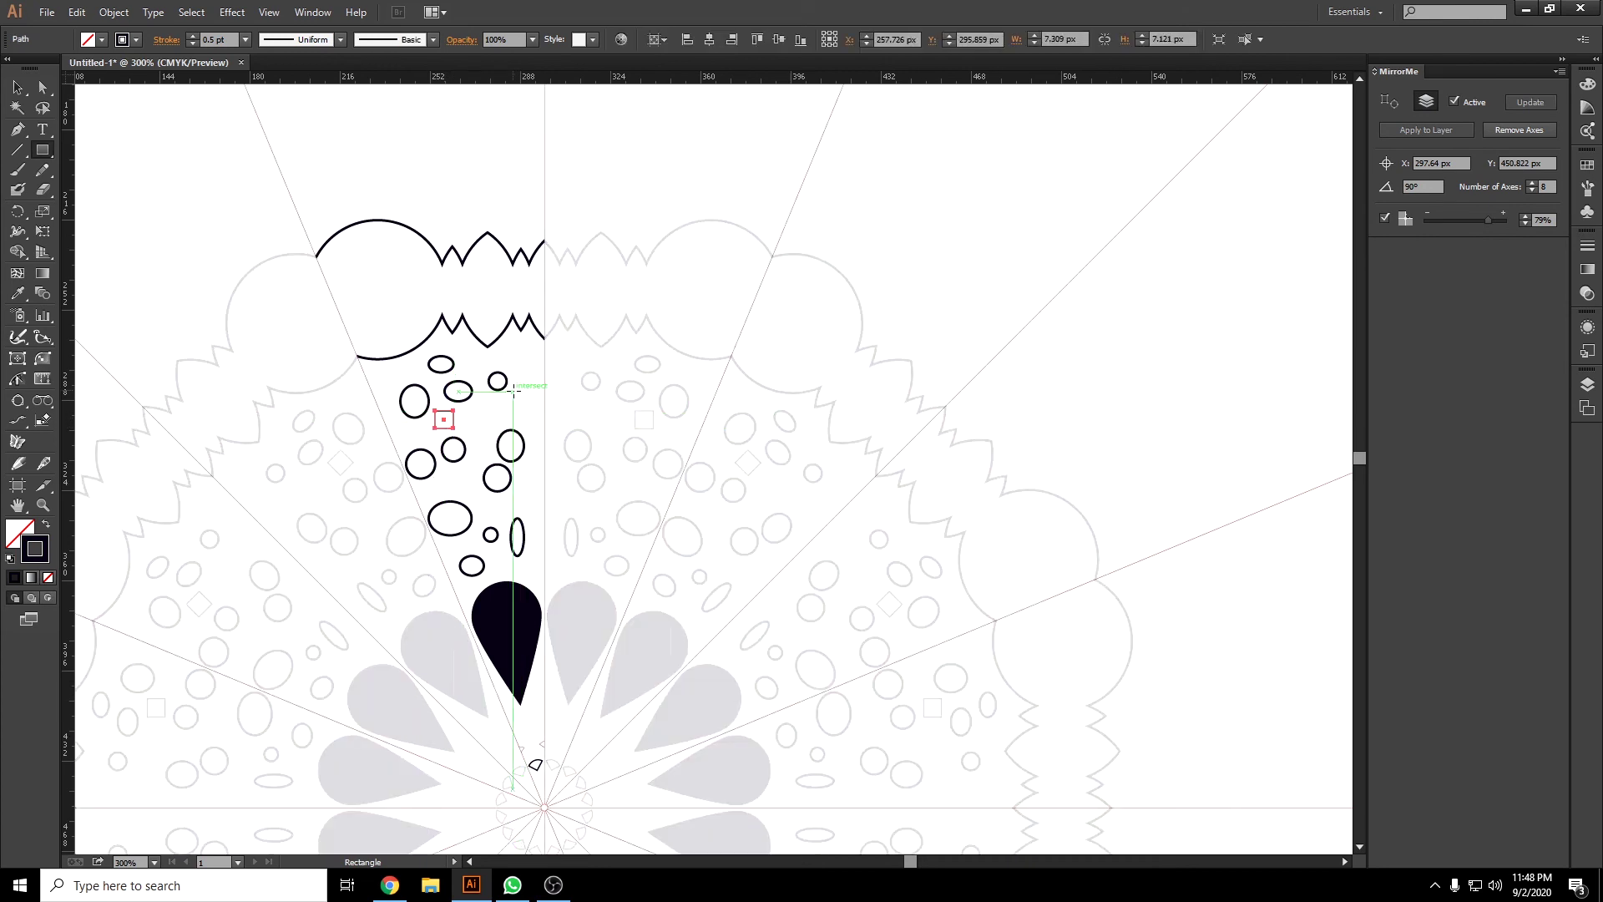
key(shift+x)
drag(518, 361, 535, 389)
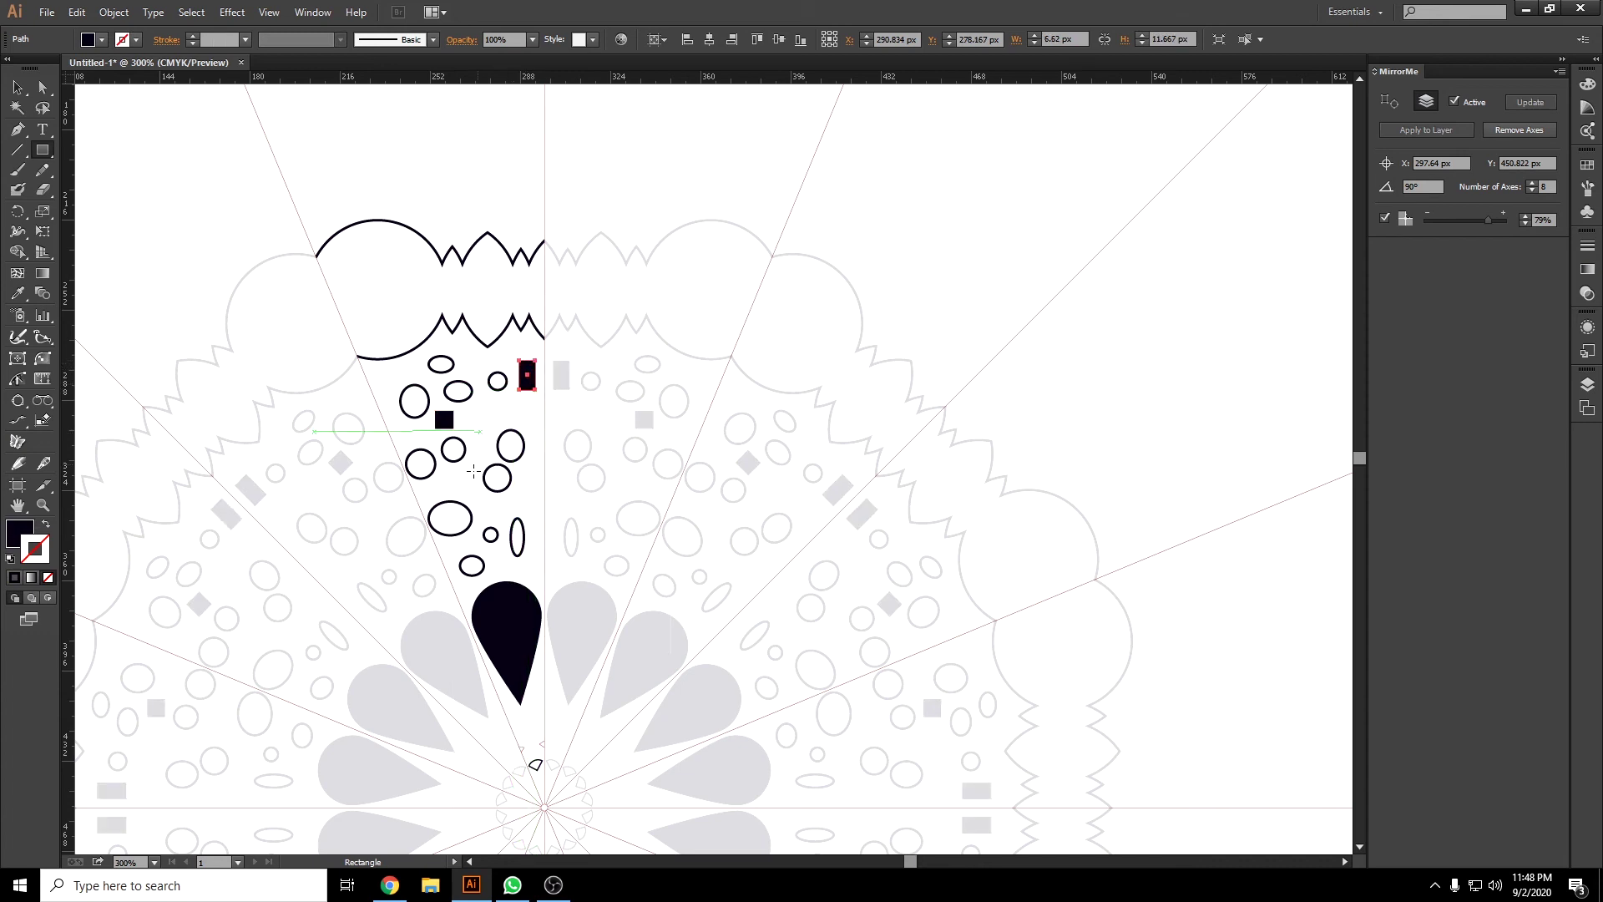
drag(457, 480, 472, 491)
key(v)
scroll(488, 551, down, 1)
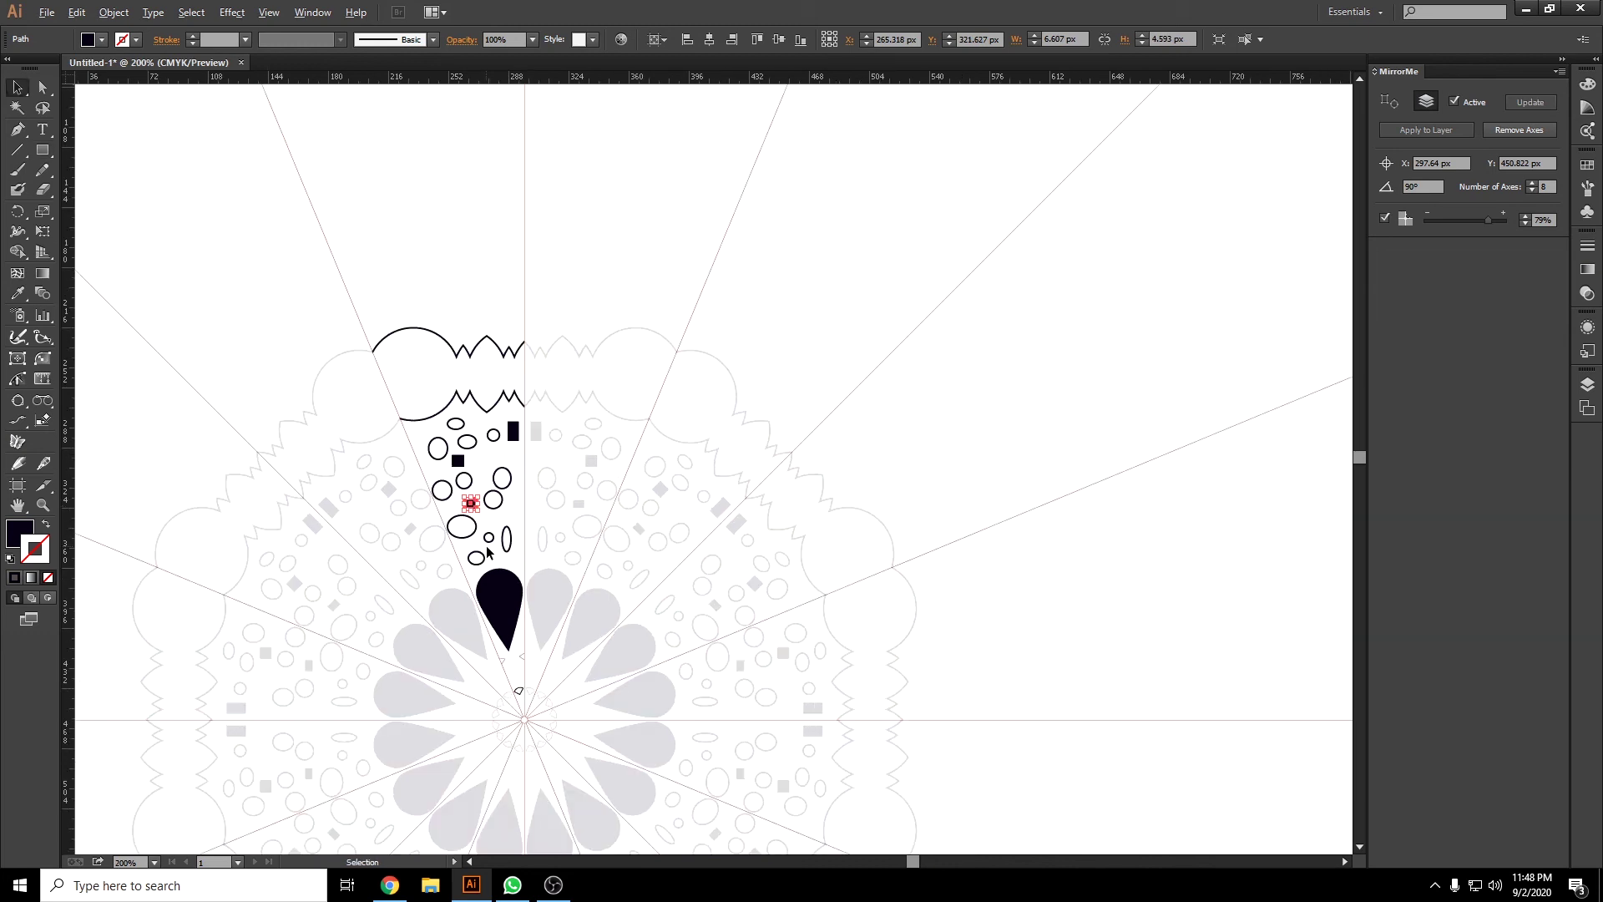
scroll(591, 603, down, 1)
mouse_move(664, 582)
mouse_down()
mouse_move(636, 493)
mouse_move(646, 472)
mouse_up()
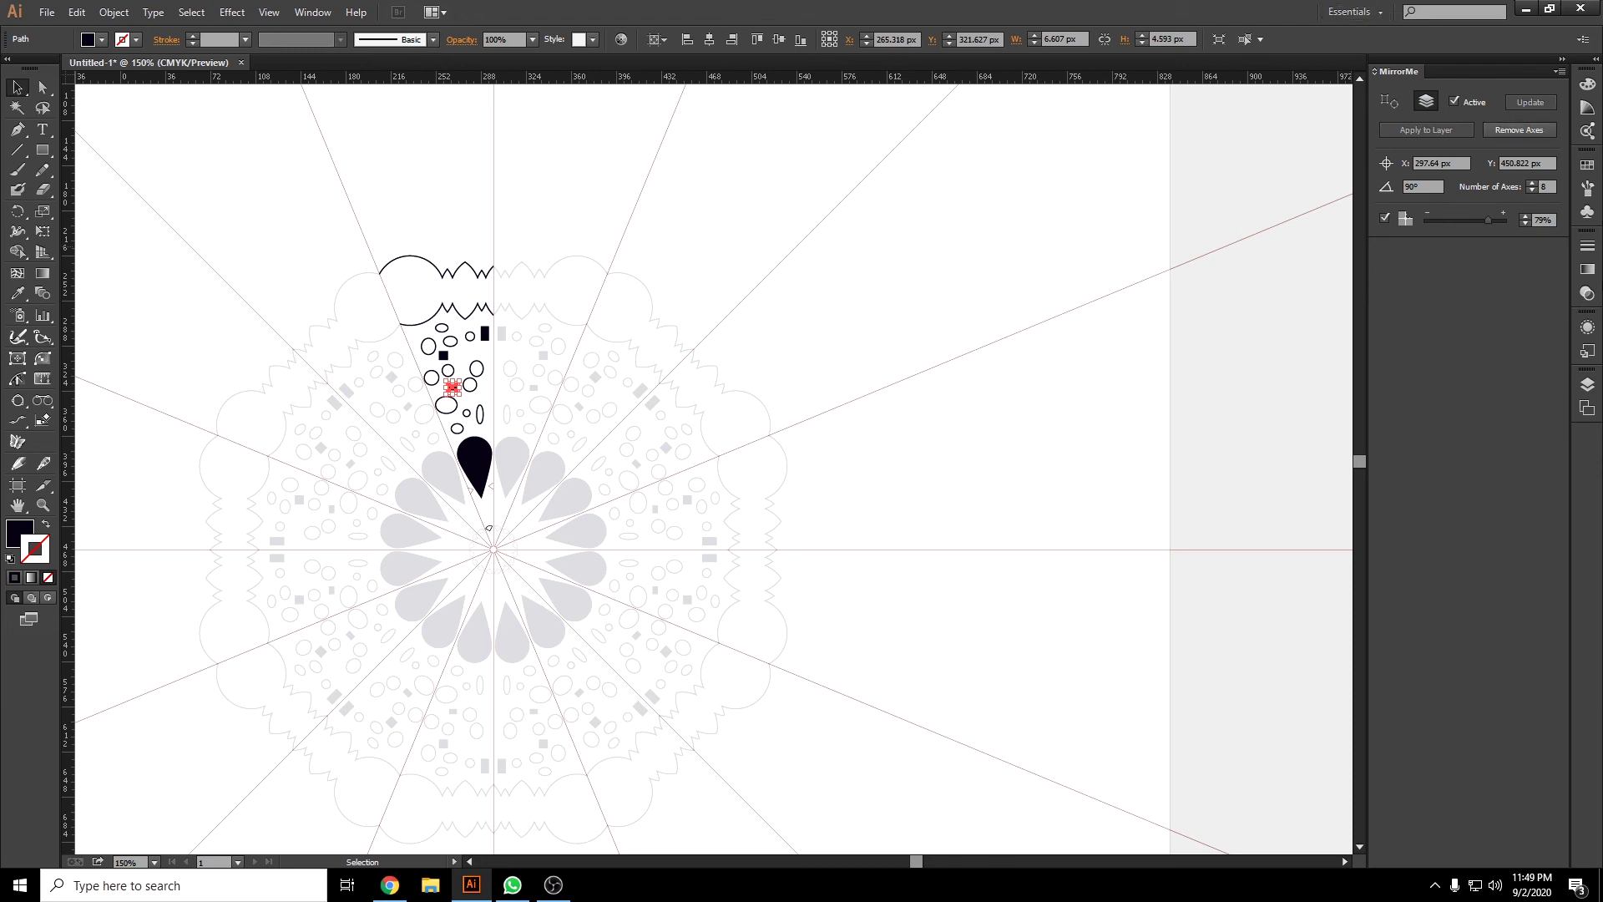
Draw a small curved Pen-tool spike between the rosette petals, ending on the vertical axis.
click(455, 217)
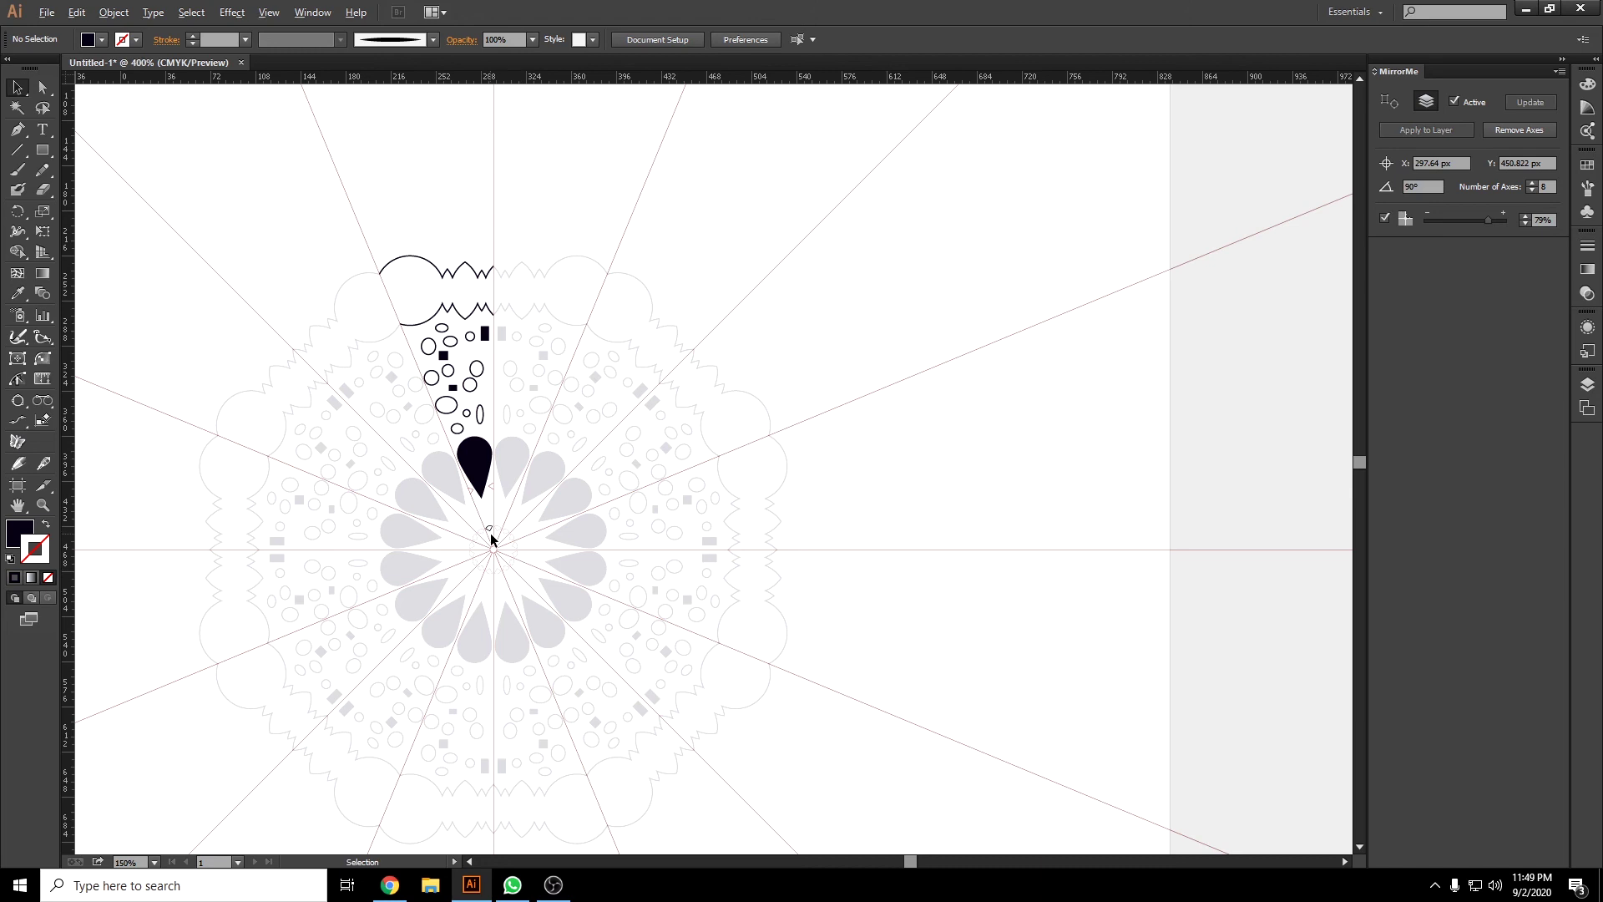
scroll(491, 538, up, 3)
scroll(491, 538, up, 2)
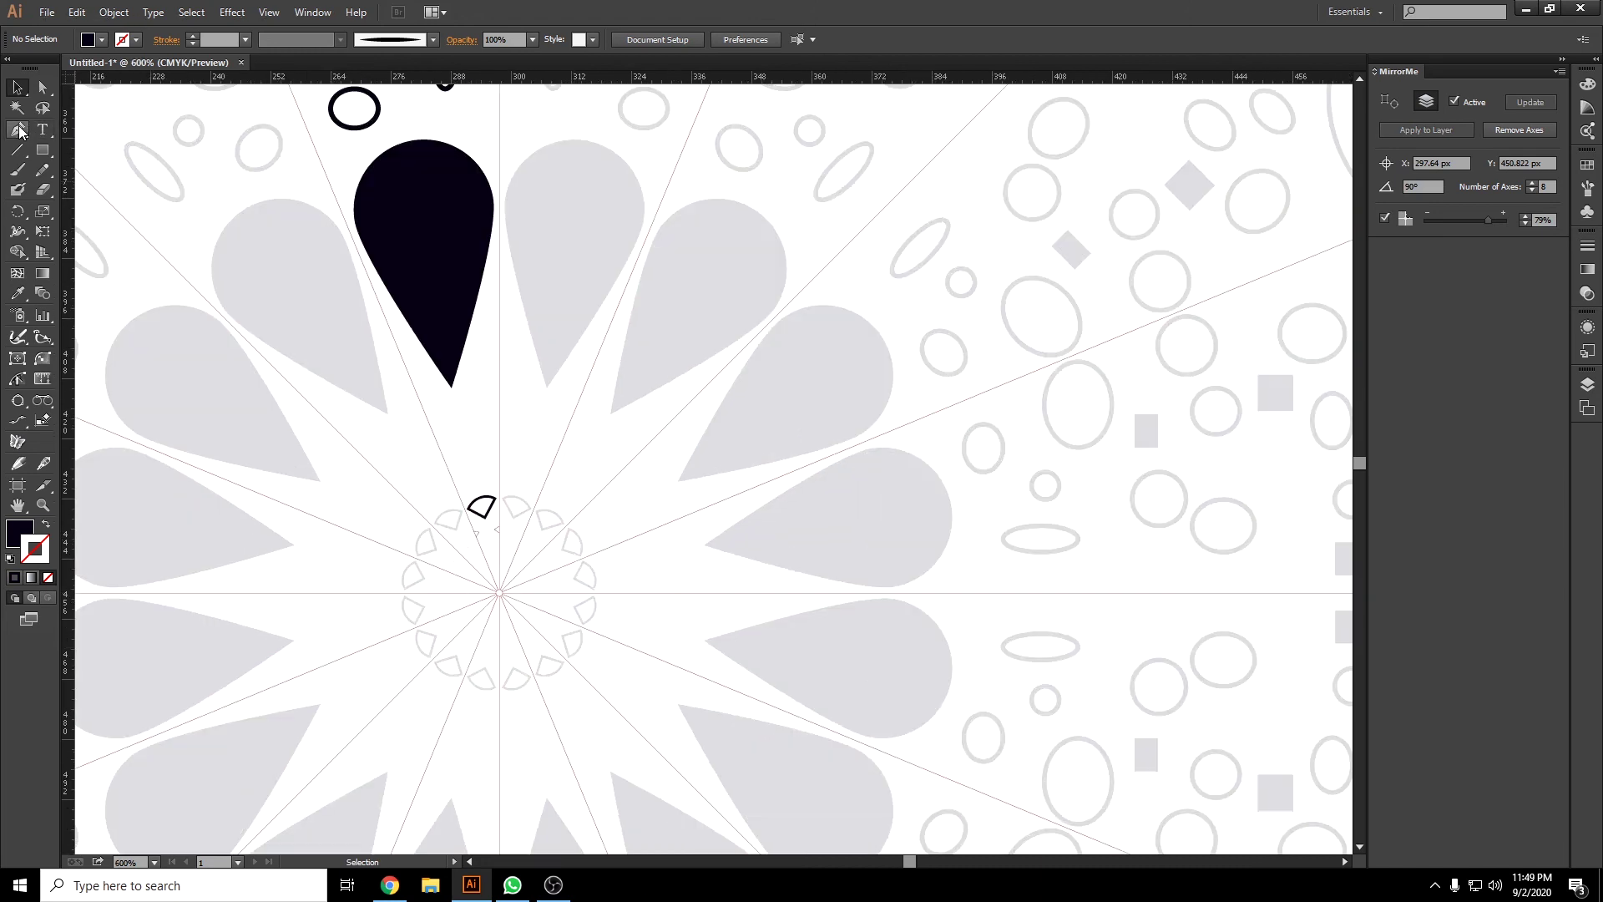
key(p)
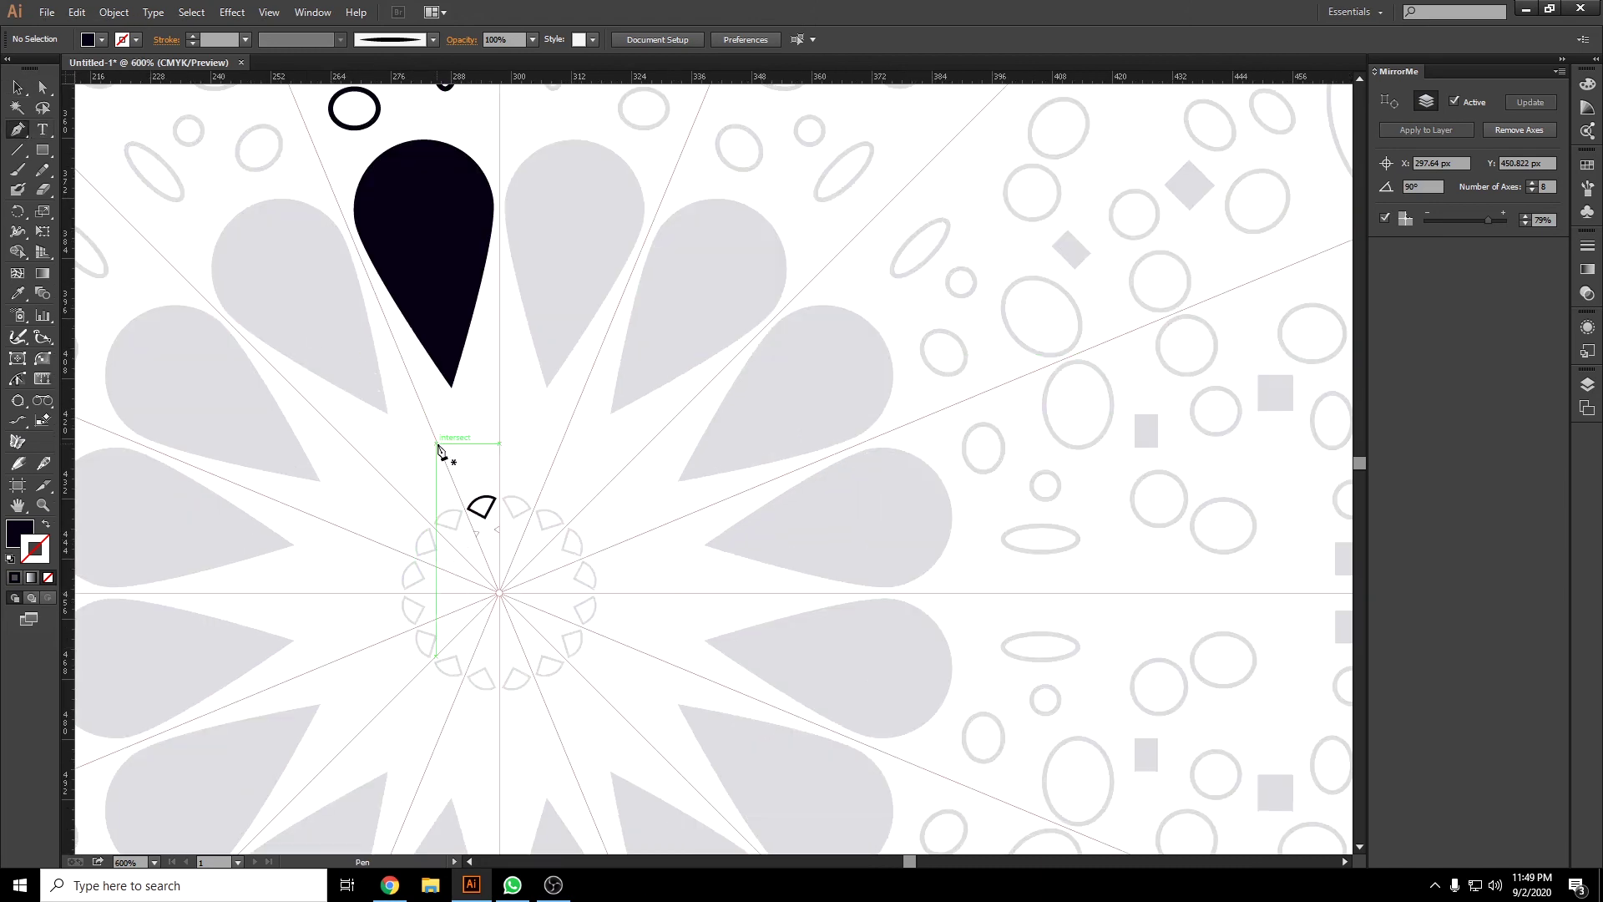
click(444, 443)
drag(456, 412, 468, 389)
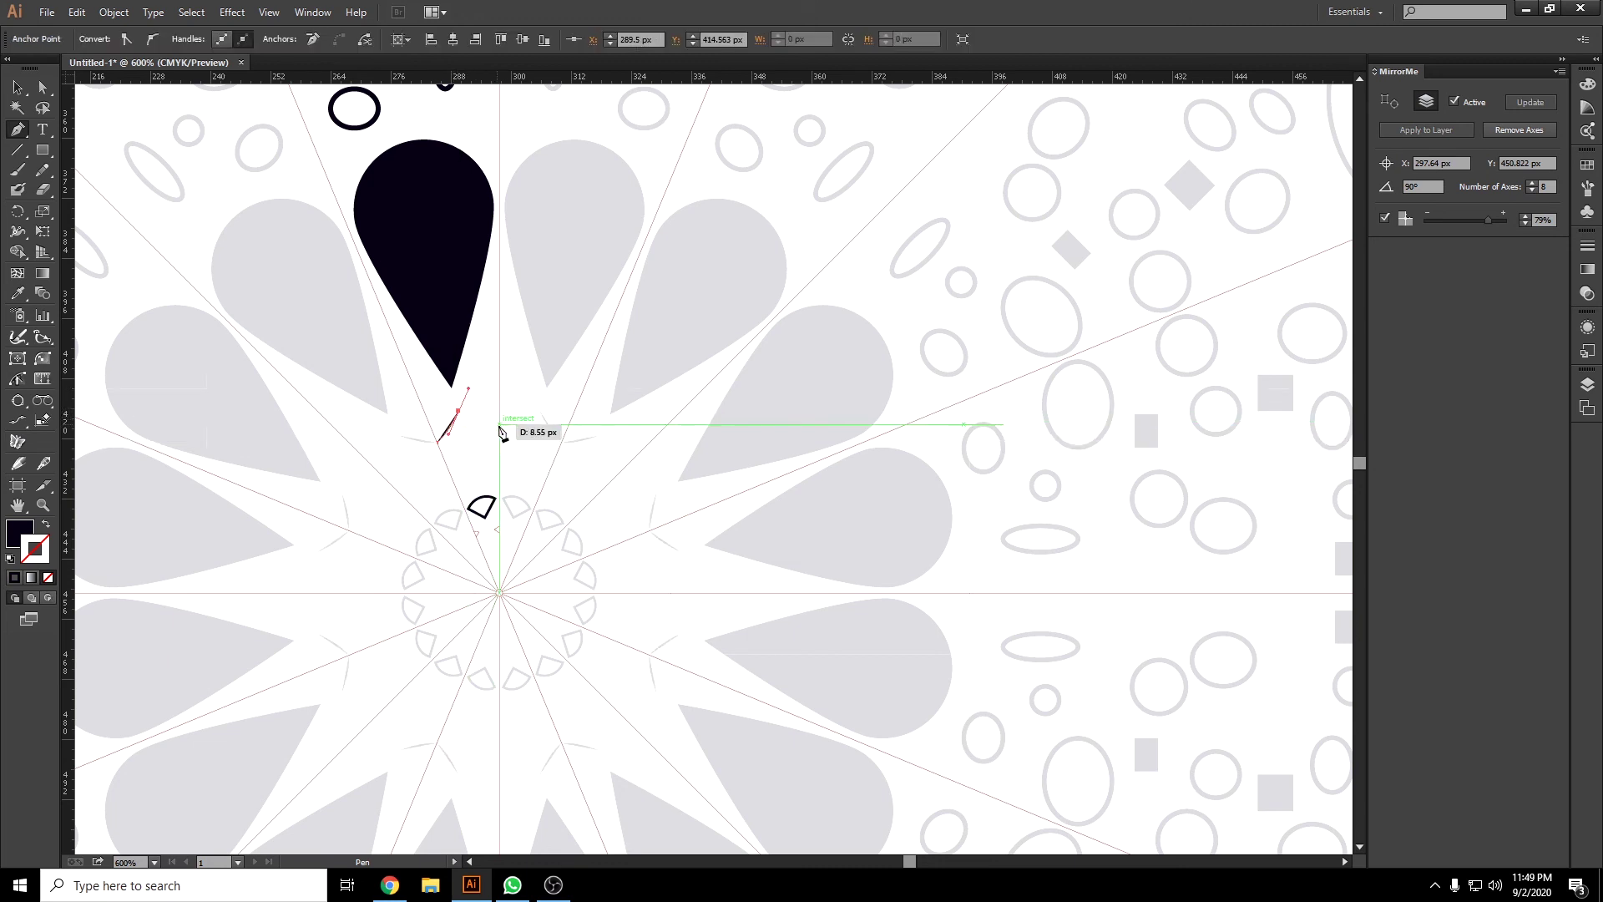
drag(501, 428, 519, 427)
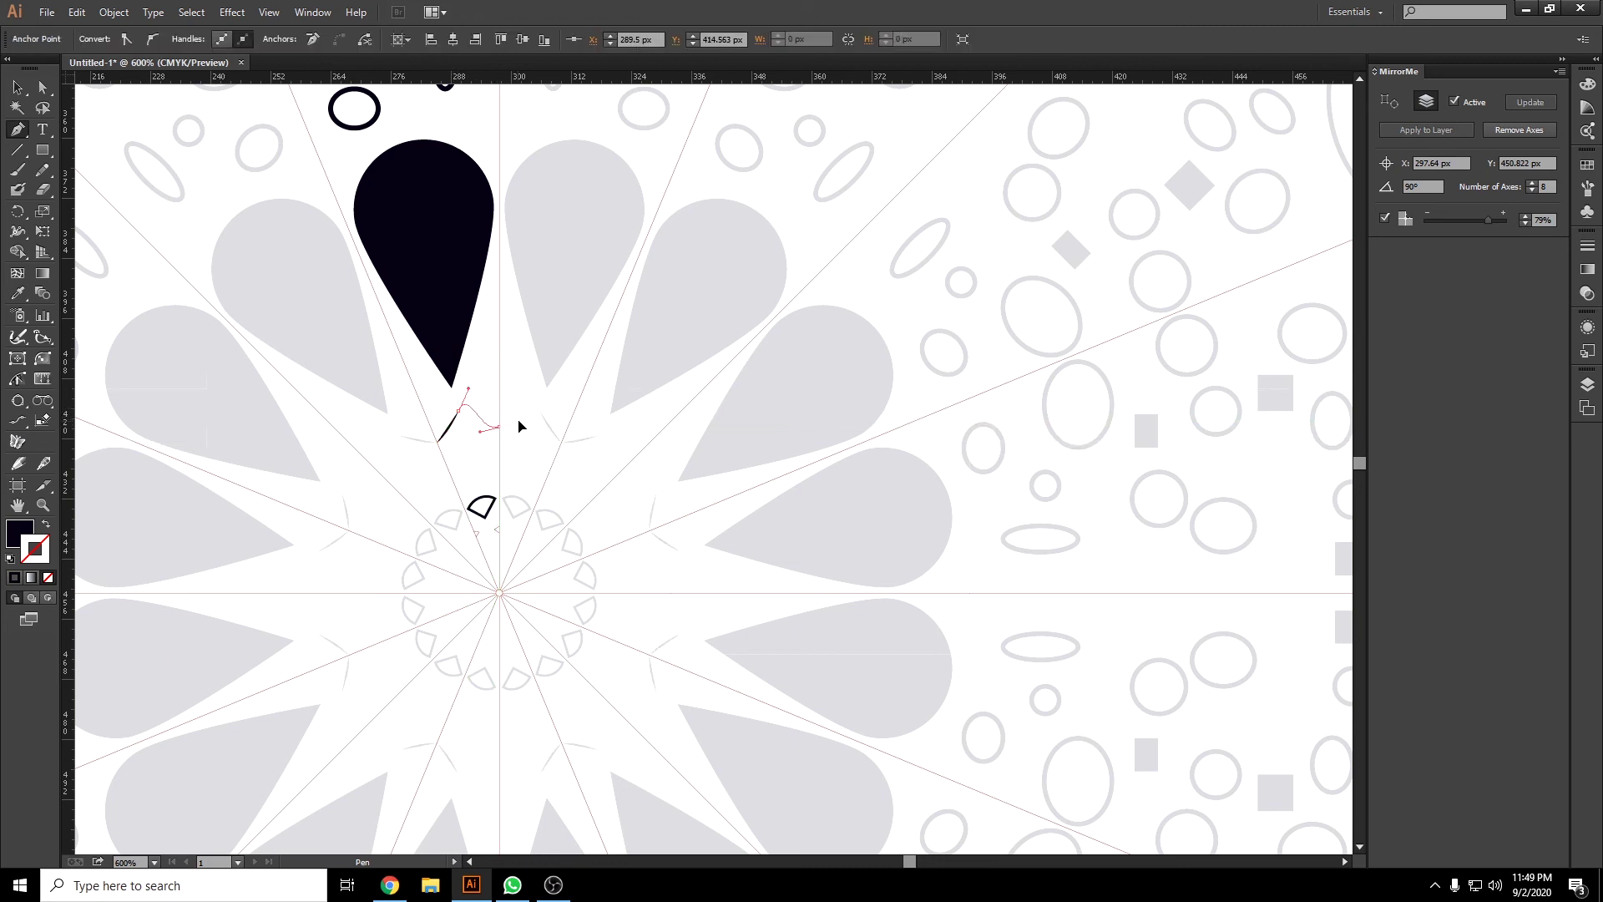
scroll(479, 404, up, 3)
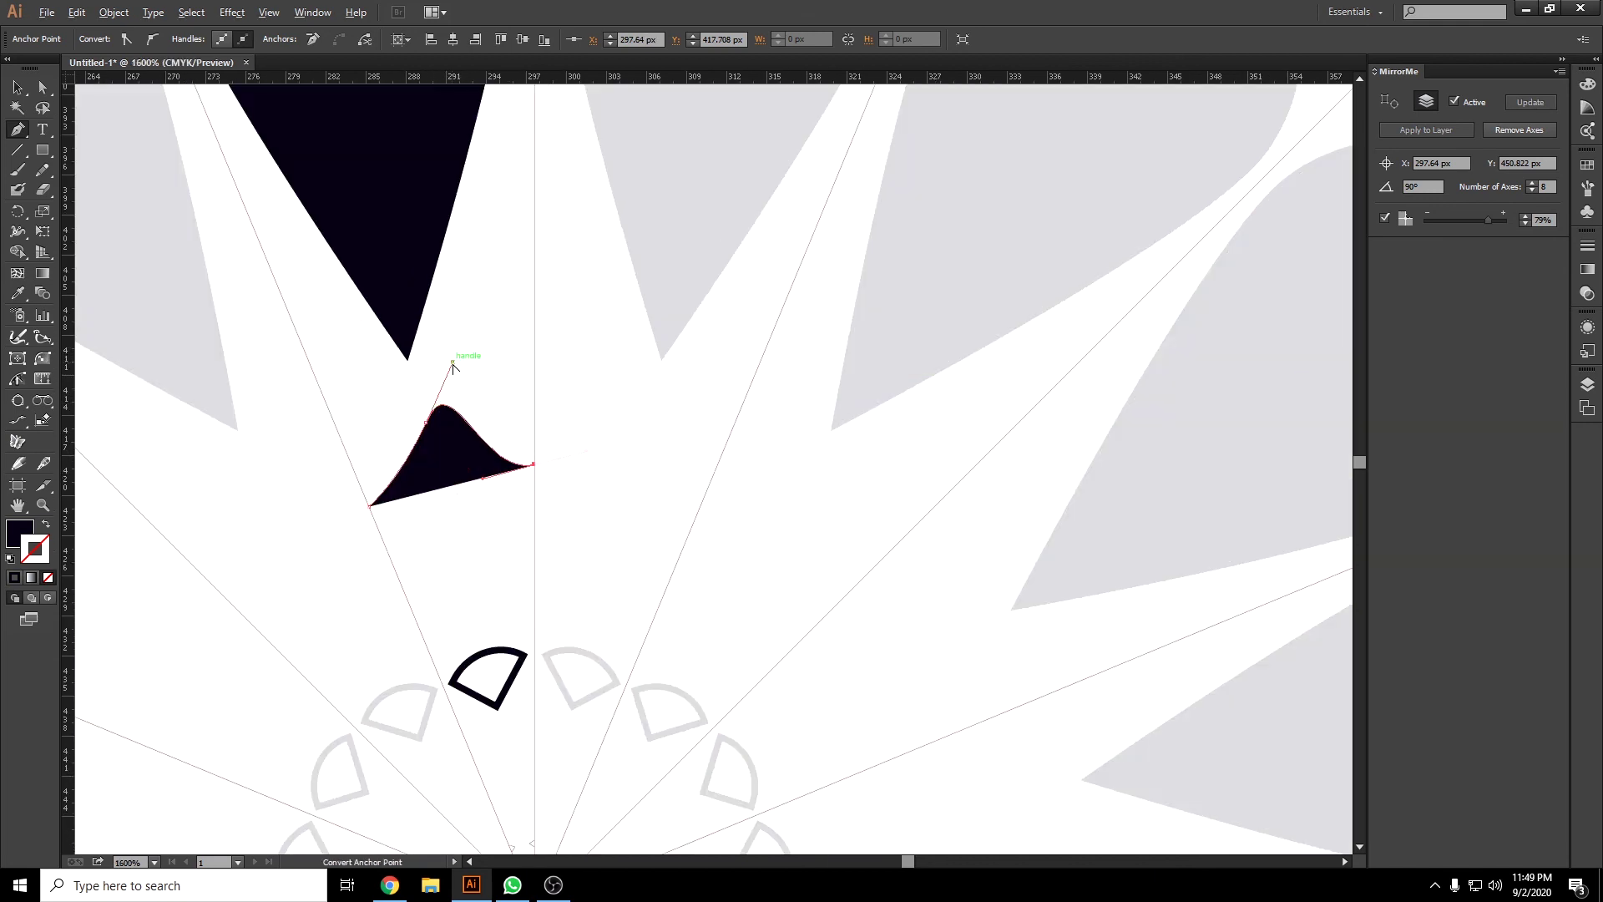
mouse_move(452, 361)
mouse_down()
mouse_move(457, 450)
mouse_move(444, 410)
mouse_move(485, 468)
mouse_move(427, 479)
mouse_up()
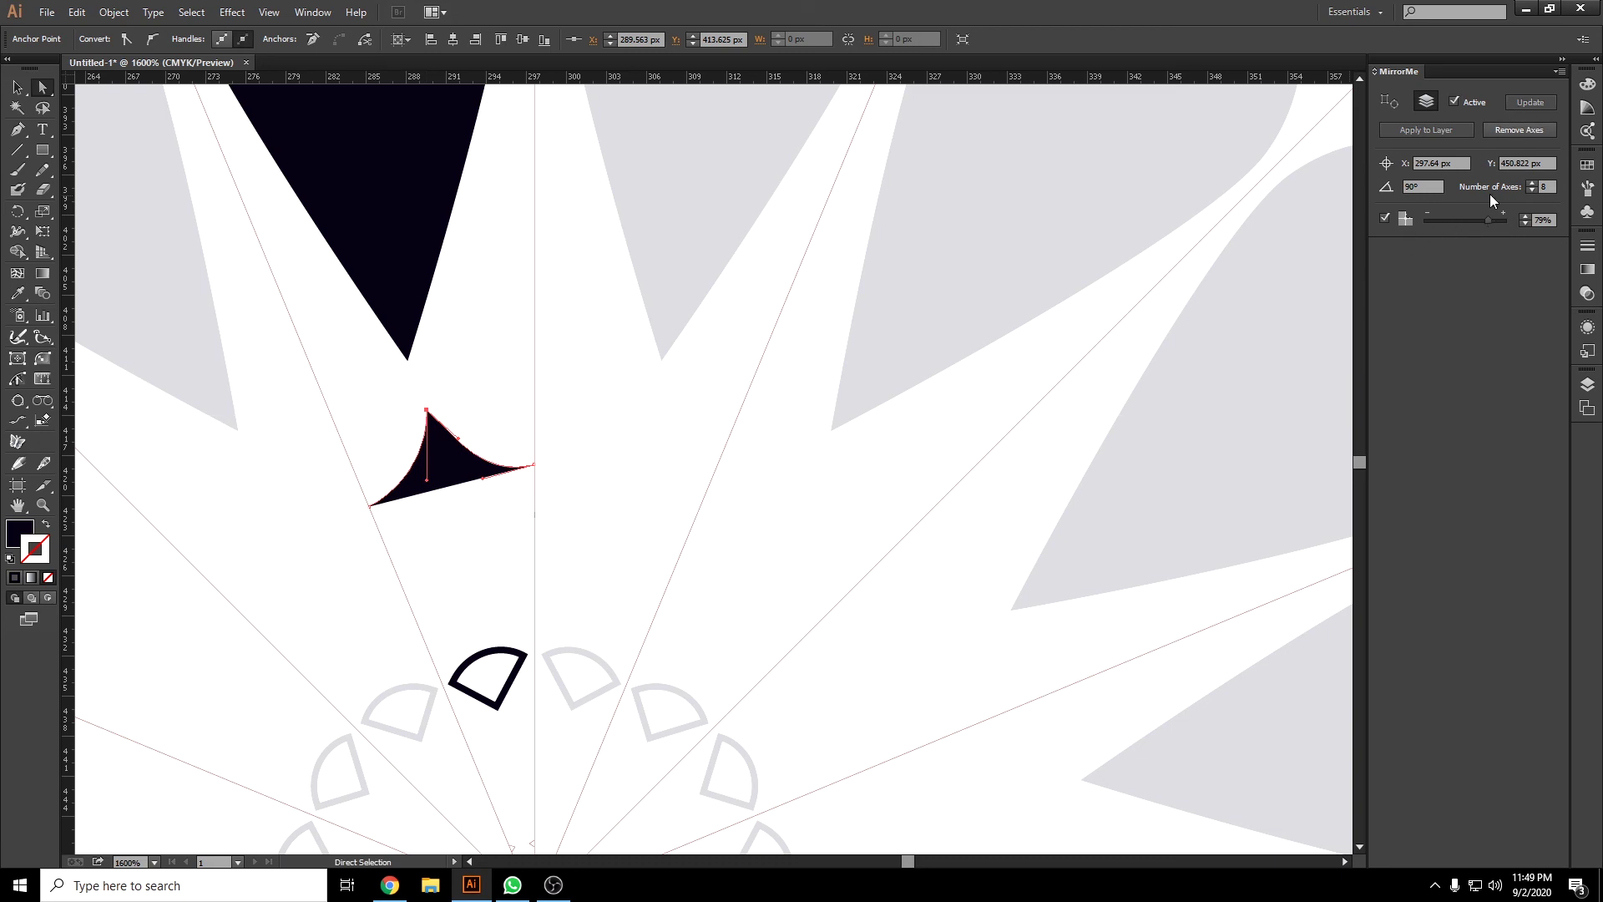
Toggle live mirroring, deselect, and show the mirrored copies at full opacity.
click(1455, 101)
click(1455, 101)
key(v)
click(460, 568)
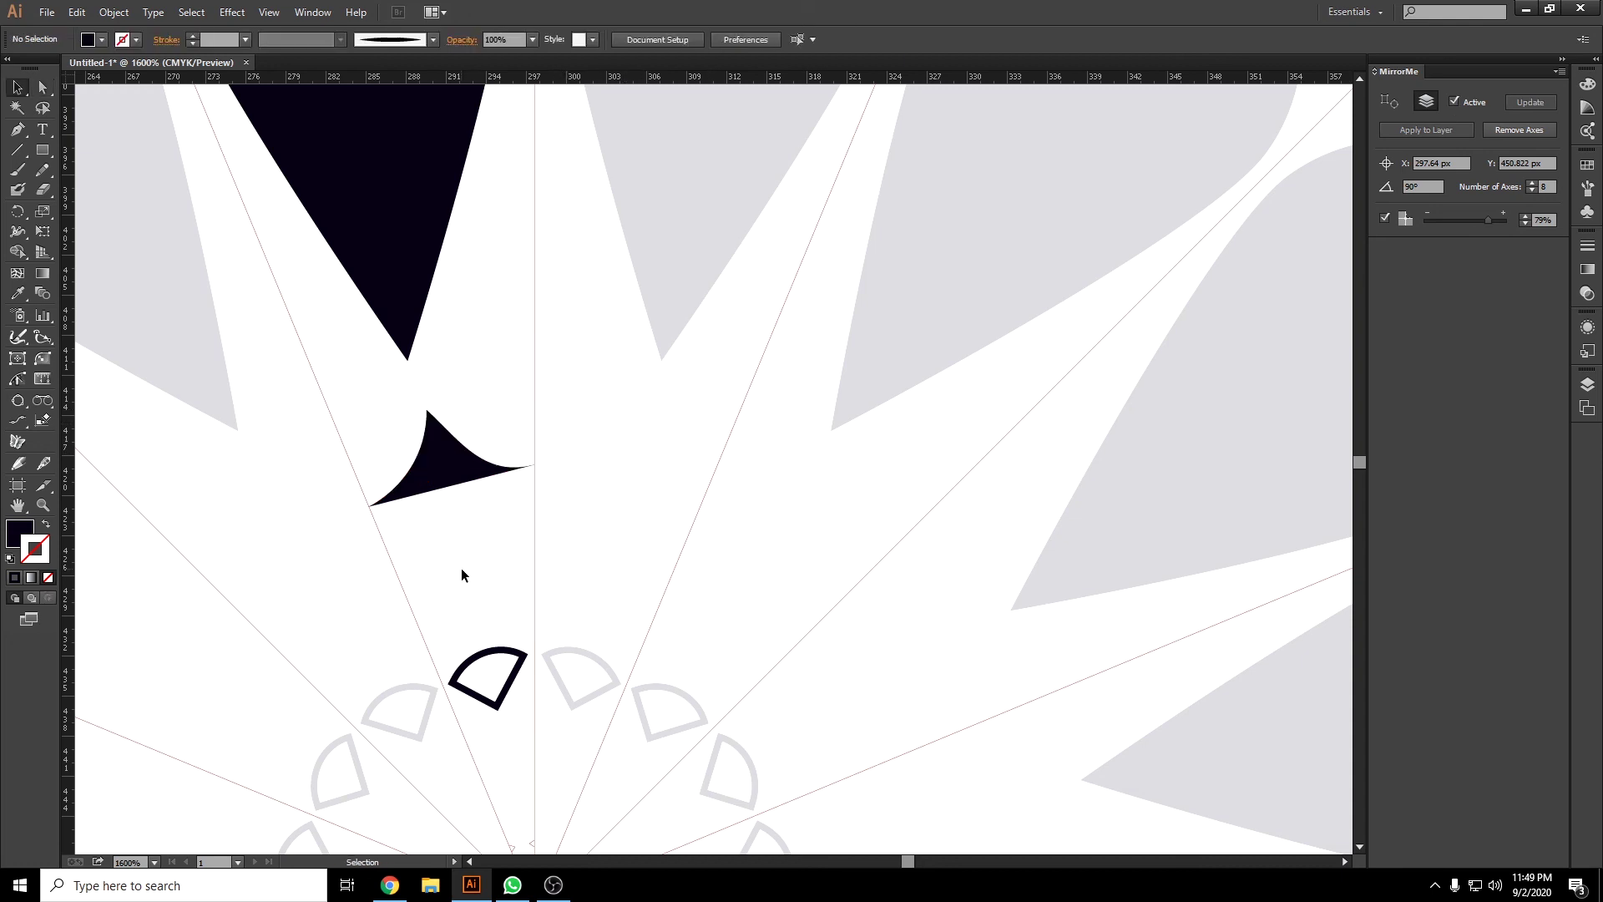
scroll(461, 568, down, 4)
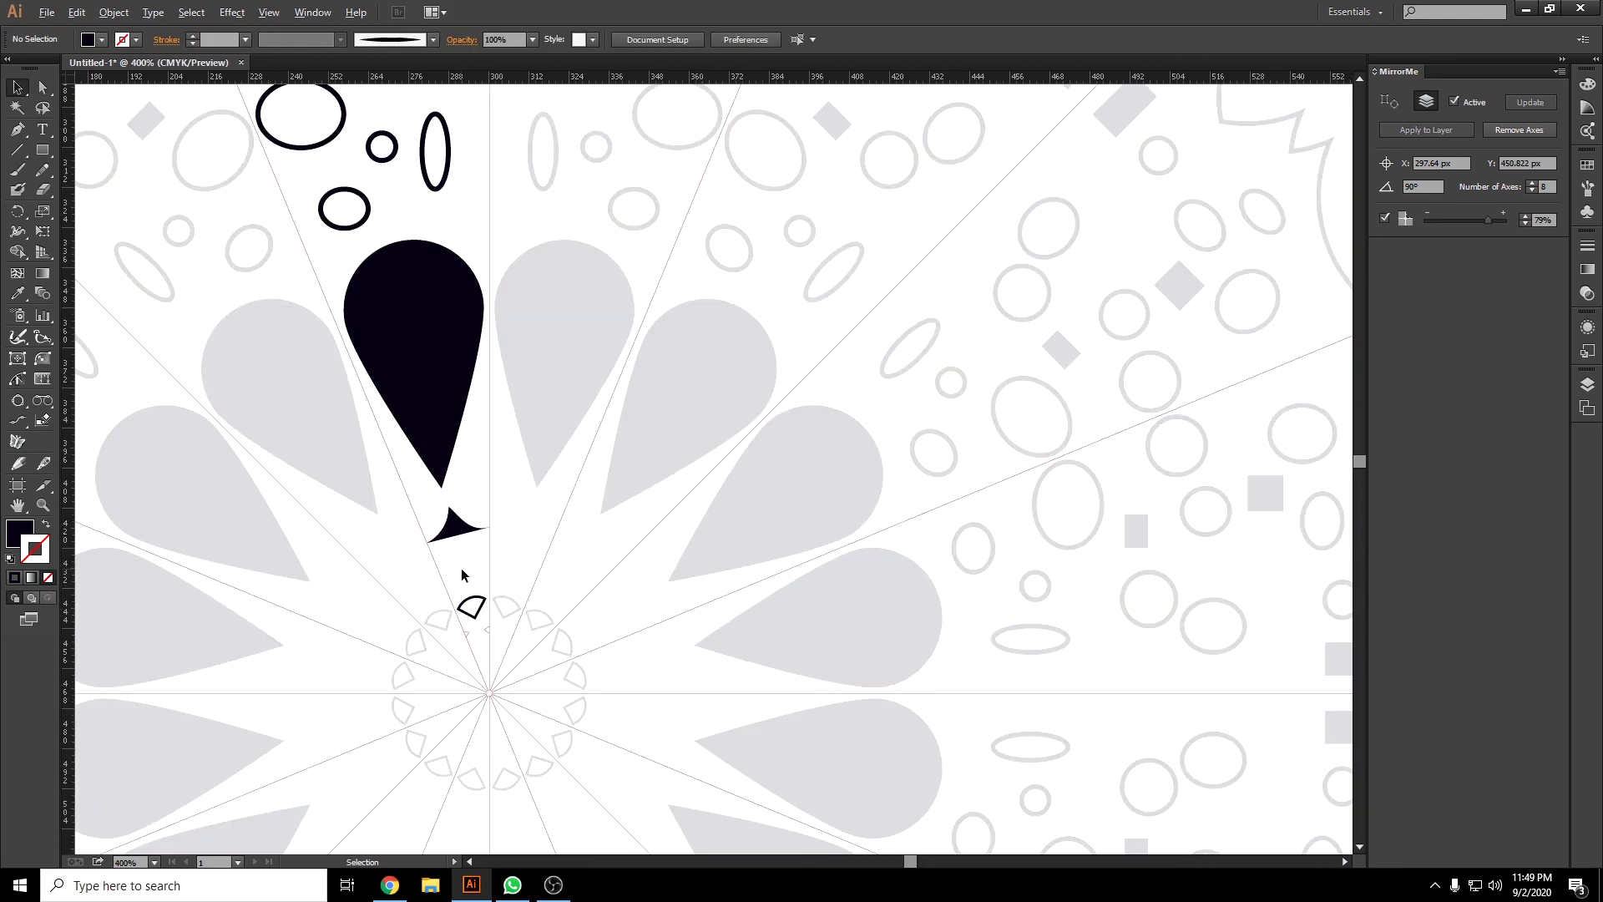
click(1385, 218)
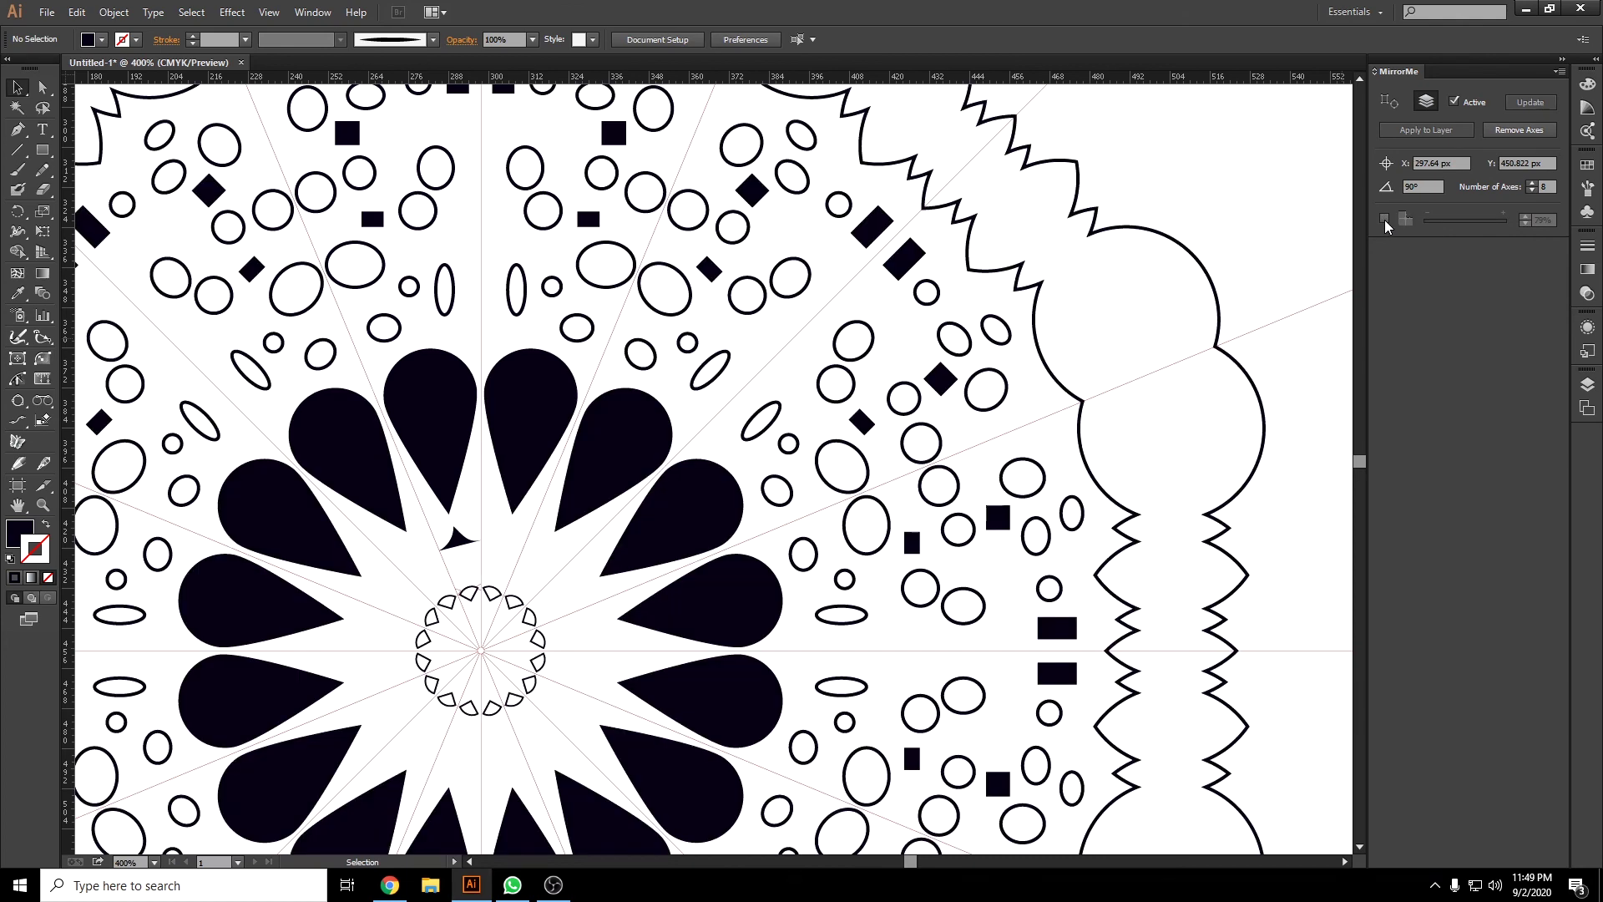
Fade the mirrored copies again, delete the small arrowhead below the teardrop, and show Layers.
click(1385, 219)
click(454, 541)
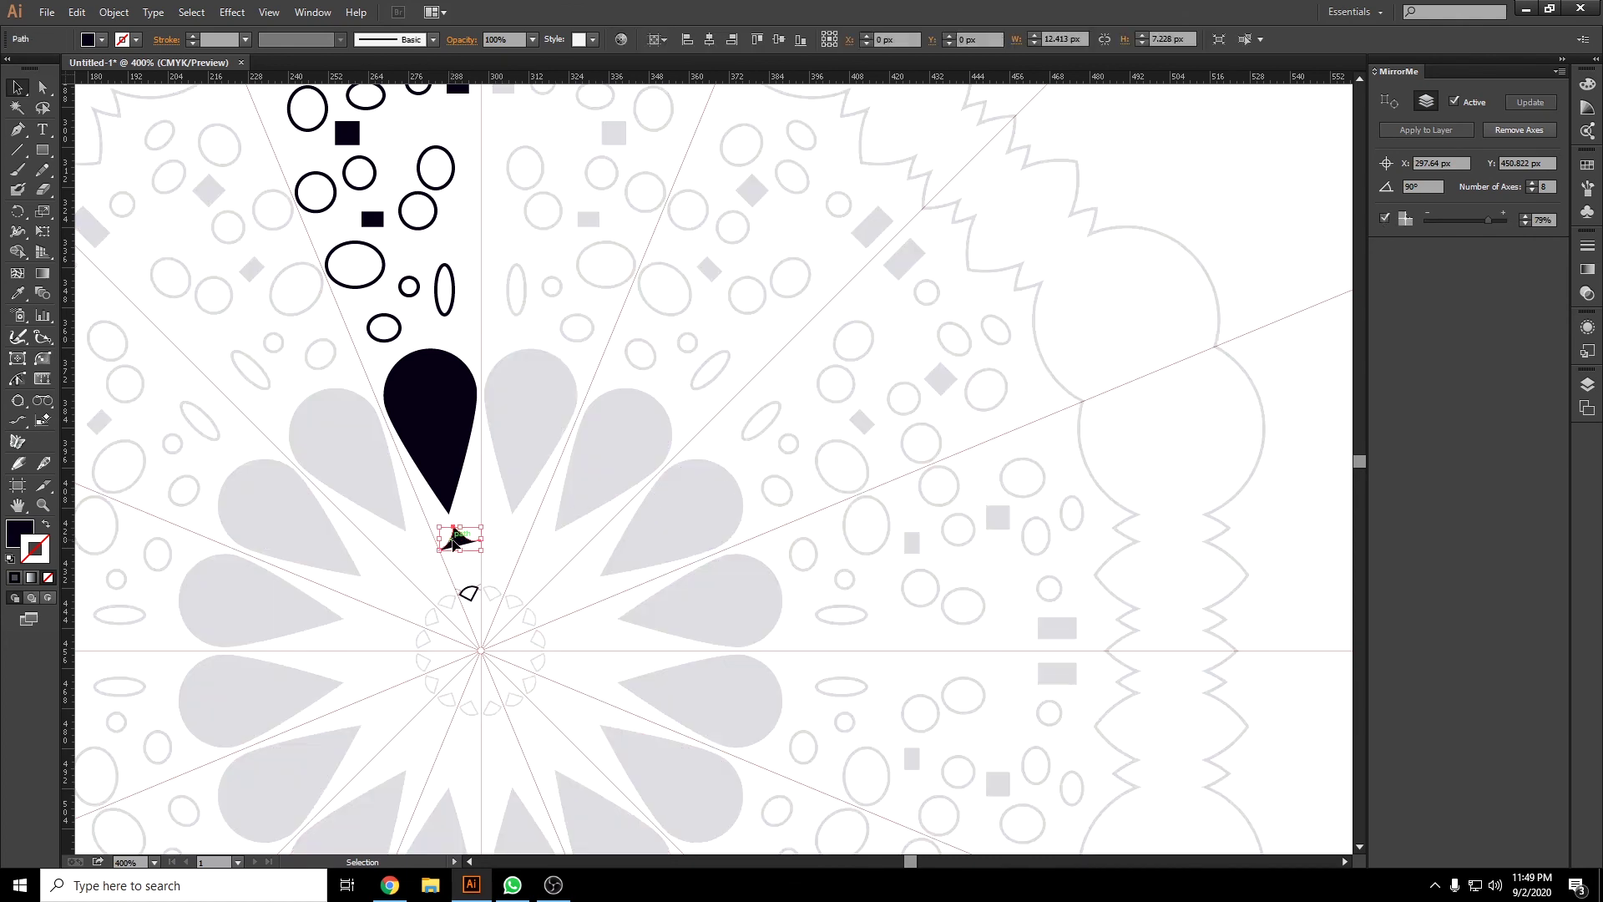
key(Delete)
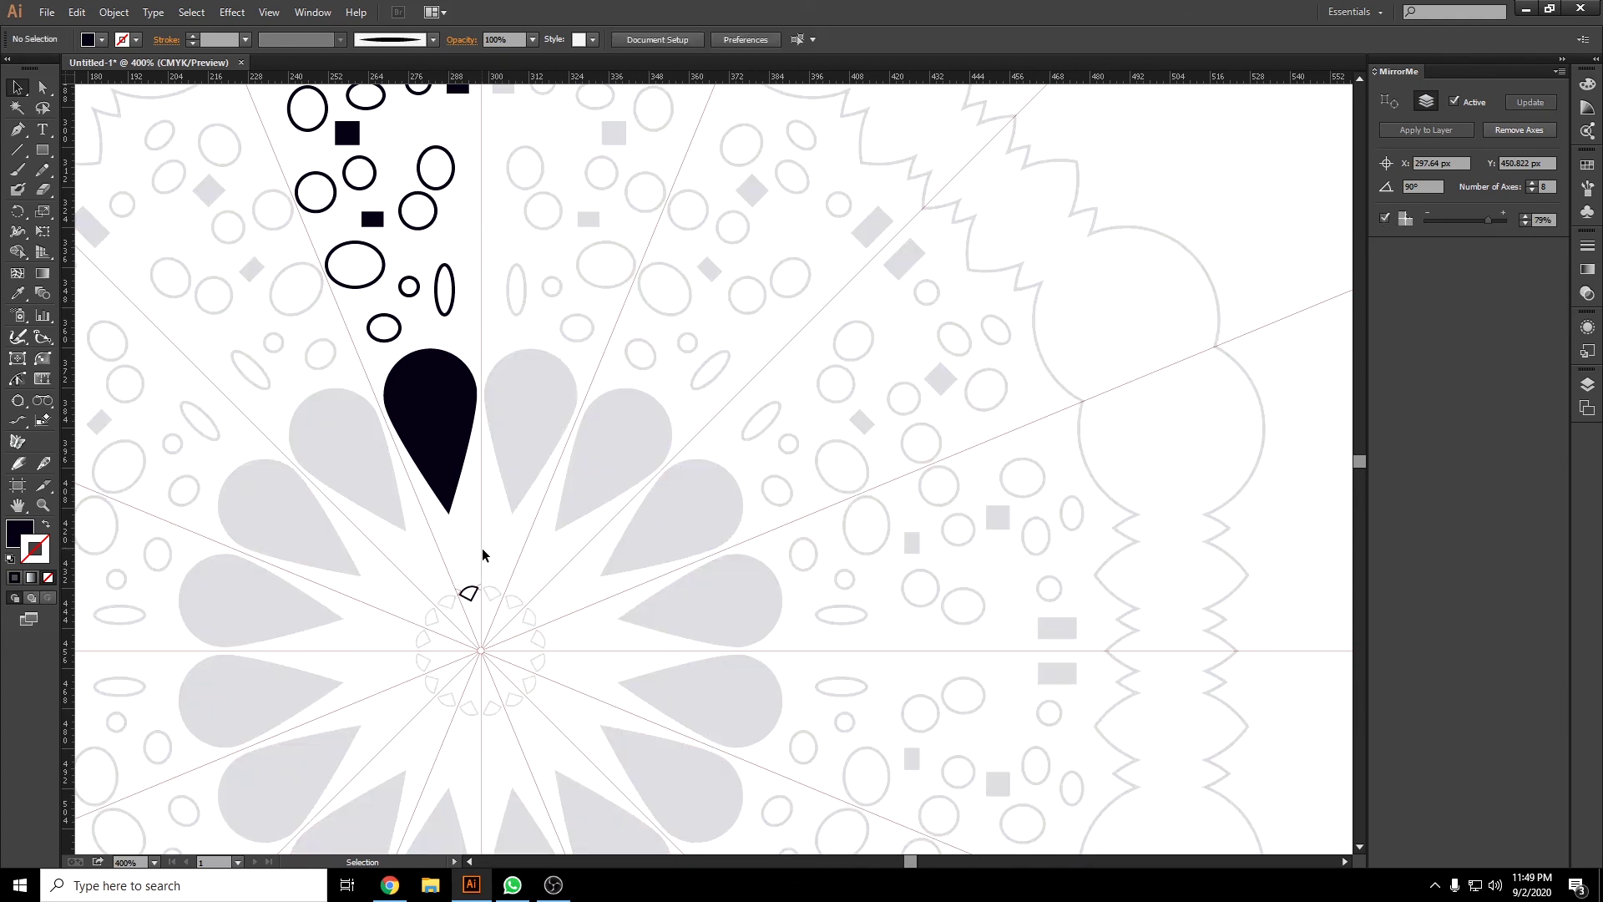
click(1587, 384)
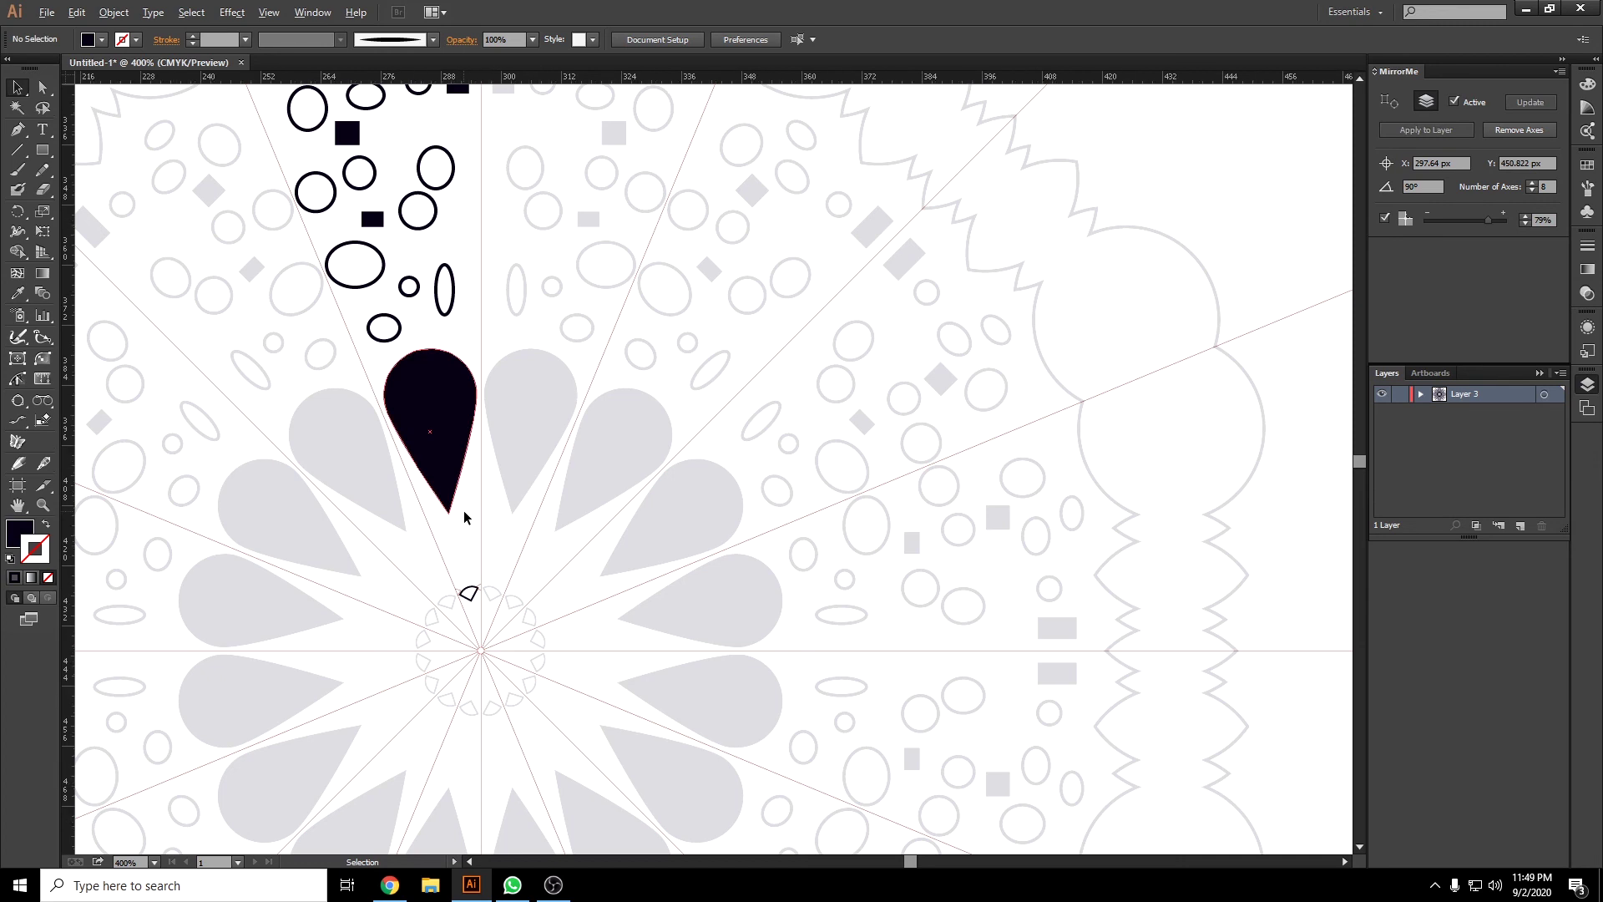
Draw a jagged Paintbrush stroke below the teardrop tip to form a mirrored inner ring.
scroll(465, 511, up, 1)
click(16, 168)
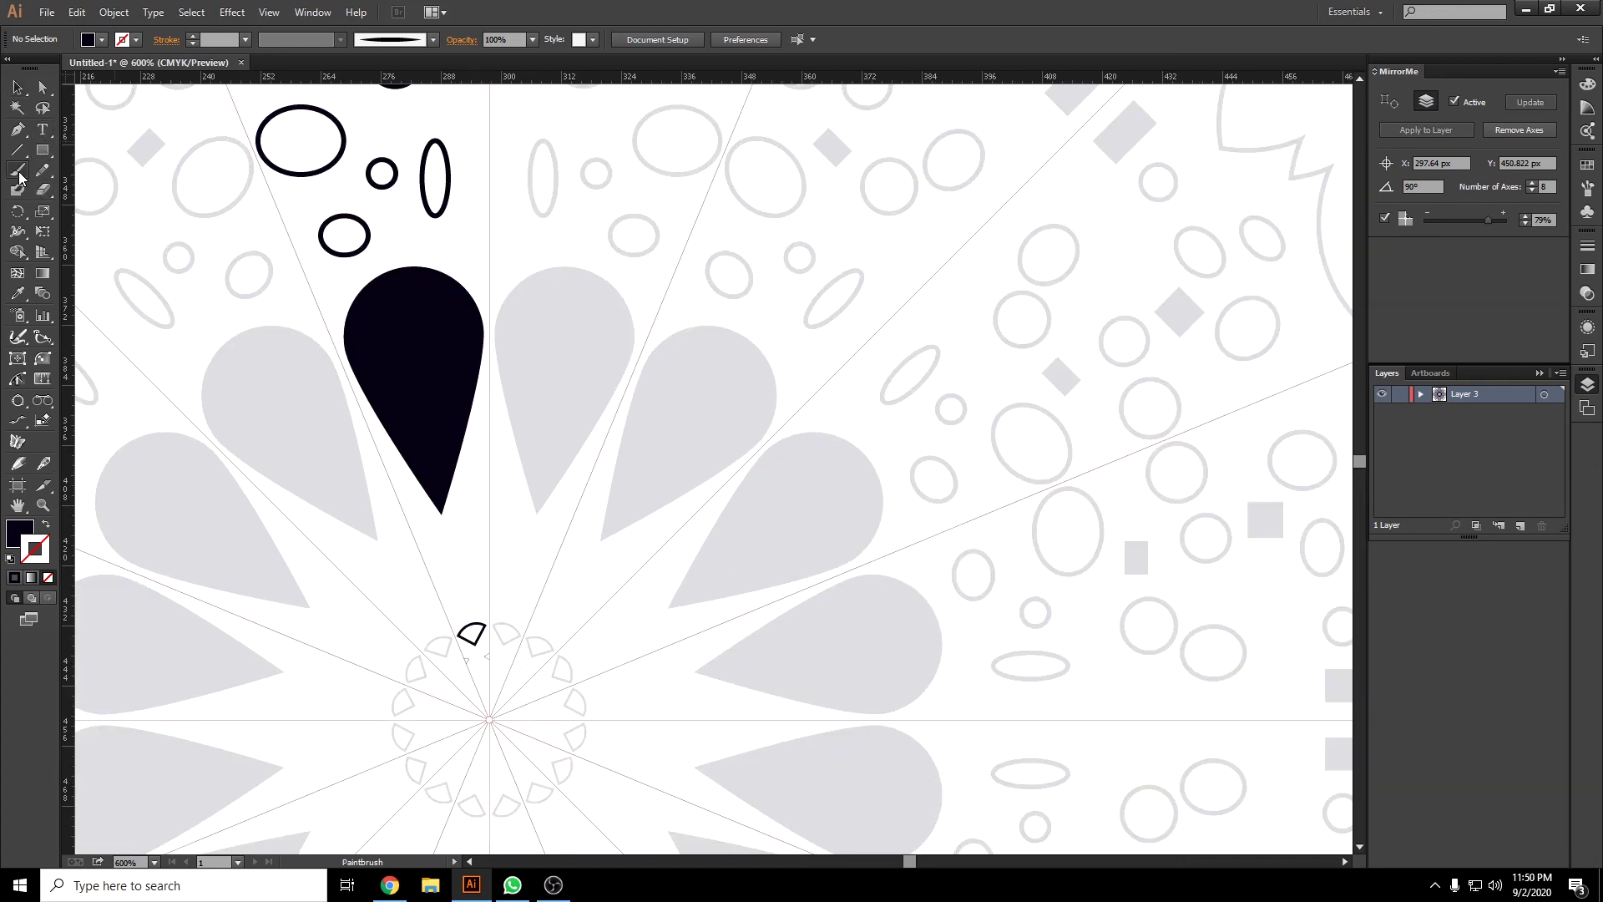
drag(430, 571, 493, 556)
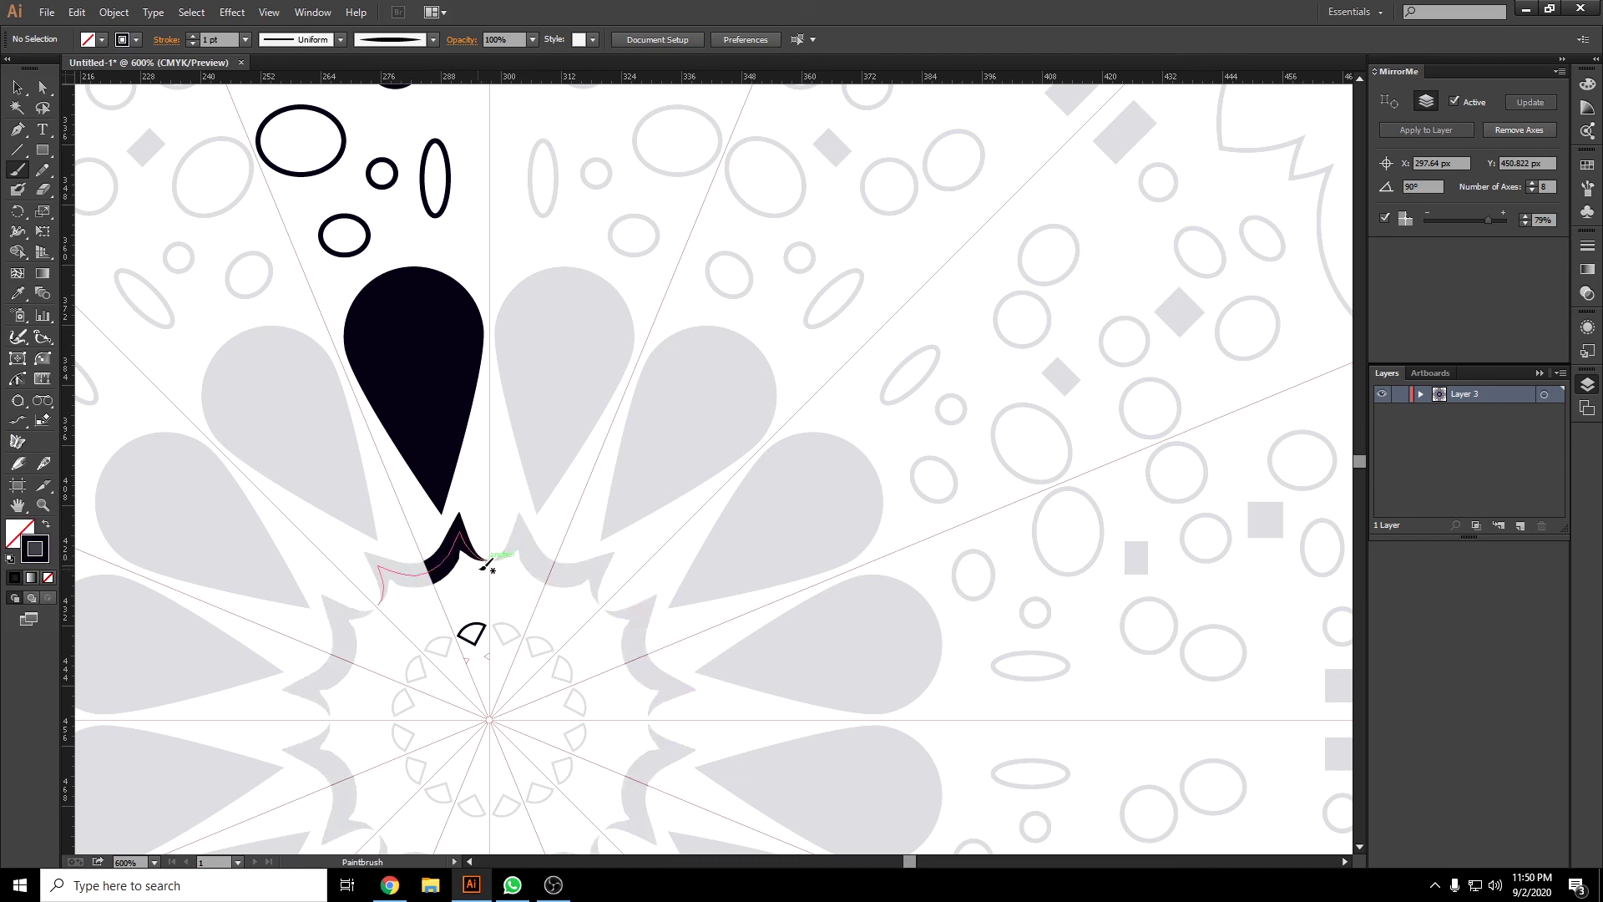
scroll(449, 574, down, 2)
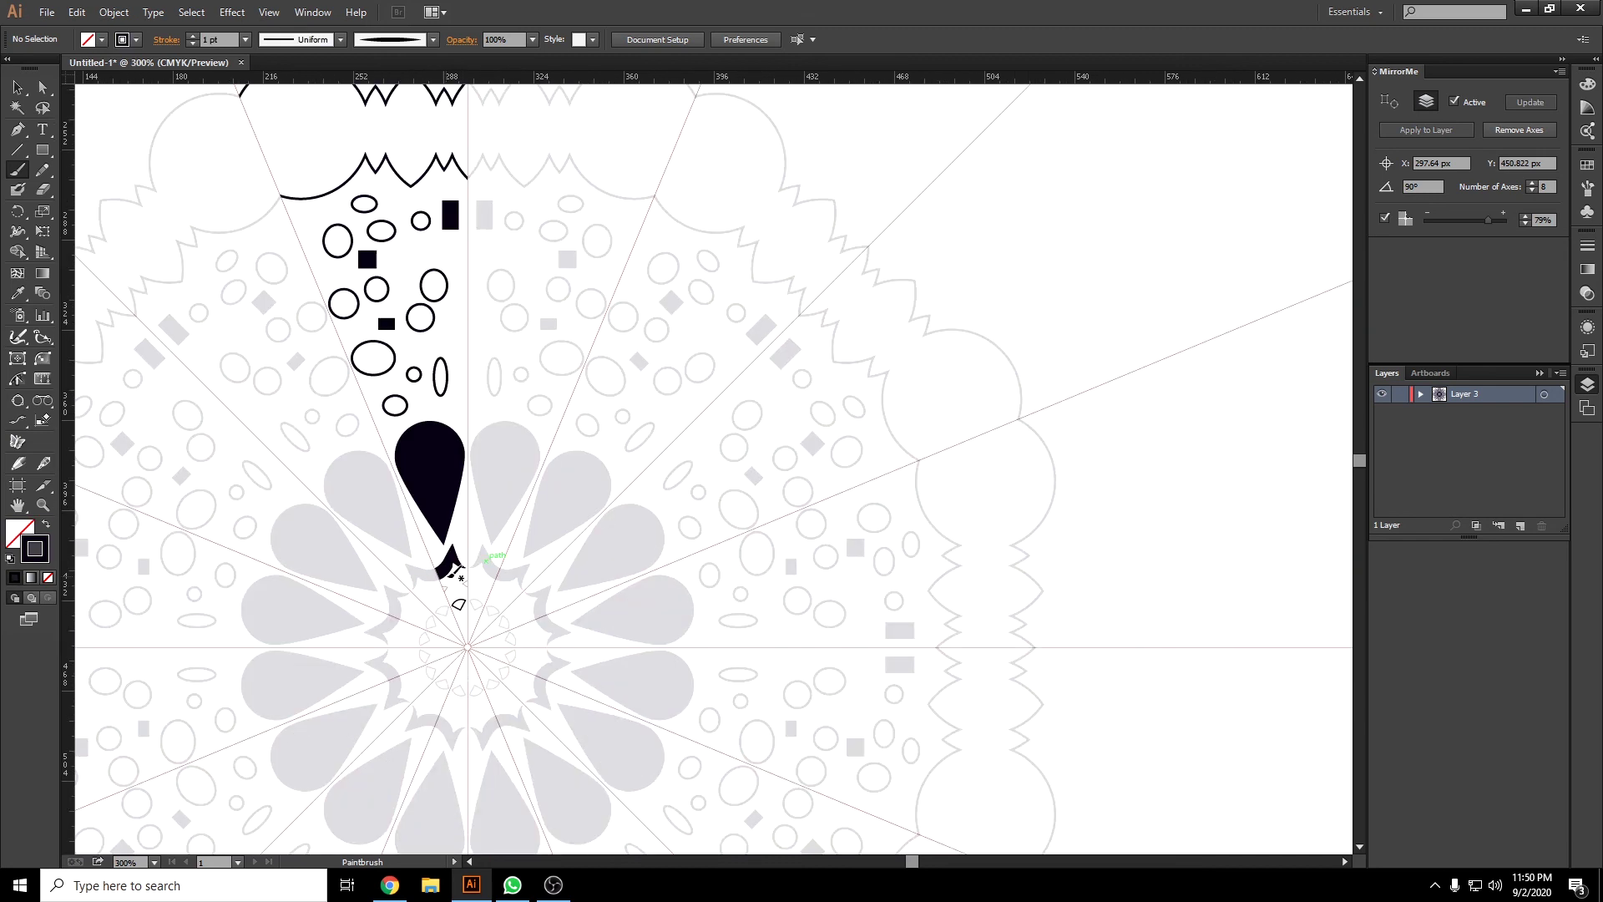
key(v)
Apply the MirrorMe axes to convert the mirrored preview into real artwork.
click(1511, 129)
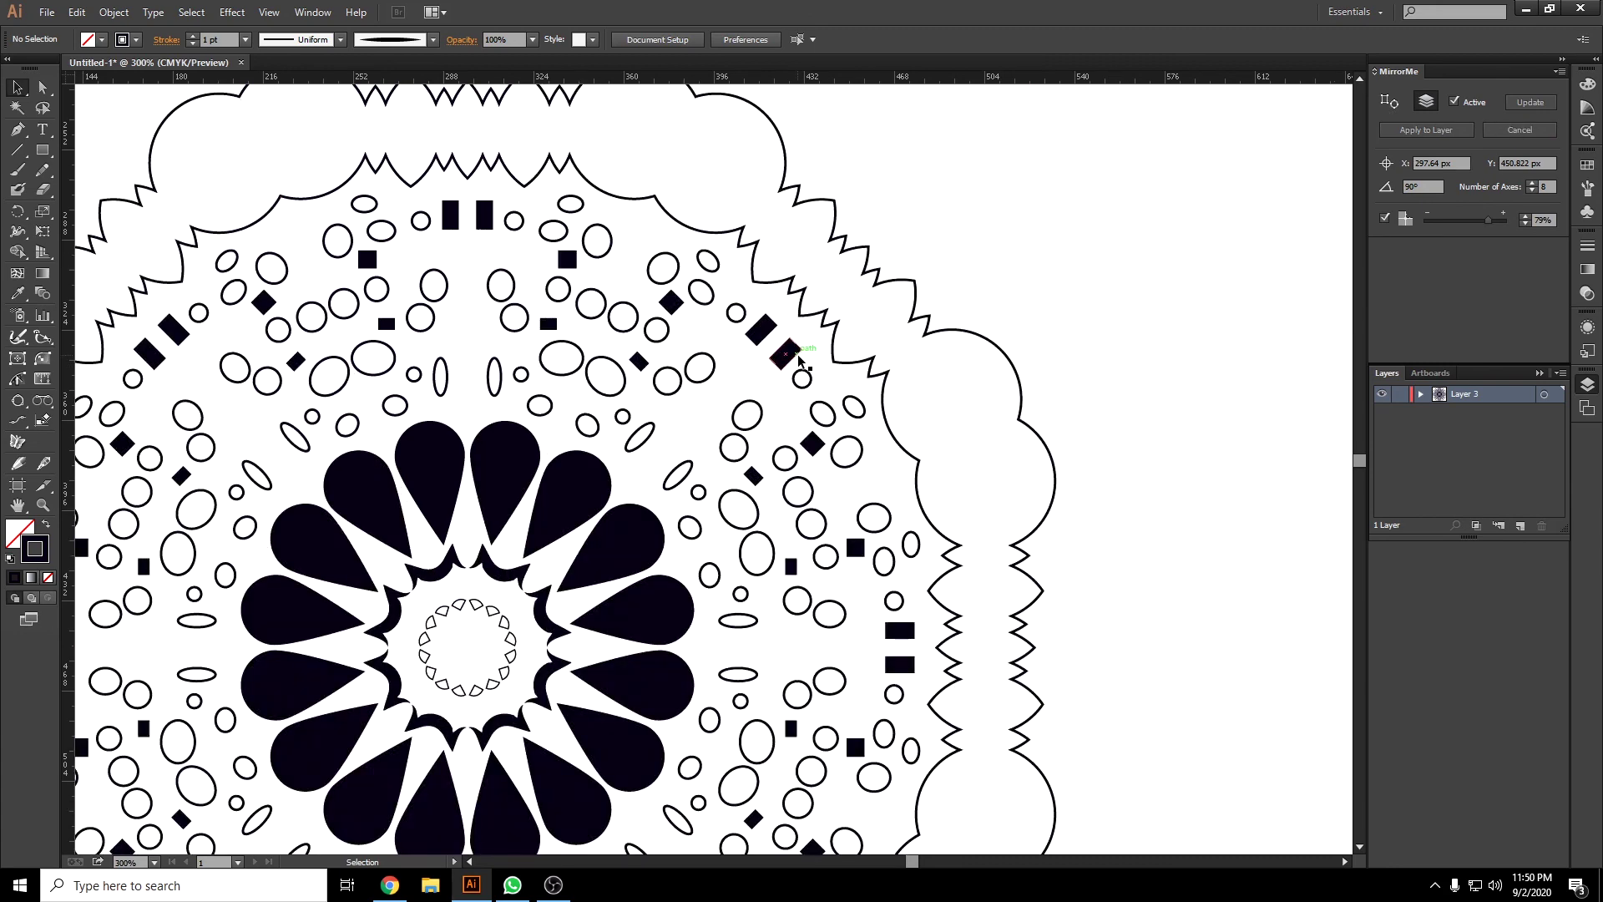
scroll(784, 625, down, 1)
scroll(752, 655, down, 3)
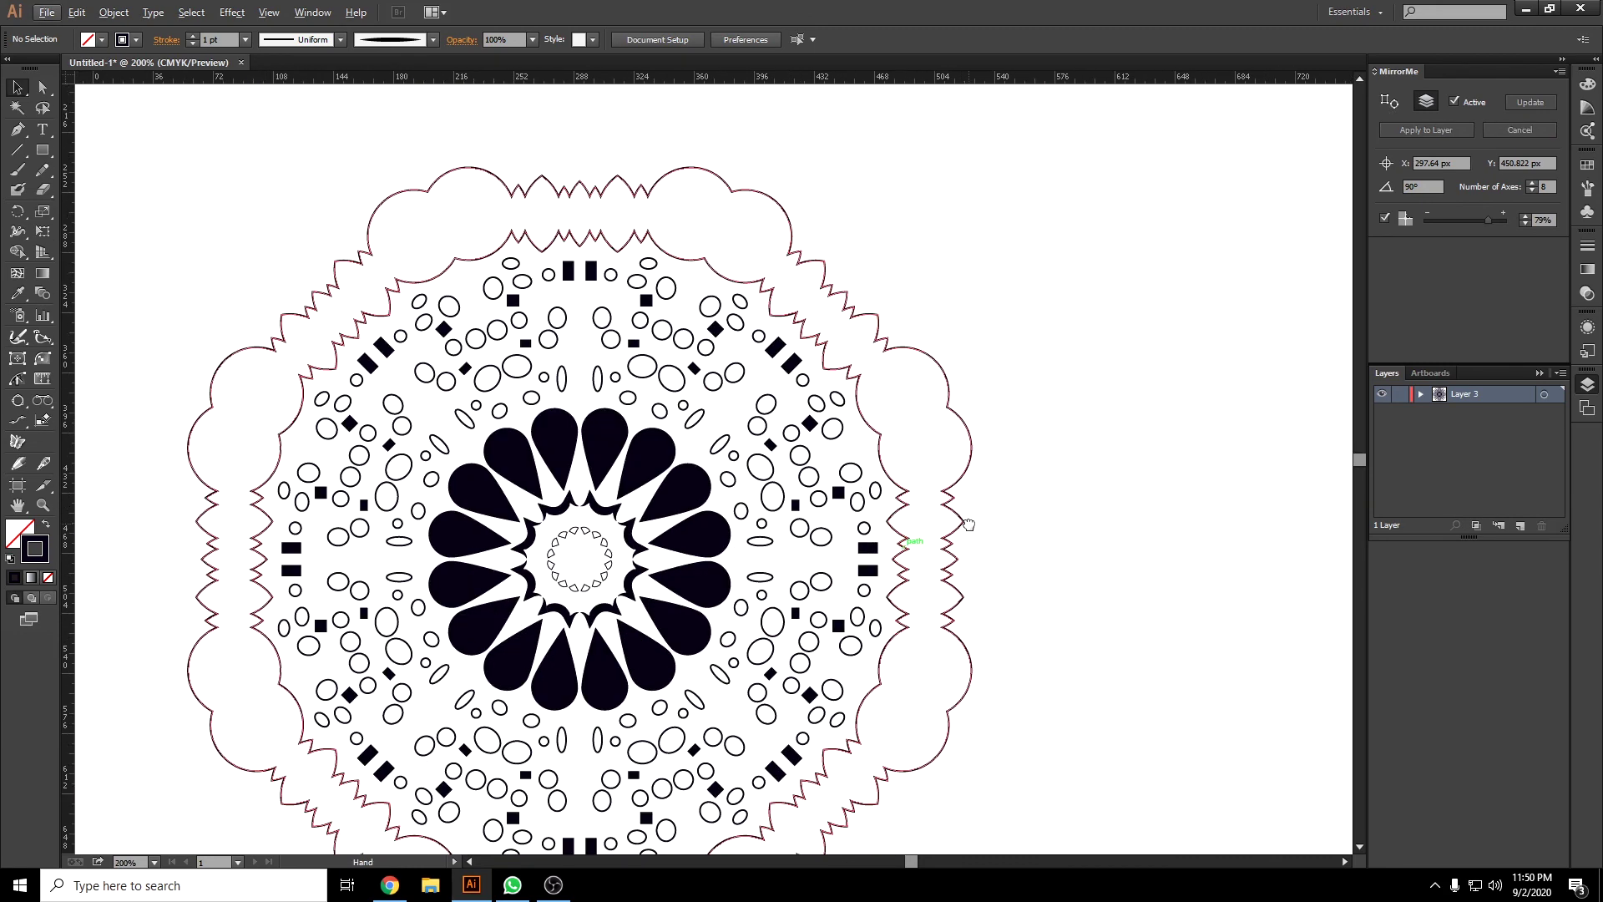
scroll(743, 659, down, 2)
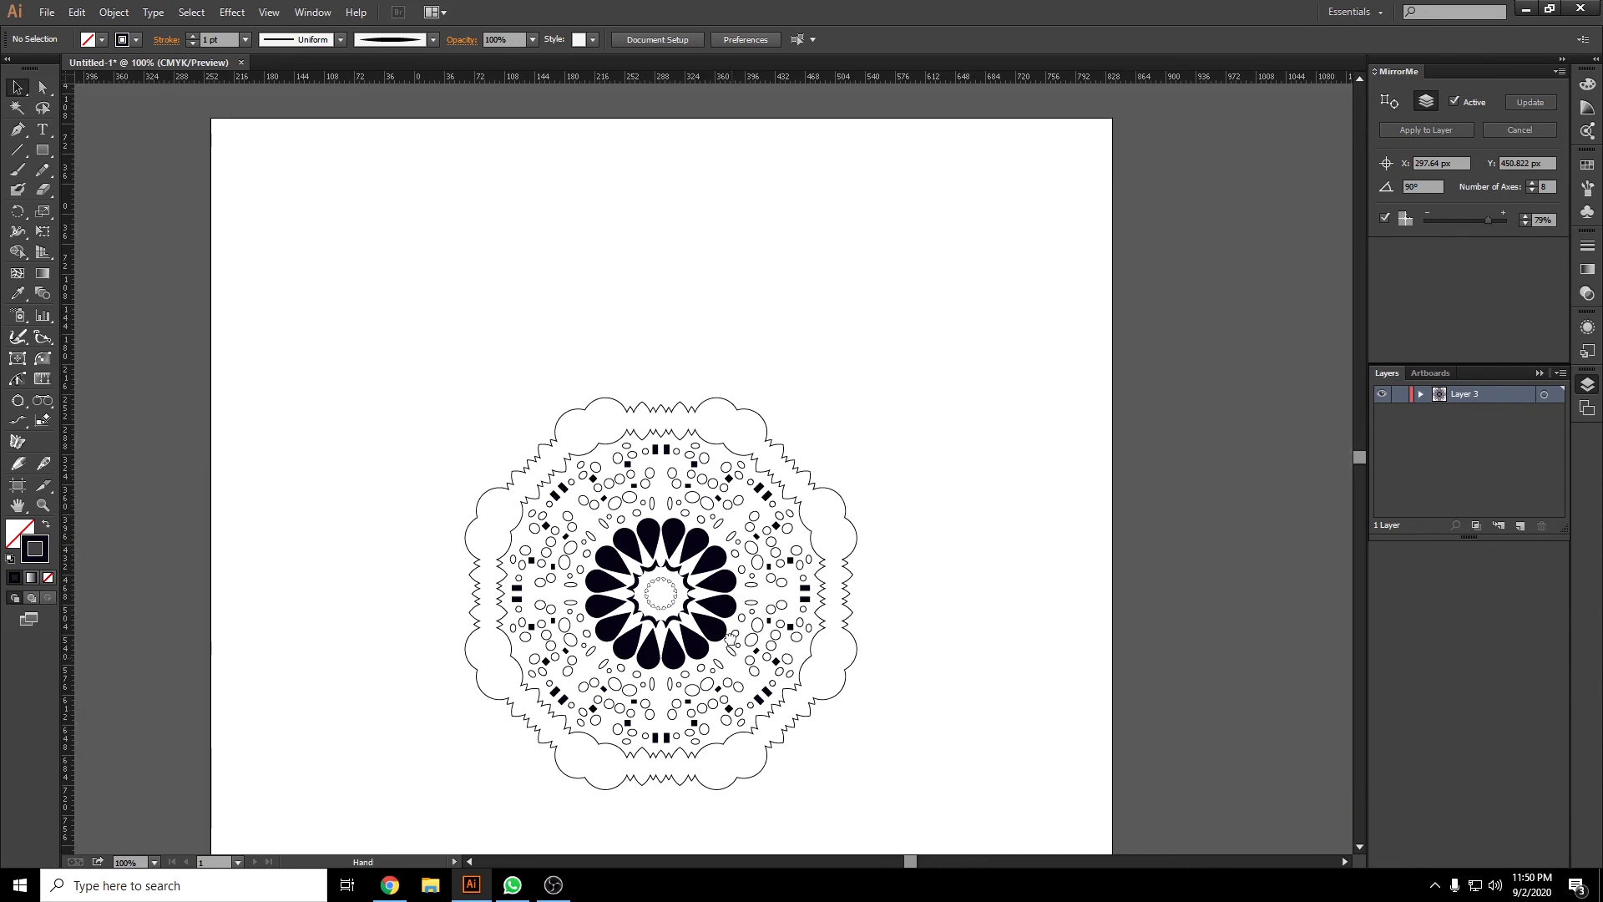
drag(724, 643, 697, 615)
scroll(758, 411, up, 1)
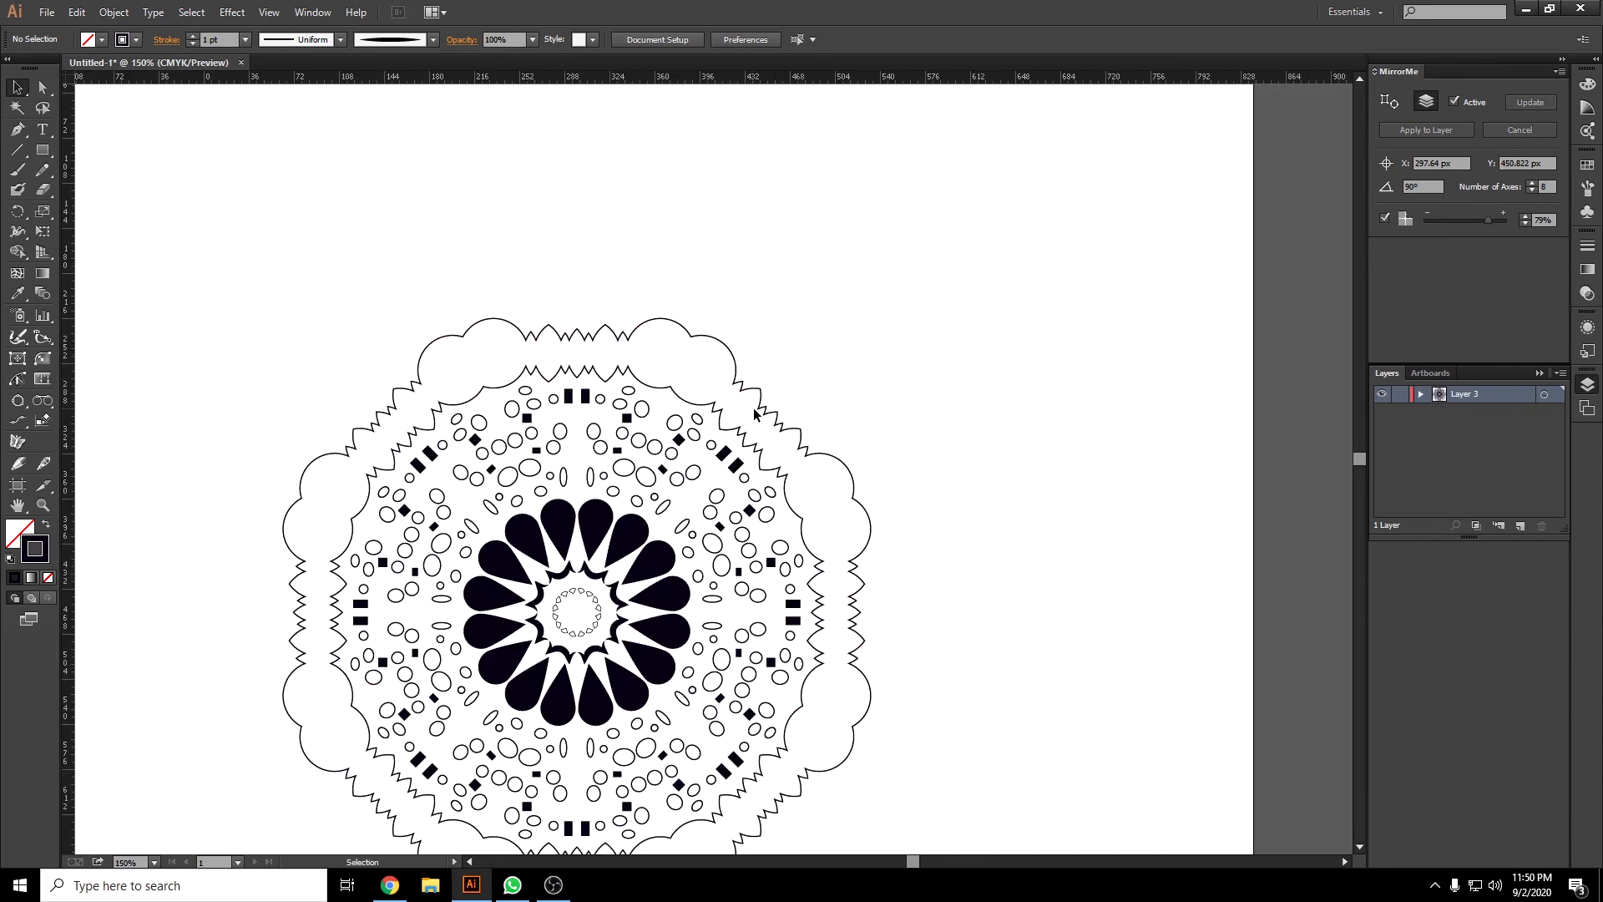
Fill the scalloped outer ring with solid mint green instead of an outline.
click(758, 410)
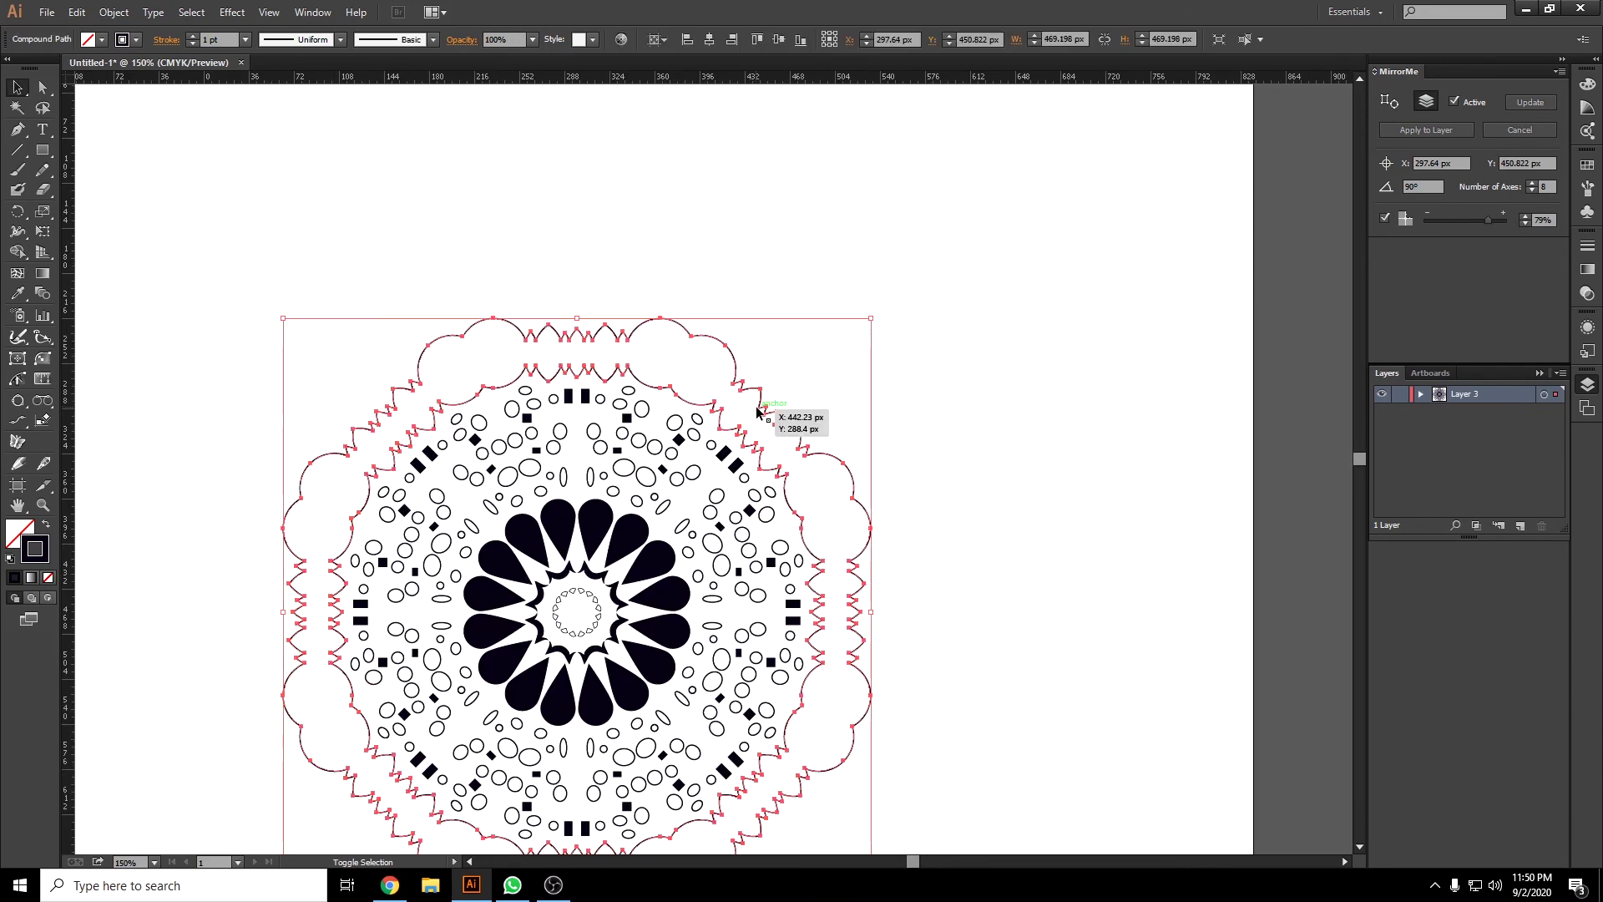
key(shift+x)
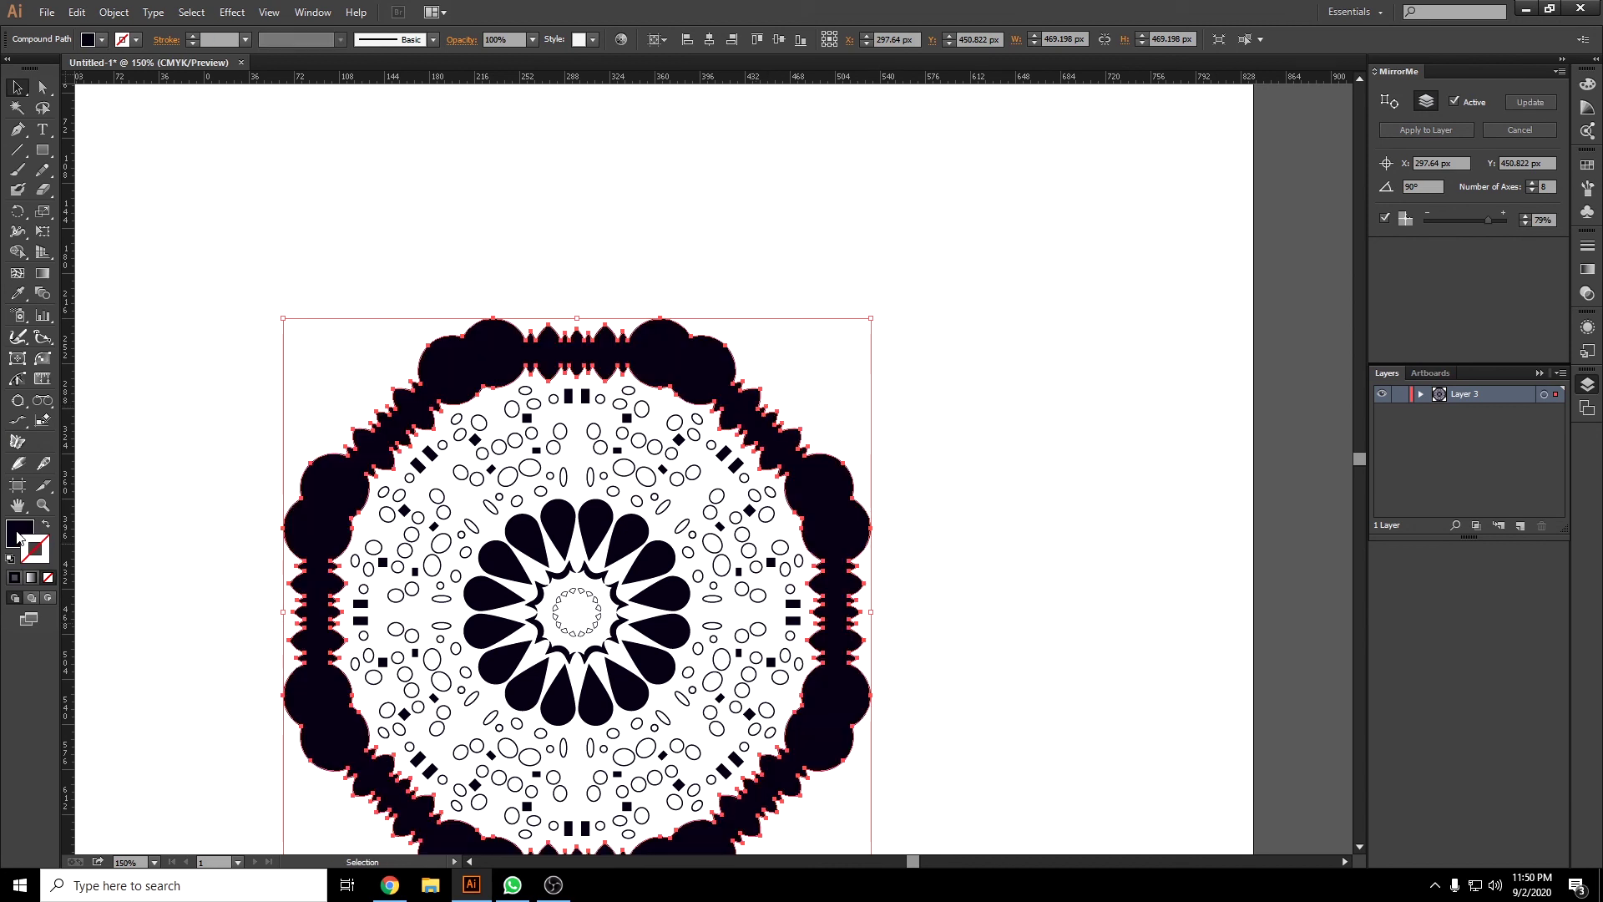
double_click(18, 535)
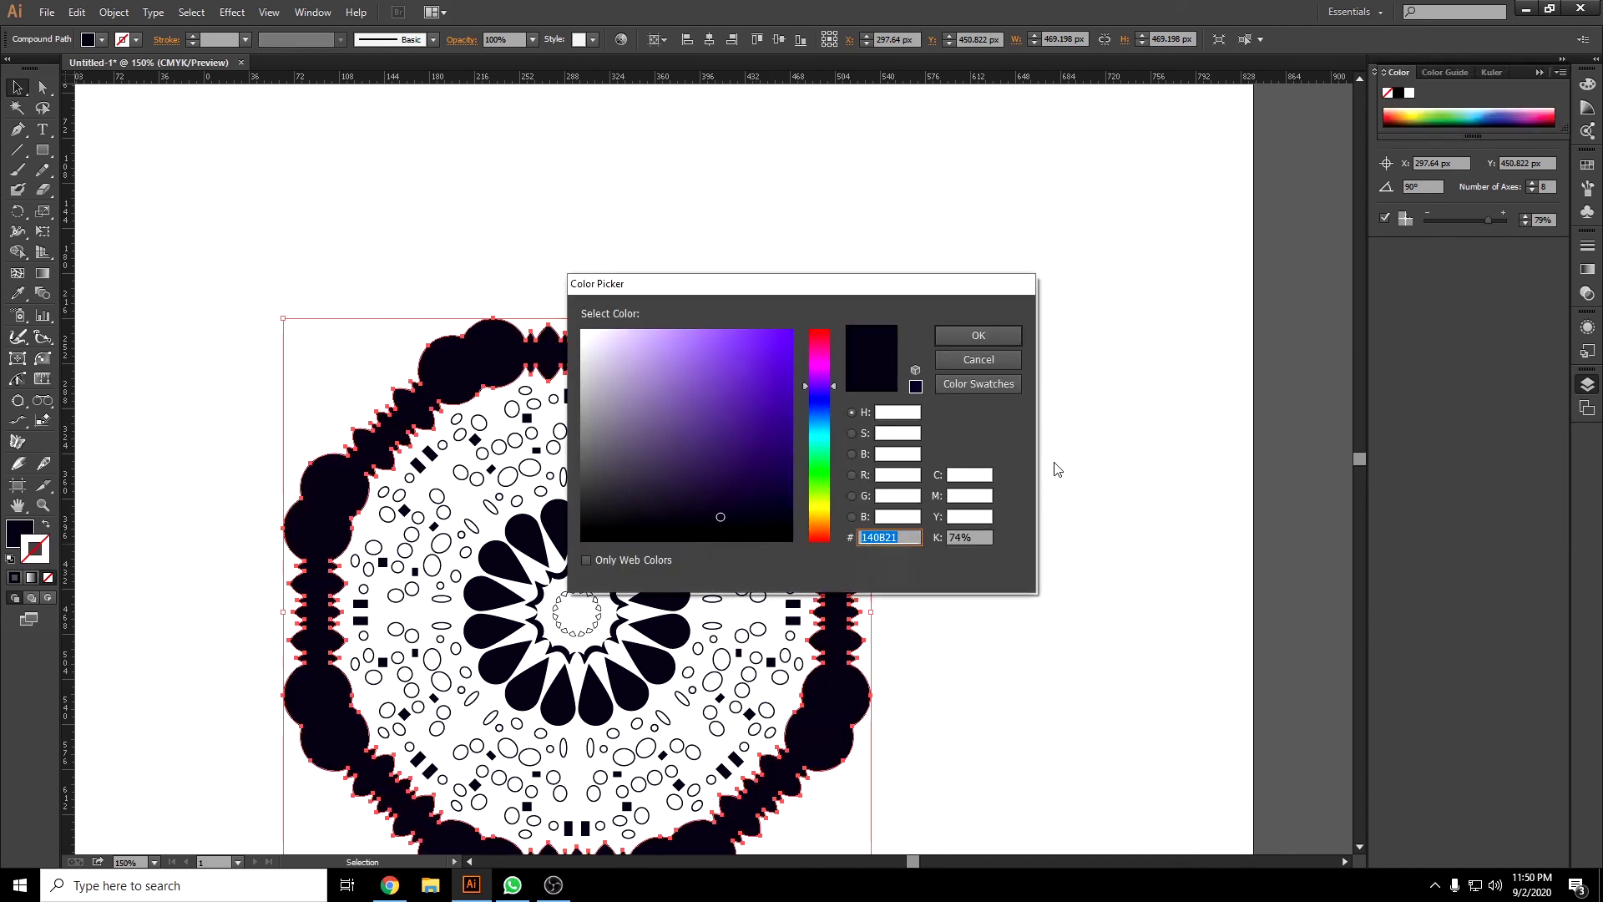
drag(789, 335, 756, 338)
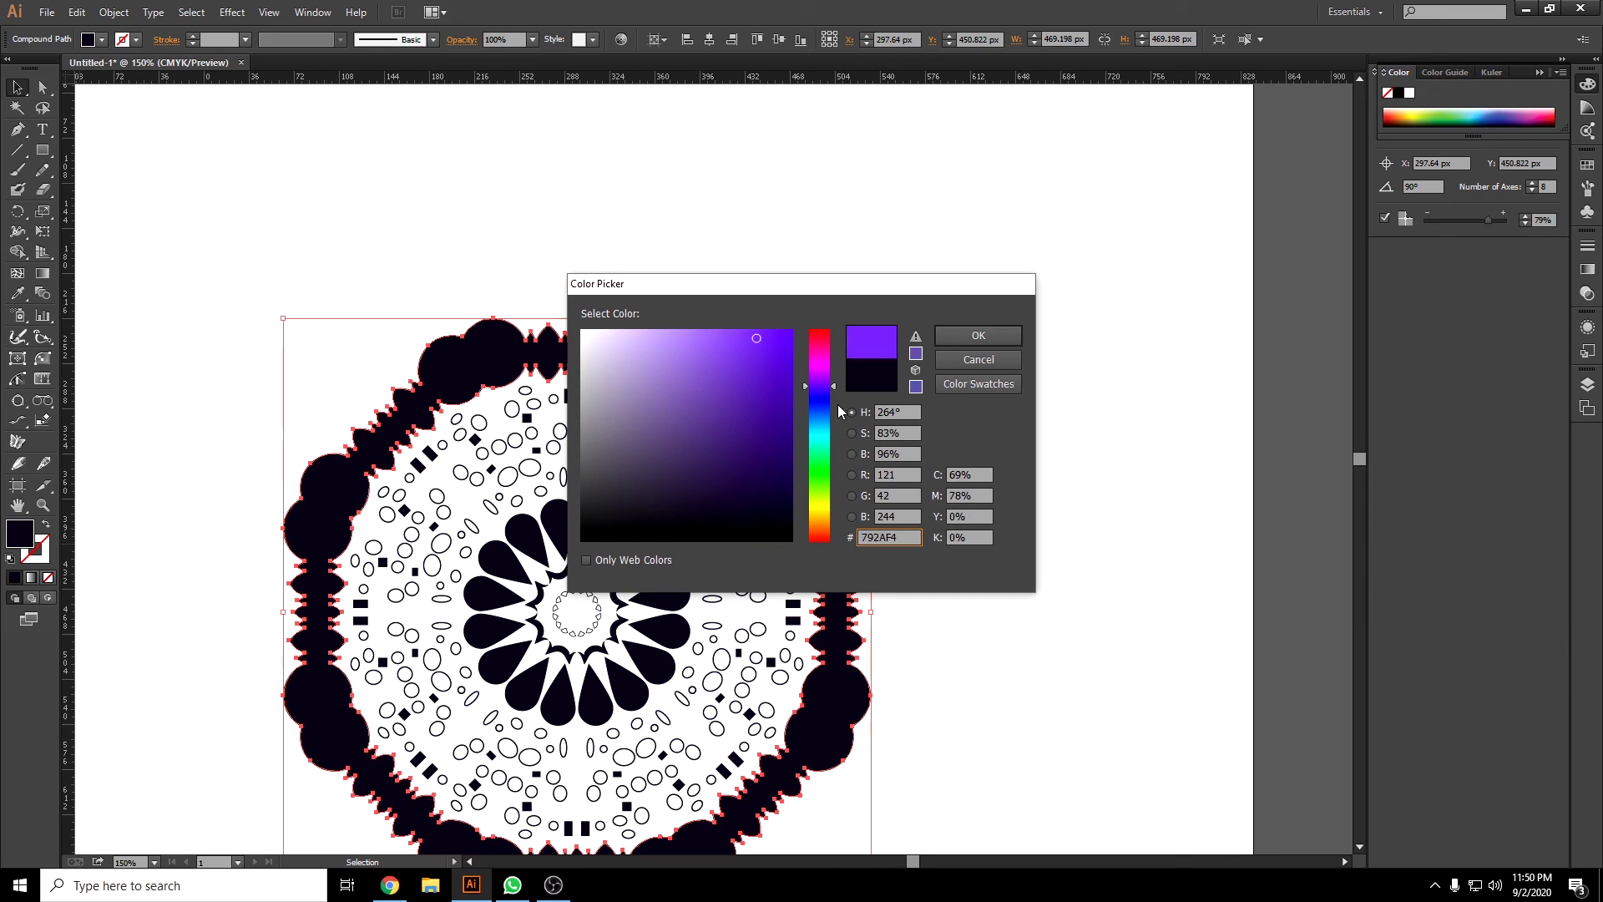
click(825, 451)
click(1010, 335)
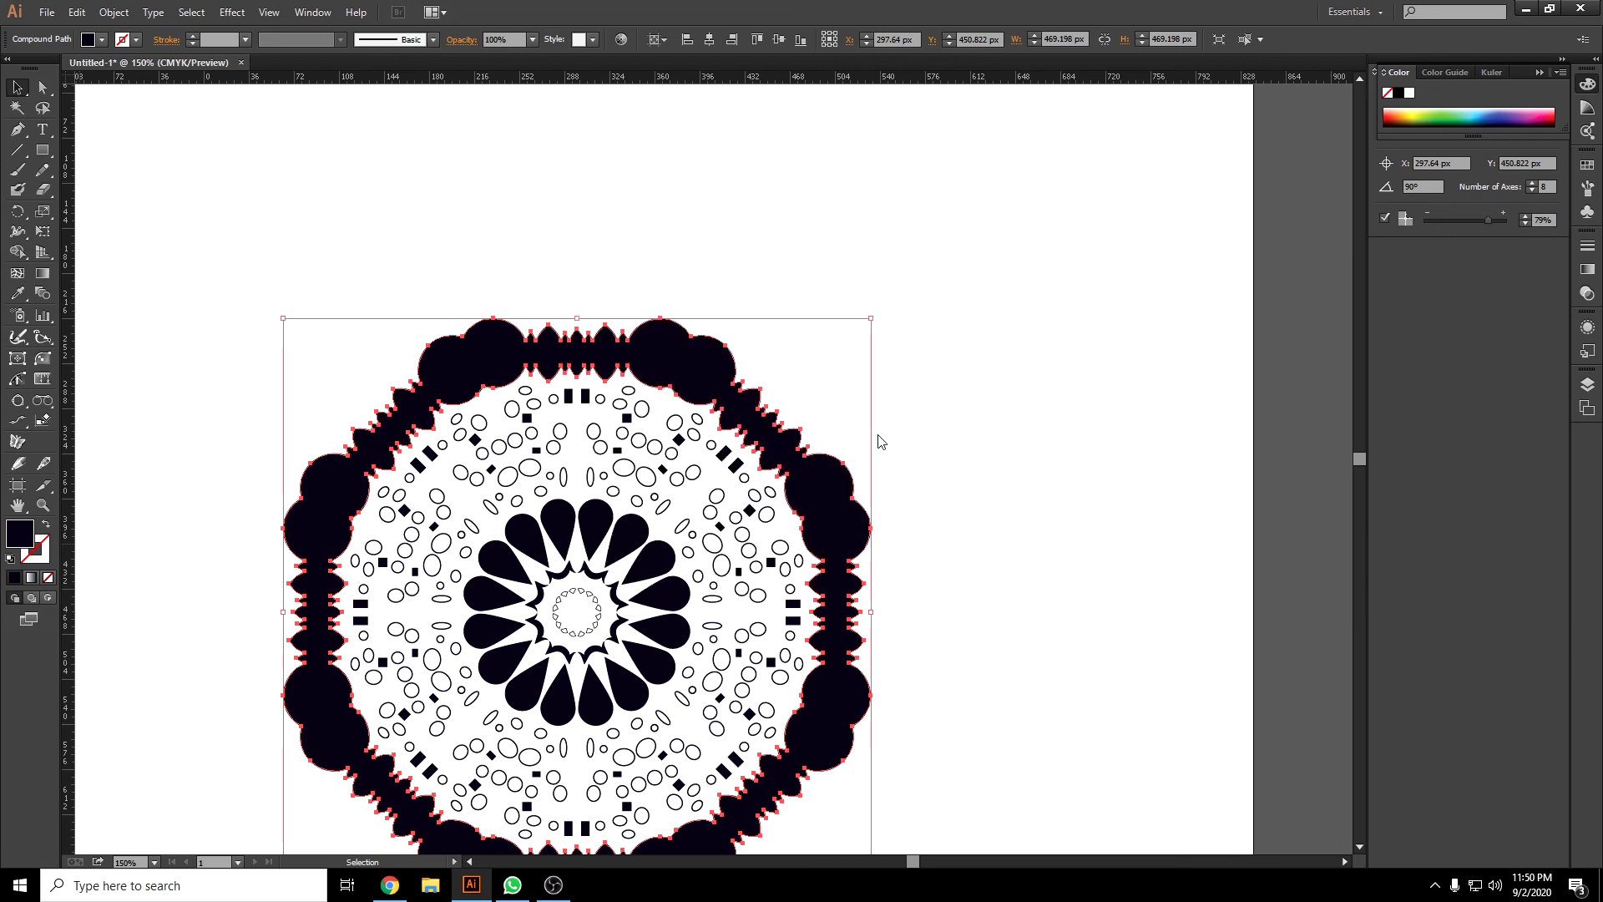
click(985, 427)
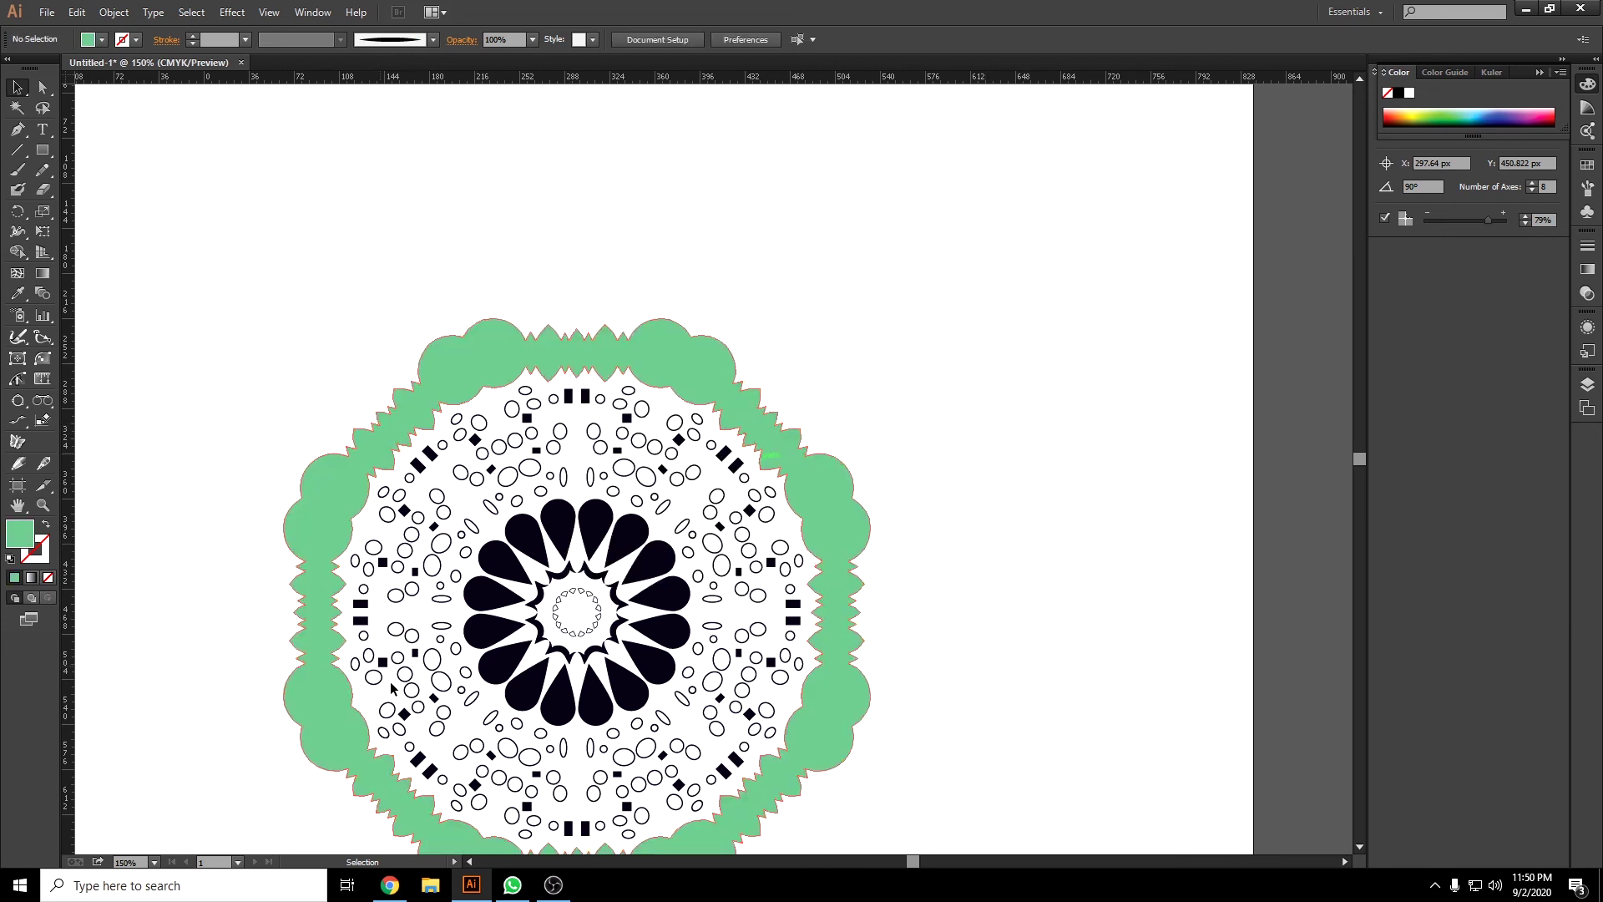
Marquee-select all the mandala pieces and group them together.
alt+scroll(321, 551, up, 1)
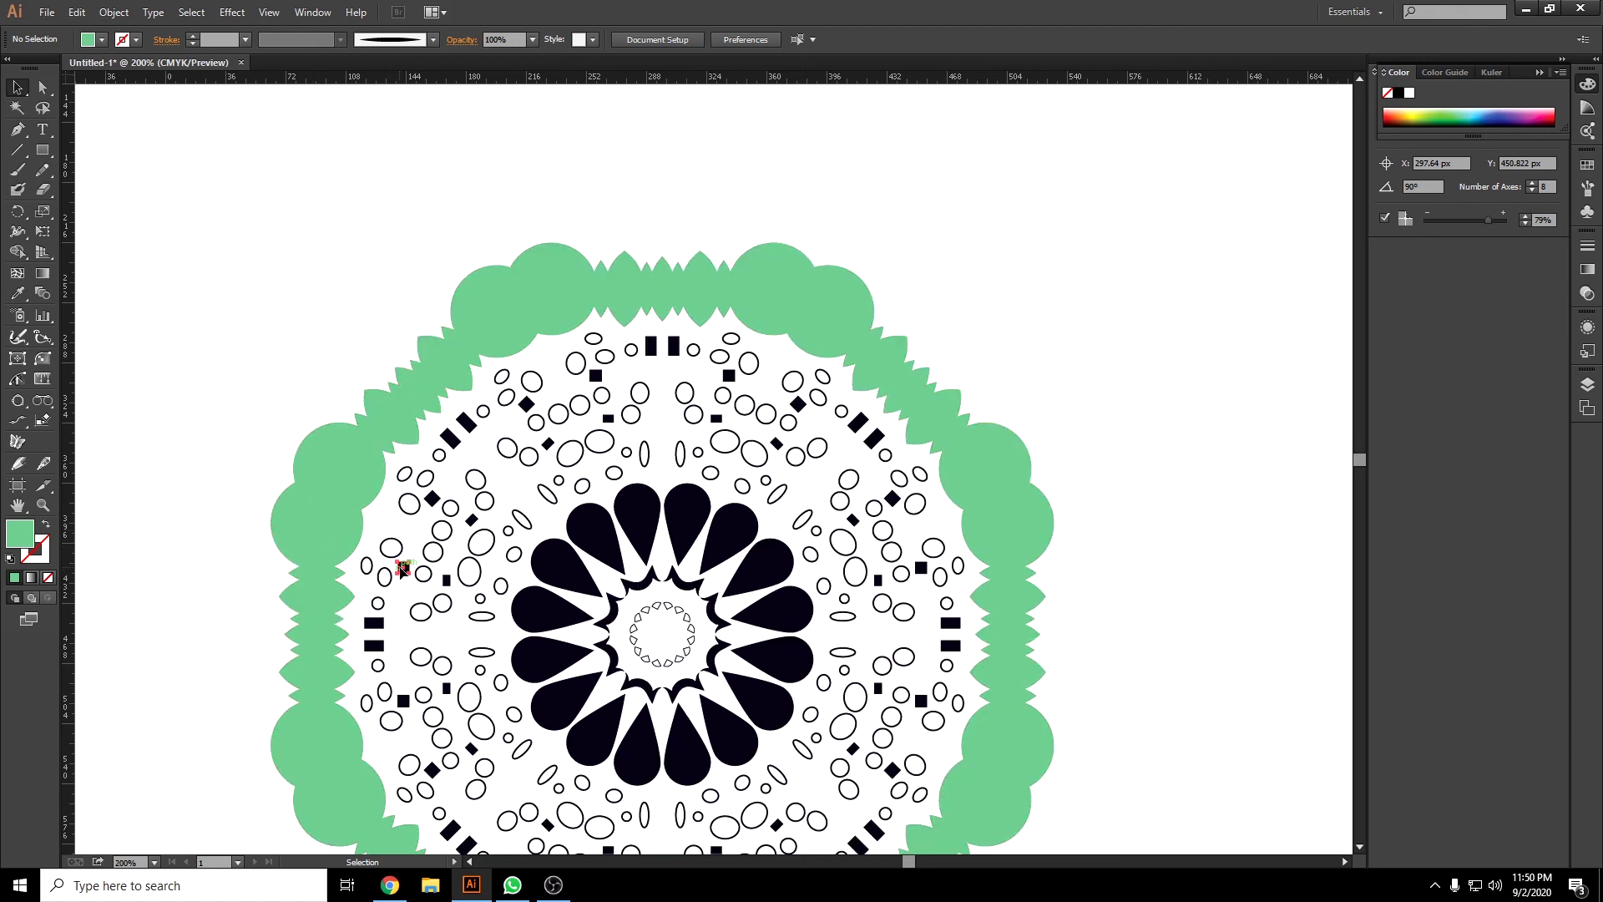
click(403, 568)
click(484, 500)
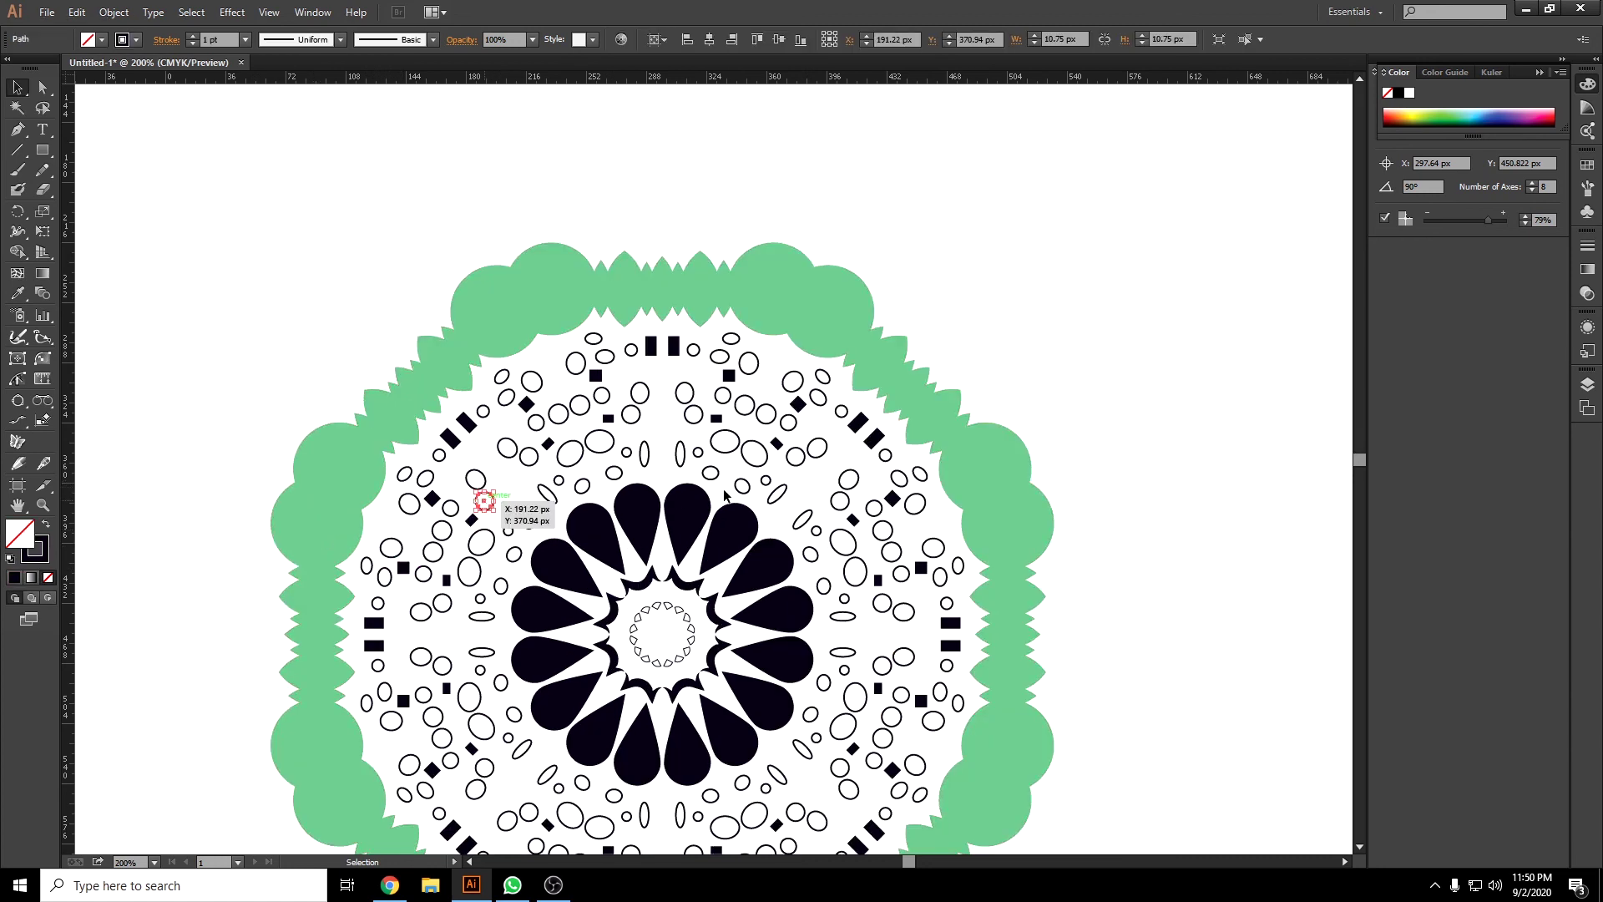
click(1035, 373)
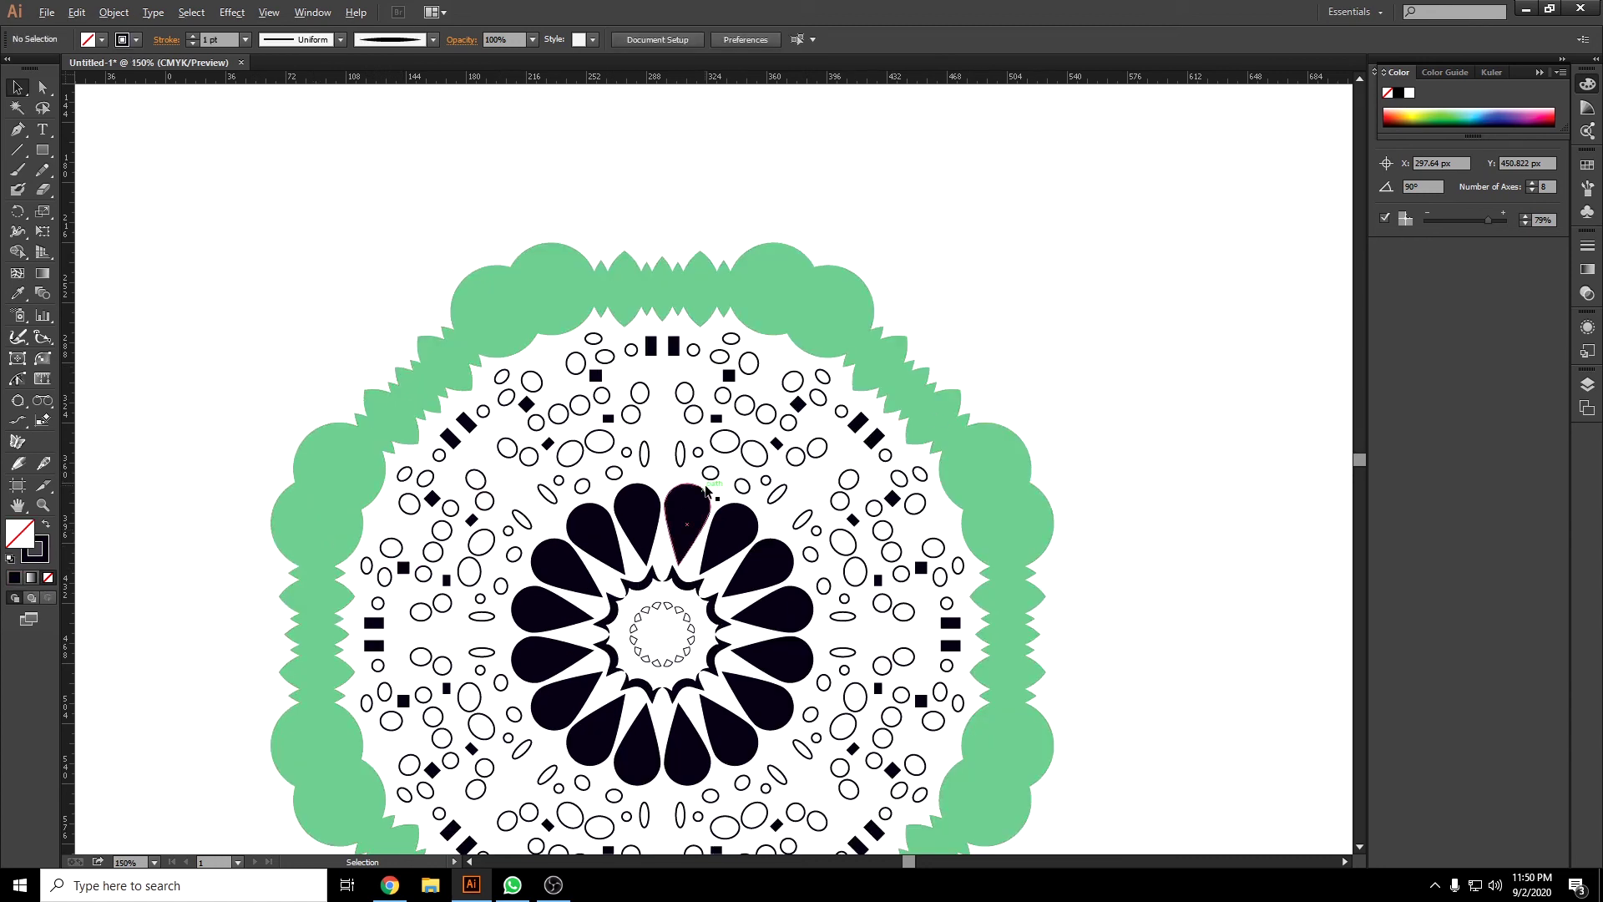
alt+scroll(715, 496, down, 1)
drag(1016, 630, 953, 572)
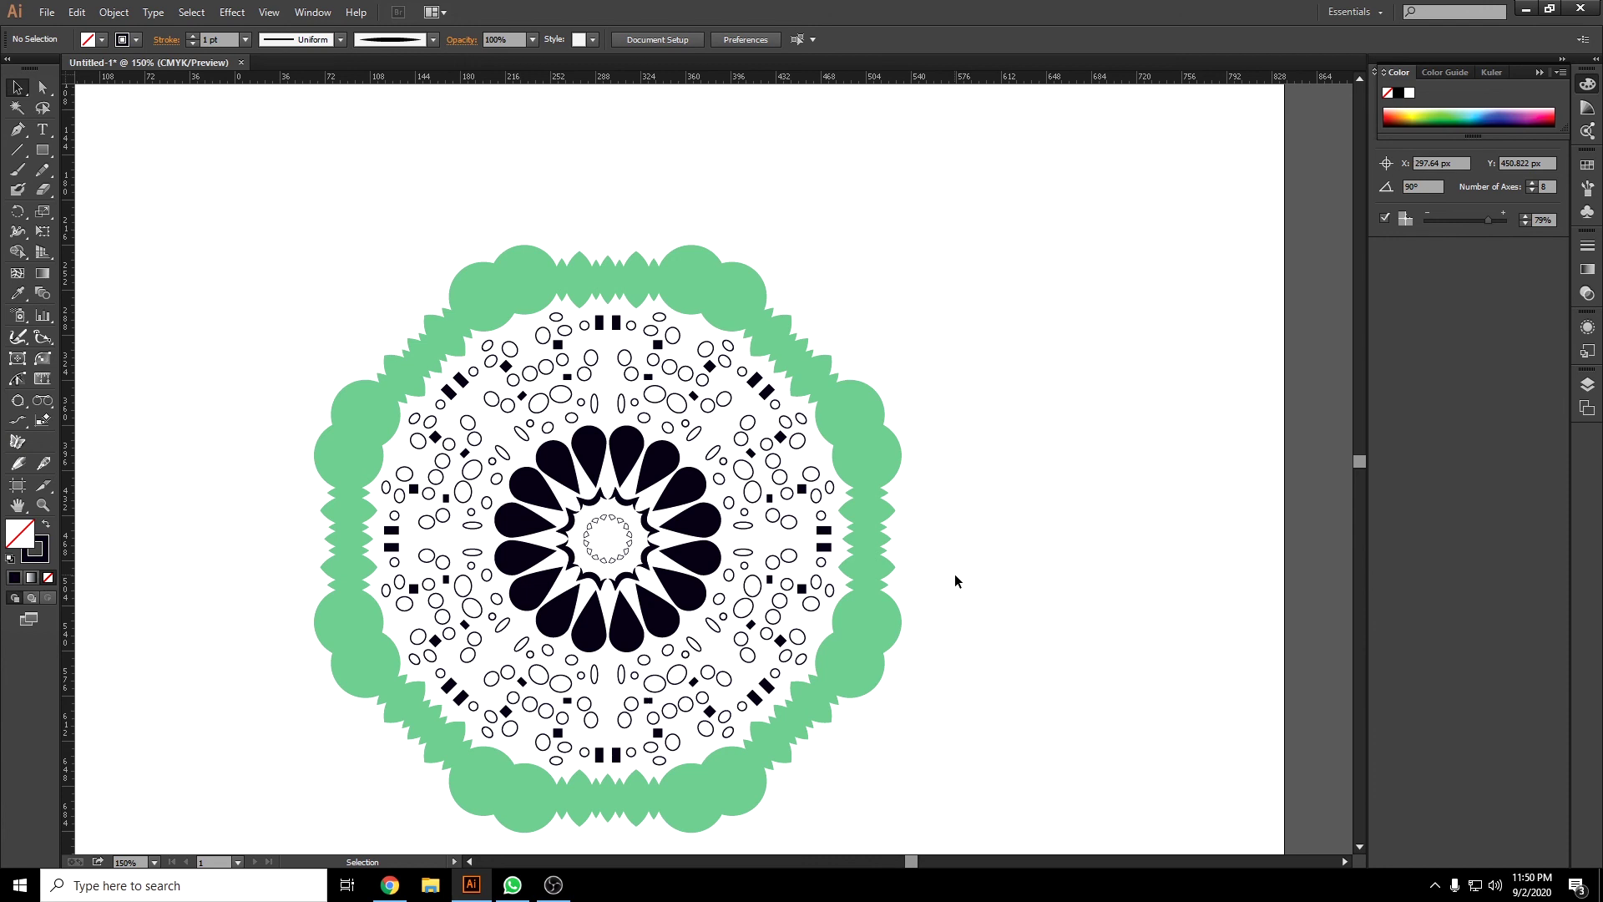
drag(242, 172, 1192, 810)
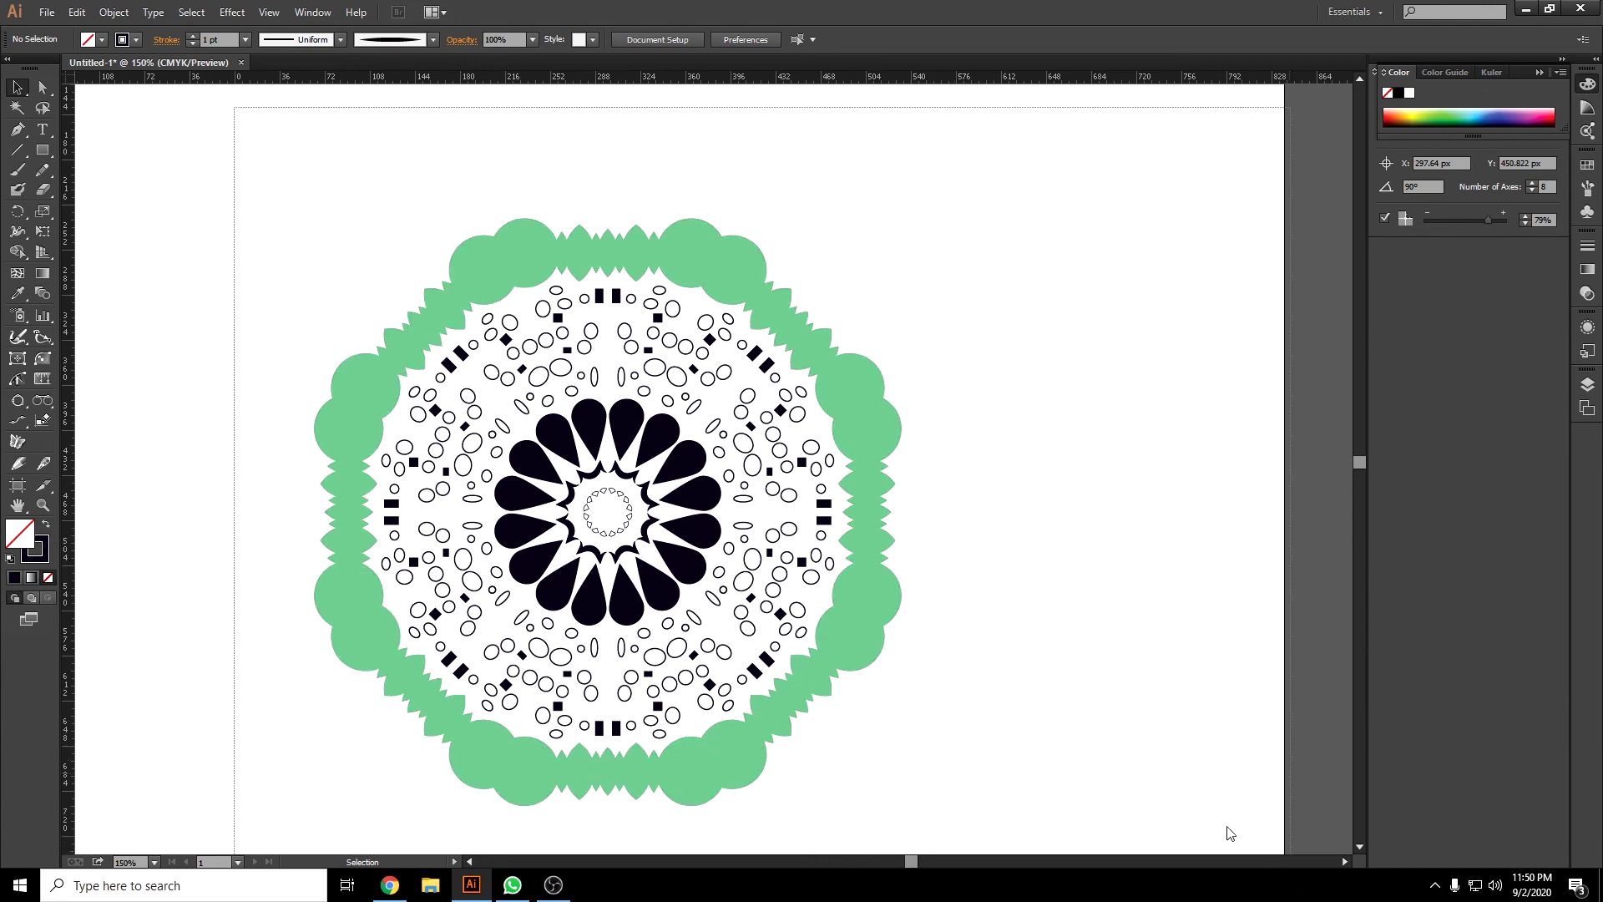
key(a)
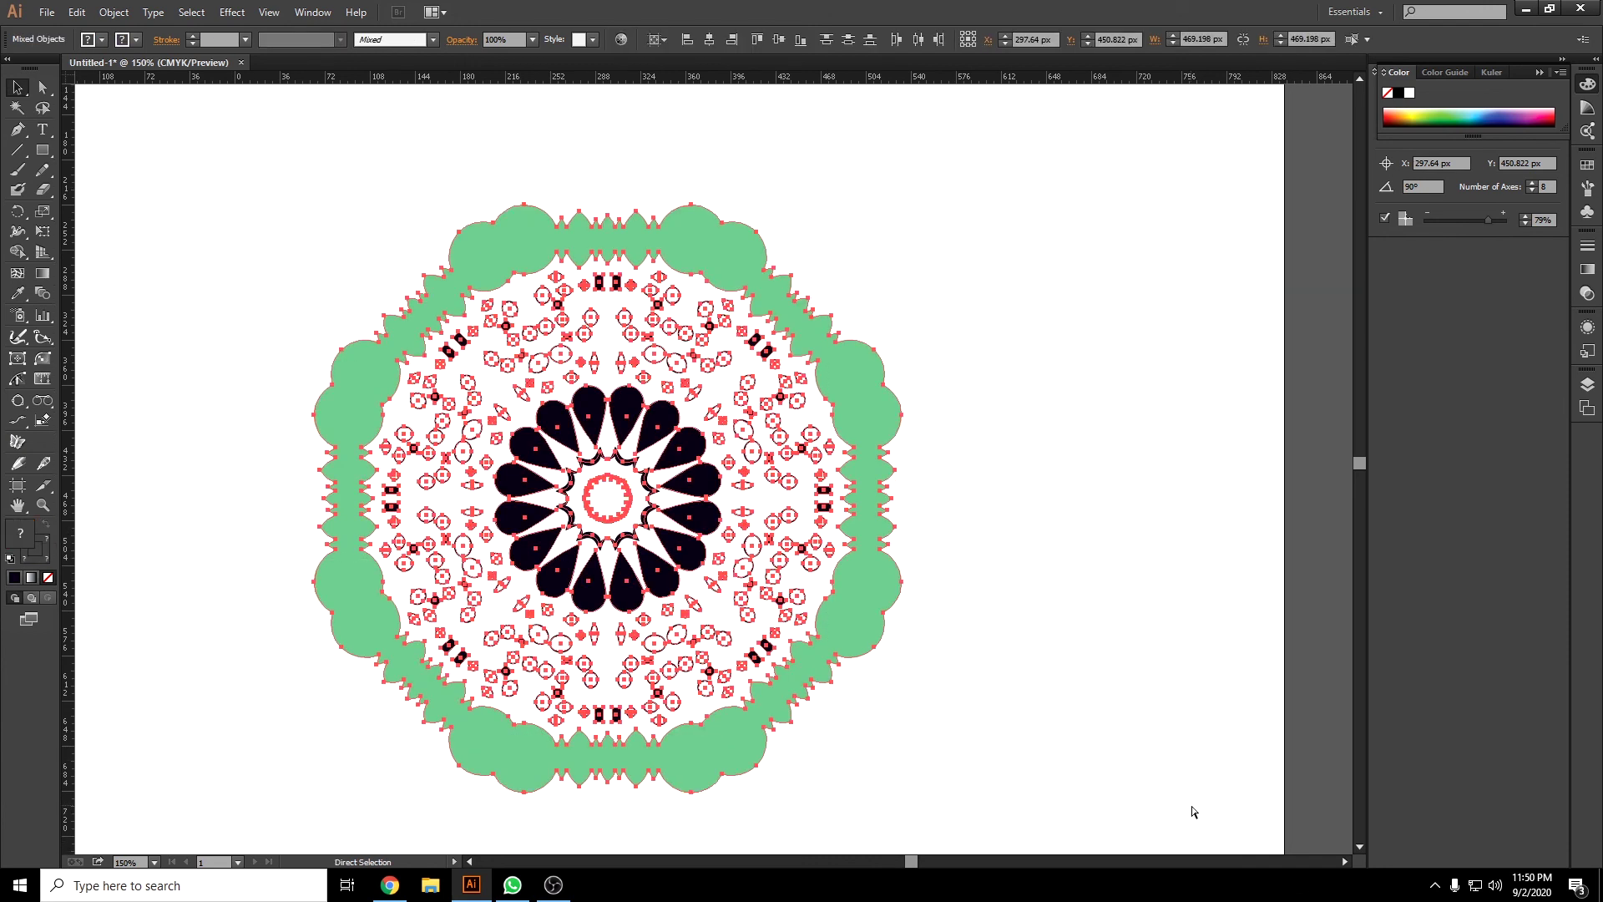
key(v)
click(912, 629)
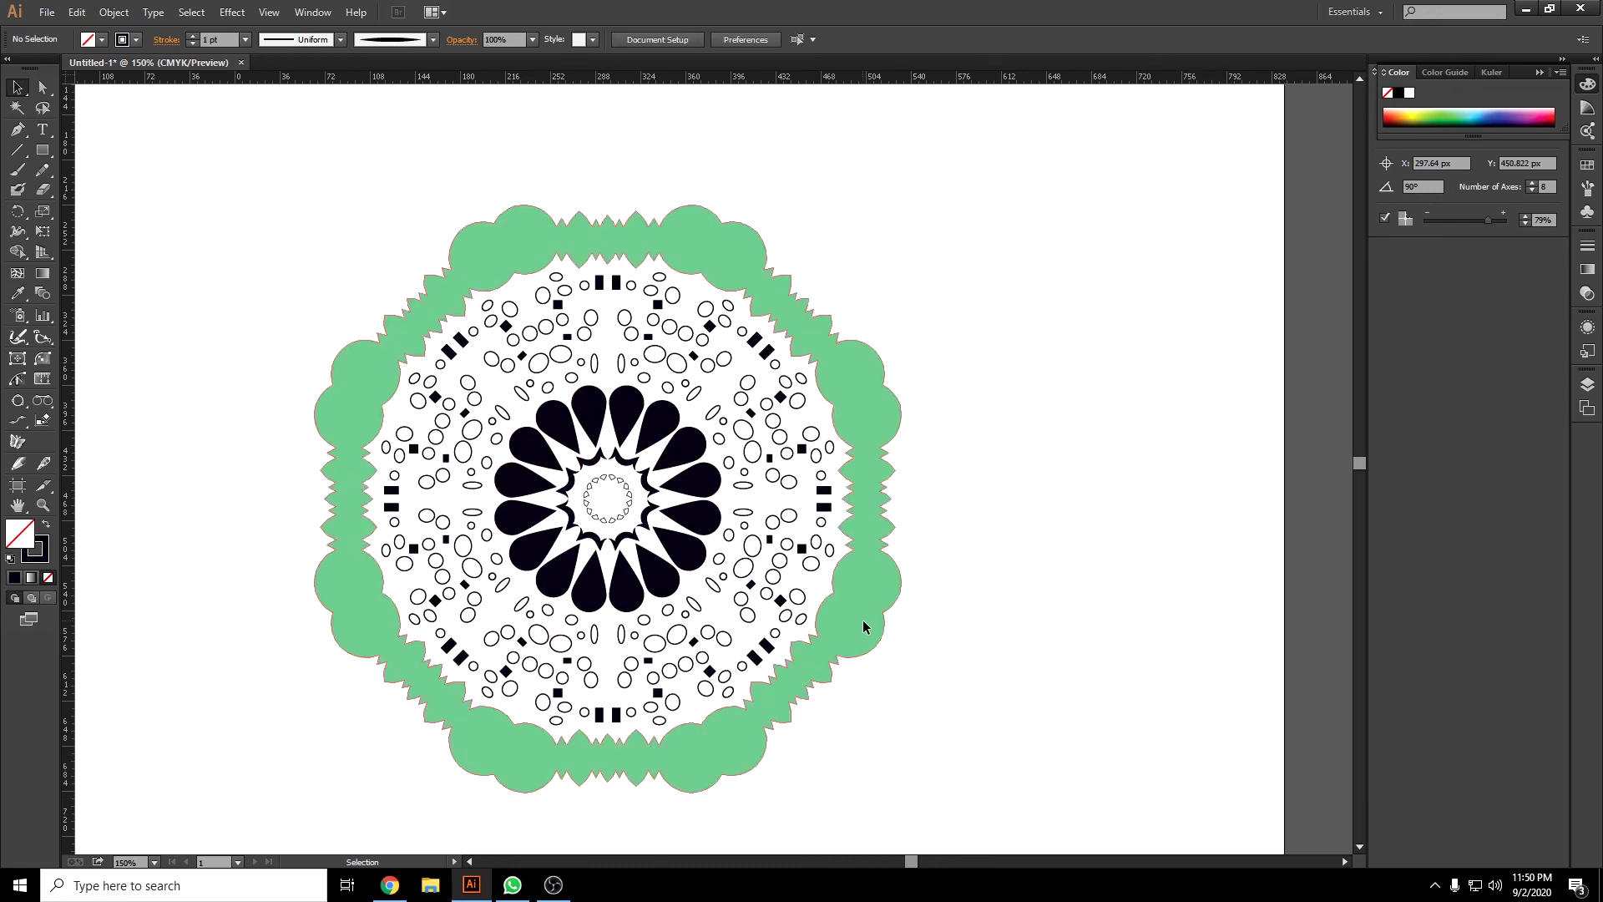
Scale the grouped mandala down to about 214 px and move it lower on the artboard.
drag(864, 626, 1007, 575)
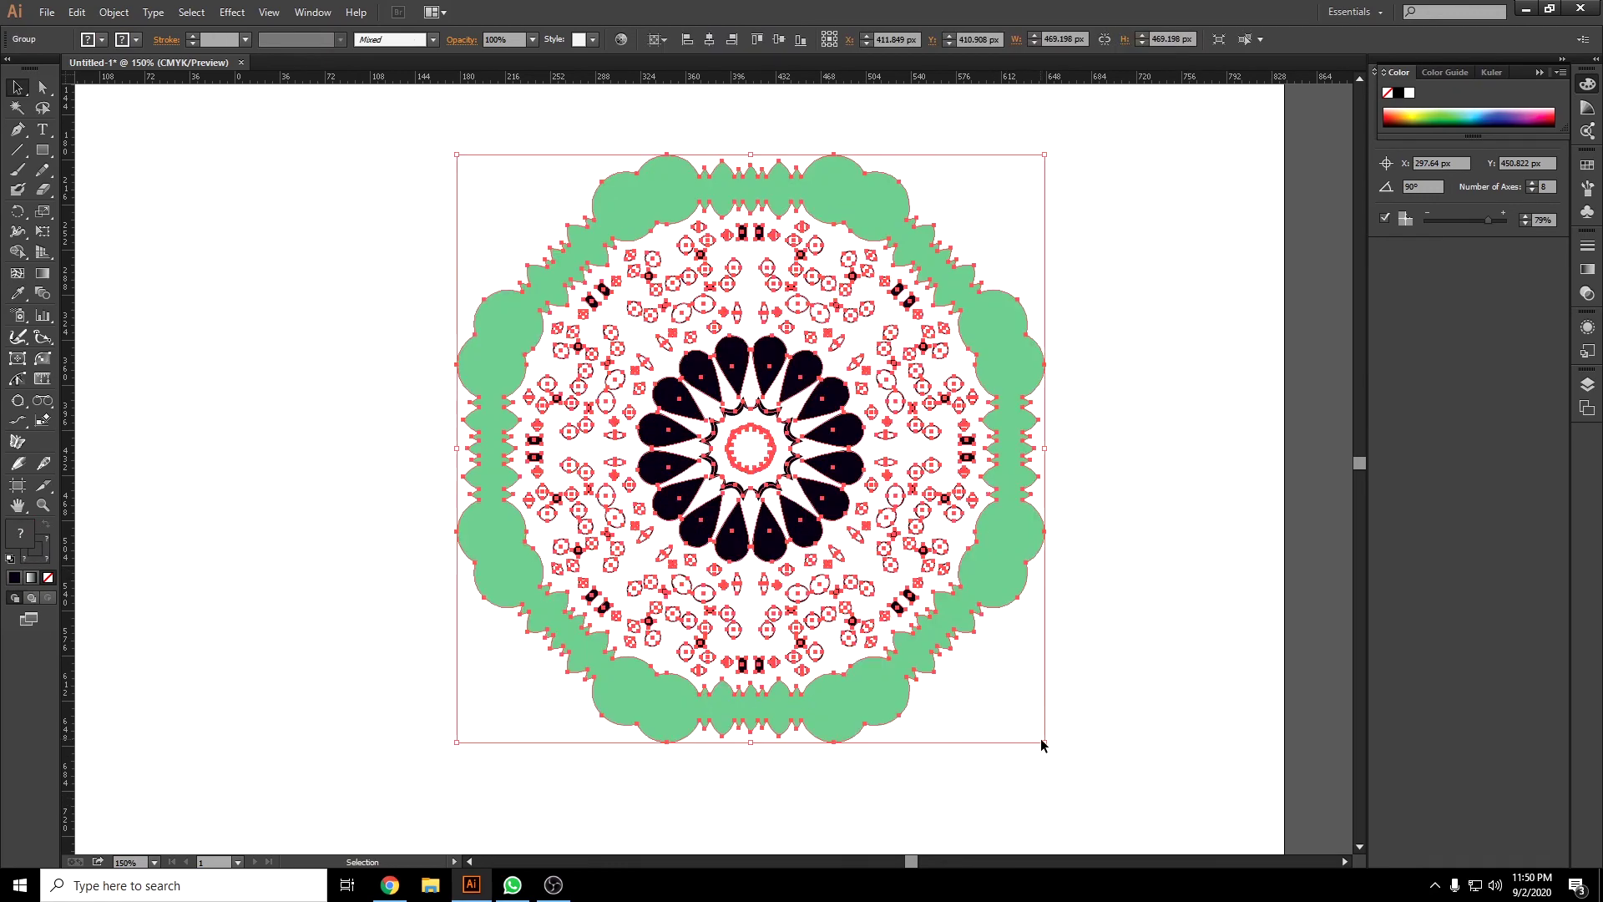
drag(1043, 741, 717, 412)
click(352, 348)
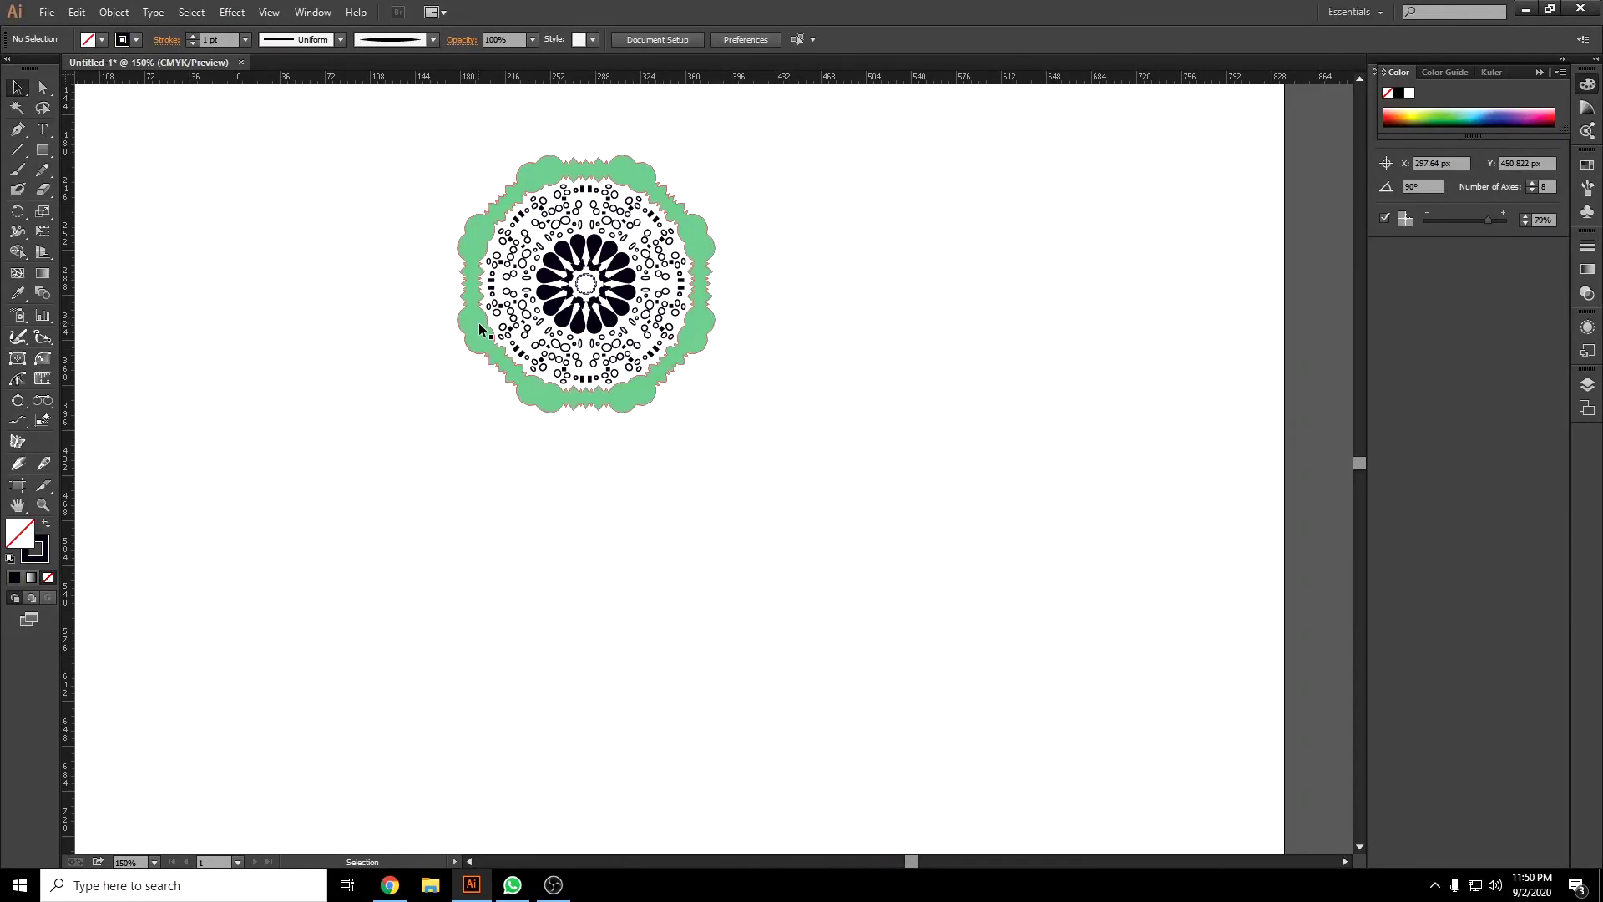
drag(478, 322, 377, 528)
click(368, 336)
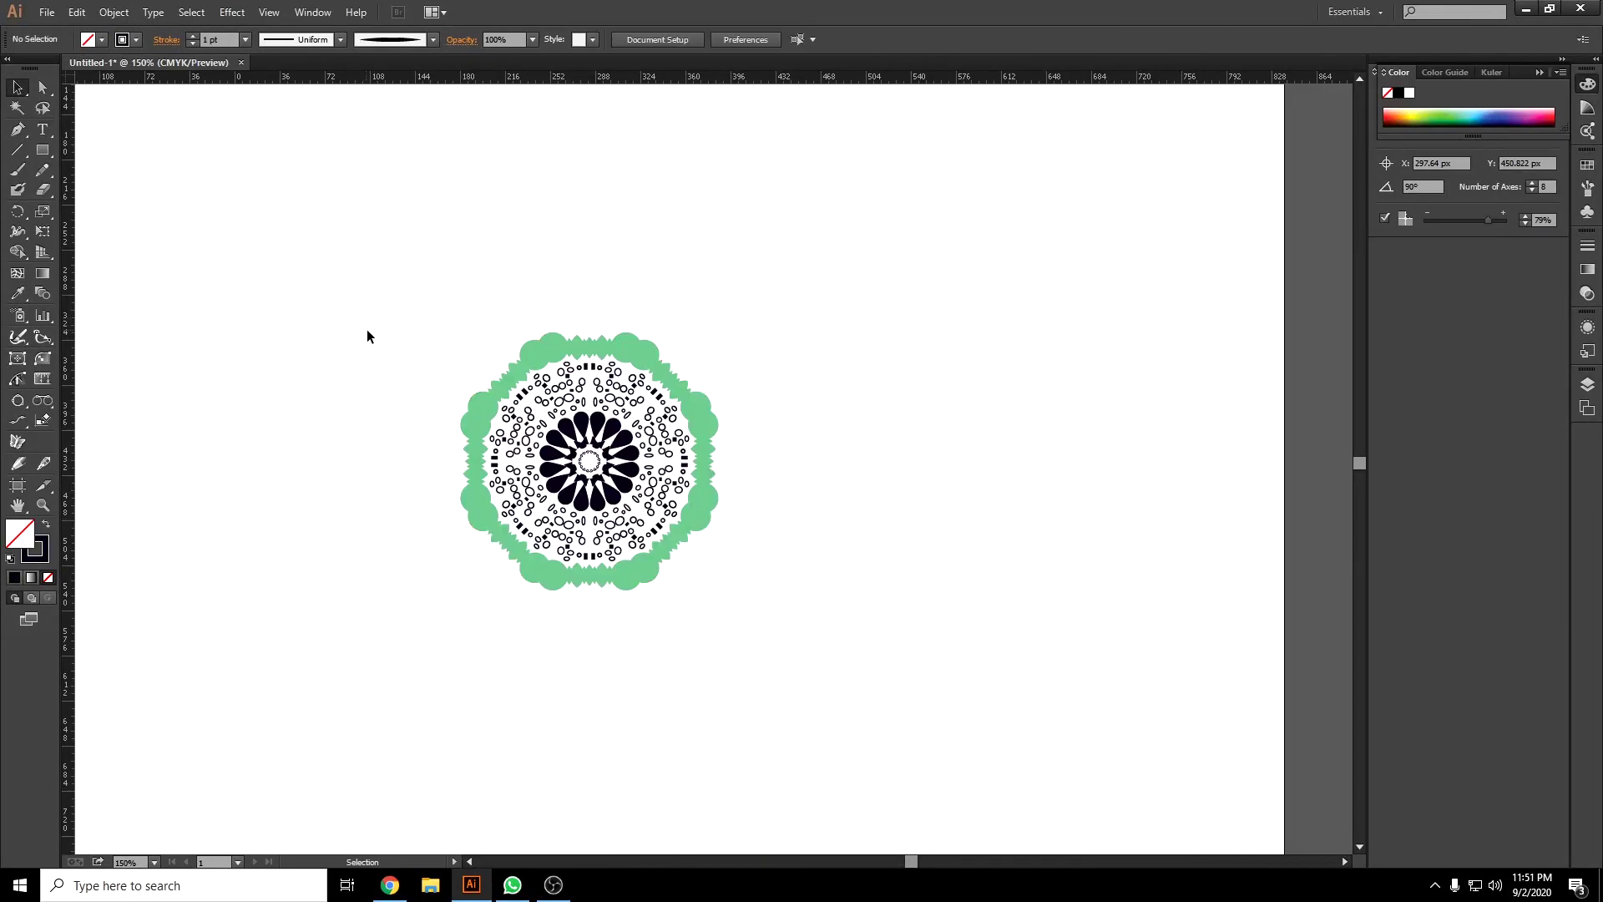
key(a)
key(v)
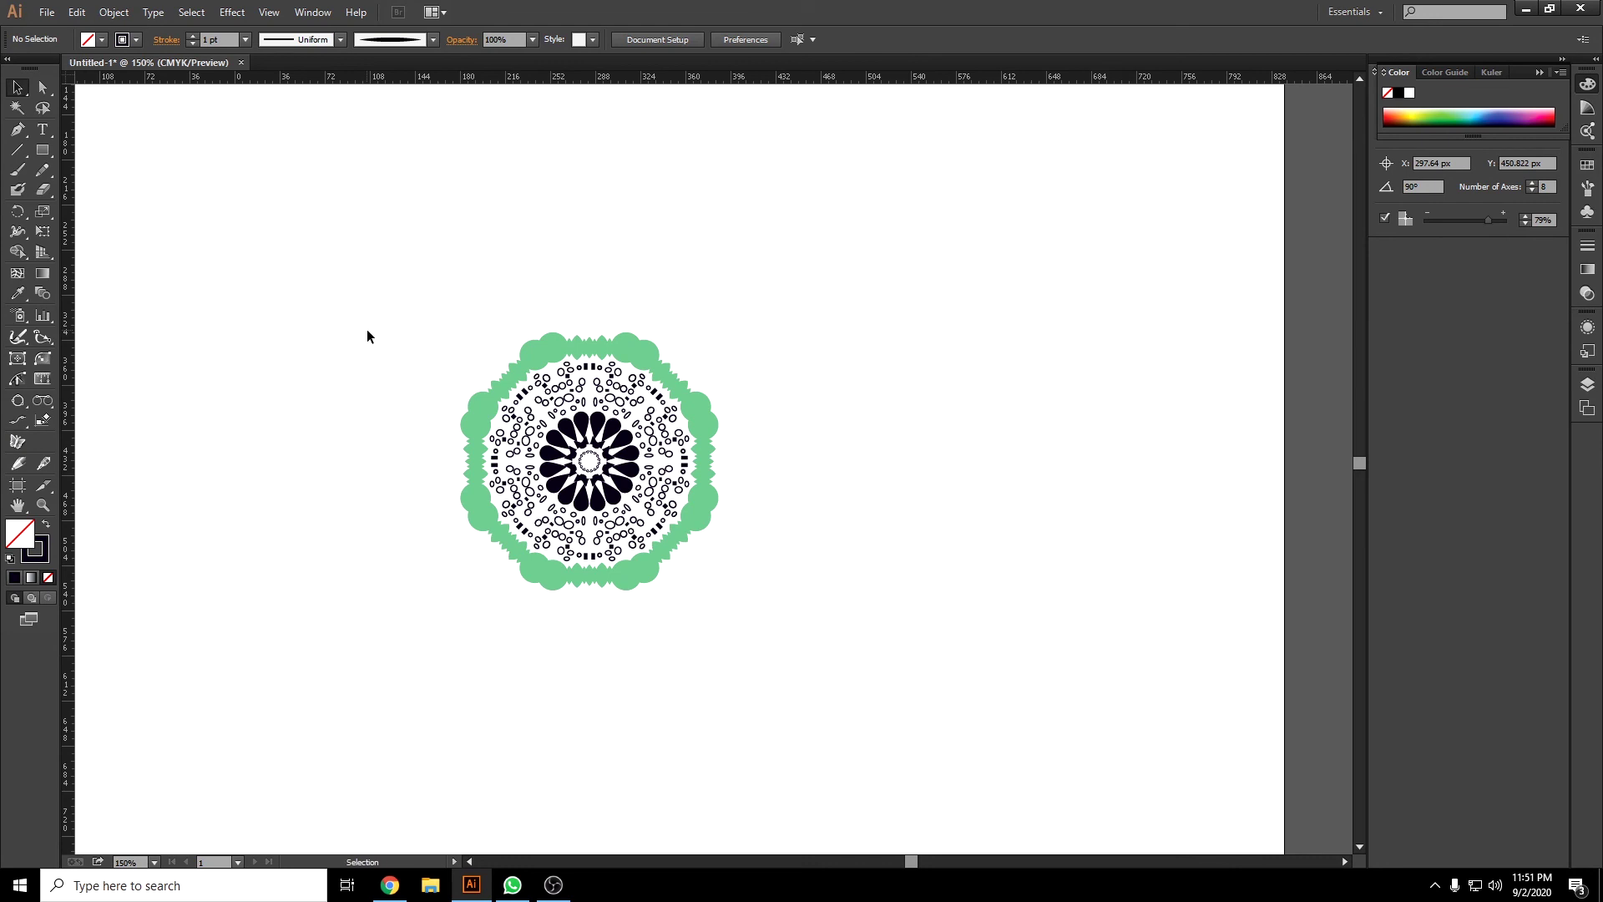